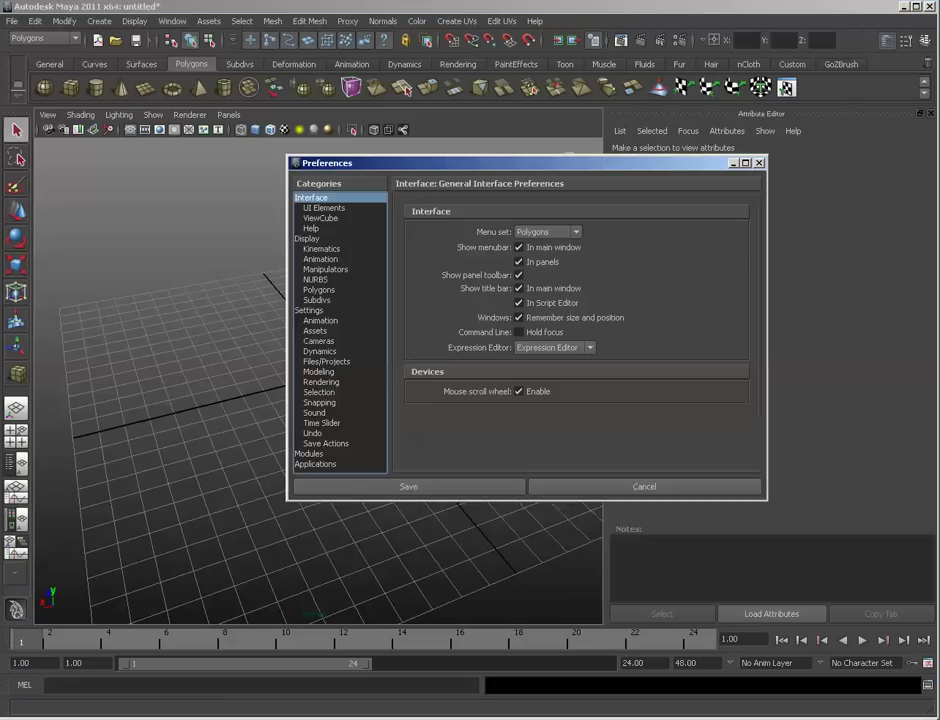
Step: Set the linear working unit to meter in the application settings and save the preferences
{"action": "left_click", "coordinate": [310, 324]}
{"action": "scroll", "coordinate": [335, 340], "scroll_direction": "down", "scroll_amount": 1}
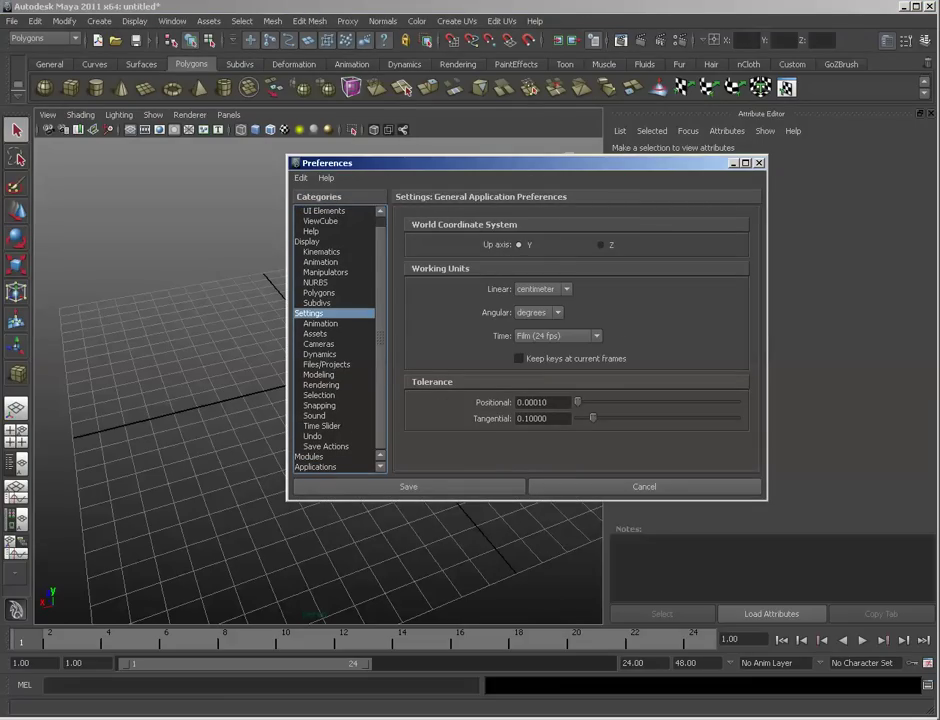
{"action": "left_click", "coordinate": [545, 289]}
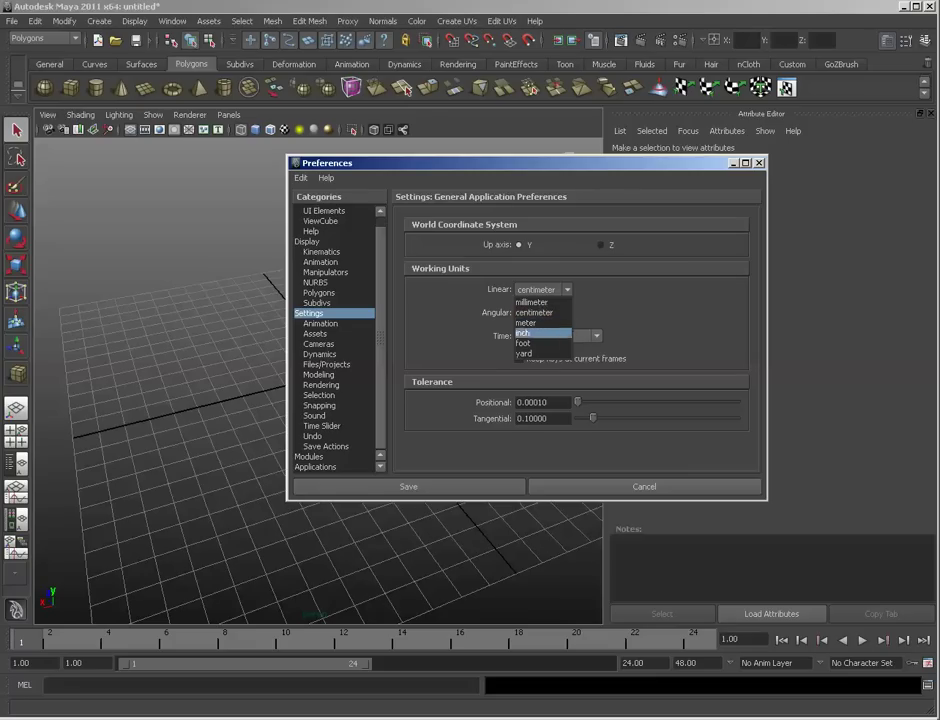
{"action": "left_click", "coordinate": [526, 322]}
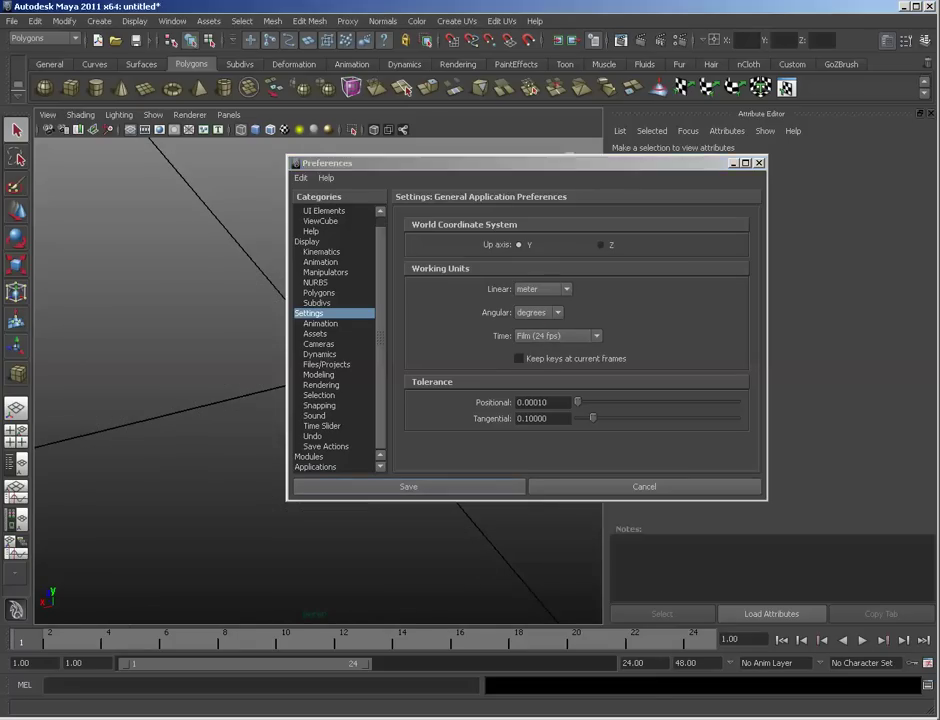
{"action": "left_click", "coordinate": [408, 487]}
Step: Create a flat polygon cube near the grid origin, about 0.46 wide, 0.35 deep and 0.08 high
{"action": "right_click_drag", "start_coordinate": [420, 385], "coordinate": [320, 380], "text": "alt"}
{"action": "middle_click_drag", "start_coordinate": [320, 380], "coordinate": [332, 443], "text": "alt"}
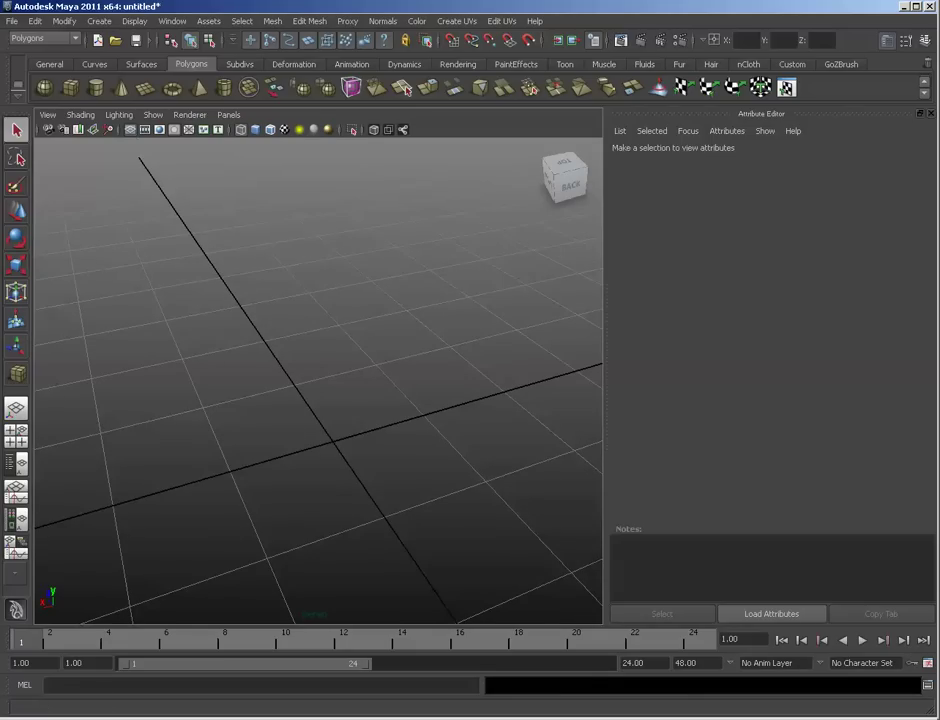
{"action": "left_click", "coordinate": [71, 88]}
{"action": "left_click_drag", "start_coordinate": [250, 370], "coordinate": [408, 375], "text": "alt"}
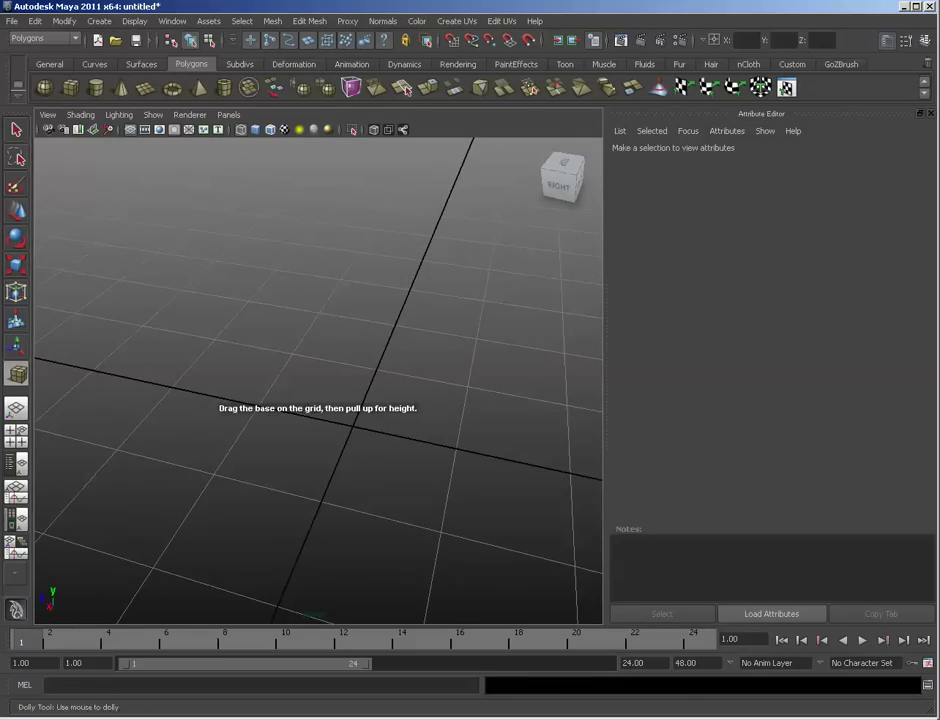
{"action": "right_click_drag", "start_coordinate": [408, 375], "coordinate": [480, 378], "text": "alt"}
{"action": "left_click_drag", "start_coordinate": [384, 497], "coordinate": [285, 430]}
Step: Centre the cube on the grid origin by setting its X, Y and Z translation to 0
{"action": "left_click", "coordinate": [924, 41]}
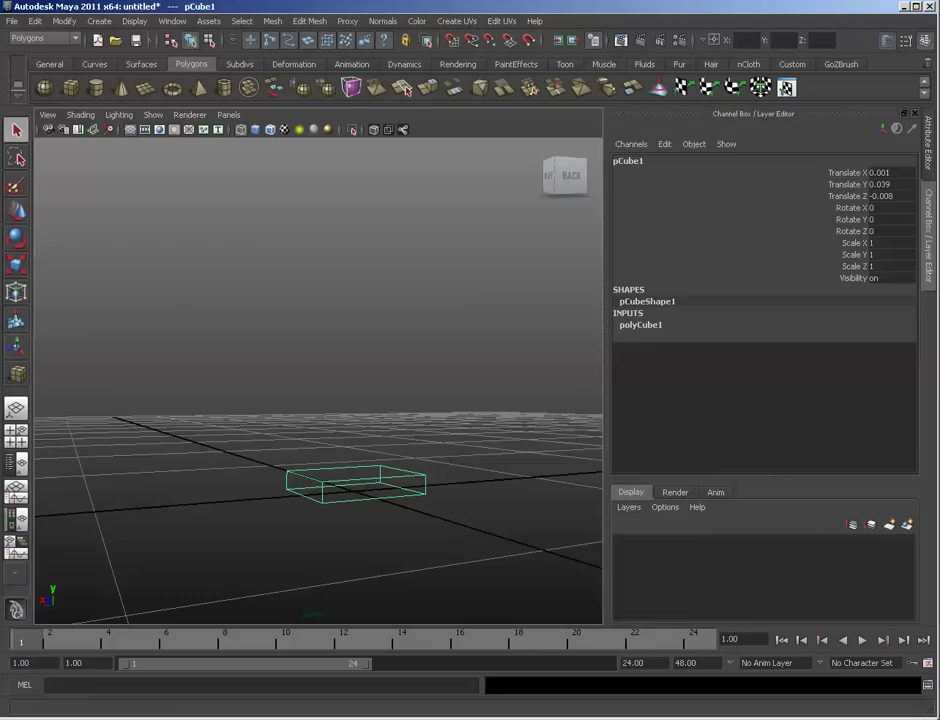
{"action": "left_click", "coordinate": [641, 325]}
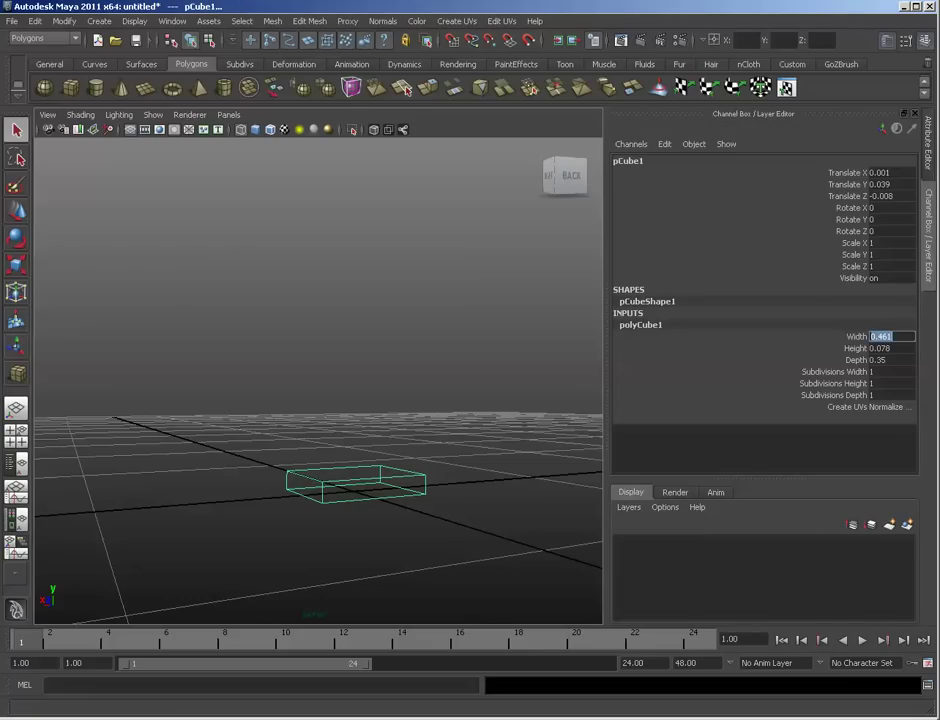
{"action": "left_click", "coordinate": [629, 161]}
{"action": "left_click", "coordinate": [890, 196]}
{"action": "type", "text": "0"}
{"action": "key", "text": "Return"}
{"action": "left_click_drag", "start_coordinate": [420, 240], "coordinate": [515, 295], "text": "alt"}
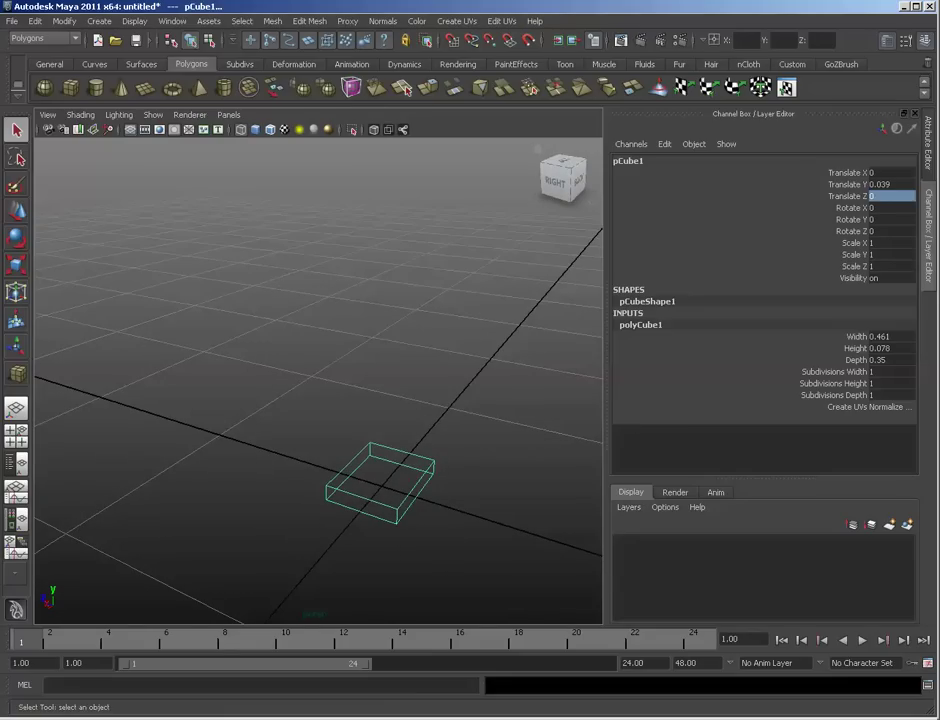
{"action": "left_click", "coordinate": [890, 184]}
{"action": "type", "text": "0"}
{"action": "key", "text": "Return"}
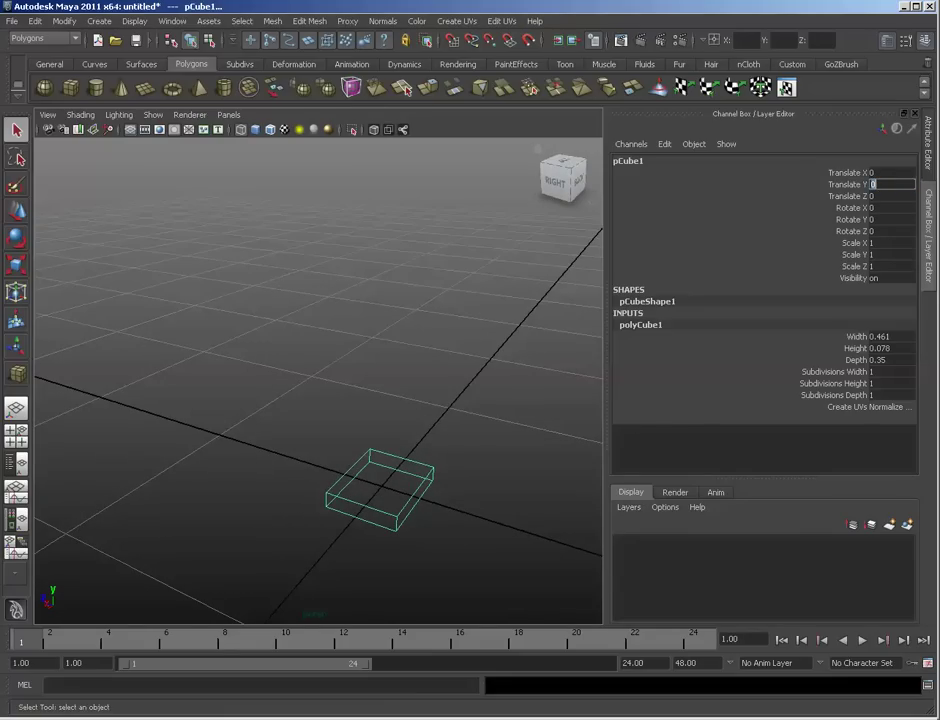
Step: Set the cube's width and depth to 0.3
{"action": "left_click", "coordinate": [890, 336]}
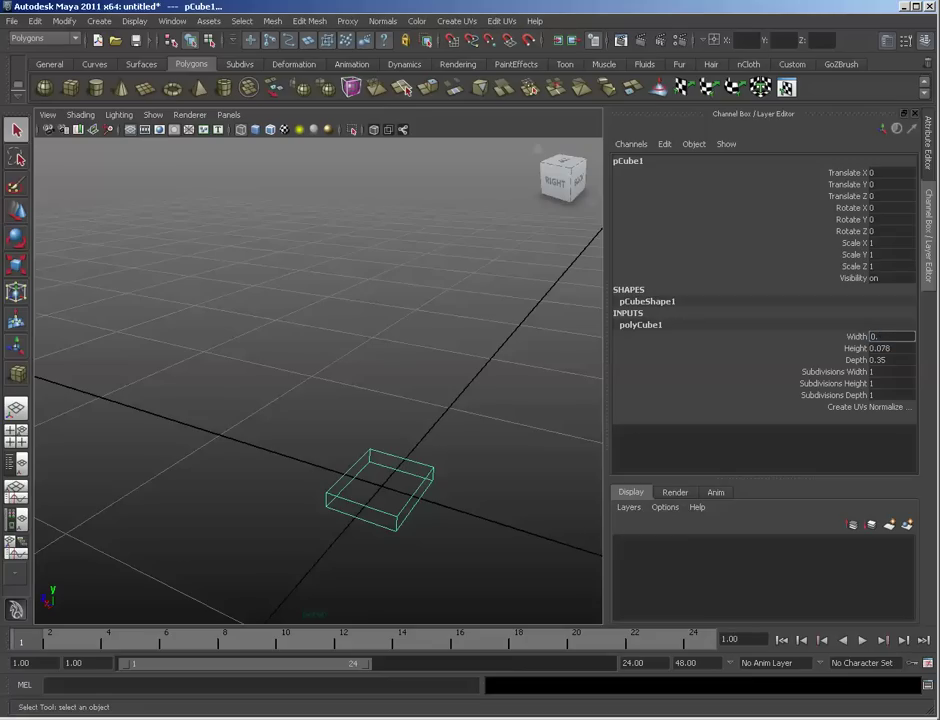
{"action": "key", "text": "Return"}
{"action": "key", "text": "Tab"}
{"action": "key", "text": "Tab"}
{"action": "type", "text": "0.3"}
{"action": "key", "text": "Return"}
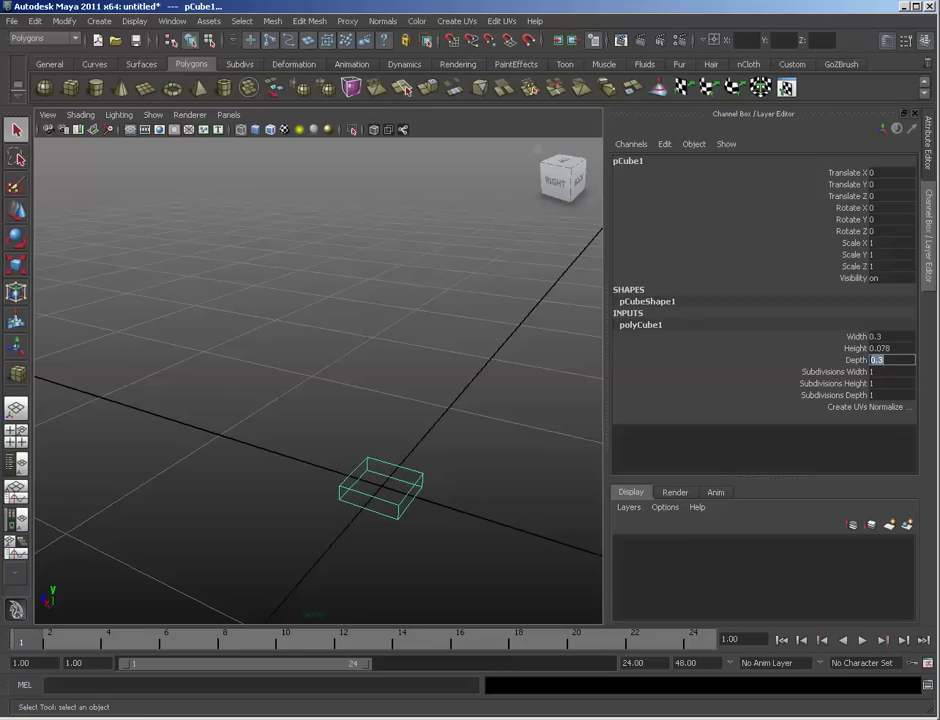
Step: Set the cube's height to 0.05 and display the model in smooth shading
{"action": "left_click", "coordinate": [891, 348]}
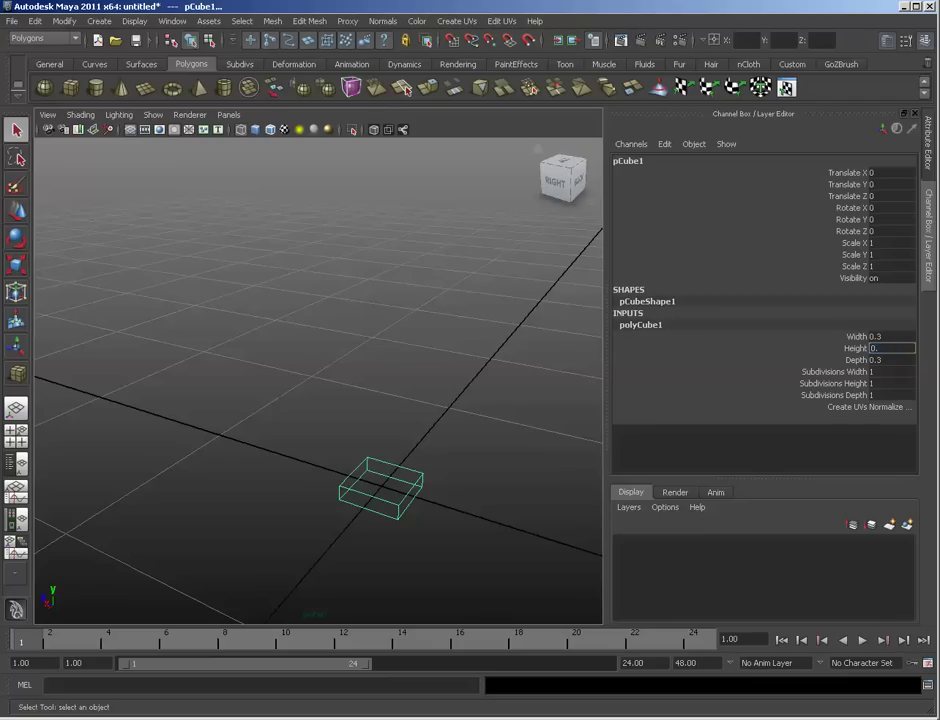
{"action": "key", "text": "Return"}
{"action": "left_click_drag", "start_coordinate": [400, 390], "coordinate": [250, 320], "text": "alt"}
{"action": "right_click_drag", "start_coordinate": [250, 320], "coordinate": [285, 325], "text": "alt"}
{"action": "type", "text": "0.05"}
{"action": "key", "text": "Return"}
{"action": "left_click_drag", "start_coordinate": [300, 380], "coordinate": [330, 480], "text": "alt"}
{"action": "middle_click_drag", "start_coordinate": [330, 480], "coordinate": [318, 425], "text": "alt"}
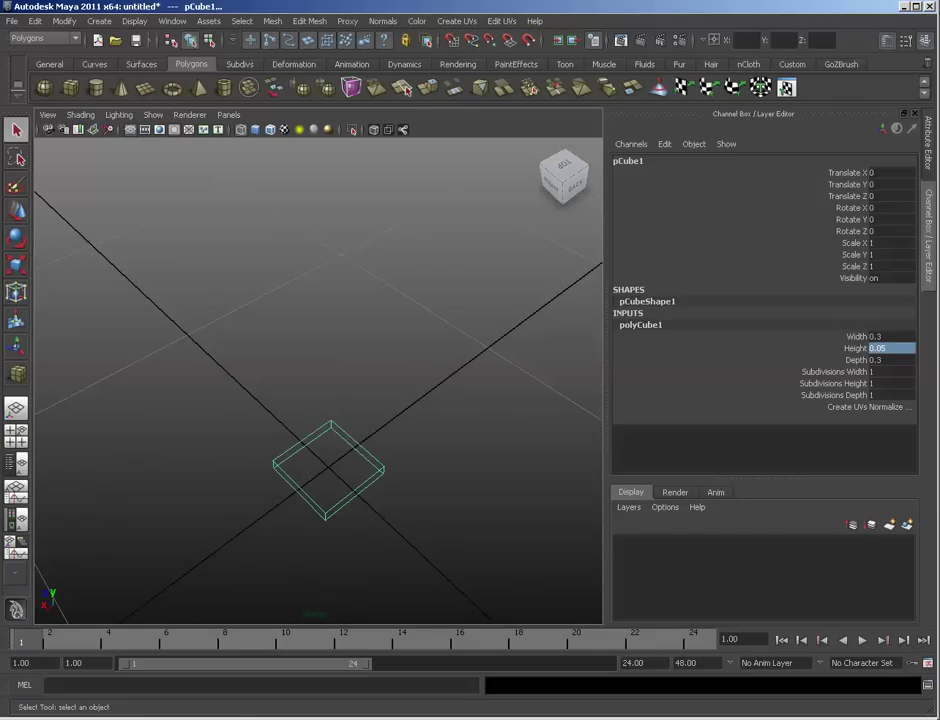
{"action": "key", "text": "5"}
{"action": "left_click_drag", "start_coordinate": [318, 425], "coordinate": [430, 365], "text": "alt"}
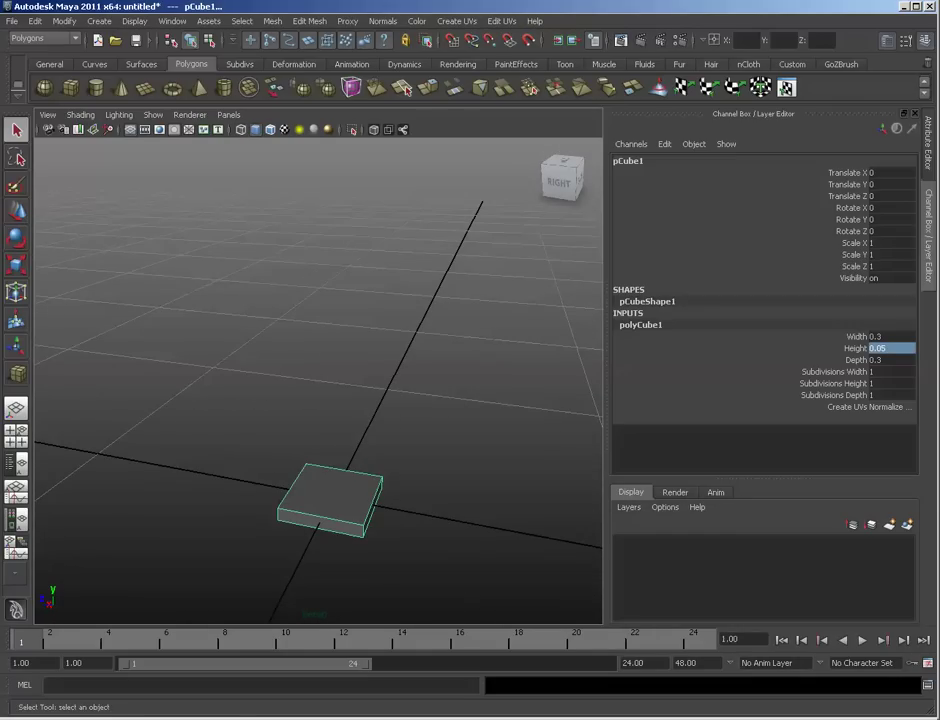
Step: Extrude the cube's top face upward about 0.348 and scale it outward so the body flares
{"action": "key", "text": "F11"}
{"action": "left_click", "coordinate": [330, 488]}
{"action": "left_click", "coordinate": [309, 21]}
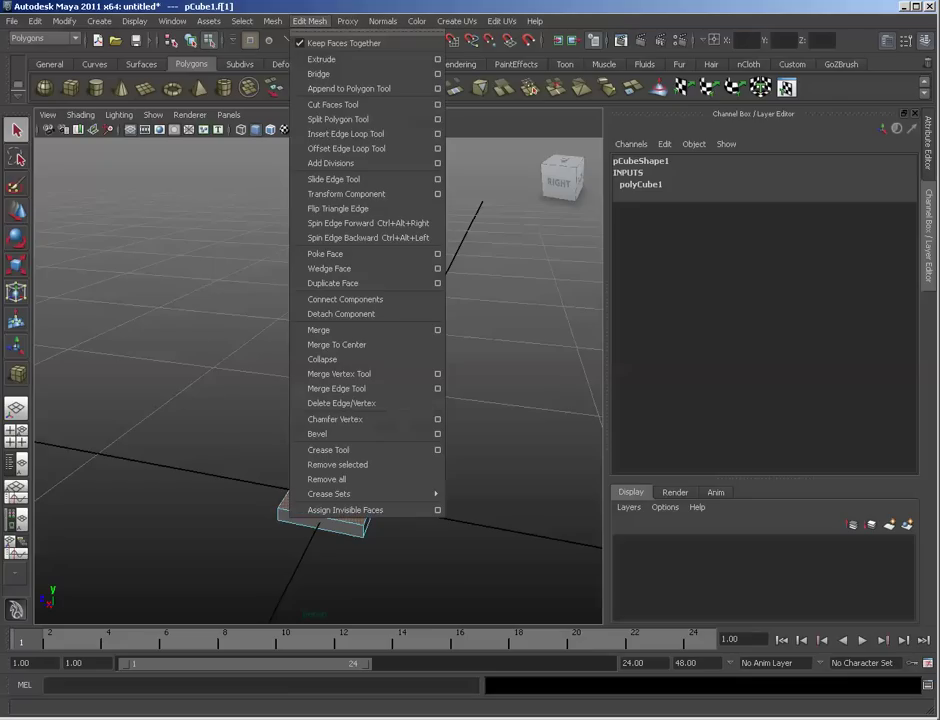
{"action": "left_click", "coordinate": [330, 59]}
{"action": "left_click_drag", "start_coordinate": [330, 480], "coordinate": [460, 450], "text": "alt"}
{"action": "key", "text": "r"}
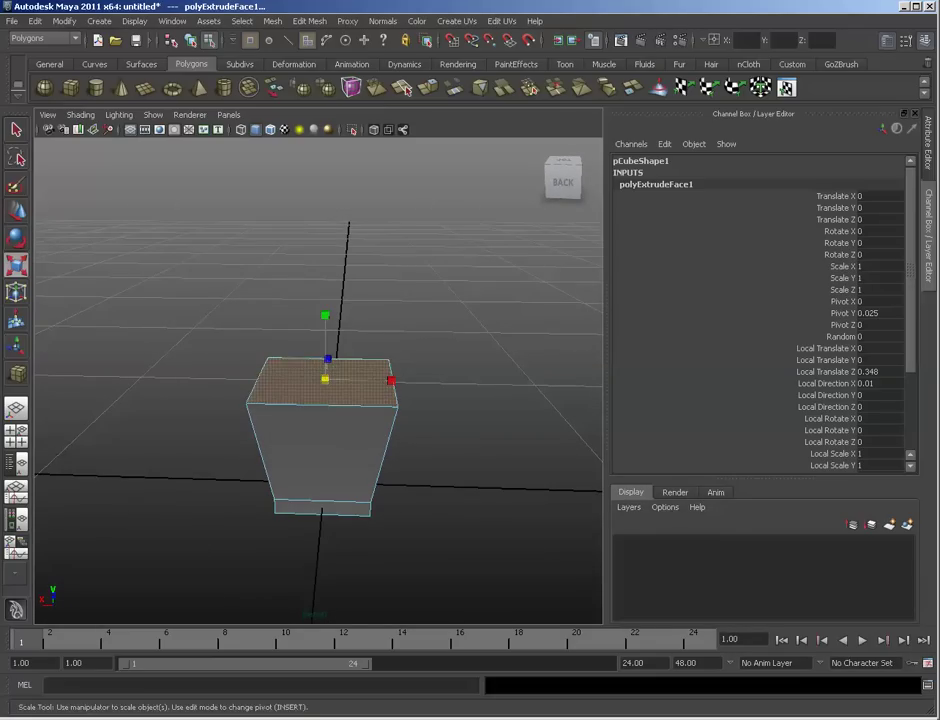
Step: Extrude the top face upward again and scale it inward to form a tapered shoulder
{"action": "key", "text": "ctrl+e"}
{"action": "left_click_drag", "start_coordinate": [324, 330], "coordinate": [324, 281]}
{"action": "left_click_drag", "start_coordinate": [324, 326], "coordinate": [180, 331]}
Step: Extrude the bottom face downward about 0.034 and scale it to 1.25 to flare the foot
{"action": "left_click_drag", "start_coordinate": [322, 518], "coordinate": [280, 432], "text": "alt"}
{"action": "left_click", "coordinate": [292, 453]}
{"action": "key", "text": "g"}
{"action": "left_click_drag", "start_coordinate": [295, 499], "coordinate": [294, 530]}
{"action": "left_click_drag", "start_coordinate": [294, 463], "coordinate": [314, 463]}
{"action": "left_click_drag", "start_coordinate": [314, 463], "coordinate": [440, 518], "text": "alt"}
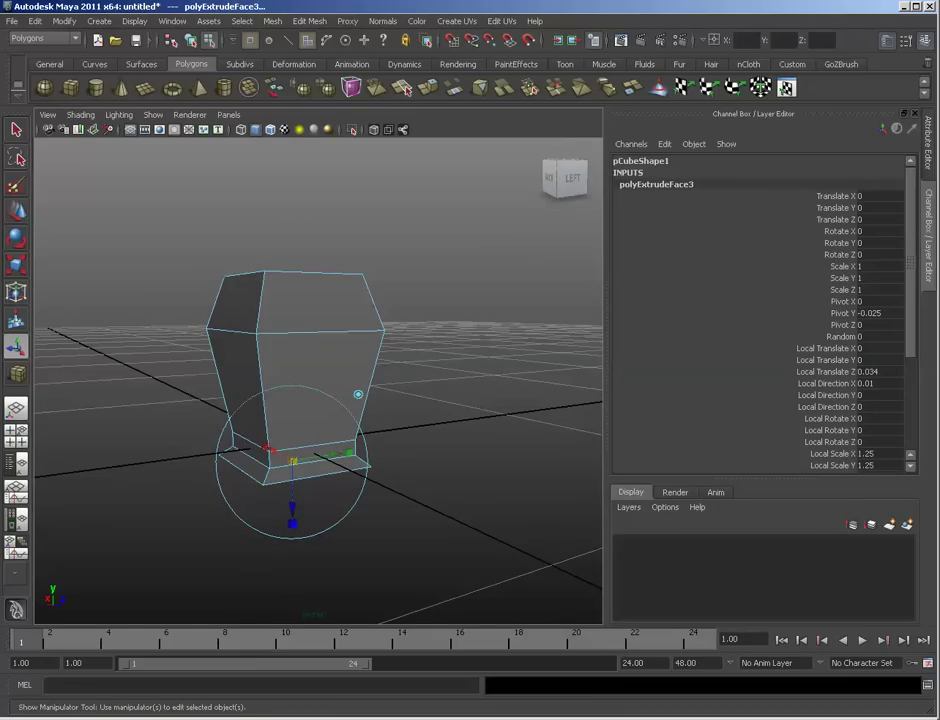
Step: Extrude the foot's bottom face straight down, and extrude it about 0.023 more with a scale of 0.8
{"action": "key", "text": "g"}
{"action": "left_click_drag", "start_coordinate": [292, 508], "coordinate": [236, 452]}
{"action": "key", "text": "g"}
{"action": "left_click_drag", "start_coordinate": [290, 556], "coordinate": [290, 557]}
{"action": "left_click_drag", "start_coordinate": [291, 487], "coordinate": [260, 376]}
{"action": "scroll", "coordinate": [280, 430], "scroll_direction": "up", "scroll_amount": 4}
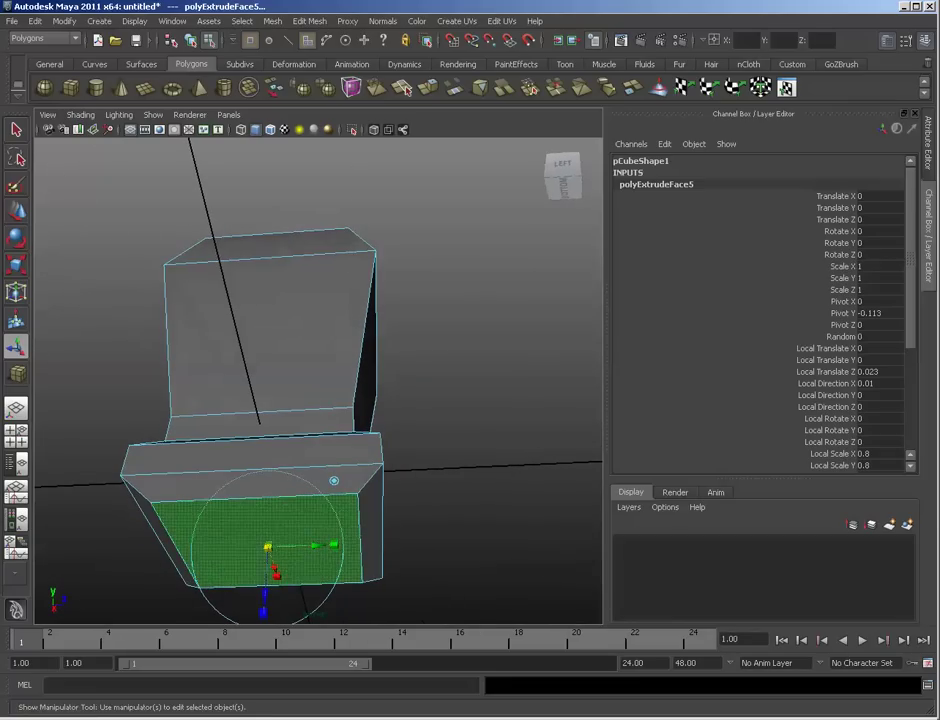
Step: Extrude the foot's bottom face, try an inset and a recess on it, and undo those trial adjustments
{"action": "key", "text": "ctrl+e"}
{"action": "left_click_drag", "start_coordinate": [264, 604], "coordinate": [263, 612]}
{"action": "left_click_drag", "start_coordinate": [267, 547], "coordinate": [231, 548]}
{"action": "key", "text": "g"}
{"action": "mouse_move", "coordinate": [263, 593]}
{"action": "left_mouse_down"}
{"action": "mouse_move", "coordinate": [266, 566]}
{"action": "mouse_move", "coordinate": [266, 576]}
{"action": "left_mouse_up"}
{"action": "left_click_drag", "start_coordinate": [330, 530], "coordinate": [110, 565], "text": "alt"}
{"action": "left_click_drag", "start_coordinate": [330, 500], "coordinate": [255, 494], "text": "alt"}
{"action": "key", "text": "ctrl+z"}
{"action": "key", "text": "ctrl+z"}
{"action": "key", "text": "ctrl+z"}
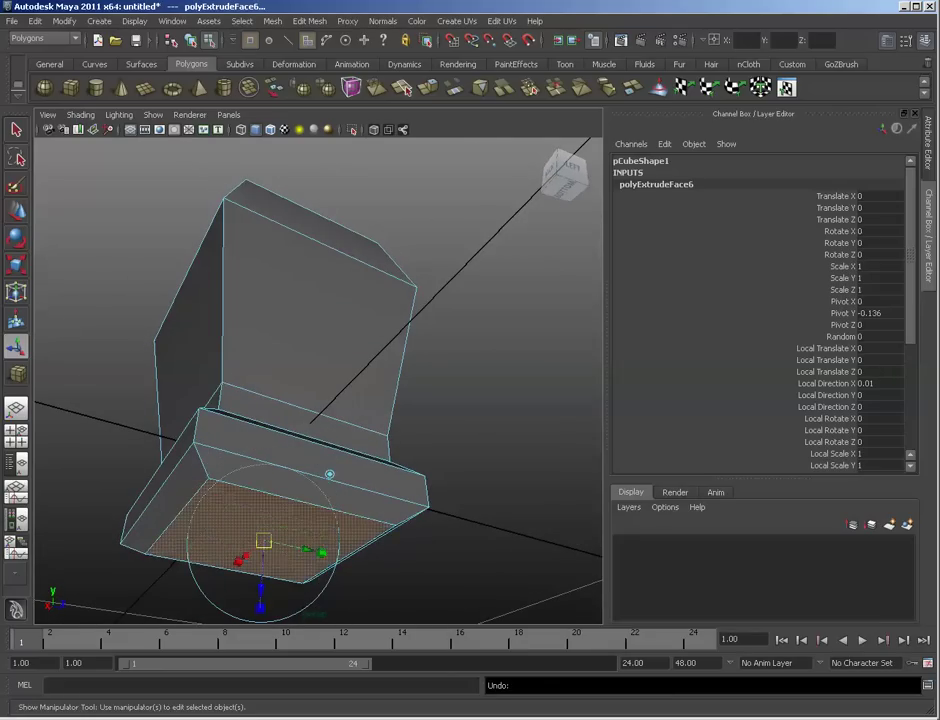
Step: Inset the extruded bottom face and extrude it once more to recess the underside of the foot
{"action": "left_click", "coordinate": [260, 608]}
{"action": "left_click_drag", "start_coordinate": [264, 541], "coordinate": [226, 542]}
{"action": "key", "text": "g"}
{"action": "left_click_drag", "start_coordinate": [261, 590], "coordinate": [365, 620]}
{"action": "scroll", "coordinate": [345, 560], "scroll_direction": "down", "scroll_amount": 3}
Step: Extrude the body's top face into a tall upper section and scale it to 0.417 so it tapers
{"action": "left_click_drag", "start_coordinate": [300, 450], "coordinate": [430, 542], "text": "alt"}
{"action": "left_click", "coordinate": [291, 297]}
{"action": "left_click_drag", "start_coordinate": [291, 297], "coordinate": [392, 240], "text": "alt"}
{"action": "key", "text": "g"}
{"action": "left_click_drag", "start_coordinate": [291, 228], "coordinate": [290, 192]}
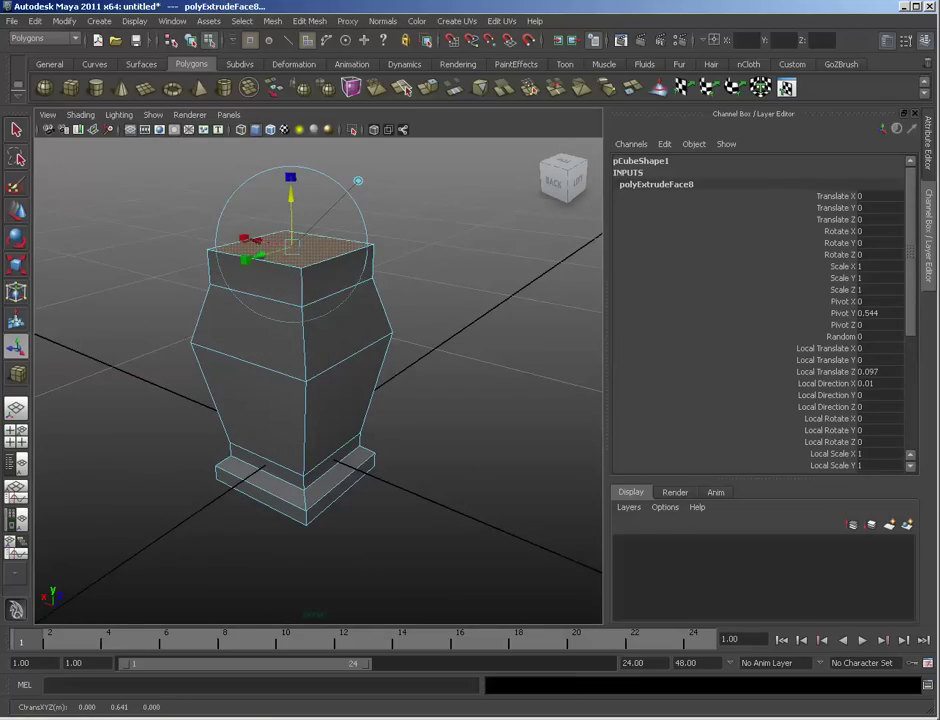
{"action": "left_click", "coordinate": [291, 177]}
{"action": "left_click_drag", "start_coordinate": [291, 246], "coordinate": [195, 250]}
{"action": "left_click_drag", "start_coordinate": [288, 195], "coordinate": [287, 108]}
{"action": "middle_click_drag", "start_coordinate": [290, 165], "coordinate": [326, 266], "text": "alt"}
{"action": "right_click_drag", "start_coordinate": [326, 266], "coordinate": [250, 270], "text": "alt"}
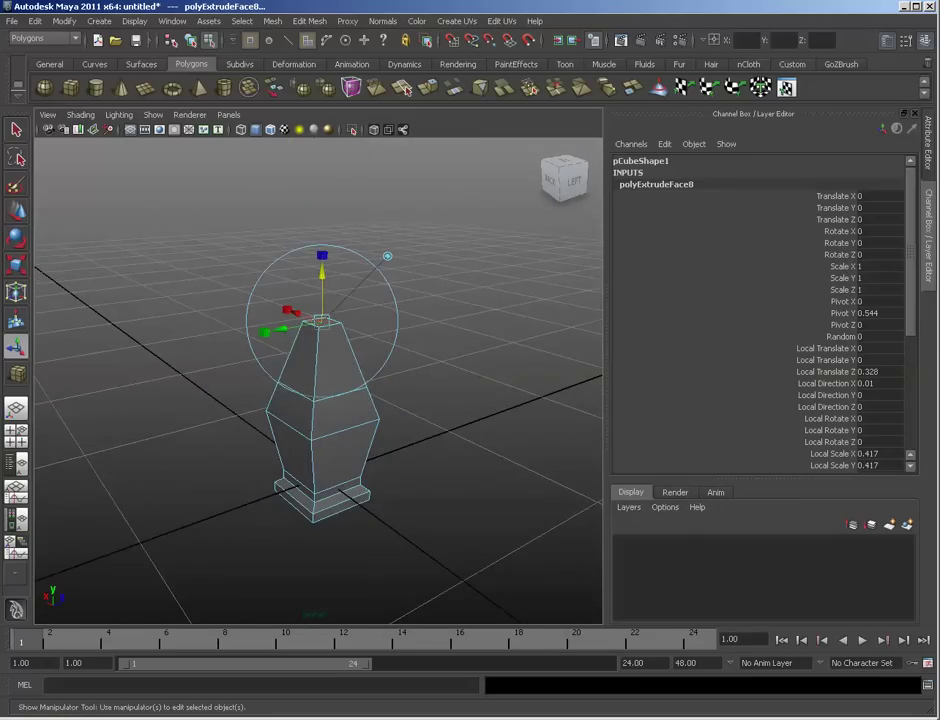
{"action": "left_click_drag", "start_coordinate": [322, 272], "coordinate": [322, 214]}
Step: Extrude the narrow top face upward about 0.105 and scale it to 0.817 to form a neck
{"action": "key", "text": "ctrl+e"}
{"action": "left_click", "coordinate": [322, 193]}
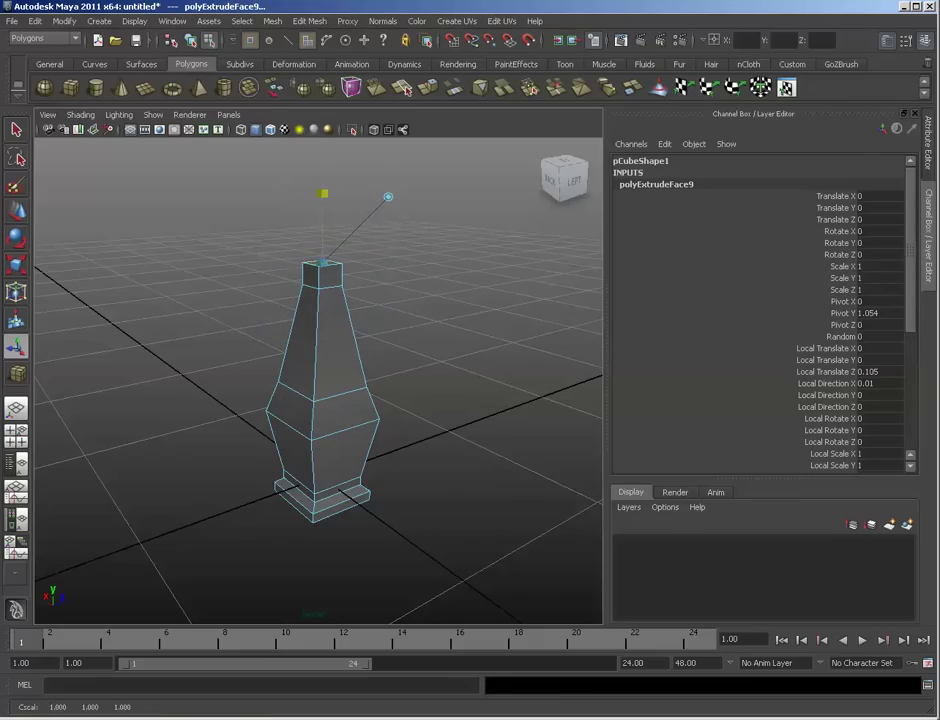
{"action": "left_click_drag", "start_coordinate": [322, 262], "coordinate": [304, 262]}
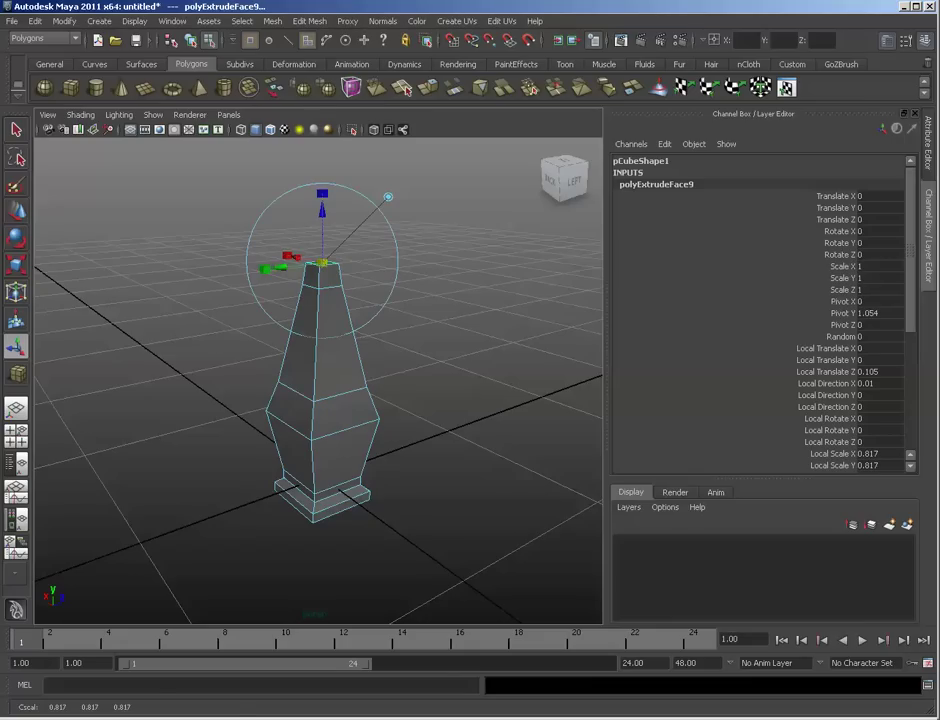
Step: Extrude the neck's top face about 0.029 and scale it to 0.417 to form a bevelled cap
{"action": "key", "text": "g"}
{"action": "left_click_drag", "start_coordinate": [322, 210], "coordinate": [322, 192]}
{"action": "left_click", "coordinate": [322, 173]}
{"action": "left_click_drag", "start_coordinate": [322, 243], "coordinate": [287, 243]}
{"action": "left_click_drag", "start_coordinate": [322, 193], "coordinate": [322, 207]}
{"action": "right_click_drag", "start_coordinate": [325, 215], "coordinate": [385, 225], "text": "alt"}
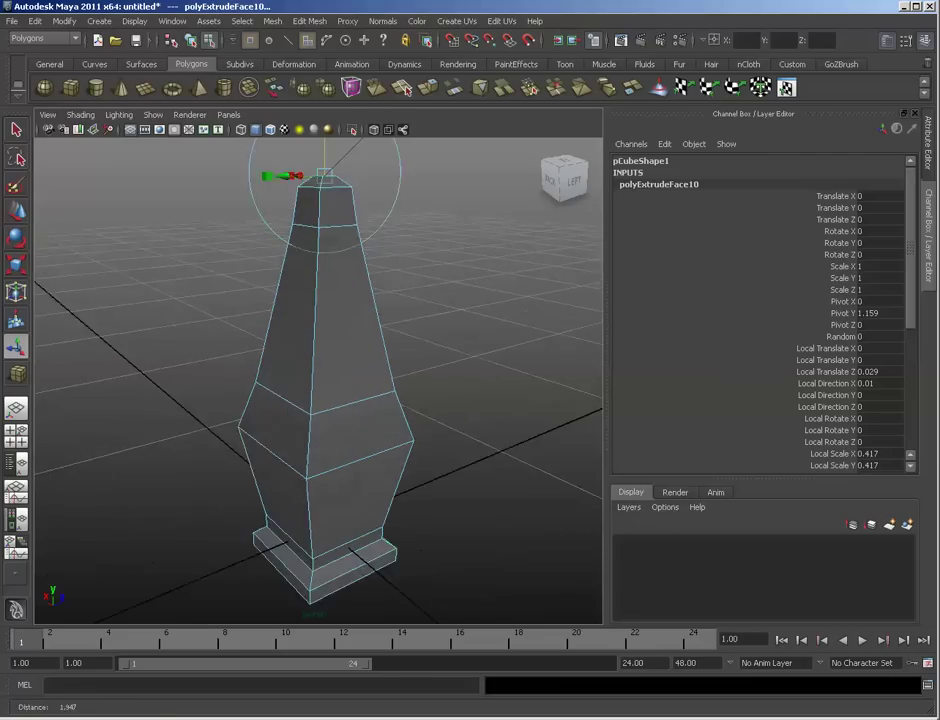
Step: Scale the ring of vertices at the neck's lower edge inward horizontally so the neck's sides become straight
{"action": "left_click_drag", "start_coordinate": [385, 300], "coordinate": [265, 300], "text": "alt"}
{"action": "middle_click_drag", "start_coordinate": [280, 260], "coordinate": [298, 370], "text": "alt"}
{"action": "right_click_drag", "start_coordinate": [298, 370], "coordinate": [340, 375], "text": "alt"}
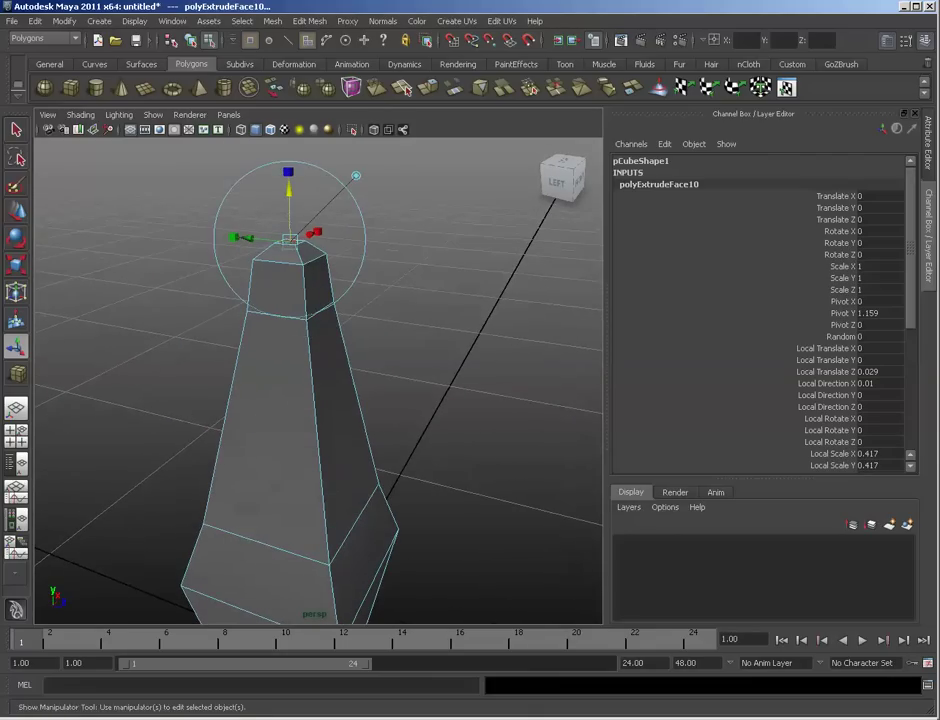
{"action": "key", "text": "F9"}
{"action": "left_click_drag", "start_coordinate": [320, 375], "coordinate": [415, 325], "text": "alt"}
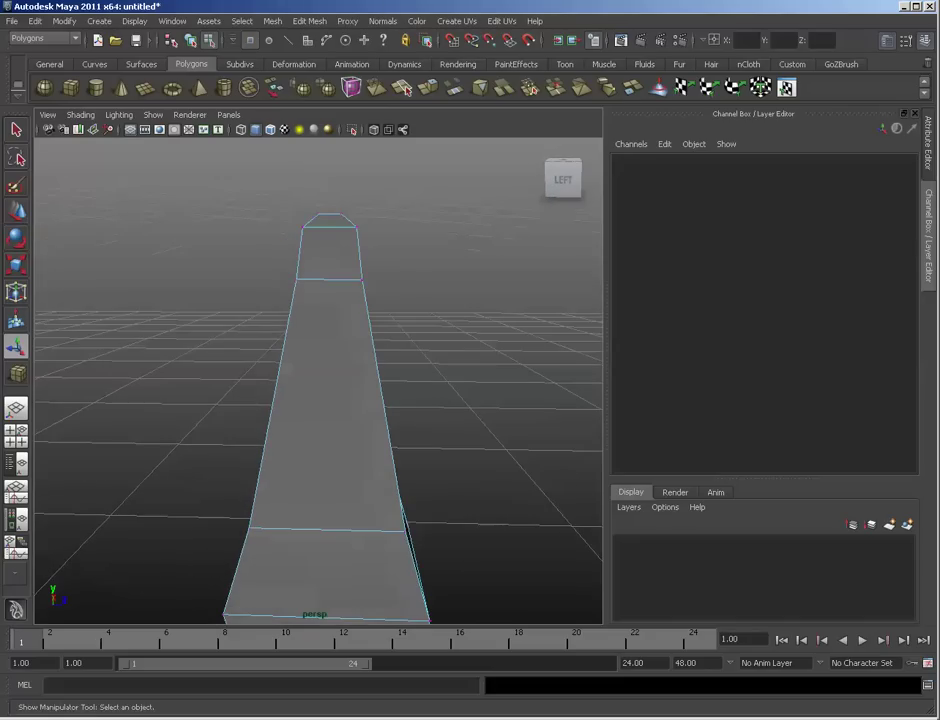
{"action": "left_click_drag", "start_coordinate": [264, 256], "coordinate": [444, 298]}
{"action": "key", "text": "r"}
{"action": "left_click_drag", "start_coordinate": [329, 279], "coordinate": [378, 342]}
{"action": "key", "text": "ctrl+z"}
{"action": "left_click_drag", "start_coordinate": [349, 240], "coordinate": [470, 240], "text": "ctrl"}
{"action": "right_click_drag", "start_coordinate": [470, 240], "coordinate": [390, 260], "text": "alt"}
{"action": "middle_click_drag", "start_coordinate": [390, 320], "coordinate": [377, 243], "text": "alt"}
{"action": "right_click_drag", "start_coordinate": [377, 243], "coordinate": [340, 243], "text": "alt"}
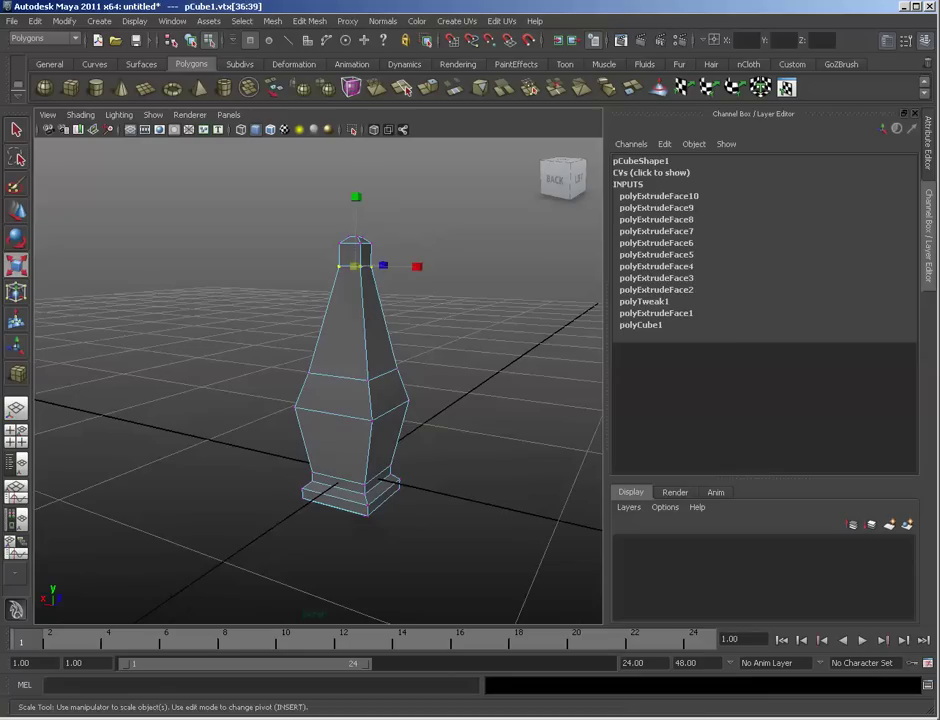
Step: Return to object mode and save the scene as Candle Holder.mb on the desktop
{"action": "left_click", "coordinate": [480, 300]}
{"action": "left_click_drag", "start_coordinate": [480, 300], "coordinate": [88, 274], "text": "alt"}
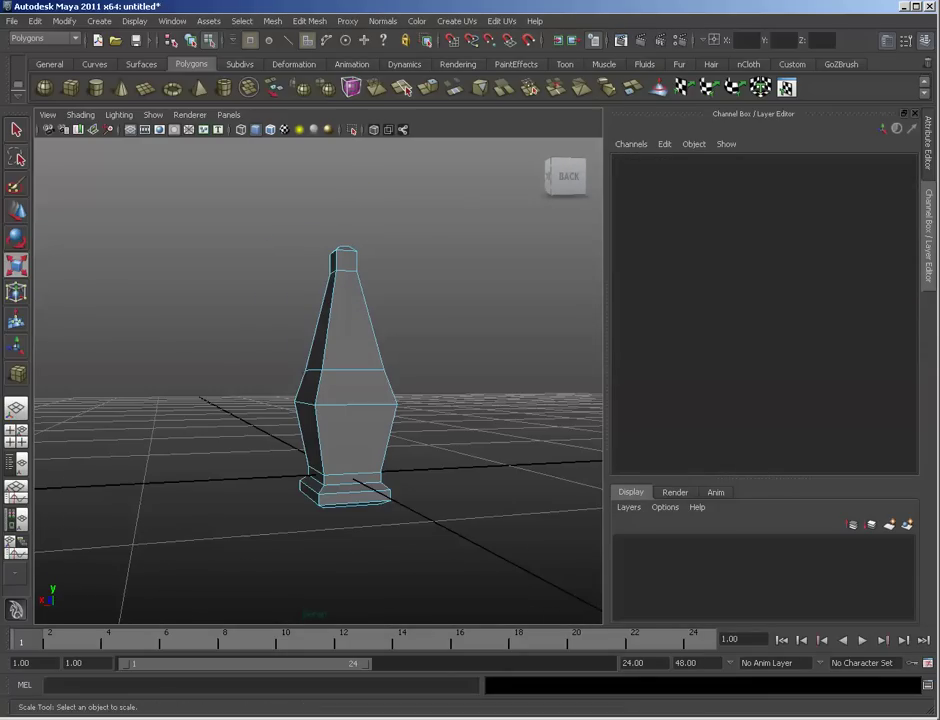
{"action": "key", "text": "F8"}
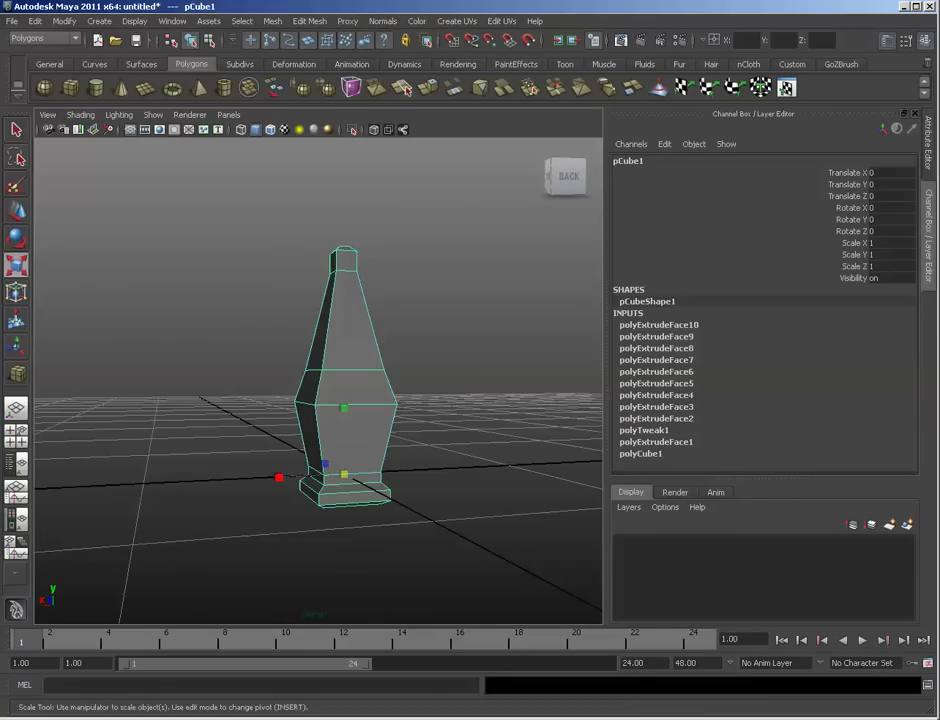
{"action": "left_click", "coordinate": [12, 21]}
{"action": "left_click", "coordinate": [48, 88]}
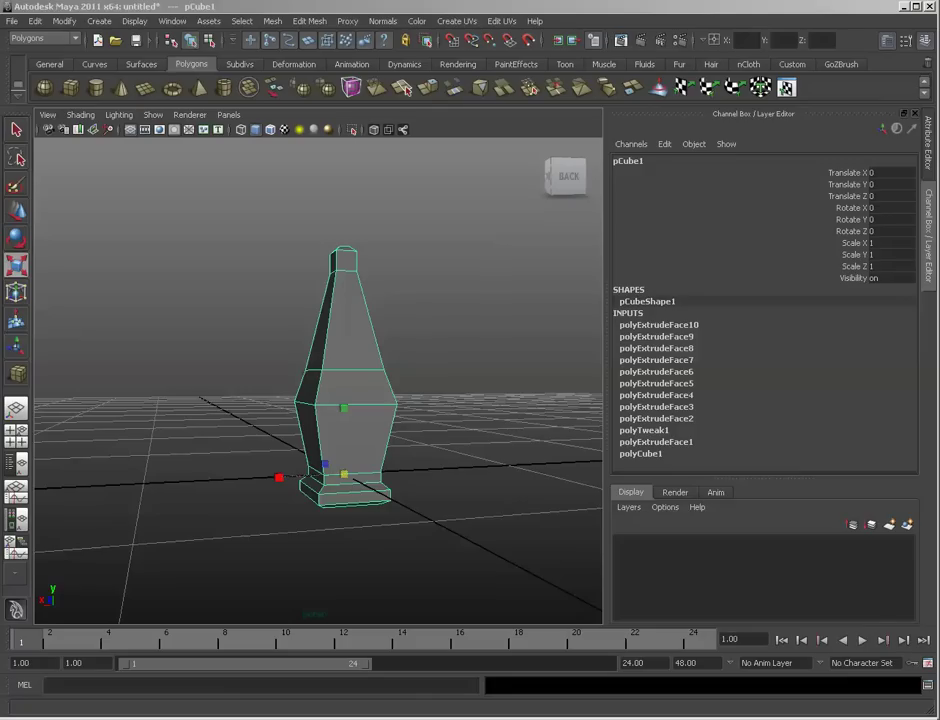
Step: Select all side faces of the body between foot and neck and disable Keep Faces Together
{"action": "key", "text": "q"}
{"action": "middle_click_drag", "start_coordinate": [345, 380], "coordinate": [332, 396], "text": "alt"}
{"action": "key", "text": "F11"}
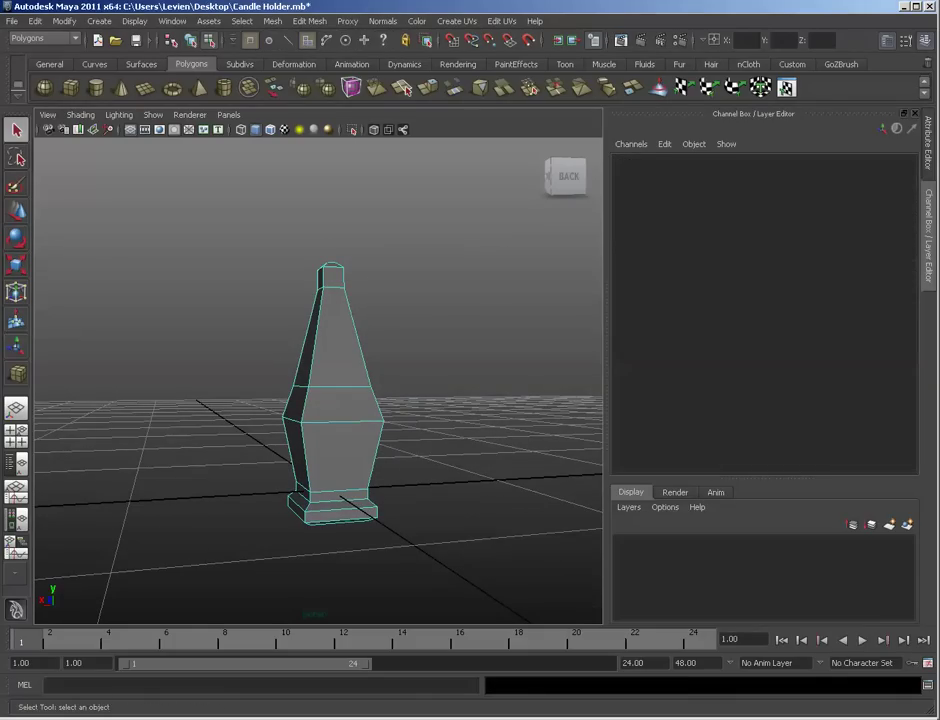
{"action": "left_click_drag", "start_coordinate": [243, 338], "coordinate": [455, 451]}
{"action": "mouse_move", "coordinate": [400, 440]}
{"action": "left_mouse_down", "text": "alt"}
{"action": "mouse_move", "coordinate": [590, 440]}
{"action": "mouse_move", "coordinate": [340, 441]}
{"action": "mouse_move", "coordinate": [565, 443]}
{"action": "mouse_move", "coordinate": [385, 443]}
{"action": "left_mouse_up", "text": "alt"}
{"action": "left_click", "coordinate": [310, 21]}
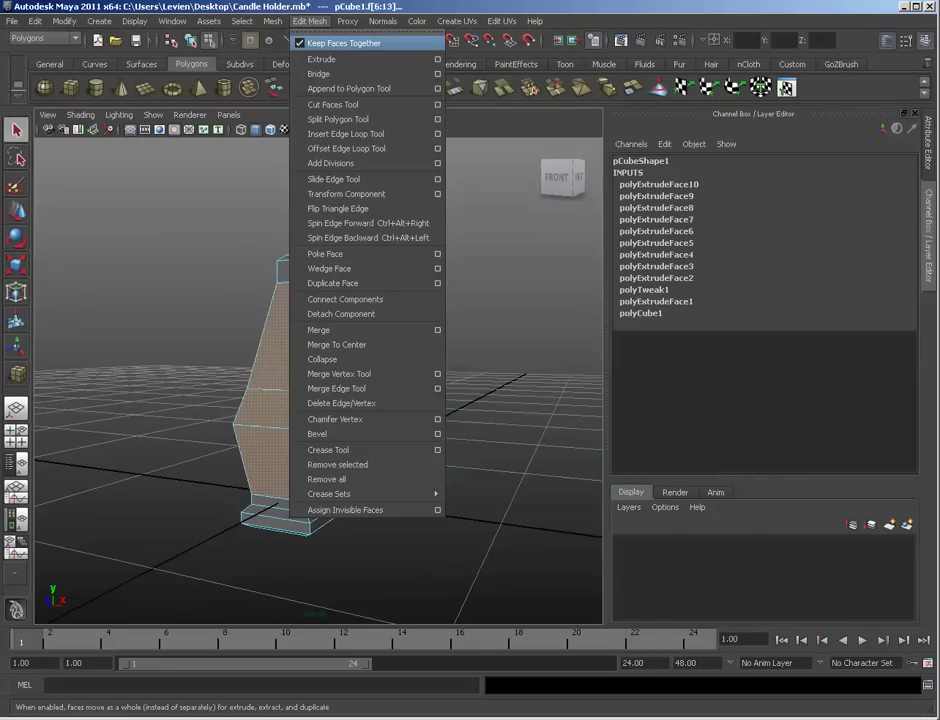
{"action": "left_click", "coordinate": [330, 43]}
Step: Extrude the selected side faces individually and scale them to 0.733 to create inset panels
{"action": "left_click", "coordinate": [310, 21]}
{"action": "left_click", "coordinate": [322, 59]}
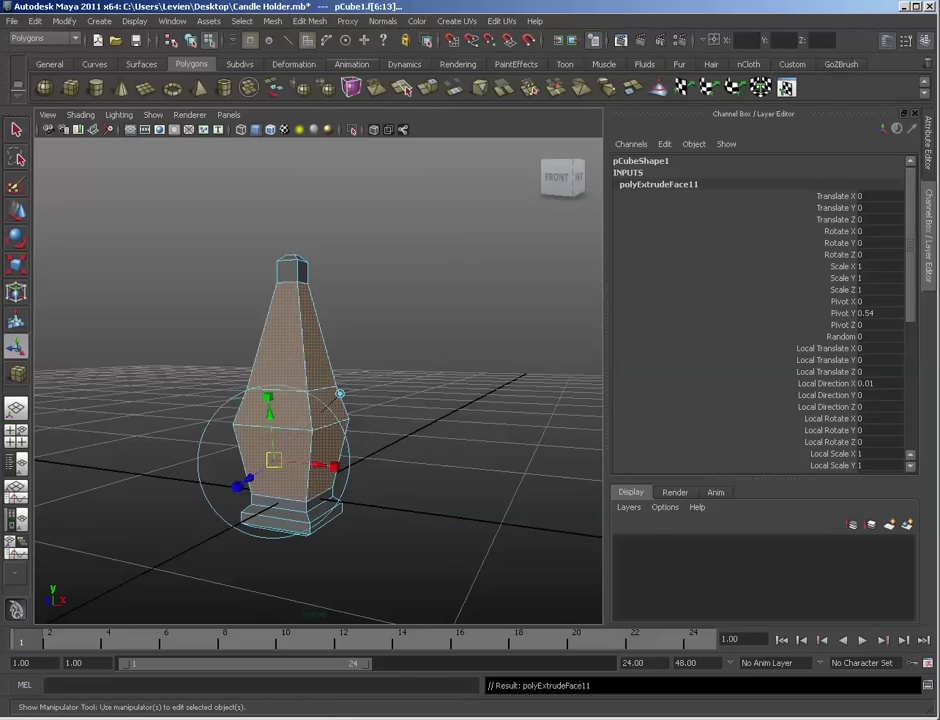
{"action": "left_click", "coordinate": [237, 487]}
{"action": "left_click_drag", "start_coordinate": [274, 460], "coordinate": [246, 460]}
{"action": "left_click_drag", "start_coordinate": [248, 460], "coordinate": [345, 463], "text": "alt"}
{"action": "right_click_drag", "start_coordinate": [345, 463], "coordinate": [395, 463], "text": "alt"}
{"action": "left_click_drag", "start_coordinate": [305, 463], "coordinate": [800, 450], "text": "alt"}
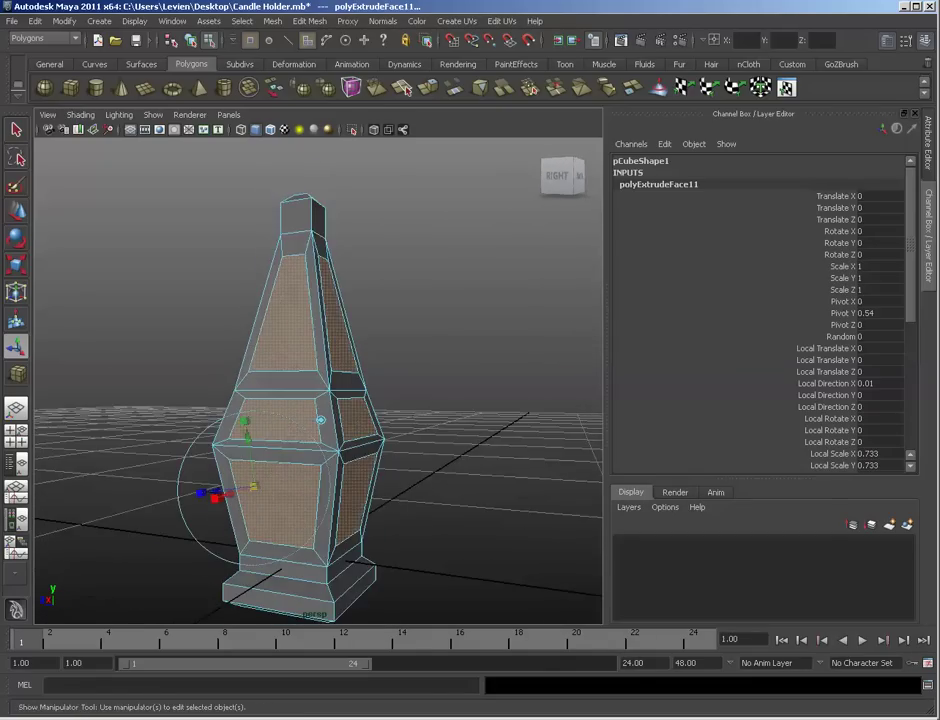
{"action": "scroll", "coordinate": [319, 381], "scroll_direction": "up", "scroll_amount": 3}
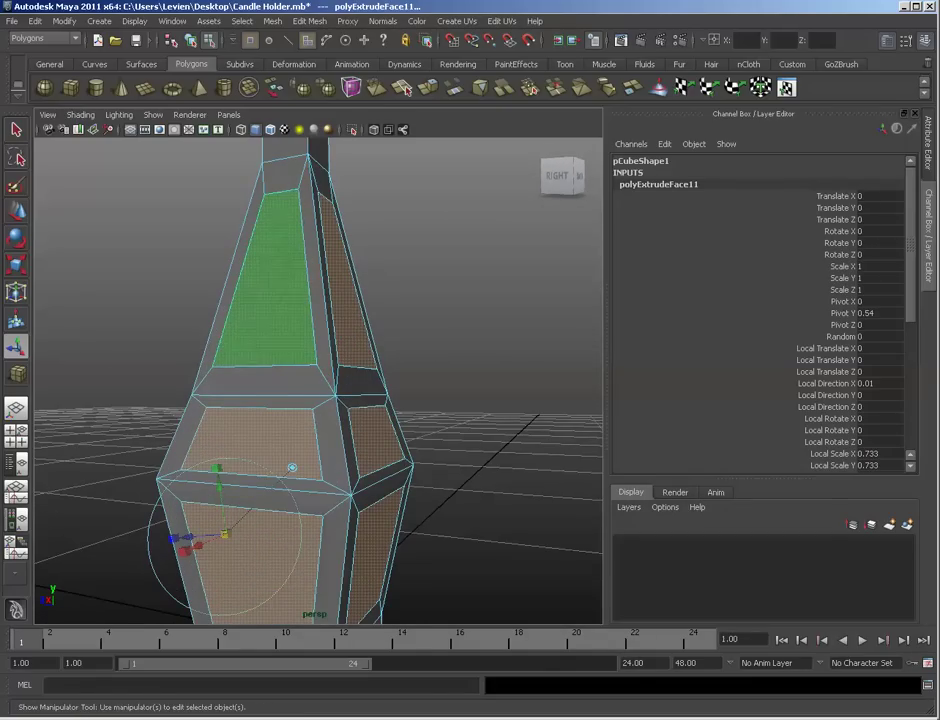
Step: Undo the inset extrusion of all the body's side faces
{"action": "scroll", "coordinate": [290, 310], "scroll_direction": "down", "scroll_amount": 3}
{"action": "left_click_drag", "start_coordinate": [290, 300], "coordinate": [405, 312], "text": "alt"}
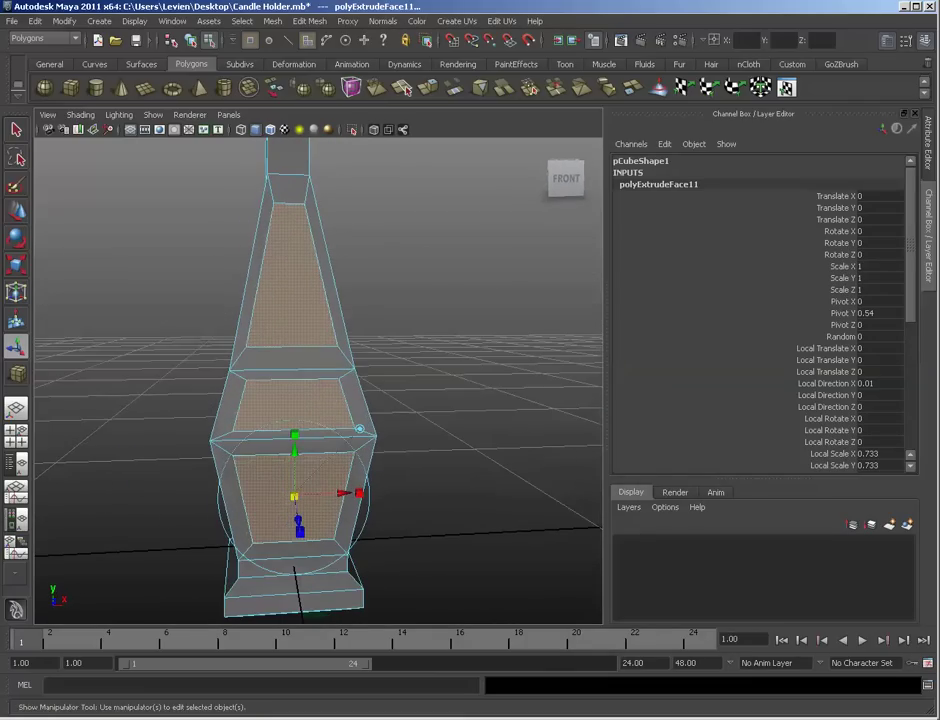
{"action": "key", "text": "ctrl+z"}
{"action": "key", "text": "ctrl+z"}
{"action": "key", "text": "ctrl+z"}
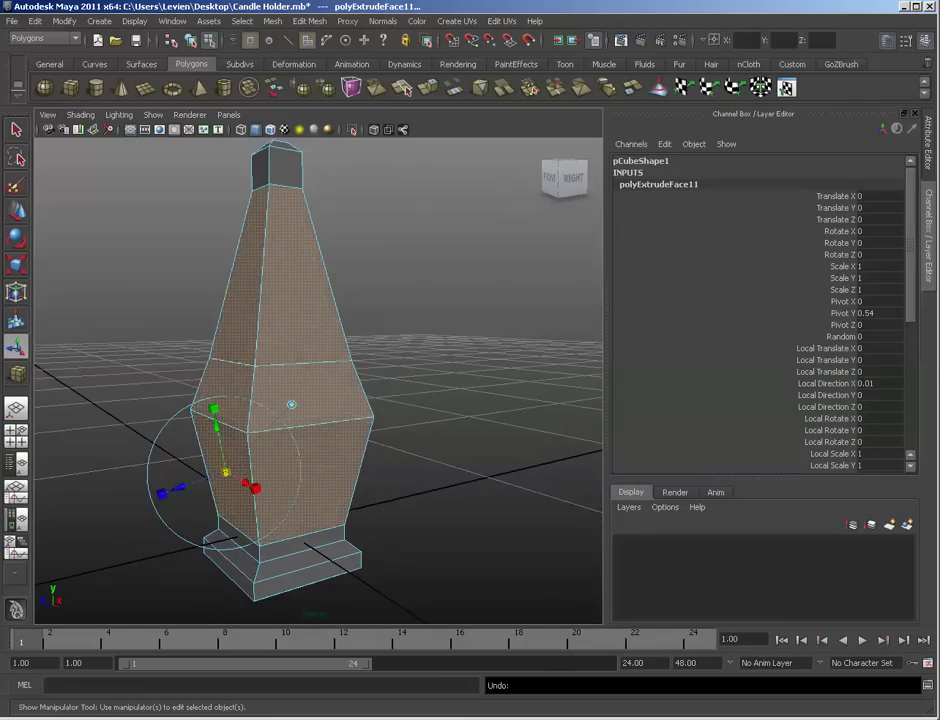
{"action": "key", "text": "ctrl+z"}
Step: Extrude only the four lower body side faces individually and scale them inward to create inset panels
{"action": "left_click_drag", "start_coordinate": [430, 320], "coordinate": [310, 280], "text": "alt"}
{"action": "left_click", "coordinate": [460, 290]}
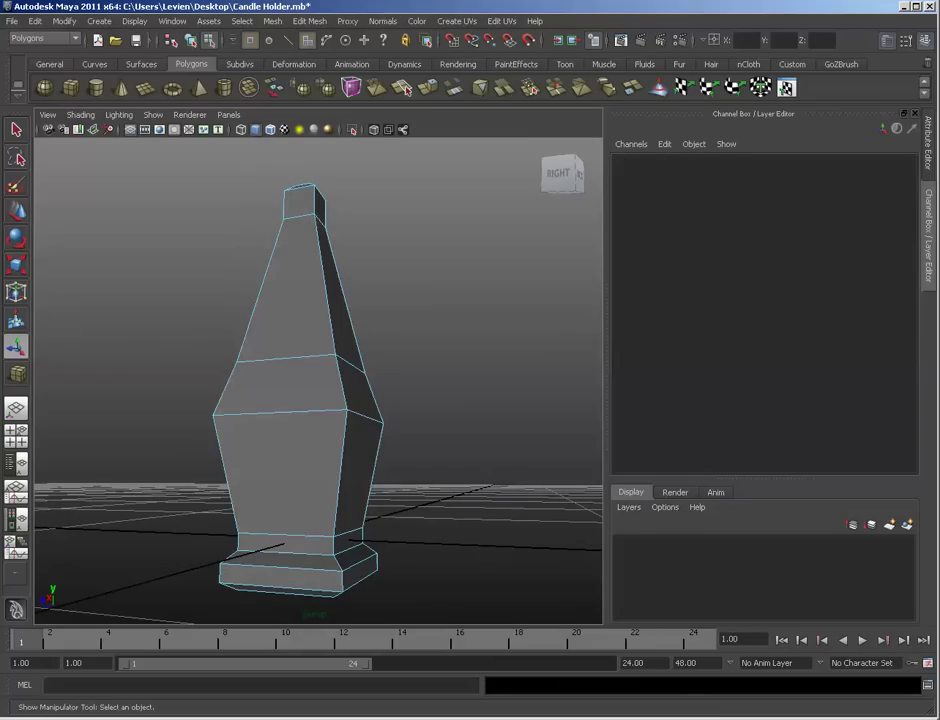
{"action": "key", "text": "ctrl+z"}
{"action": "key", "text": "ctrl+e"}
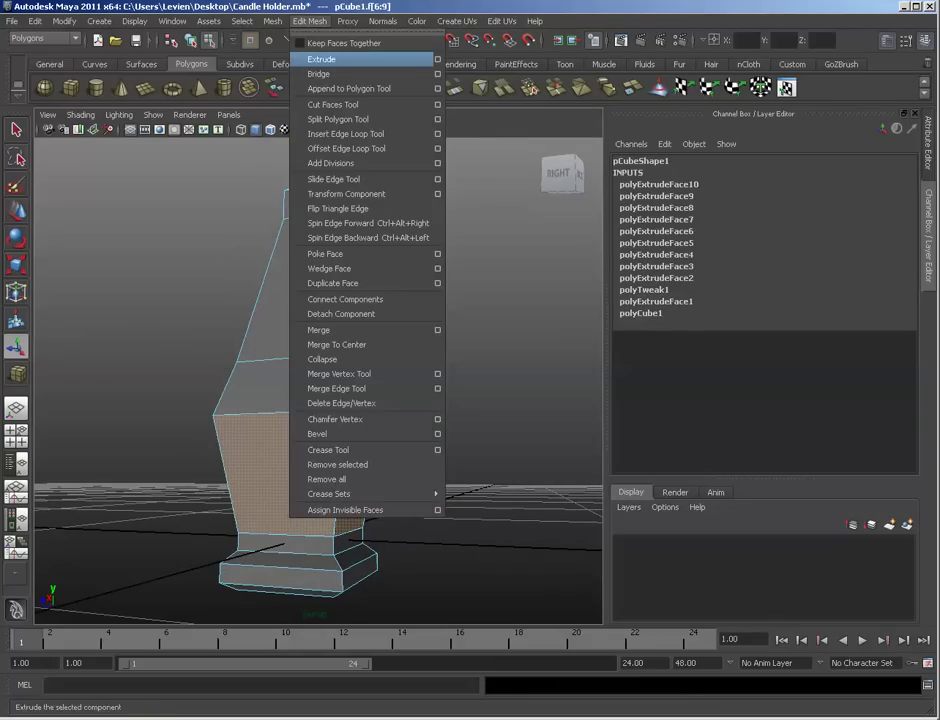
{"action": "left_click_drag", "start_coordinate": [320, 350], "coordinate": [405, 360], "text": "alt"}
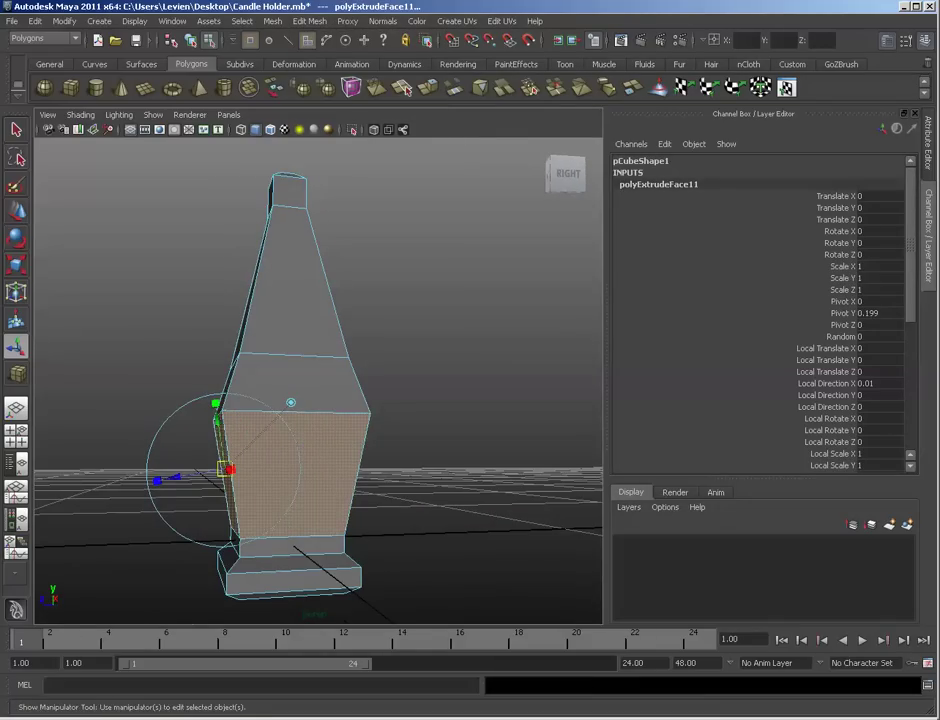
{"action": "left_click", "coordinate": [157, 481]}
{"action": "left_click_drag", "start_coordinate": [165, 480], "coordinate": [226, 500], "text": "alt"}
Step: Extrude the four upper tapered side faces individually and scale them inward to about 0.783
{"action": "left_click_drag", "start_coordinate": [190, 310], "coordinate": [430, 220]}
{"action": "left_click", "coordinate": [310, 21]}
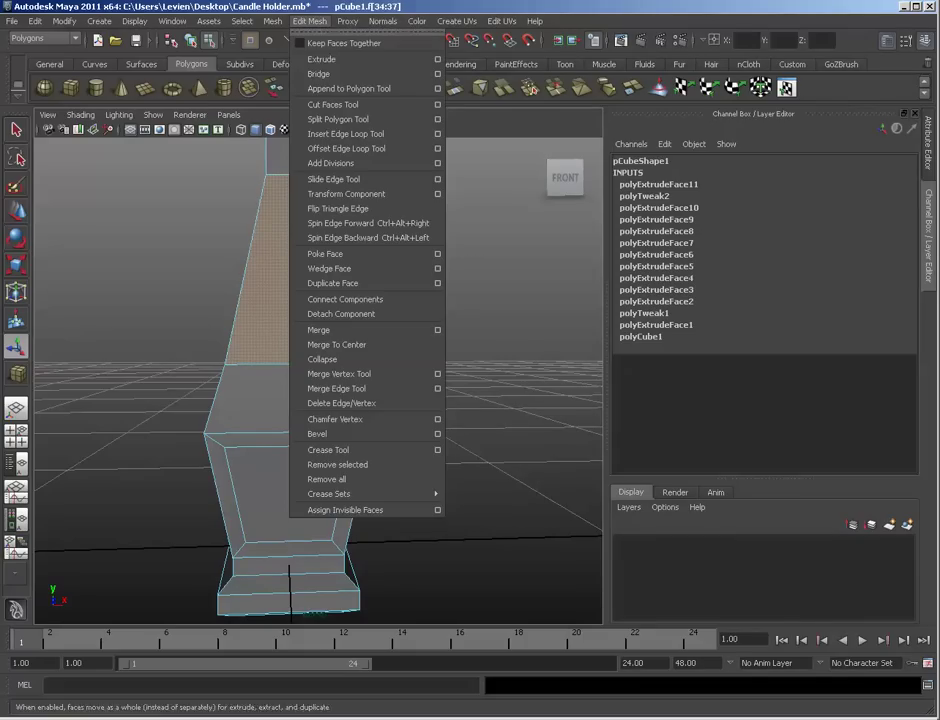
{"action": "left_click", "coordinate": [321, 59]}
{"action": "left_click_drag", "start_coordinate": [350, 290], "coordinate": [228, 298], "text": "alt"}
{"action": "left_click_drag", "start_coordinate": [255, 244], "coordinate": [259, 226]}
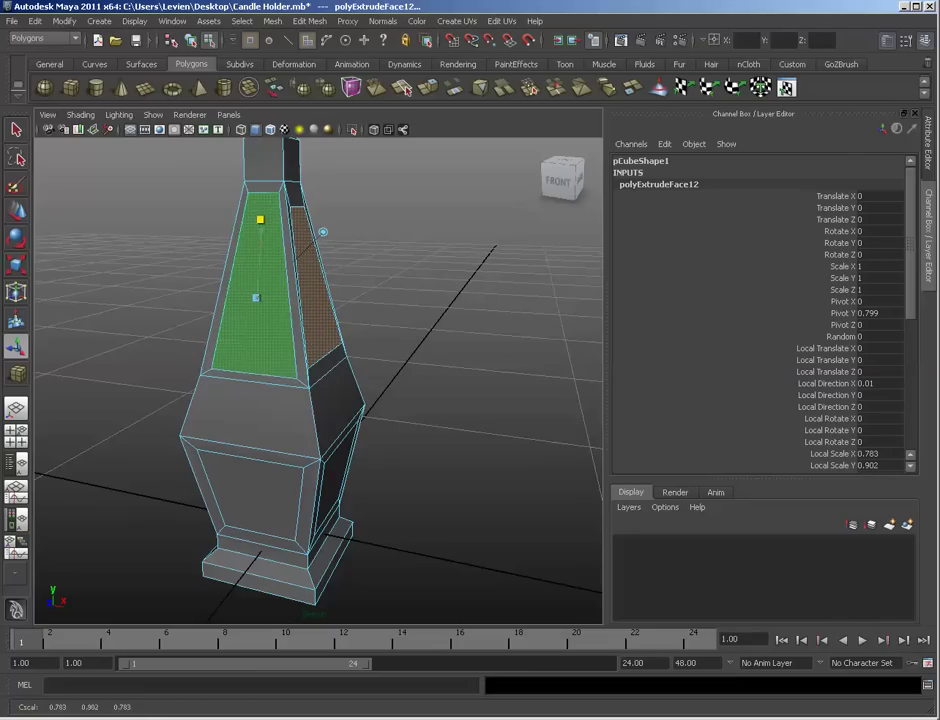
{"action": "left_click_drag", "start_coordinate": [300, 298], "coordinate": [195, 297], "text": "alt"}
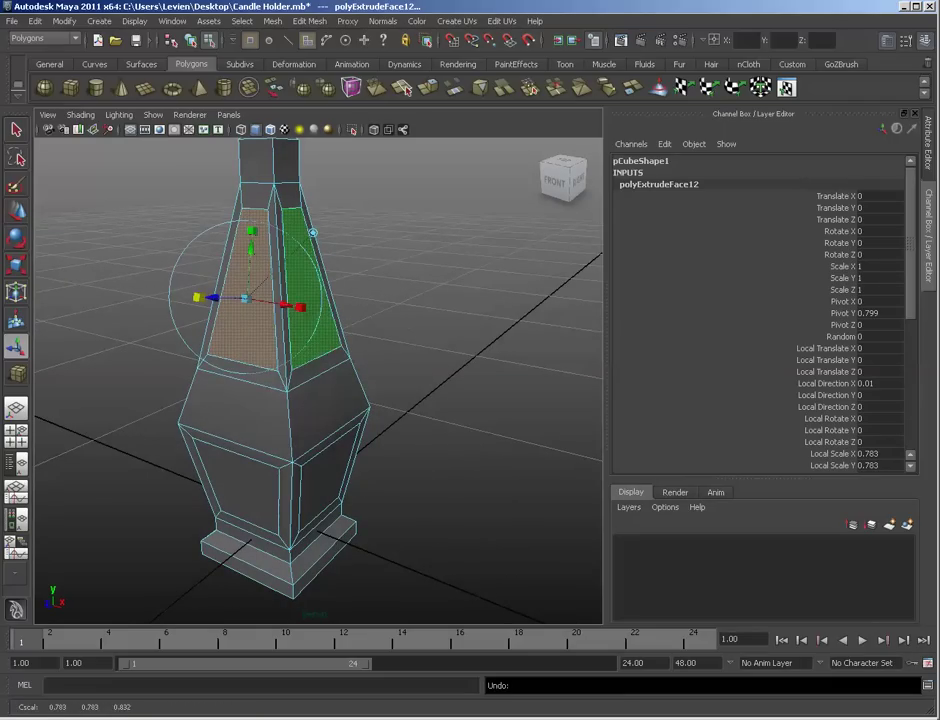
Step: Undo the scaling and extrusion of the upper tapered side faces
{"action": "key", "text": "ctrl+z"}
{"action": "left_click_drag", "start_coordinate": [250, 256], "coordinate": [147, 266], "text": "alt"}
{"action": "right_click_drag", "start_coordinate": [147, 266], "coordinate": [205, 266], "text": "alt"}
{"action": "middle_click_drag", "start_coordinate": [205, 266], "coordinate": [224, 368], "text": "alt"}
{"action": "left_click_drag", "start_coordinate": [224, 368], "coordinate": [324, 371], "text": "alt"}
{"action": "mouse_move", "coordinate": [480, 371]}
{"action": "left_mouse_down", "text": "alt"}
{"action": "mouse_move", "coordinate": [71, 378]}
{"action": "mouse_move", "coordinate": [480, 378]}
{"action": "left_mouse_up", "text": "alt"}
{"action": "scroll", "coordinate": [480, 378], "scroll_direction": "up", "scroll_amount": 2}
{"action": "left_click_drag", "start_coordinate": [264, 304], "coordinate": [470, 350]}
{"action": "key", "text": "ctrl+z"}
{"action": "key", "text": "ctrl+z"}
{"action": "key", "text": "ctrl+z"}
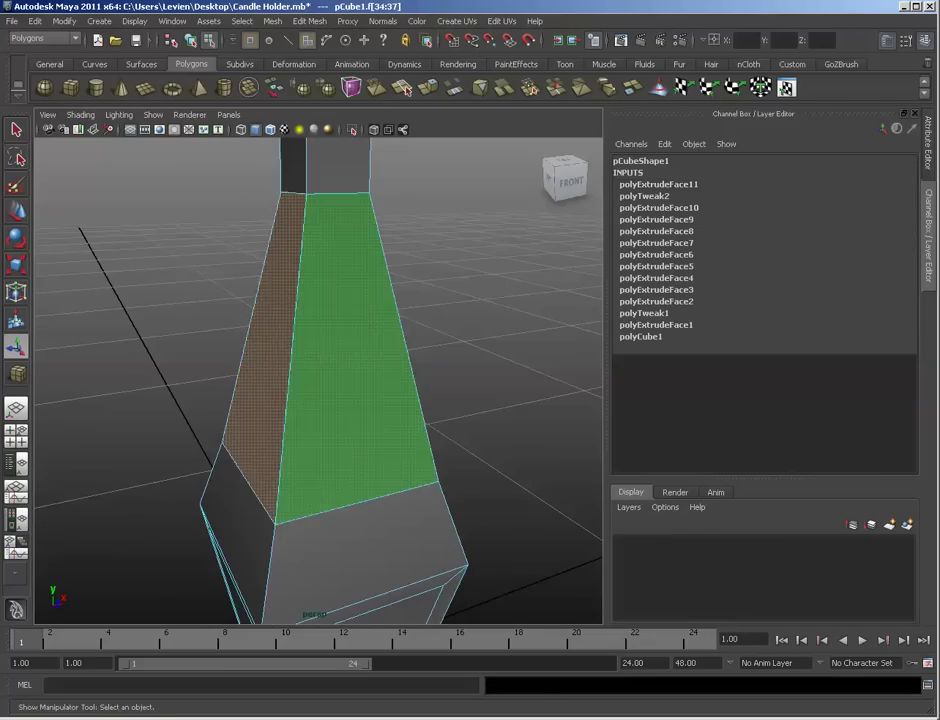
Step: Reselect the four upper tapered side faces, extrude them individually and scale them to 0.75
{"action": "left_click", "coordinate": [470, 352]}
{"action": "left_click", "coordinate": [355, 358]}
{"action": "left_click_drag", "start_coordinate": [355, 358], "coordinate": [90, 362], "text": "alt"}
{"action": "left_click", "coordinate": [340, 365], "text": "shift"}
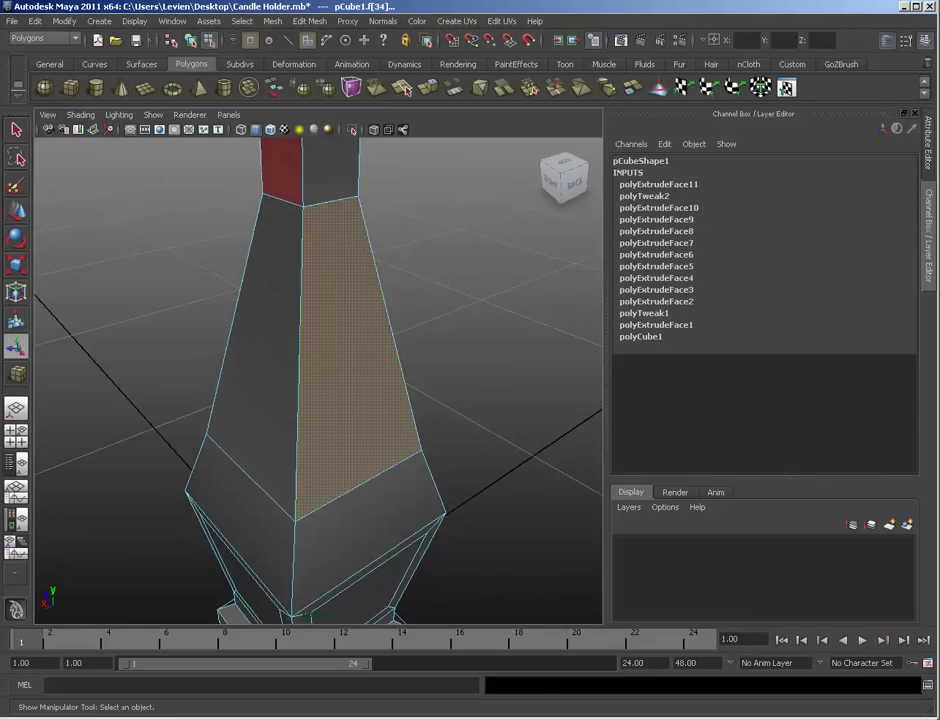
{"action": "left_click", "coordinate": [310, 21]}
{"action": "left_click", "coordinate": [324, 59]}
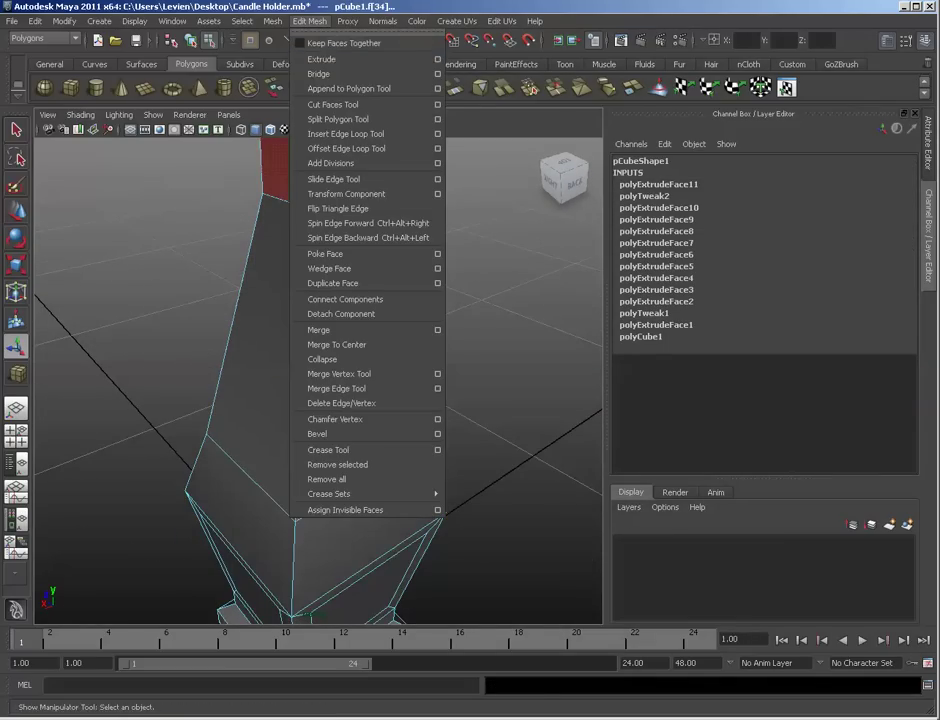
{"action": "left_click", "coordinate": [268, 362], "text": "shift"}
{"action": "left_click_drag", "start_coordinate": [345, 362], "coordinate": [100, 370], "text": "alt"}
{"action": "left_click", "coordinate": [365, 365], "text": "shift"}
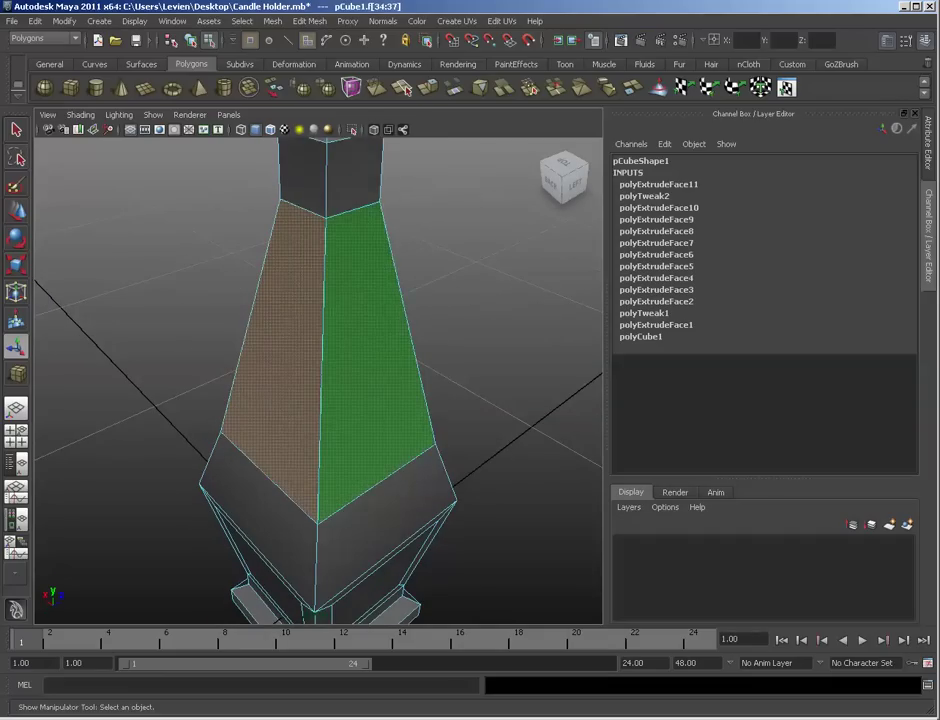
{"action": "left_click", "coordinate": [310, 21]}
{"action": "left_click", "coordinate": [322, 59]}
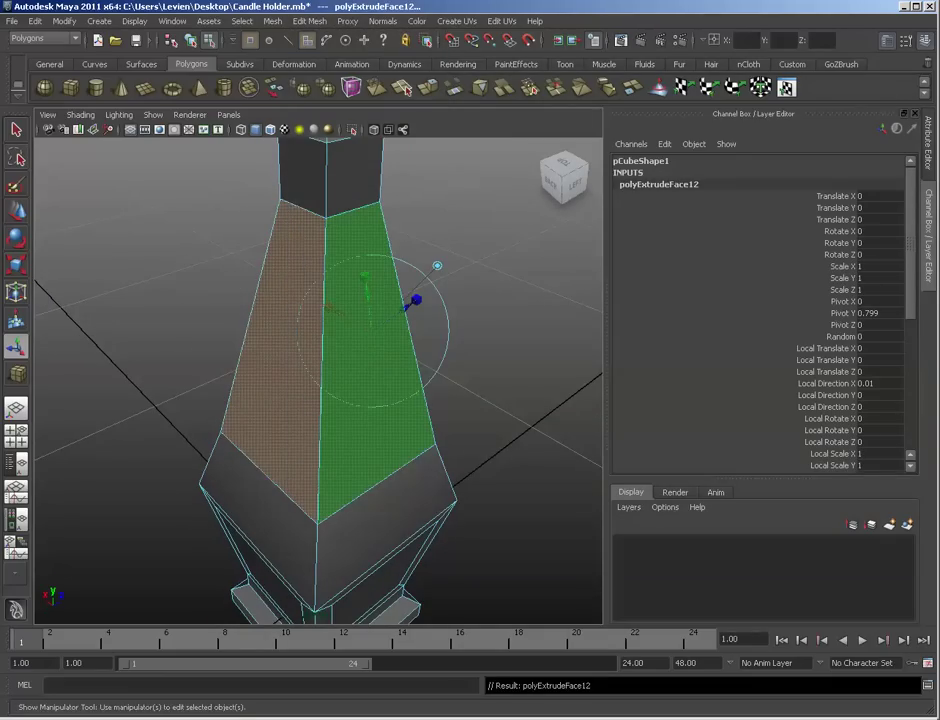
{"action": "left_click_drag", "start_coordinate": [320, 360], "coordinate": [259, 368], "text": "alt"}
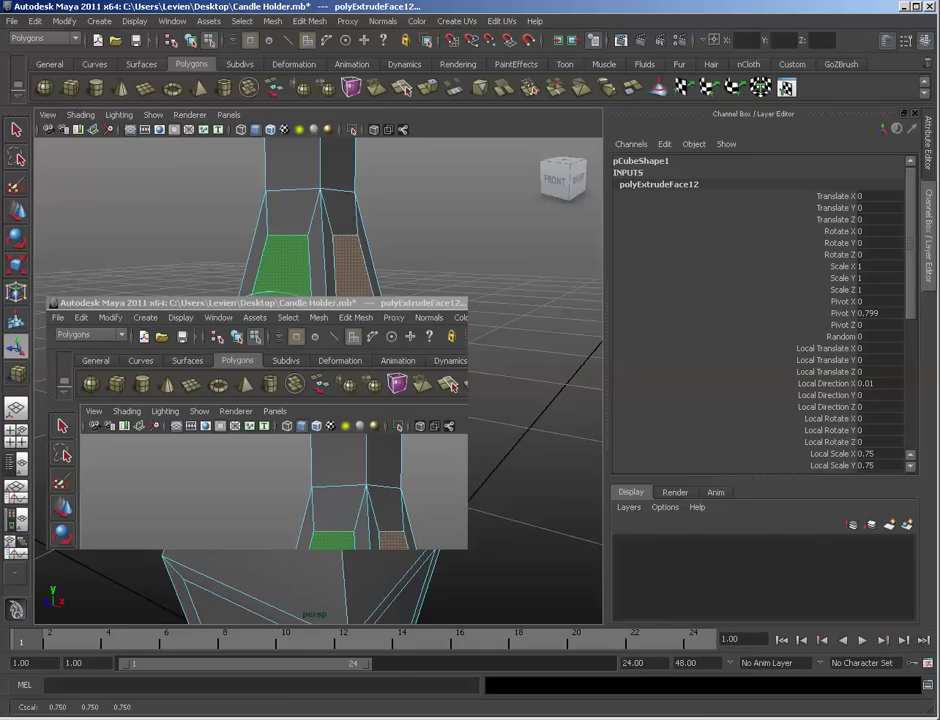
Step: Raise the top vertices of the upper inset panels to a height of about 1.011 m and scale them inward by about 0.927
{"action": "key", "text": "space"}
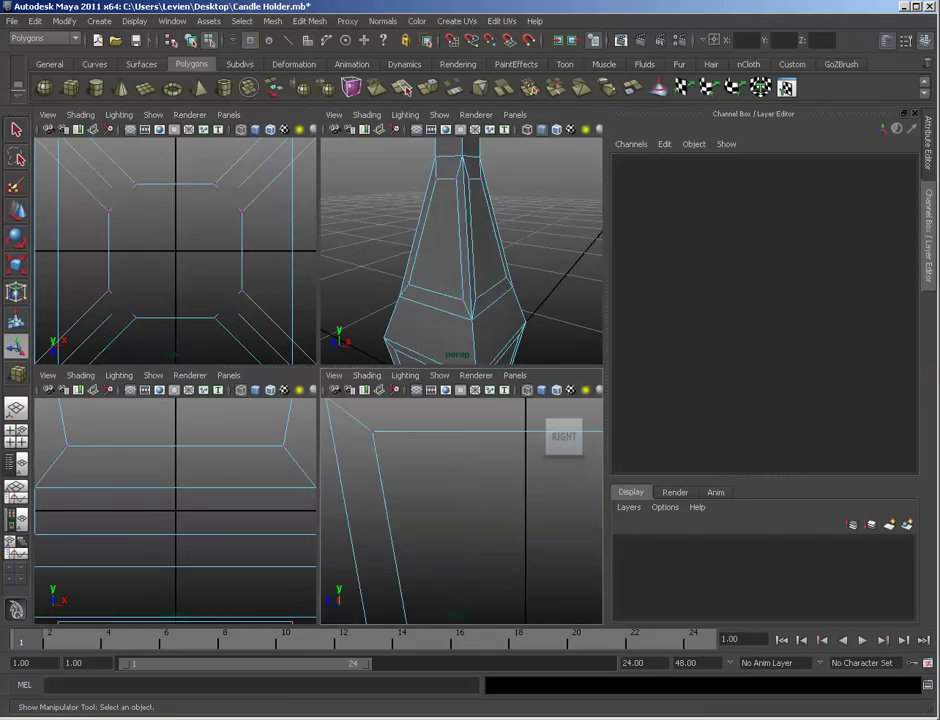
{"action": "right_click_drag", "start_coordinate": [525, 511], "coordinate": [400, 511], "text": "alt"}
{"action": "middle_click_drag", "start_coordinate": [462, 504], "coordinate": [464, 525], "text": "alt"}
{"action": "right_click_drag", "start_coordinate": [400, 525], "coordinate": [500, 525], "text": "alt"}
{"action": "middle_click_drag", "start_coordinate": [462, 520], "coordinate": [462, 450], "text": "alt"}
{"action": "left_click_drag", "start_coordinate": [470, 462], "coordinate": [490, 462]}
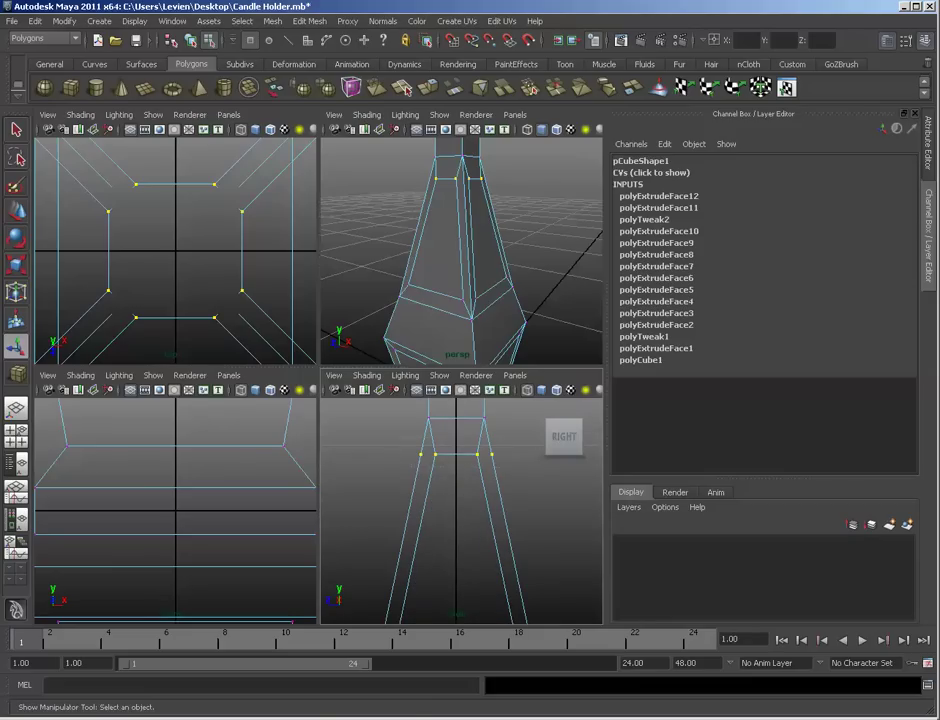
{"action": "key", "text": "w"}
{"action": "left_click_drag", "start_coordinate": [456, 425], "coordinate": [456, 411]}
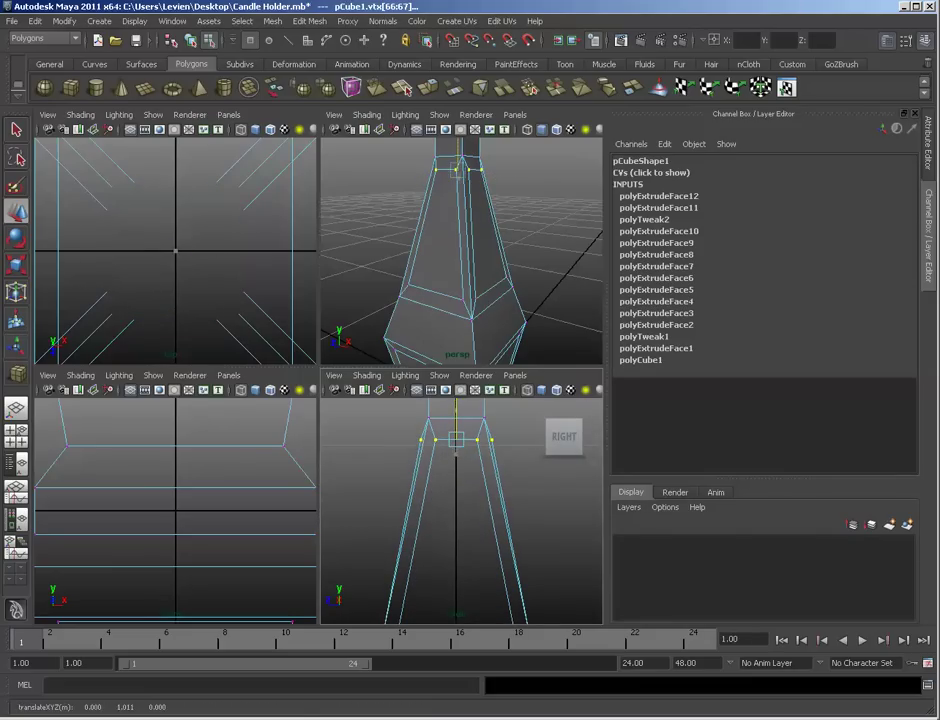
{"action": "key", "text": "r"}
{"action": "left_click_drag", "start_coordinate": [391, 440], "coordinate": [395, 440]}
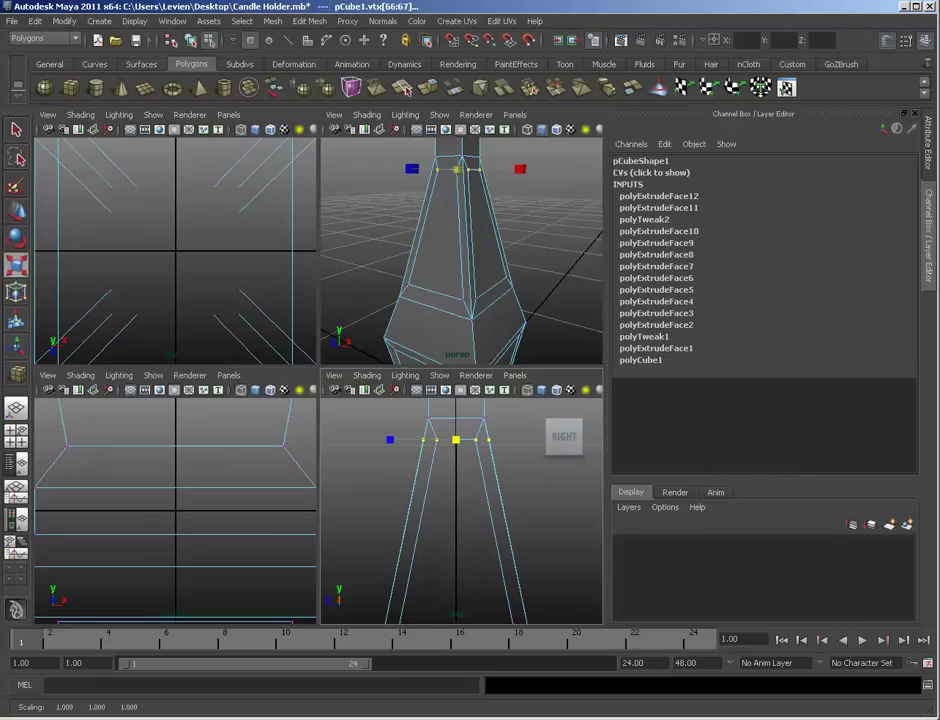
Step: Lower the bottom vertices of the upper inset panels and scale them outward horizontally by about 1.042
{"action": "left_click_drag", "start_coordinate": [430, 235], "coordinate": [540, 310], "text": "alt"}
{"action": "right_click_drag", "start_coordinate": [460, 250], "coordinate": [530, 255], "text": "alt"}
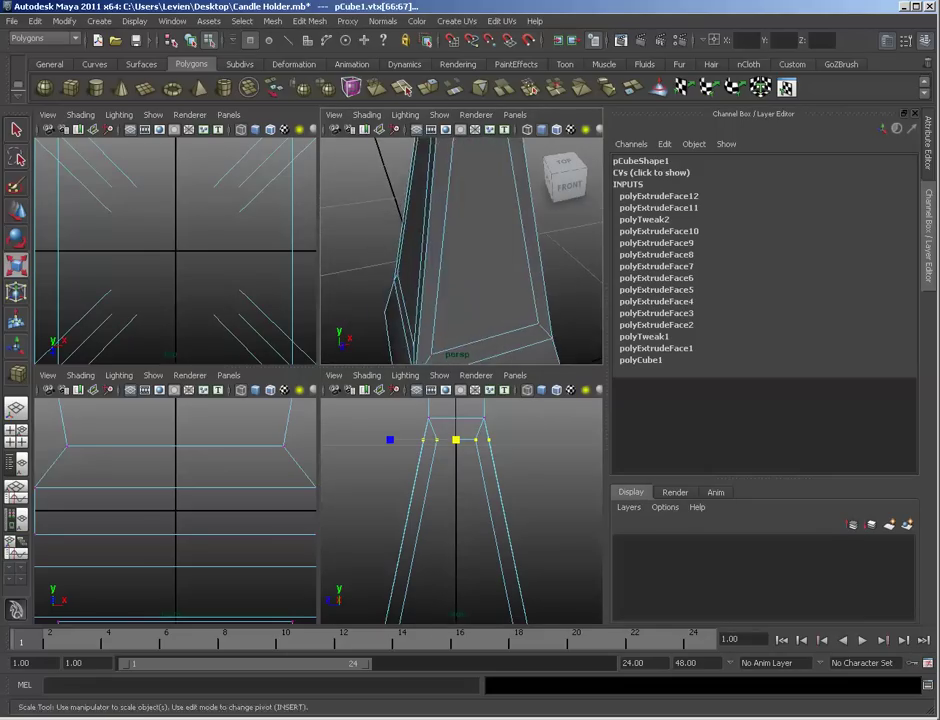
{"action": "middle_click_drag", "start_coordinate": [470, 170], "coordinate": [468, 345], "text": "alt"}
{"action": "left_click_drag", "start_coordinate": [460, 240], "coordinate": [455, 164], "text": "alt"}
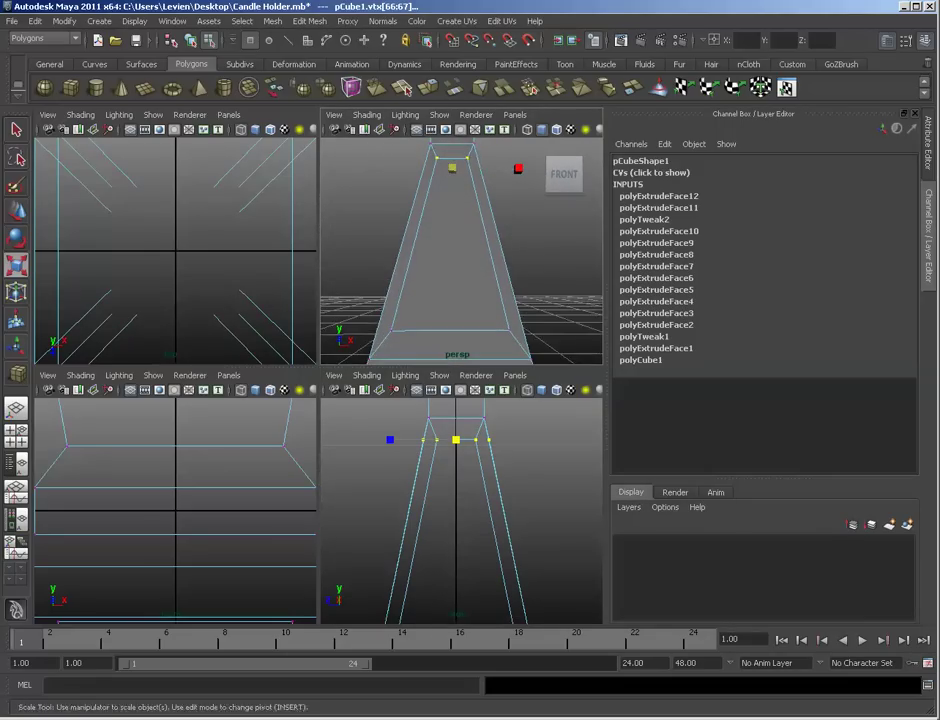
{"action": "middle_click_drag", "start_coordinate": [460, 530], "coordinate": [460, 453], "text": "alt"}
{"action": "mouse_move", "coordinate": [510, 500]}
{"action": "right_mouse_down", "text": "alt"}
{"action": "mouse_move", "coordinate": [400, 500]}
{"action": "mouse_move", "coordinate": [510, 500]}
{"action": "right_mouse_up", "text": "alt"}
{"action": "left_click_drag", "start_coordinate": [375, 542], "coordinate": [431, 556]}
{"action": "left_click_drag", "start_coordinate": [594, 575], "coordinate": [595, 575]}
{"action": "key", "text": "w"}
{"action": "left_click_drag", "start_coordinate": [458, 516], "coordinate": [458, 530]}
{"action": "key", "text": "ctrl+z"}
{"action": "key", "text": "r"}
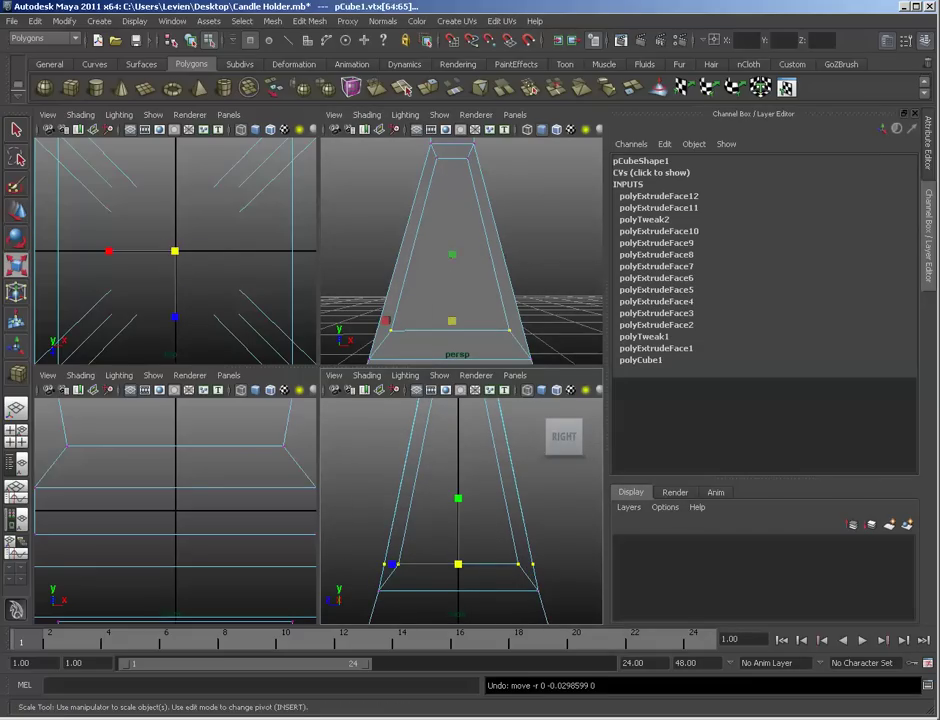
{"action": "key", "text": "w"}
{"action": "mouse_move", "coordinate": [458, 530]}
{"action": "left_mouse_down"}
{"action": "mouse_move", "coordinate": [458, 545]}
{"action": "mouse_move", "coordinate": [466, 513]}
{"action": "left_mouse_up"}
{"action": "key", "text": "r"}
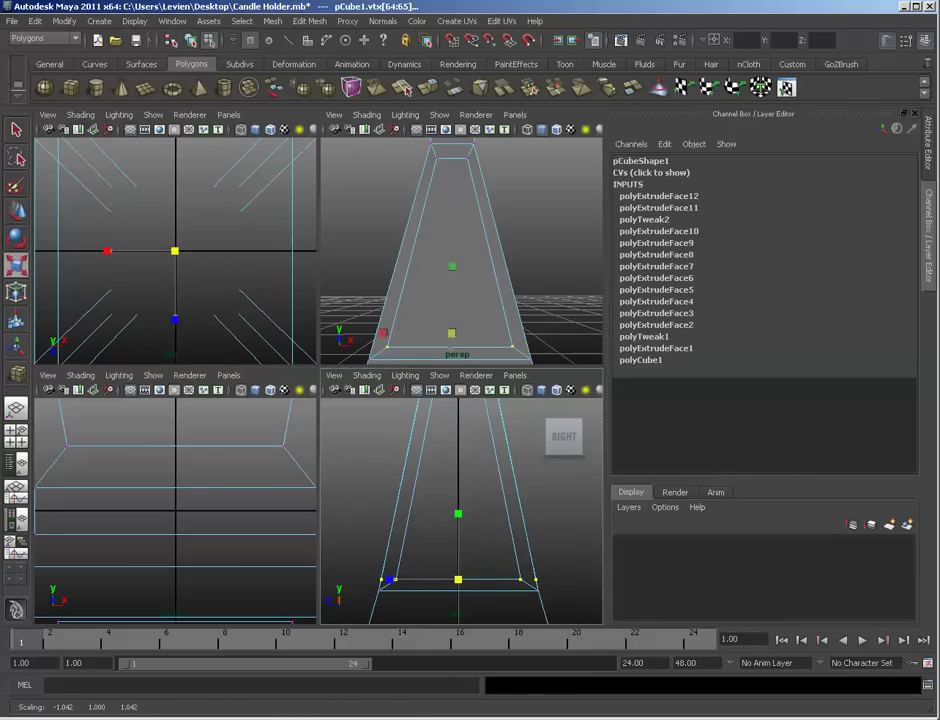
Step: Examine the inset panels from several sides of the candle holder
{"action": "mouse_move", "coordinate": [420, 135]}
{"action": "left_mouse_down", "text": "alt"}
{"action": "mouse_move", "coordinate": [430, 133]}
{"action": "mouse_move", "coordinate": [402, 133]}
{"action": "mouse_move", "coordinate": [428, 133]}
{"action": "mouse_move", "coordinate": [414, 135]}
{"action": "left_mouse_up", "text": "alt"}
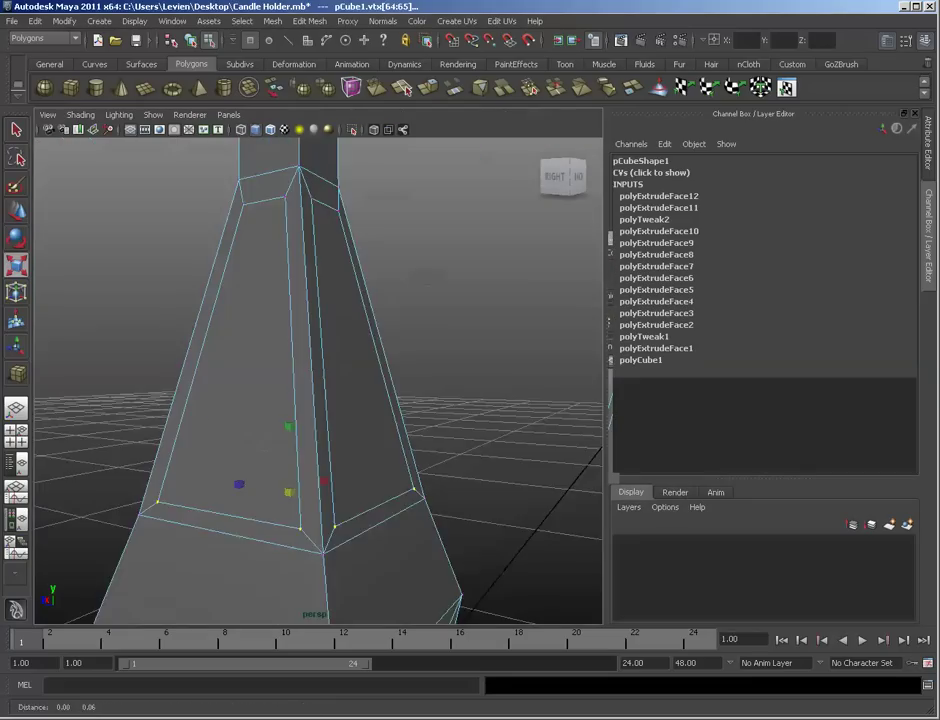
{"action": "scroll", "coordinate": [320, 400], "scroll_direction": "down", "scroll_amount": 3}
{"action": "left_click_drag", "start_coordinate": [300, 400], "coordinate": [540, 445], "text": "alt"}
{"action": "middle_click_drag", "start_coordinate": [400, 440], "coordinate": [395, 382], "text": "alt"}
{"action": "right_click_drag", "start_coordinate": [395, 382], "coordinate": [320, 382], "text": "alt"}
{"action": "left_click_drag", "start_coordinate": [300, 420], "coordinate": [445, 401], "text": "alt"}
{"action": "key", "text": "F10"}
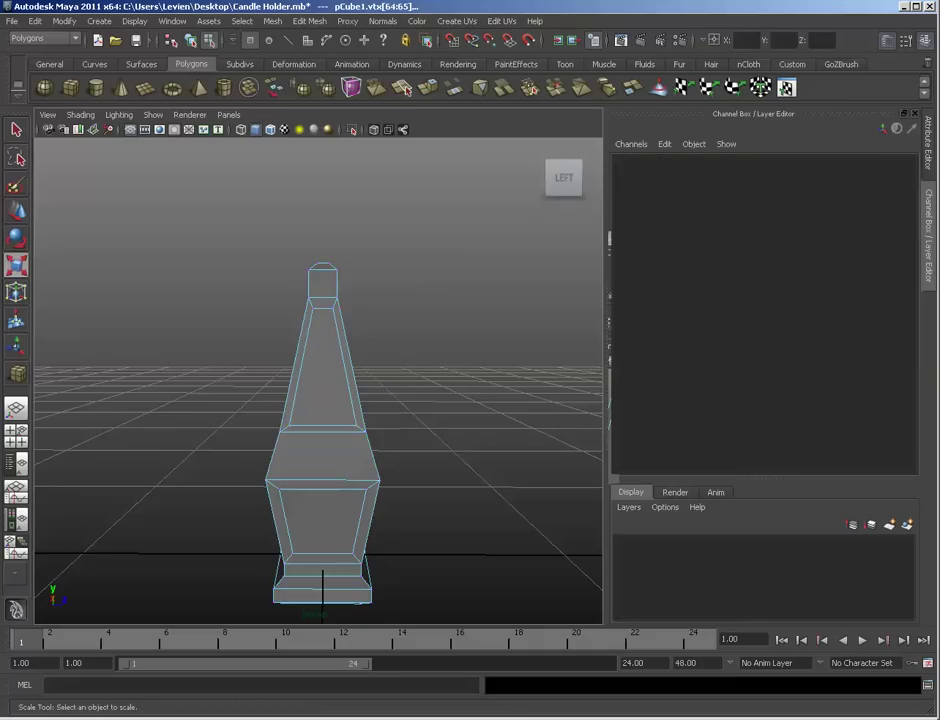
{"action": "left_click", "coordinate": [322, 520]}
{"action": "left_click_drag", "start_coordinate": [322, 520], "coordinate": [172, 506], "text": "alt"}
{"action": "left_click", "coordinate": [315, 514], "text": "shift"}
{"action": "left_click", "coordinate": [425, 500]}
{"action": "left_click_drag", "start_coordinate": [425, 500], "coordinate": [303, 500], "text": "alt"}
{"action": "scroll", "coordinate": [310, 440], "scroll_direction": "up", "scroll_amount": 4}
Step: Undo the vertex adjustments and the extrusion of the upper inset panels
{"action": "key", "text": "ctrl+z"}
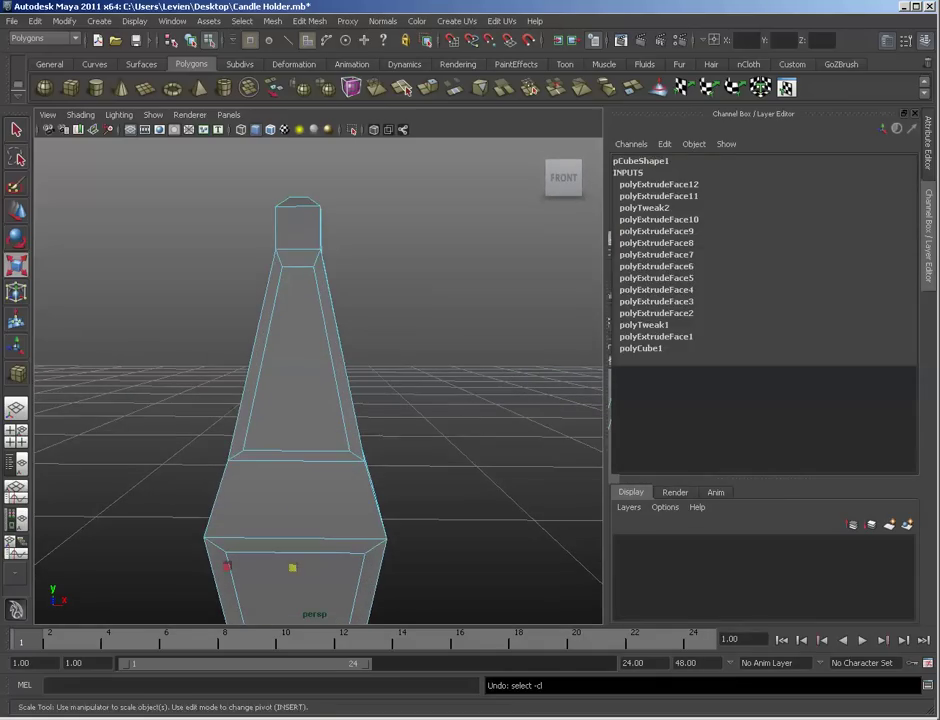
{"action": "key", "text": "ctrl+z"}
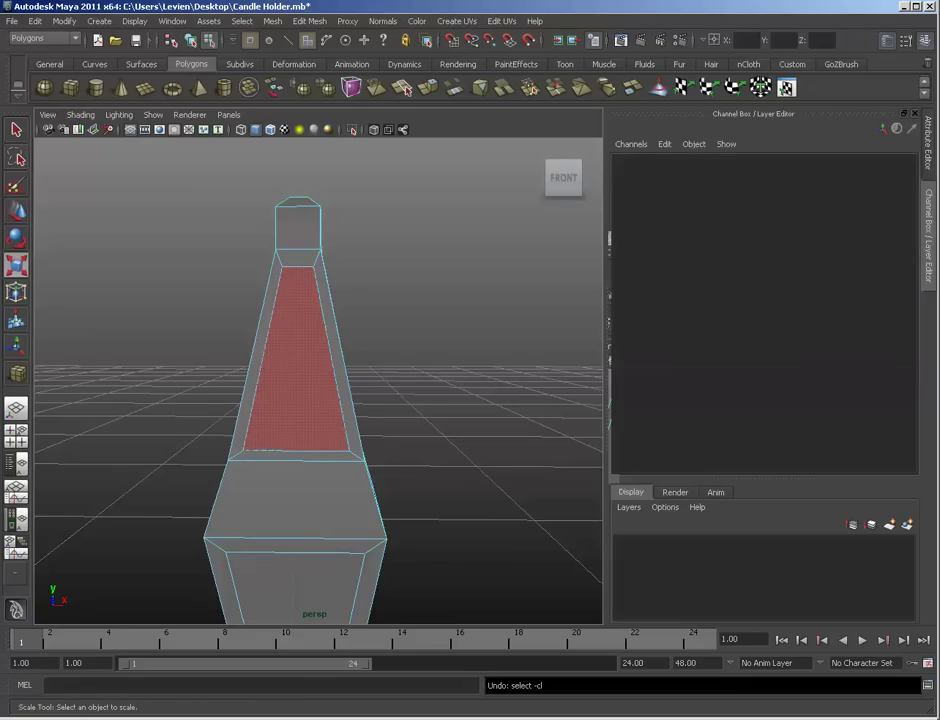
{"action": "key", "text": "ctrl+z"}
{"action": "key", "text": "ctrl+z"}
{"action": "key", "text": "ctrl+z"}
{"action": "key", "text": "ctrl+z"}
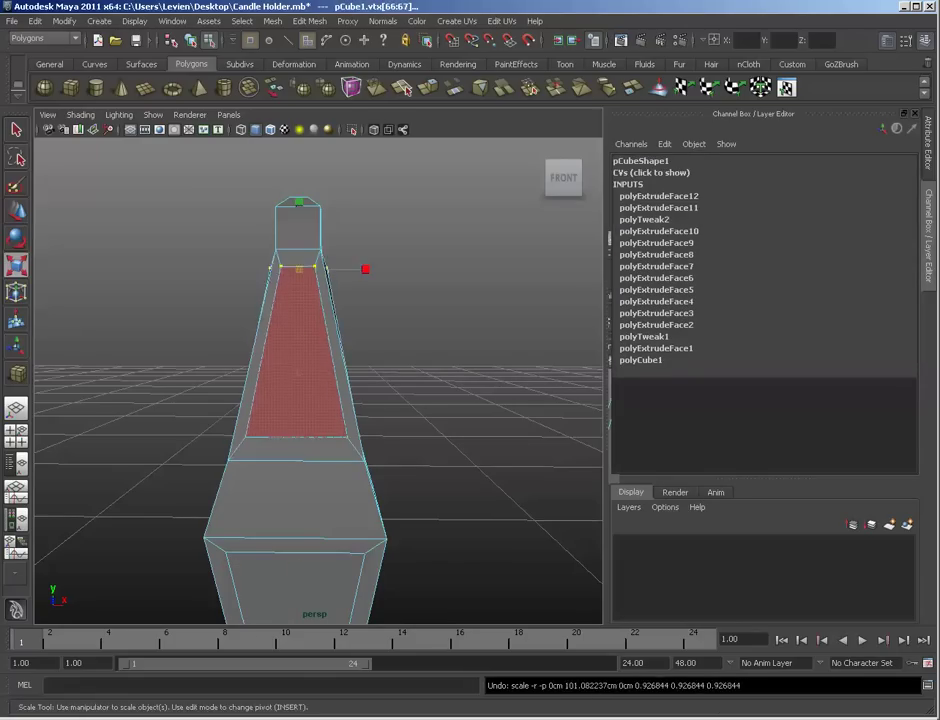
{"action": "key", "text": "ctrl+z"}
{"action": "key", "text": "ctrl+z"}
{"action": "key", "text": "ctrl+z"}
{"action": "left_click_drag", "start_coordinate": [220, 370], "coordinate": [335, 375], "text": "alt"}
{"action": "key", "text": "ctrl+z"}
{"action": "key", "text": "ctrl+z"}
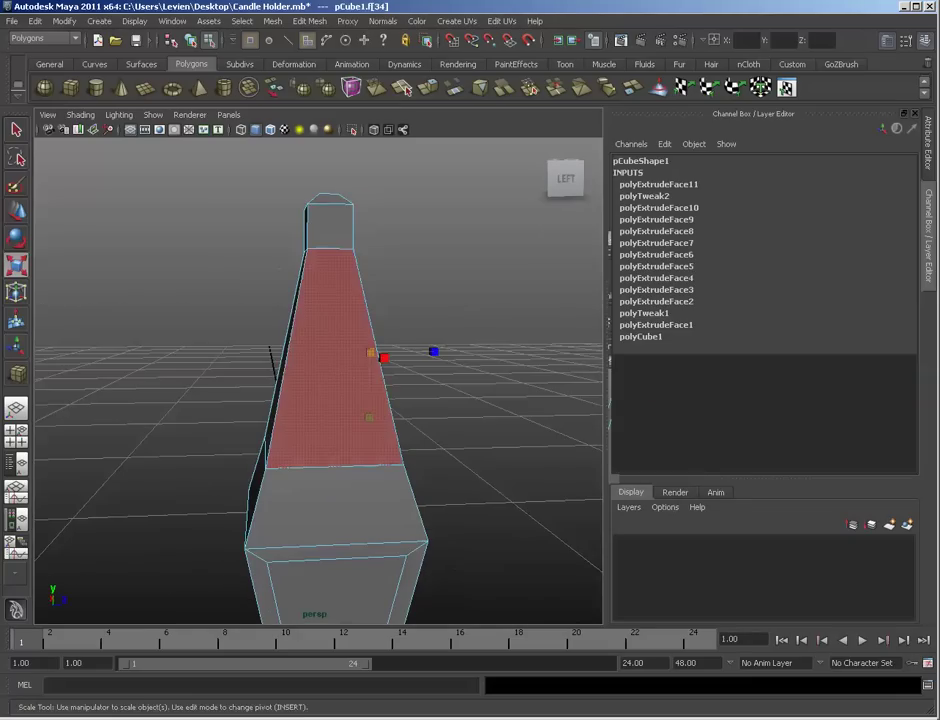
{"action": "key", "text": "ctrl+z"}
Step: Select the four upper tapered side faces again, extrude them individually and scale them to 0.767
{"action": "left_click_drag", "start_coordinate": [218, 317], "coordinate": [430, 350]}
{"action": "left_click", "coordinate": [309, 21]}
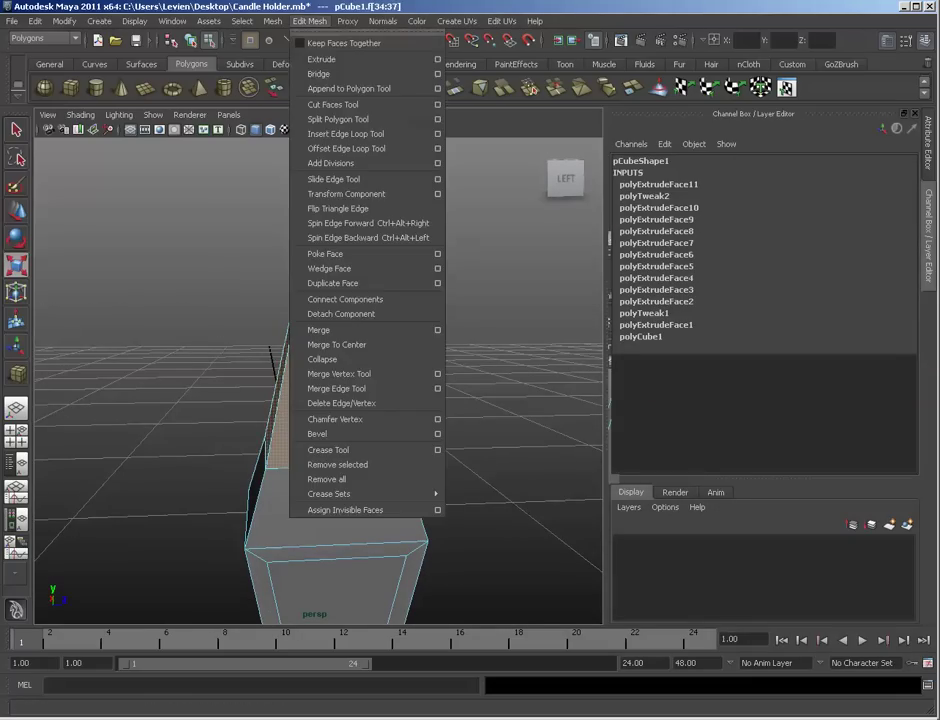
{"action": "left_click", "coordinate": [322, 59]}
{"action": "left_click", "coordinate": [435, 352]}
{"action": "left_click_drag", "start_coordinate": [372, 366], "coordinate": [195, 350]}
{"action": "left_click_drag", "start_coordinate": [351, 365], "coordinate": [344, 365]}
{"action": "key", "text": "ctrl+z"}
Step: Scale the extruded upper faces further inward to 0.625
{"action": "key", "text": "space"}
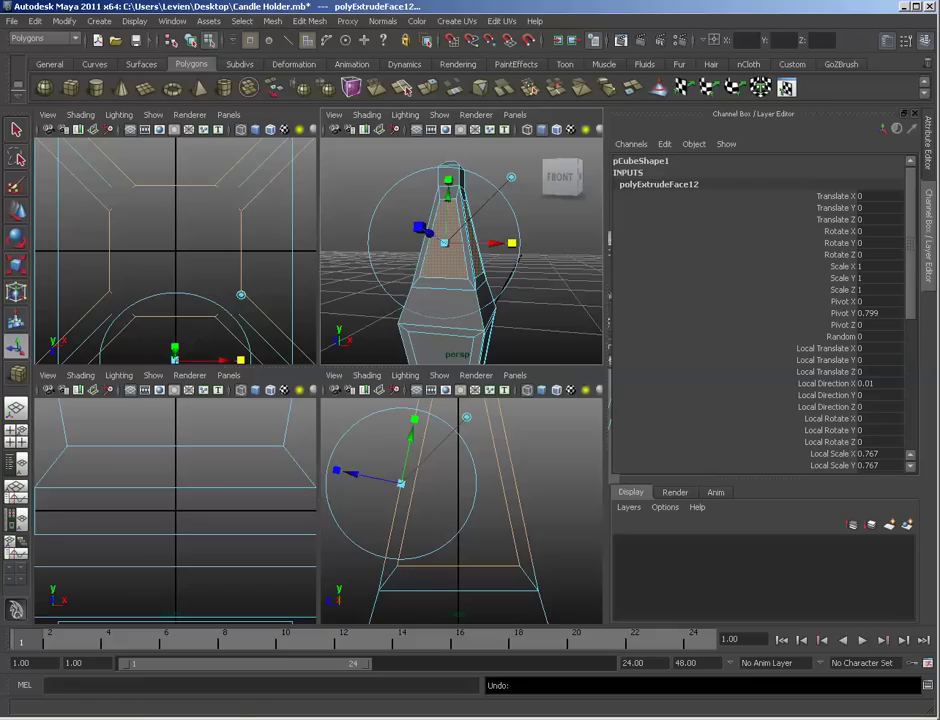
{"action": "mouse_move", "coordinate": [444, 243]}
{"action": "left_mouse_down"}
{"action": "mouse_move", "coordinate": [427, 243]}
{"action": "mouse_move", "coordinate": [436, 243]}
{"action": "left_mouse_up"}
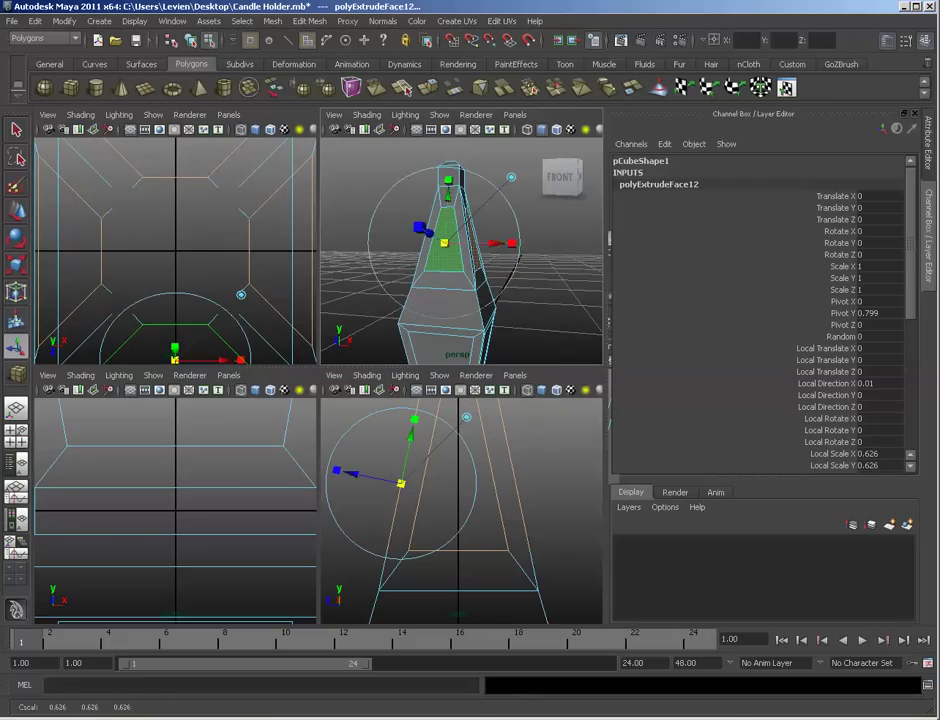
{"action": "key", "text": "space"}
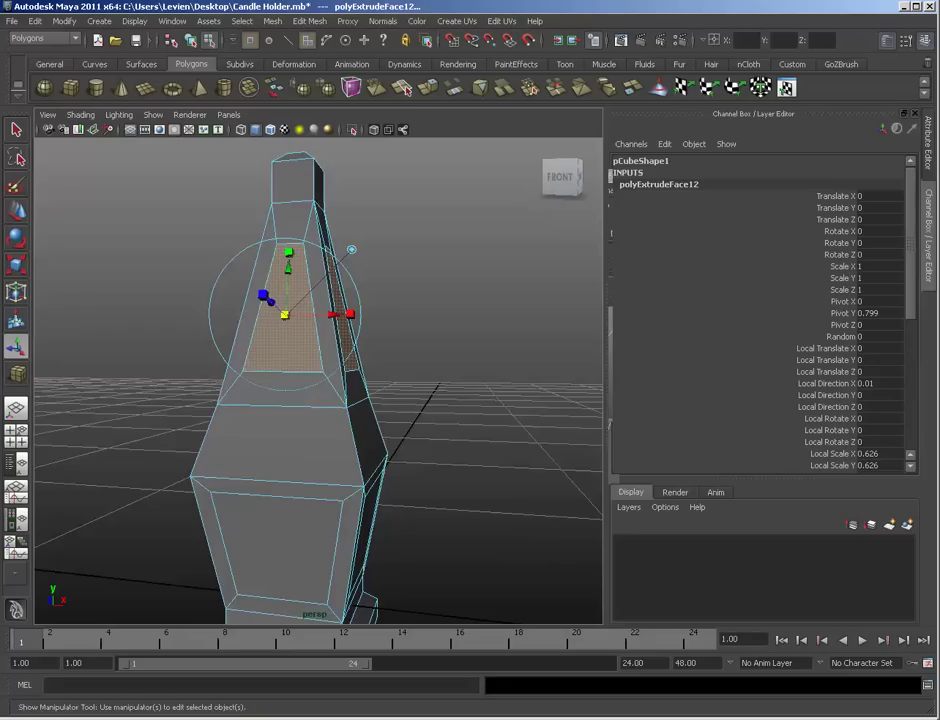
{"action": "middle_click_drag", "start_coordinate": [320, 380], "coordinate": [329, 329], "text": "alt"}
{"action": "left_click_drag", "start_coordinate": [329, 329], "coordinate": [390, 315], "text": "alt"}
{"action": "mouse_move", "coordinate": [306, 264]}
{"action": "left_mouse_down"}
{"action": "mouse_move", "coordinate": [316, 264]}
{"action": "mouse_move", "coordinate": [300, 264]}
{"action": "left_mouse_up"}
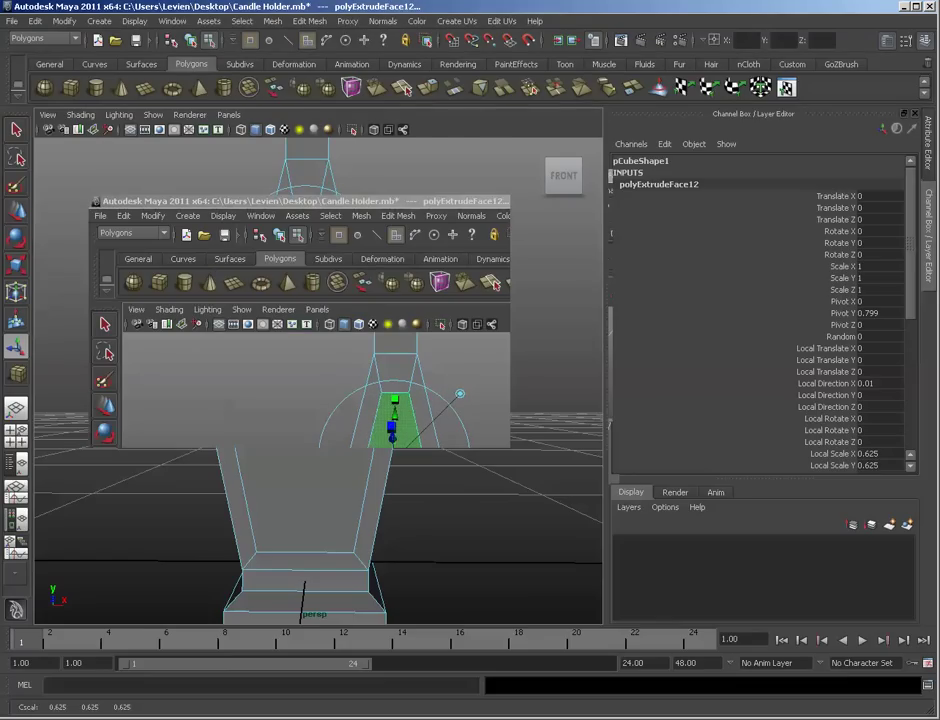
Step: Select the bottom vertices of the upper inset panels and lower them to a height of about 0.58 m
{"action": "key", "text": "space"}
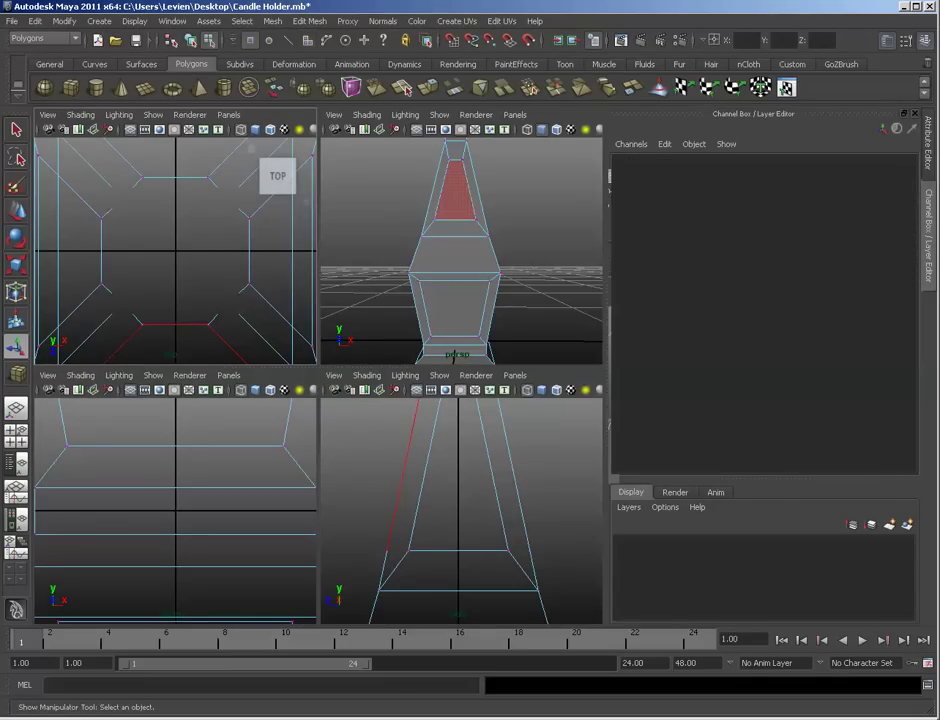
{"action": "left_click_drag", "start_coordinate": [346, 536], "coordinate": [591, 567]}
{"action": "key", "text": "w"}
{"action": "left_click_drag", "start_coordinate": [458, 505], "coordinate": [458, 531]}
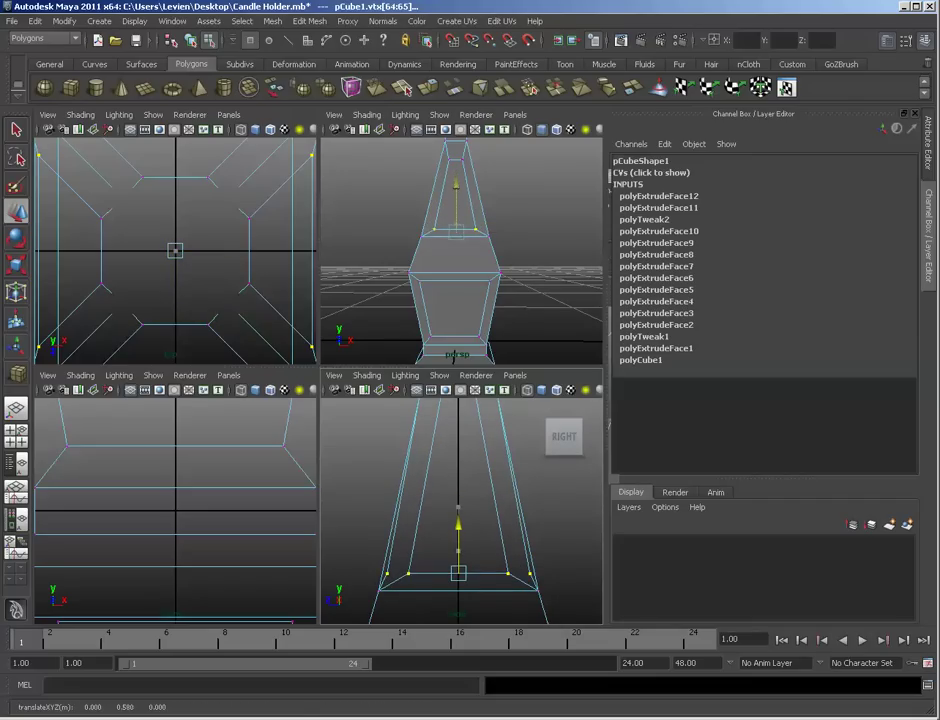
Step: Scale the upper inset panels' bottom vertices outward to 1.065, then raise their top vertices and scale them inward to 0.839
{"action": "key", "text": "r"}
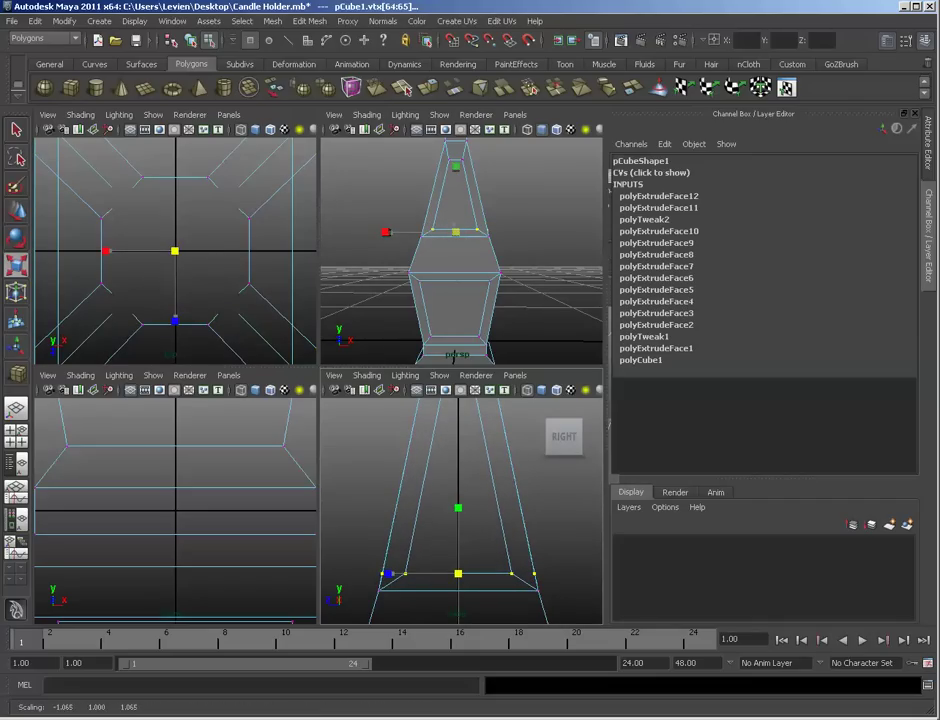
{"action": "middle_click_drag", "start_coordinate": [460, 470], "coordinate": [457, 573], "text": "alt"}
{"action": "left_click_drag", "start_coordinate": [533, 461], "coordinate": [535, 460]}
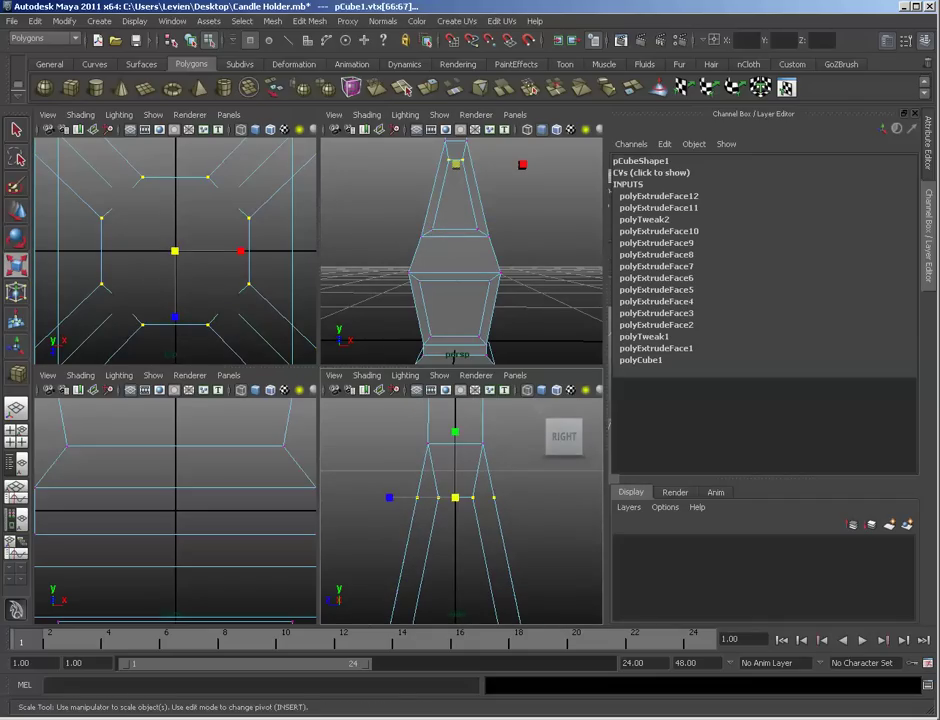
{"action": "key", "text": "w"}
{"action": "left_click_drag", "start_coordinate": [456, 450], "coordinate": [455, 413]}
{"action": "key", "text": "r"}
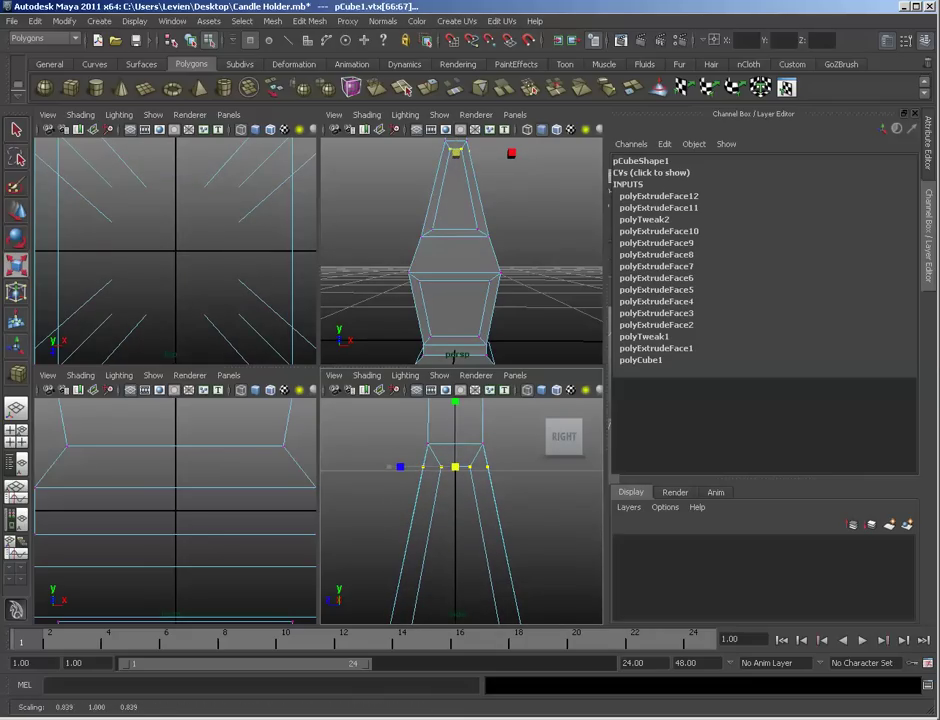
Step: Select the bottom vertices of the upper inset panels, raise them to about 0.59 m and scale them inward to 0.98
{"action": "middle_click_drag", "start_coordinate": [408, 250], "coordinate": [418, 297], "text": "alt"}
{"action": "left_click_drag", "start_coordinate": [418, 297], "coordinate": [358, 350], "text": "alt"}
{"action": "key", "text": "space"}
{"action": "right_click_drag", "start_coordinate": [358, 350], "coordinate": [400, 352], "text": "alt"}
{"action": "left_click_drag", "start_coordinate": [400, 352], "coordinate": [454, 346], "text": "alt"}
{"action": "key", "text": "space"}
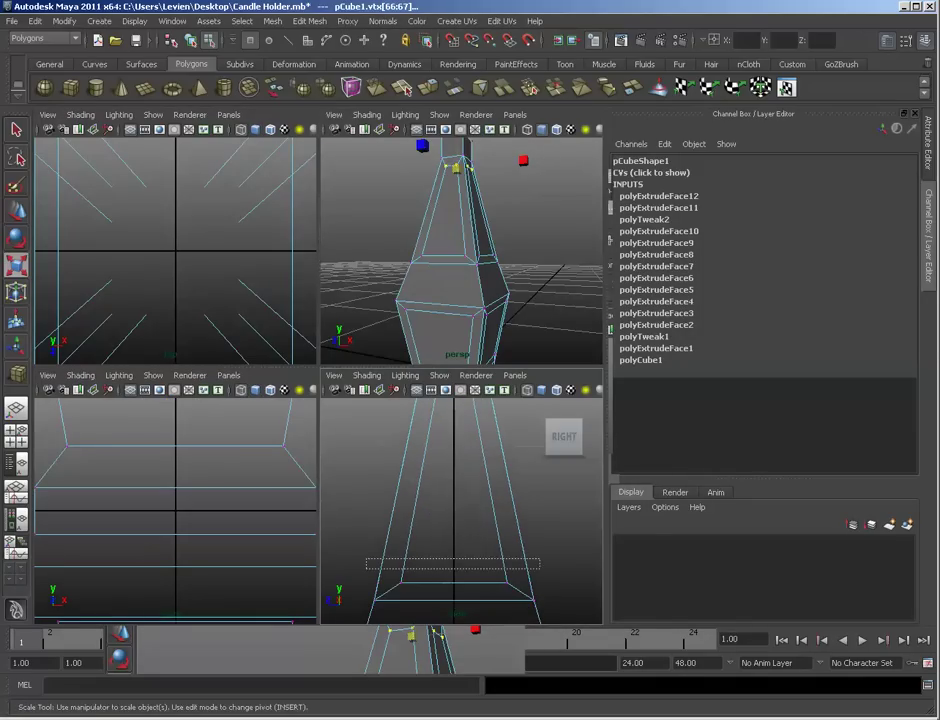
{"action": "left_click_drag", "start_coordinate": [551, 593], "coordinate": [552, 594]}
{"action": "key", "text": "w"}
{"action": "left_click_drag", "start_coordinate": [454, 535], "coordinate": [454, 530]}
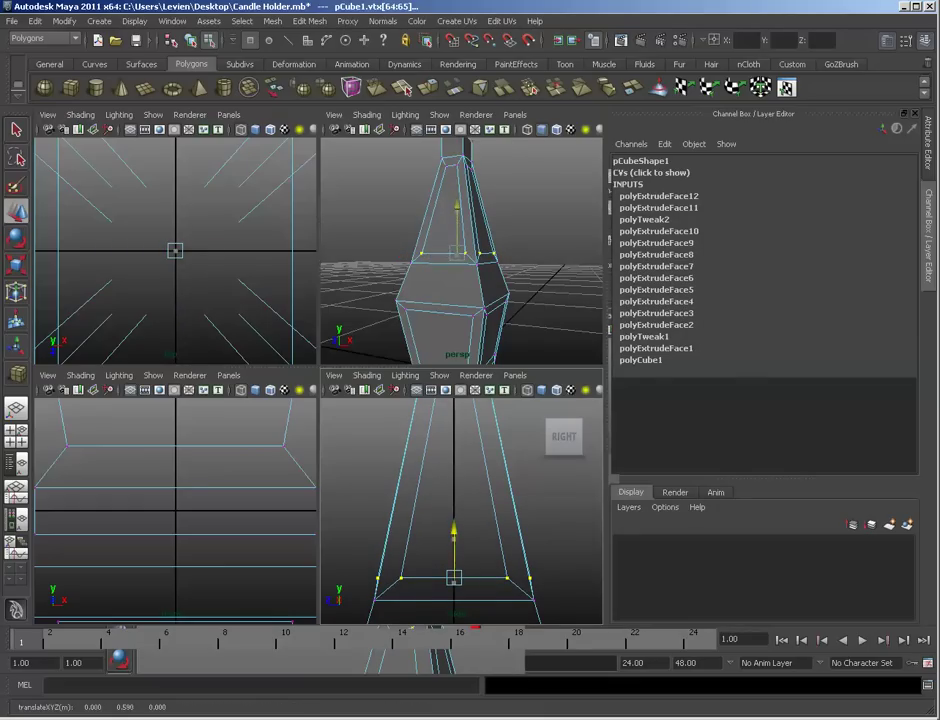
{"action": "key", "text": "r"}
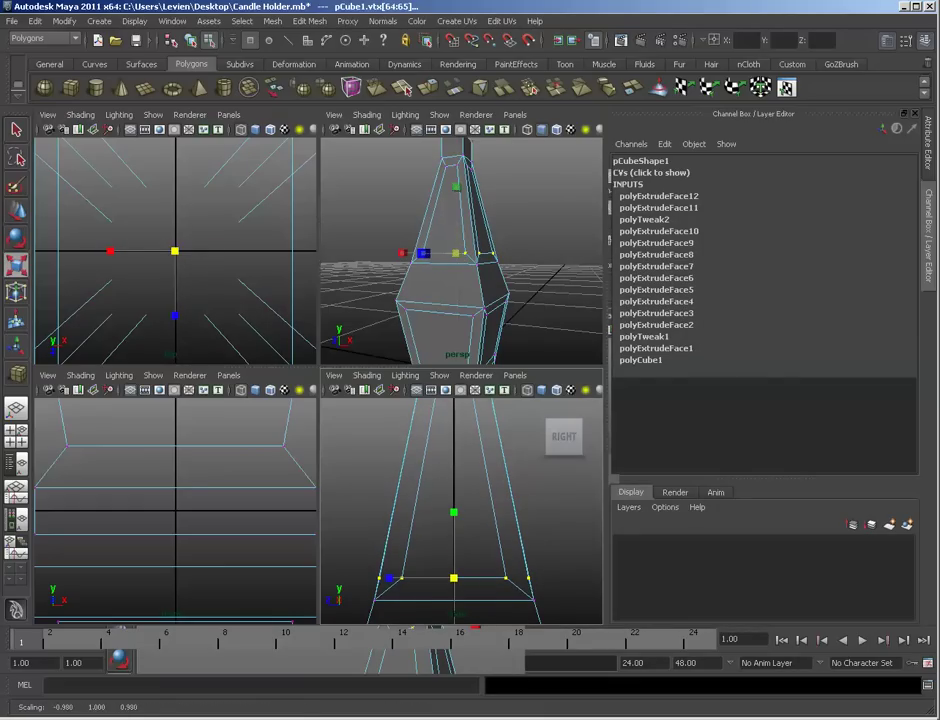
{"action": "key", "text": "w"}
Step: Select the four sloped faces between the lower and upper panels, extrude them individually and scale them to 0.817
{"action": "key", "text": "space"}
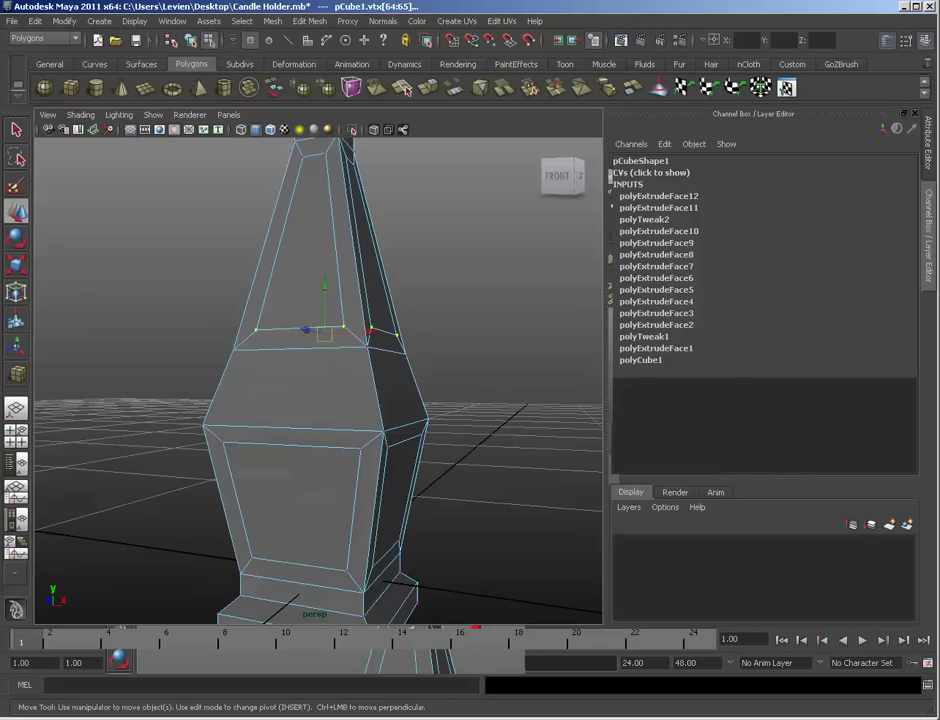
{"action": "key", "text": "F11"}
{"action": "left_click_drag", "start_coordinate": [290, 390], "coordinate": [495, 408], "text": "alt"}
{"action": "left_click", "coordinate": [310, 21]}
{"action": "left_click", "coordinate": [321, 59]}
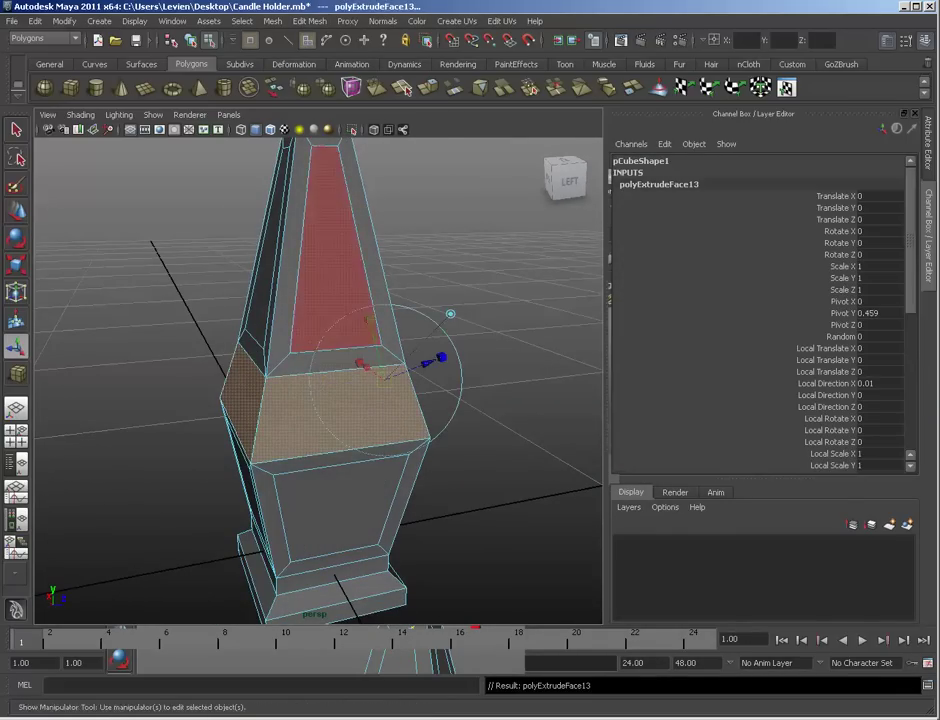
{"action": "left_click_drag", "start_coordinate": [386, 381], "coordinate": [367, 381]}
{"action": "left_click_drag", "start_coordinate": [370, 320], "coordinate": [140, 314]}
{"action": "key", "text": "ctrl+z"}
{"action": "left_click_drag", "start_coordinate": [600, 314], "coordinate": [429, 327], "text": "alt"}
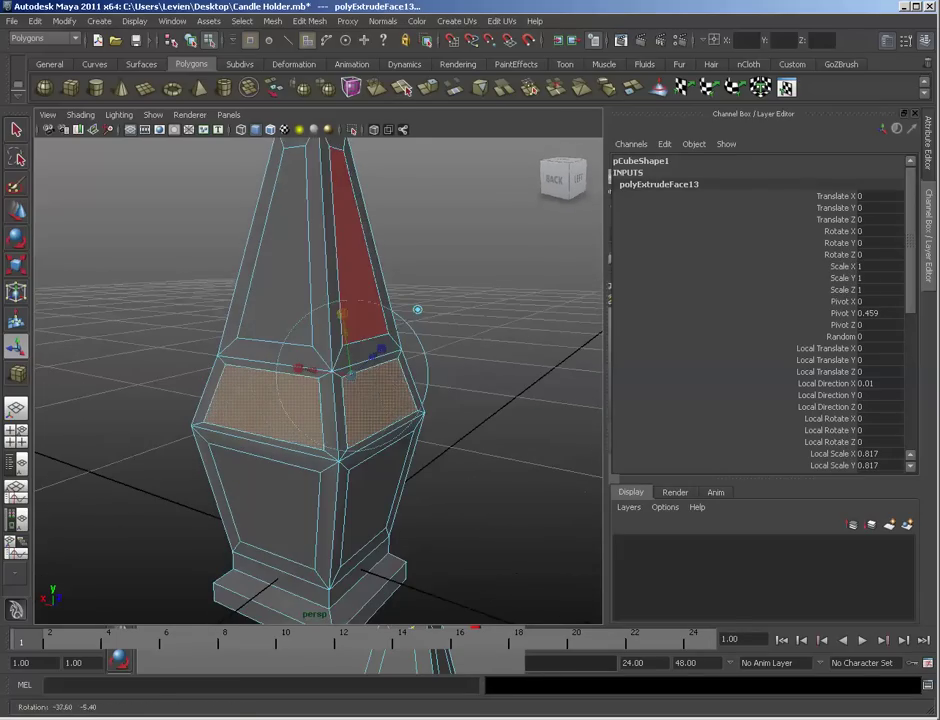
Step: Select the top vertices of the middle inset panels, lower them to about 0.512 m and scale them outward to 1.031
{"action": "key", "text": "space"}
{"action": "key", "text": "f"}
{"action": "key", "text": "F9"}
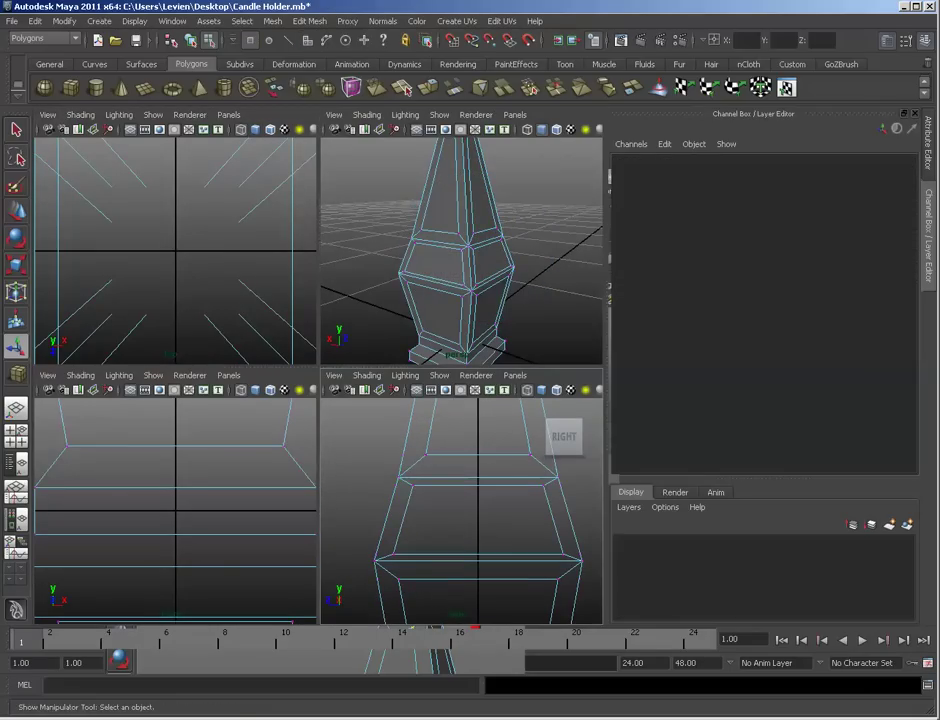
{"action": "left_click_drag", "start_coordinate": [602, 498], "coordinate": [606, 498]}
{"action": "key", "text": "q"}
{"action": "key", "text": "w"}
{"action": "left_click_drag", "start_coordinate": [478, 438], "coordinate": [478, 447]}
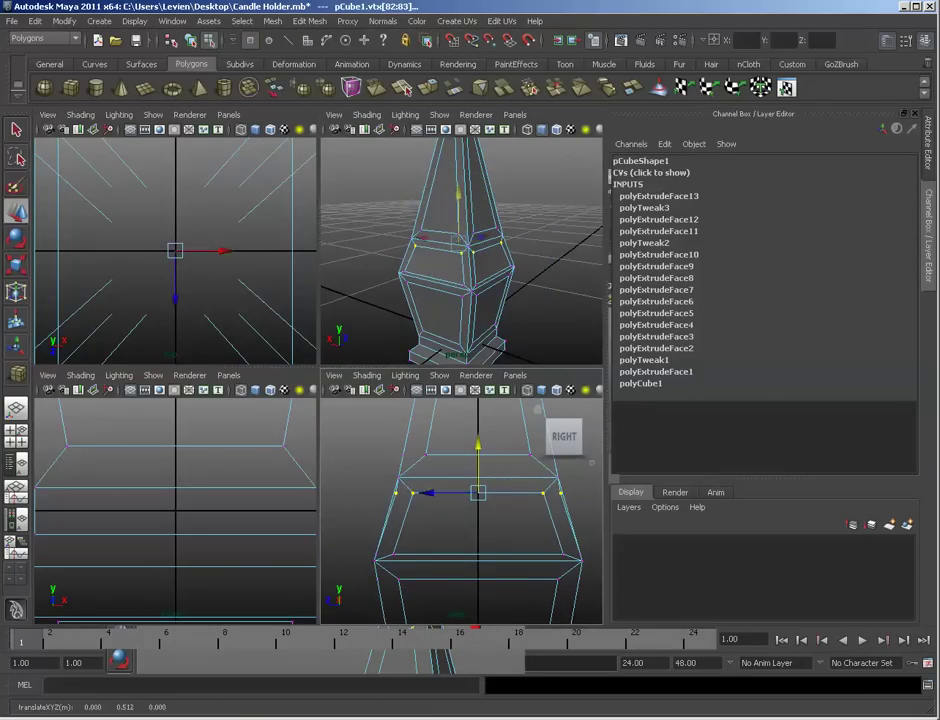
{"action": "key", "text": "r"}
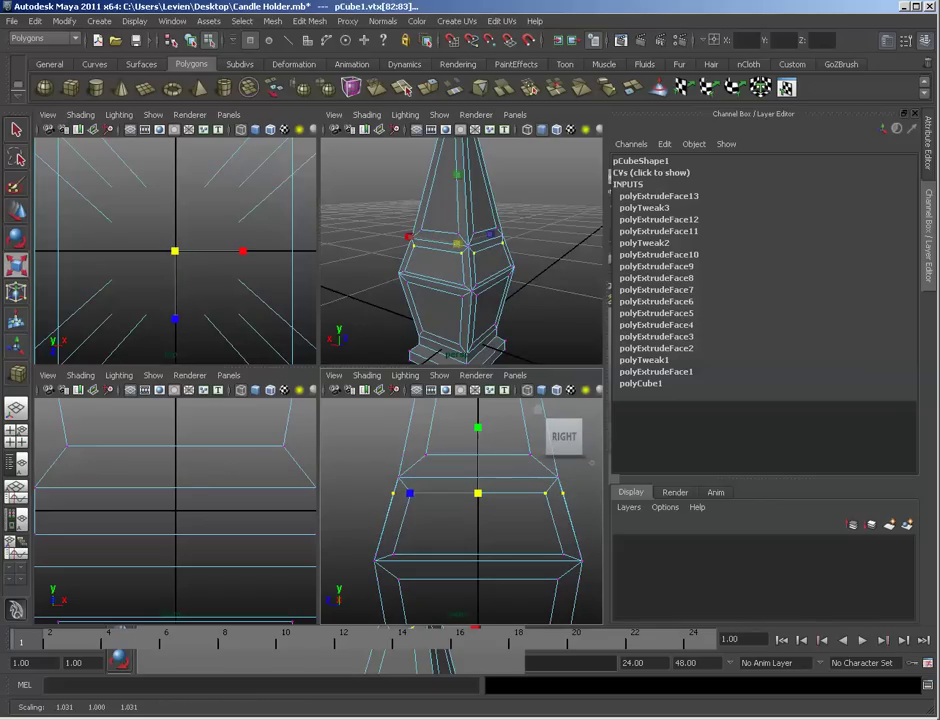
Step: Select the bottom vertices of the middle inset panels and raise them slightly to widen the border below
{"action": "middle_click_drag", "start_coordinate": [478, 520], "coordinate": [459, 492], "text": "alt"}
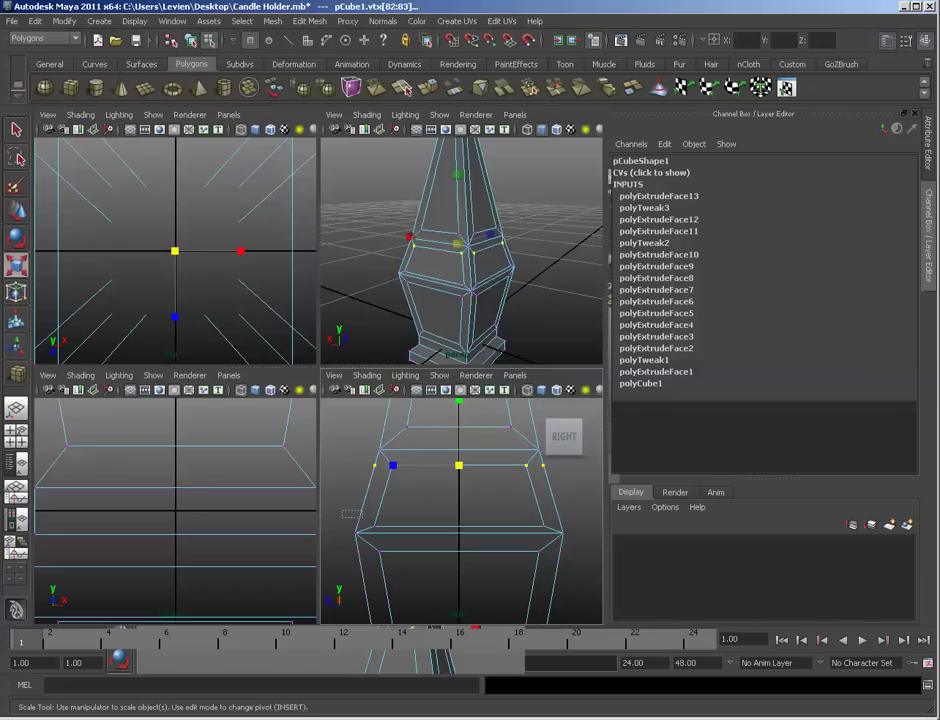
{"action": "key", "text": "w"}
{"action": "left_click_drag", "start_coordinate": [459, 480], "coordinate": [459, 469]}
{"action": "key", "text": "r"}
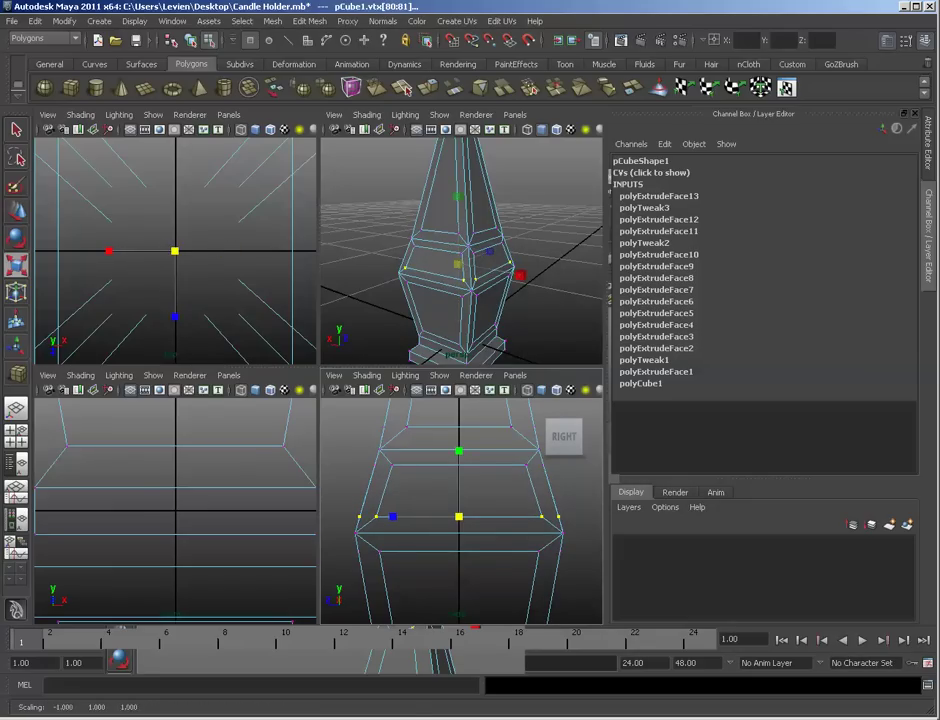
{"action": "key", "text": "w"}
Step: Select the upper, middle and lower inset panel faces on the front and right sides of the body
{"action": "left_click_drag", "start_coordinate": [540, 258], "coordinate": [375, 248], "text": "alt"}
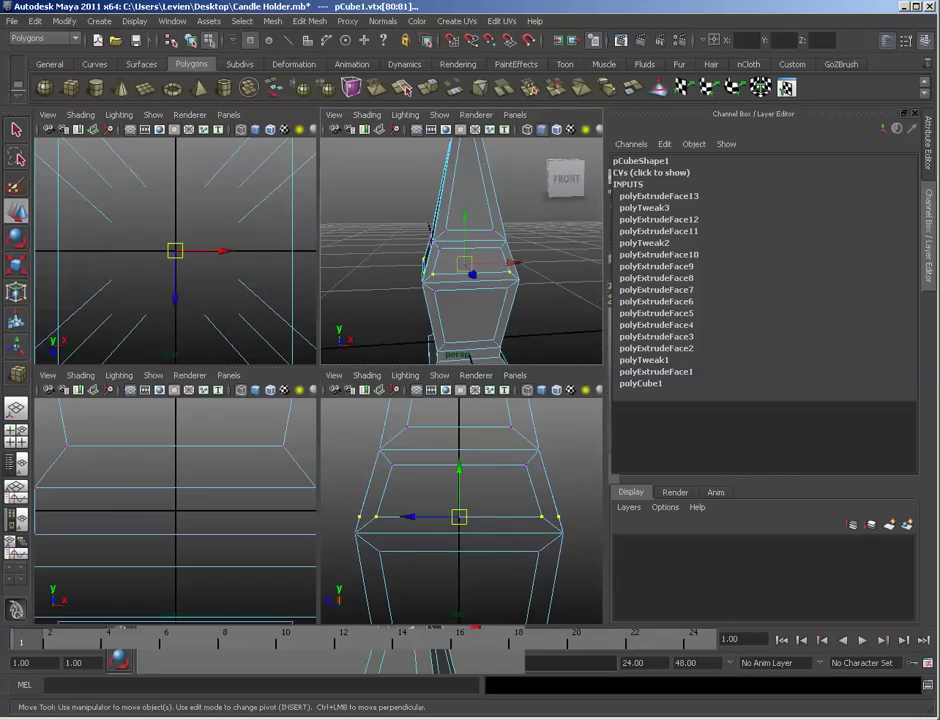
{"action": "key", "text": "F11"}
{"action": "left_click", "coordinate": [290, 228]}
{"action": "left_click", "coordinate": [474, 192]}
{"action": "left_click", "coordinate": [471, 260], "text": "shift"}
{"action": "left_click", "coordinate": [467, 305], "text": "shift"}
{"action": "left_click_drag", "start_coordinate": [467, 279], "coordinate": [310, 274], "text": "alt"}
{"action": "left_click", "coordinate": [480, 208], "text": "shift"}
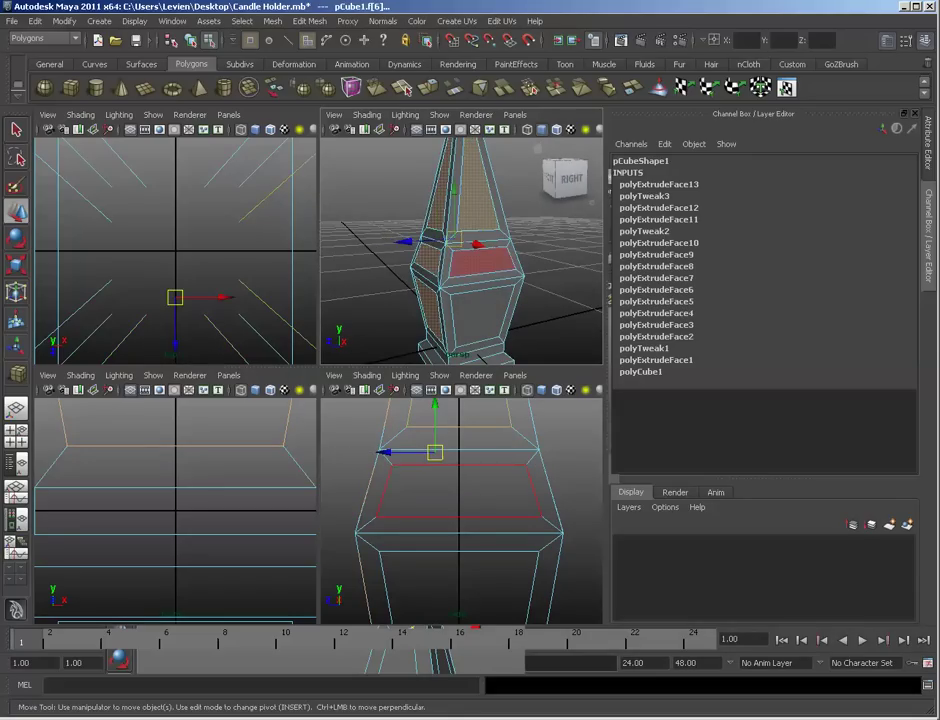
{"action": "left_click", "coordinate": [483, 264], "text": "shift"}
{"action": "left_click", "coordinate": [484, 309], "text": "shift"}
Step: Add the upper, middle and lower inset panel faces on the back and left sides to the selection
{"action": "left_click_drag", "start_coordinate": [483, 300], "coordinate": [345, 294], "text": "alt"}
{"action": "left_click", "coordinate": [482, 200], "text": "shift"}
{"action": "left_click", "coordinate": [484, 263], "text": "shift"}
{"action": "left_click", "coordinate": [483, 309], "text": "shift"}
{"action": "left_click_drag", "start_coordinate": [482, 301], "coordinate": [345, 295], "text": "alt"}
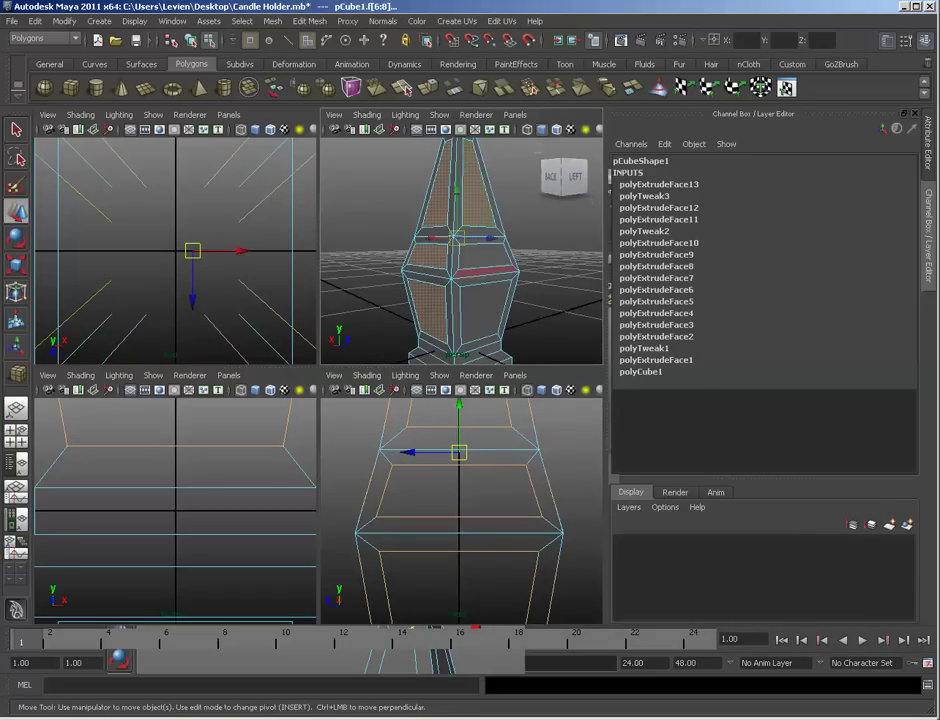
{"action": "left_click", "coordinate": [482, 309], "text": "shift"}
{"action": "left_click_drag", "start_coordinate": [482, 303], "coordinate": [430, 292], "text": "alt"}
Step: Examine the candle holder from all sides to check that every inset panel face is selected
{"action": "scroll", "coordinate": [405, 298], "scroll_direction": "down", "scroll_amount": 5}
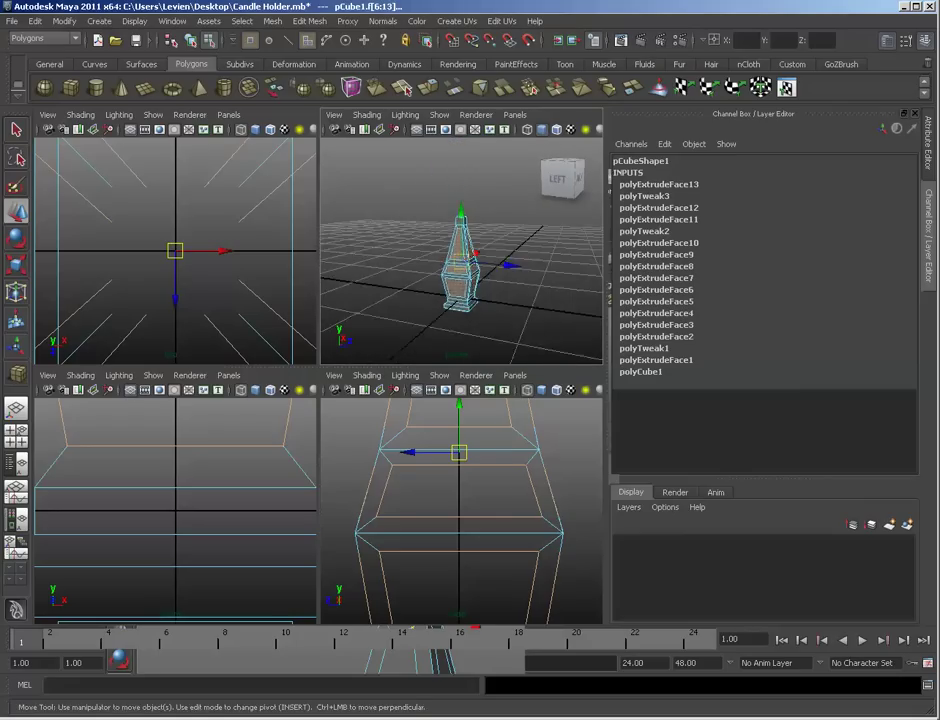
{"action": "scroll", "coordinate": [430, 292], "scroll_direction": "up", "scroll_amount": 3}
{"action": "key", "text": "space"}
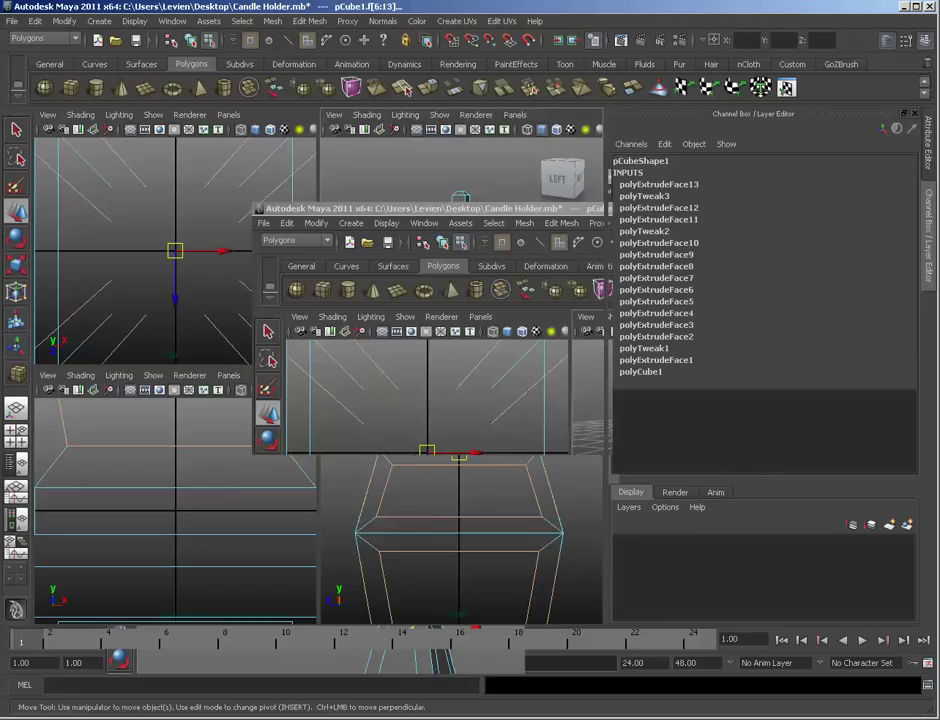
{"action": "left_click_drag", "start_coordinate": [250, 380], "coordinate": [907, 358], "text": "alt"}
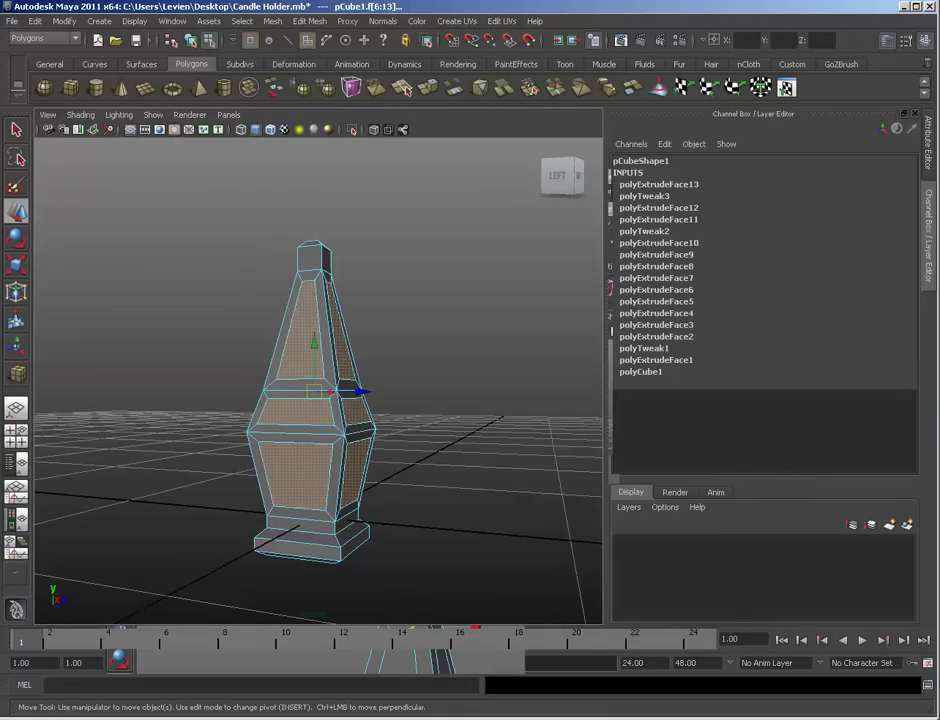
{"action": "middle_click_drag", "start_coordinate": [300, 400], "coordinate": [301, 356], "text": "alt"}
{"action": "left_click_drag", "start_coordinate": [301, 356], "coordinate": [547, 362], "text": "alt"}
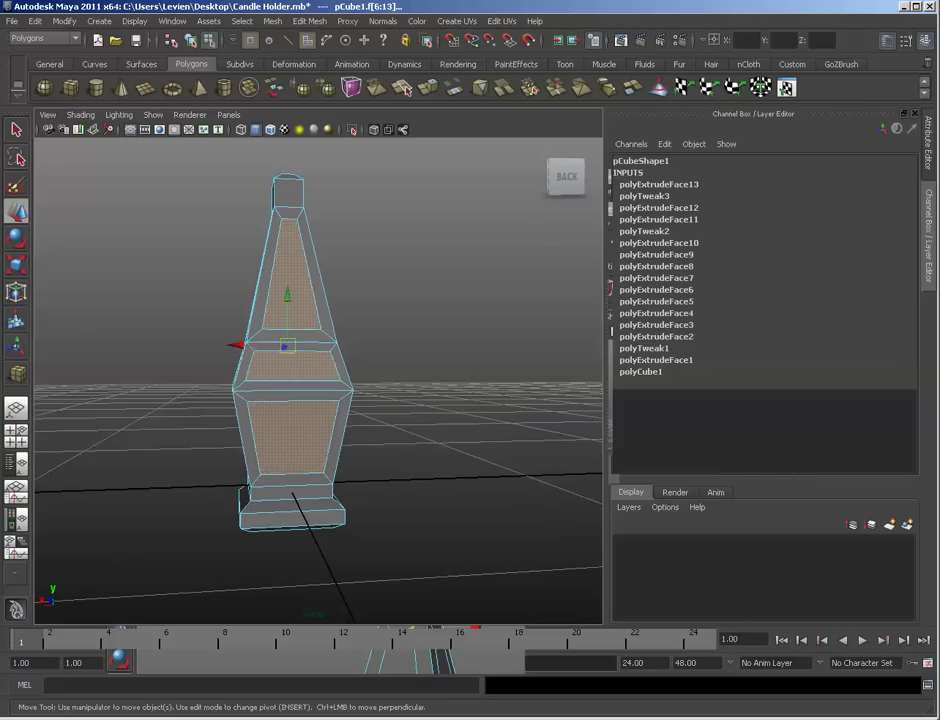
{"action": "left_click_drag", "start_coordinate": [170, 360], "coordinate": [230, 340], "text": "alt"}
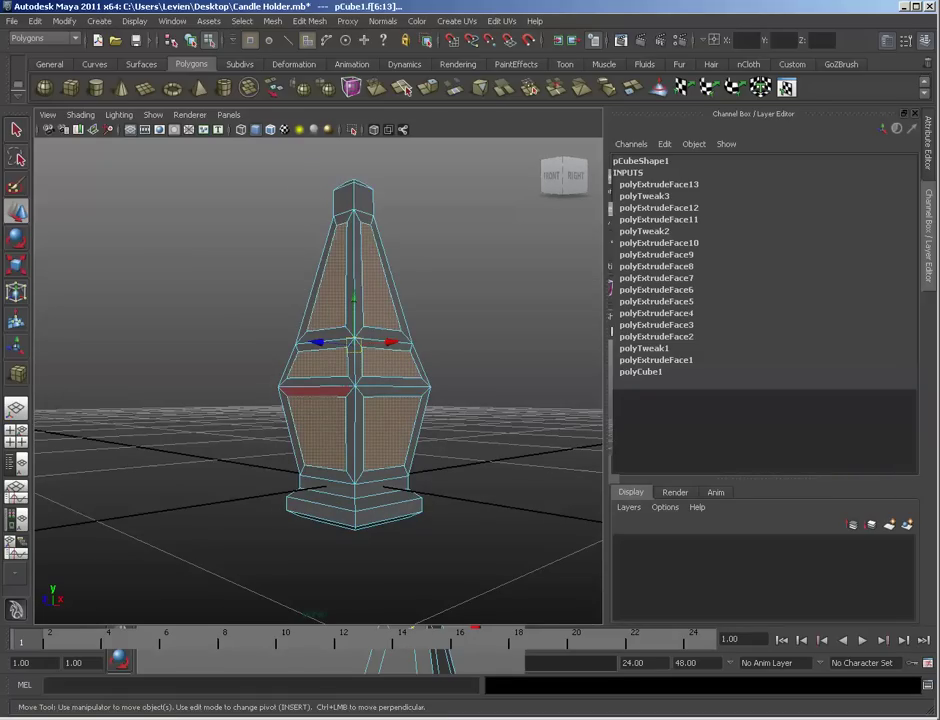
Step: Try deleting the selected inset panel faces and undo the deletion
{"action": "key", "text": "Delete"}
{"action": "left_click_drag", "start_coordinate": [230, 300], "coordinate": [140, 305], "text": "alt"}
{"action": "key", "text": "ctrl+z"}
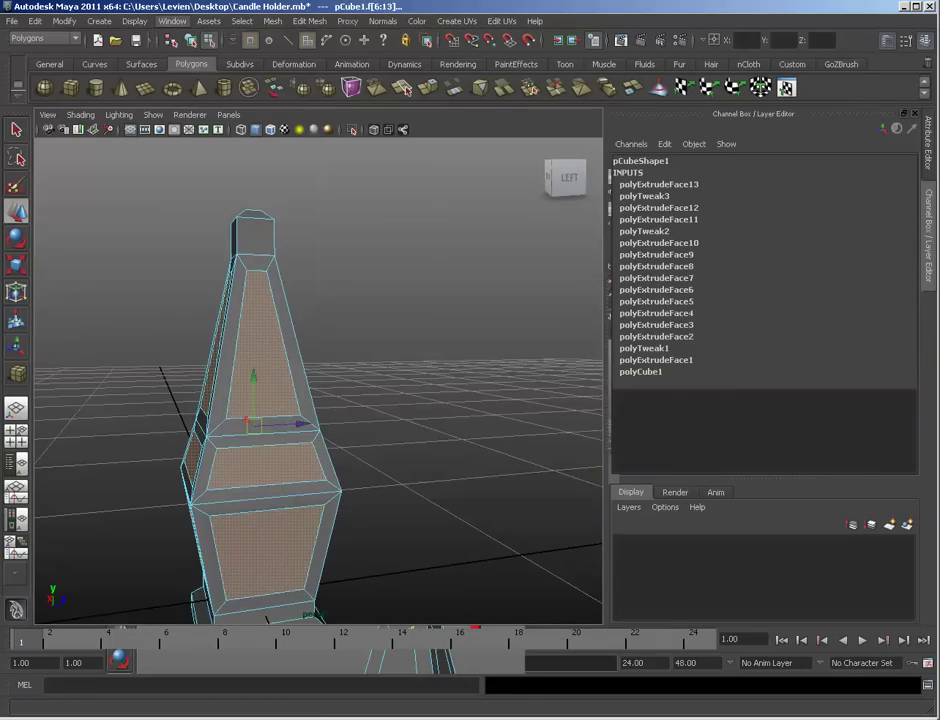
Step: Extract the selected inset panel faces from the body as separate pieces
{"action": "left_click", "coordinate": [272, 21]}
{"action": "left_click", "coordinate": [291, 72]}
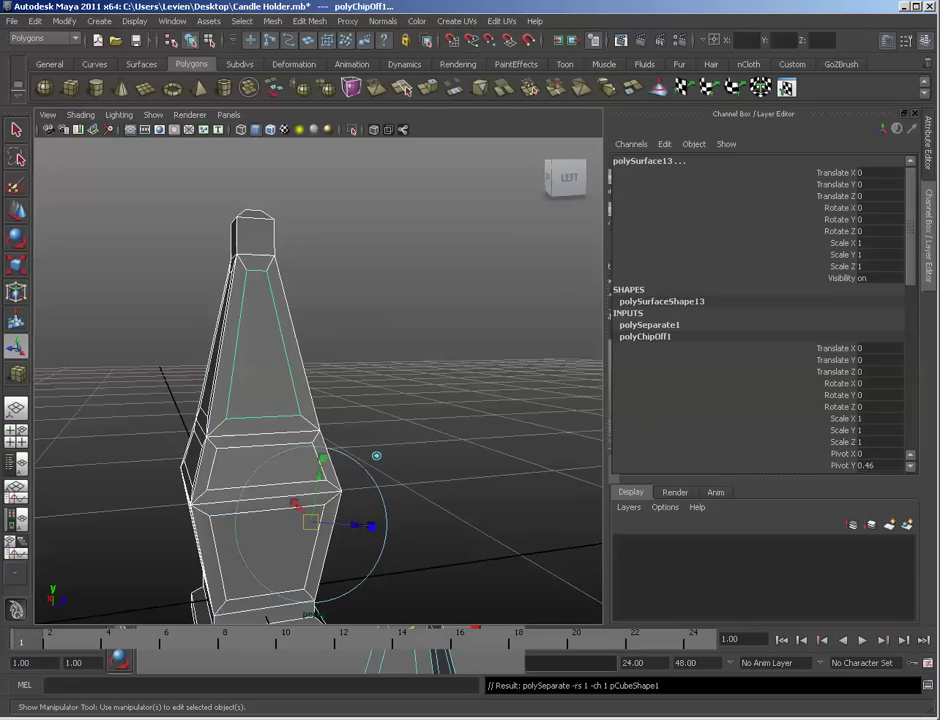
{"action": "left_click", "coordinate": [262, 352]}
{"action": "left_click", "coordinate": [268, 545], "text": "shift"}
{"action": "left_click_drag", "start_coordinate": [268, 545], "coordinate": [550, 515], "text": "alt"}
{"action": "left_click", "coordinate": [308, 350], "text": "shift"}
{"action": "left_click", "coordinate": [295, 468], "text": "shift"}
{"action": "left_click_drag", "start_coordinate": [300, 470], "coordinate": [400, 490], "text": "alt"}
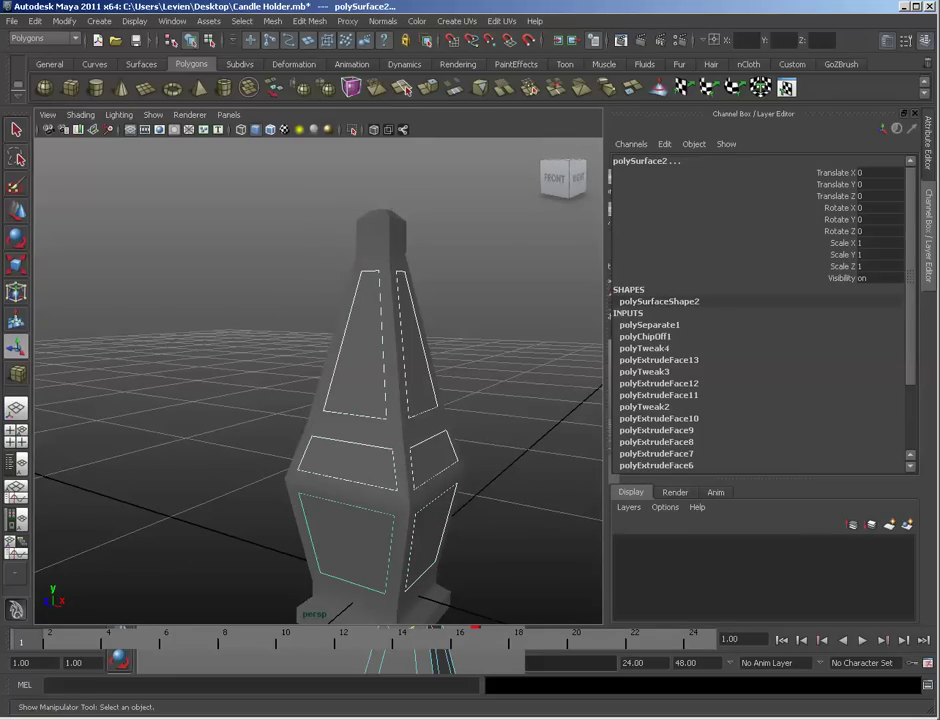
{"action": "key", "text": "Delete"}
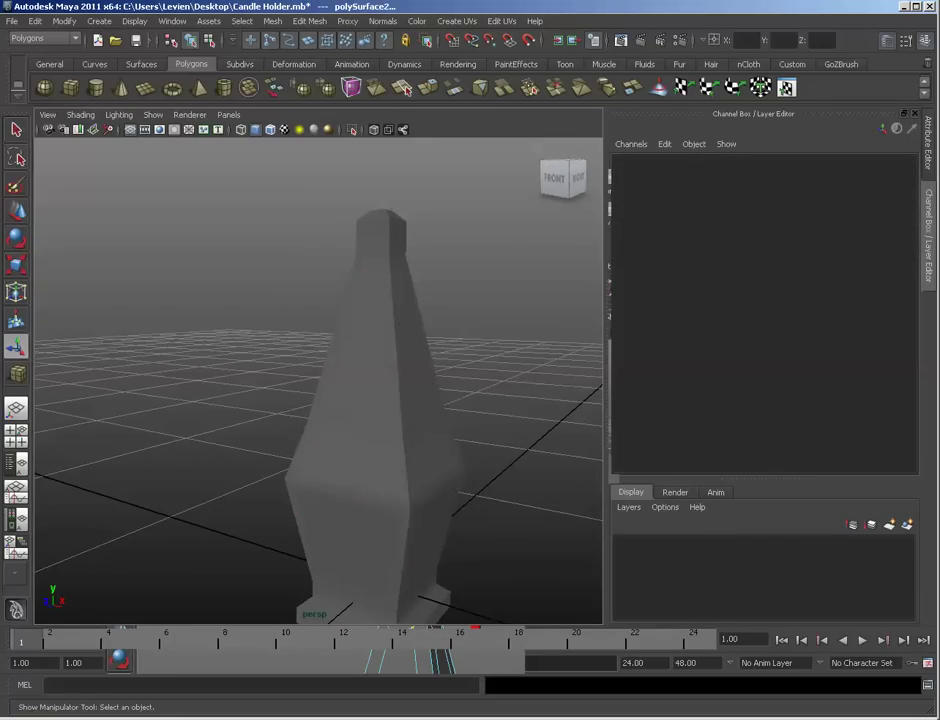
{"action": "left_click_drag", "start_coordinate": [400, 490], "coordinate": [395, 430], "text": "alt"}
{"action": "middle_click_drag", "start_coordinate": [395, 430], "coordinate": [375, 270], "text": "alt"}
{"action": "left_click_drag", "start_coordinate": [375, 270], "coordinate": [200, 280], "text": "alt"}
{"action": "left_click", "coordinate": [318, 350]}
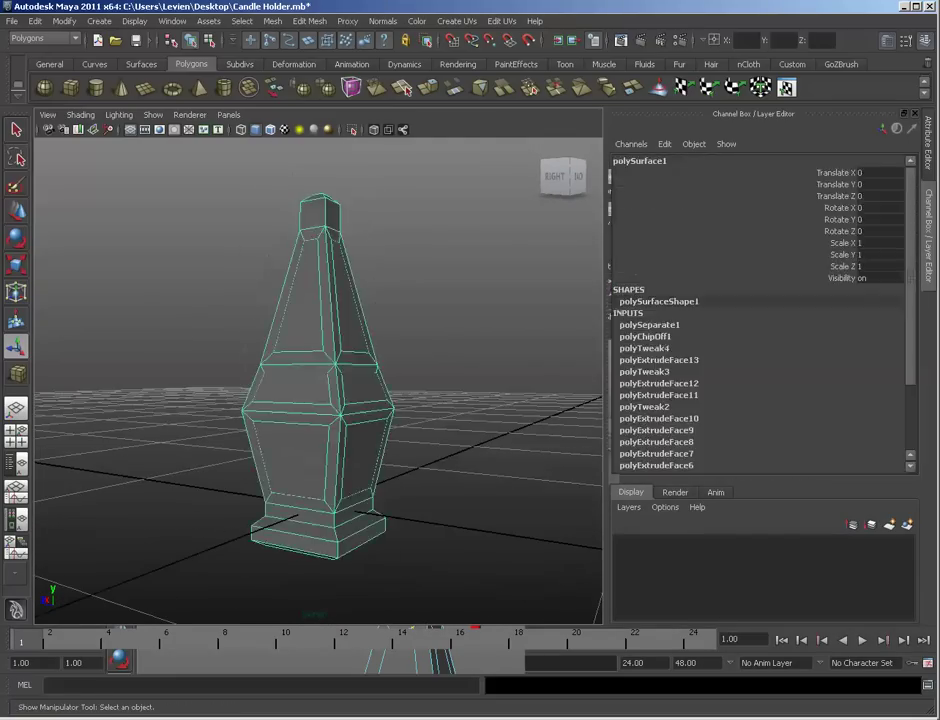
Step: Select the twelve extracted panel pieces around the body and delete them to leave an open frame
{"action": "right_click_drag", "start_coordinate": [330, 350], "coordinate": [290, 350], "text": "alt"}
{"action": "left_click_drag", "start_coordinate": [380, 360], "coordinate": [270, 362], "text": "alt"}
{"action": "left_click", "coordinate": [295, 320]}
{"action": "left_click_drag", "start_coordinate": [295, 320], "coordinate": [400, 325], "text": "alt"}
{"action": "left_click", "coordinate": [325, 448], "text": "shift"}
{"action": "left_click_drag", "start_coordinate": [325, 440], "coordinate": [425, 432], "text": "alt"}
{"action": "left_click", "coordinate": [342, 325], "text": "shift"}
{"action": "left_click", "coordinate": [340, 385], "text": "shift"}
{"action": "left_click", "coordinate": [337, 391], "text": "shift"}
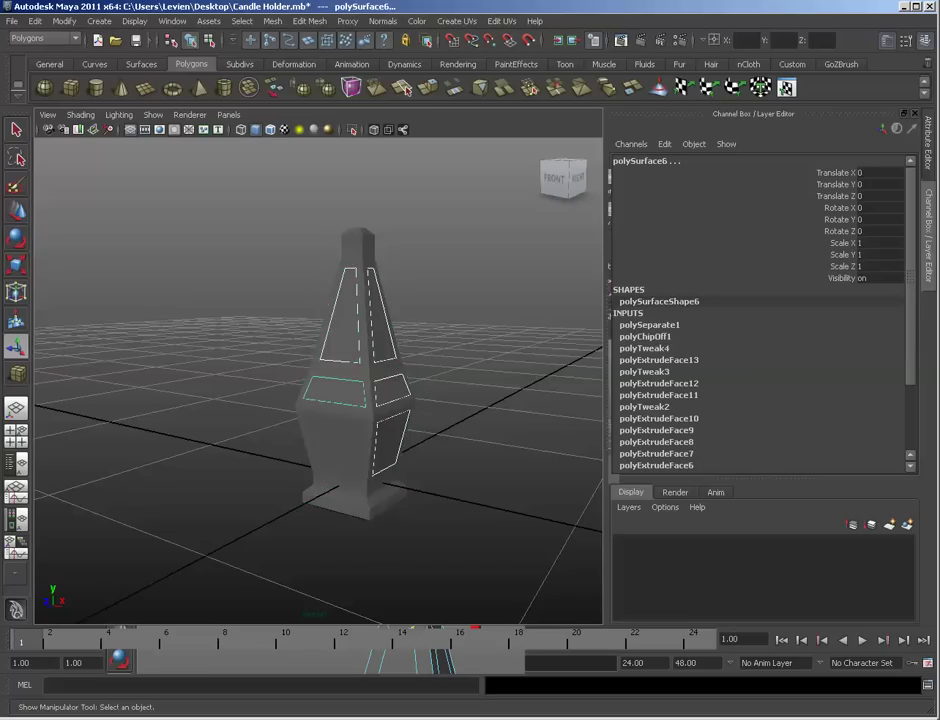
{"action": "left_click_drag", "start_coordinate": [400, 340], "coordinate": [440, 338], "text": "alt"}
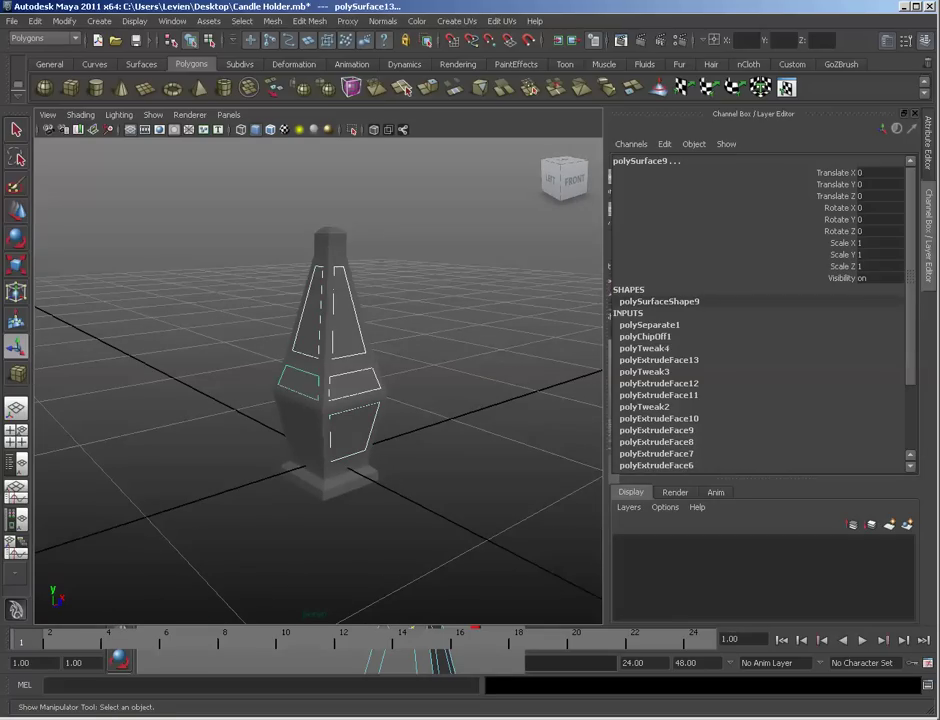
{"action": "key", "text": "Delete"}
Step: Try to extrude all faces of the open frame separately with a local Z translation of 0.04
{"action": "left_click_drag", "start_coordinate": [300, 380], "coordinate": [410, 372], "text": "alt"}
{"action": "right_click_drag", "start_coordinate": [300, 390], "coordinate": [370, 395], "text": "alt"}
{"action": "right_click", "coordinate": [318, 406]}
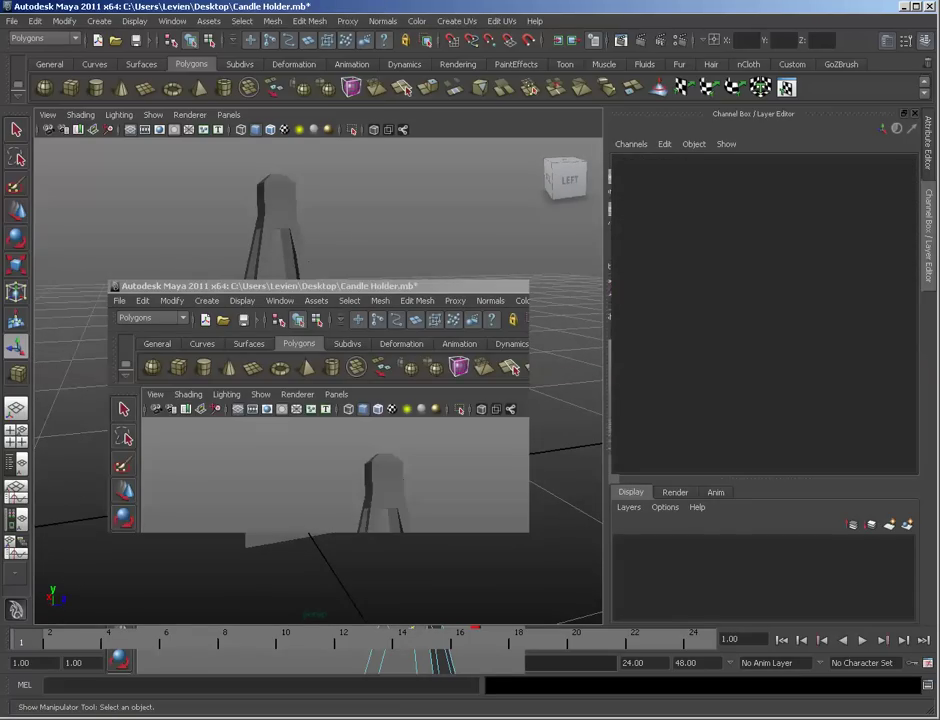
{"action": "key", "text": "space"}
{"action": "left_click", "coordinate": [452, 262]}
{"action": "left_click", "coordinate": [309, 21]}
{"action": "left_click", "coordinate": [321, 59]}
{"action": "scroll", "coordinate": [460, 250], "scroll_direction": "up", "scroll_amount": 5}
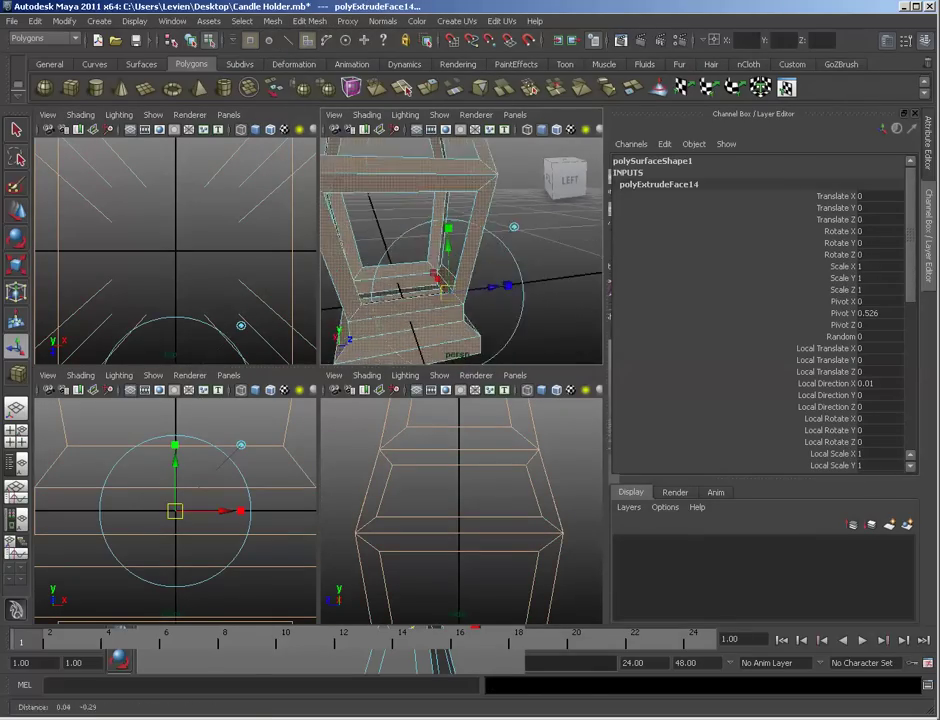
{"action": "middle_click_drag", "start_coordinate": [460, 267], "coordinate": [460, 250], "text": "alt"}
{"action": "left_click_drag", "start_coordinate": [492, 270], "coordinate": [503, 270]}
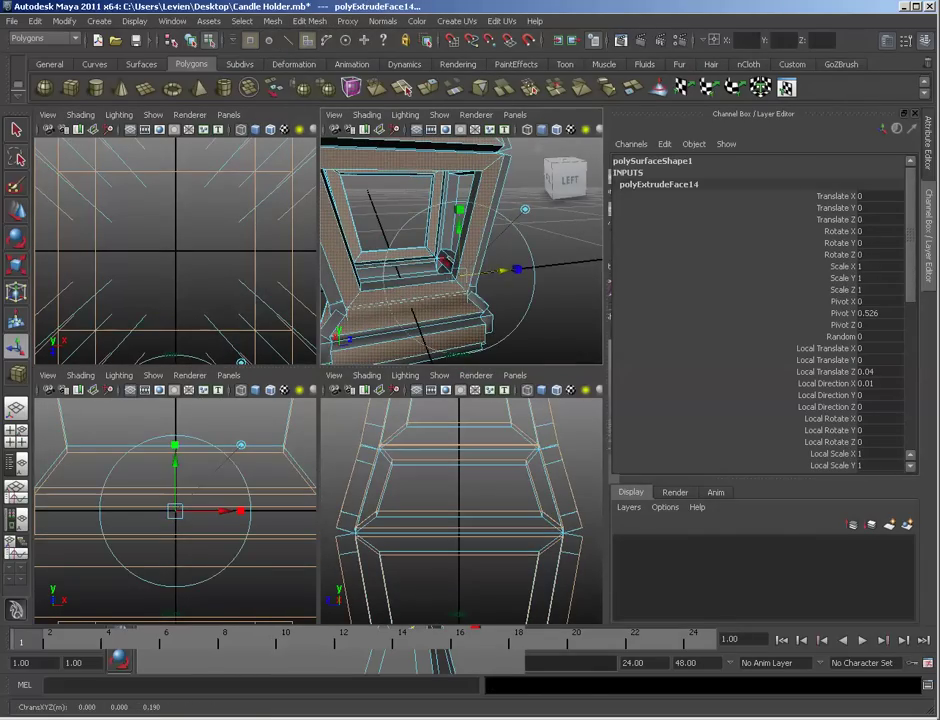
Step: Inspect the extruded frame from several sides and undo the extrusion
{"action": "middle_click_drag", "start_coordinate": [460, 250], "coordinate": [460, 300], "text": "alt"}
{"action": "scroll", "coordinate": [460, 280], "scroll_direction": "down", "scroll_amount": 5}
{"action": "left_click_drag", "start_coordinate": [450, 260], "coordinate": [560, 280], "text": "alt"}
{"action": "key", "text": "space"}
{"action": "left_click_drag", "start_coordinate": [390, 254], "coordinate": [590, 198], "text": "alt"}
{"action": "scroll", "coordinate": [262, 268], "scroll_direction": "down", "scroll_amount": 4}
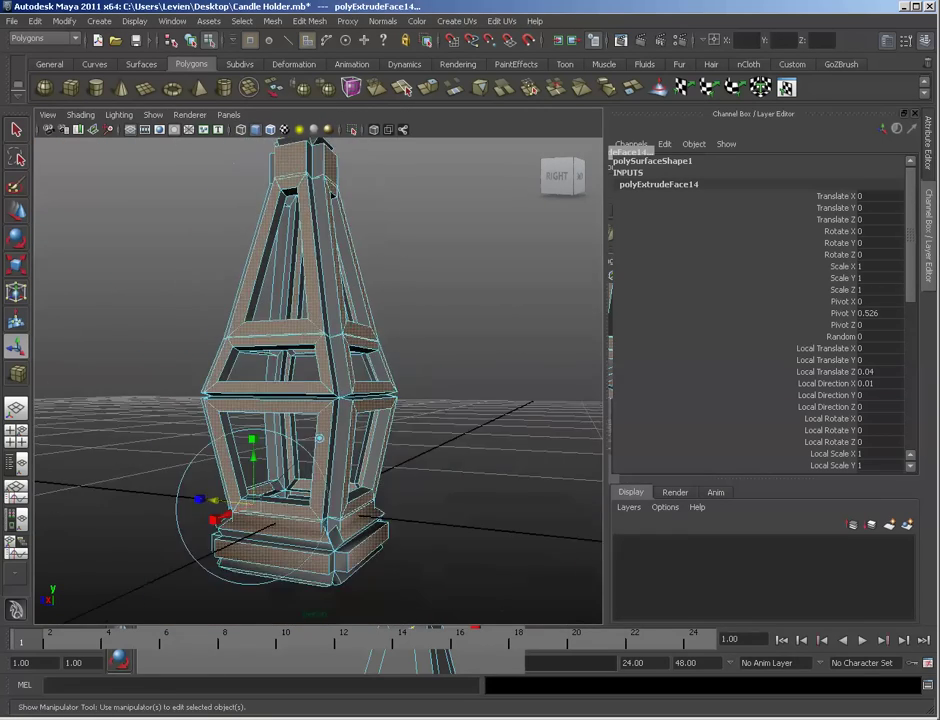
{"action": "middle_click_drag", "start_coordinate": [262, 268], "coordinate": [286, 315], "text": "alt"}
{"action": "key", "text": "ctrl+z"}
{"action": "key", "text": "ctrl+z"}
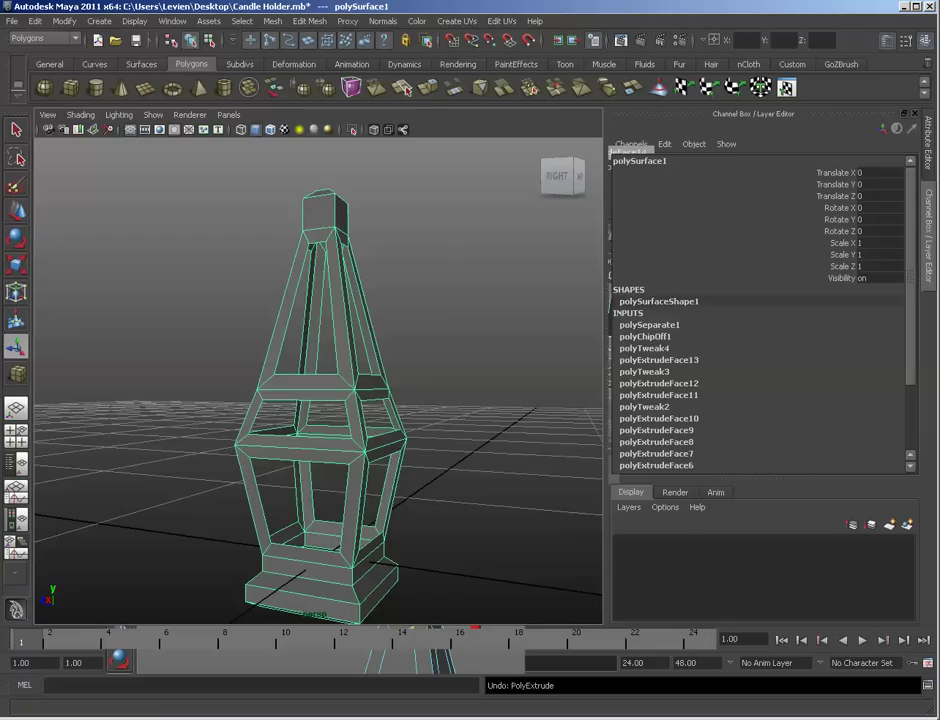
Step: Turn on Keep Faces Together and extrude all faces of the open frame with a local Z translation of about 0.05
{"action": "left_click", "coordinate": [310, 21]}
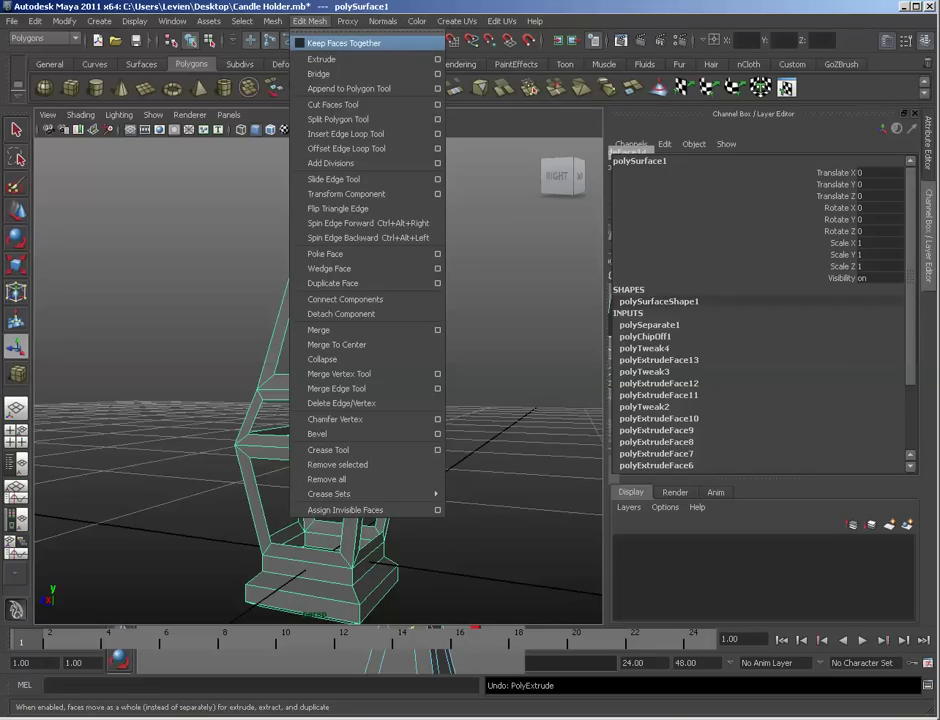
{"action": "left_click", "coordinate": [330, 43]}
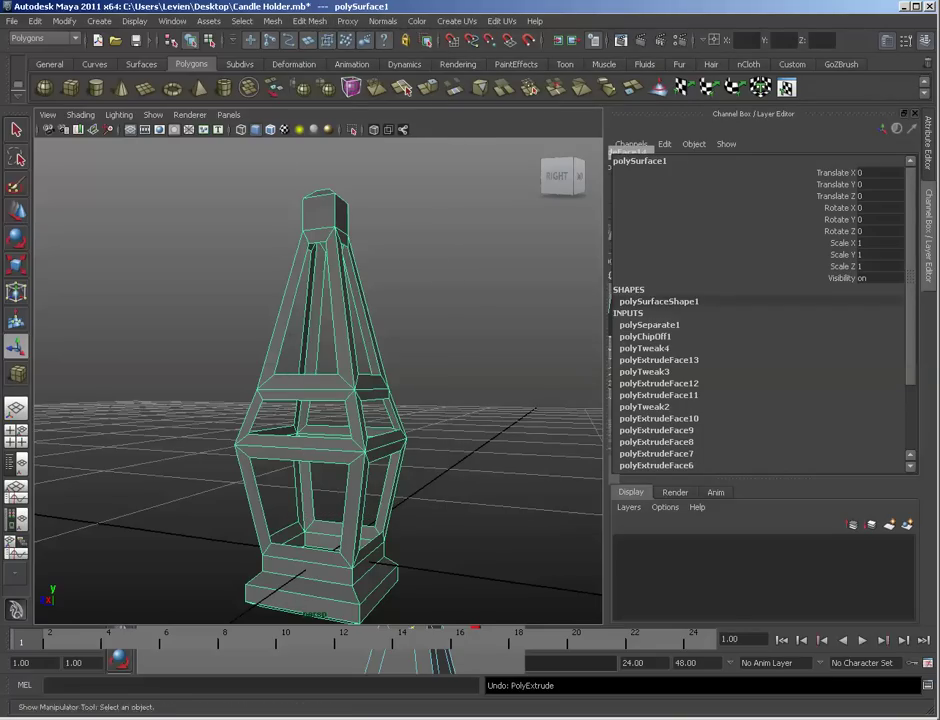
{"action": "left_click", "coordinate": [310, 21]}
{"action": "left_click", "coordinate": [322, 59]}
{"action": "left_click_drag", "start_coordinate": [320, 300], "coordinate": [450, 341], "text": "alt"}
{"action": "left_click_drag", "start_coordinate": [277, 494], "coordinate": [278, 494]}
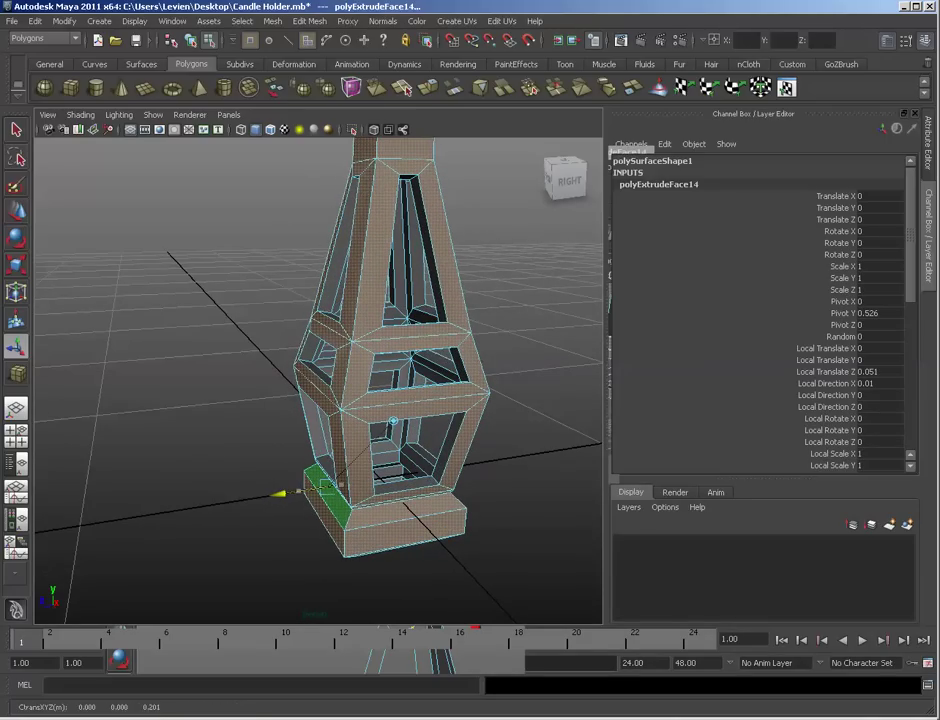
Step: Reduce the frame extrusion's local Z translation to about 0.029 and check the thickness from several sides in object mode
{"action": "left_click_drag", "start_coordinate": [356, 450], "coordinate": [295, 399], "text": "alt"}
{"action": "right_click_drag", "start_coordinate": [300, 400], "coordinate": [375, 403], "text": "alt"}
{"action": "middle_click_drag", "start_coordinate": [375, 403], "coordinate": [358, 352], "text": "alt"}
{"action": "left_click_drag", "start_coordinate": [260, 506], "coordinate": [200, 545]}
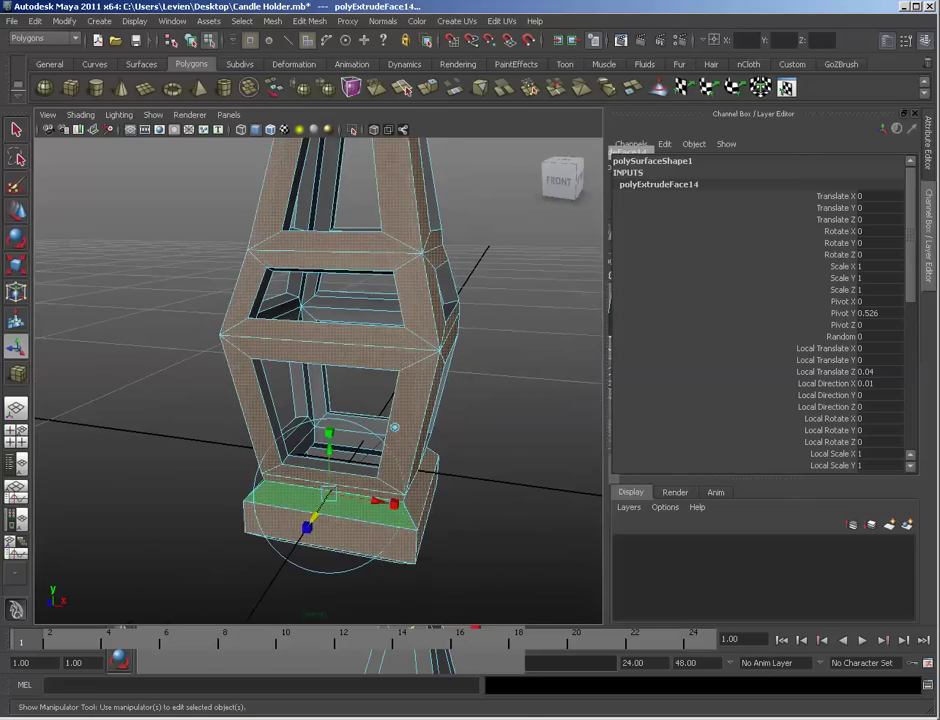
{"action": "left_click_drag", "start_coordinate": [313, 517], "coordinate": [304, 488]}
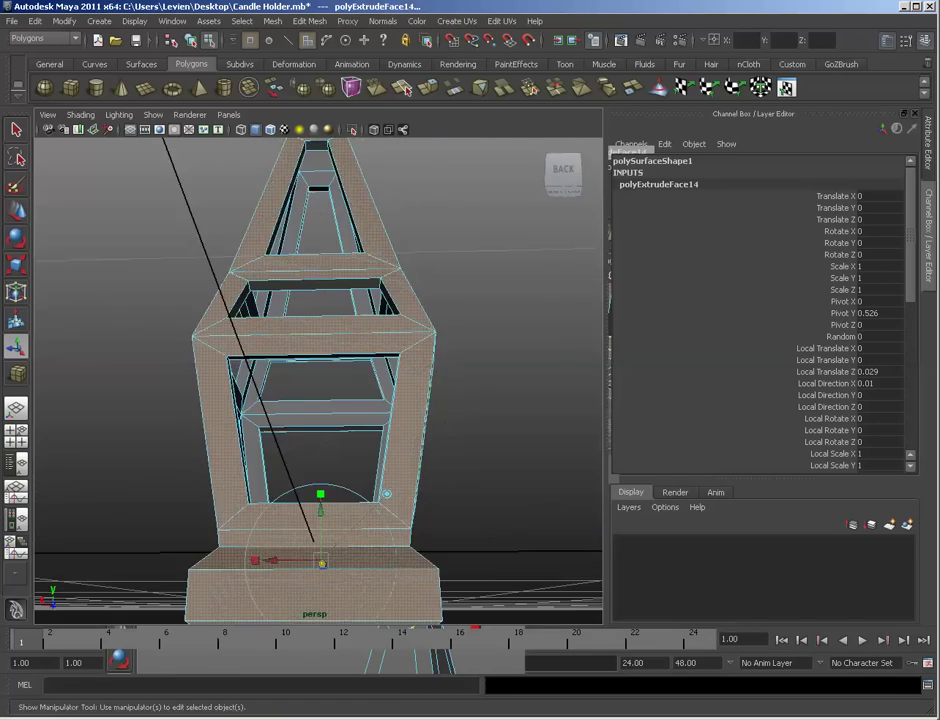
{"action": "right_click_drag", "start_coordinate": [304, 488], "coordinate": [270, 488], "text": "alt"}
{"action": "left_click_drag", "start_coordinate": [270, 488], "coordinate": [272, 442], "text": "alt"}
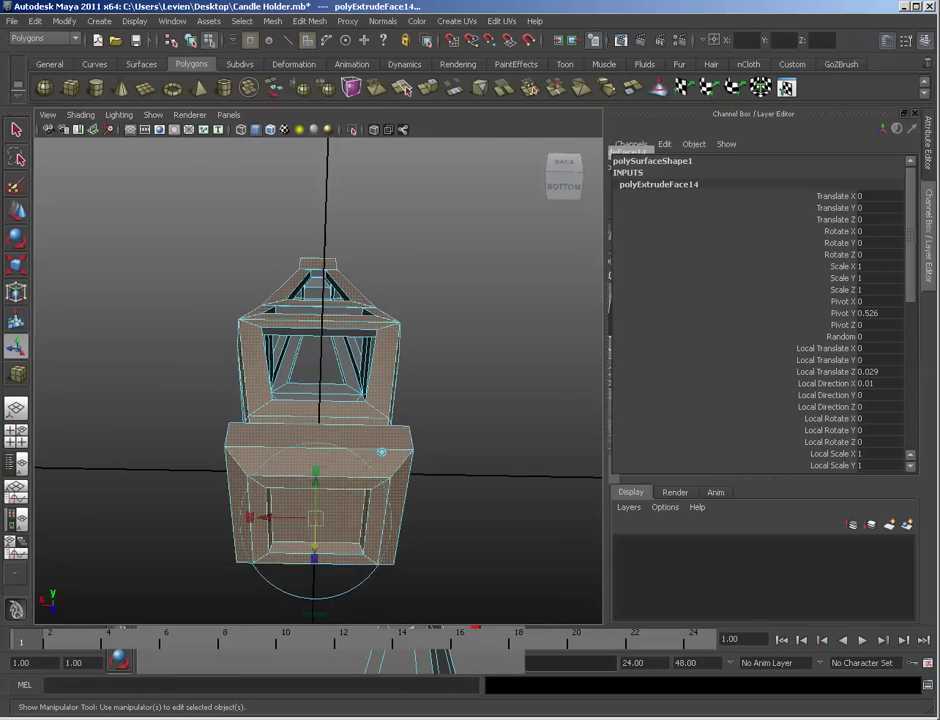
{"action": "key", "text": "F8"}
{"action": "left_click", "coordinate": [455, 385]}
{"action": "left_click_drag", "start_coordinate": [455, 385], "coordinate": [499, 441], "text": "alt"}
{"action": "left_click", "coordinate": [330, 420]}
{"action": "left_click_drag", "start_coordinate": [330, 420], "coordinate": [400, 428], "text": "alt"}
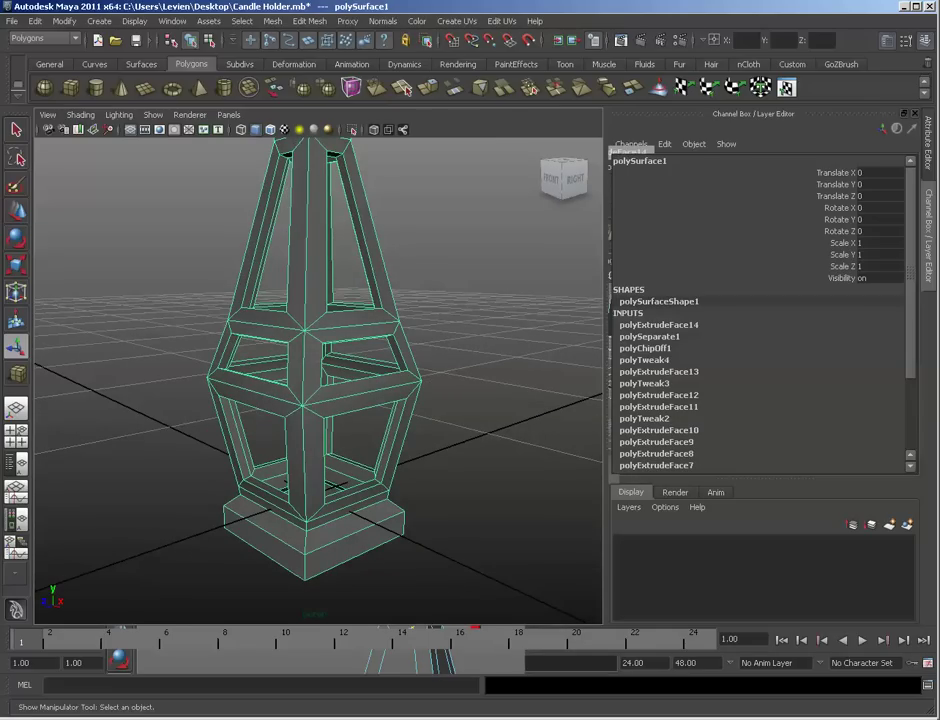
Step: Select the small square face at the very top of the holder and extrude it upward into a spire
{"action": "middle_click_drag", "start_coordinate": [340, 400], "coordinate": [346, 433], "text": "alt"}
{"action": "right_click_drag", "start_coordinate": [346, 433], "coordinate": [286, 425], "text": "alt"}
{"action": "left_click_drag", "start_coordinate": [286, 425], "coordinate": [348, 502], "text": "alt"}
{"action": "scroll", "coordinate": [320, 400], "scroll_direction": "up", "scroll_amount": 1}
{"action": "key", "text": "F11"}
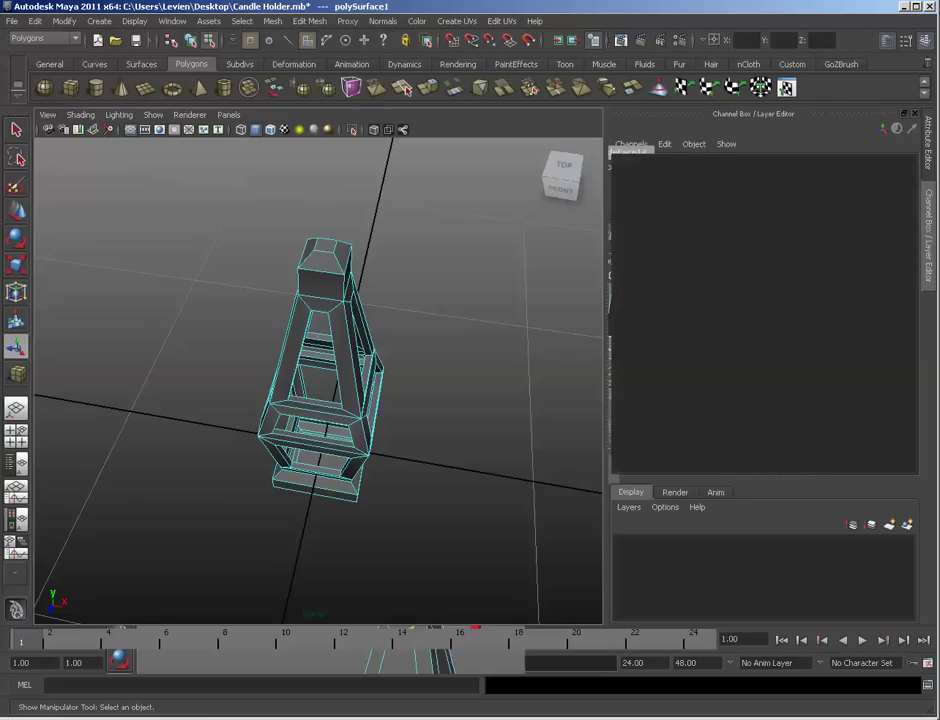
{"action": "left_click", "coordinate": [325, 245]}
{"action": "left_click", "coordinate": [310, 21]}
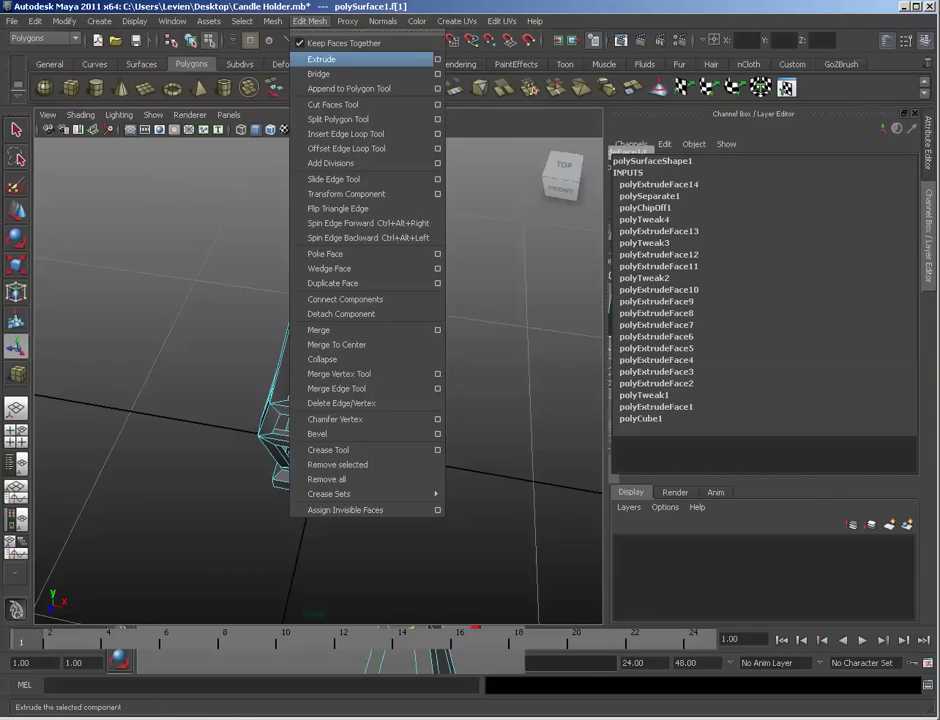
{"action": "left_click", "coordinate": [315, 59]}
{"action": "left_click_drag", "start_coordinate": [326, 203], "coordinate": [326, 157]}
Step: Select the vertices at the top of the spire and scale them to shape its taper
{"action": "left_click_drag", "start_coordinate": [326, 170], "coordinate": [200, 95], "text": "alt"}
{"action": "middle_click_drag", "start_coordinate": [200, 95], "coordinate": [238, 178], "text": "alt"}
{"action": "right_click_drag", "start_coordinate": [238, 178], "coordinate": [330, 190], "text": "alt"}
{"action": "key", "text": "F9"}
{"action": "middle_click_drag", "start_coordinate": [330, 190], "coordinate": [314, 255], "text": "alt"}
{"action": "mouse_move", "coordinate": [314, 255]}
{"action": "left_mouse_down", "text": "alt"}
{"action": "mouse_move", "coordinate": [302, 287]}
{"action": "mouse_move", "coordinate": [297, 255]}
{"action": "left_mouse_up", "text": "alt"}
{"action": "left_click_drag", "start_coordinate": [300, 248], "coordinate": [430, 270]}
{"action": "key", "text": "r"}
{"action": "left_click_drag", "start_coordinate": [352, 190], "coordinate": [430, 229], "text": "ctrl"}
{"action": "key", "text": "w"}
{"action": "key", "text": "r"}
{"action": "left_click", "coordinate": [474, 229]}
{"action": "left_click_drag", "start_coordinate": [527, 223], "coordinate": [528, 224]}
Step: Select the four vertical edges of the spire and bevel them
{"action": "mouse_move", "coordinate": [528, 224]}
{"action": "left_mouse_down", "text": "alt"}
{"action": "mouse_move", "coordinate": [500, 229]}
{"action": "mouse_move", "coordinate": [518, 208]}
{"action": "left_mouse_up", "text": "alt"}
{"action": "left_click_drag", "start_coordinate": [305, 262], "coordinate": [476, 266]}
{"action": "left_click_drag", "start_coordinate": [476, 266], "coordinate": [400, 274], "text": "alt"}
{"action": "left_click", "coordinate": [310, 21]}
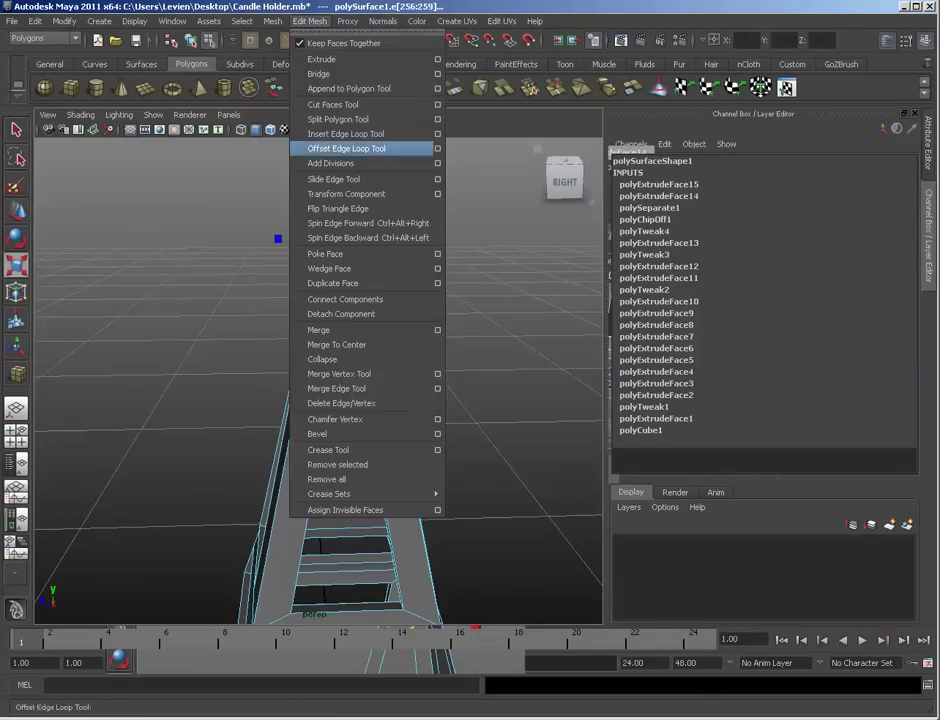
{"action": "left_click", "coordinate": [360, 434]}
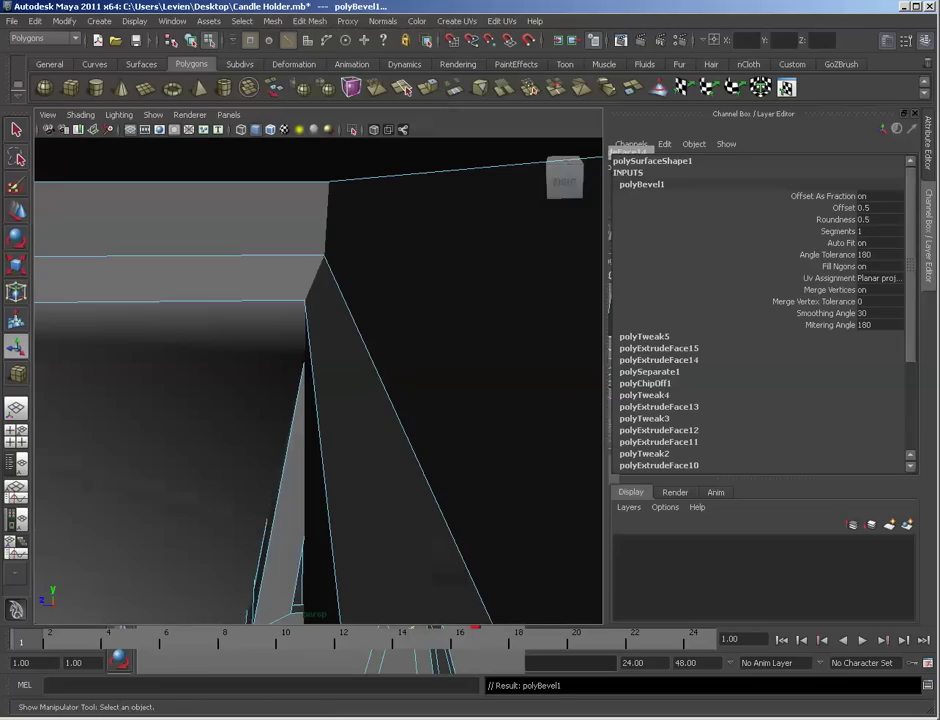
{"action": "left_click", "coordinate": [843, 207]}
{"action": "middle_click_drag", "start_coordinate": [440, 380], "coordinate": [398, 380]}
Step: Set the spire bevel's offset to 0.005
{"action": "left_click_drag", "start_coordinate": [340, 330], "coordinate": [405, 400], "text": "alt"}
{"action": "right_click_drag", "start_coordinate": [405, 400], "coordinate": [450, 400], "text": "alt"}
{"action": "middle_click_drag", "start_coordinate": [450, 400], "coordinate": [360, 482], "text": "alt"}
{"action": "right_click_drag", "start_coordinate": [360, 482], "coordinate": [415, 482], "text": "alt"}
{"action": "left_click", "coordinate": [870, 208]}
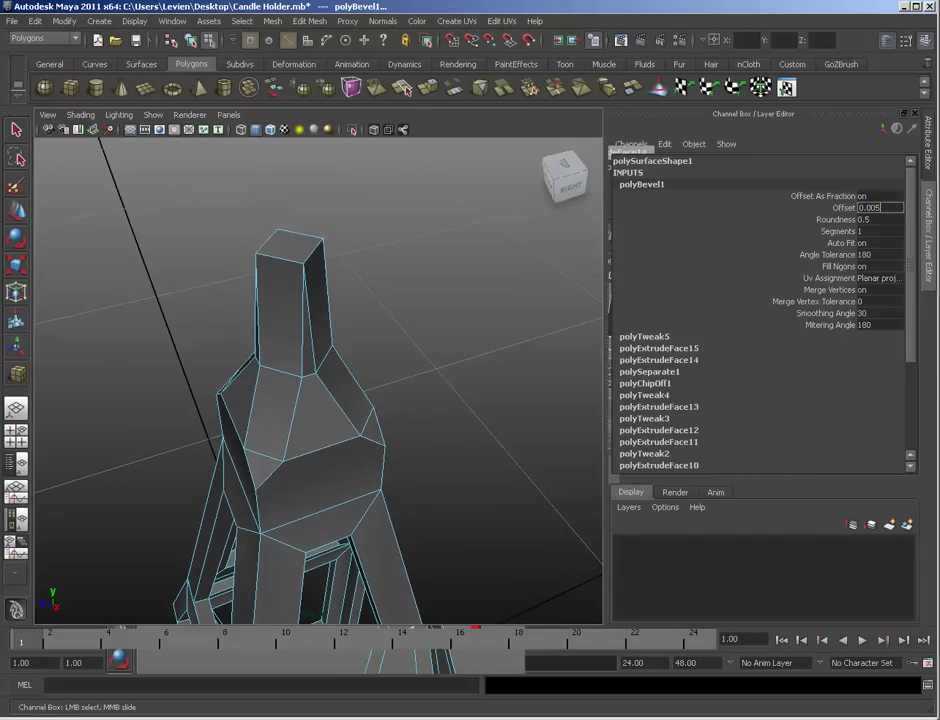
{"action": "type", "text": "0.005"}
{"action": "key", "text": "Return"}
Step: Examine the bevelled spire and the whole holder from several sides in object mode
{"action": "left_click_drag", "start_coordinate": [330, 400], "coordinate": [400, 400], "text": "alt"}
{"action": "right_click_drag", "start_coordinate": [400, 400], "coordinate": [325, 400], "text": "alt"}
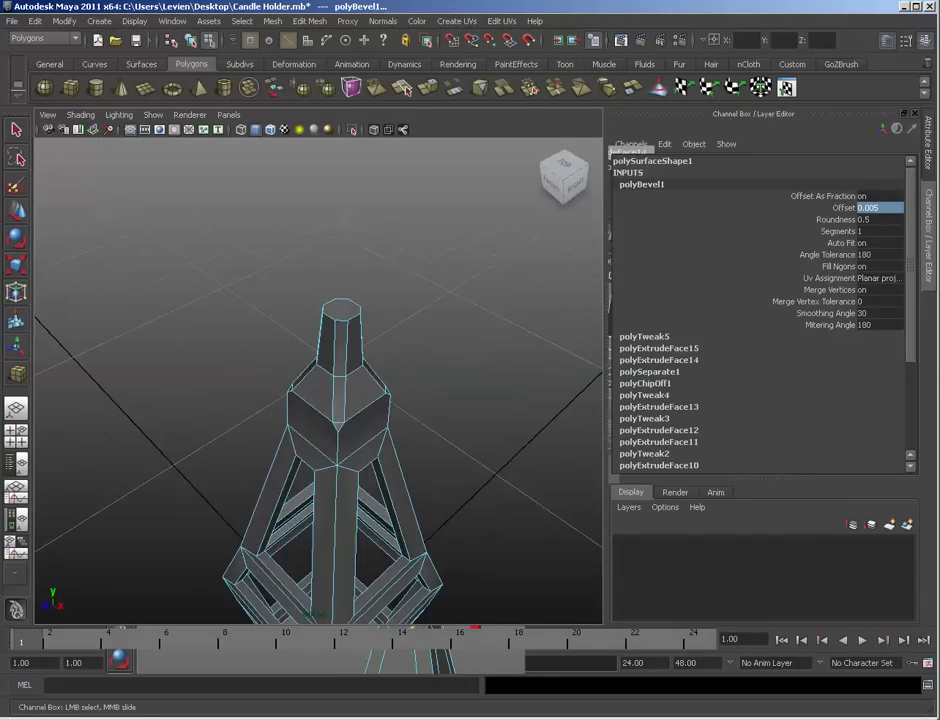
{"action": "left_click_drag", "start_coordinate": [325, 400], "coordinate": [350, 325], "text": "alt"}
{"action": "right_click_drag", "start_coordinate": [350, 325], "coordinate": [260, 325], "text": "alt"}
{"action": "key", "text": "F8"}
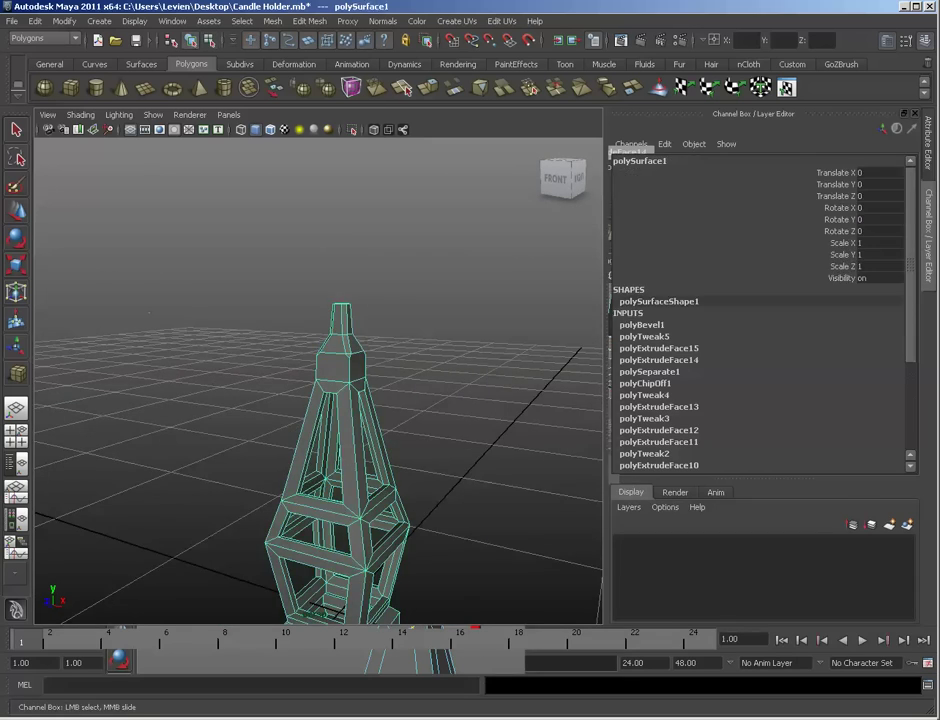
{"action": "left_click", "coordinate": [470, 300]}
{"action": "middle_click_drag", "start_coordinate": [430, 380], "coordinate": [401, 296], "text": "alt"}
{"action": "right_click_drag", "start_coordinate": [401, 296], "coordinate": [345, 296], "text": "alt"}
{"action": "left_click", "coordinate": [315, 378]}
{"action": "left_click_drag", "start_coordinate": [315, 378], "coordinate": [560, 395], "text": "alt"}
{"action": "right_click_drag", "start_coordinate": [400, 395], "coordinate": [510, 395], "text": "alt"}
{"action": "left_click_drag", "start_coordinate": [510, 395], "coordinate": [334, 350], "text": "alt"}
Step: Try to scale and move the ring of vertices around the frame's upper crossbars
{"action": "key", "text": "F8"}
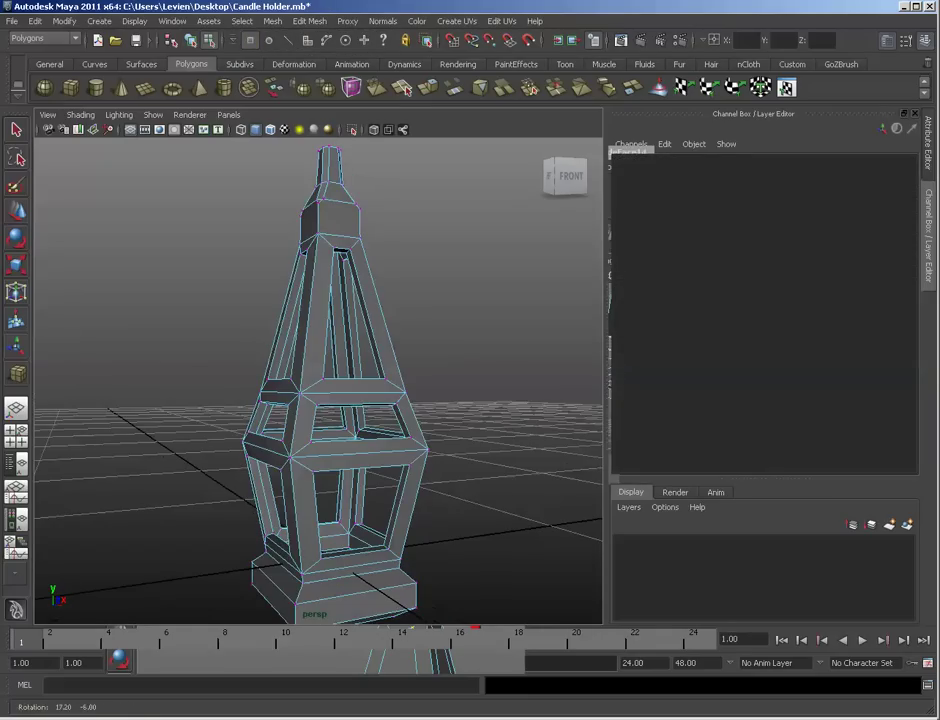
{"action": "key", "text": "r"}
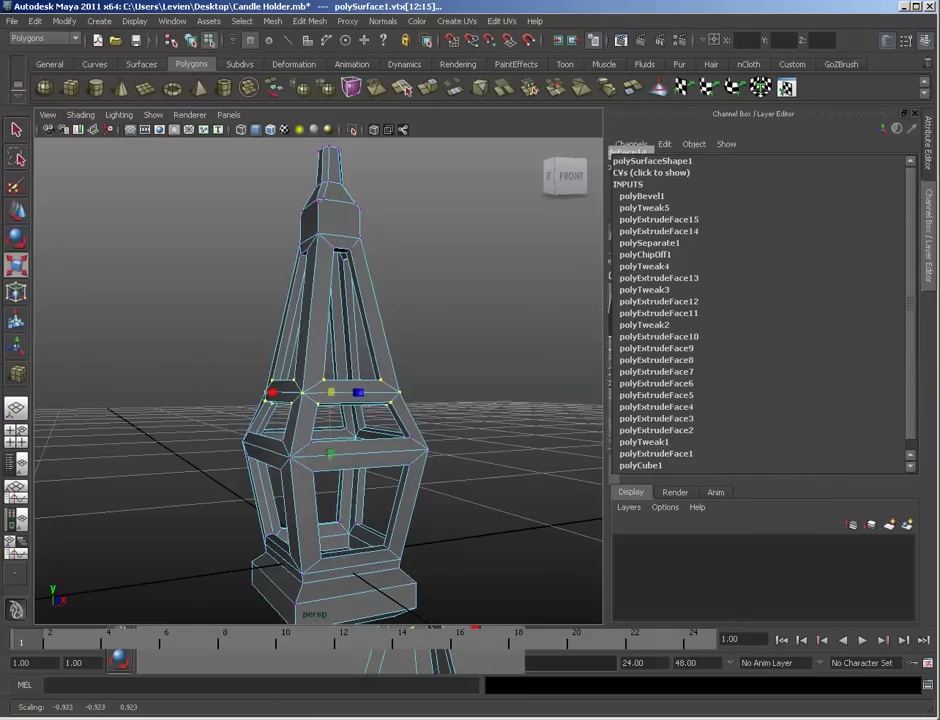
{"action": "left_click_drag", "start_coordinate": [430, 360], "coordinate": [200, 350], "text": "alt"}
{"action": "key", "text": "w"}
{"action": "left_click_drag", "start_coordinate": [288, 348], "coordinate": [290, 285]}
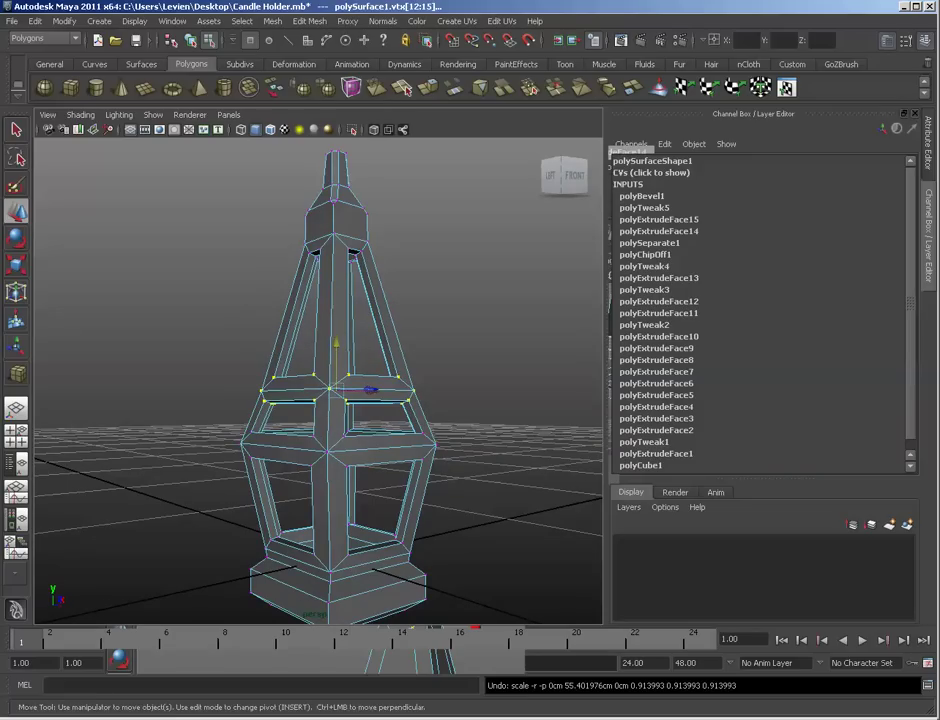
{"action": "scroll", "coordinate": [330, 380], "scroll_direction": "down", "scroll_amount": 3}
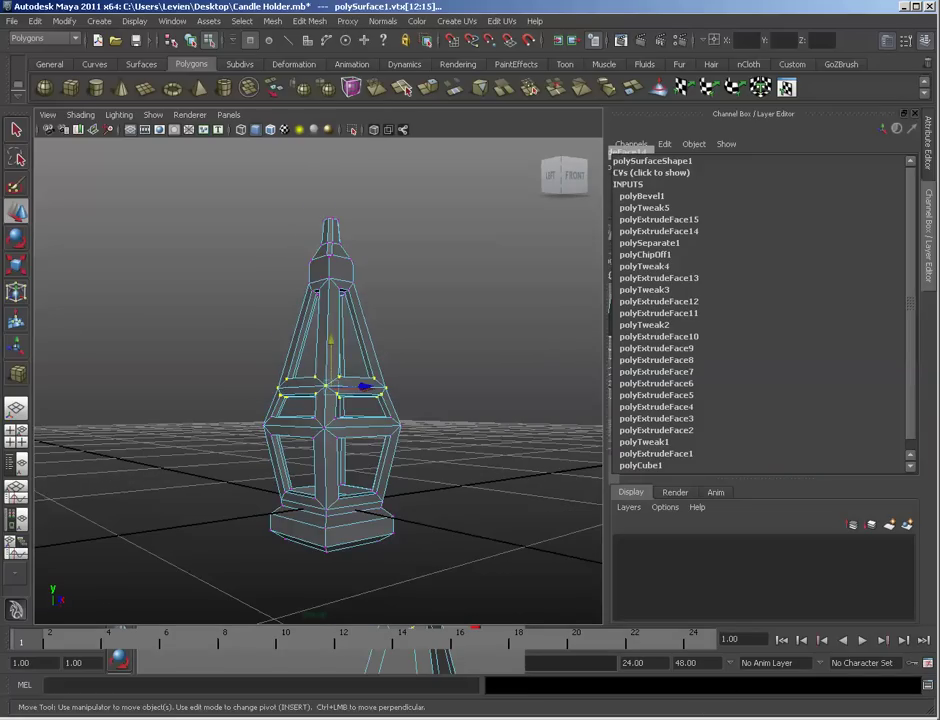
{"action": "key", "text": "F8"}
{"action": "left_click", "coordinate": [470, 330]}
{"action": "left_click_drag", "start_coordinate": [470, 330], "coordinate": [440, 345], "text": "alt"}
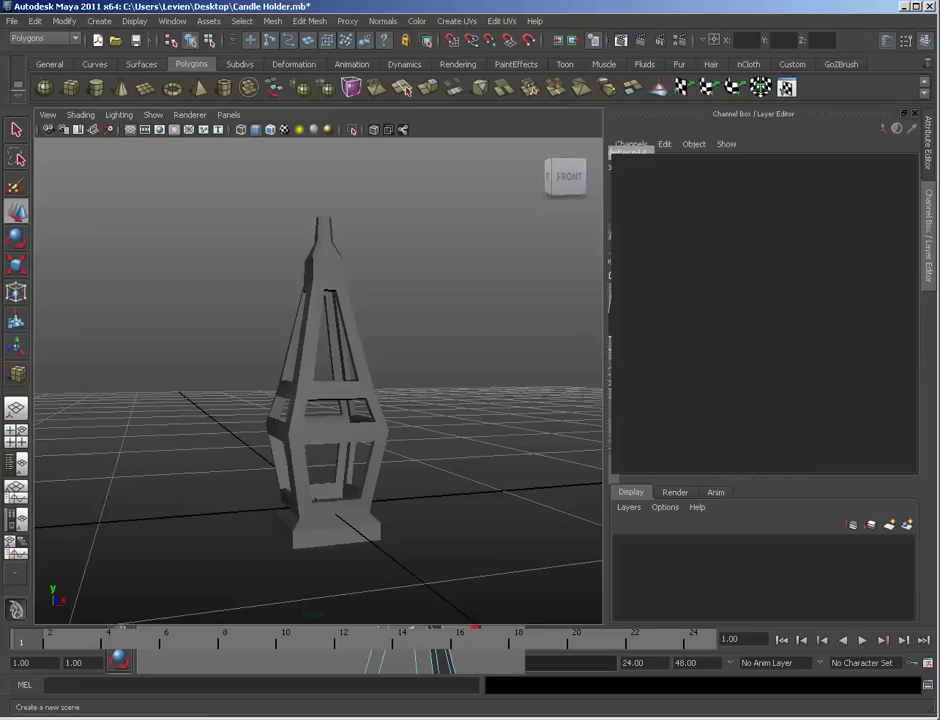
Step: Draw a polygon cylinder for the candle at the centre of the holder, rising from the ground plane
{"action": "left_click", "coordinate": [96, 88]}
{"action": "key", "text": "space"}
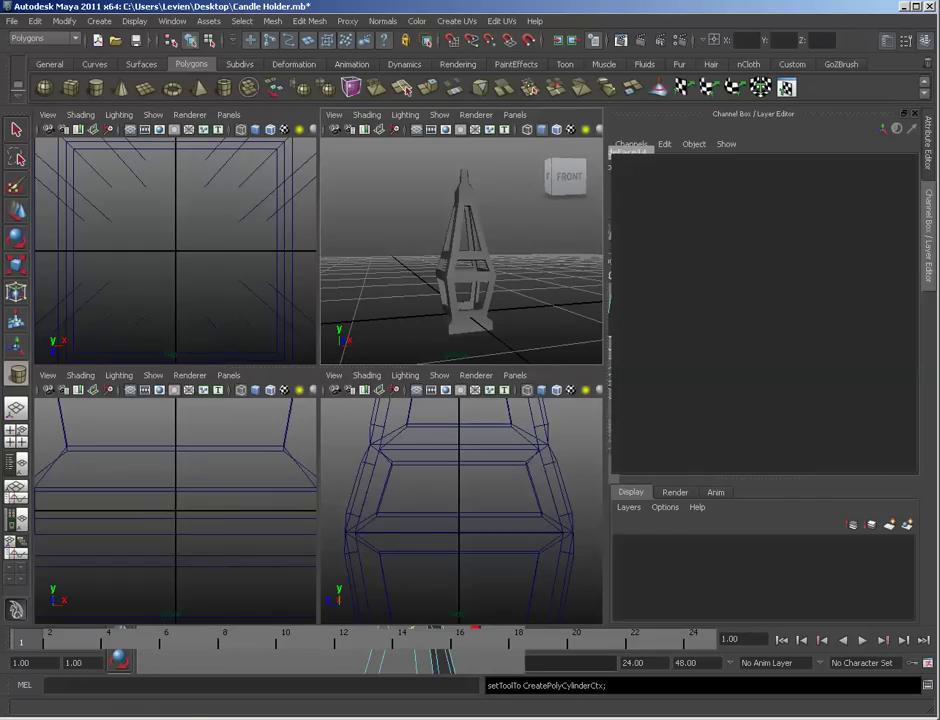
{"action": "left_click_drag", "start_coordinate": [175, 251], "coordinate": [224, 251]}
{"action": "left_click_drag", "start_coordinate": [224, 510], "coordinate": [224, 350]}
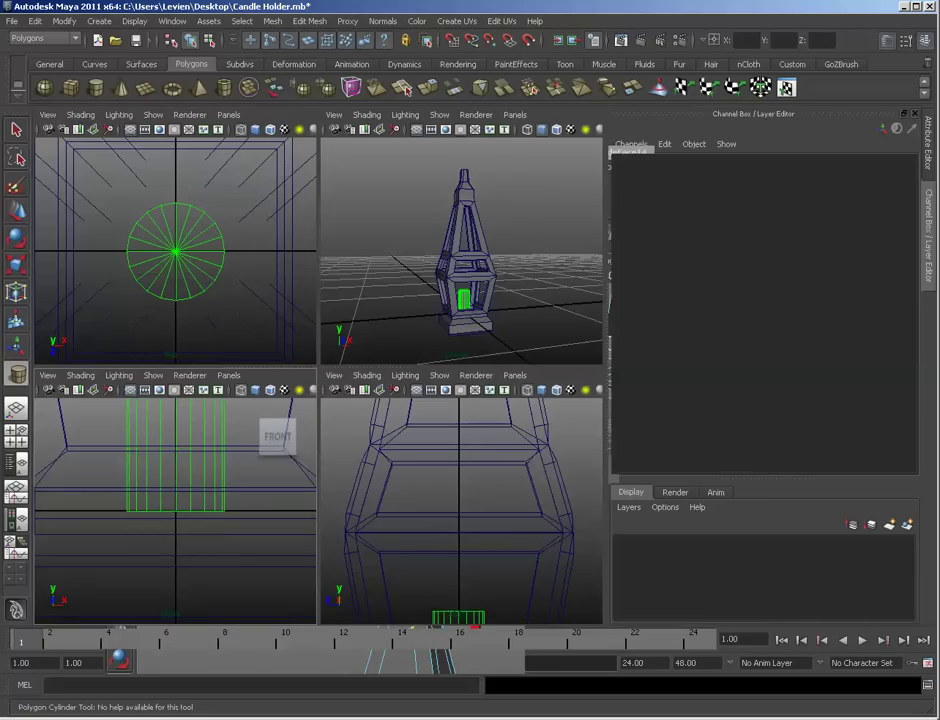
Step: Lower the candle cylinder to a Y translation of about 0.01 and view it enlarged inside the base
{"action": "middle_click_drag", "start_coordinate": [200, 440], "coordinate": [215, 489], "text": "alt"}
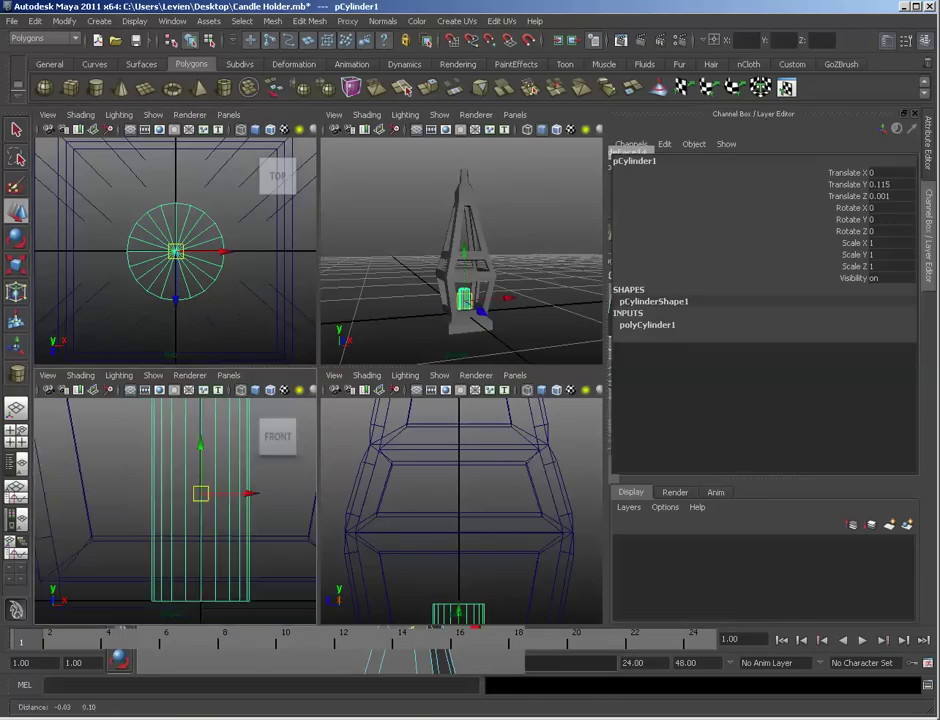
{"action": "scroll", "coordinate": [215, 489], "scroll_direction": "down", "scroll_amount": 10}
{"action": "left_click_drag", "start_coordinate": [176, 463], "coordinate": [176, 468]}
{"action": "scroll", "coordinate": [462, 250], "scroll_direction": "up", "scroll_amount": 3}
{"action": "left_click_drag", "start_coordinate": [462, 250], "coordinate": [470, 275], "text": "alt"}
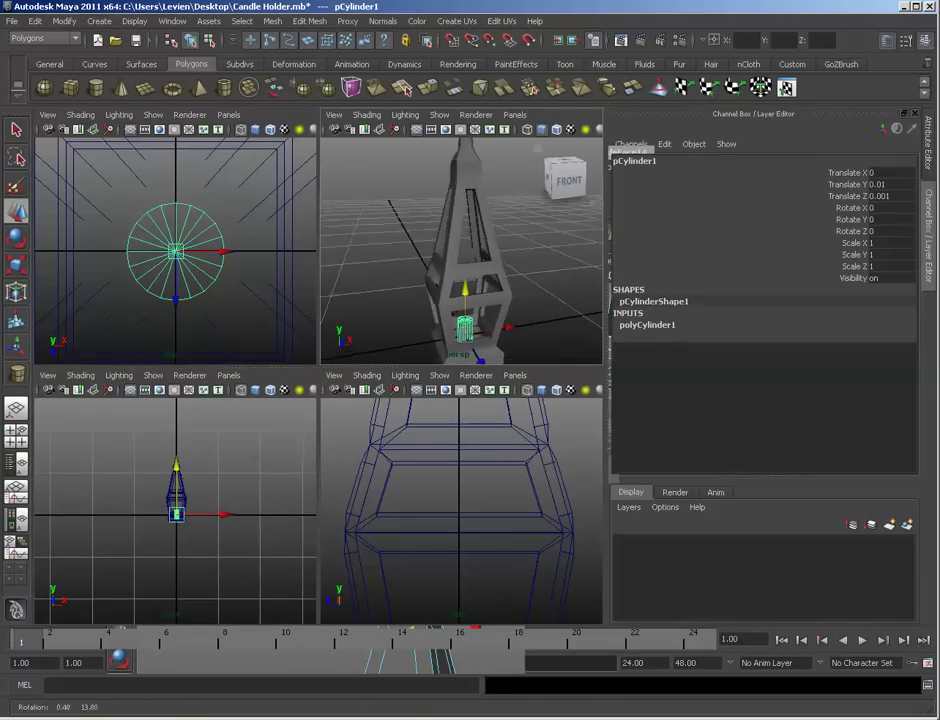
{"action": "scroll", "coordinate": [470, 275], "scroll_direction": "up", "scroll_amount": 5}
{"action": "middle_click_drag", "start_coordinate": [480, 300], "coordinate": [395, 160], "text": "alt"}
{"action": "left_click_drag", "start_coordinate": [395, 160], "coordinate": [330, 260], "text": "alt"}
{"action": "key", "text": "space"}
Step: Select the square floor face inside the holder's base and move it down
{"action": "right_click_drag", "start_coordinate": [222, 375], "coordinate": [222, 430]}
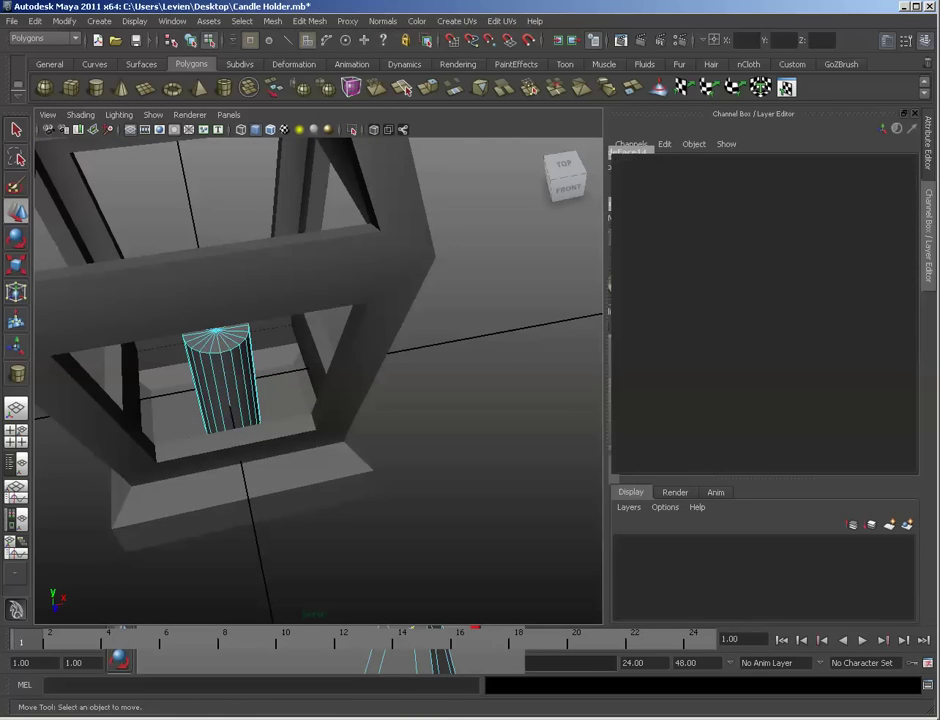
{"action": "left_click", "coordinate": [198, 426]}
{"action": "left_click_drag", "start_coordinate": [198, 426], "coordinate": [290, 420], "text": "alt"}
{"action": "middle_click_drag", "start_coordinate": [290, 420], "coordinate": [420, 370], "text": "alt"}
{"action": "left_click_drag", "start_coordinate": [420, 370], "coordinate": [400, 310], "text": "alt"}
{"action": "scroll", "coordinate": [330, 380], "scroll_direction": "down", "scroll_amount": 3}
{"action": "left_click_drag", "start_coordinate": [330, 390], "coordinate": [430, 210], "text": "alt"}
{"action": "scroll", "coordinate": [345, 300], "scroll_direction": "down", "scroll_amount": 5}
{"action": "right_click_drag", "start_coordinate": [280, 400], "coordinate": [250, 402], "text": "alt"}
{"action": "left_click_drag", "start_coordinate": [250, 402], "coordinate": [330, 435], "text": "alt"}
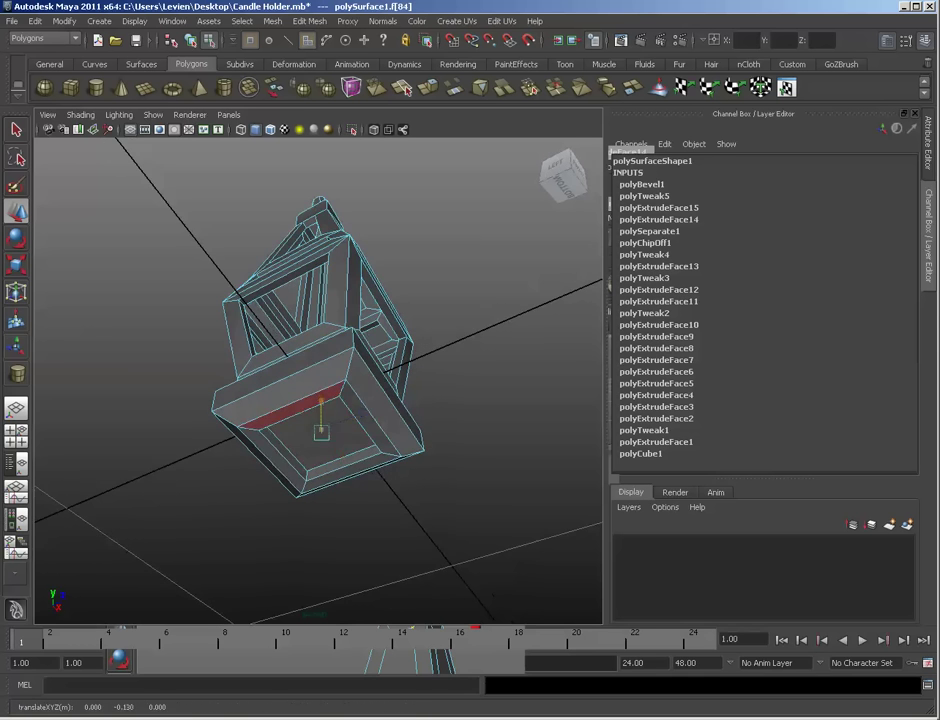
{"action": "left_click", "coordinate": [325, 445]}
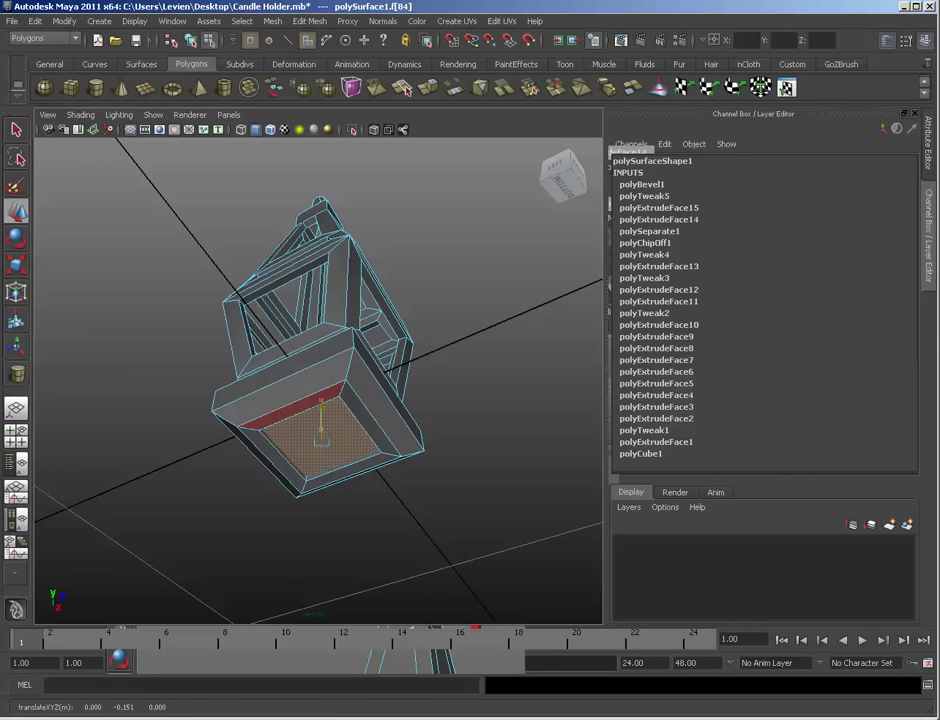
Step: Adjust the height of the base's floor face beneath the candle cylinder
{"action": "left_click_drag", "start_coordinate": [325, 400], "coordinate": [225, 560], "text": "alt"}
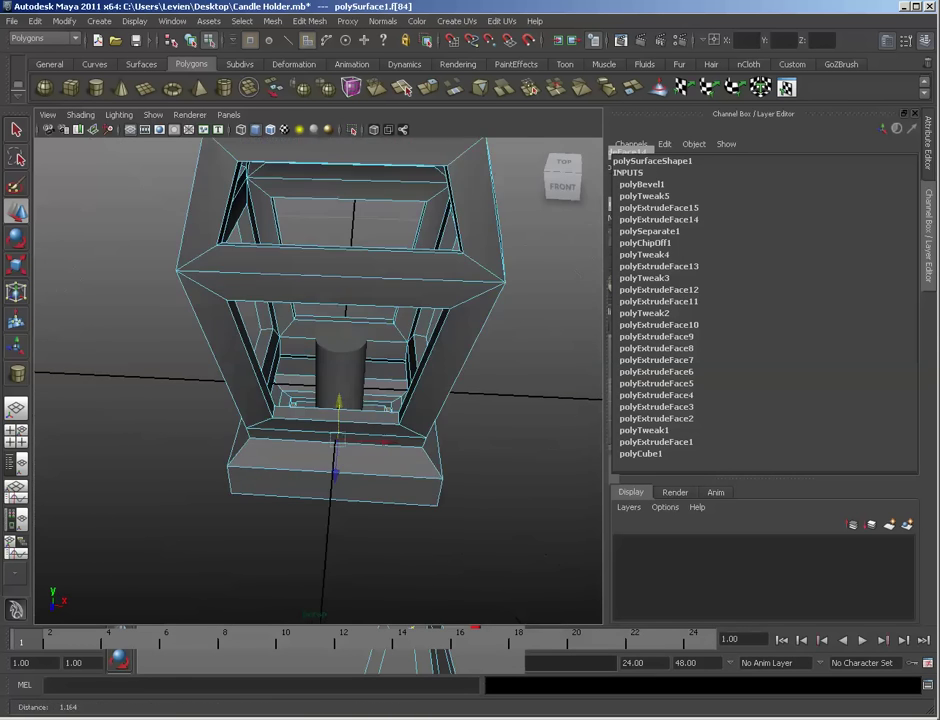
{"action": "scroll", "coordinate": [320, 400], "scroll_direction": "up", "scroll_amount": 5}
{"action": "left_click_drag", "start_coordinate": [320, 400], "coordinate": [288, 505], "text": "alt"}
{"action": "mouse_move", "coordinate": [288, 505]}
{"action": "right_mouse_down", "text": "alt"}
{"action": "mouse_move", "coordinate": [400, 505]}
{"action": "mouse_move", "coordinate": [295, 500]}
{"action": "right_mouse_up", "text": "alt"}
{"action": "left_click", "coordinate": [295, 498]}
{"action": "left_click_drag", "start_coordinate": [376, 486], "coordinate": [350, 463]}
{"action": "key", "text": "r"}
{"action": "key", "text": "w"}
{"action": "right_click_drag", "start_coordinate": [350, 460], "coordinate": [288, 383], "text": "alt"}
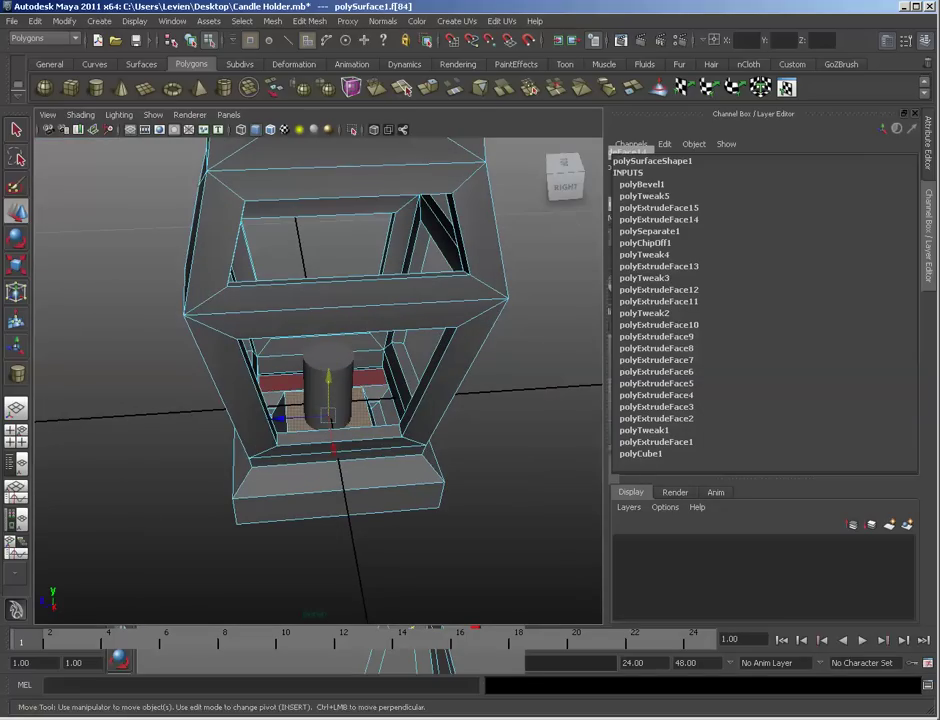
Step: Return to object mode and raise the candle cylinder to a Y translation of about 0.078, resting on the floor
{"action": "key", "text": "F8"}
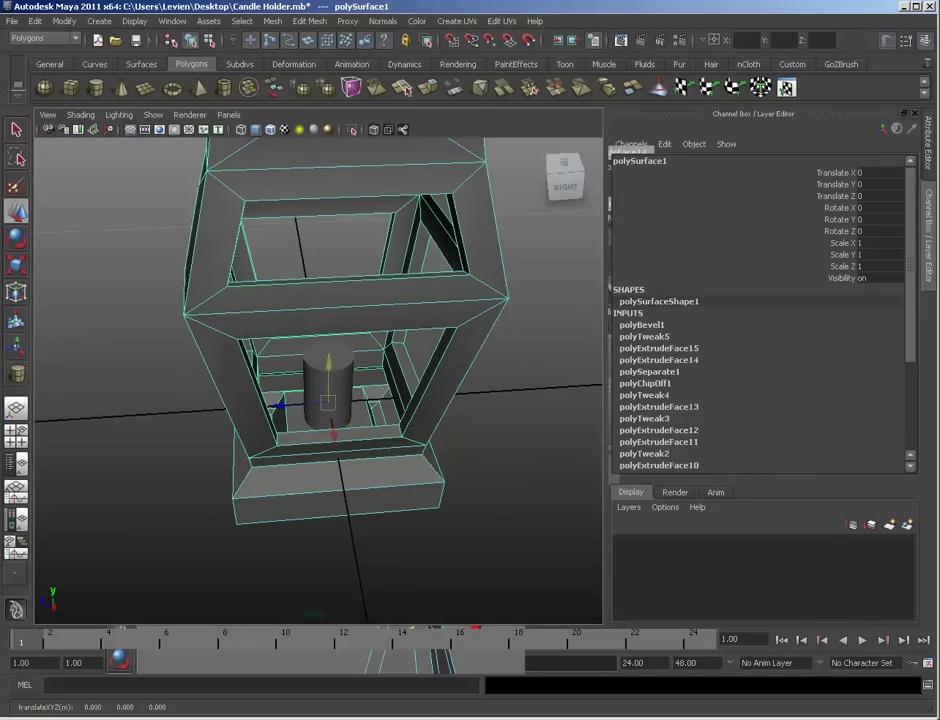
{"action": "left_click", "coordinate": [490, 470]}
{"action": "left_click", "coordinate": [329, 385]}
{"action": "left_click_drag", "start_coordinate": [335, 390], "coordinate": [245, 345], "text": "alt"}
{"action": "left_click_drag", "start_coordinate": [321, 347], "coordinate": [321, 302]}
{"action": "left_click_drag", "start_coordinate": [321, 305], "coordinate": [308, 365], "text": "alt"}
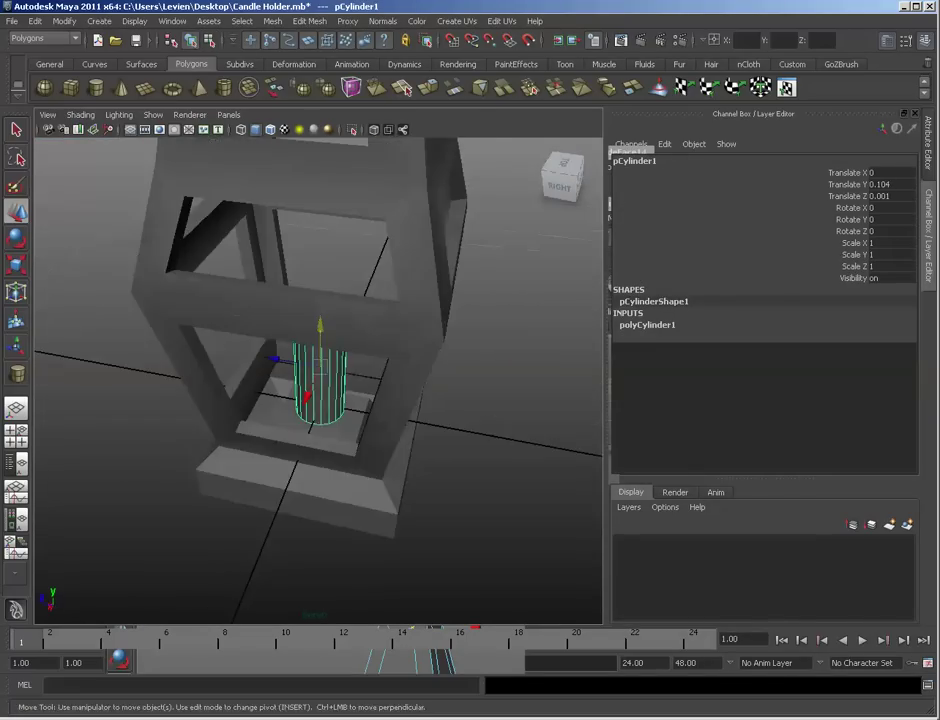
{"action": "scroll", "coordinate": [318, 380], "scroll_direction": "up", "scroll_amount": 4}
{"action": "left_click_drag", "start_coordinate": [321, 318], "coordinate": [321, 335]}
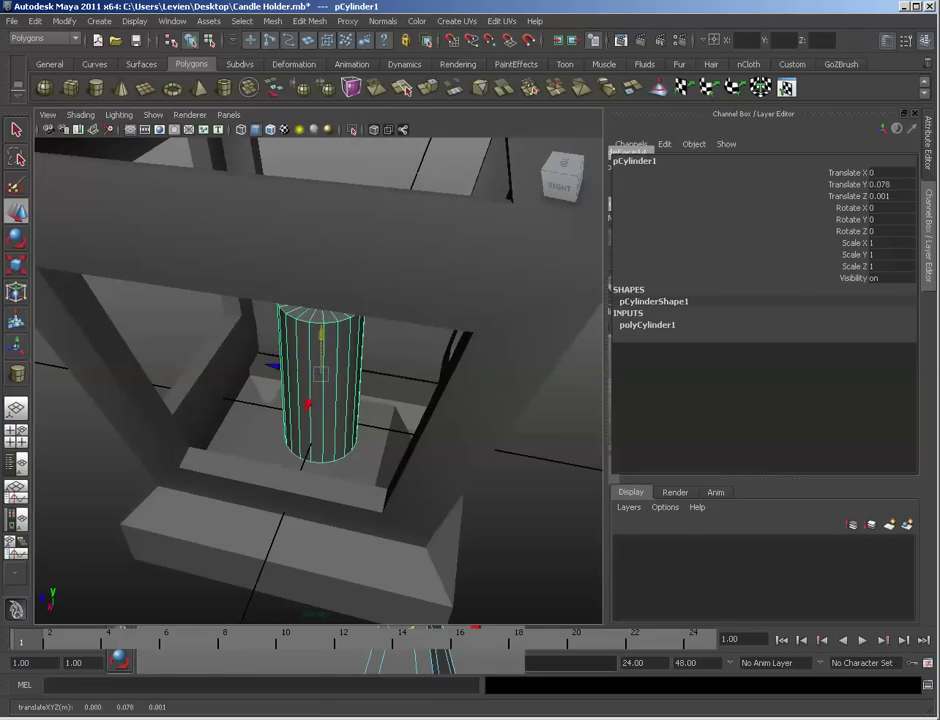
Step: Select the holder frame and pick a first edge at the corner of its inner floor
{"action": "left_click", "coordinate": [390, 440]}
{"action": "scroll", "coordinate": [320, 385], "scroll_direction": "up", "scroll_amount": 8}
{"action": "left_click_drag", "start_coordinate": [318, 385], "coordinate": [326, 366], "text": "alt"}
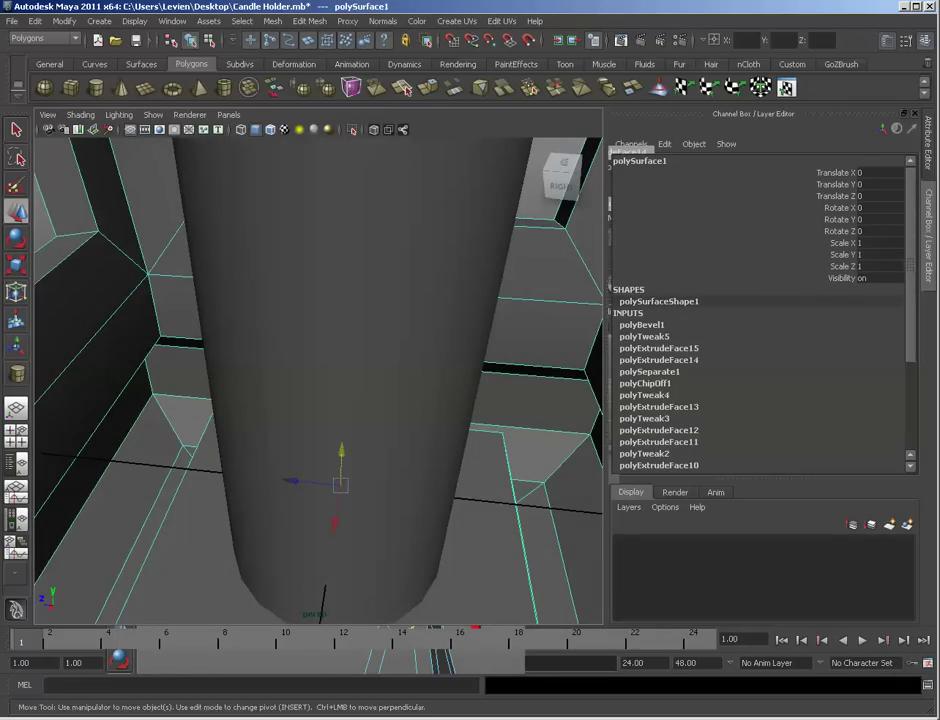
{"action": "key", "text": "F11"}
{"action": "scroll", "coordinate": [320, 385], "scroll_direction": "up", "scroll_amount": 5}
{"action": "key", "text": "F10"}
{"action": "left_click_drag", "start_coordinate": [318, 382], "coordinate": [378, 462], "text": "alt"}
{"action": "left_click", "coordinate": [158, 505]}
Step: Add the edges at the other corners of the inner floor to the selection
{"action": "left_click_drag", "start_coordinate": [158, 505], "coordinate": [400, 490], "text": "alt"}
{"action": "middle_click_drag", "start_coordinate": [400, 490], "coordinate": [590, 400], "text": "alt"}
{"action": "left_click", "coordinate": [350, 524], "text": "shift"}
{"action": "left_click_drag", "start_coordinate": [350, 524], "coordinate": [590, 500], "text": "alt"}
{"action": "middle_click_drag", "start_coordinate": [300, 500], "coordinate": [570, 380], "text": "alt"}
{"action": "left_click", "coordinate": [388, 400], "text": "shift"}
{"action": "left_click_drag", "start_coordinate": [388, 400], "coordinate": [560, 440], "text": "alt"}
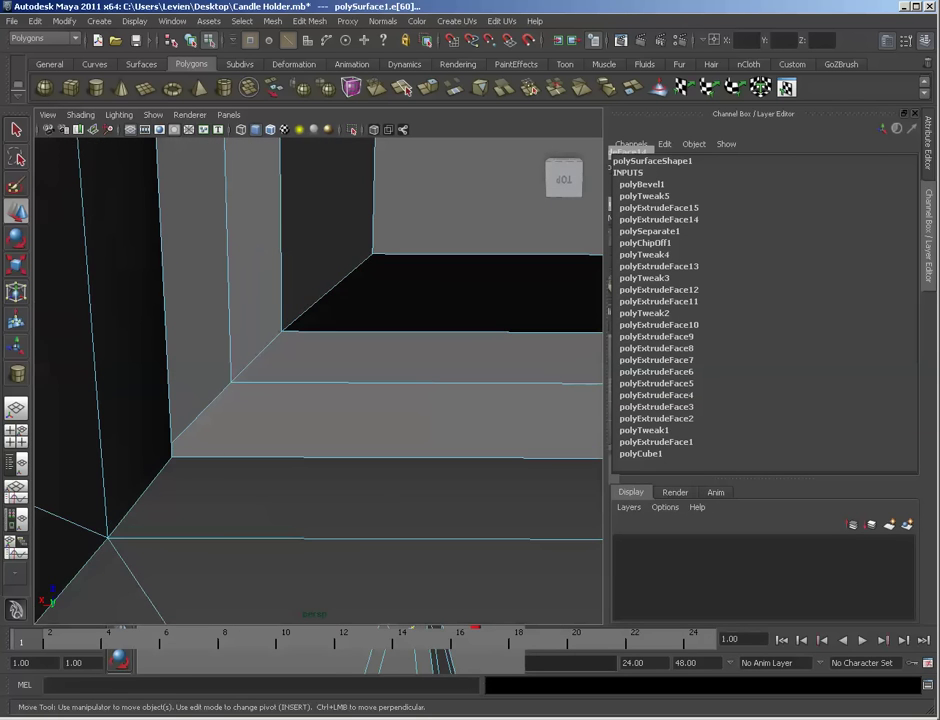
{"action": "left_click", "coordinate": [326, 293], "text": "shift"}
Step: Bevel the selected corner edges of the holder's inner floor and adjust the bevel offset
{"action": "left_click_drag", "start_coordinate": [326, 293], "coordinate": [335, 240], "text": "alt"}
{"action": "right_click_drag", "start_coordinate": [335, 240], "coordinate": [200, 260], "text": "alt"}
{"action": "left_click_drag", "start_coordinate": [330, 400], "coordinate": [318, 200], "text": "alt"}
{"action": "left_click_drag", "start_coordinate": [320, 250], "coordinate": [330, 420], "text": "alt"}
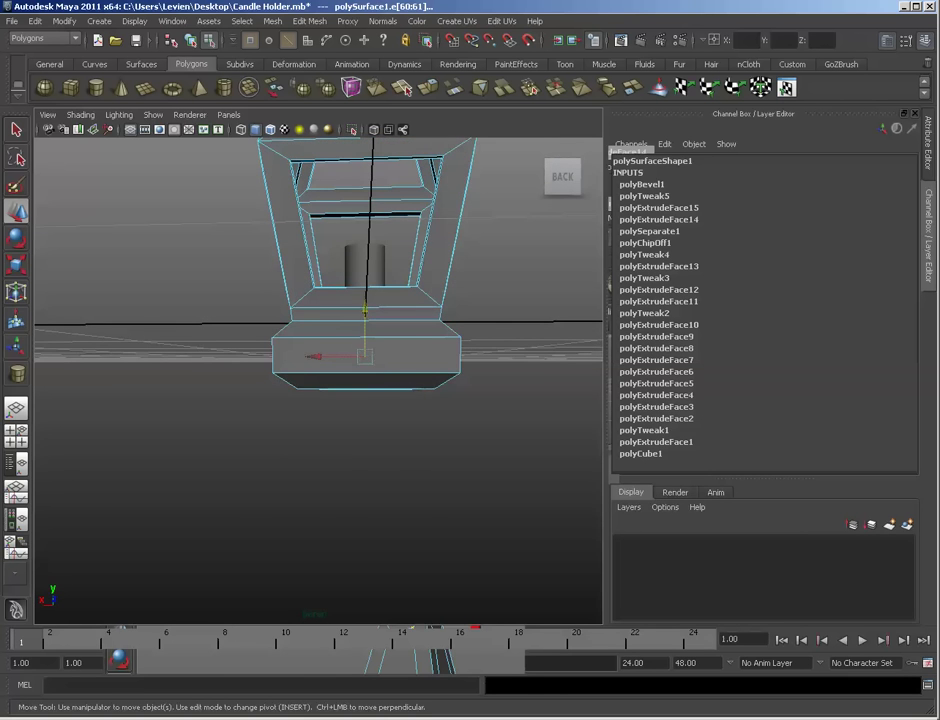
{"action": "left_click_drag", "start_coordinate": [330, 330], "coordinate": [350, 430], "text": "alt"}
{"action": "mouse_move", "coordinate": [350, 430]}
{"action": "right_mouse_down", "text": "alt"}
{"action": "mouse_move", "coordinate": [550, 415]}
{"action": "mouse_move", "coordinate": [350, 410]}
{"action": "right_mouse_up", "text": "alt"}
{"action": "left_click_drag", "start_coordinate": [350, 410], "coordinate": [325, 400], "text": "alt"}
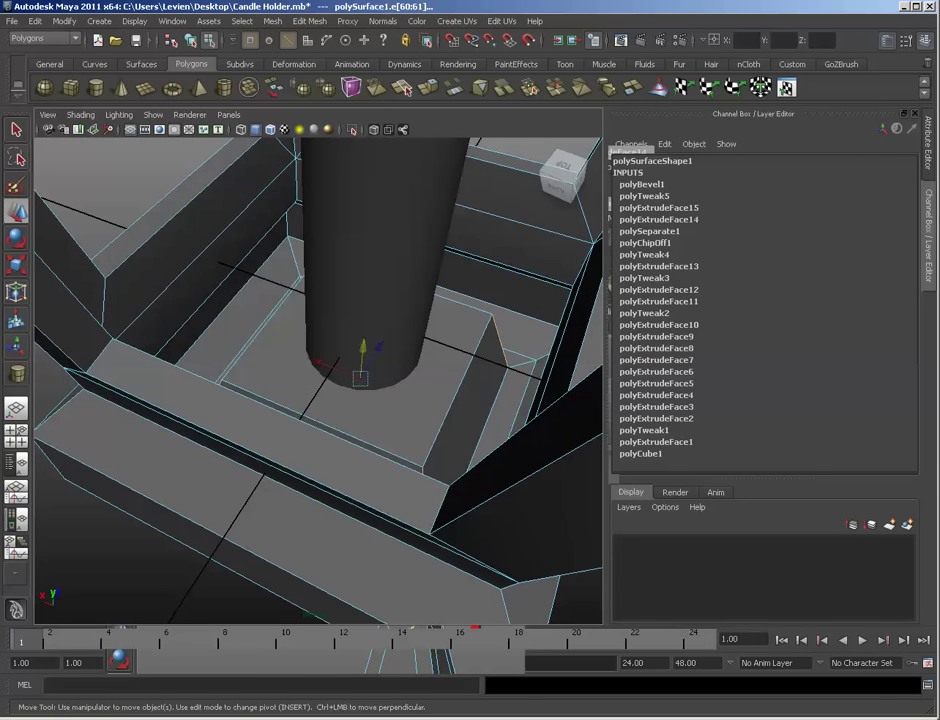
{"action": "left_click", "coordinate": [310, 21]}
{"action": "left_click", "coordinate": [315, 430]}
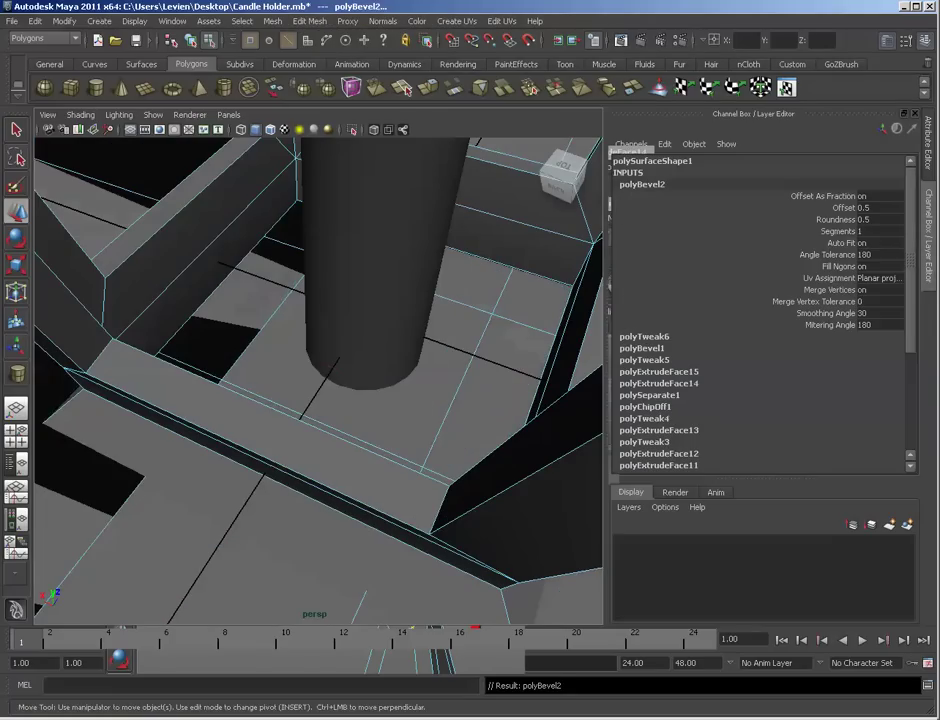
{"action": "left_click", "coordinate": [844, 208]}
{"action": "middle_click_drag", "start_coordinate": [480, 330], "coordinate": [430, 330]}
Step: Select the inner floor face beneath the candle and extrude it inward at a local scale of 0.8
{"action": "left_click_drag", "start_coordinate": [320, 360], "coordinate": [340, 370], "text": "alt"}
{"action": "mouse_move", "coordinate": [340, 370]}
{"action": "right_mouse_down", "text": "alt"}
{"action": "mouse_move", "coordinate": [440, 370]}
{"action": "mouse_move", "coordinate": [330, 370]}
{"action": "mouse_move", "coordinate": [340, 370]}
{"action": "right_mouse_up", "text": "alt"}
{"action": "left_click_drag", "start_coordinate": [340, 370], "coordinate": [315, 368], "text": "alt"}
{"action": "right_click_drag", "start_coordinate": [350, 370], "coordinate": [270, 370], "text": "alt"}
{"action": "left_click_drag", "start_coordinate": [400, 370], "coordinate": [225, 345], "text": "alt"}
{"action": "key", "text": "F11"}
{"action": "left_click", "coordinate": [330, 352]}
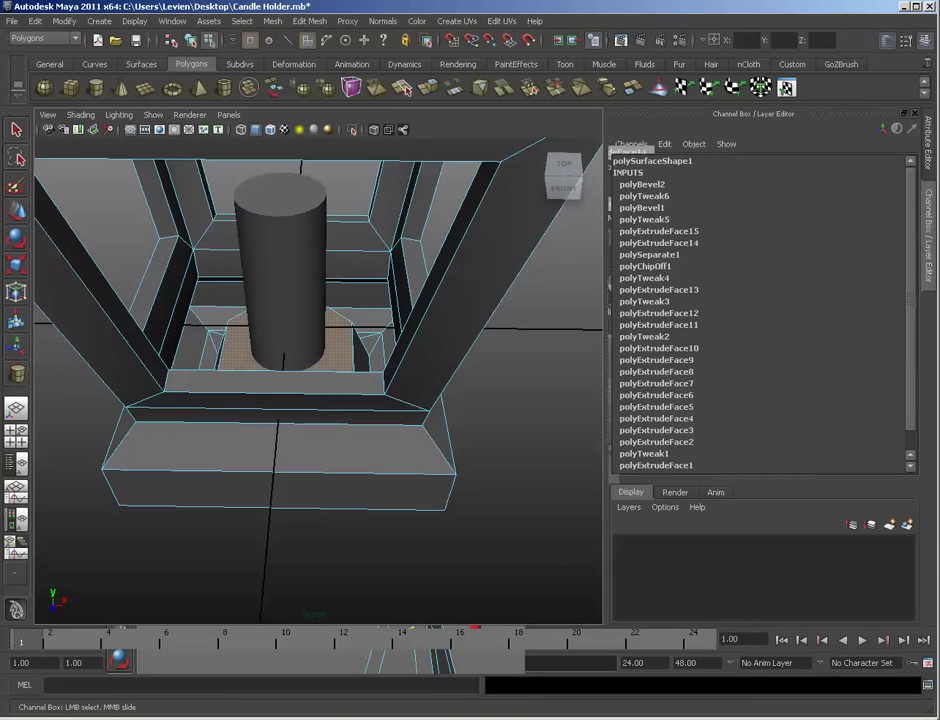
{"action": "left_click", "coordinate": [309, 21]}
{"action": "left_click", "coordinate": [340, 57]}
{"action": "left_click", "coordinate": [285, 293]}
{"action": "left_click_drag", "start_coordinate": [287, 347], "coordinate": [270, 347]}
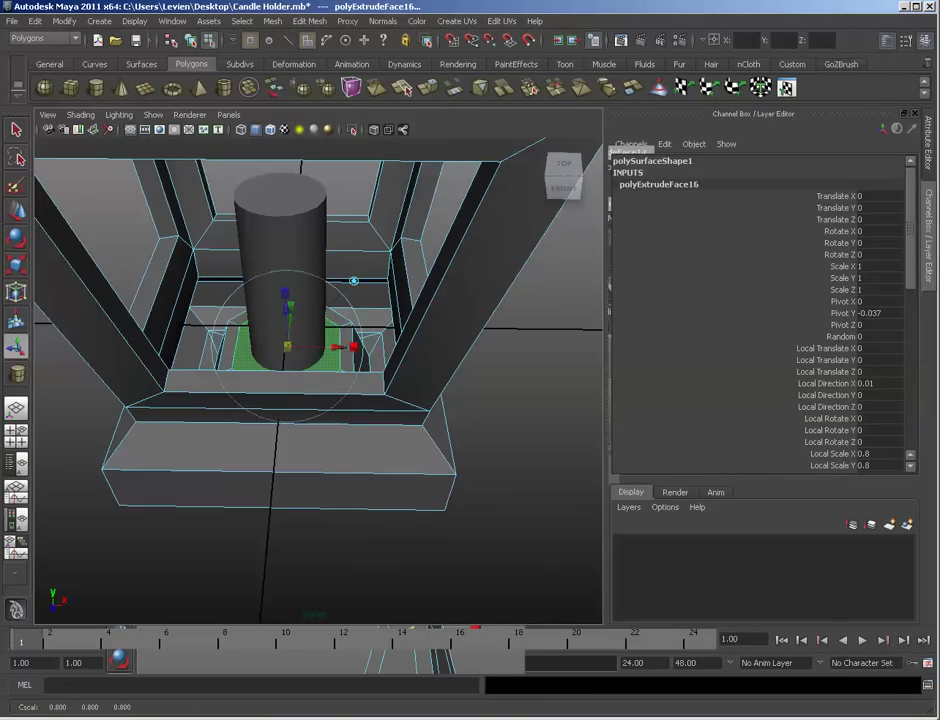
Step: Extrude the inset floor face again, sinking and shrinking it to form a tapered recess under the candle
{"action": "key", "text": "f"}
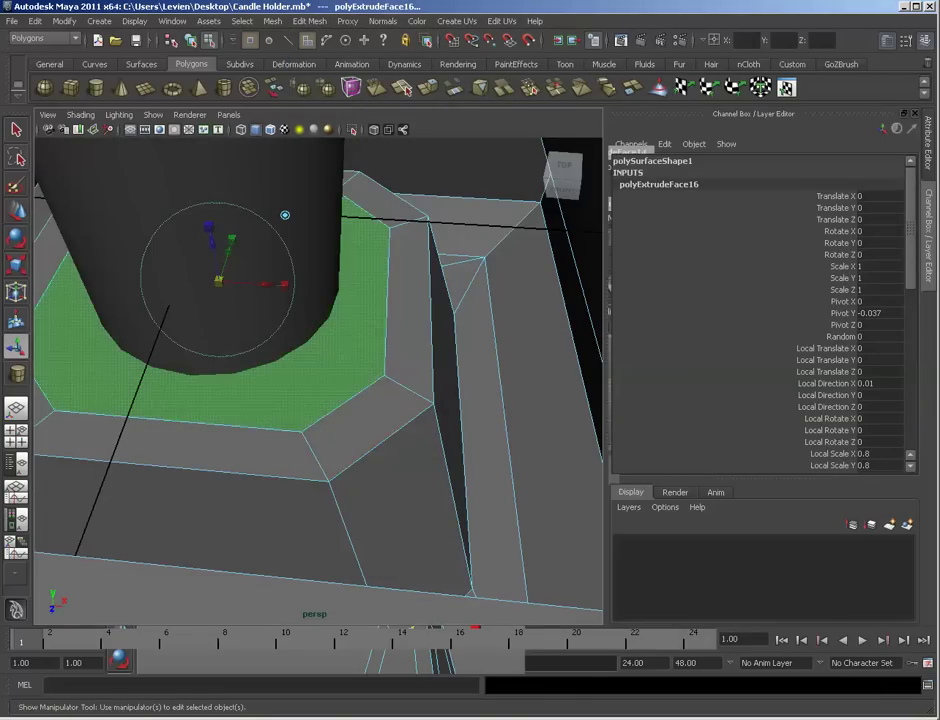
{"action": "key", "text": "g"}
{"action": "left_click_drag", "start_coordinate": [208, 228], "coordinate": [226, 310]}
{"action": "left_click", "coordinate": [225, 311]}
{"action": "left_click_drag", "start_coordinate": [233, 357], "coordinate": [192, 357]}
{"action": "key", "text": "w"}
{"action": "scroll", "coordinate": [285, 370], "scroll_direction": "down", "scroll_amount": 6}
Step: Return to object mode and lower the candle cylinder into the recess, to a Y translation of about 0.041
{"action": "left_click_drag", "start_coordinate": [296, 380], "coordinate": [290, 306], "text": "alt"}
{"action": "key", "text": "F8"}
{"action": "left_click", "coordinate": [288, 290]}
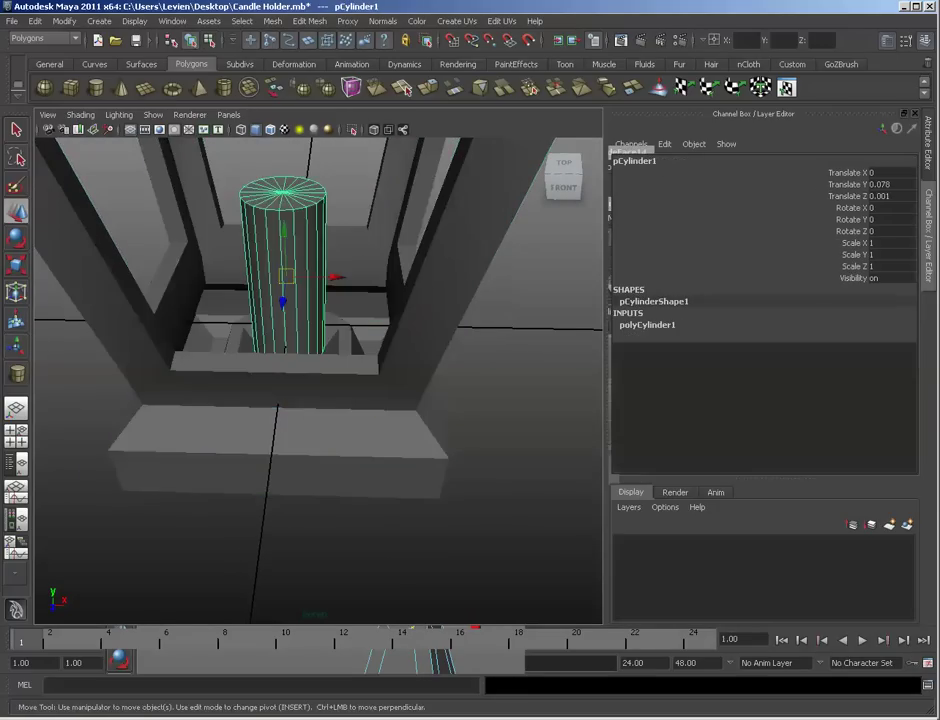
{"action": "left_click_drag", "start_coordinate": [284, 232], "coordinate": [284, 260]}
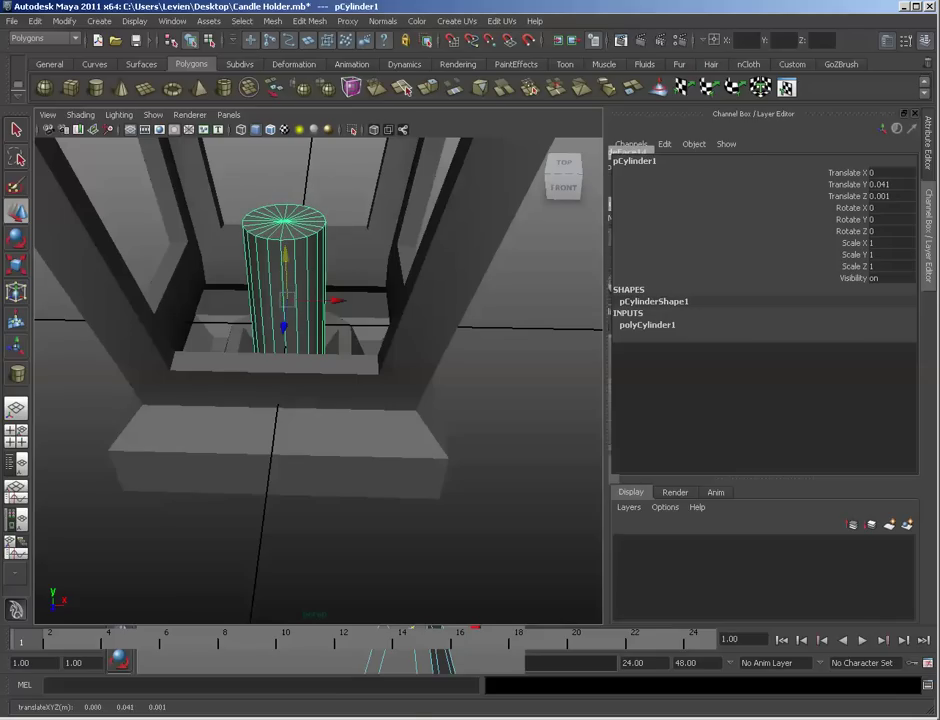
Step: Set the candle cylinder's axis subdivisions to 8 and height subdivisions to 3
{"action": "left_click", "coordinate": [647, 325]}
{"action": "left_click", "coordinate": [880, 383]}
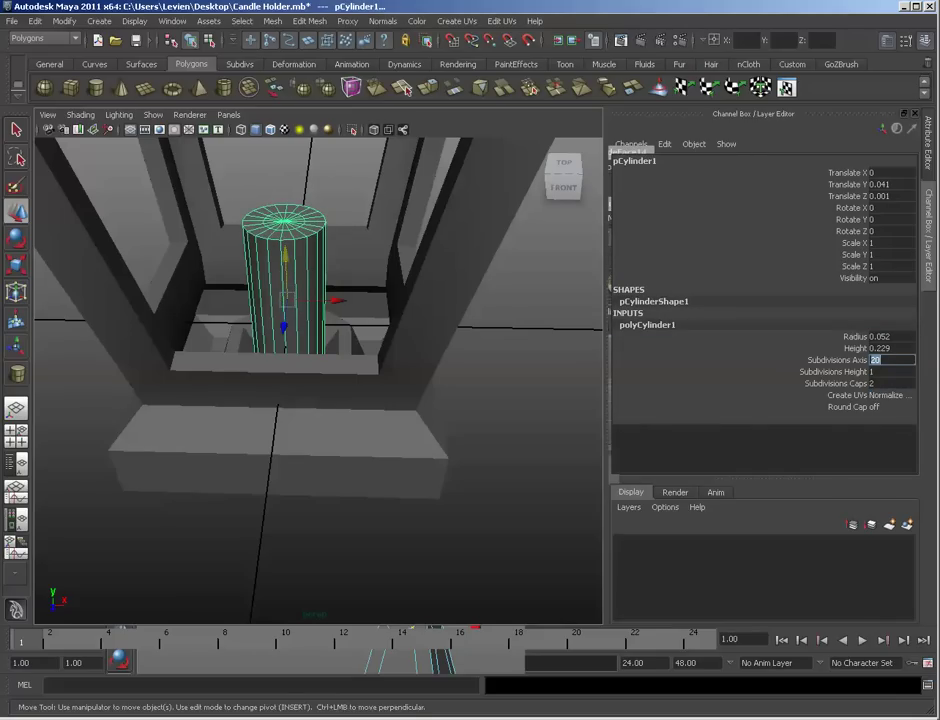
{"action": "type", "text": "8"}
{"action": "key", "text": "Return"}
{"action": "left_click", "coordinate": [890, 372]}
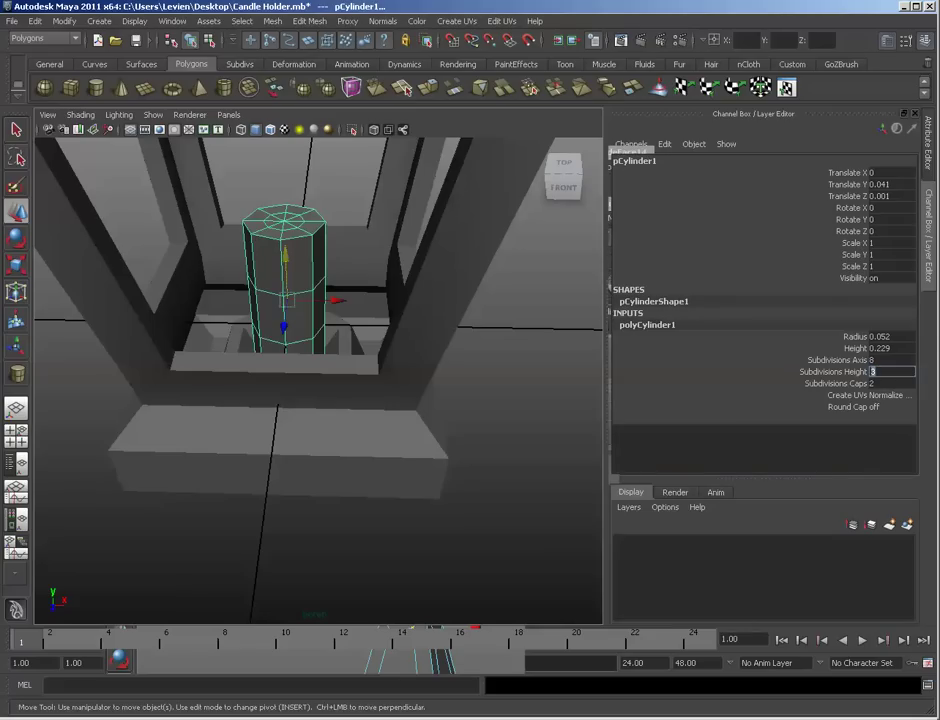
{"action": "key", "text": "Return"}
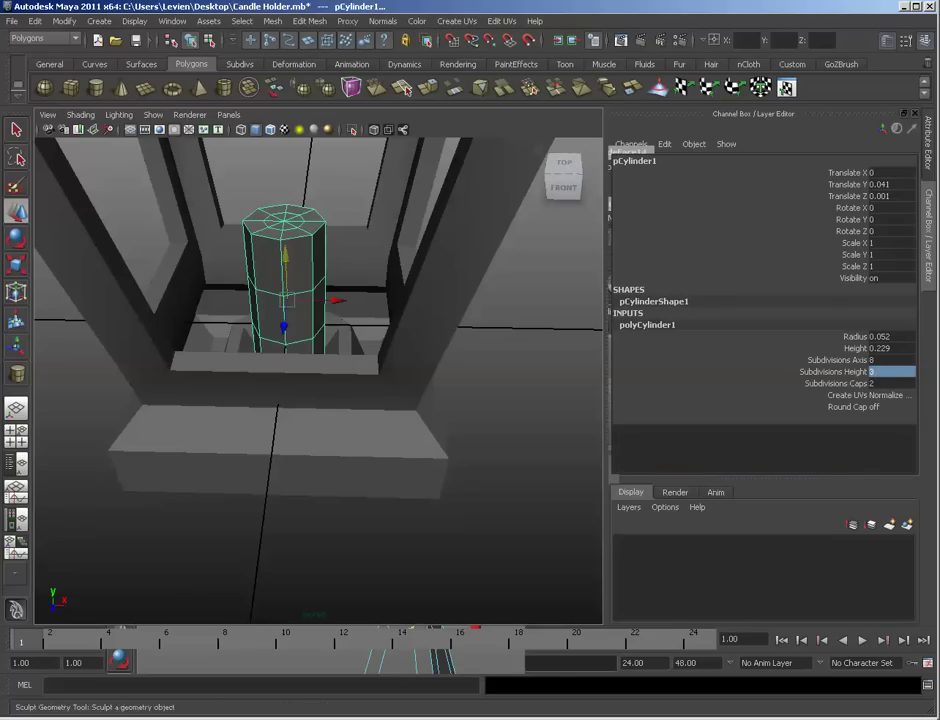
Step: Set the Sculpt Geometry Tool to Push with a maximum displacement of 0.0442, undo the trial stroke and save the scene
{"action": "left_click", "coordinate": [658, 88]}
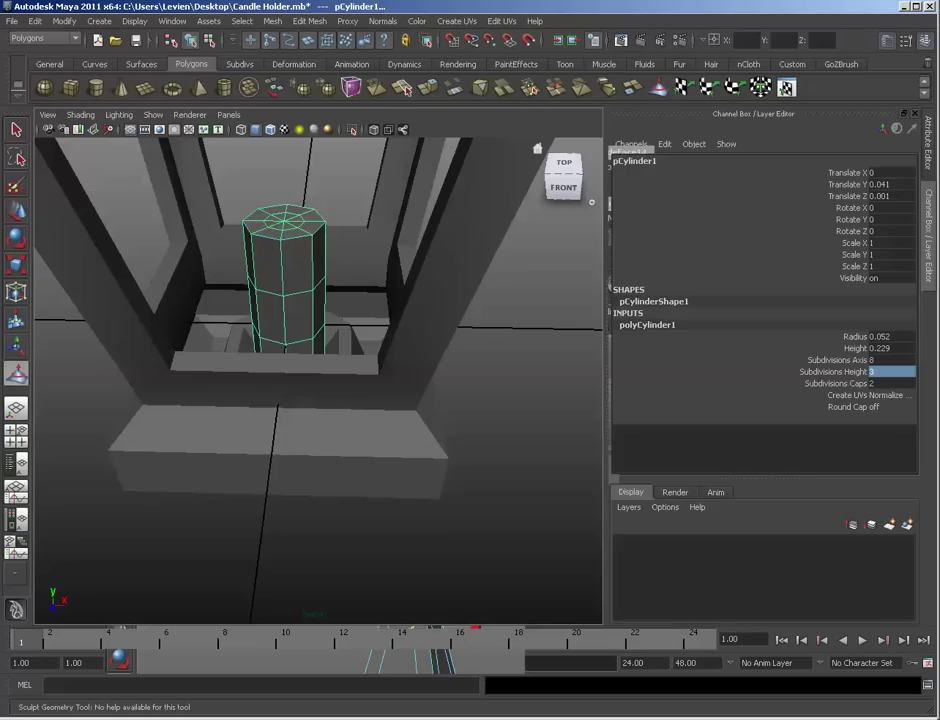
{"action": "double_click", "coordinate": [658, 88]}
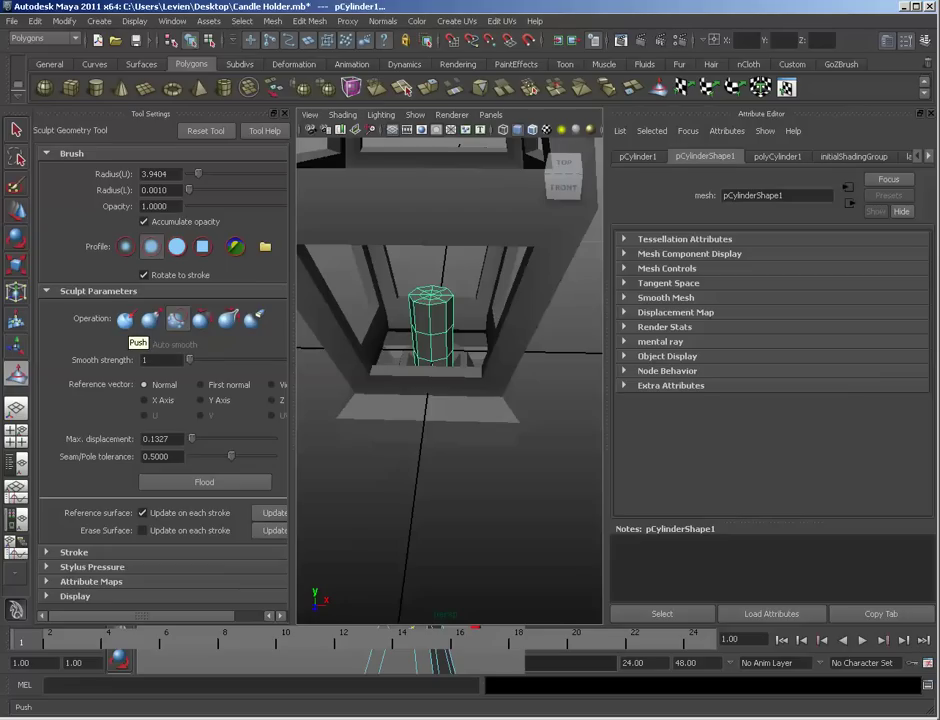
{"action": "left_click", "coordinate": [125, 320]}
{"action": "scroll", "coordinate": [415, 299], "scroll_direction": "up", "scroll_amount": 5}
{"action": "middle_click_drag", "start_coordinate": [434, 284], "coordinate": [503, 436], "text": "alt"}
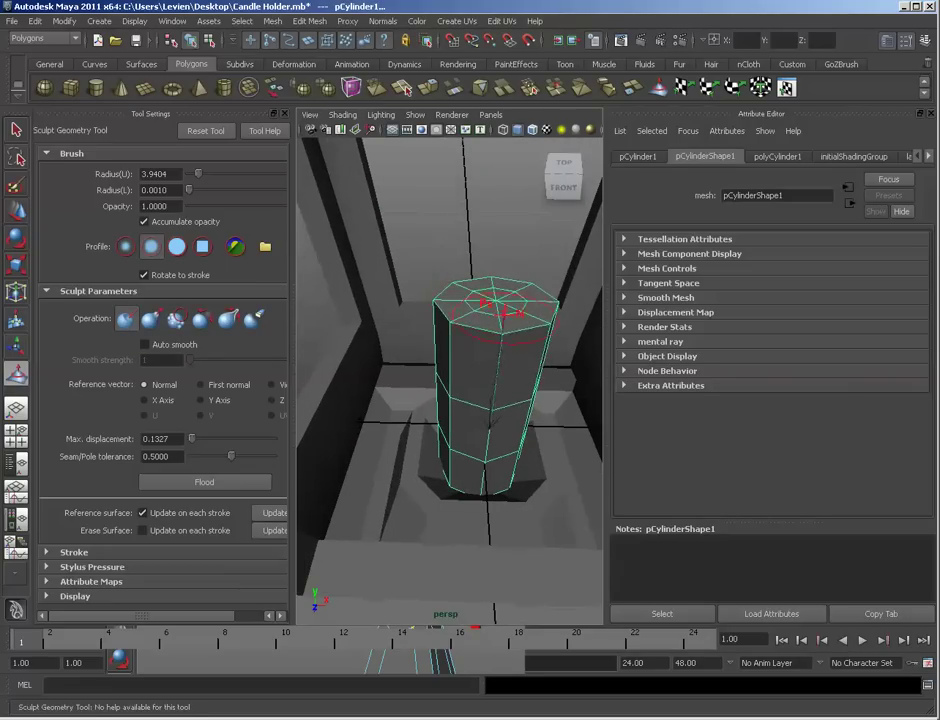
{"action": "key", "text": "ctrl+z"}
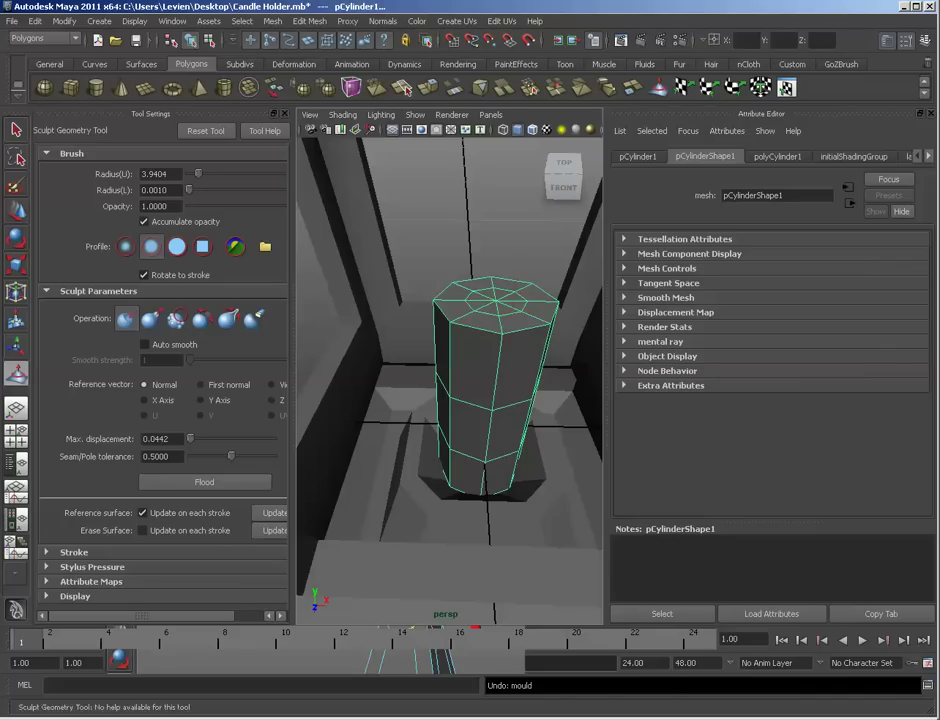
{"action": "key", "text": "ctrl+s"}
{"action": "key", "text": "q"}
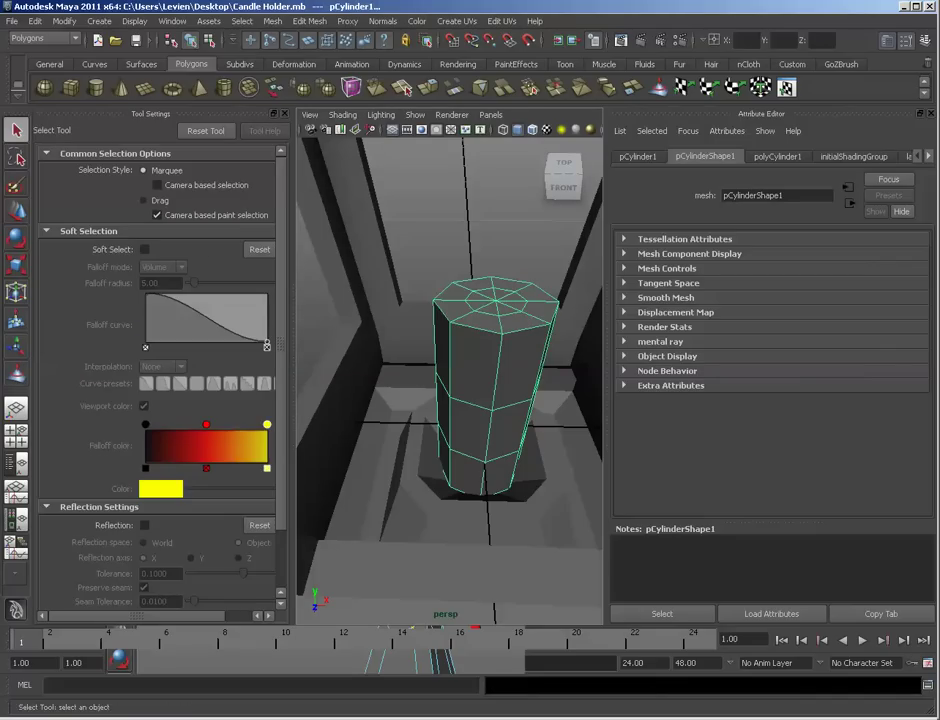
Step: Push in the candle's top rim with the Sculpt Geometry Tool, undoing a stroke
{"action": "left_click", "coordinate": [15, 373]}
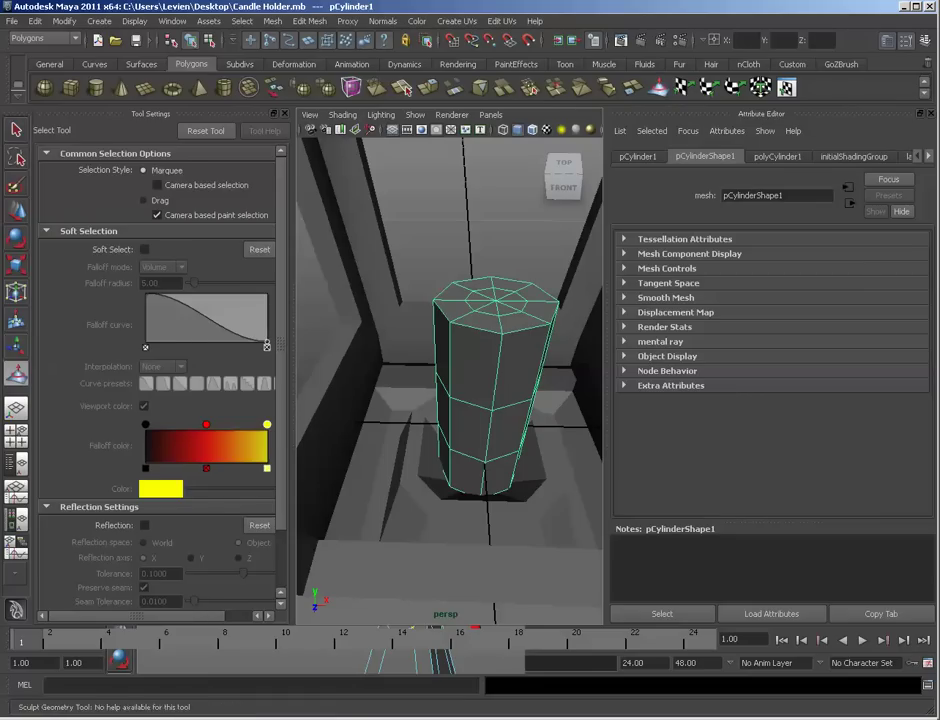
{"action": "left_click_drag", "start_coordinate": [526, 326], "coordinate": [508, 328]}
{"action": "left_click_drag", "start_coordinate": [468, 284], "coordinate": [472, 300]}
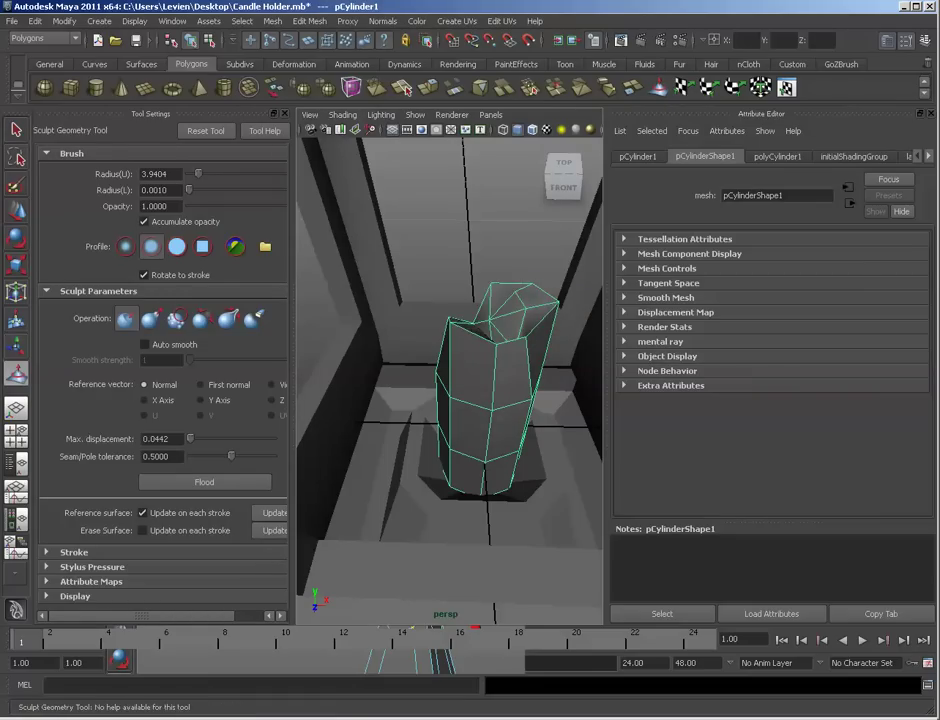
{"action": "key", "text": "ctrl+z"}
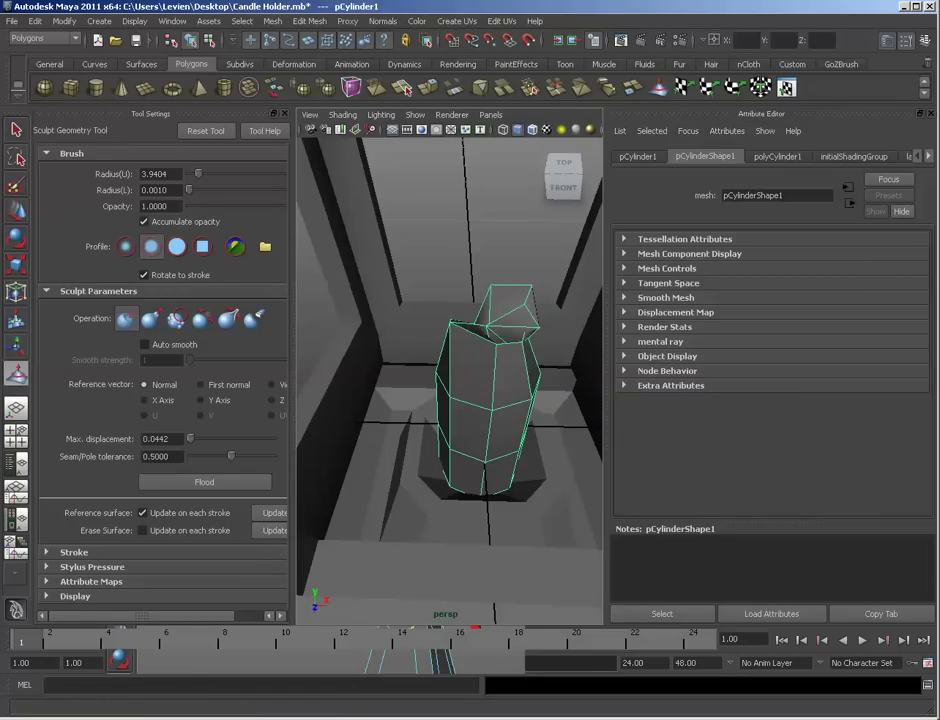
Step: Undo the latest push stroke and smooth out the candle's distorted top with the Relax operation
{"action": "left_click", "coordinate": [229, 318]}
{"action": "key", "text": "ctrl+z"}
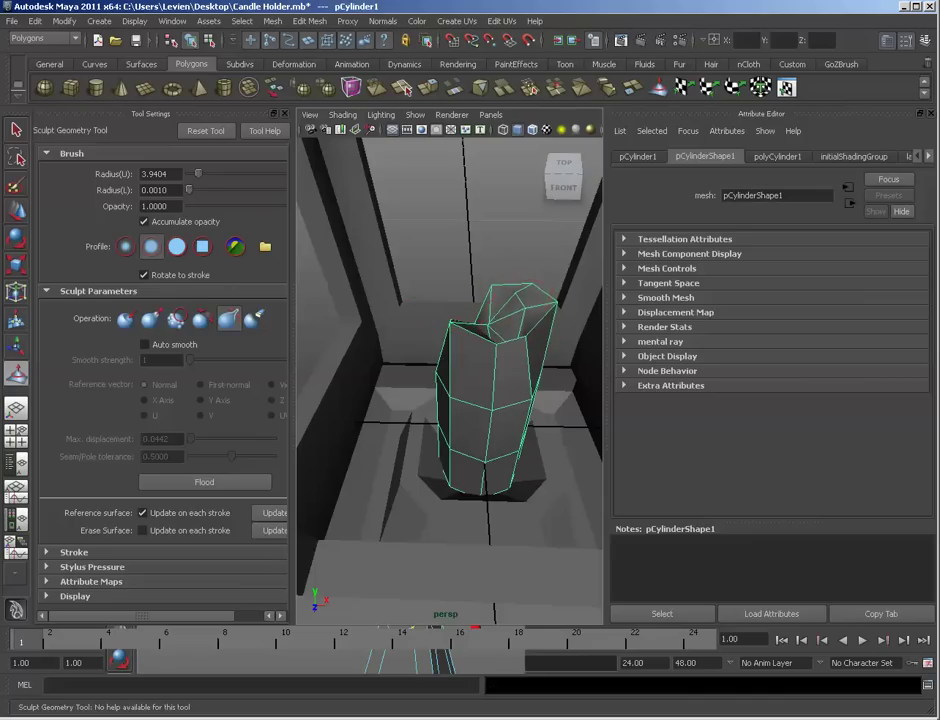
{"action": "left_click", "coordinate": [203, 318]}
{"action": "left_click_drag", "start_coordinate": [520, 305], "coordinate": [446, 352]}
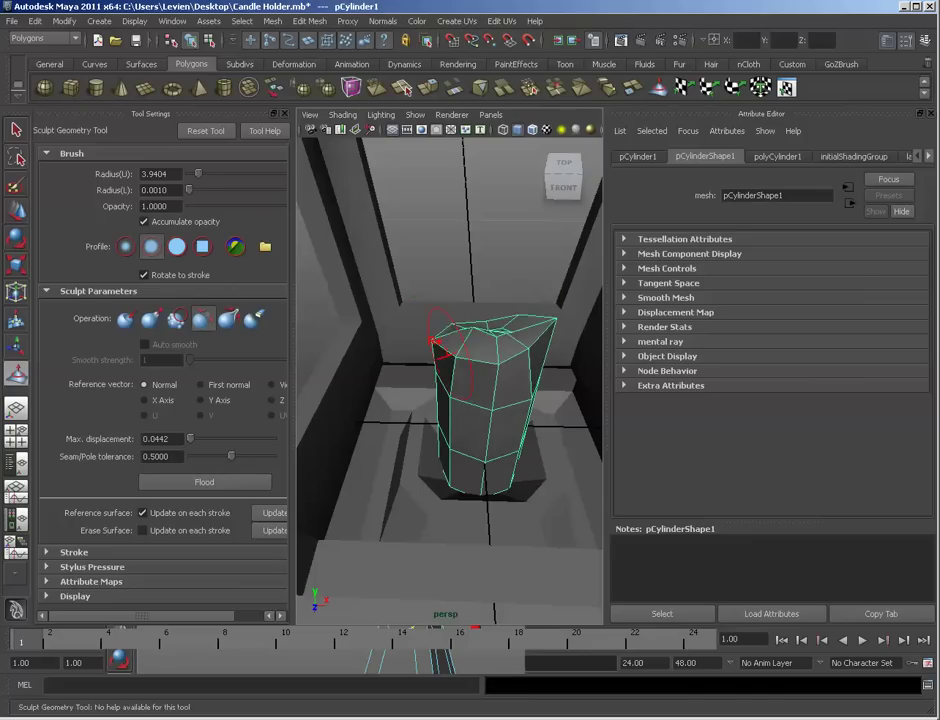
Step: Switch sculpting to the Pull operation and reshape the candle's upper part into an uneven, melted form, undoing an unwanted stroke
{"action": "mouse_move", "coordinate": [503, 360]}
{"action": "left_mouse_down", "text": "alt"}
{"action": "mouse_move", "coordinate": [435, 375]}
{"action": "mouse_move", "coordinate": [431, 428]}
{"action": "left_mouse_up", "text": "alt"}
{"action": "left_click", "coordinate": [151, 318]}
{"action": "mouse_move", "coordinate": [433, 425]}
{"action": "left_mouse_down", "text": "alt"}
{"action": "mouse_move", "coordinate": [496, 430]}
{"action": "mouse_move", "coordinate": [477, 503]}
{"action": "mouse_move", "coordinate": [652, 512]}
{"action": "left_mouse_up", "text": "alt"}
{"action": "key", "text": "ctrl+z"}
{"action": "mouse_move", "coordinate": [482, 382]}
{"action": "left_mouse_down"}
{"action": "mouse_move", "coordinate": [478, 404]}
{"action": "mouse_move", "coordinate": [548, 418]}
{"action": "mouse_move", "coordinate": [648, 415]}
{"action": "left_mouse_up"}
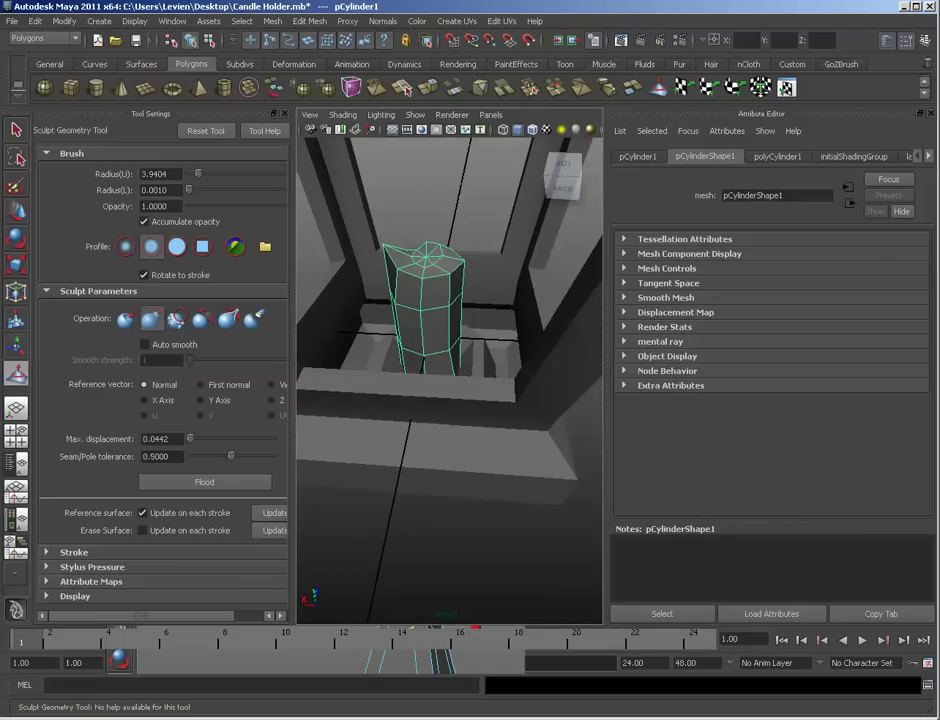
{"action": "mouse_move", "coordinate": [402, 360]}
{"action": "left_mouse_down"}
{"action": "mouse_move", "coordinate": [404, 335]}
{"action": "mouse_move", "coordinate": [438, 352]}
{"action": "mouse_move", "coordinate": [585, 360]}
{"action": "left_mouse_up"}
Step: Leave sculpting for the Move tool in face selection and close the tool settings
{"action": "key", "text": "w"}
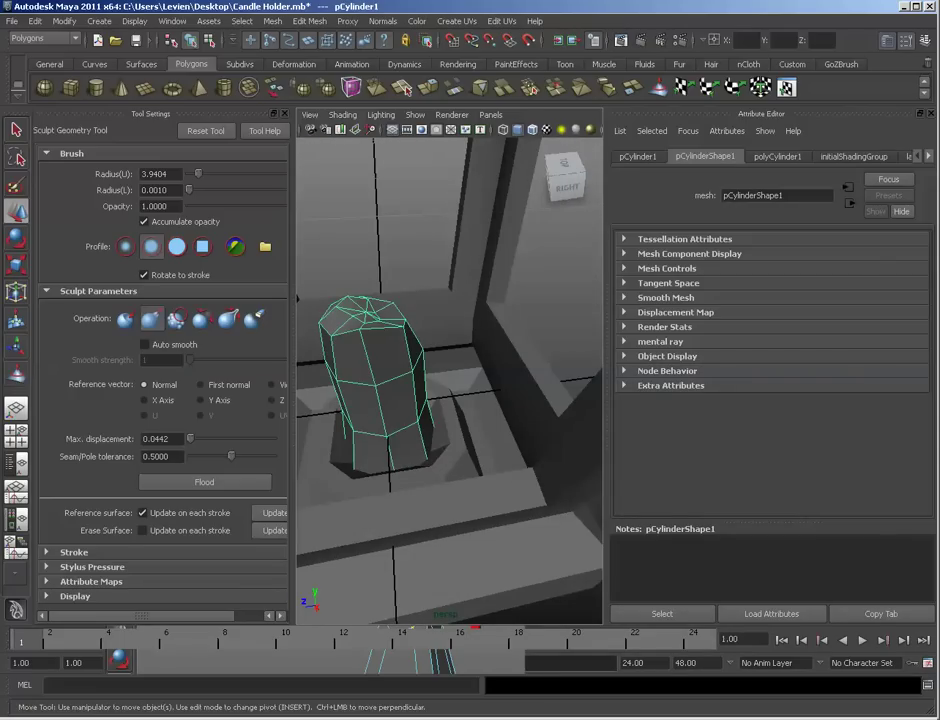
{"action": "key", "text": "F11"}
{"action": "left_click_drag", "start_coordinate": [450, 370], "coordinate": [444, 320], "text": "alt"}
{"action": "scroll", "coordinate": [444, 320], "scroll_direction": "down", "scroll_amount": 8}
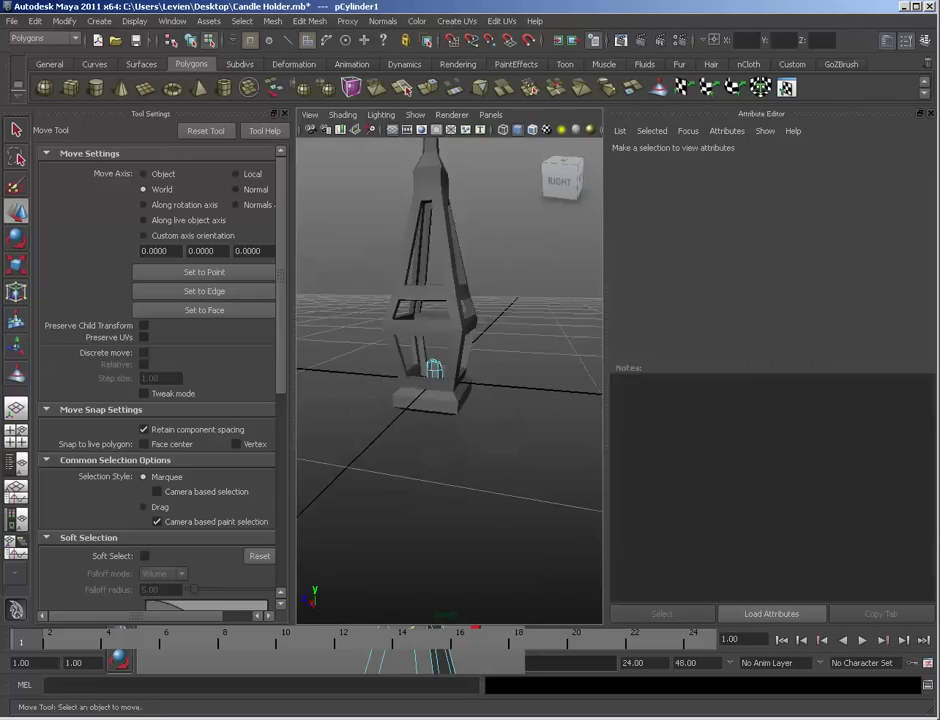
{"action": "middle_click_drag", "start_coordinate": [444, 320], "coordinate": [492, 380], "text": "alt"}
{"action": "left_click", "coordinate": [284, 113]}
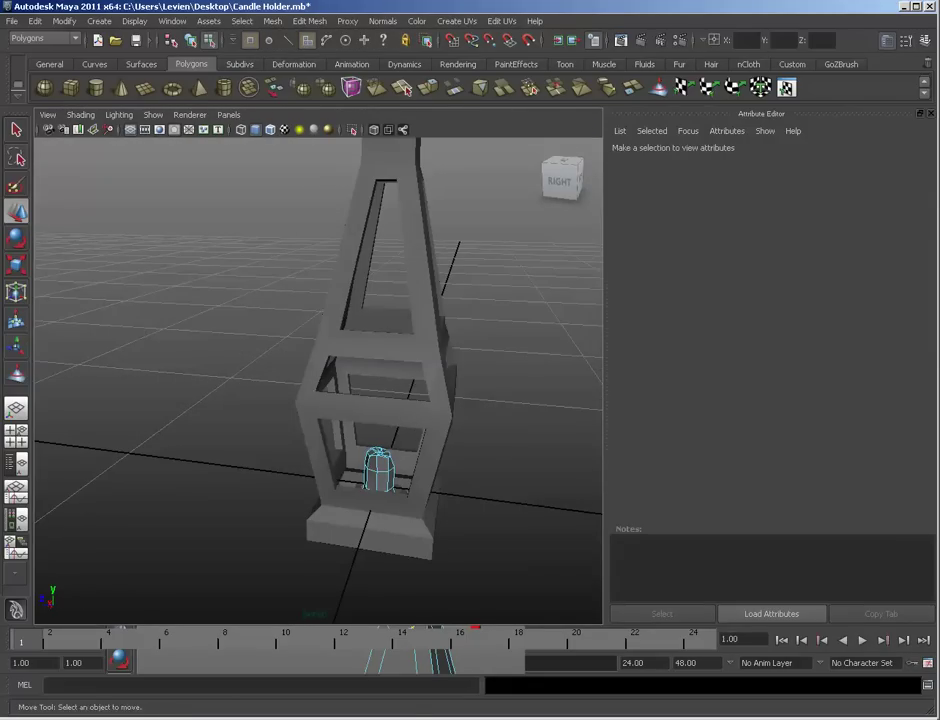
Step: Inspect the sculpted candle's top and its fit inside the holder from several sides and distances
{"action": "key", "text": "F8"}
{"action": "scroll", "coordinate": [318, 380], "scroll_direction": "up", "scroll_amount": 6}
{"action": "middle_click_drag", "start_coordinate": [390, 470], "coordinate": [320, 370], "text": "alt"}
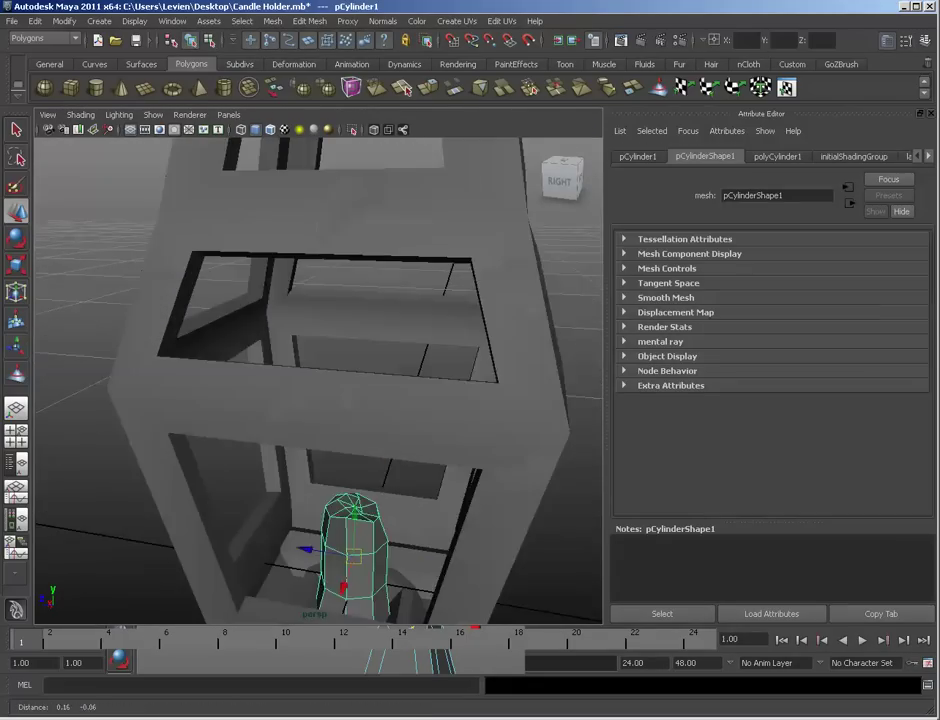
{"action": "scroll", "coordinate": [320, 370], "scroll_direction": "up", "scroll_amount": 5}
{"action": "scroll", "coordinate": [320, 370], "scroll_direction": "down", "scroll_amount": 6}
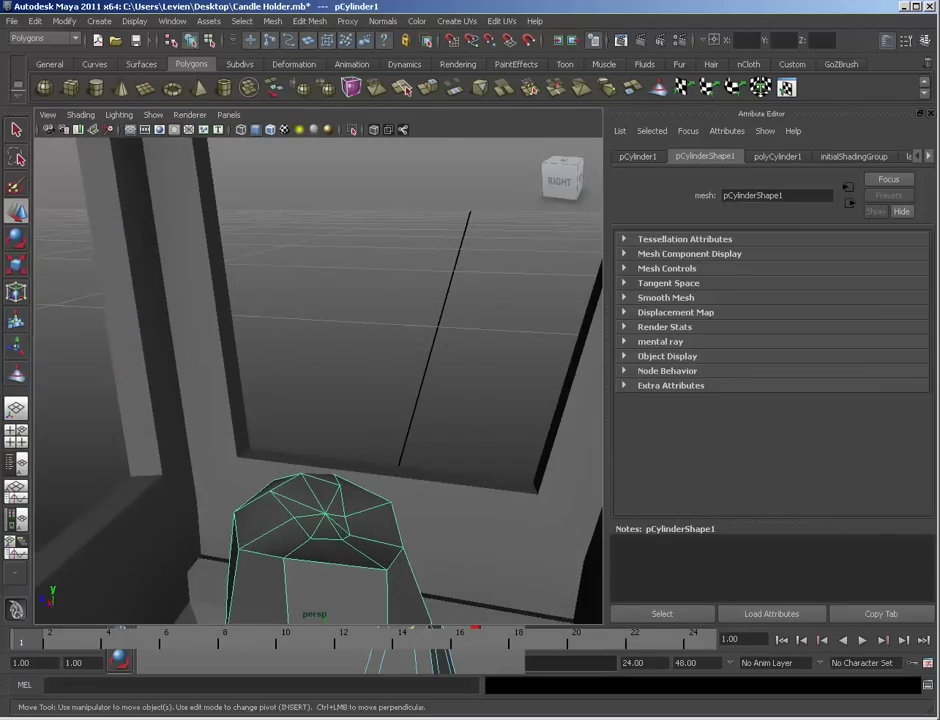
{"action": "key", "text": "F8"}
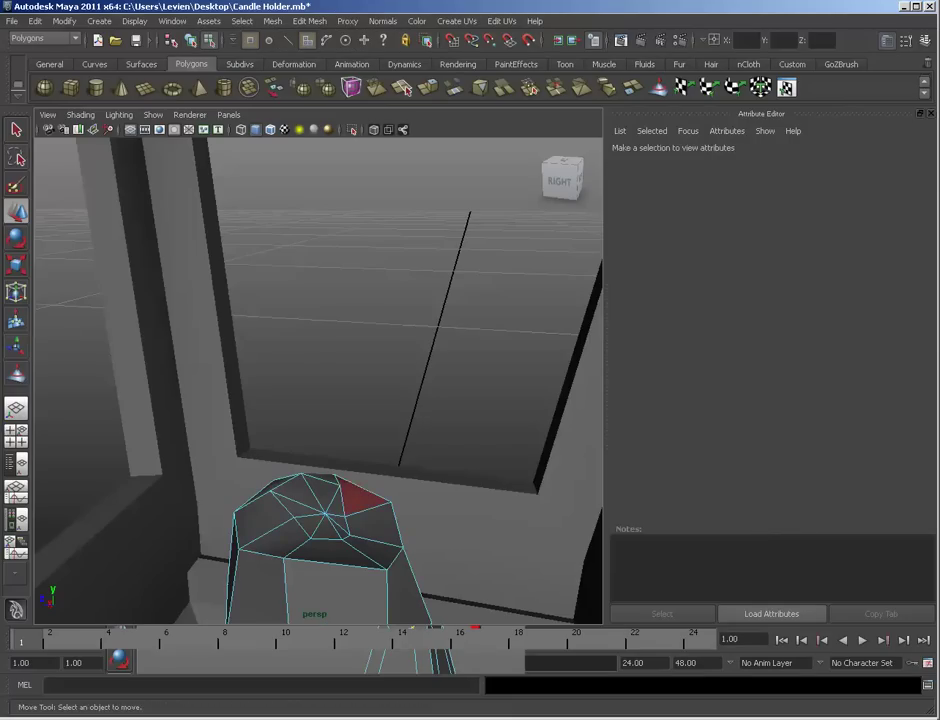
{"action": "right_click_drag", "start_coordinate": [365, 498], "coordinate": [250, 480], "text": "alt"}
{"action": "left_click_drag", "start_coordinate": [400, 440], "coordinate": [130, 380], "text": "alt"}
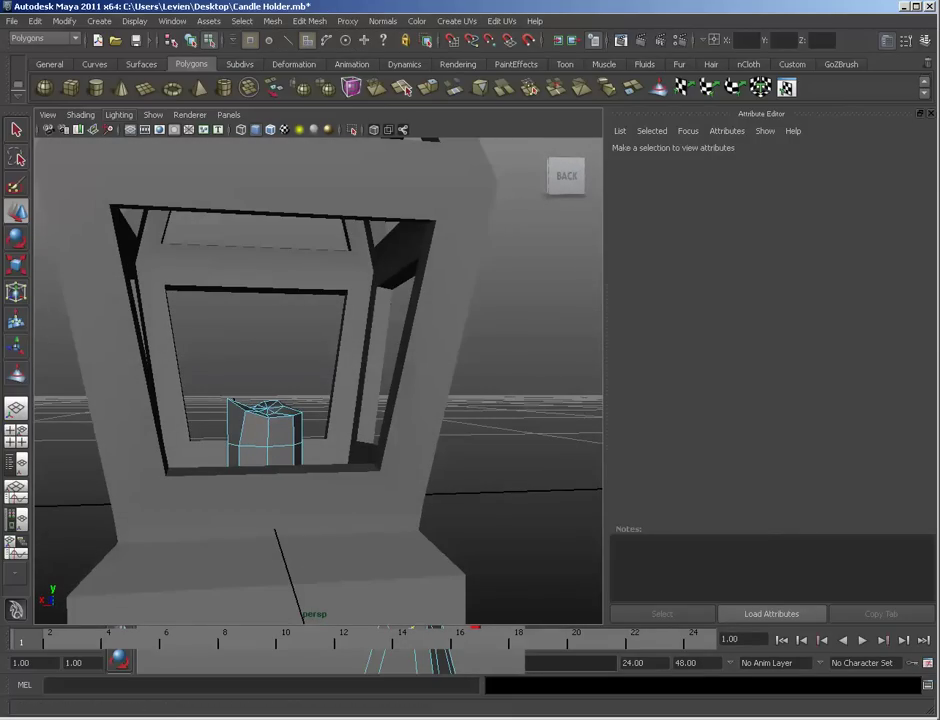
{"action": "middle_click_drag", "start_coordinate": [265, 400], "coordinate": [325, 450], "text": "alt"}
{"action": "right_click_drag", "start_coordinate": [325, 450], "coordinate": [200, 430], "text": "alt"}
{"action": "middle_click_drag", "start_coordinate": [300, 400], "coordinate": [345, 480], "text": "alt"}
{"action": "right_click_drag", "start_coordinate": [345, 480], "coordinate": [305, 475], "text": "alt"}
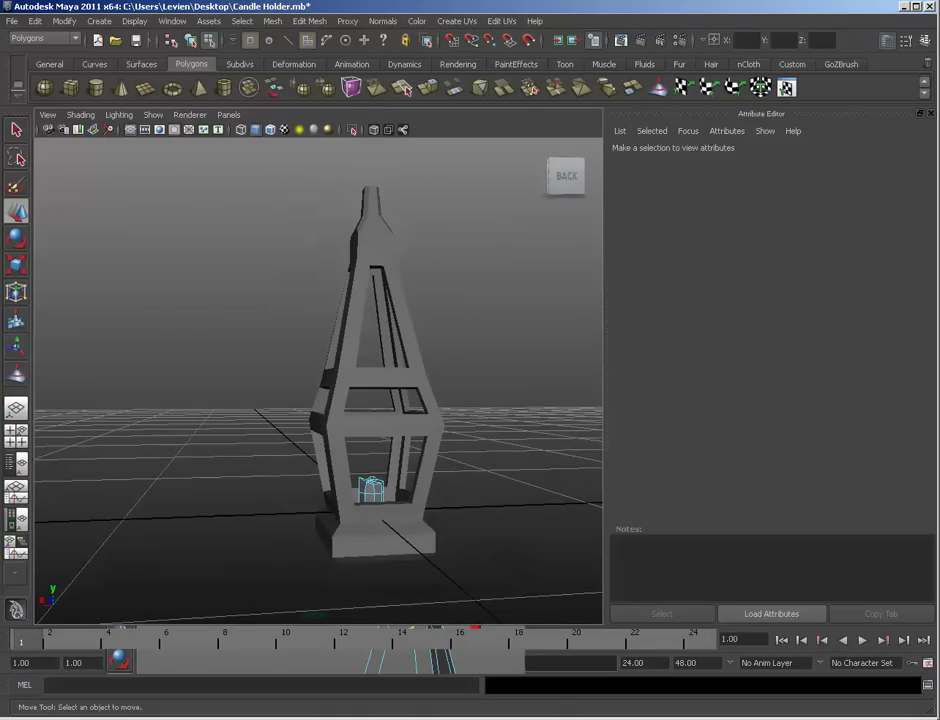
Step: Create a point light, raise it above the candle to Y 0.203, and display the scene with its lighting
{"action": "key", "text": "F8"}
{"action": "left_click", "coordinate": [250, 400]}
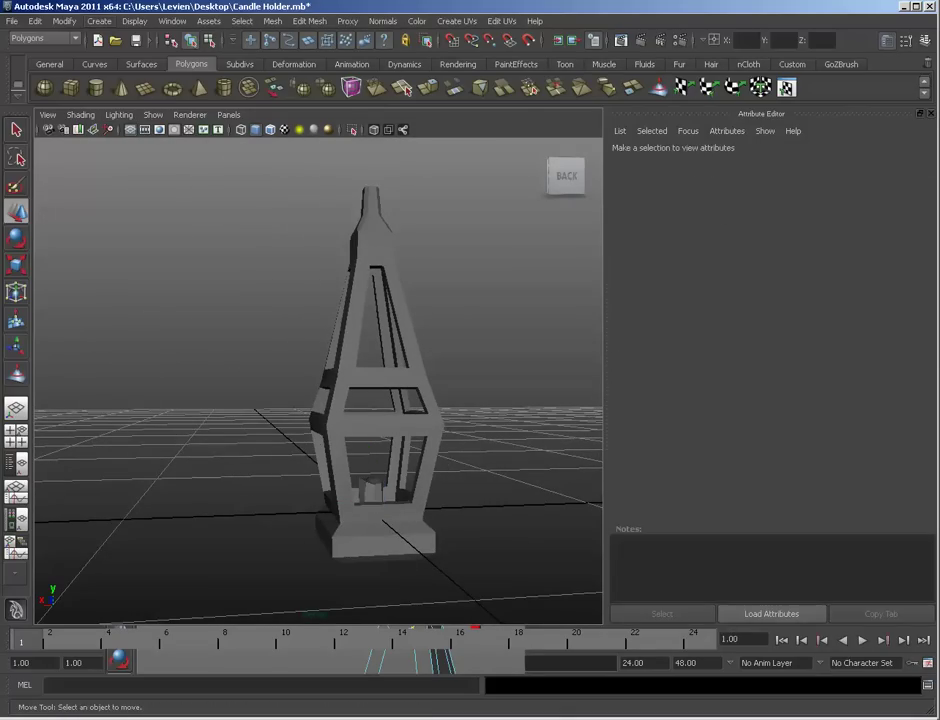
{"action": "left_click", "coordinate": [99, 21]}
{"action": "mouse_move", "coordinate": [126, 97]}
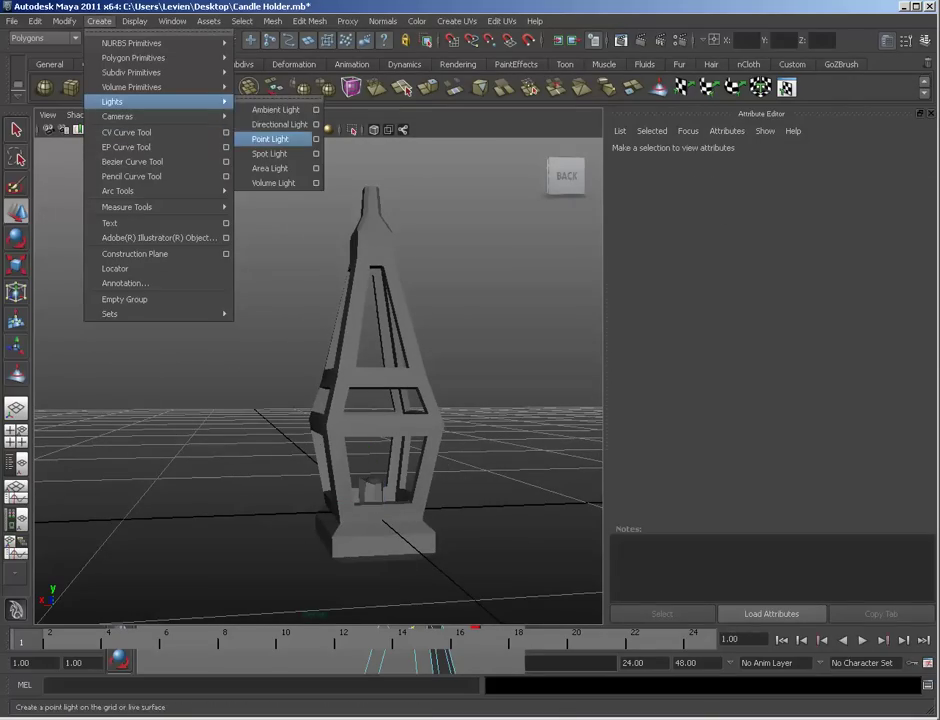
{"action": "left_click", "coordinate": [285, 138]}
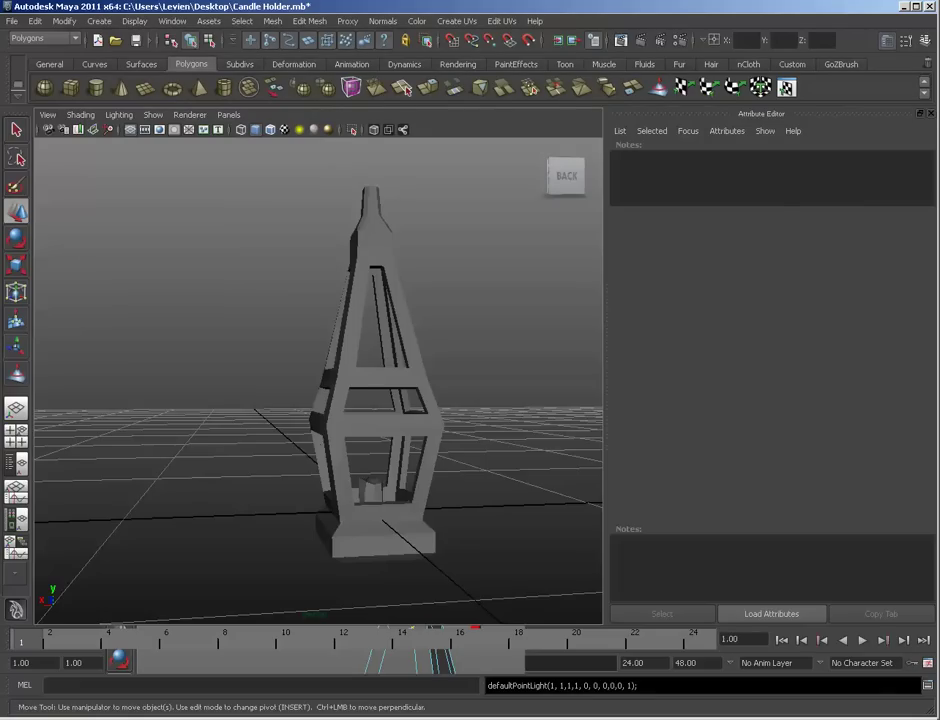
{"action": "left_click_drag", "start_coordinate": [368, 451], "coordinate": [363, 402]}
{"action": "key", "text": "ctrl+z"}
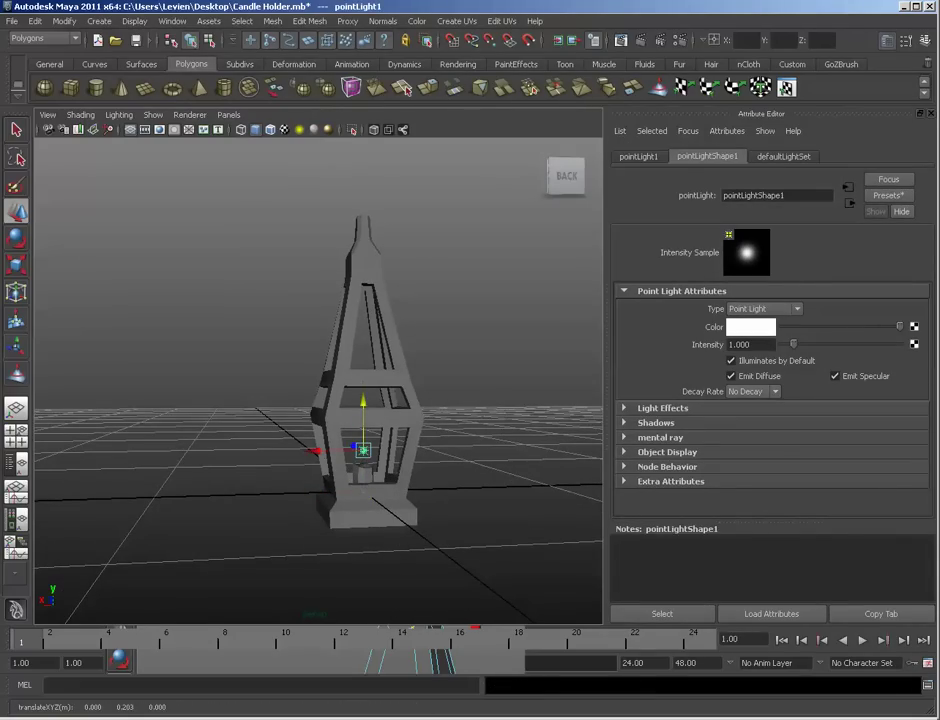
{"action": "key", "text": "7"}
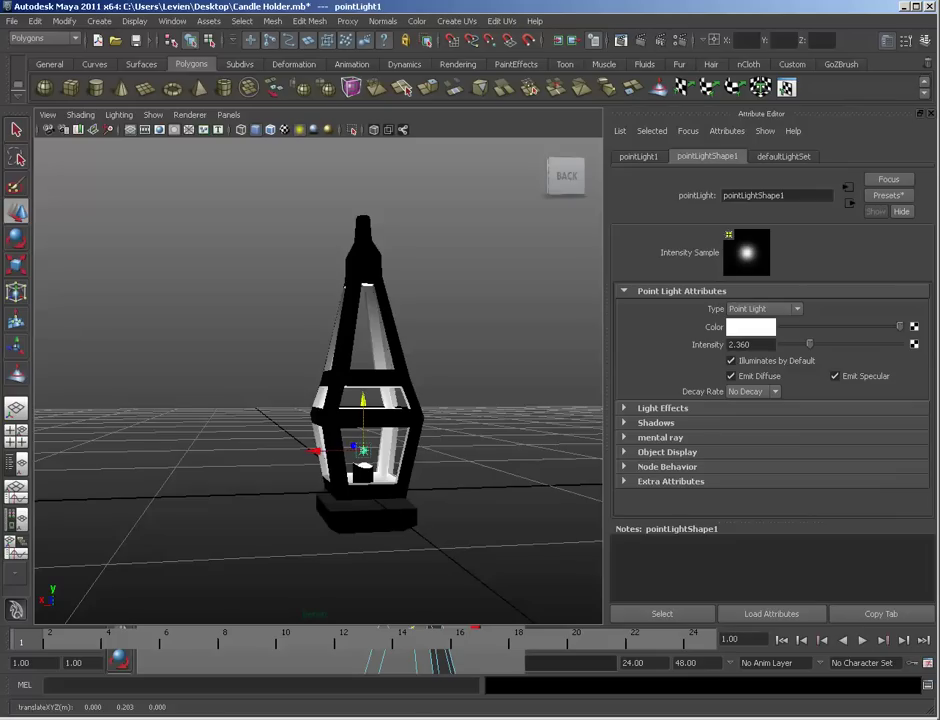
Step: Set the point light's colour to warm orange, RGB 1.000, 0.602, 0.188
{"action": "left_click", "coordinate": [750, 327]}
{"action": "left_click", "coordinate": [269, 249]}
{"action": "left_click_drag", "start_coordinate": [223, 307], "coordinate": [236, 313]}
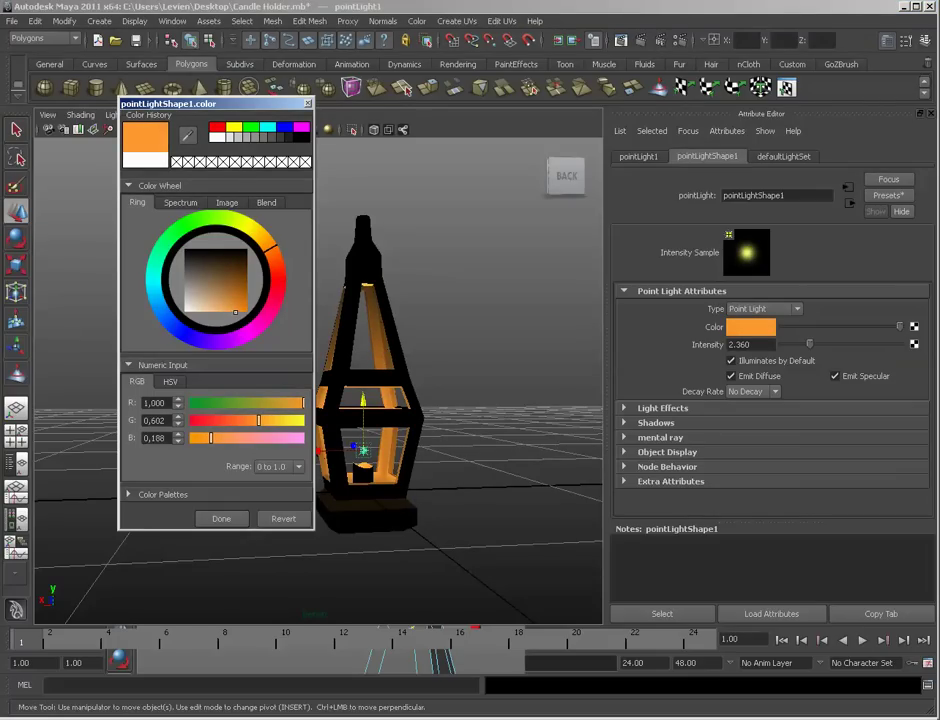
{"action": "left_click", "coordinate": [221, 519]}
Step: Duplicate the orange point light and move the copy outside the candle holder
{"action": "key", "text": "ctrl+d"}
{"action": "left_click_drag", "start_coordinate": [316, 451], "coordinate": [400, 550]}
{"action": "scroll", "coordinate": [110, 451], "scroll_direction": "down", "scroll_amount": 6}
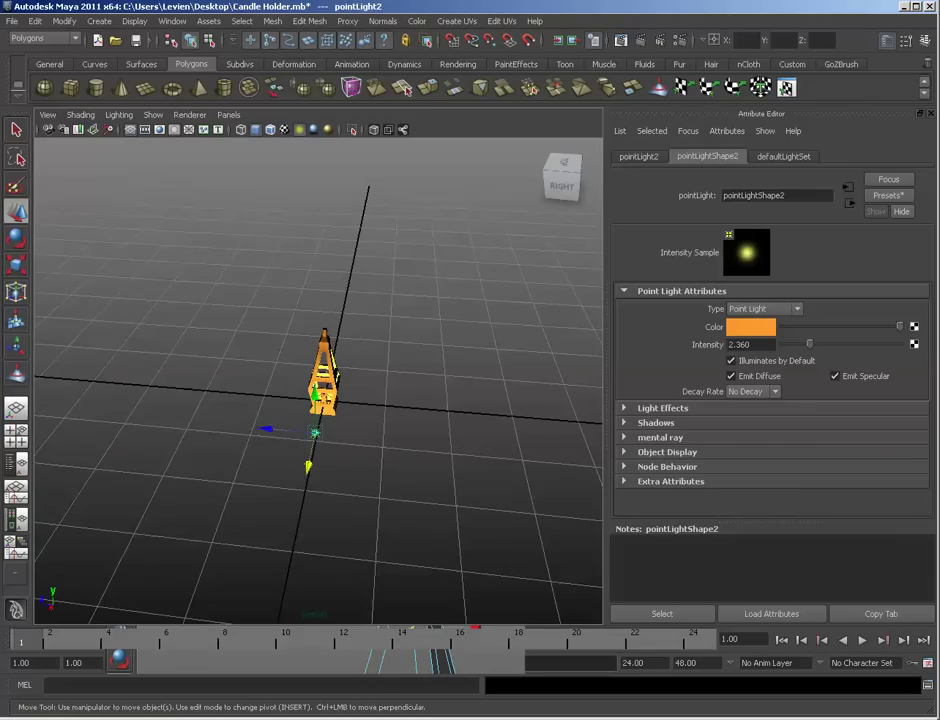
Step: Change the duplicated light's colour to a pale cream, RGB 1.000, 0.971, 0.847
{"action": "left_click", "coordinate": [751, 327]}
{"action": "left_click", "coordinate": [196, 354]}
{"action": "mouse_move", "coordinate": [238, 327]}
{"action": "left_mouse_down"}
{"action": "mouse_move", "coordinate": [205, 327]}
{"action": "mouse_move", "coordinate": [219, 327]}
{"action": "left_mouse_up"}
{"action": "left_click_drag", "start_coordinate": [271, 256], "coordinate": [261, 247]}
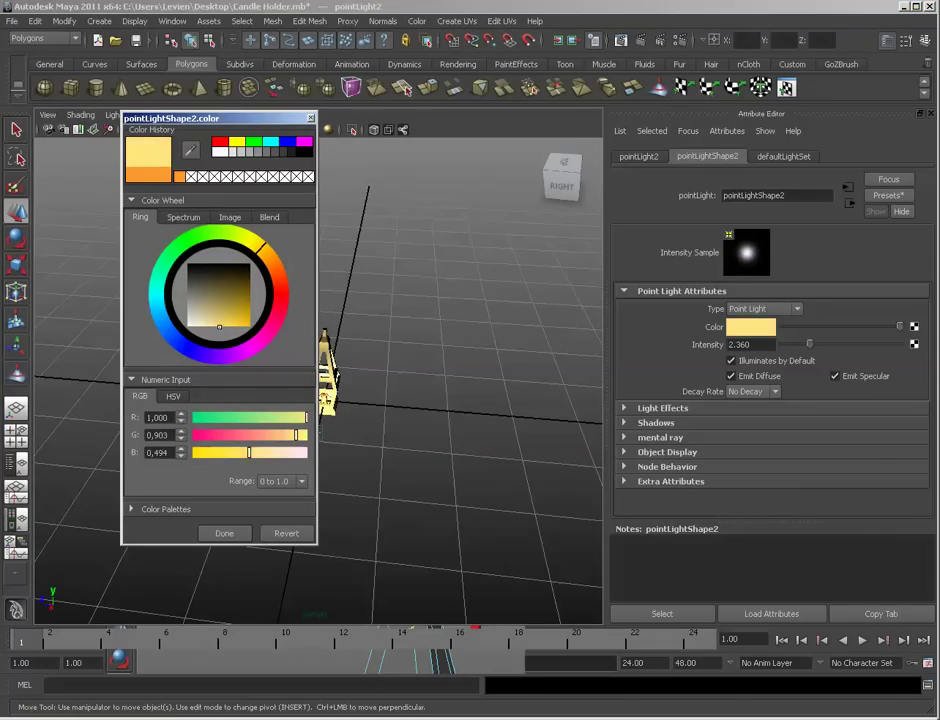
{"action": "left_click_drag", "start_coordinate": [219, 326], "coordinate": [197, 327]}
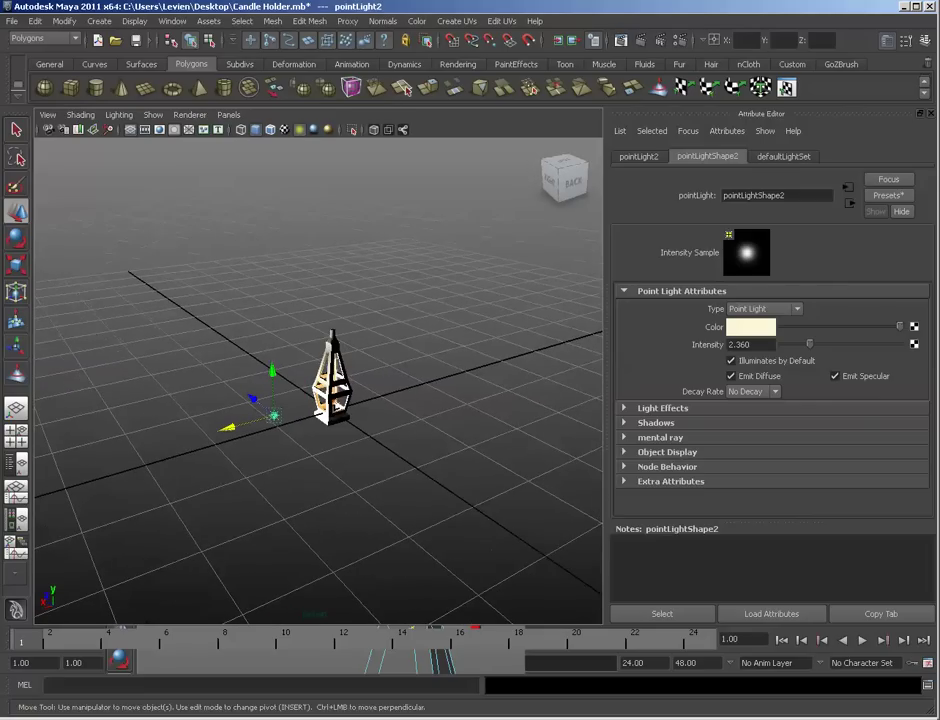
Step: Move the cream light higher and farther from the holder, and lower its intensity to 0.497
{"action": "left_click_drag", "start_coordinate": [272, 371], "coordinate": [98, 264]}
{"action": "left_click_drag", "start_coordinate": [201, 256], "coordinate": [275, 275]}
{"action": "scroll", "coordinate": [318, 381], "scroll_direction": "down", "scroll_amount": 3}
Step: Duplicate the cream light and move the copy to the opposite side of the holder
{"action": "key", "text": "shift+d"}
{"action": "key", "text": "ctrl+z"}
{"action": "key", "text": "ctrl+d"}
{"action": "left_click_drag", "start_coordinate": [112, 365], "coordinate": [328, 268]}
Step: Set the third point light's colour to a saturated blue-violet
{"action": "left_click", "coordinate": [750, 327]}
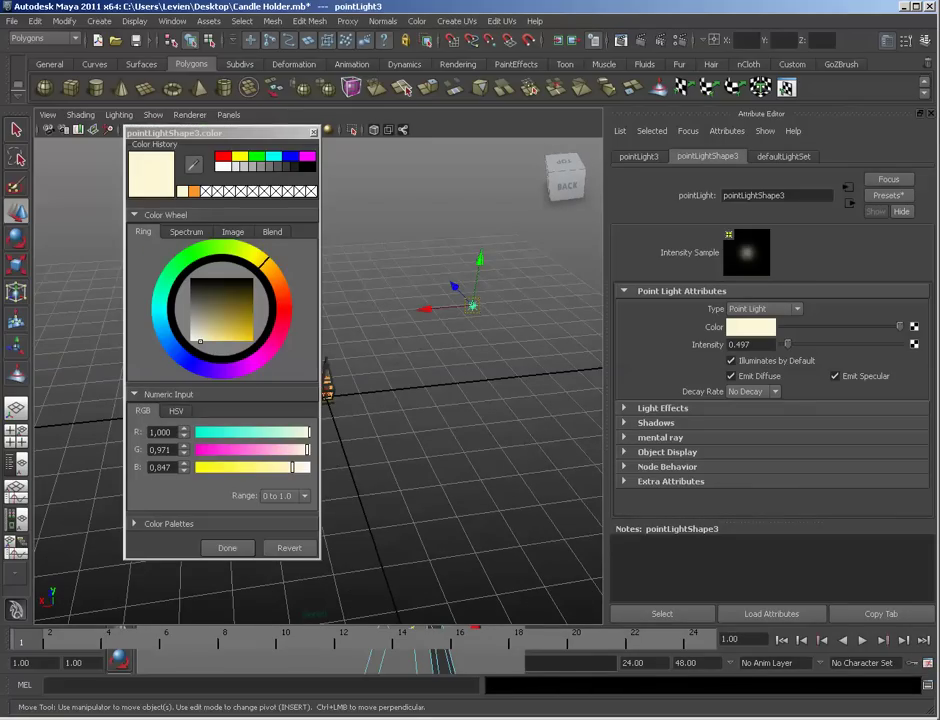
{"action": "left_click", "coordinate": [195, 366]}
{"action": "left_click_drag", "start_coordinate": [201, 341], "coordinate": [224, 342]}
{"action": "left_click_drag", "start_coordinate": [420, 400], "coordinate": [418, 362], "text": "alt"}
{"action": "left_click", "coordinate": [227, 548]}
{"action": "left_click_drag", "start_coordinate": [360, 400], "coordinate": [435, 402], "text": "alt"}
{"action": "right_click_drag", "start_coordinate": [435, 402], "coordinate": [555, 408], "text": "alt"}
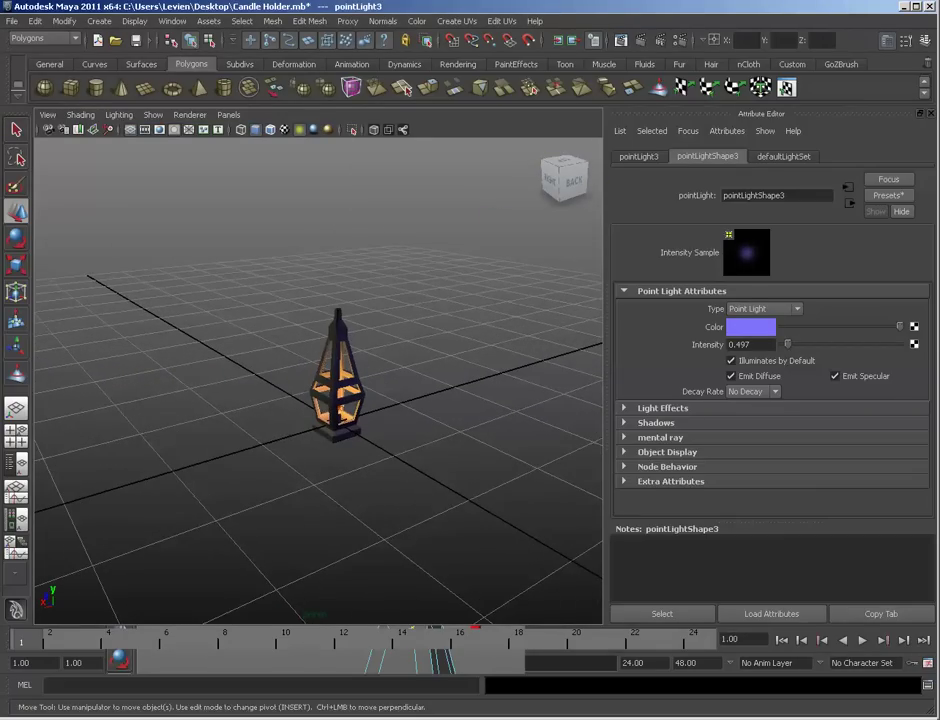
Step: Mute the third light's colour to a darker greyish violet
{"action": "left_click", "coordinate": [750, 326]}
{"action": "left_click_drag", "start_coordinate": [209, 328], "coordinate": [205, 327]}
{"action": "left_click", "coordinate": [230, 562]}
{"action": "left_click_drag", "start_coordinate": [360, 400], "coordinate": [415, 400], "text": "alt"}
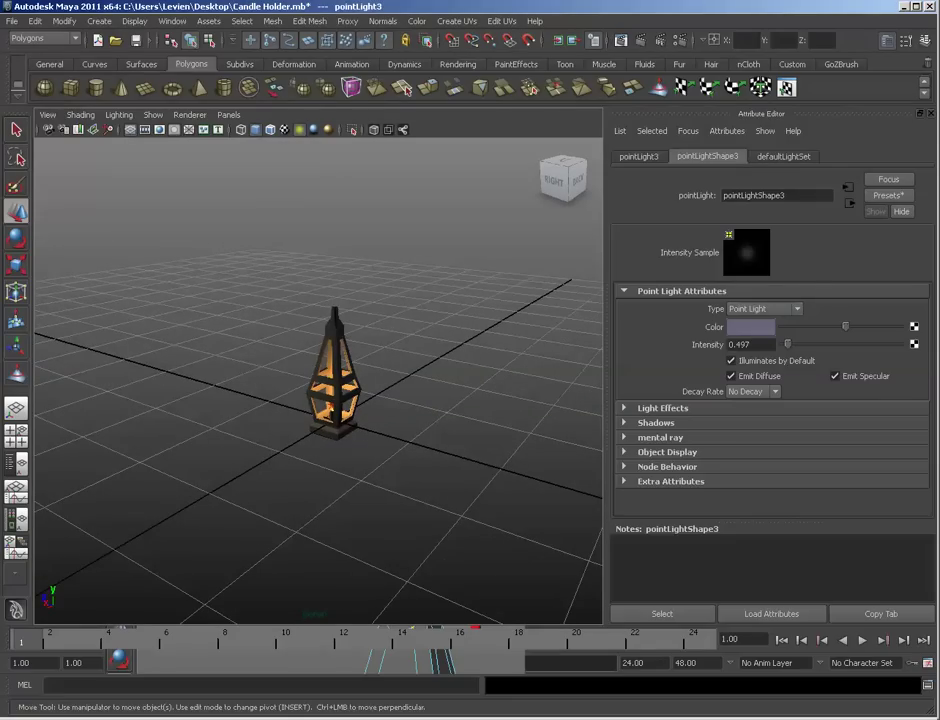
Step: Select an outer light beside the holder, raise its intensity slightly, and clear the selection
{"action": "middle_click_drag", "start_coordinate": [335, 375], "coordinate": [418, 415], "text": "alt"}
{"action": "right_click_drag", "start_coordinate": [418, 415], "coordinate": [300, 415], "text": "alt"}
{"action": "left_click", "coordinate": [180, 356]}
{"action": "left_click_drag", "start_coordinate": [787, 344], "coordinate": [793, 344]}
{"action": "left_click", "coordinate": [460, 260]}
Step: Inspect the lit candle holder from several sides and distances, and save the scene
{"action": "left_click_drag", "start_coordinate": [440, 330], "coordinate": [320, 310], "text": "alt"}
{"action": "right_click_drag", "start_coordinate": [320, 310], "coordinate": [450, 340], "text": "alt"}
{"action": "middle_click_drag", "start_coordinate": [450, 340], "coordinate": [350, 279], "text": "alt"}
{"action": "right_click_drag", "start_coordinate": [350, 279], "coordinate": [420, 300], "text": "alt"}
{"action": "middle_click_drag", "start_coordinate": [420, 300], "coordinate": [398, 273], "text": "alt"}
{"action": "right_click_drag", "start_coordinate": [398, 273], "coordinate": [300, 278], "text": "alt"}
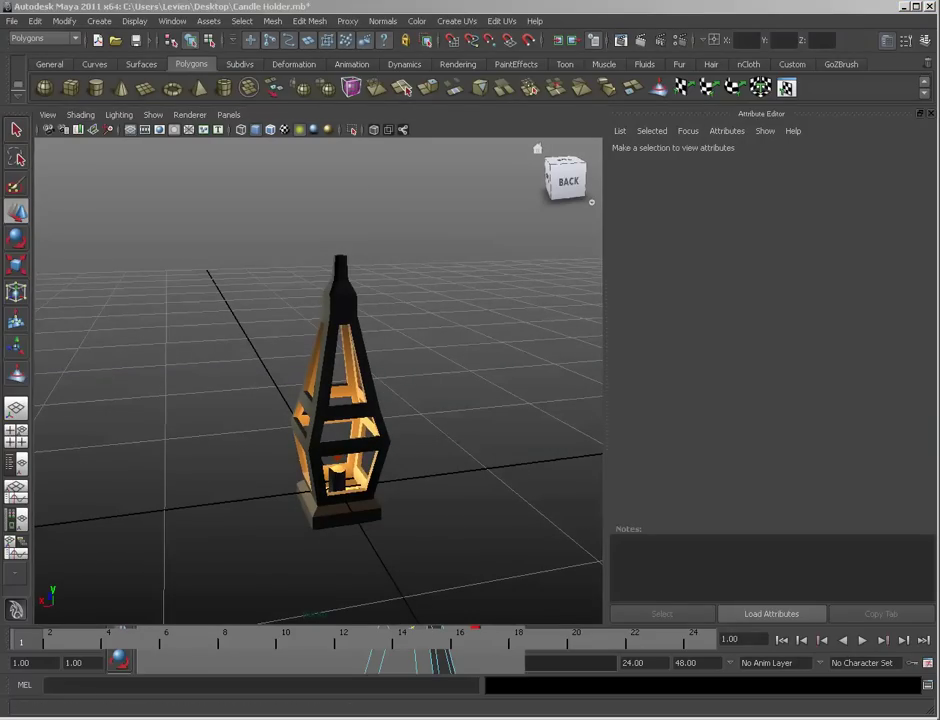
{"action": "left_click_drag", "start_coordinate": [939, 38], "coordinate": [192, 93]}
{"action": "left_click", "coordinate": [626, 68]}
{"action": "key", "text": "ctrl+s"}
Step: In the four-view layout, draw a thin upright torus about 0.023 m in radius, centred on the spire's top edge in the side view
{"action": "left_click", "coordinate": [172, 88]}
{"action": "key", "text": "space"}
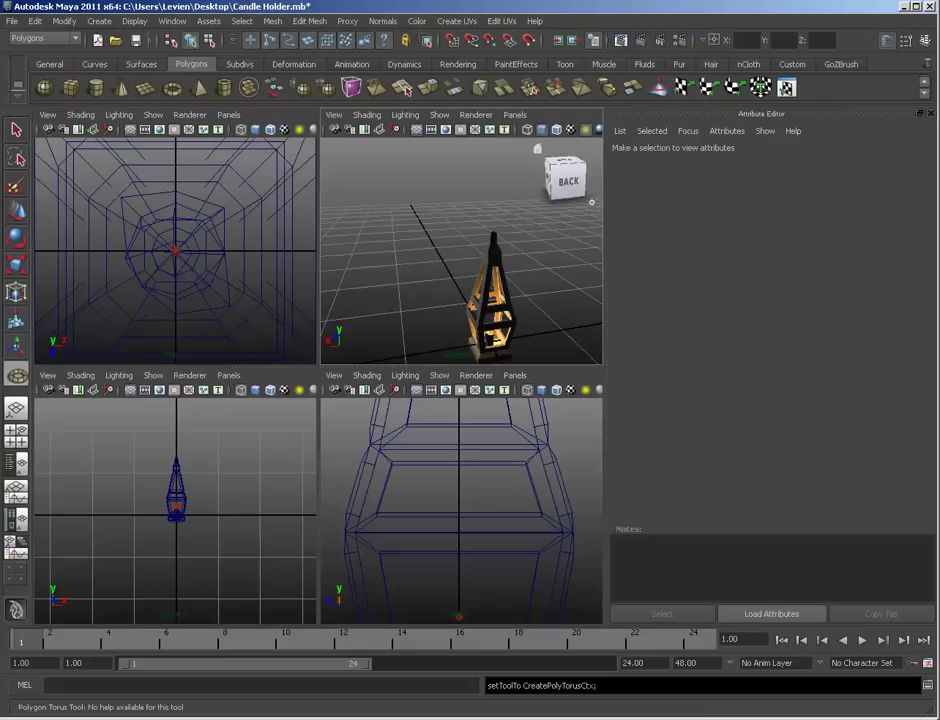
{"action": "scroll", "coordinate": [462, 510], "scroll_direction": "down", "scroll_amount": 3}
{"action": "middle_click_drag", "start_coordinate": [462, 440], "coordinate": [432, 461], "text": "alt"}
{"action": "scroll", "coordinate": [462, 560], "scroll_direction": "up", "scroll_amount": 5}
{"action": "scroll", "coordinate": [490, 240], "scroll_direction": "up", "scroll_amount": 5}
{"action": "middle_click_drag", "start_coordinate": [490, 240], "coordinate": [355, 260], "text": "alt"}
{"action": "scroll", "coordinate": [350, 340], "scroll_direction": "up", "scroll_amount": 3}
{"action": "key", "text": "w"}
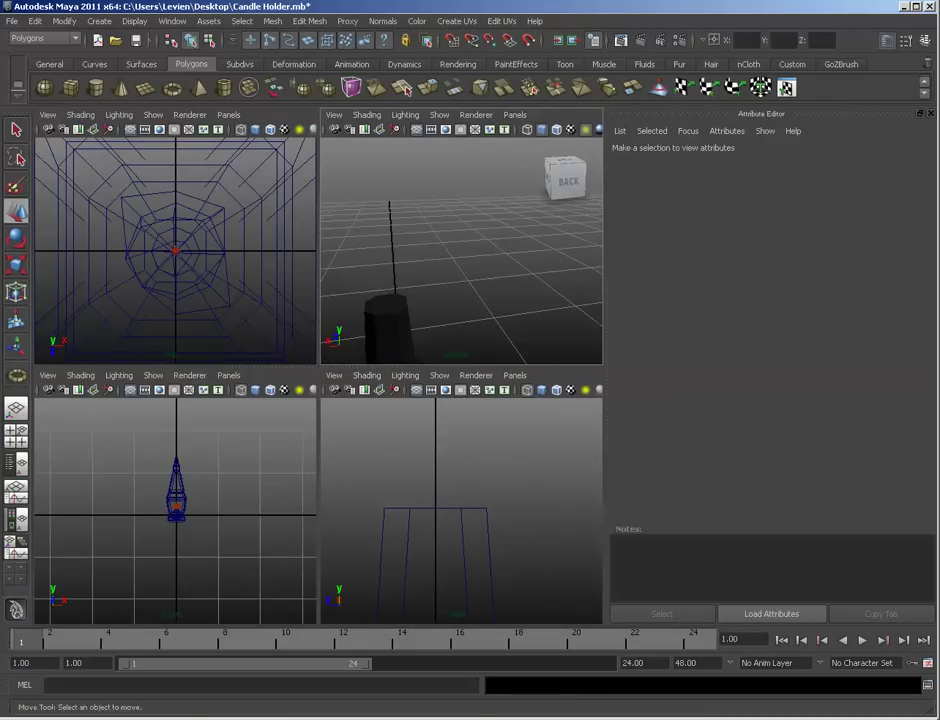
{"action": "left_click", "coordinate": [385, 320]}
{"action": "middle_click_drag", "start_coordinate": [385, 320], "coordinate": [451, 298], "text": "alt"}
{"action": "scroll", "coordinate": [495, 300], "scroll_direction": "up", "scroll_amount": 3}
{"action": "scroll", "coordinate": [495, 300], "scroll_direction": "down", "scroll_amount": 2}
{"action": "scroll", "coordinate": [451, 298], "scroll_direction": "up", "scroll_amount": 1}
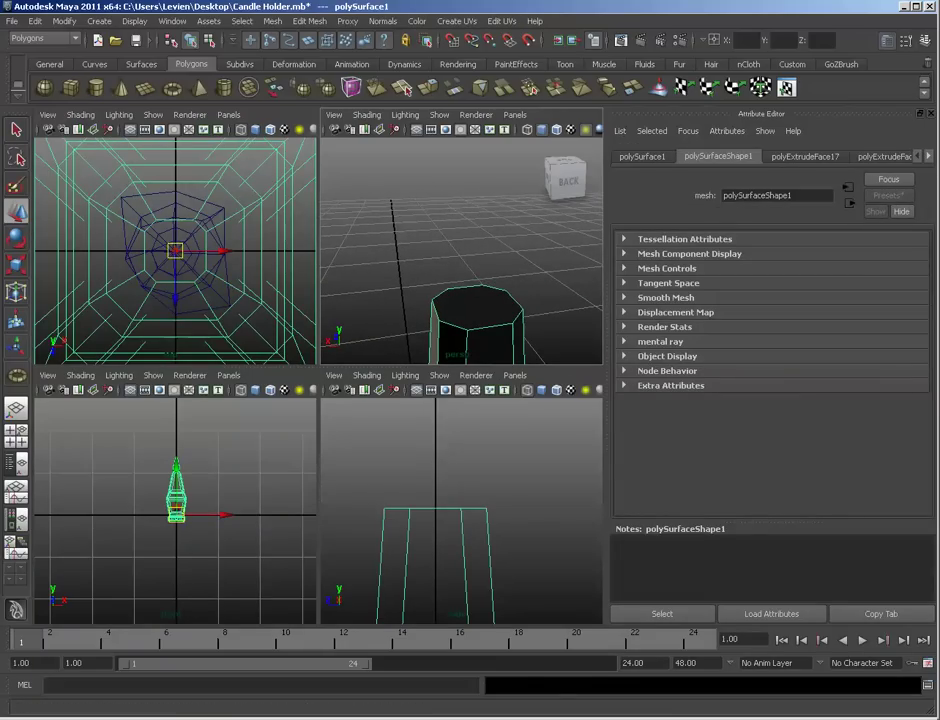
{"action": "left_click", "coordinate": [172, 87]}
{"action": "left_click_drag", "start_coordinate": [435, 510], "coordinate": [472, 510]}
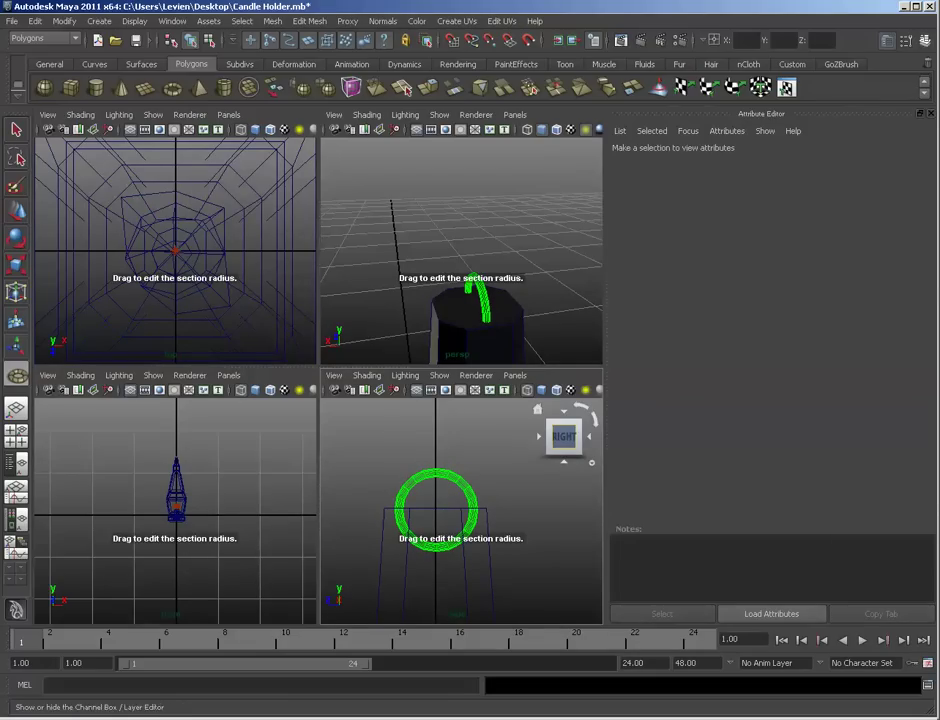
Step: Look through the object attributes, channels and tool settings for the new torus's subdivision parameters
{"action": "left_click", "coordinate": [925, 41]}
{"action": "mouse_move", "coordinate": [460, 280]}
{"action": "left_mouse_down", "text": "alt"}
{"action": "mouse_move", "coordinate": [420, 285]}
{"action": "mouse_move", "coordinate": [470, 290]}
{"action": "left_mouse_up", "text": "alt"}
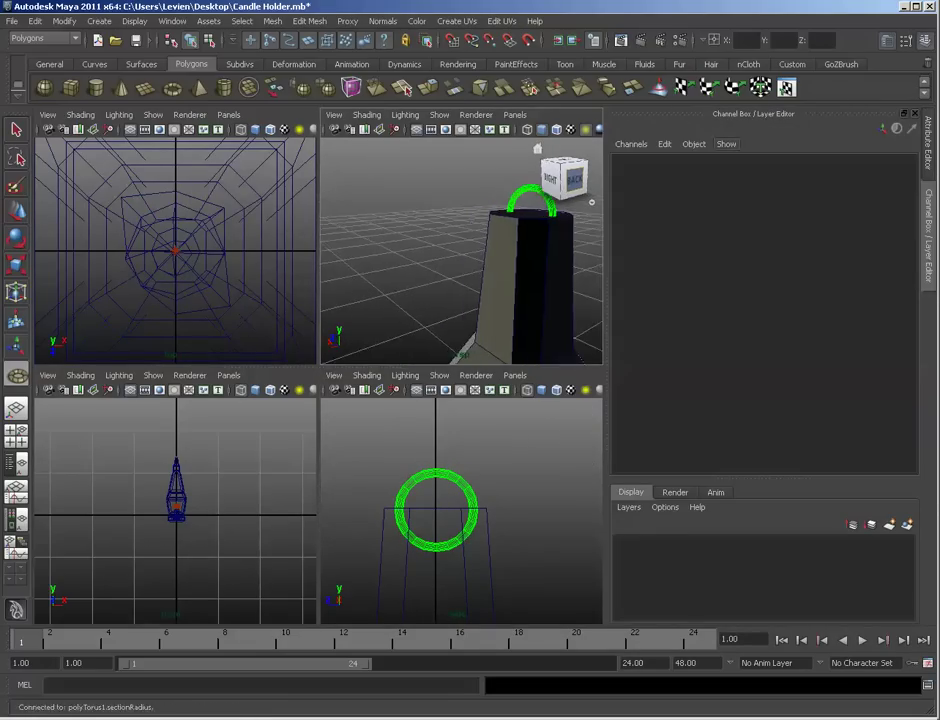
{"action": "left_click", "coordinate": [925, 41]}
{"action": "left_click", "coordinate": [925, 41]}
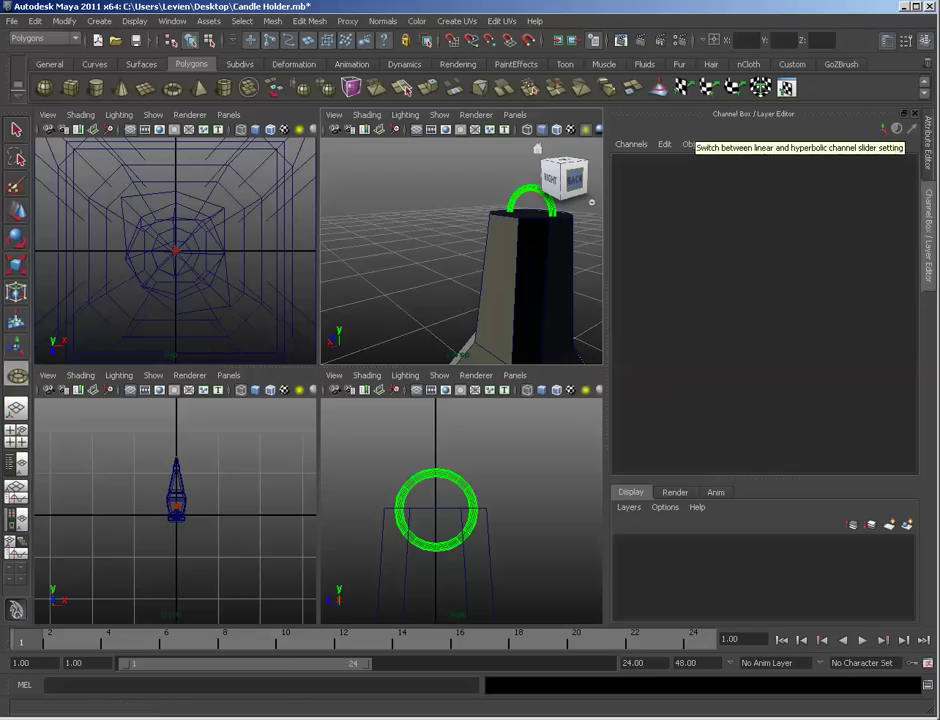
{"action": "left_click", "coordinate": [928, 145]}
{"action": "left_click", "coordinate": [928, 236]}
{"action": "left_click", "coordinate": [928, 145]}
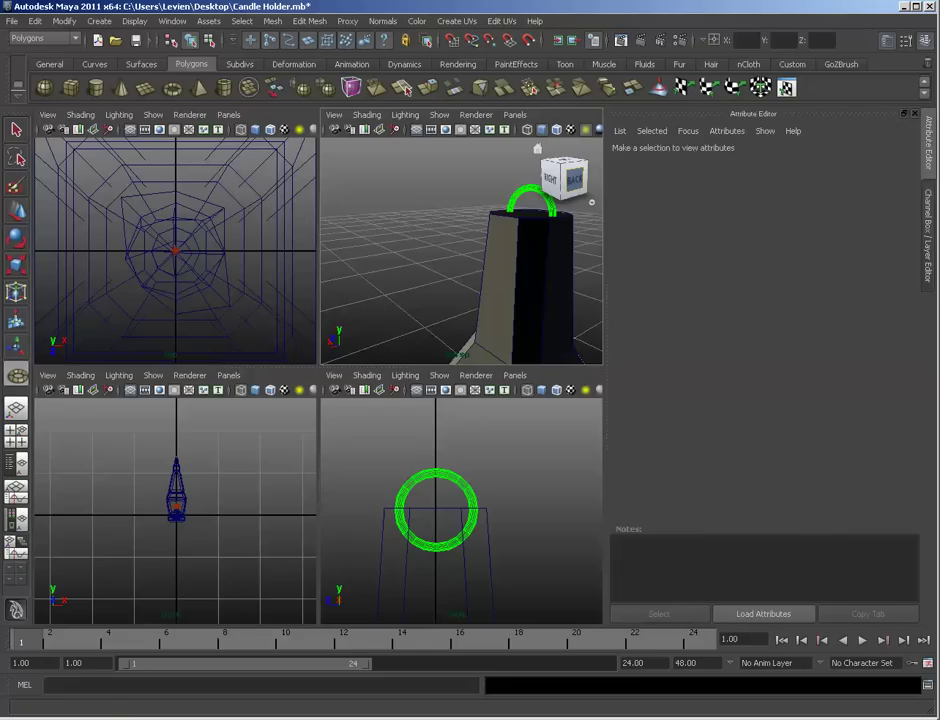
{"action": "left_click", "coordinate": [906, 40]}
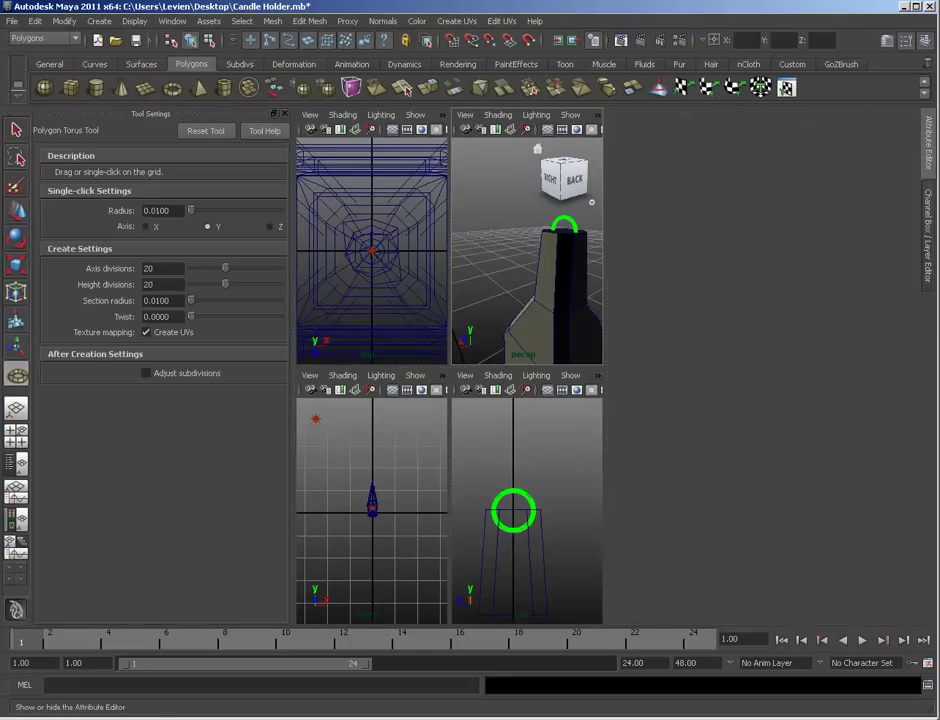
{"action": "left_click", "coordinate": [925, 40]}
{"action": "left_click", "coordinate": [925, 40]}
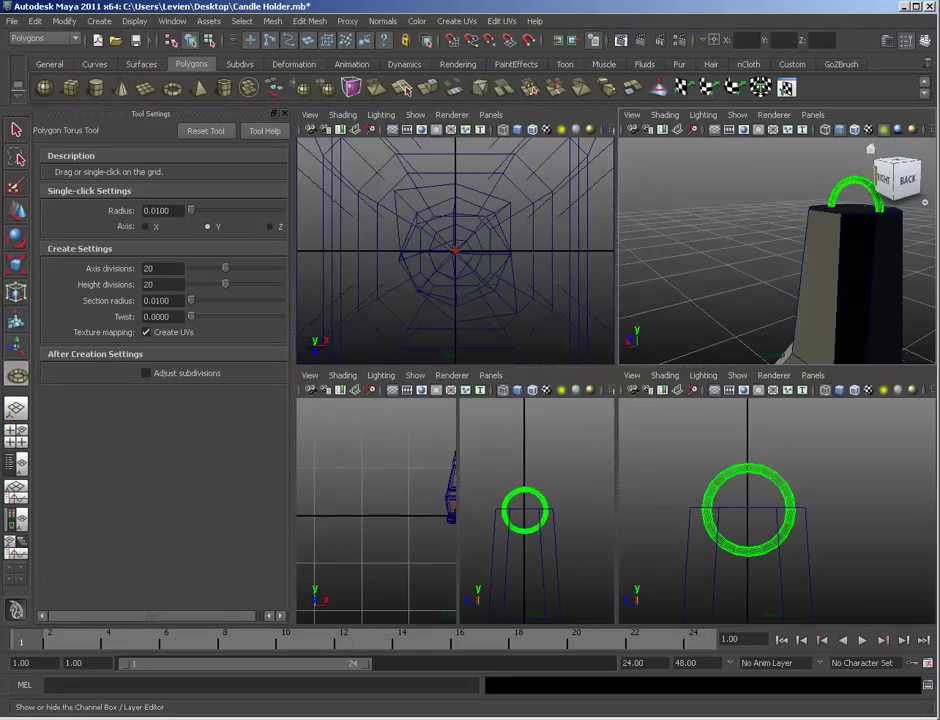
{"action": "left_click", "coordinate": [925, 40]}
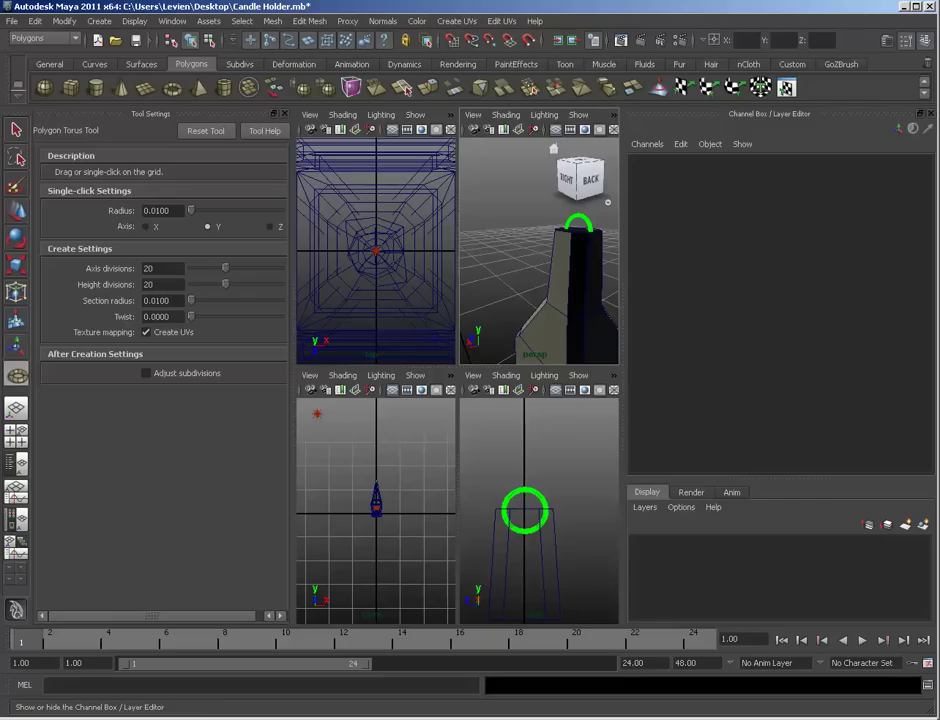
{"action": "left_click", "coordinate": [925, 40]}
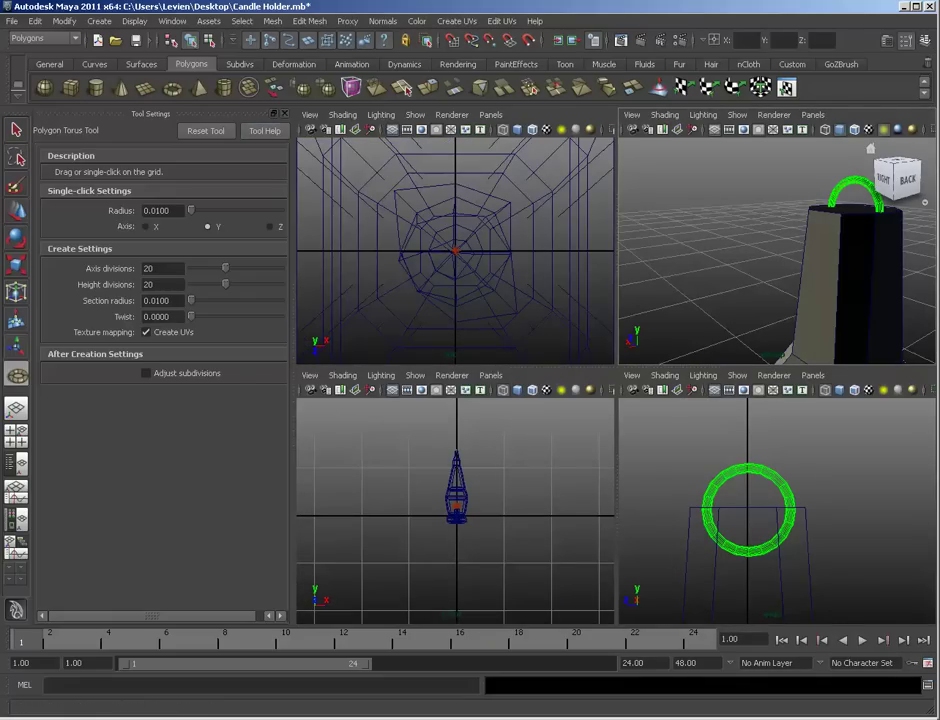
{"action": "left_click", "coordinate": [906, 40]}
{"action": "left_click_drag", "start_coordinate": [790, 235], "coordinate": [750, 236], "text": "alt"}
{"action": "middle_click_drag", "start_coordinate": [720, 236], "coordinate": [826, 232], "text": "alt"}
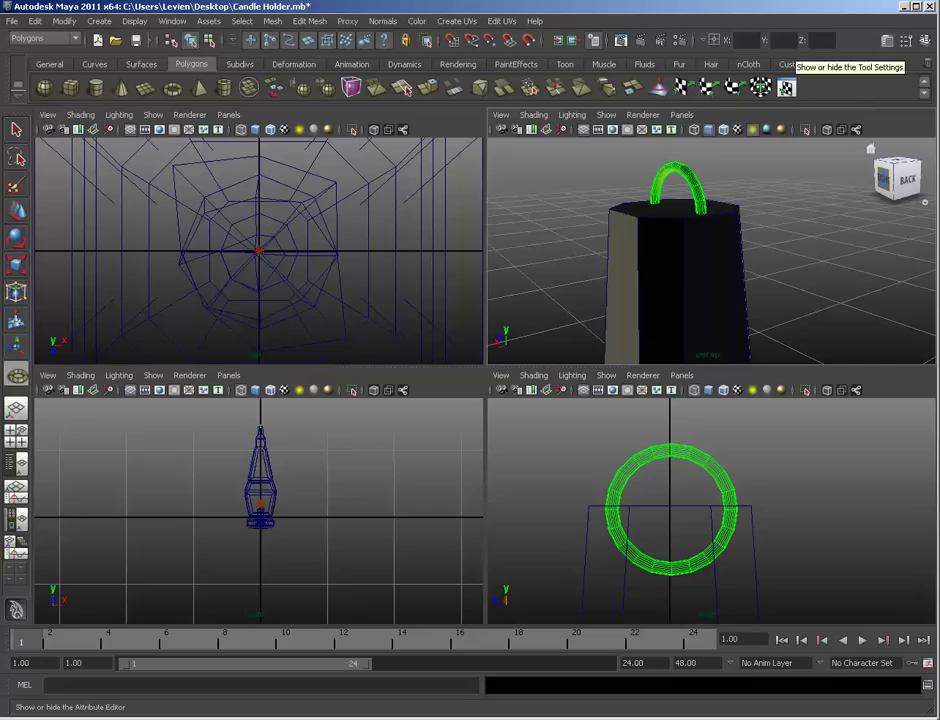
{"action": "left_click", "coordinate": [906, 41]}
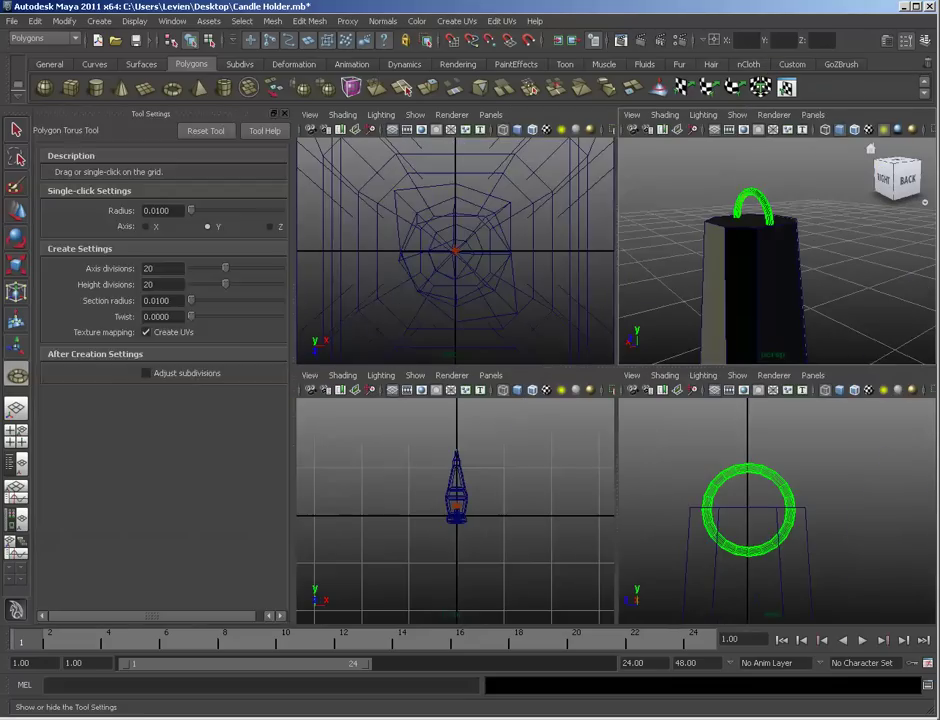
{"action": "left_click", "coordinate": [906, 41]}
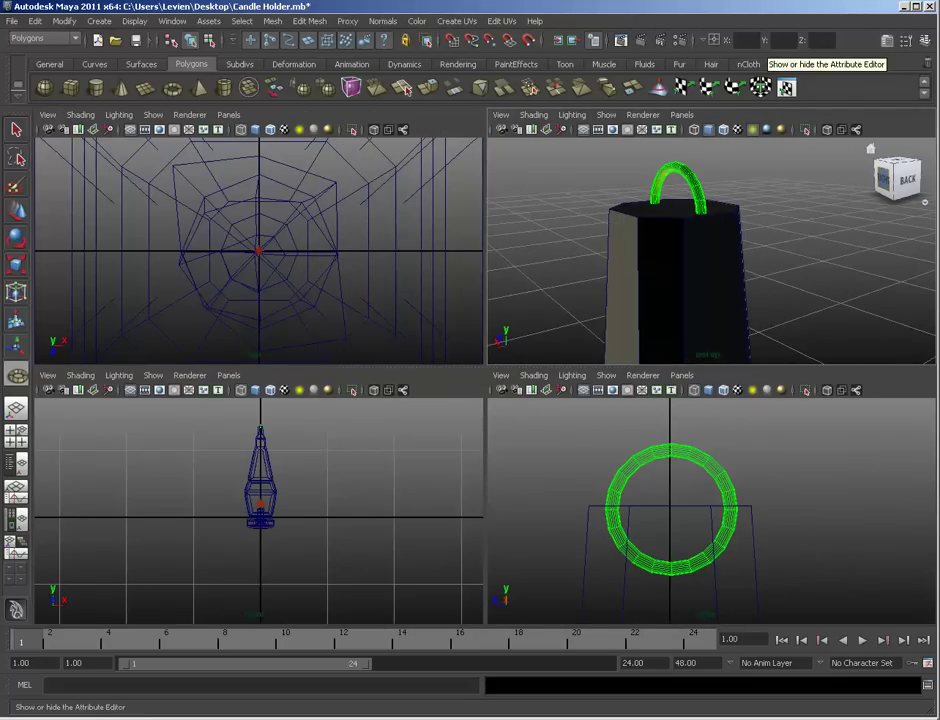
{"action": "left_click", "coordinate": [887, 41]}
{"action": "left_click", "coordinate": [887, 41]}
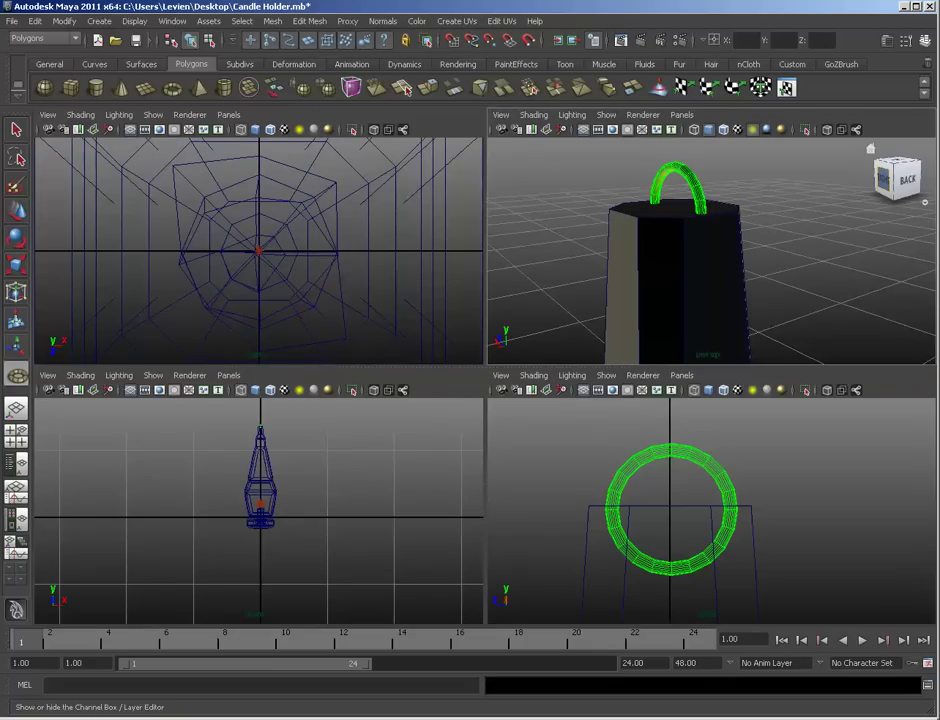
Step: Detach the Channel Box into a floating window over the views and leave the torus tool for the Move tool
{"action": "left_click", "coordinate": [924, 41]}
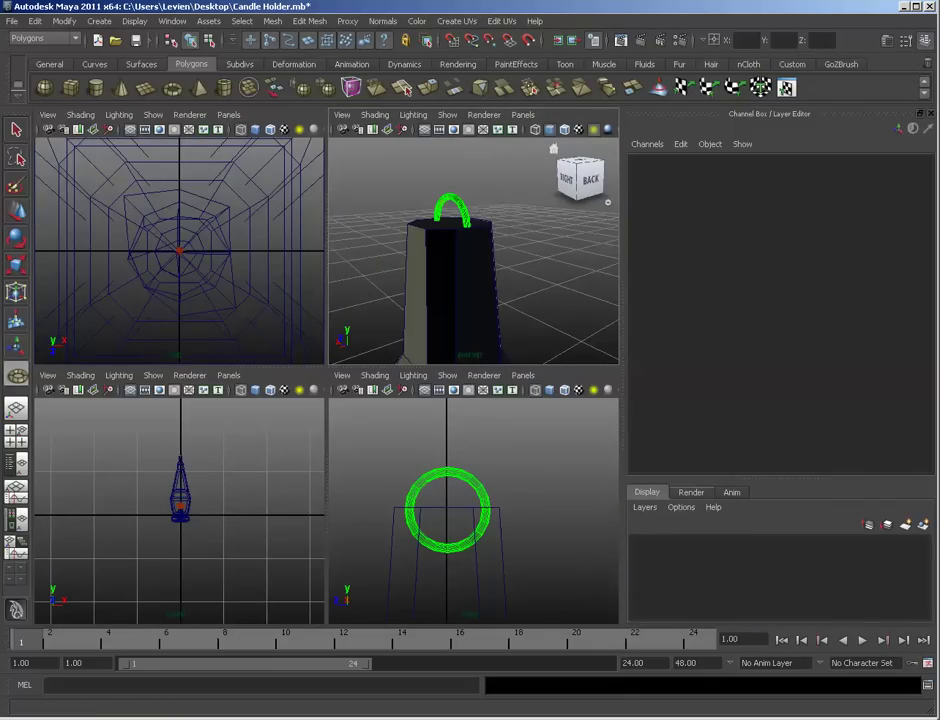
{"action": "left_click", "coordinate": [691, 492]}
{"action": "left_click", "coordinate": [732, 492]}
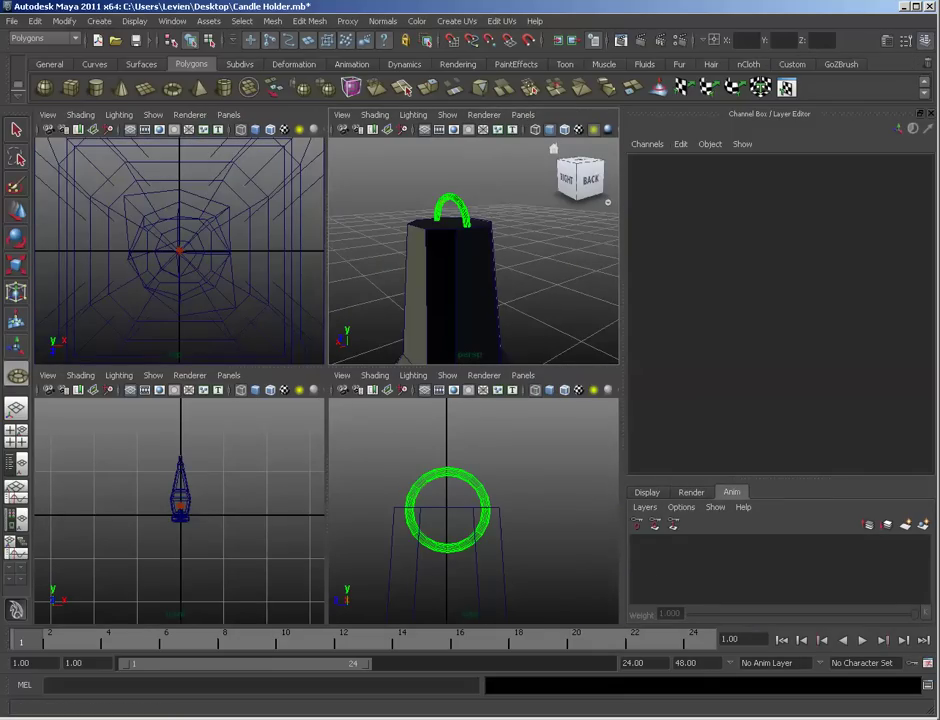
{"action": "left_click", "coordinate": [920, 114]}
{"action": "left_click", "coordinate": [937, 130]}
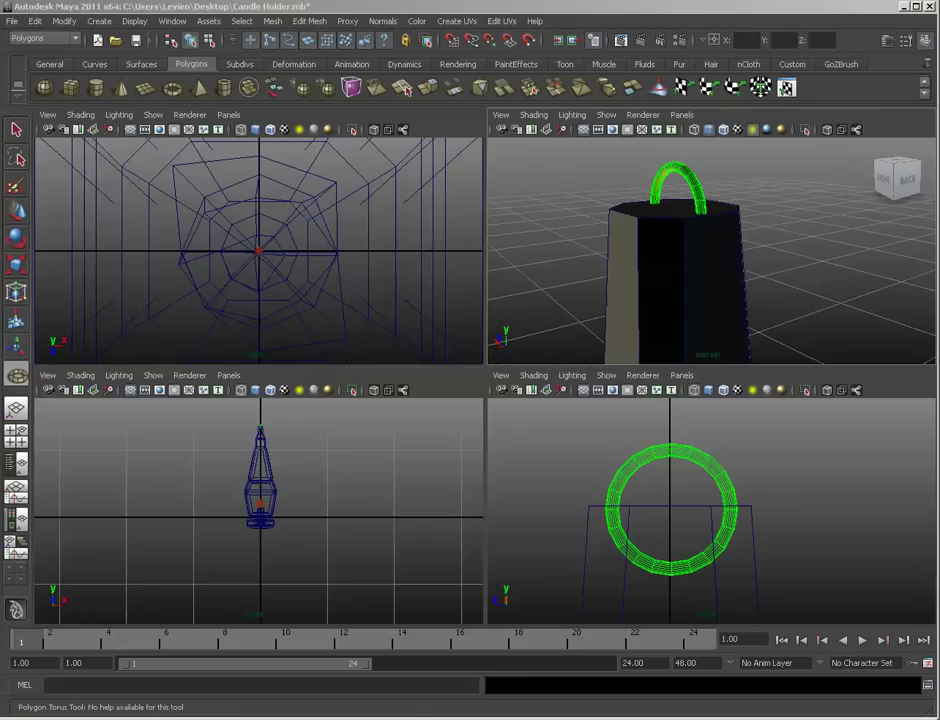
{"action": "key", "text": "w"}
{"action": "left_click_drag", "start_coordinate": [939, 125], "coordinate": [329, 95]}
Step: Select the torus and set both its Subdivisions Axis and Subdivisions Height to 6
{"action": "left_click", "coordinate": [778, 174]}
{"action": "left_click", "coordinate": [925, 40]}
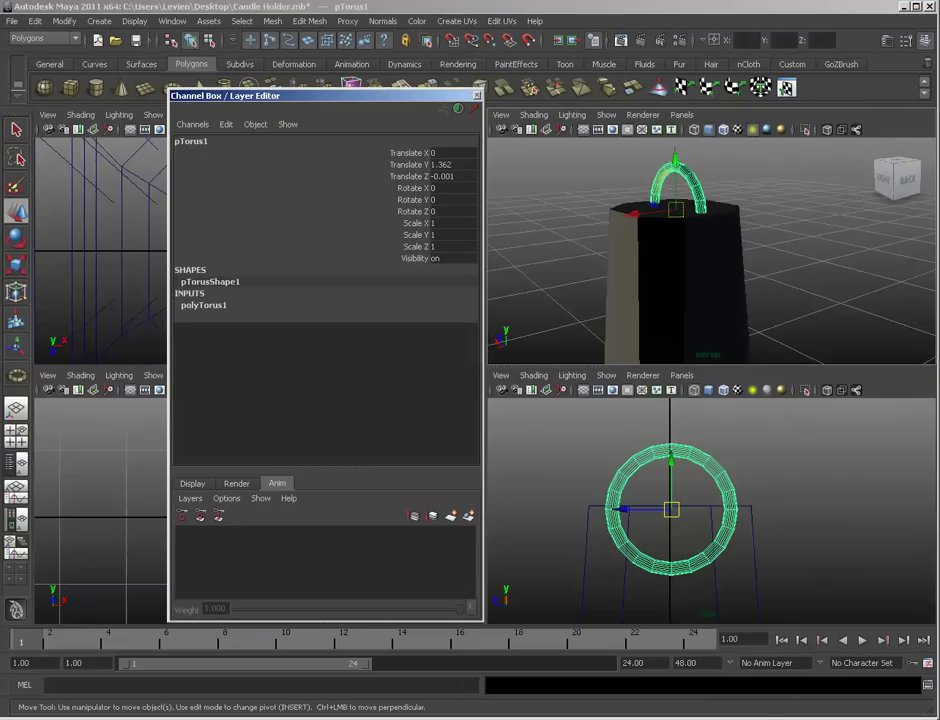
{"action": "left_click", "coordinate": [204, 305]}
{"action": "left_click", "coordinate": [452, 352]}
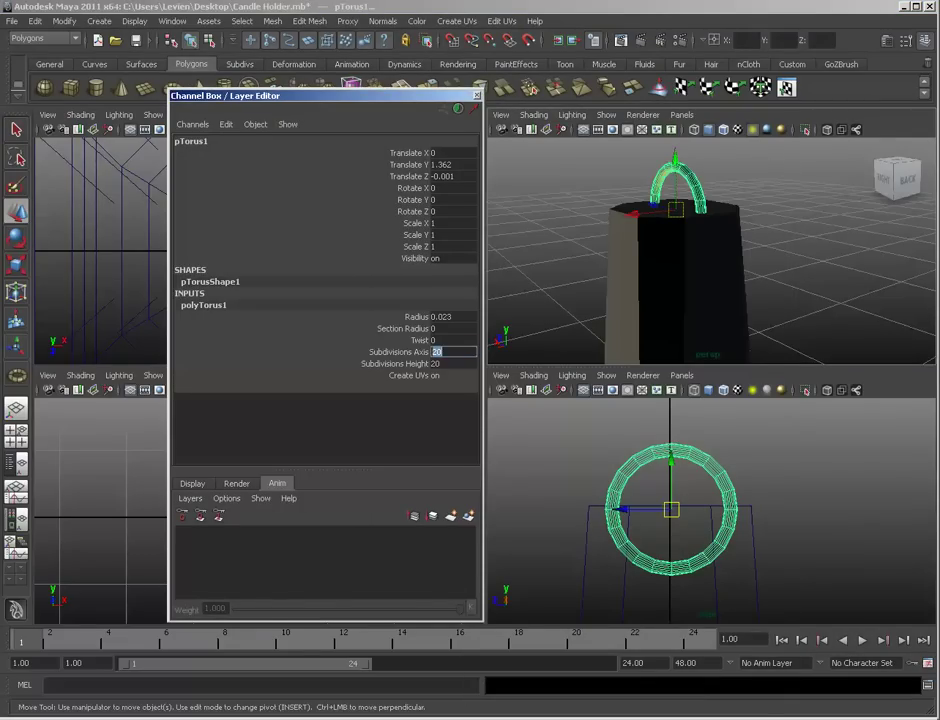
{"action": "type", "text": "6"}
{"action": "key", "text": "Return"}
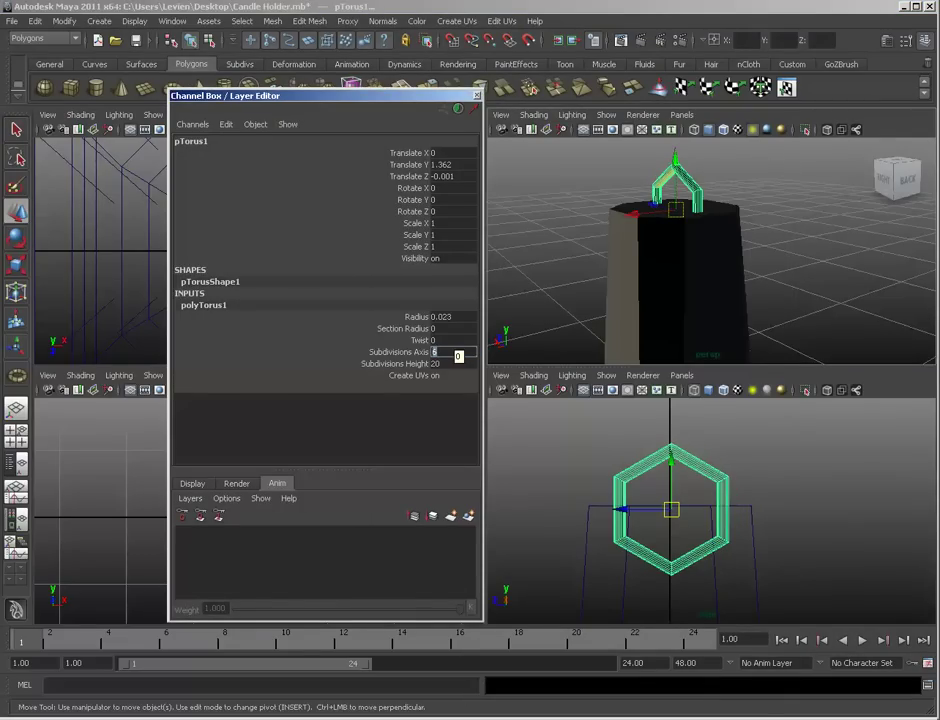
{"action": "key", "text": "Tab"}
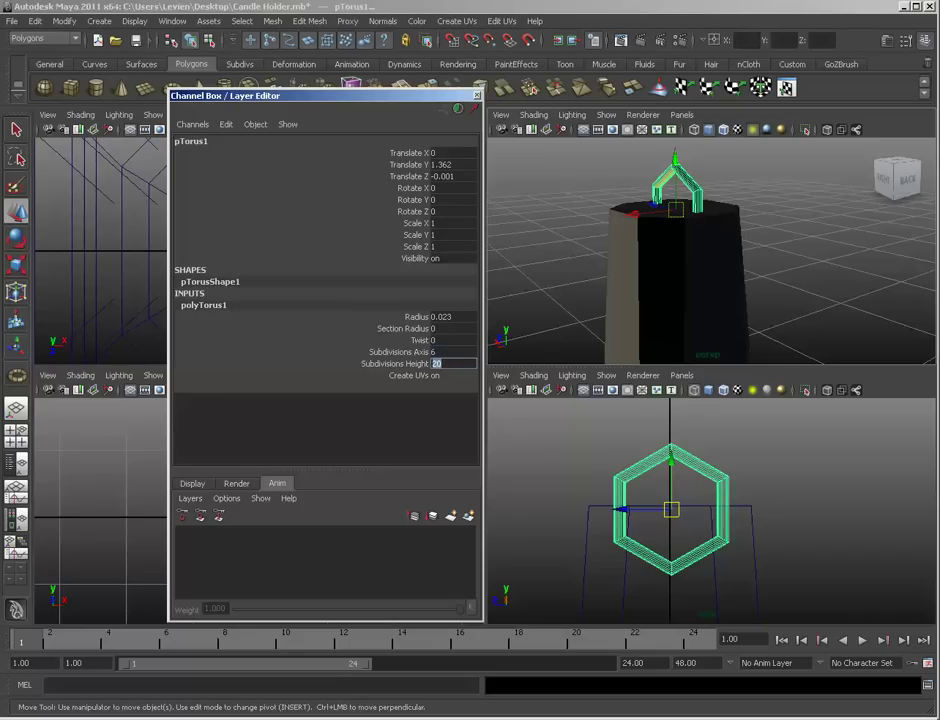
{"action": "key", "text": "Return"}
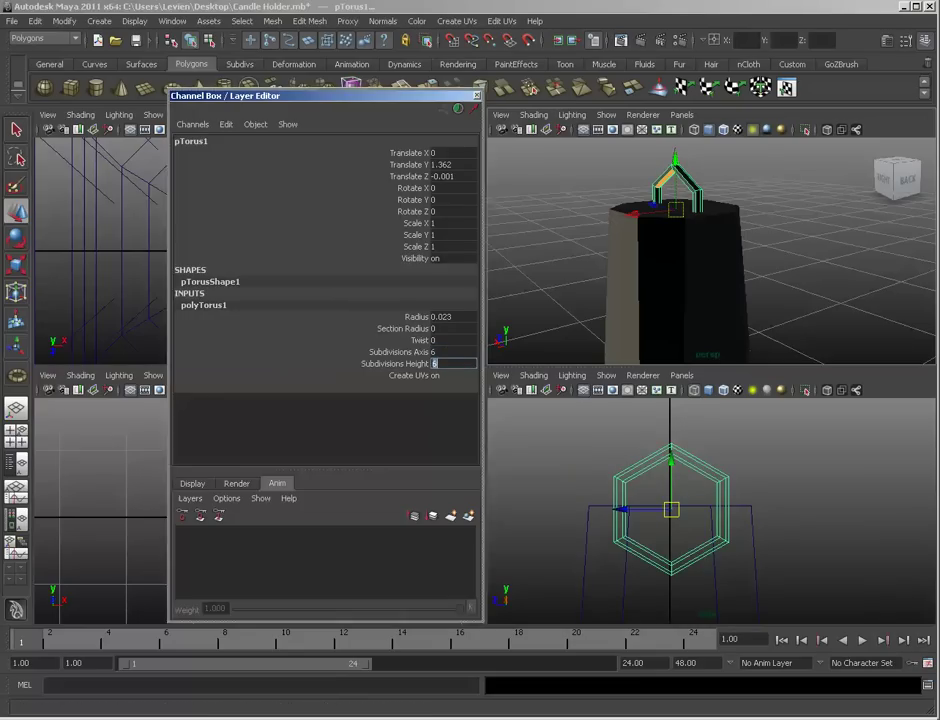
Step: Select the ring's upper vertices in the side view, try raising them to stretch the ring, and undo the move
{"action": "left_click", "coordinate": [477, 95]}
{"action": "key", "text": "F9"}
{"action": "left_click_drag", "start_coordinate": [585, 424], "coordinate": [762, 498]}
{"action": "scroll", "coordinate": [712, 510], "scroll_direction": "down", "scroll_amount": 10}
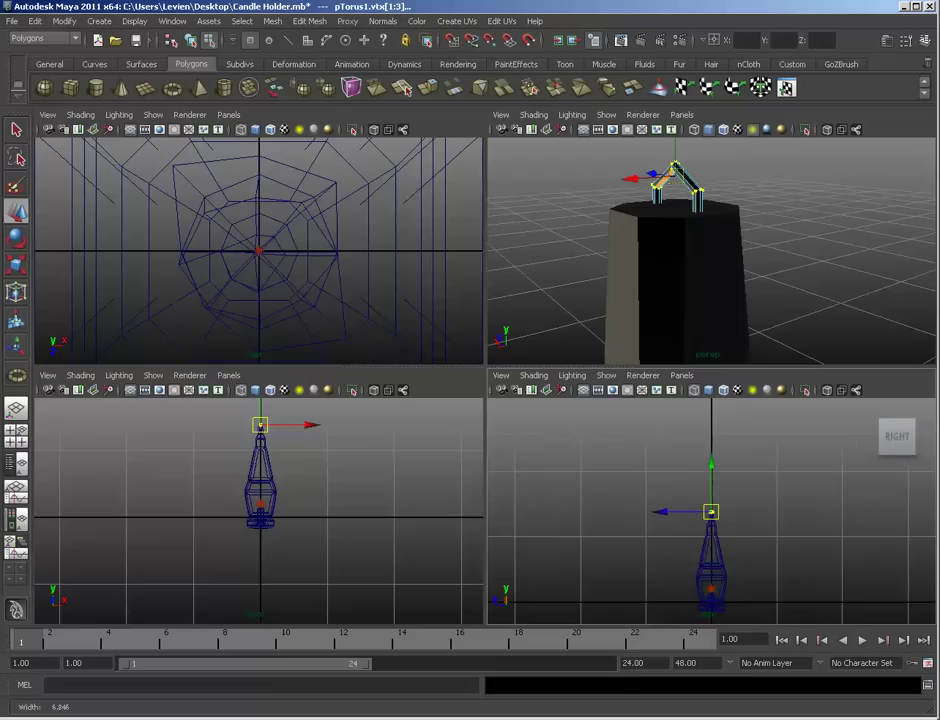
{"action": "left_click_drag", "start_coordinate": [710, 466], "coordinate": [710, 441]}
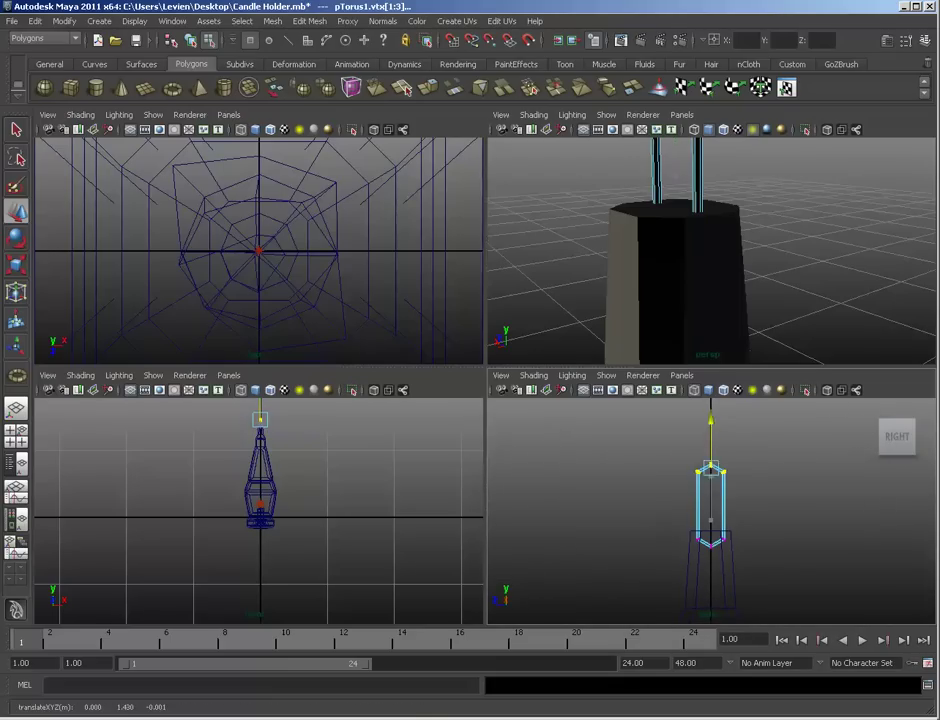
{"action": "key", "text": "ctrl+z"}
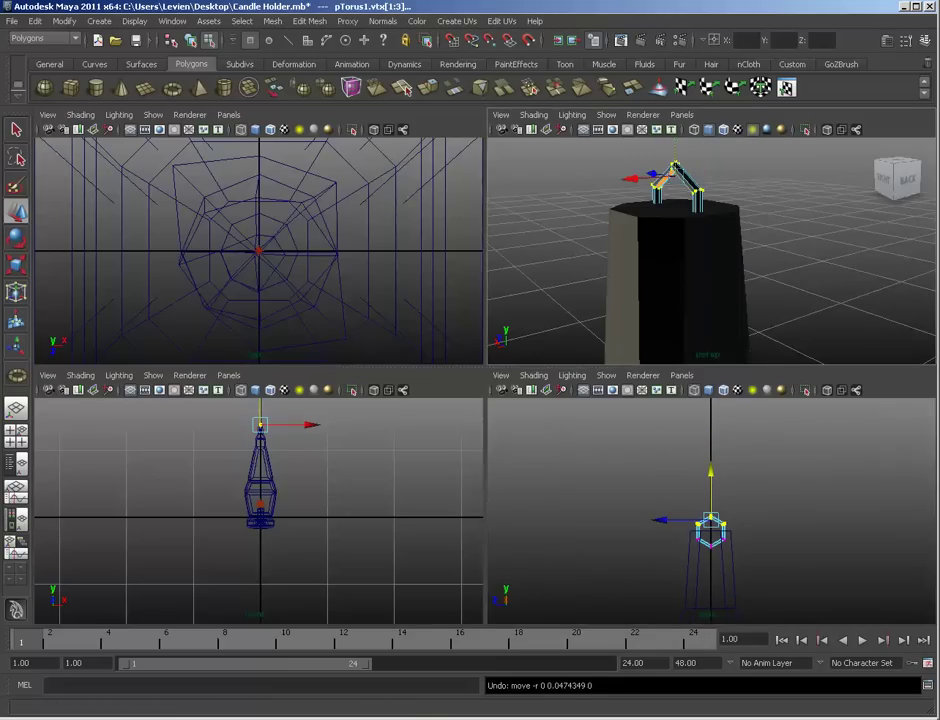
Step: Reopen the channels, return from vertex to object selection and expand the ring's polyTorus1 inputs
{"action": "left_click", "coordinate": [925, 41]}
{"action": "left_click", "coordinate": [204, 177]}
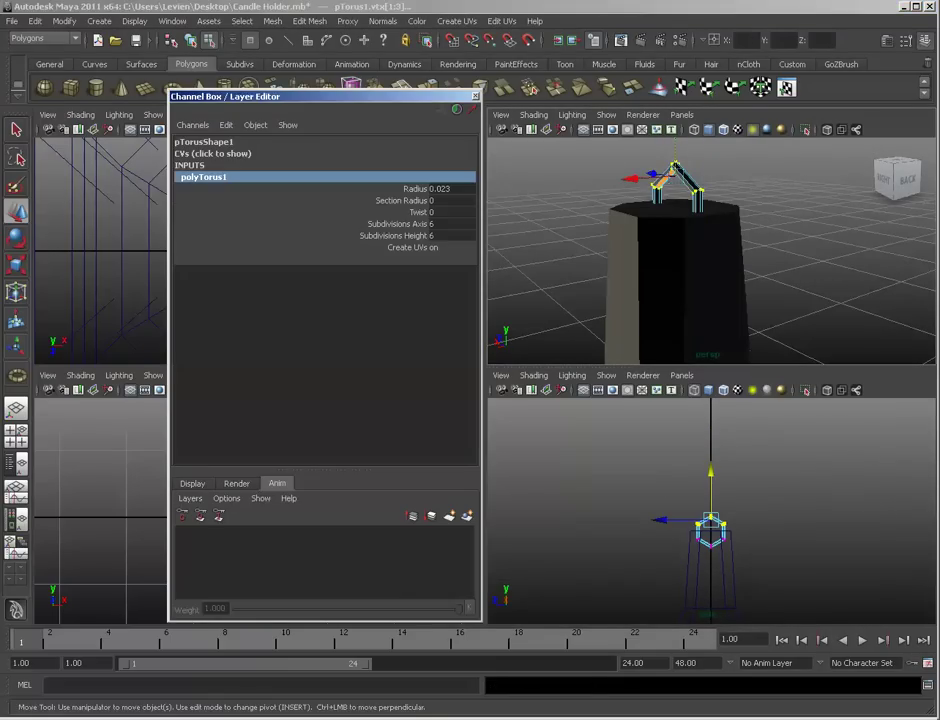
{"action": "left_click", "coordinate": [401, 201]}
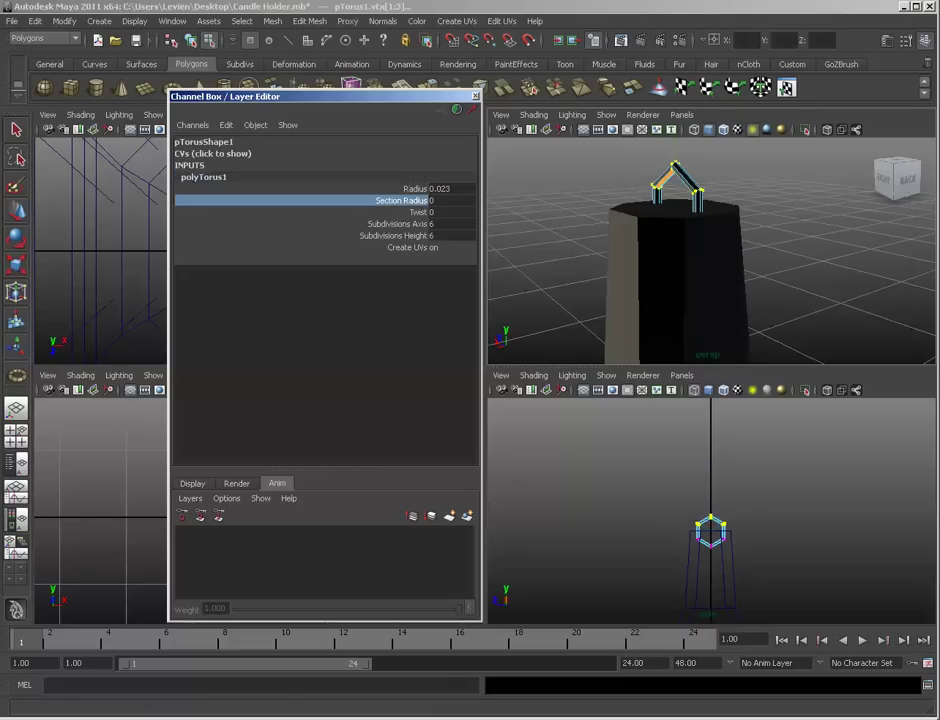
{"action": "middle_click_drag", "start_coordinate": [600, 480], "coordinate": [606, 480]}
{"action": "key", "text": "F8"}
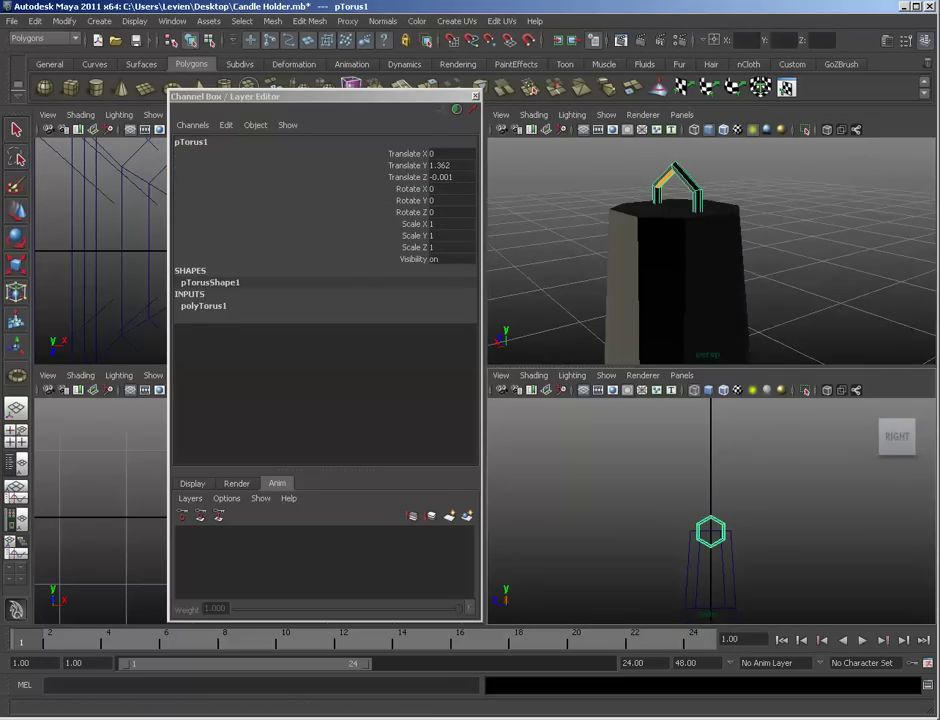
{"action": "left_click", "coordinate": [204, 305]}
Step: Try adjusting the ring's Radius and Section Radius interactively, then undo the changes
{"action": "left_click", "coordinate": [414, 317]}
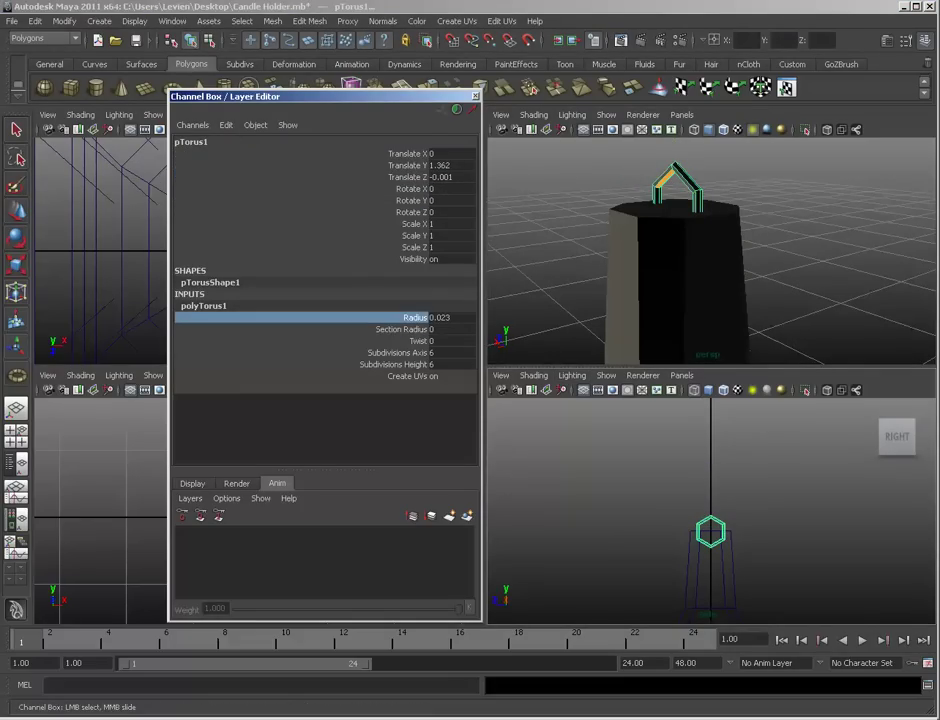
{"action": "mouse_move", "coordinate": [600, 480]}
{"action": "middle_mouse_down"}
{"action": "mouse_move", "coordinate": [610, 480]}
{"action": "mouse_move", "coordinate": [600, 480]}
{"action": "middle_mouse_up"}
{"action": "key", "text": "ctrl+z"}
{"action": "left_click", "coordinate": [402, 329]}
{"action": "key", "text": "ctrl+z"}
Step: Try a Section Radius of 0.01 on the ring, then set it to 0.005
{"action": "left_click", "coordinate": [450, 329]}
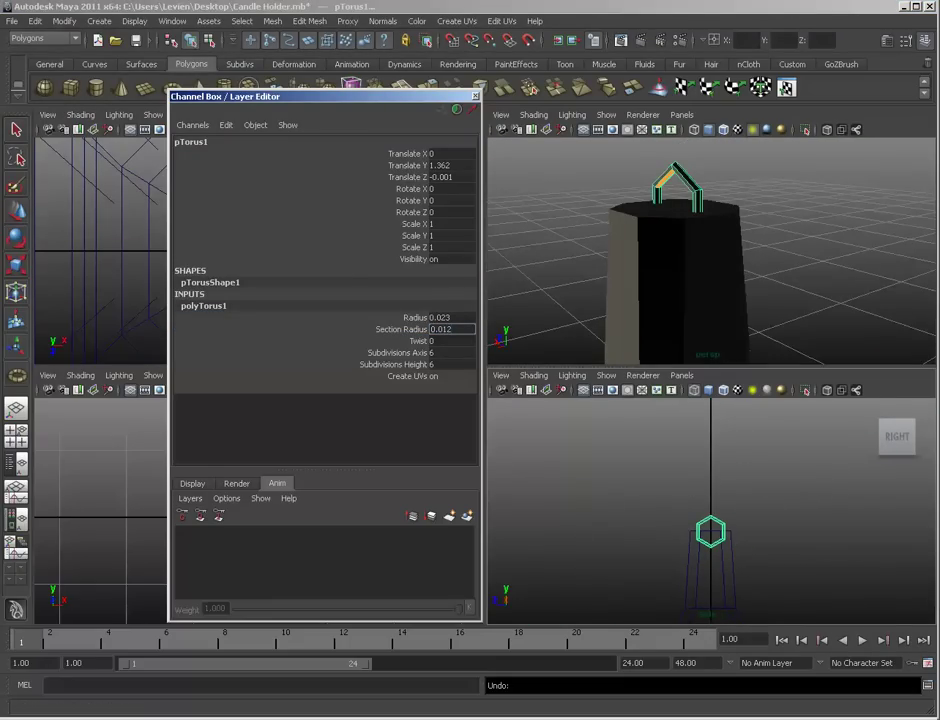
{"action": "type", "text": "0.01"}
{"action": "key", "text": "Return"}
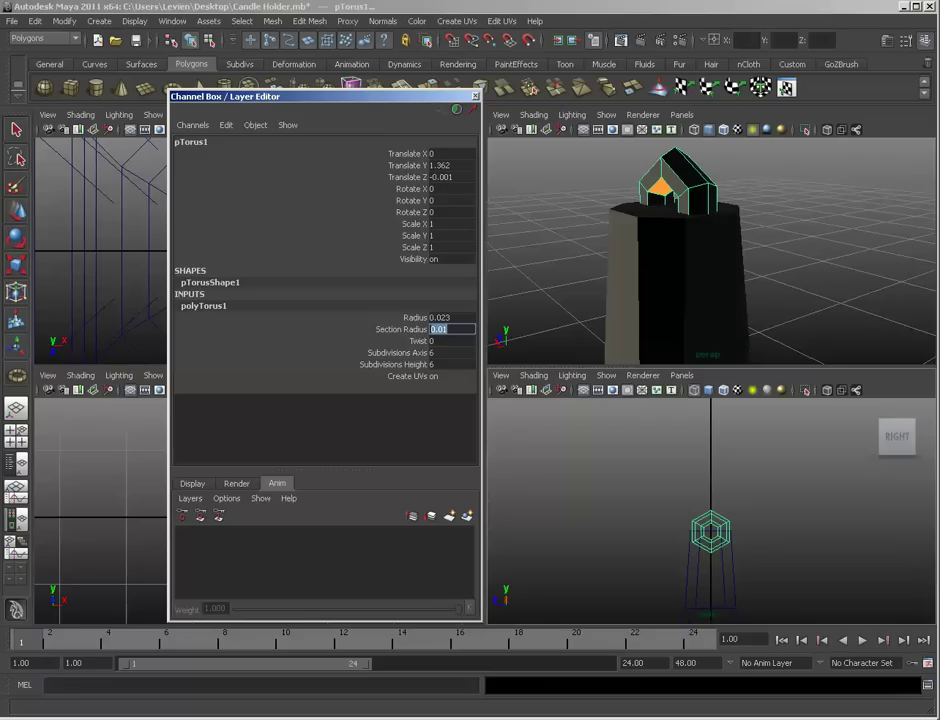
{"action": "key", "text": "Return"}
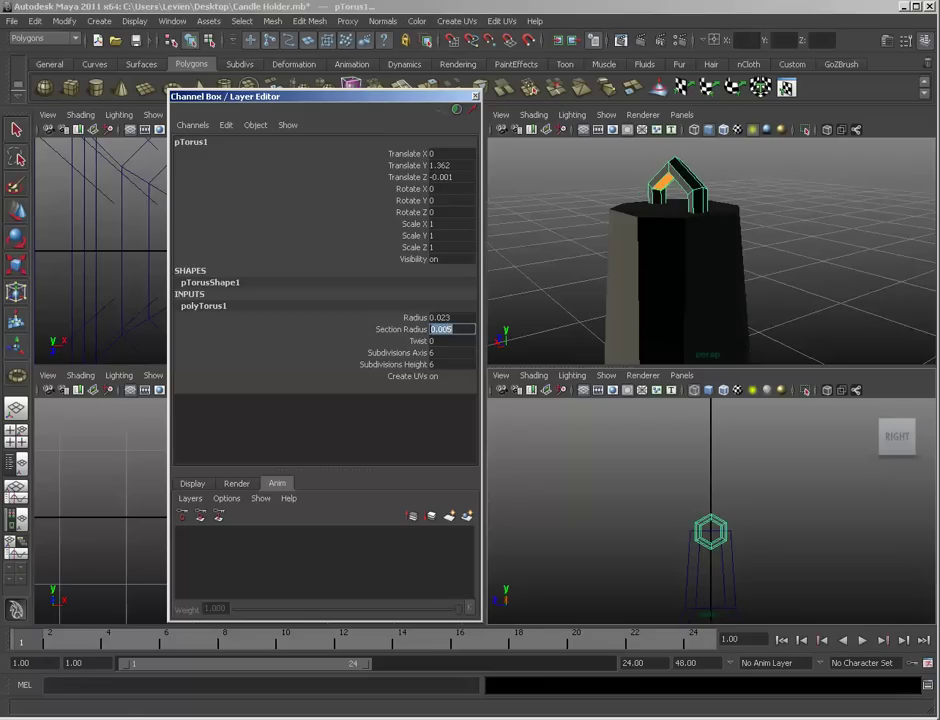
Step: Select the ring's upper vertices in the side view and raise them to stretch it into an elongated chain link
{"action": "key", "text": "F8"}
{"action": "left_click_drag", "start_coordinate": [768, 497], "coordinate": [648, 534]}
{"action": "key", "text": "w"}
{"action": "left_click_drag", "start_coordinate": [711, 472], "coordinate": [711, 447]}
Step: Duplicate the elongated link as a whole object and raise the copy to Translate Y 1.43
{"action": "key", "text": "F8"}
{"action": "key", "text": "ctrl+d"}
{"action": "left_click_drag", "start_coordinate": [711, 490], "coordinate": [711, 478]}
Step: Rotate the duplicated link about its vertical axis and set its Rotate Y to 90
{"action": "scroll", "coordinate": [711, 505], "scroll_direction": "up", "scroll_amount": 5}
{"action": "key", "text": "e"}
{"action": "left_click_drag", "start_coordinate": [706, 525], "coordinate": [824, 525]}
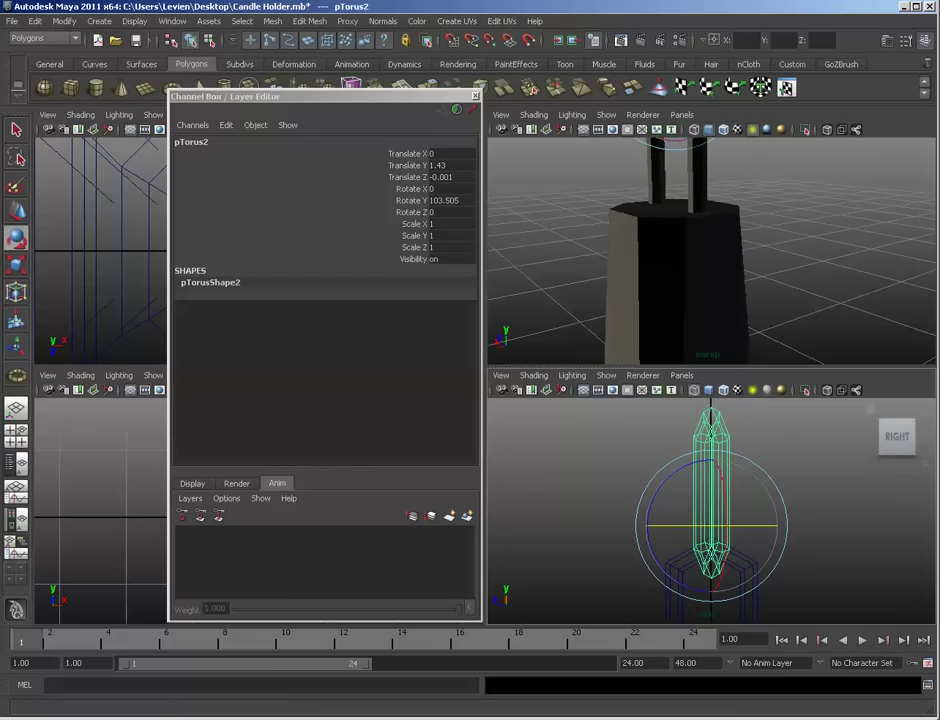
{"action": "left_click", "coordinate": [452, 200]}
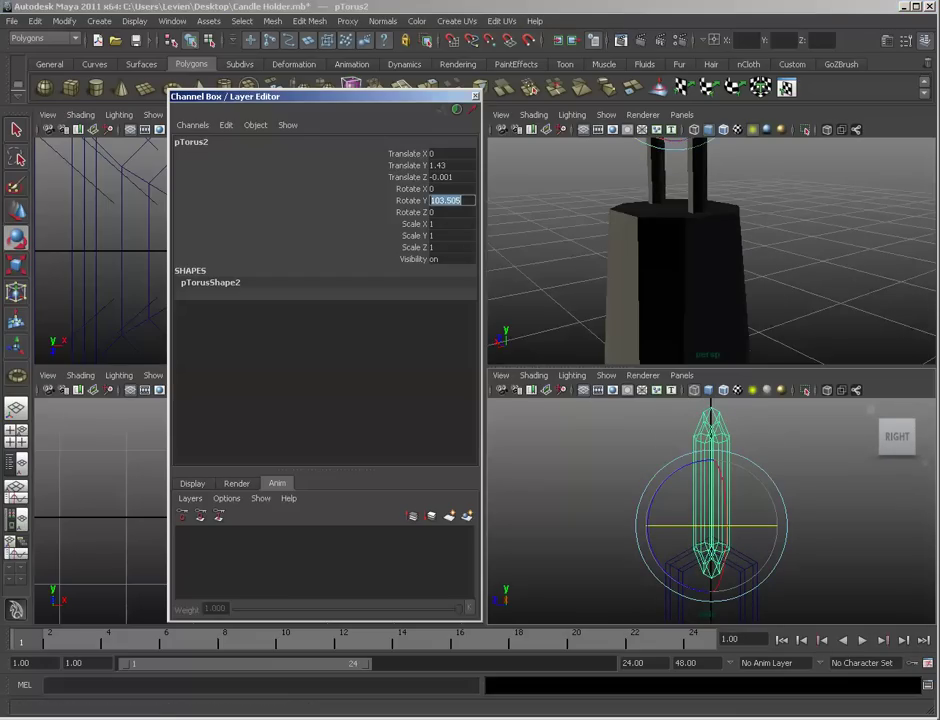
{"action": "type", "text": "90"}
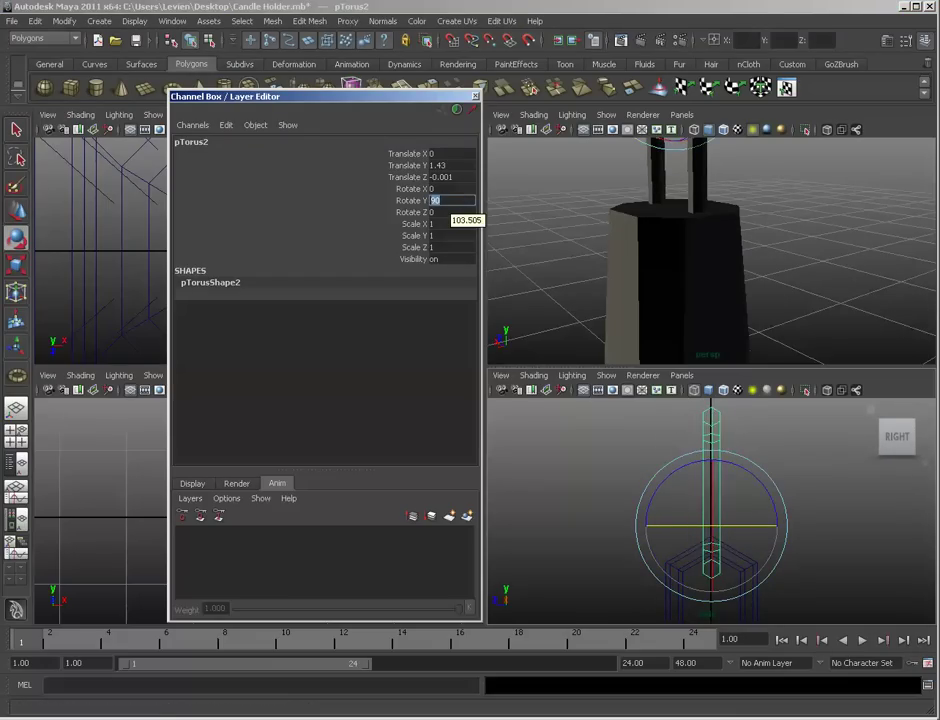
{"action": "key", "text": "Return"}
Step: Repeat the duplicate with its transform to build an upright chain of alternating links up to Translate Y 2.525
{"action": "scroll", "coordinate": [711, 511], "scroll_direction": "up", "scroll_amount": 8}
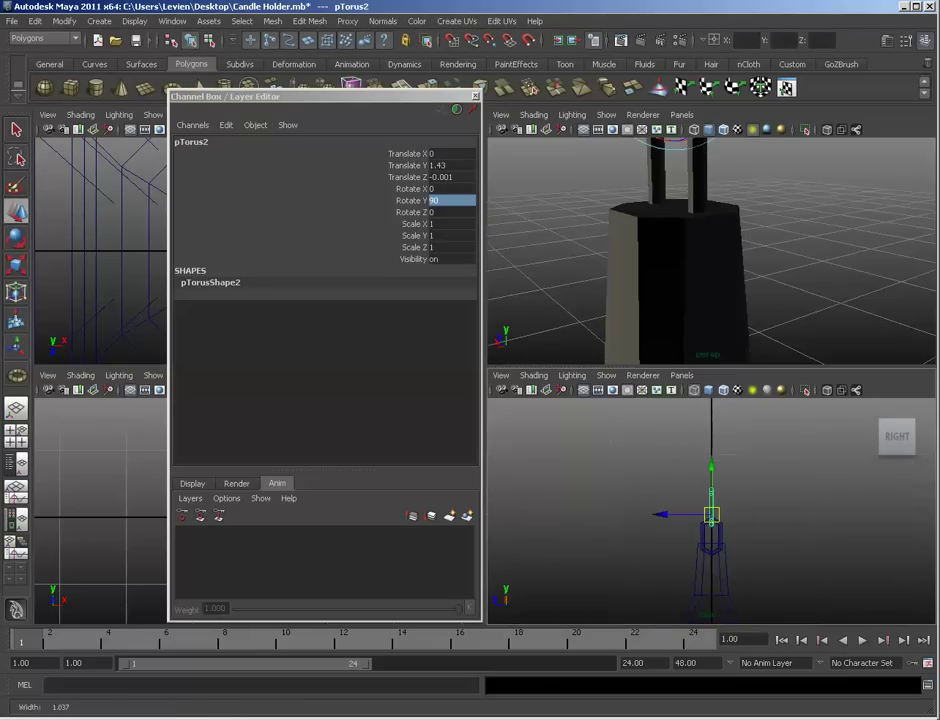
{"action": "key", "text": "shift+d"}
{"action": "key", "text": "shift+d"}
{"action": "key", "text": "shift+d"}
{"action": "key", "text": "shift+d"}
{"action": "key", "text": "shift+d"}
{"action": "key", "text": "shift+d"}
{"action": "key", "text": "shift+d"}
{"action": "key", "text": "shift+d"}
{"action": "key", "text": "shift+d"}
{"action": "key", "text": "shift+d"}
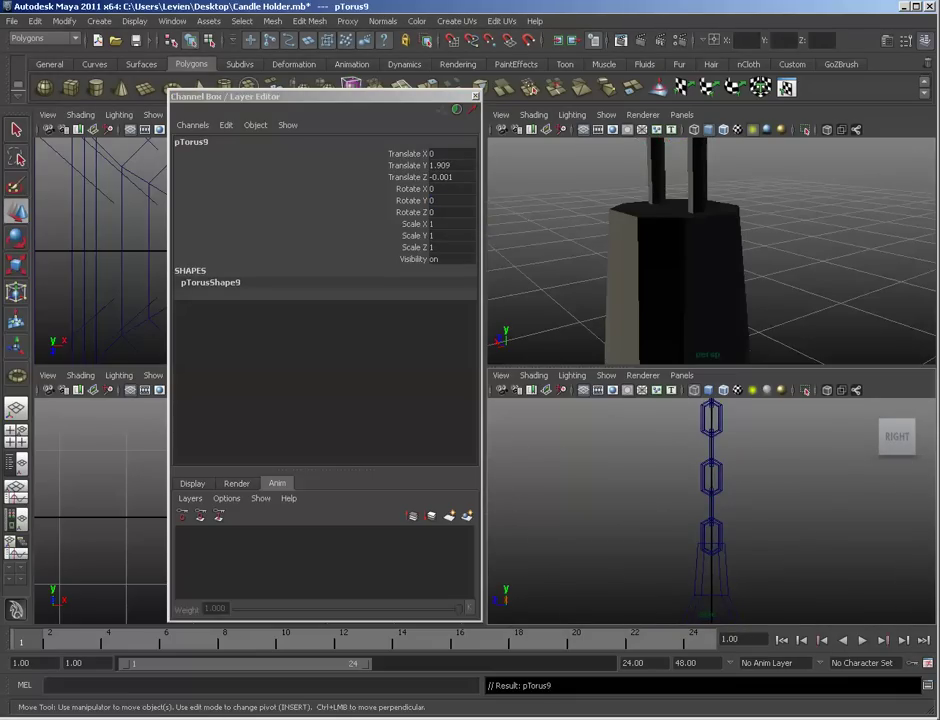
{"action": "scroll", "coordinate": [711, 500], "scroll_direction": "down", "scroll_amount": 5}
{"action": "key", "text": "shift+d"}
{"action": "key", "text": "shift+d"}
{"action": "key", "text": "shift+d"}
{"action": "key", "text": "shift+d"}
{"action": "key", "text": "shift+d"}
{"action": "key", "text": "shift+d"}
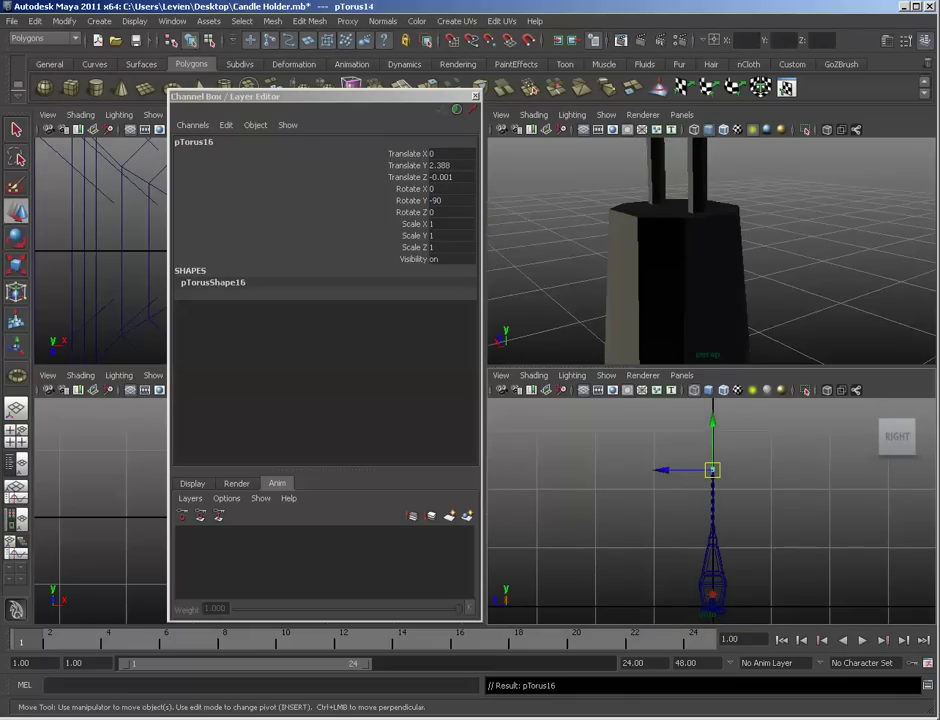
Step: Examine the chain rising above the candle holder in the perspective view
{"action": "scroll", "coordinate": [712, 240], "scroll_direction": "down", "scroll_amount": 4}
{"action": "middle_click_drag", "start_coordinate": [712, 200], "coordinate": [708, 262], "text": "alt"}
{"action": "scroll", "coordinate": [712, 240], "scroll_direction": "down", "scroll_amount": 3}
{"action": "scroll", "coordinate": [710, 250], "scroll_direction": "down", "scroll_amount": 3}
{"action": "left_click_drag", "start_coordinate": [710, 270], "coordinate": [718, 218], "text": "alt"}
{"action": "middle_click_drag", "start_coordinate": [715, 220], "coordinate": [715, 255], "text": "alt"}
{"action": "right_click_drag", "start_coordinate": [715, 255], "coordinate": [612, 250], "text": "alt"}
{"action": "middle_click_drag", "start_coordinate": [712, 300], "coordinate": [696, 276], "text": "alt"}
{"action": "key", "text": "F8"}
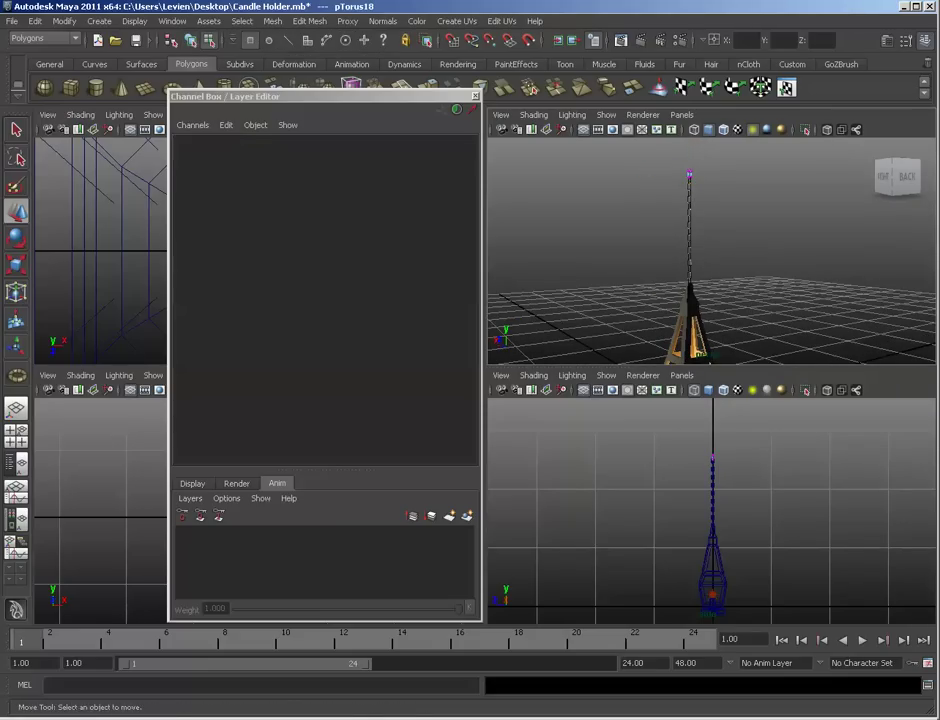
{"action": "key", "text": "F8"}
Step: Close the floating Channel Box, deselect the top link, enlarge the perspective view and save the scene
{"action": "left_click", "coordinate": [475, 96]}
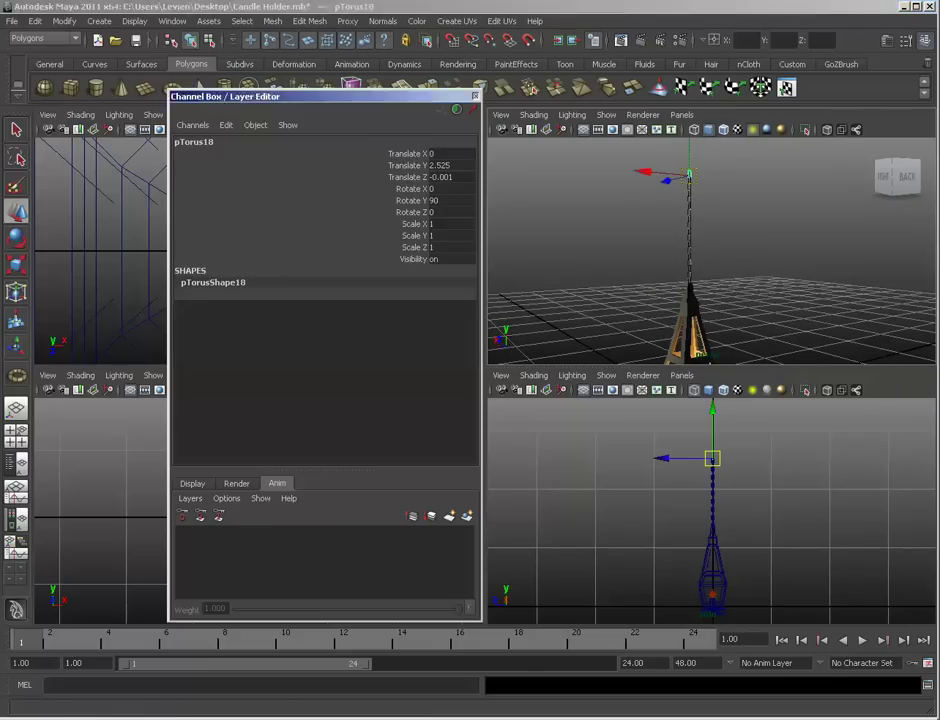
{"action": "left_click", "coordinate": [620, 230]}
{"action": "middle_click_drag", "start_coordinate": [690, 290], "coordinate": [642, 235], "text": "alt"}
{"action": "scroll", "coordinate": [642, 240], "scroll_direction": "up", "scroll_amount": 1}
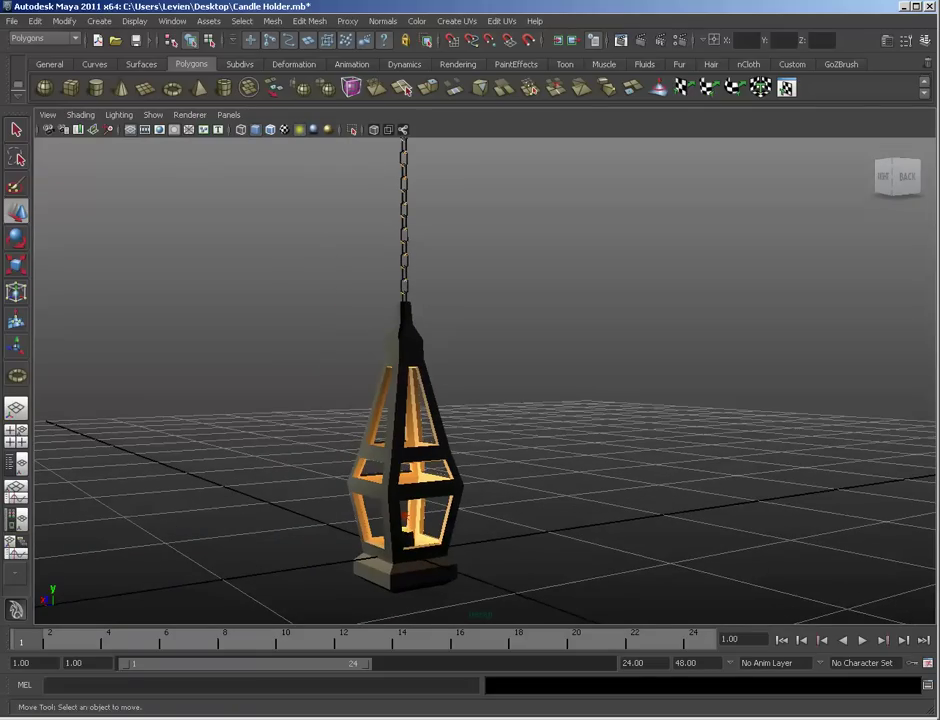
{"action": "key", "text": "ctrl+s"}
Step: Select the candle holder's frame and apply Automatic Mapping to its UVs
{"action": "right_click_drag", "start_coordinate": [480, 380], "coordinate": [610, 380], "text": "alt"}
{"action": "middle_click_drag", "start_coordinate": [420, 430], "coordinate": [567, 350], "text": "alt"}
{"action": "left_click", "coordinate": [540, 420]}
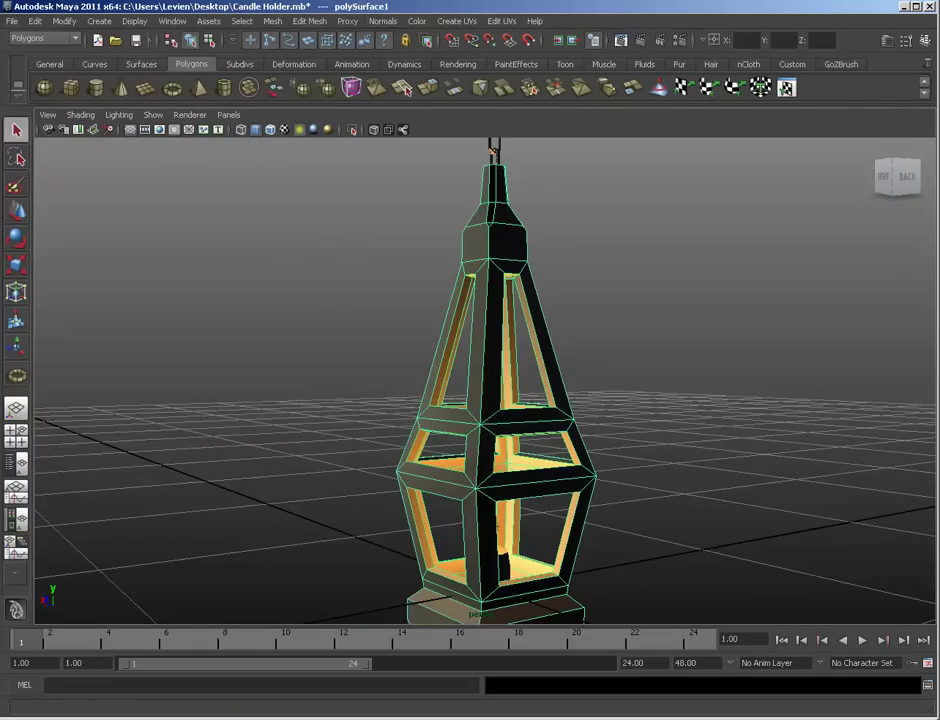
{"action": "left_click", "coordinate": [456, 21]}
{"action": "left_click", "coordinate": [480, 84]}
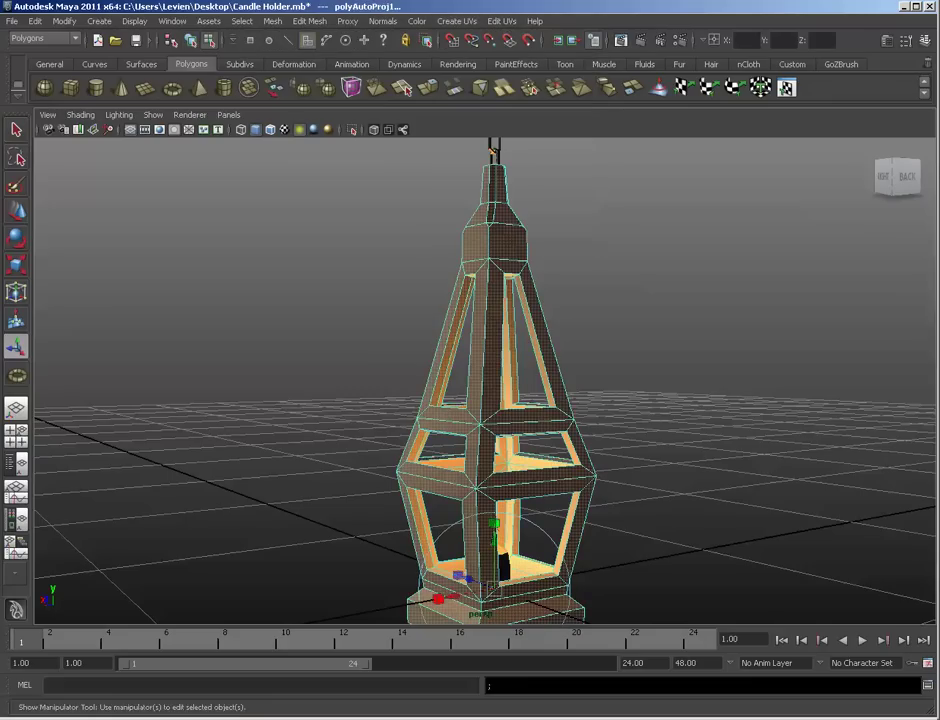
Step: Open the UV Texture Editor for the frame and maximize its window
{"action": "left_click", "coordinate": [172, 21]}
{"action": "mouse_move", "coordinate": [210, 57]}
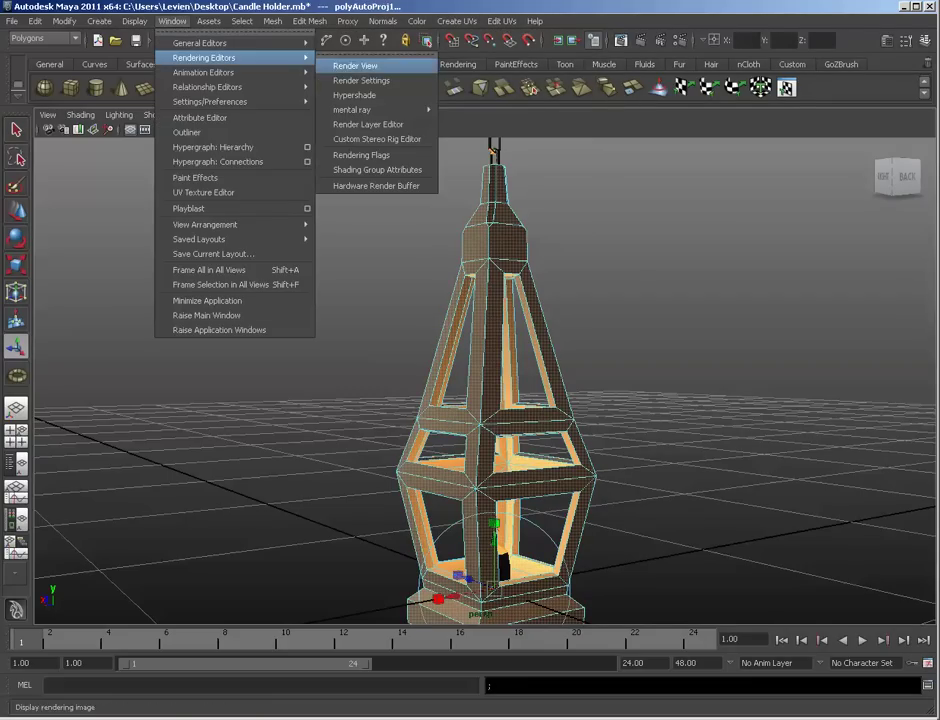
{"action": "left_click", "coordinate": [204, 193]}
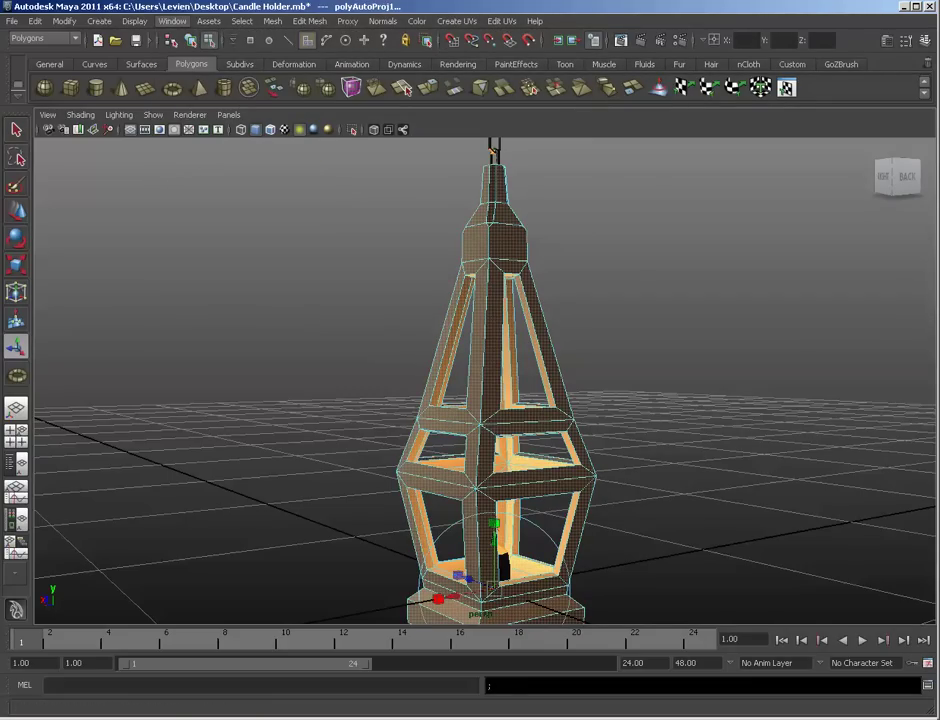
{"action": "left_click", "coordinate": [172, 21]}
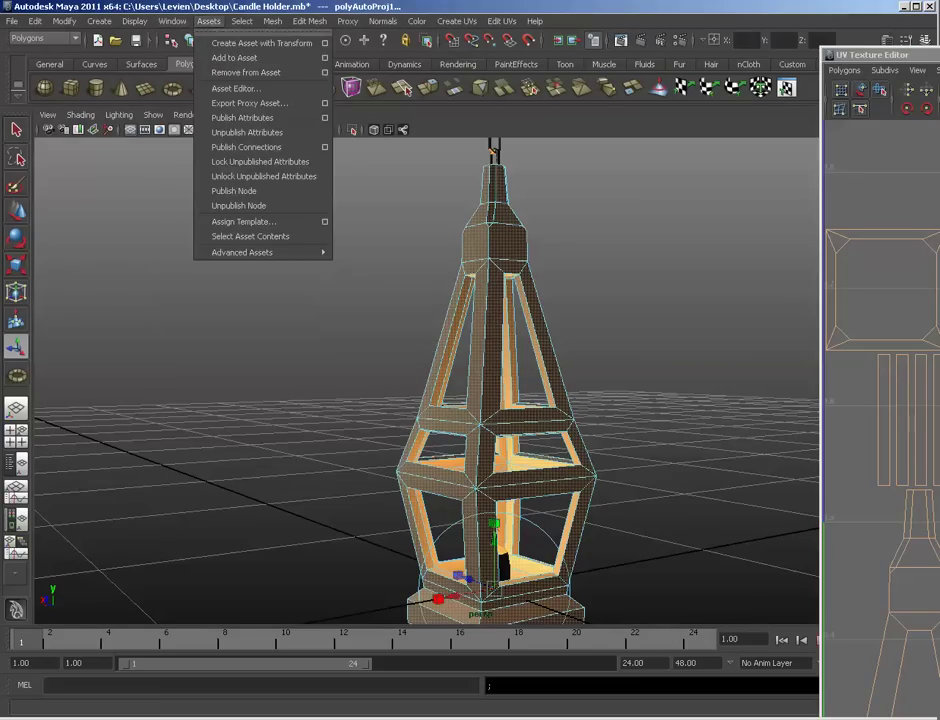
{"action": "left_click", "coordinate": [880, 55]}
{"action": "left_click_drag", "start_coordinate": [880, 55], "coordinate": [58, 44]}
{"action": "double_click", "coordinate": [58, 44]}
Step: Select groups of frame shells in the UV layout, clear the selection and examine the whole unwrapped layout
{"action": "scroll", "coordinate": [468, 394], "scroll_direction": "down", "scroll_amount": 7}
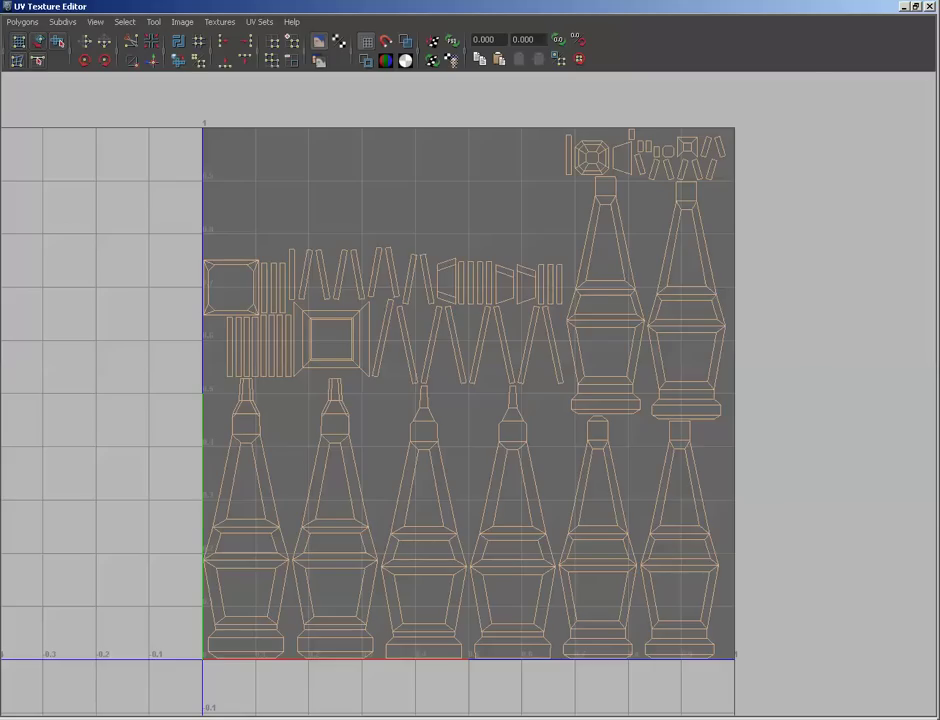
{"action": "left_click_drag", "start_coordinate": [862, 708], "coordinate": [400, 422]}
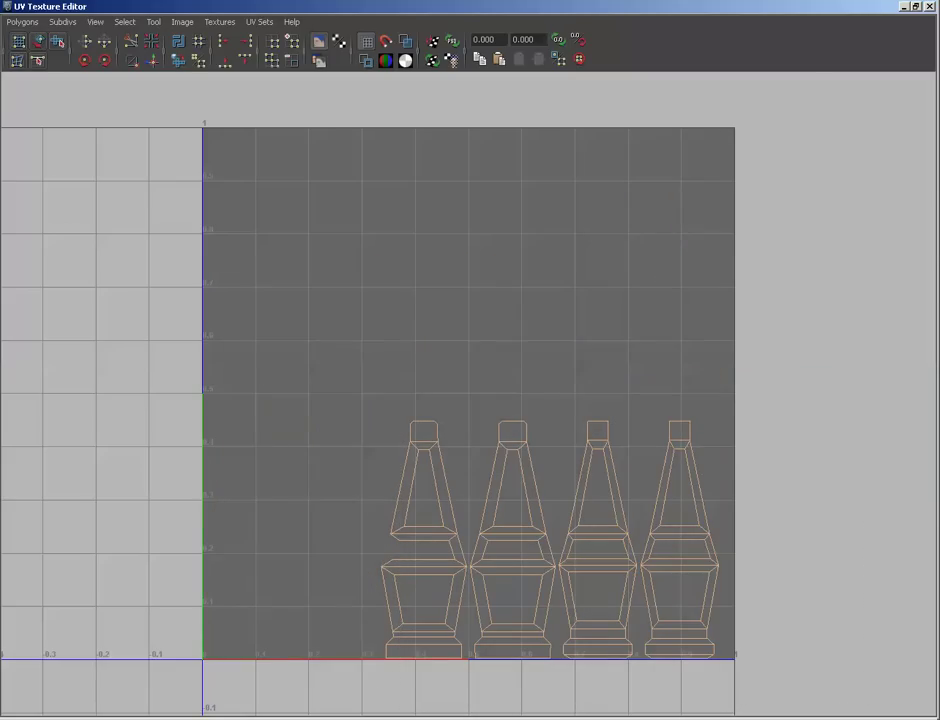
{"action": "left_click", "coordinate": [798, 280]}
{"action": "left_click_drag", "start_coordinate": [798, 280], "coordinate": [586, 342]}
{"action": "left_click", "coordinate": [502, 222]}
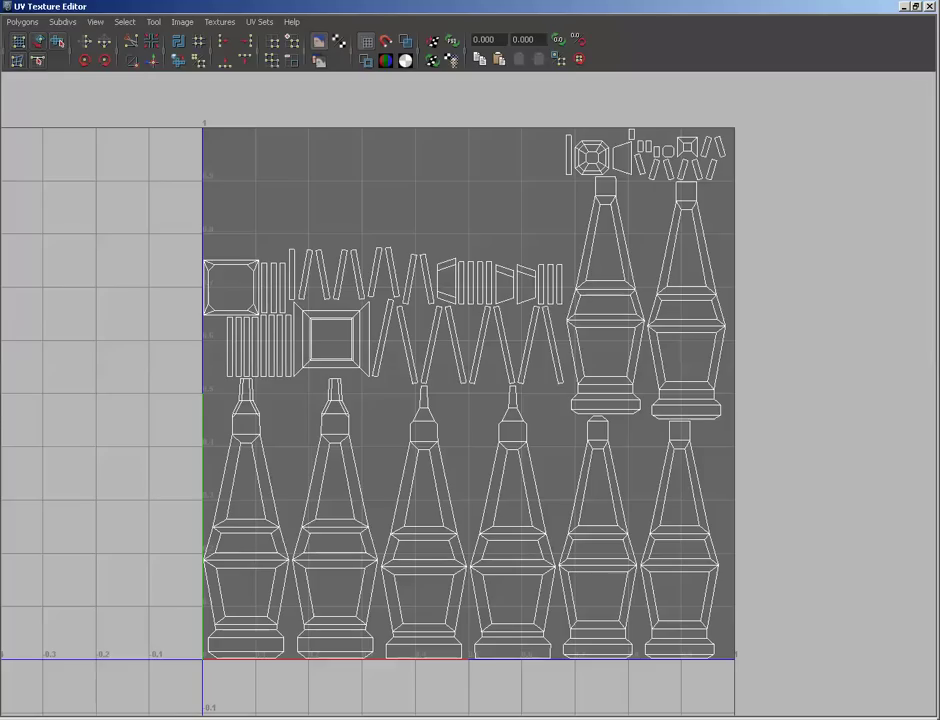
{"action": "middle_click_drag", "start_coordinate": [470, 400], "coordinate": [498, 384], "text": "alt"}
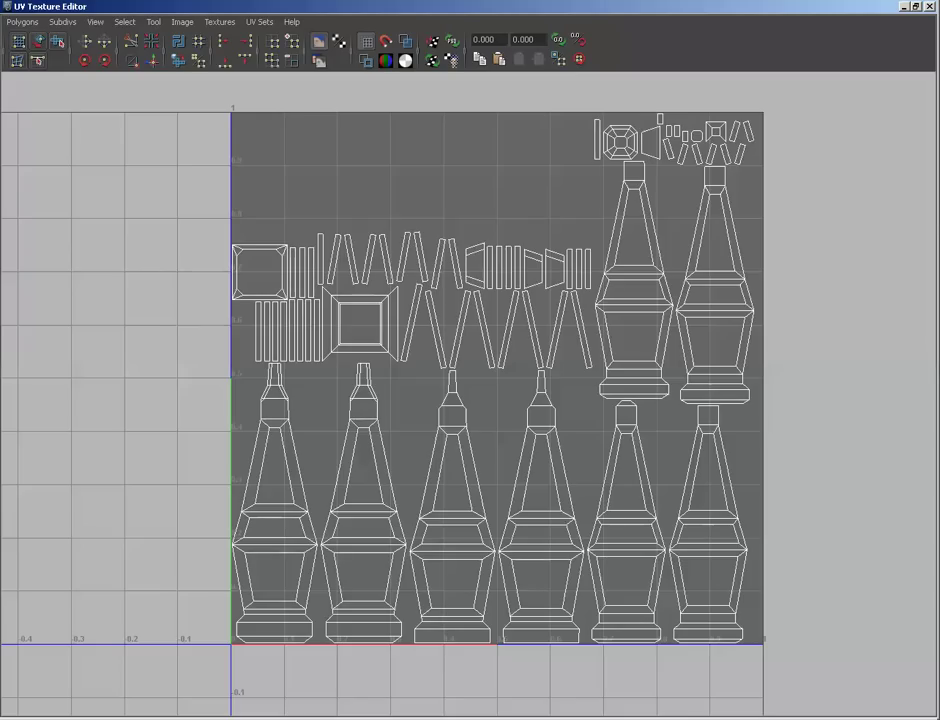
Step: Select a front strut and neighbouring band faces on the frame, inspect where they lie in the UV layout, and deselect them
{"action": "left_click", "coordinate": [917, 6]}
{"action": "left_click_drag", "start_coordinate": [660, 47], "coordinate": [560, 412]}
{"action": "left_click_drag", "start_coordinate": [440, 260], "coordinate": [565, 350], "text": "alt"}
{"action": "middle_click_drag", "start_coordinate": [565, 350], "coordinate": [508, 178], "text": "alt"}
{"action": "left_click", "coordinate": [508, 180]}
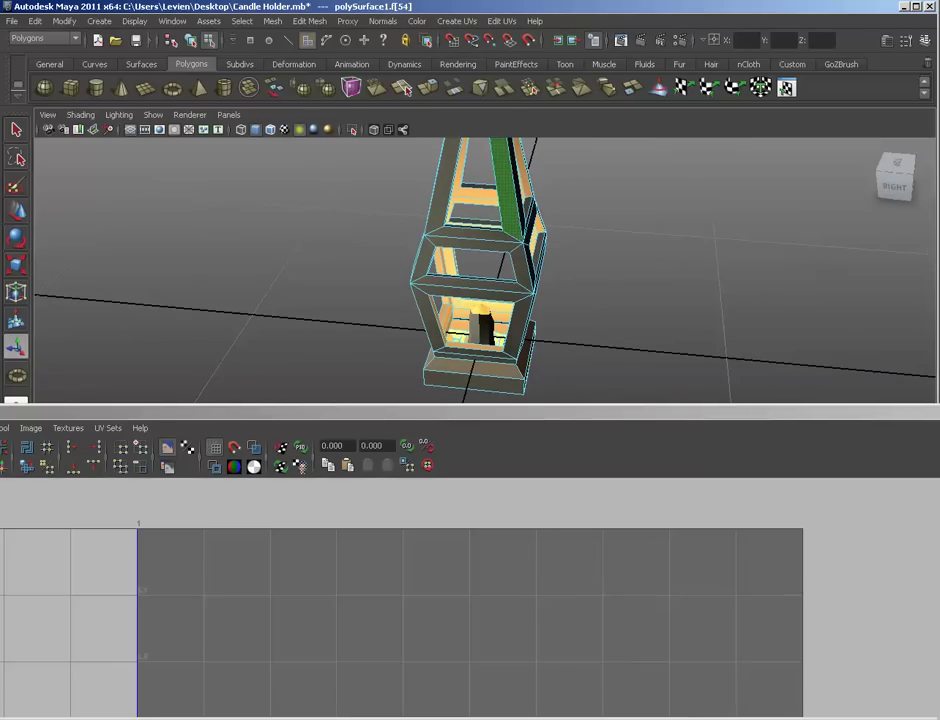
{"action": "left_click", "coordinate": [470, 283], "text": "shift"}
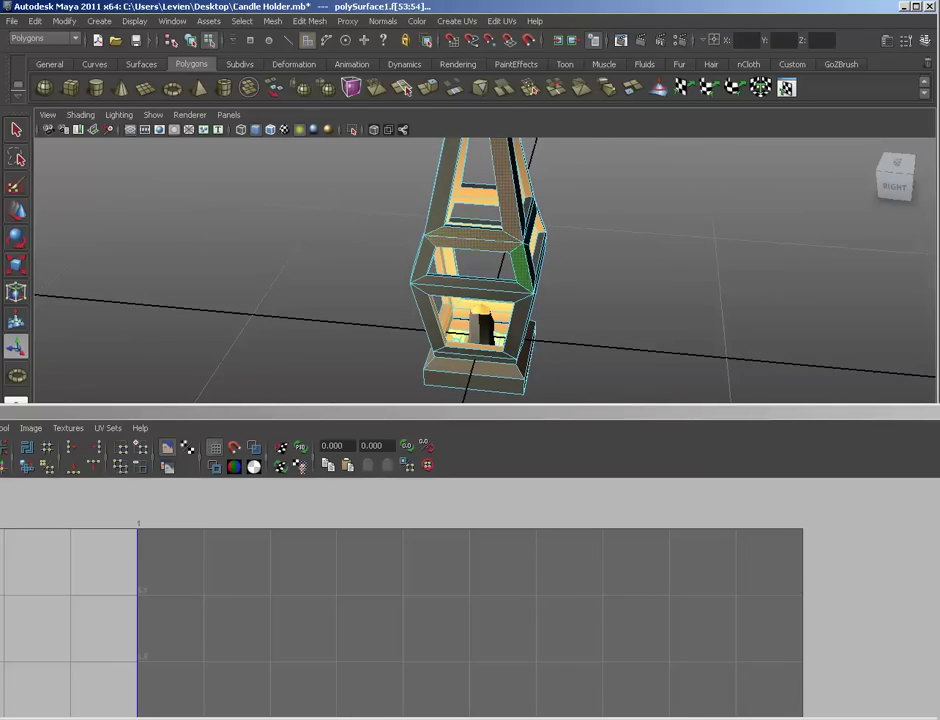
{"action": "left_click", "coordinate": [470, 291], "text": "shift"}
{"action": "double_click", "coordinate": [468, 412]}
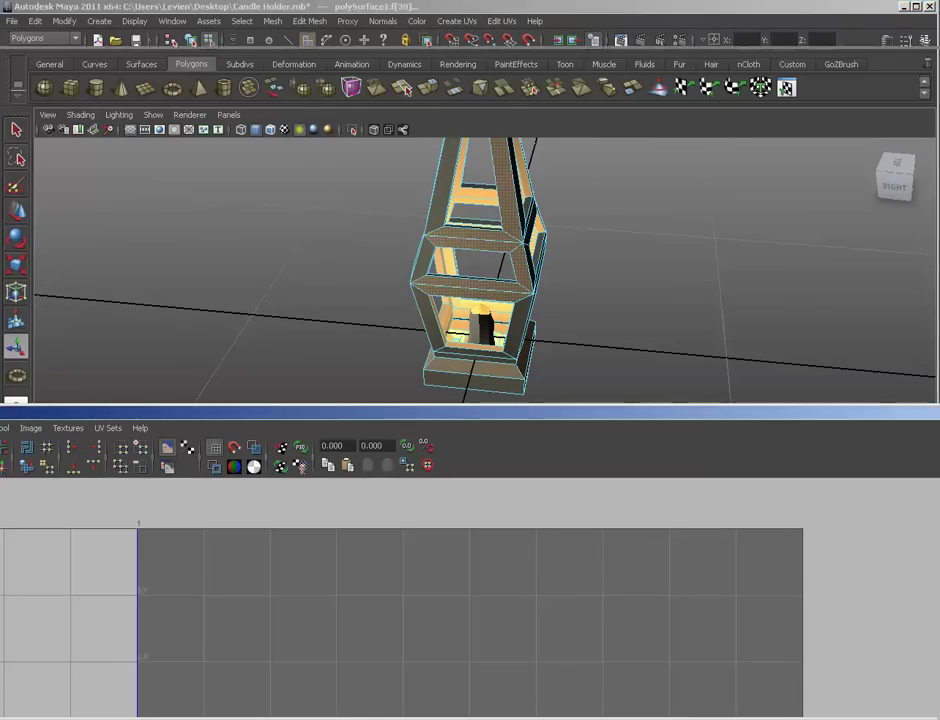
{"action": "scroll", "coordinate": [468, 376], "scroll_direction": "down", "scroll_amount": 2}
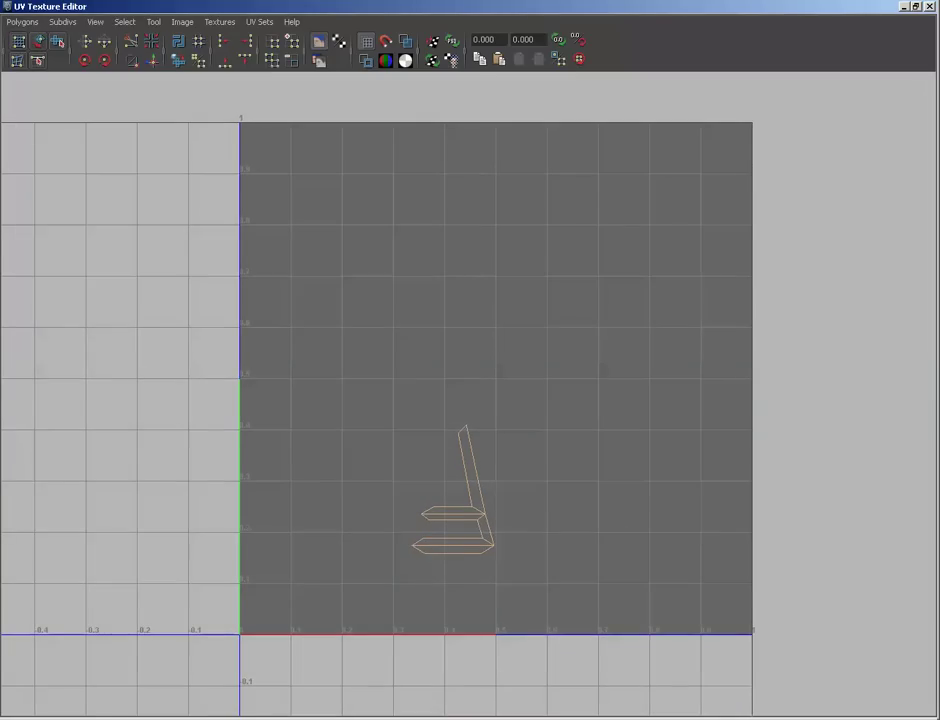
{"action": "left_click", "coordinate": [904, 6]}
{"action": "left_click_drag", "start_coordinate": [500, 330], "coordinate": [640, 330], "text": "alt"}
{"action": "left_click", "coordinate": [640, 330]}
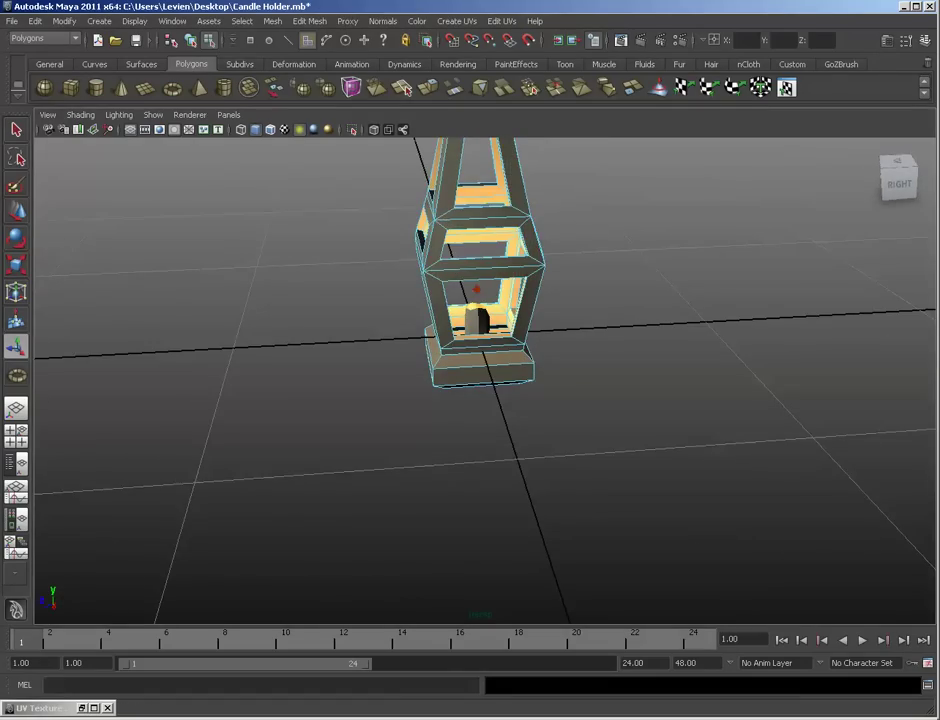
Step: Select the UVs of the two leftmost tall frame shells and move them outside the UV square, to about U -0.3
{"action": "left_click", "coordinate": [95, 708]}
{"action": "scroll", "coordinate": [457, 422], "scroll_direction": "down", "scroll_amount": 2}
{"action": "left_click_drag", "start_coordinate": [340, 568], "coordinate": [405, 367]}
{"action": "right_click_drag", "start_coordinate": [367, 427], "coordinate": [420, 428]}
{"action": "left_click_drag", "start_coordinate": [239, 636], "coordinate": [424, 358]}
{"action": "key", "text": "w"}
{"action": "left_click_drag", "start_coordinate": [460, 491], "coordinate": [250, 491]}
Step: Move the two detached tall shells farther from the UV square, to about U -0.75, and deselect them
{"action": "middle_click_drag", "start_coordinate": [400, 400], "coordinate": [586, 387], "text": "alt"}
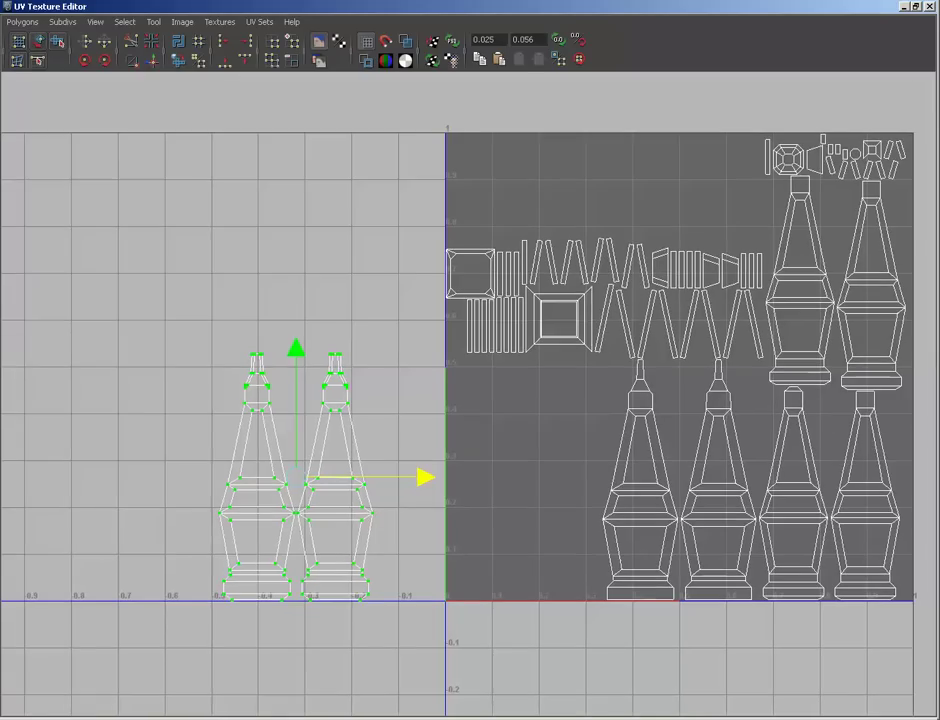
{"action": "left_click_drag", "start_coordinate": [426, 477], "coordinate": [225, 477]}
{"action": "middle_click_drag", "start_coordinate": [300, 420], "coordinate": [211, 457], "text": "alt"}
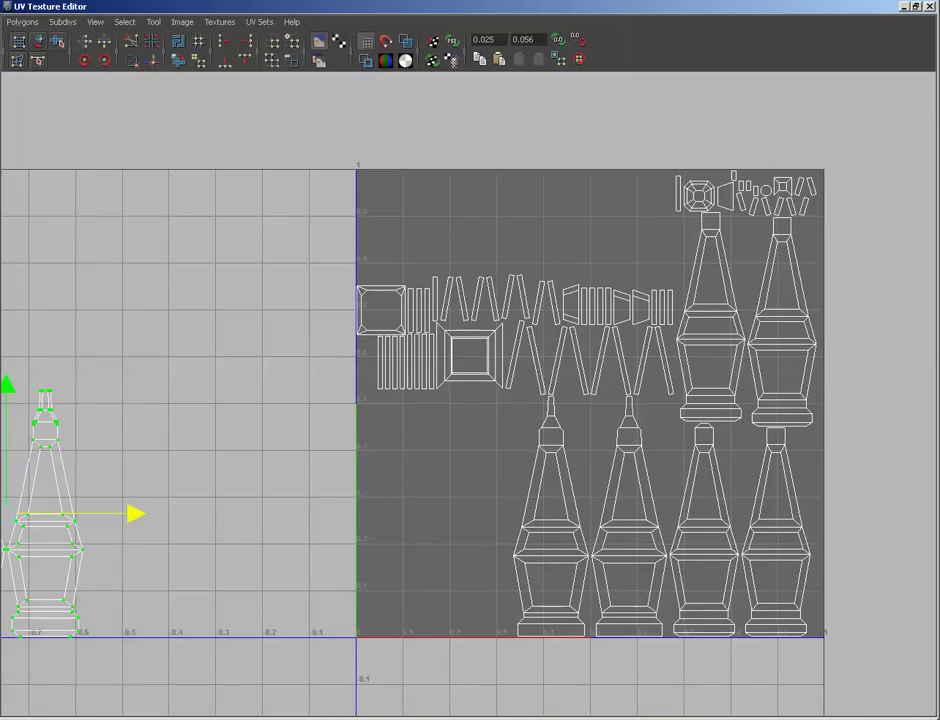
{"action": "left_click", "coordinate": [211, 440]}
{"action": "right_click", "coordinate": [725, 276]}
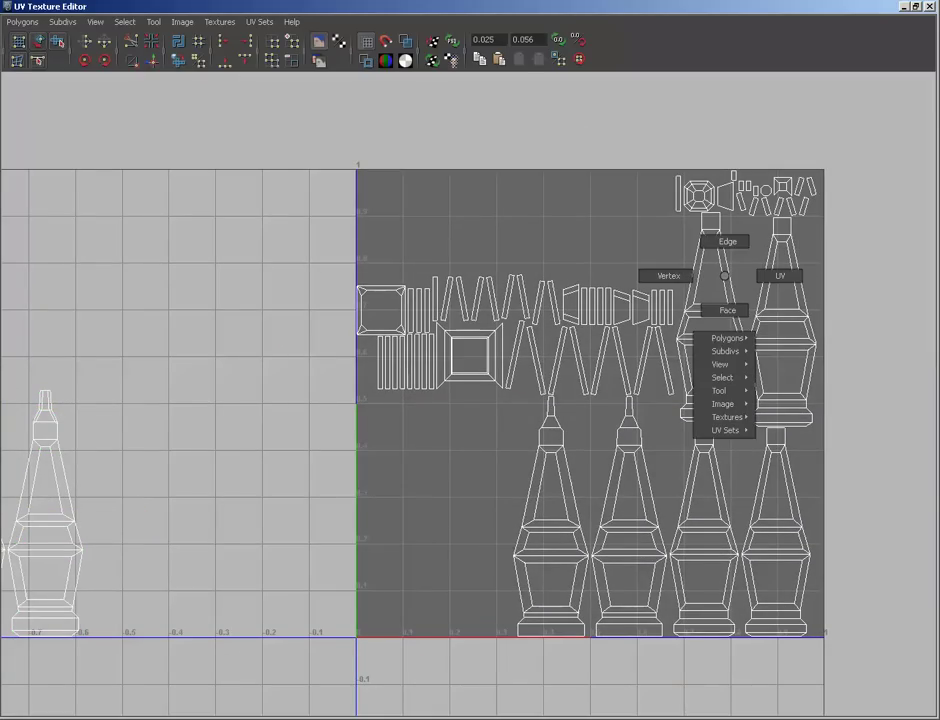
{"action": "right_click_drag", "start_coordinate": [725, 276], "coordinate": [778, 275]}
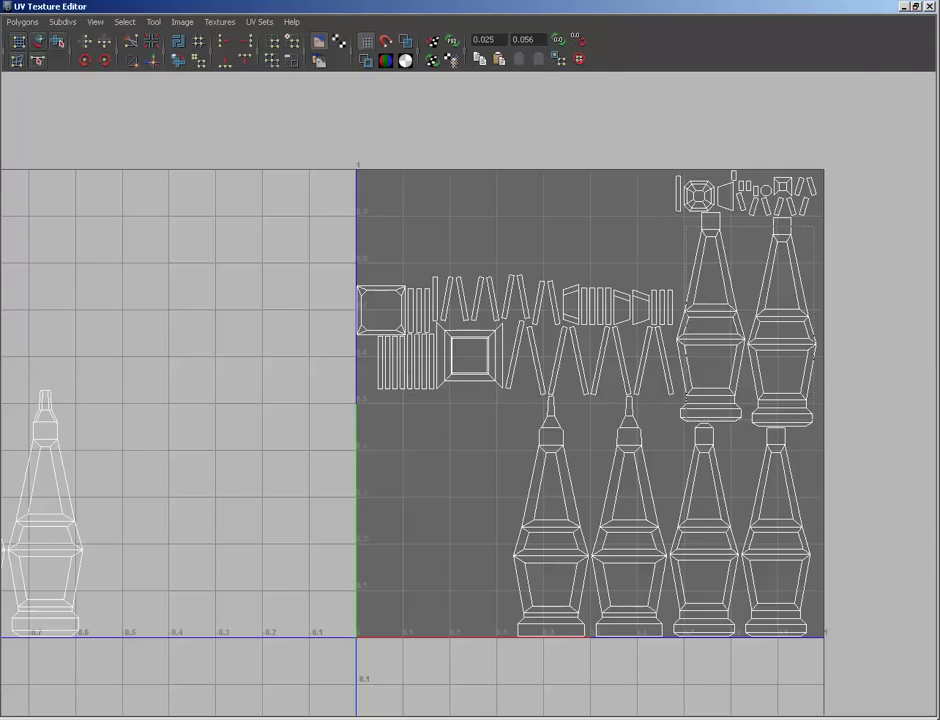
{"action": "left_click_drag", "start_coordinate": [685, 226], "coordinate": [814, 419]}
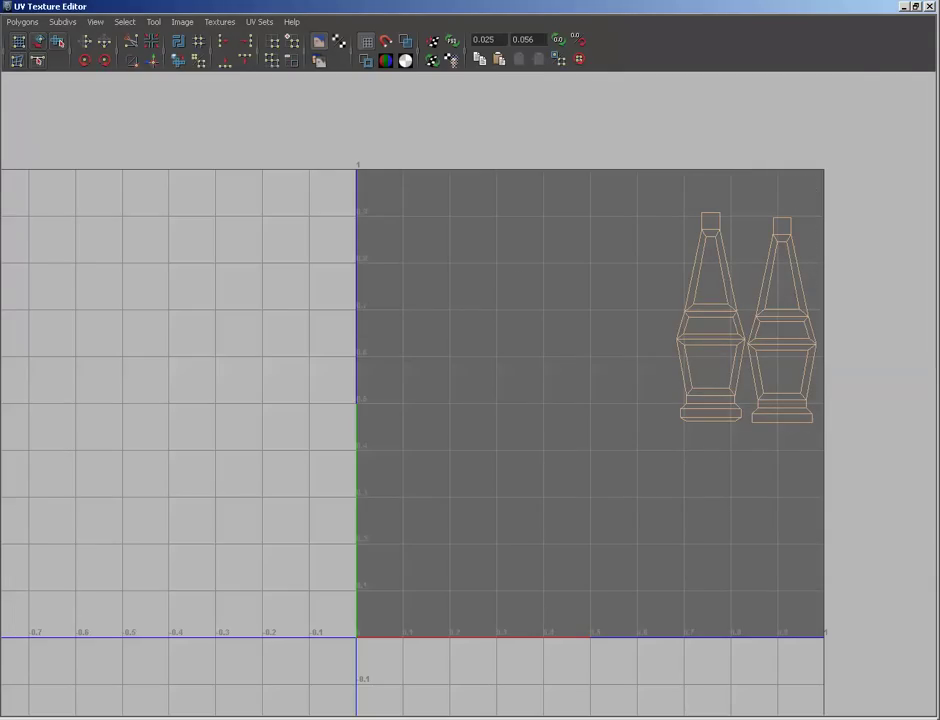
{"action": "left_click", "coordinate": [782, 434]}
{"action": "left_click", "coordinate": [782, 425]}
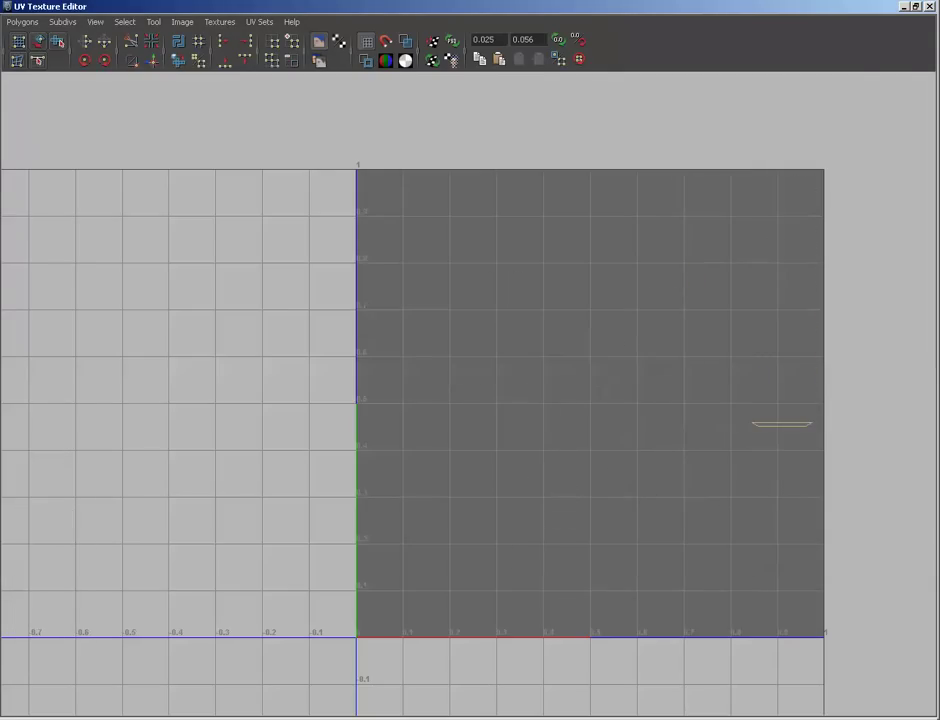
{"action": "left_click", "coordinate": [782, 434]}
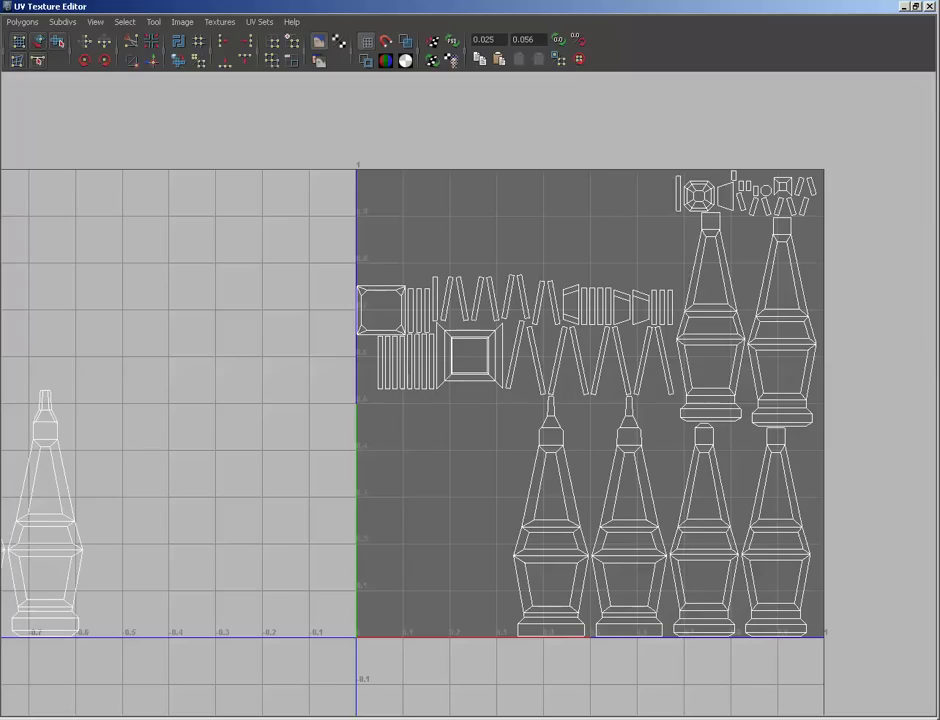
Step: Select the UVs of the two upper-right tall frame shells and move them onto the detached pair, at about U -0.75
{"action": "right_click", "coordinate": [790, 281]}
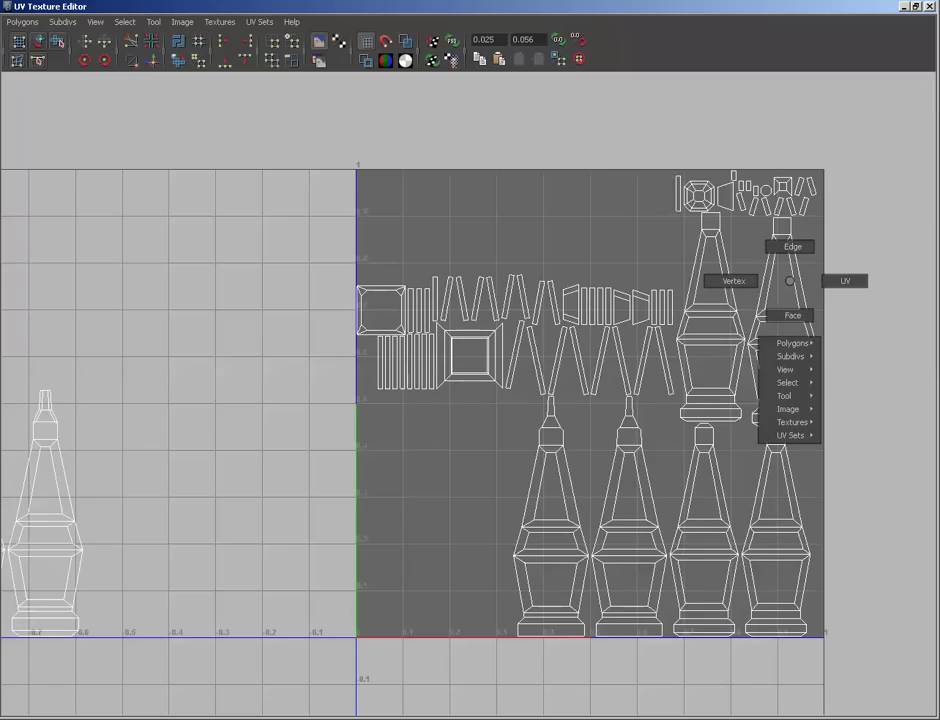
{"action": "right_click_drag", "start_coordinate": [790, 281], "coordinate": [845, 281]}
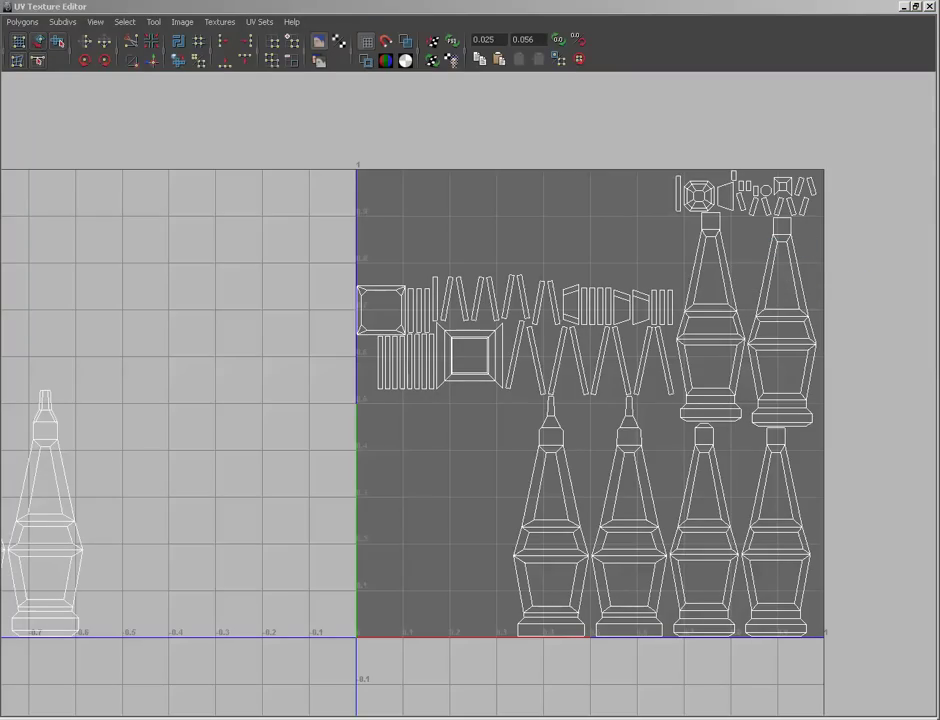
{"action": "right_click_drag", "start_coordinate": [640, 320], "coordinate": [740, 320], "text": "alt"}
{"action": "middle_click_drag", "start_coordinate": [740, 320], "coordinate": [467, 461], "text": "alt"}
{"action": "right_click_drag", "start_coordinate": [467, 461], "coordinate": [567, 461], "text": "alt"}
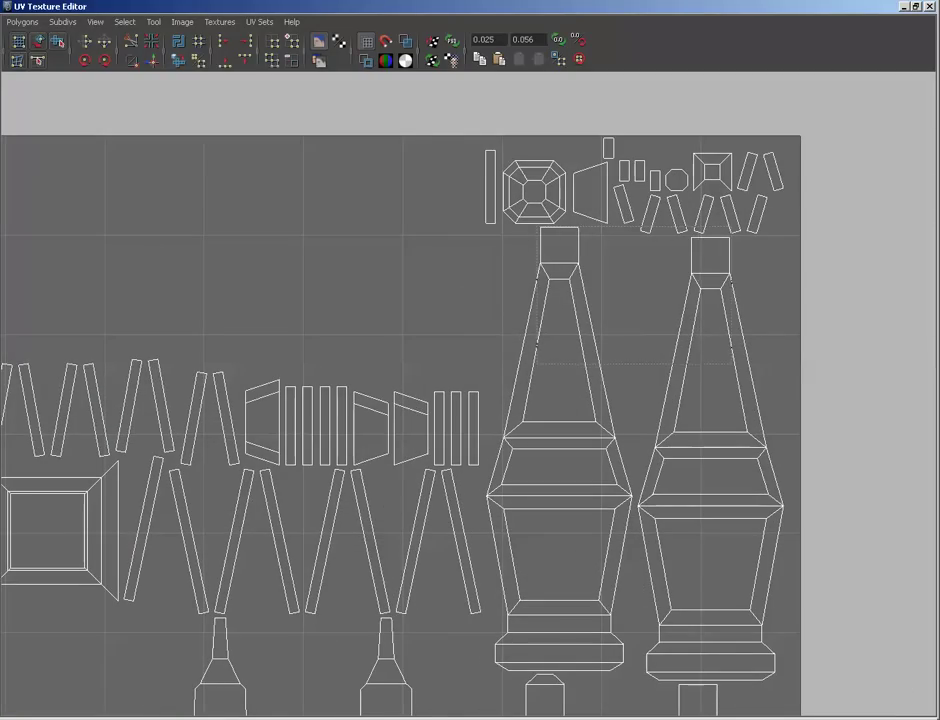
{"action": "left_click_drag", "start_coordinate": [537, 226], "coordinate": [759, 386]}
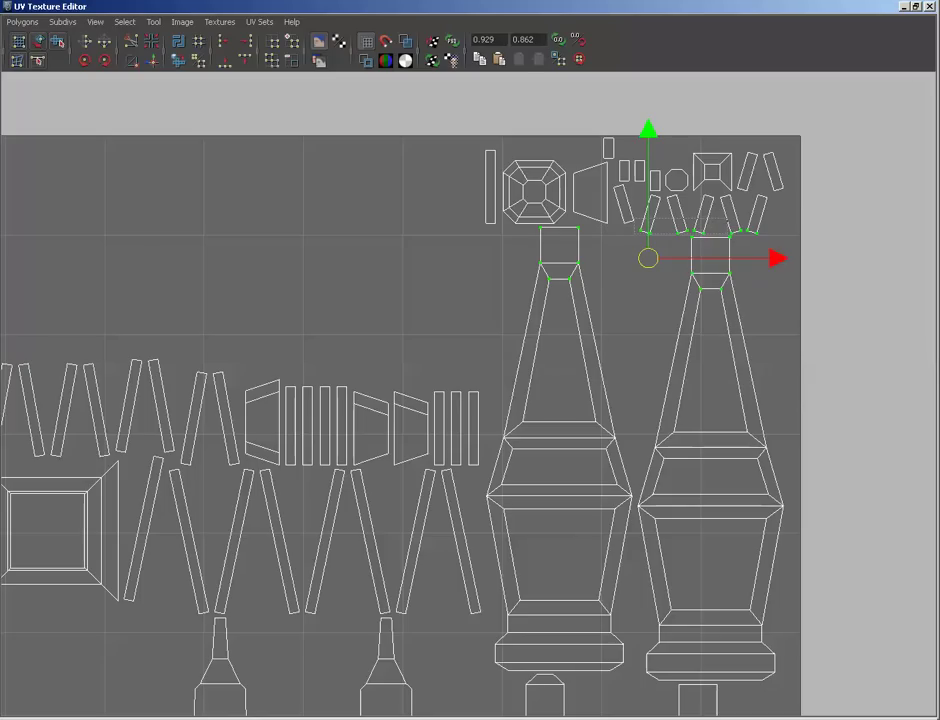
{"action": "left_click_drag", "start_coordinate": [788, 207], "coordinate": [733, 235], "text": "ctrl"}
{"action": "middle_click_drag", "start_coordinate": [500, 400], "coordinate": [418, 286], "text": "alt"}
{"action": "left_click_drag", "start_coordinate": [698, 415], "coordinate": [708, 417], "text": "shift"}
{"action": "left_click_drag", "start_coordinate": [400, 375], "coordinate": [704, 583], "text": "shift"}
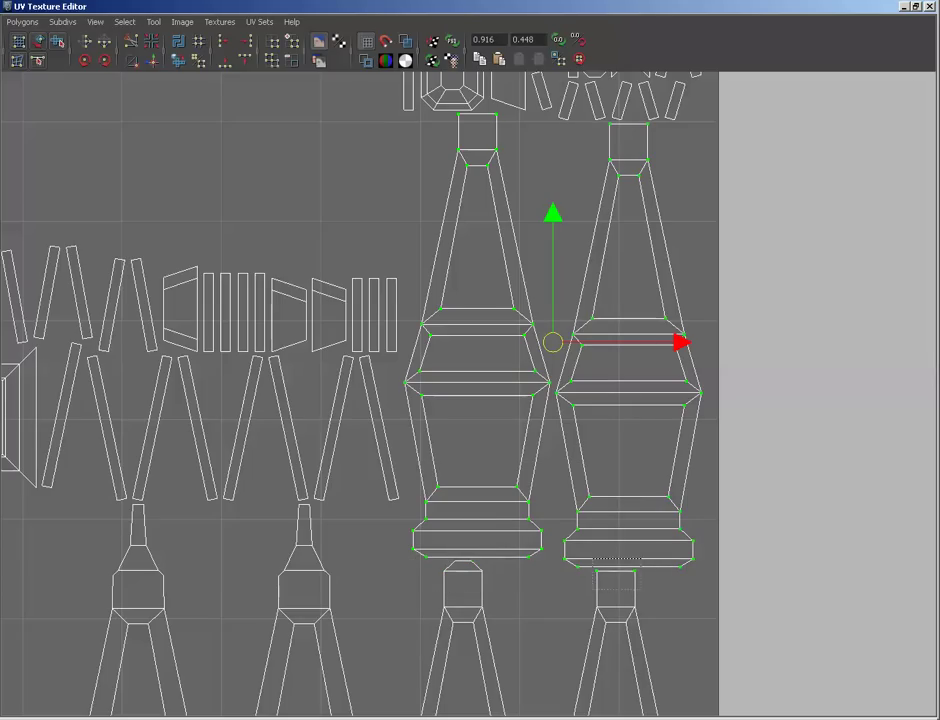
{"action": "scroll", "coordinate": [467, 393], "scroll_direction": "down", "scroll_amount": 5}
{"action": "left_click_drag", "start_coordinate": [638, 368], "coordinate": [214, 368]}
{"action": "middle_click_drag", "start_coordinate": [214, 368], "coordinate": [774, 252], "text": "alt"}
{"action": "left_click_drag", "start_coordinate": [647, 252], "coordinate": [301, 467]}
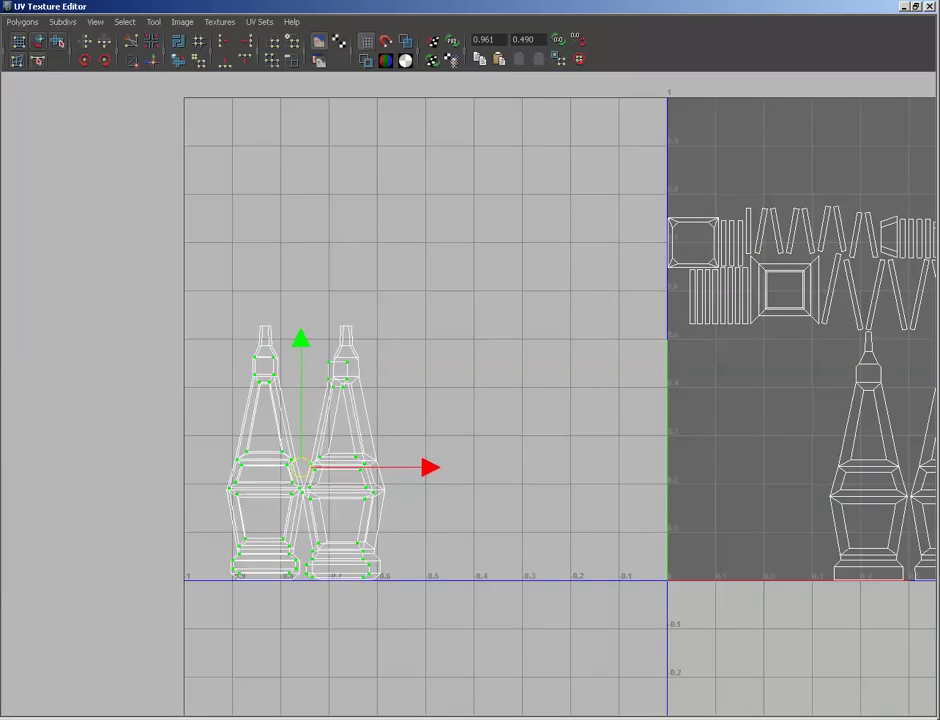
Step: Shift the two overlapping shells clear of the detached pair, placing them beside it with roughly level bases, centred at about U -0.43
{"action": "key", "text": "f"}
{"action": "left_click_drag", "start_coordinate": [596, 393], "coordinate": [872, 393]}
{"action": "middle_click_drag", "start_coordinate": [872, 393], "coordinate": [617, 376], "text": "alt"}
{"action": "left_click_drag", "start_coordinate": [617, 376], "coordinate": [696, 377]}
{"action": "left_click_drag", "start_coordinate": [574, 247], "coordinate": [574, 249]}
{"action": "left_click_drag", "start_coordinate": [702, 378], "coordinate": [699, 378]}
Step: Select the rightmost detached shell, nudge it slightly up and right to line up with its neighbour, and deselect it
{"action": "left_click_drag", "start_coordinate": [782, 132], "coordinate": [571, 671]}
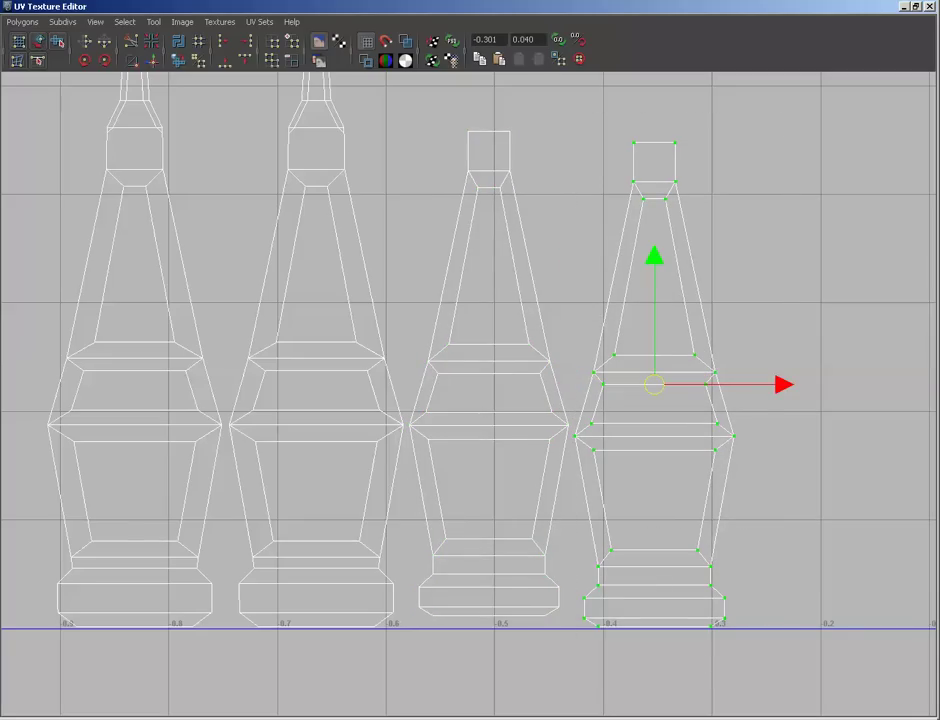
{"action": "left_click_drag", "start_coordinate": [654, 300], "coordinate": [654, 289]}
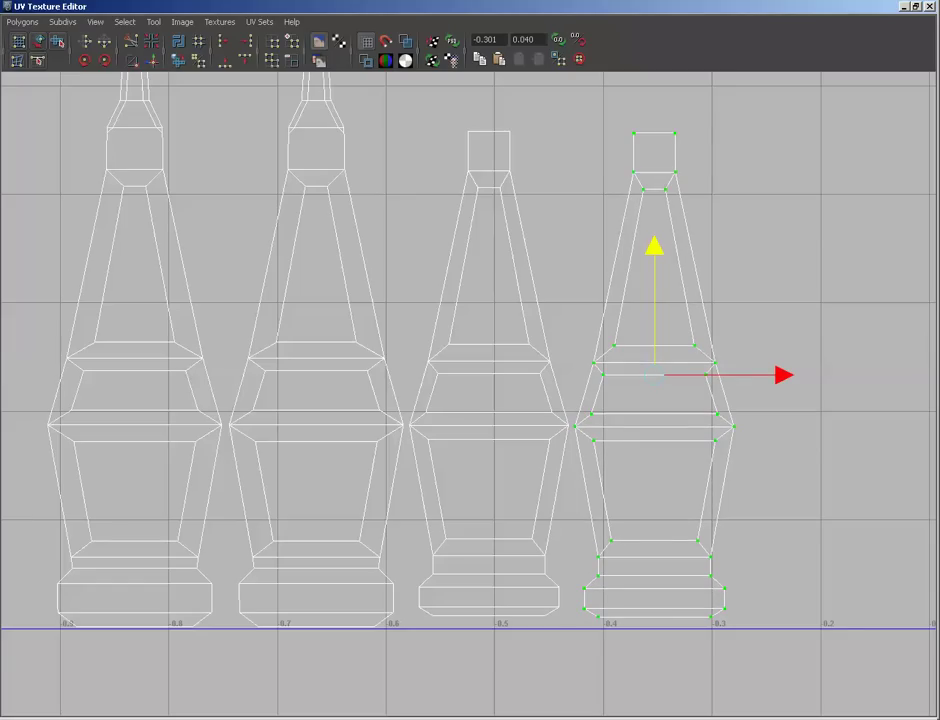
{"action": "left_click_drag", "start_coordinate": [783, 375], "coordinate": [785, 375]}
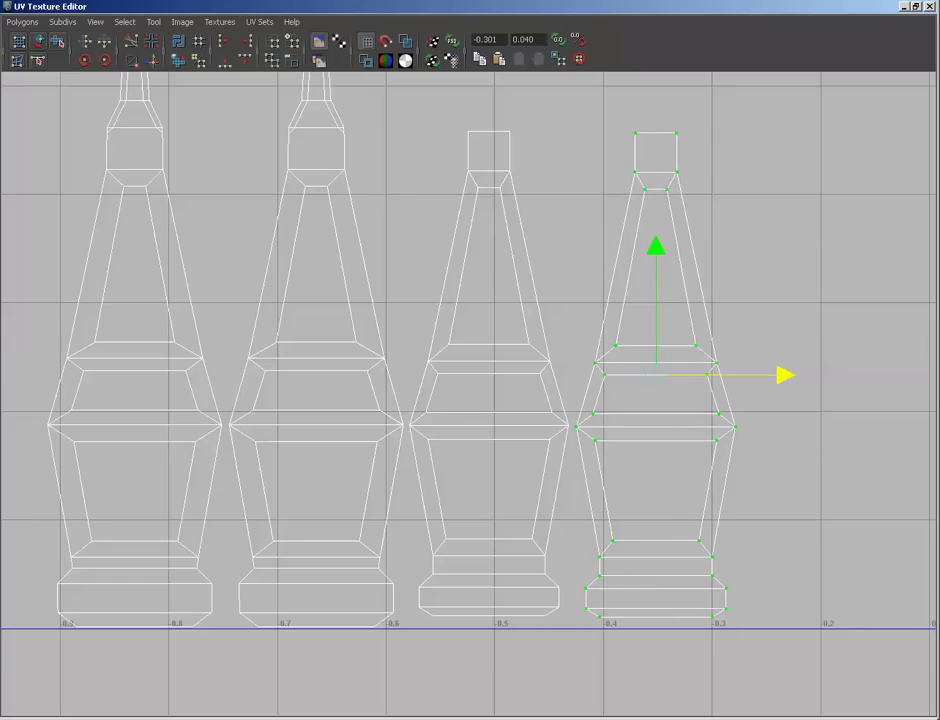
{"action": "left_click", "coordinate": [826, 380]}
{"action": "right_click_drag", "start_coordinate": [828, 378], "coordinate": [804, 372], "text": "alt"}
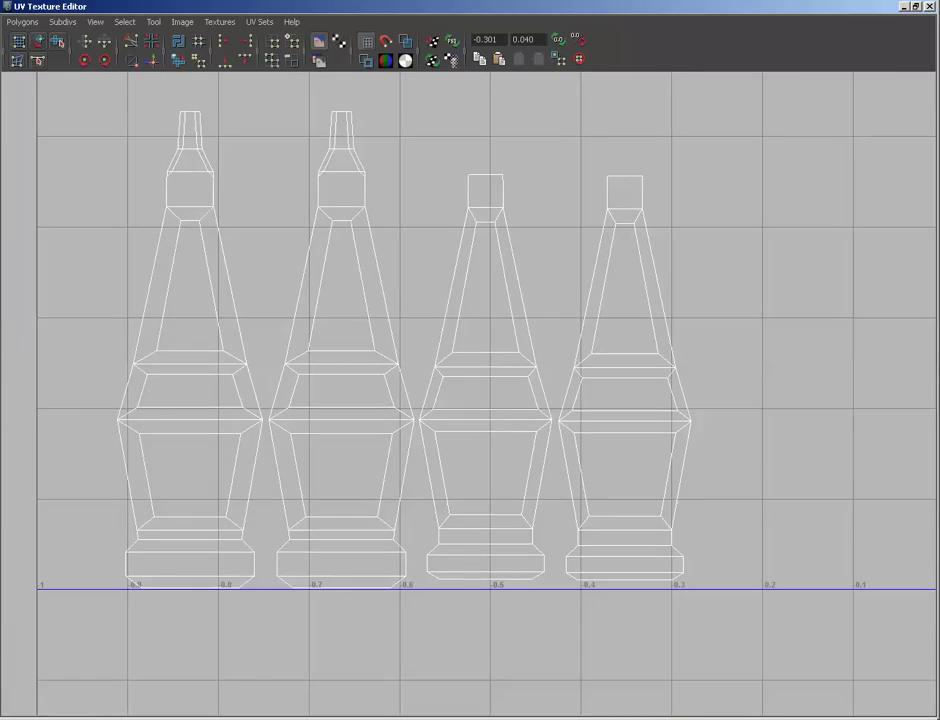
Step: Select the band of small shells above the four tall ones and move it up to the UV square's upper edge
{"action": "left_click_drag", "start_coordinate": [300, 6], "coordinate": [308, 72]}
{"action": "right_click_drag", "start_coordinate": [640, 400], "coordinate": [490, 400], "text": "alt"}
{"action": "middle_click_drag", "start_coordinate": [700, 400], "coordinate": [427, 489], "text": "alt"}
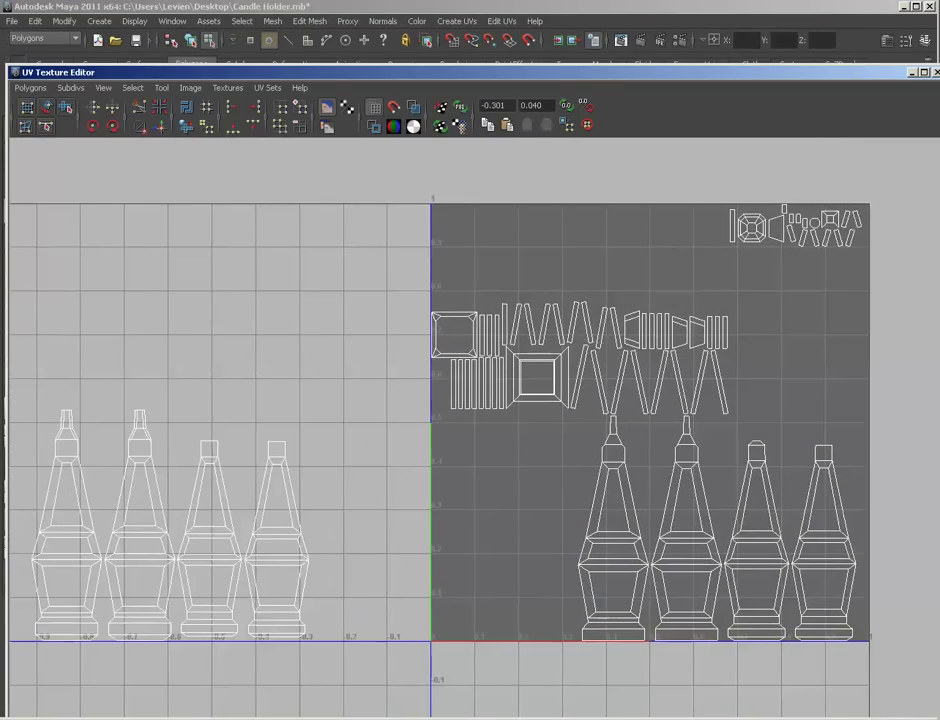
{"action": "left_click_drag", "start_coordinate": [420, 270], "coordinate": [840, 413]}
{"action": "left_click_drag", "start_coordinate": [580, 290], "coordinate": [580, 194]}
{"action": "middle_click_drag", "start_coordinate": [482, 405], "coordinate": [505, 337], "text": "alt"}
{"action": "left_click_drag", "start_coordinate": [537, 292], "coordinate": [910, 613]}
{"action": "middle_click_drag", "start_coordinate": [890, 580], "coordinate": [869, 607], "text": "alt"}
{"action": "right_click_drag", "start_coordinate": [869, 607], "coordinate": [832, 605], "text": "alt"}
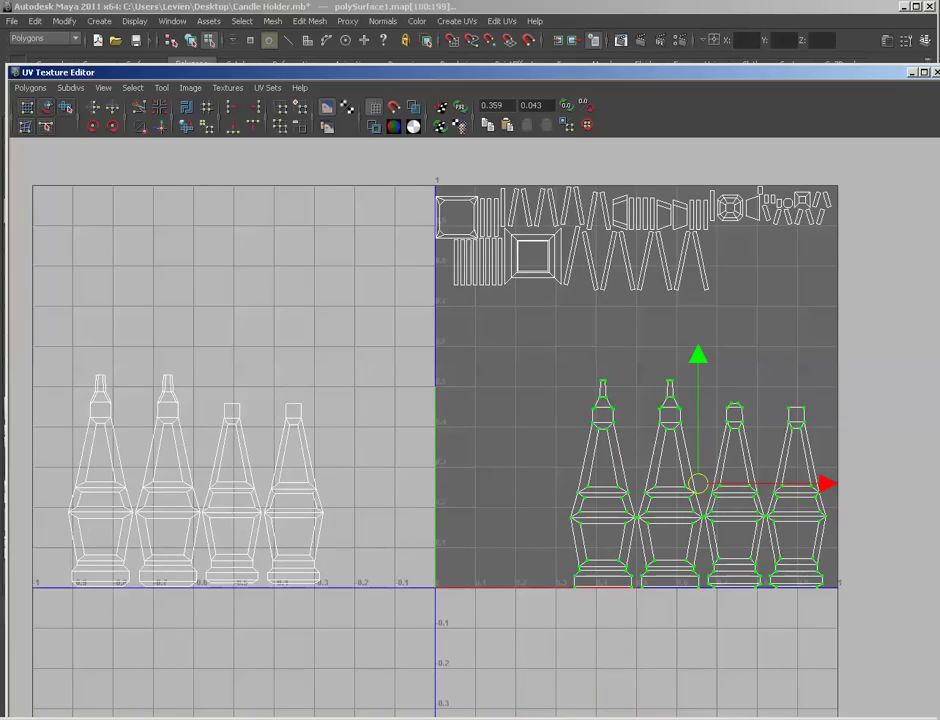
{"action": "key", "text": "r"}
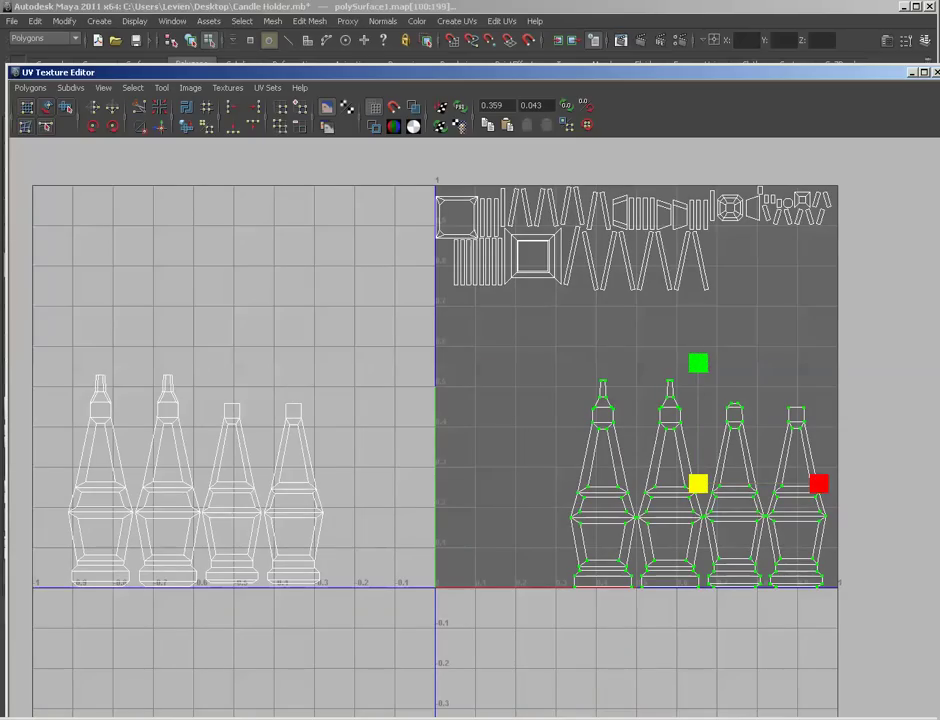
{"action": "key", "text": "w"}
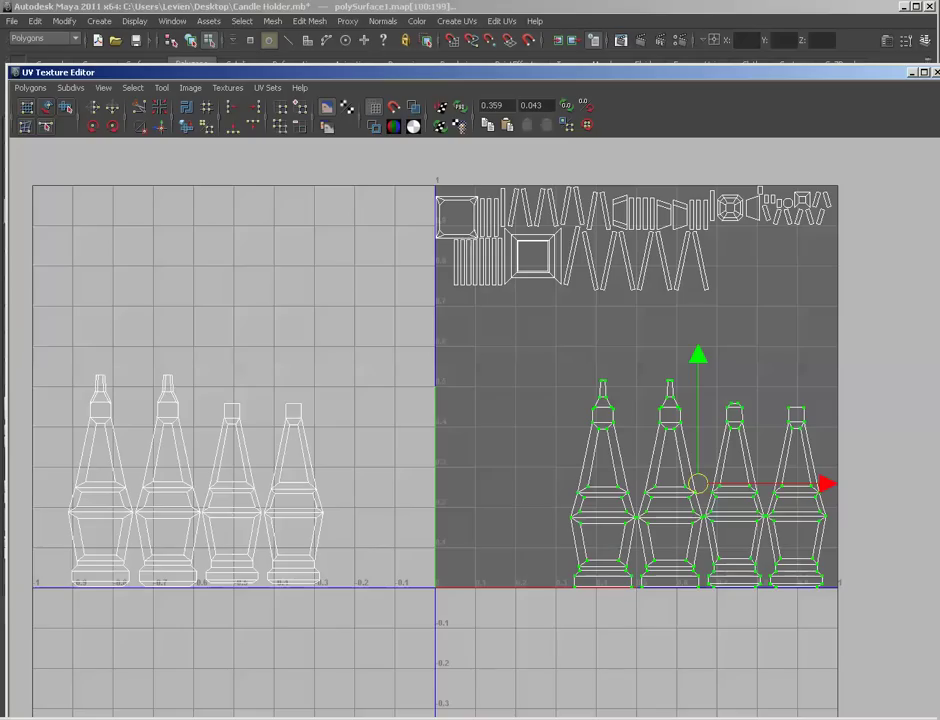
Step: Restack the right half of the small shells beneath the left half, bringing the overhanging pieces inside the UV square at about V 0.2 to 0.45
{"action": "left_click_drag", "start_coordinate": [853, 160], "coordinate": [600, 312]}
{"action": "left_click_drag", "start_coordinate": [713, 237], "coordinate": [482, 341]}
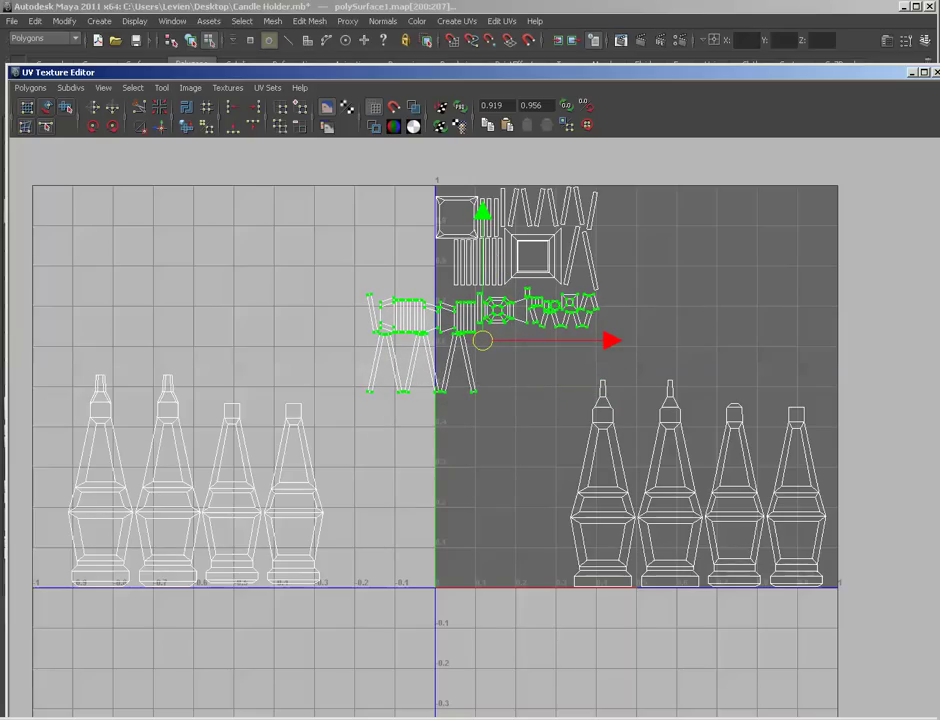
{"action": "left_click_drag", "start_coordinate": [438, 407], "coordinate": [436, 412]}
{"action": "scroll", "coordinate": [436, 412], "scroll_direction": "up", "scroll_amount": 5}
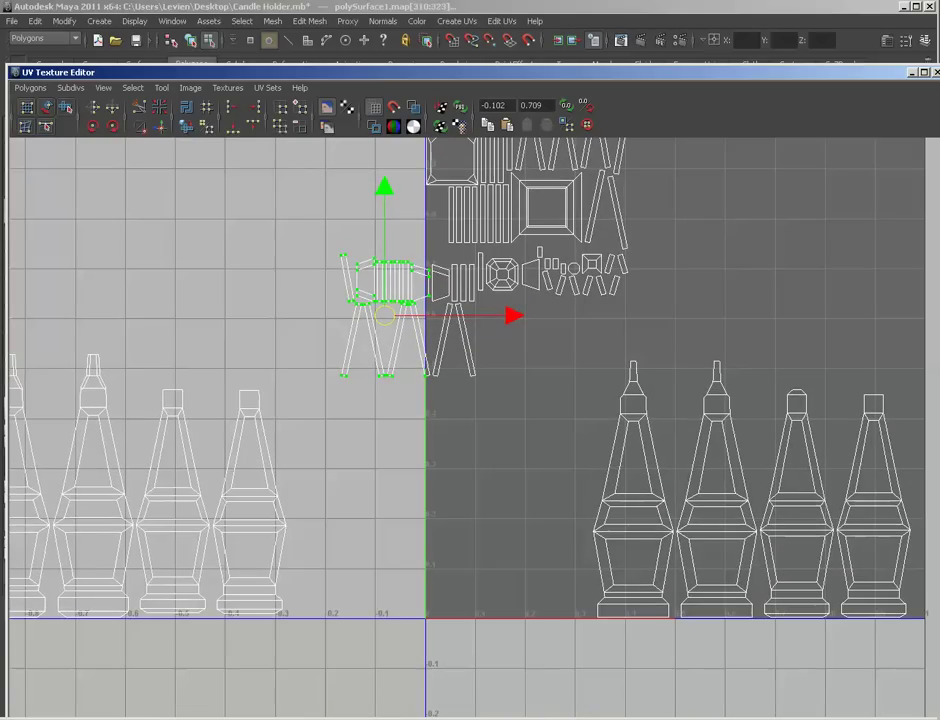
{"action": "left_click_drag", "start_coordinate": [386, 315], "coordinate": [481, 459]}
{"action": "key", "text": "ctrl+z"}
{"action": "left_click_drag", "start_coordinate": [385, 315], "coordinate": [478, 447]}
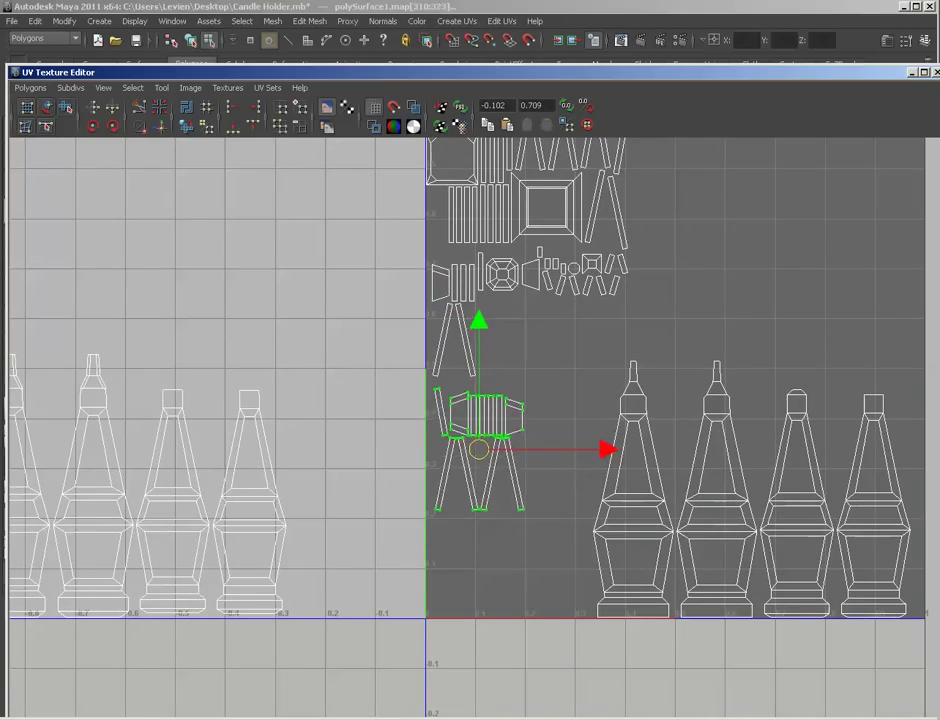
Step: Select the four detached tall shells and move them back into the UV square, above the lower row of tall shells
{"action": "scroll", "coordinate": [478, 450], "scroll_direction": "down", "scroll_amount": 2}
{"action": "left_click_drag", "start_coordinate": [63, 357], "coordinate": [420, 575]}
{"action": "left_click_drag", "start_coordinate": [231, 478], "coordinate": [692, 306]}
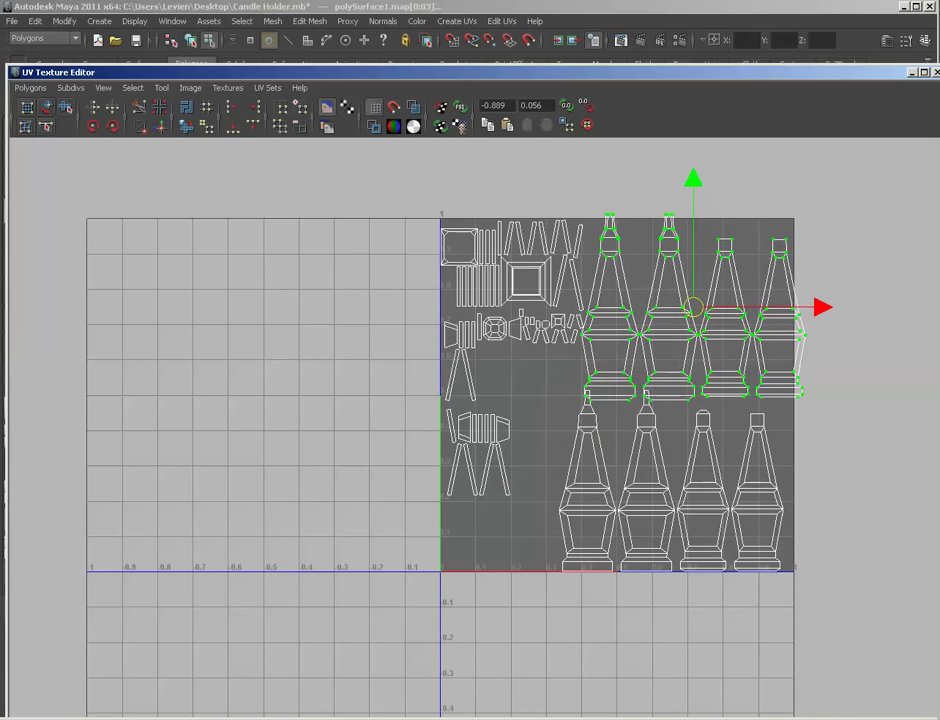
{"action": "scroll", "coordinate": [692, 306], "scroll_direction": "up", "scroll_amount": 3}
{"action": "middle_click_drag", "start_coordinate": [692, 306], "coordinate": [432, 328], "text": "alt"}
{"action": "scroll", "coordinate": [475, 330], "scroll_direction": "up", "scroll_amount": 3}
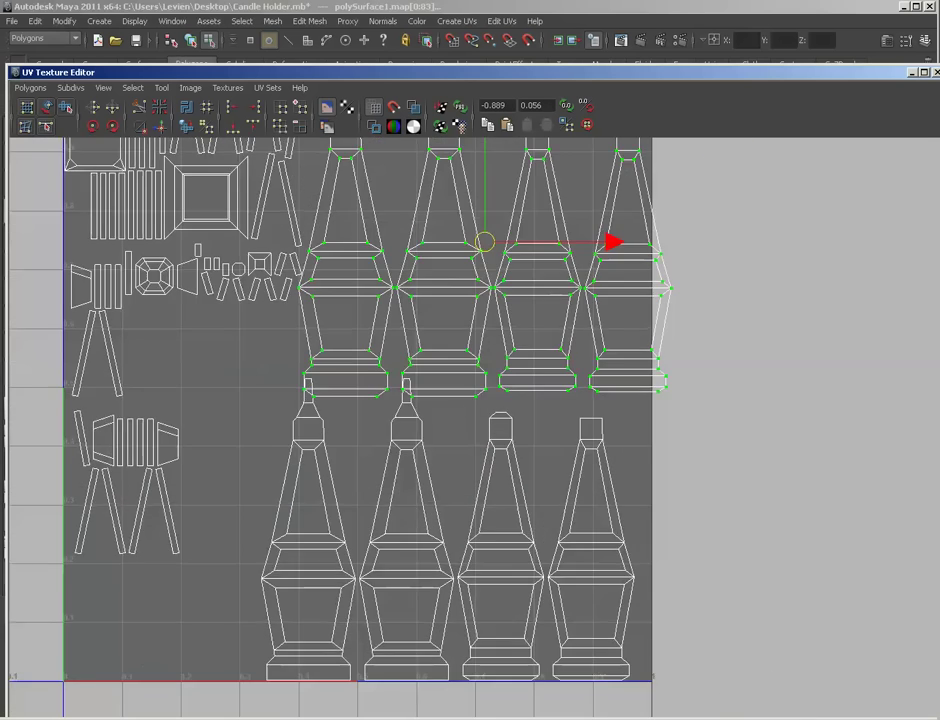
Step: Scale the four upper tall shells down uniformly and position them fully within the upper right part of the UV square
{"action": "middle_click_drag", "start_coordinate": [482, 247], "coordinate": [507, 330], "text": "alt"}
{"action": "scroll", "coordinate": [507, 330], "scroll_direction": "down", "scroll_amount": 1}
{"action": "left_click_drag", "start_coordinate": [510, 328], "coordinate": [489, 318]}
{"action": "key", "text": "r"}
{"action": "key", "text": "w"}
{"action": "middle_click_drag", "start_coordinate": [489, 318], "coordinate": [495, 272], "text": "alt"}
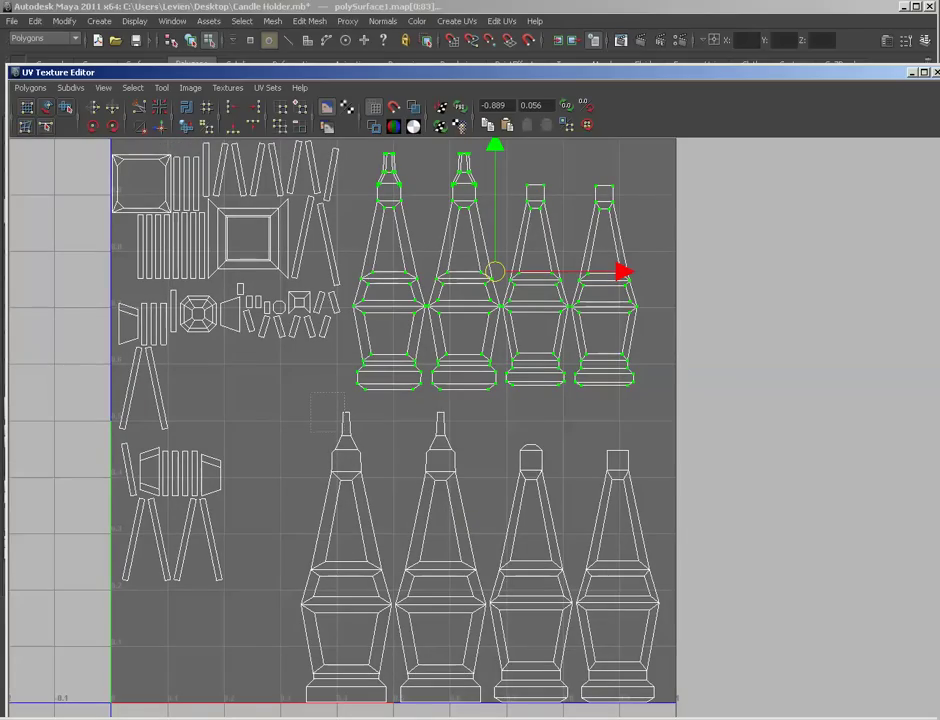
Step: Try scaling down the four lower tall shells uniformly, and undo the change
{"action": "left_click_drag", "start_coordinate": [746, 716], "coordinate": [746, 717]}
{"action": "key", "text": "r"}
{"action": "mouse_move", "coordinate": [485, 556]}
{"action": "middle_mouse_down", "text": "alt"}
{"action": "mouse_move", "coordinate": [489, 504]}
{"action": "mouse_move", "coordinate": [479, 532]}
{"action": "middle_mouse_up", "text": "alt"}
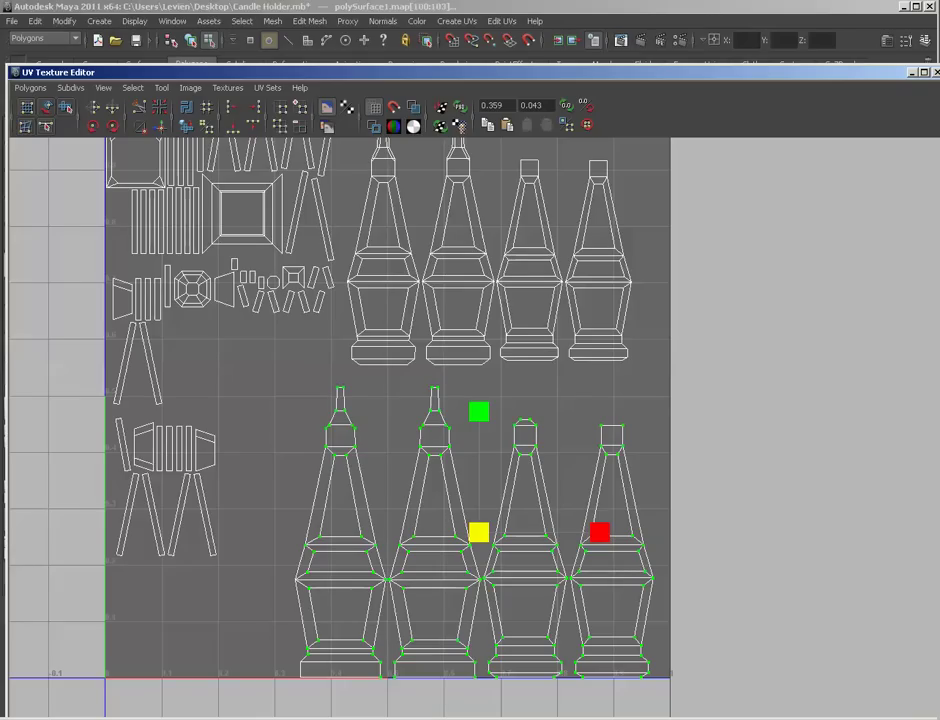
{"action": "left_click_drag", "start_coordinate": [479, 532], "coordinate": [452, 532]}
{"action": "key", "text": "ctrl+z"}
{"action": "key", "text": "ctrl+z"}
{"action": "middle_click_drag", "start_coordinate": [452, 532], "coordinate": [510, 609], "text": "alt"}
{"action": "right_click_drag", "start_coordinate": [510, 609], "coordinate": [481, 609], "text": "alt"}
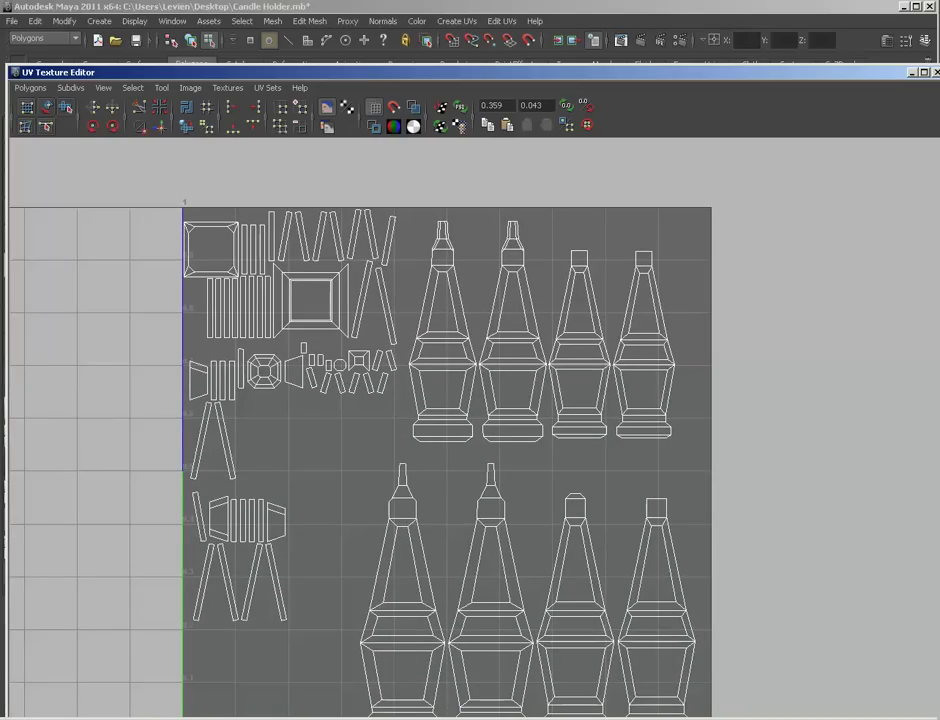
Step: Select the tips of the two tallest lower shells and examine the top of the frame in the 3D view
{"action": "left_click_drag", "start_coordinate": [500, 490], "coordinate": [500, 490]}
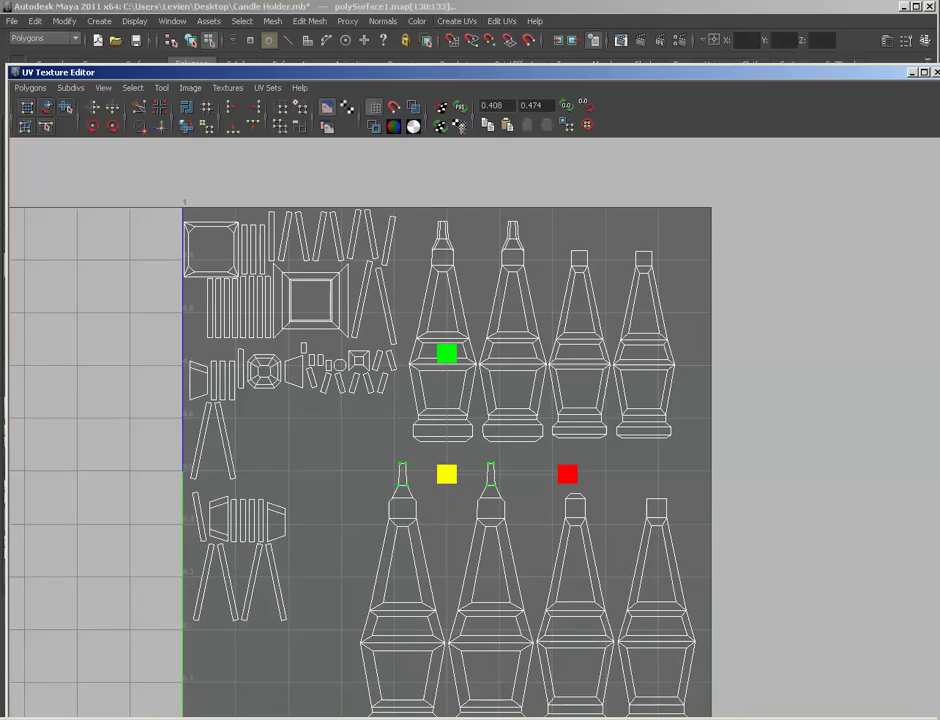
{"action": "left_click_drag", "start_coordinate": [9, 400], "coordinate": [636, 400]}
{"action": "left_click_drag", "start_coordinate": [300, 350], "coordinate": [400, 340], "text": "alt"}
{"action": "middle_click_drag", "start_coordinate": [400, 340], "coordinate": [360, 270], "text": "alt"}
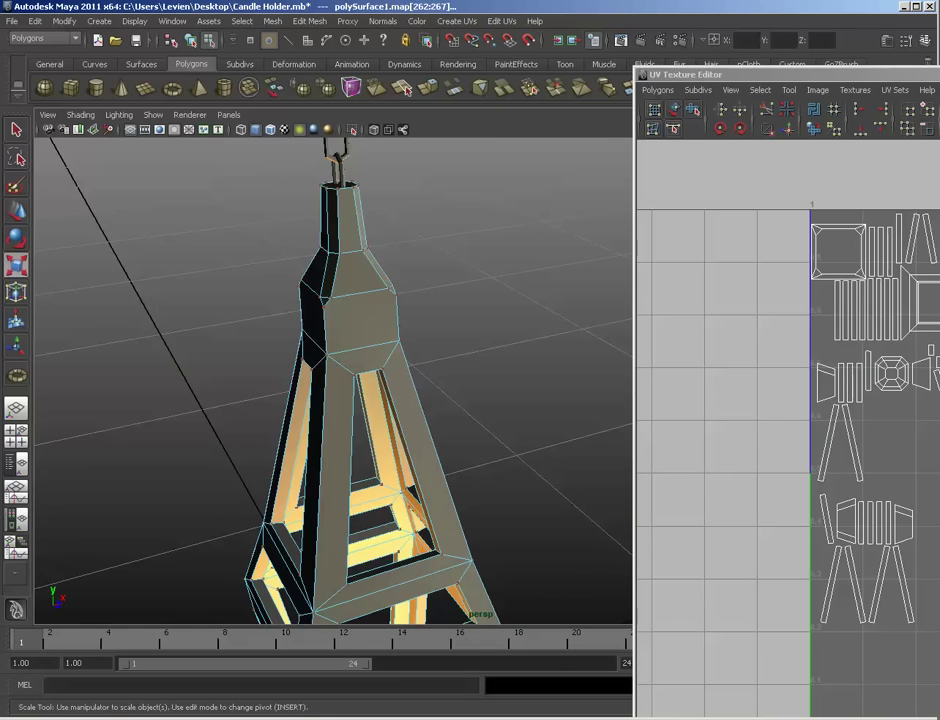
{"action": "left_click_drag", "start_coordinate": [800, 75], "coordinate": [94, 67]}
{"action": "middle_click_drag", "start_coordinate": [400, 450], "coordinate": [389, 370], "text": "alt"}
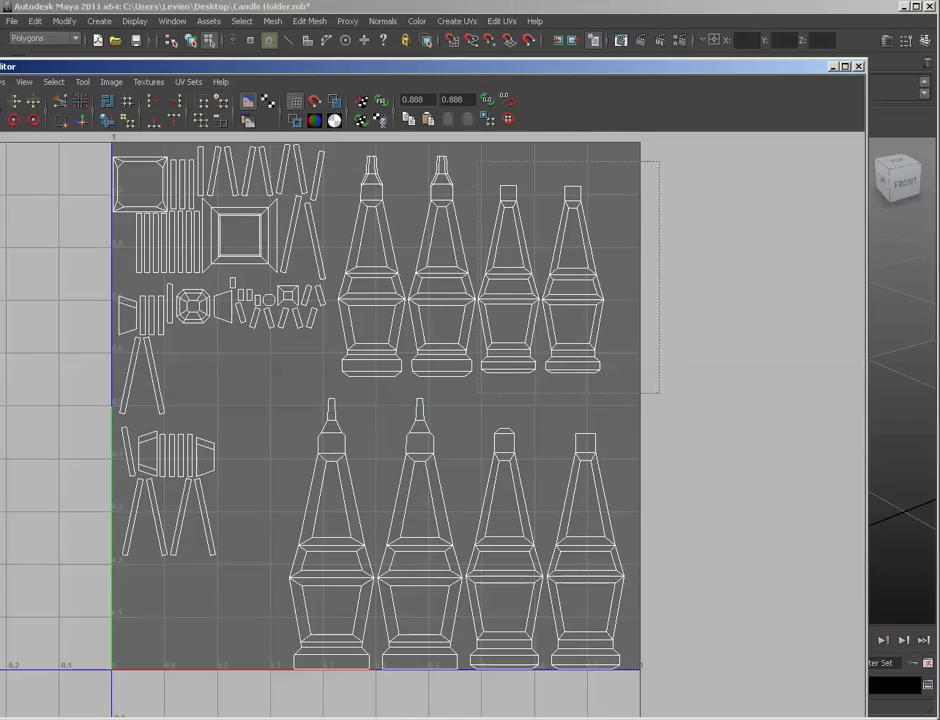
Step: Select the two shorter upper shells, move them over the two shorter lower shells, and scale them up uniformly towards the same size
{"action": "left_click_drag", "start_coordinate": [480, 160], "coordinate": [659, 393]}
{"action": "left_click_drag", "start_coordinate": [540, 280], "coordinate": [546, 551]}
{"action": "key", "text": "r"}
{"action": "key", "text": "w"}
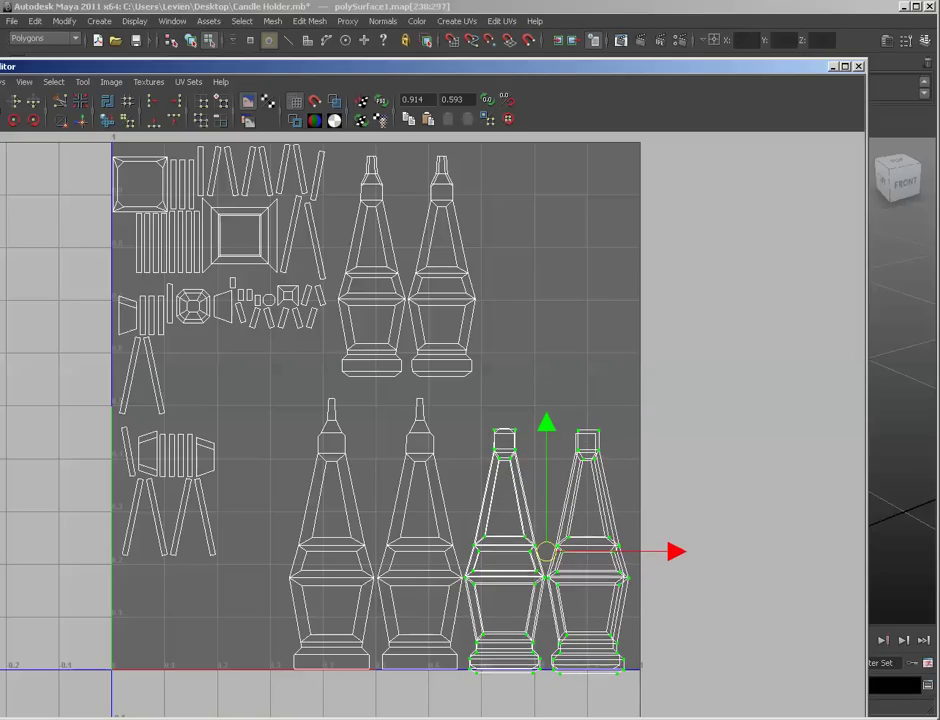
Step: Fine-tune the overlaid pair's size to match the shells beneath, and move the pair out past the UV square's right edge
{"action": "key", "text": "r"}
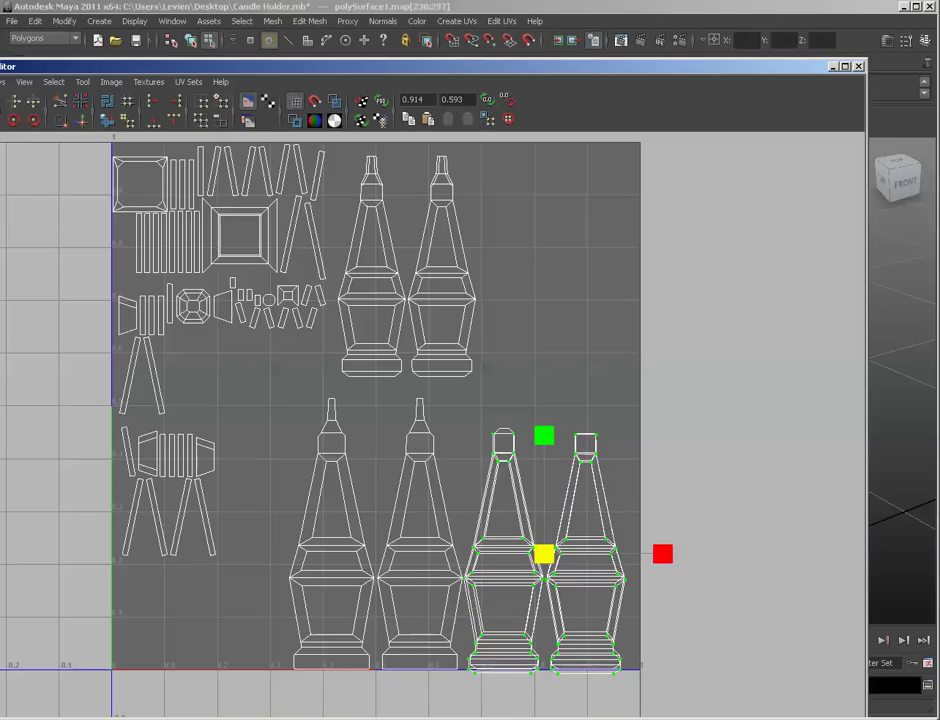
{"action": "key", "text": "w"}
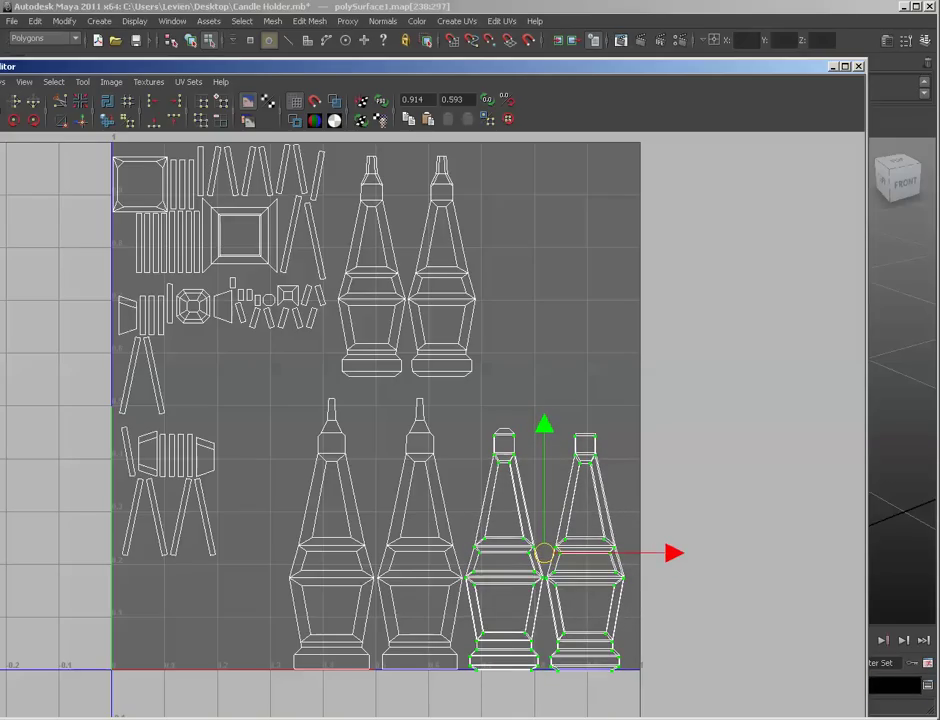
{"action": "key", "text": "r"}
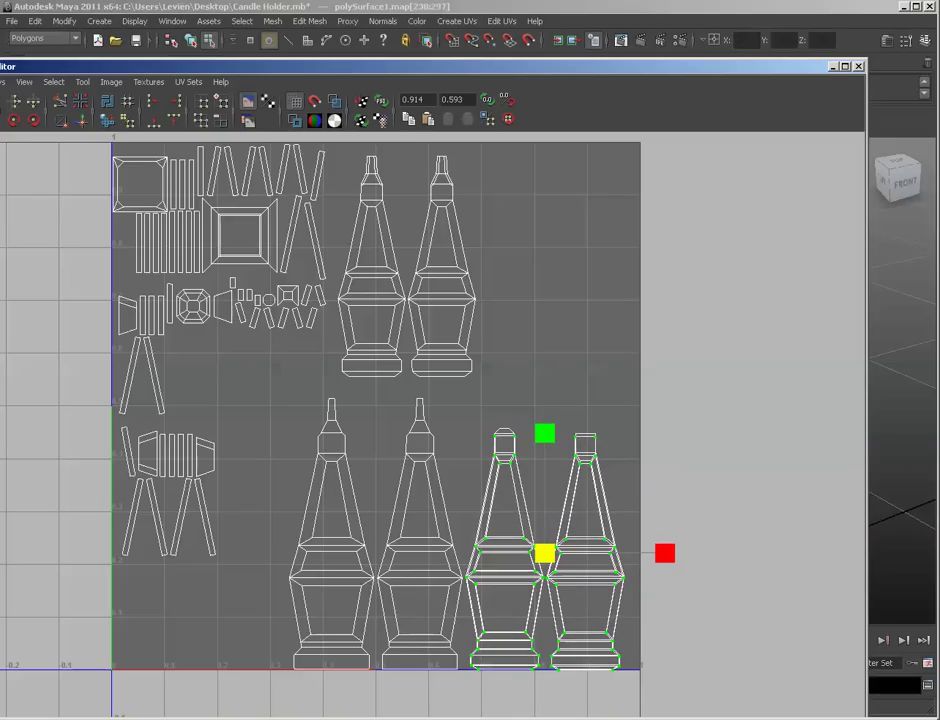
{"action": "key", "text": "w"}
{"action": "left_click_drag", "start_coordinate": [610, 552], "coordinate": [772, 551]}
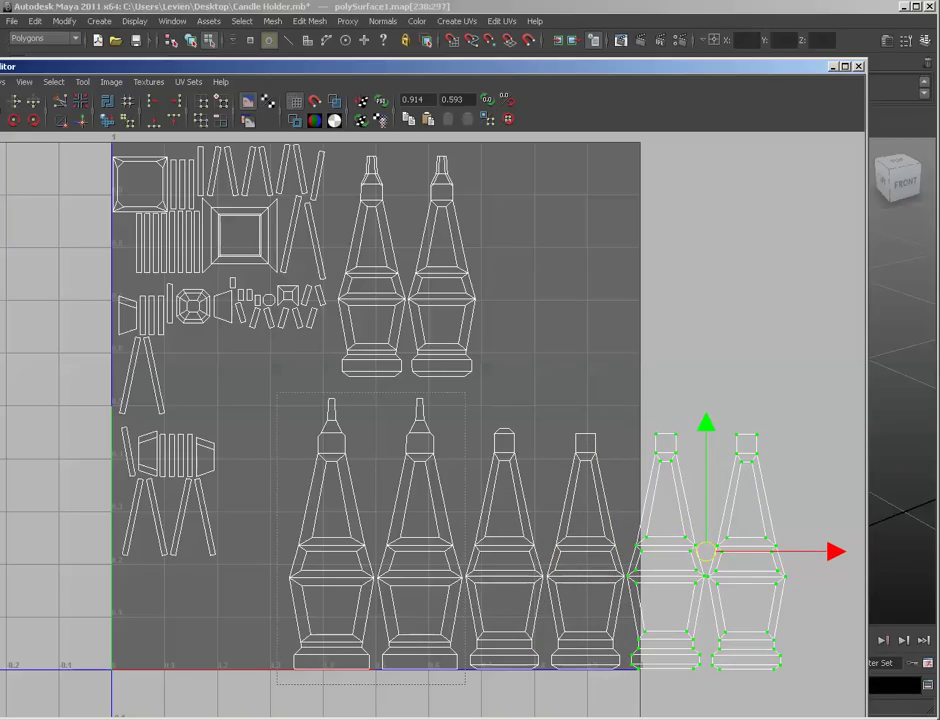
Step: Select the two tallest lower shells, move them beside the two upper tall shells, and scale them down uniformly to a similar size
{"action": "left_click_drag", "start_coordinate": [277, 393], "coordinate": [462, 683]}
{"action": "left_click_drag", "start_coordinate": [375, 533], "coordinate": [566, 243]}
{"action": "middle_click_drag", "start_coordinate": [566, 243], "coordinate": [581, 317], "text": "alt"}
{"action": "key", "text": "r"}
{"action": "left_click_drag", "start_coordinate": [584, 317], "coordinate": [561, 339]}
{"action": "key", "text": "w"}
{"action": "key", "text": "r"}
{"action": "key", "text": "w"}
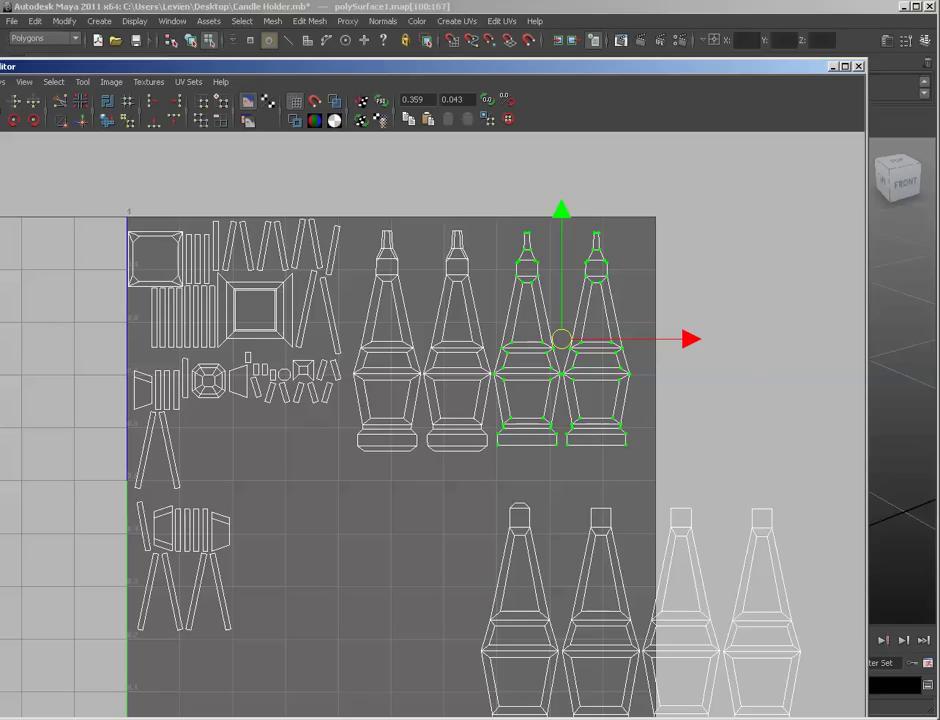
Step: Overlay the moved pair on the upper tall shells, fine-tune its scale to match, and return it beside them
{"action": "left_click_drag", "start_coordinate": [561, 339], "coordinate": [422, 336]}
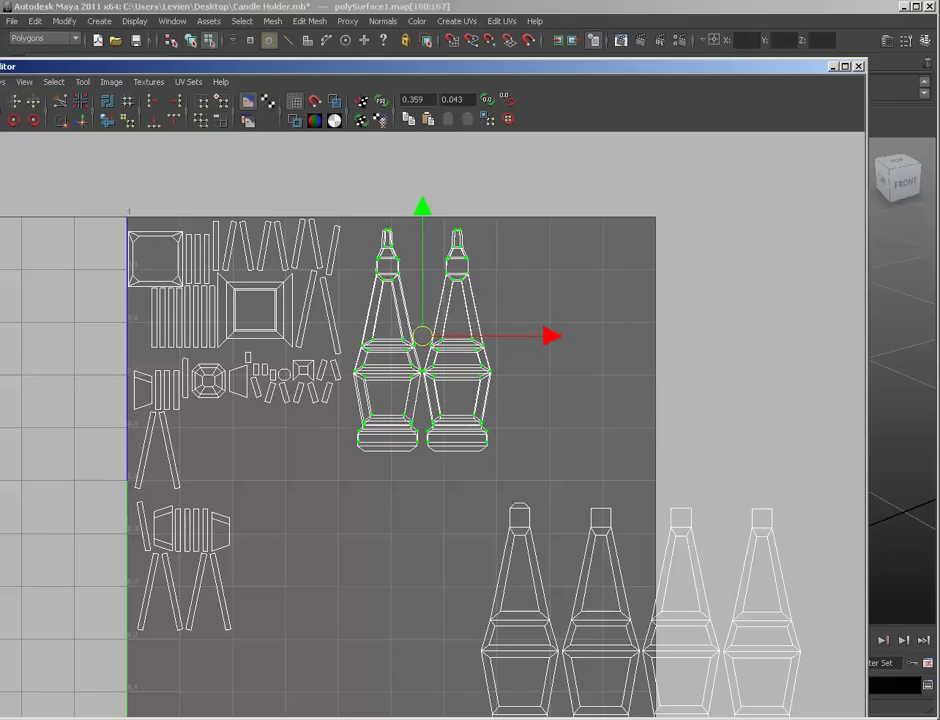
{"action": "key", "text": "r"}
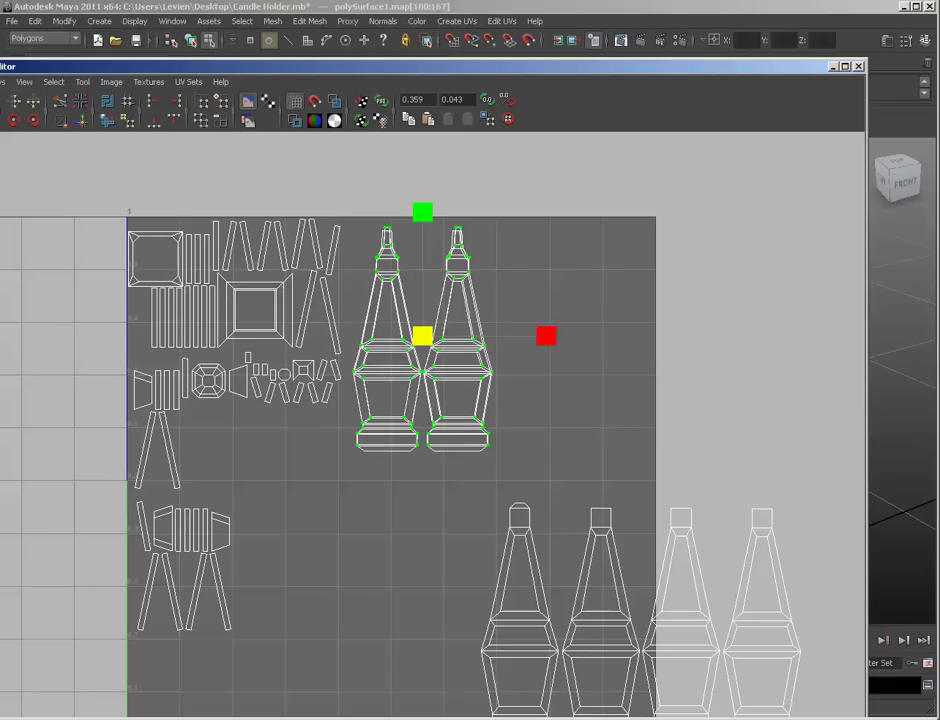
{"action": "key", "text": "w"}
{"action": "left_click_drag", "start_coordinate": [421, 336], "coordinate": [562, 339]}
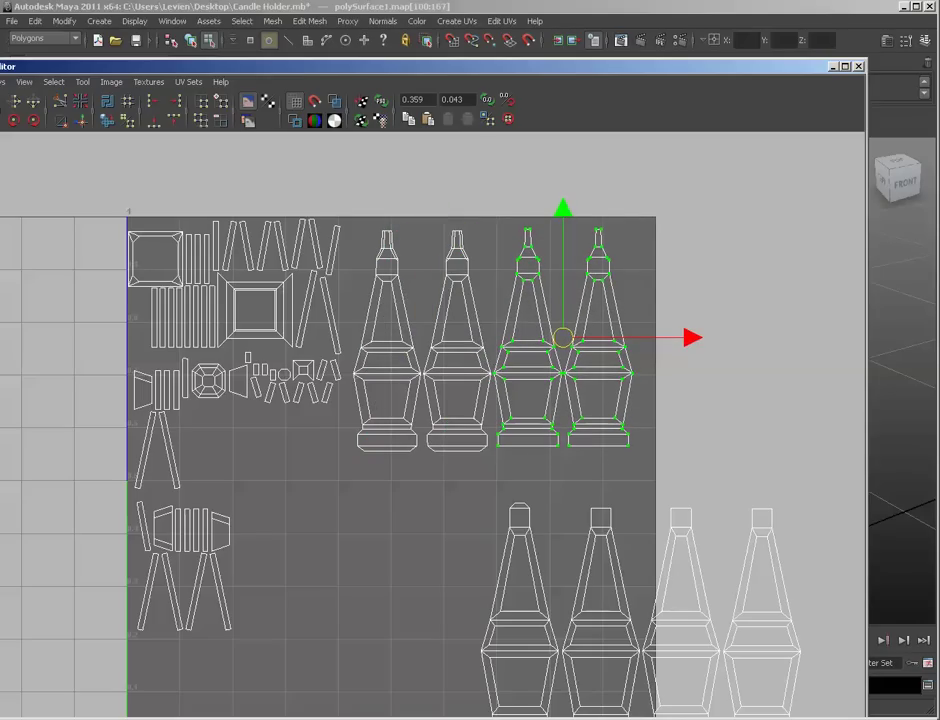
Step: Select the four upper tall shells and examine the matching parts of the frame in the 3D view
{"action": "left_click_drag", "start_coordinate": [650, 226], "coordinate": [346, 457]}
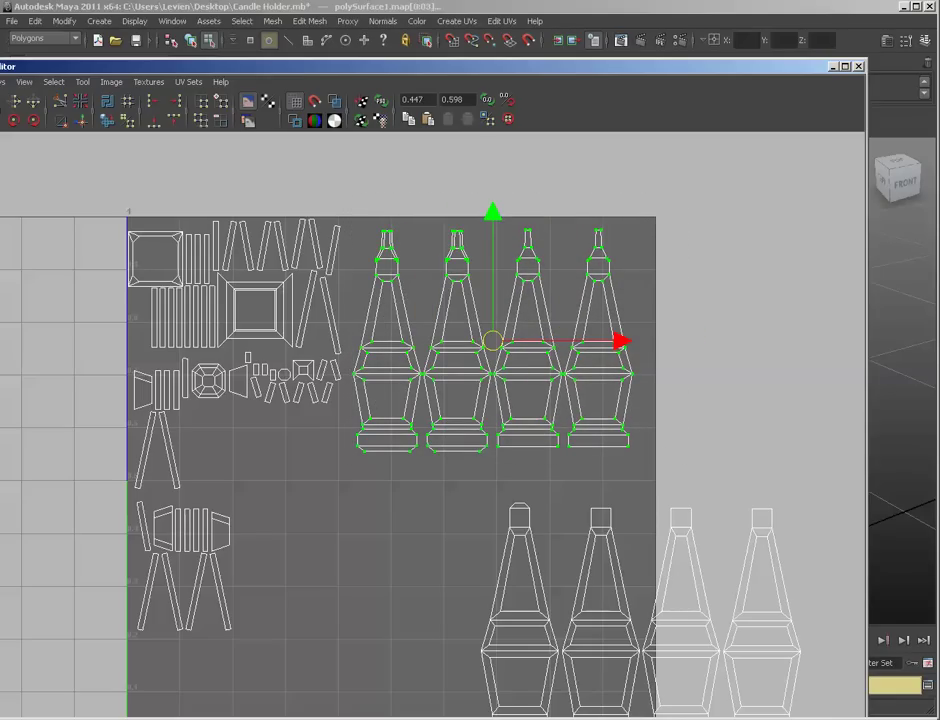
{"action": "left_click", "coordinate": [834, 67]}
{"action": "left_click_drag", "start_coordinate": [400, 370], "coordinate": [480, 390], "text": "alt"}
{"action": "scroll", "coordinate": [530, 375], "scroll_direction": "down", "scroll_amount": 4}
{"action": "scroll", "coordinate": [480, 390], "scroll_direction": "up", "scroll_amount": 2}
{"action": "middle_click_drag", "start_coordinate": [480, 390], "coordinate": [535, 450], "text": "alt"}
{"action": "left_click_drag", "start_coordinate": [535, 450], "coordinate": [300, 400], "text": "alt"}
{"action": "scroll", "coordinate": [320, 195], "scroll_direction": "up", "scroll_amount": 3}
{"action": "middle_click_drag", "start_coordinate": [300, 400], "coordinate": [300, 280], "text": "alt"}
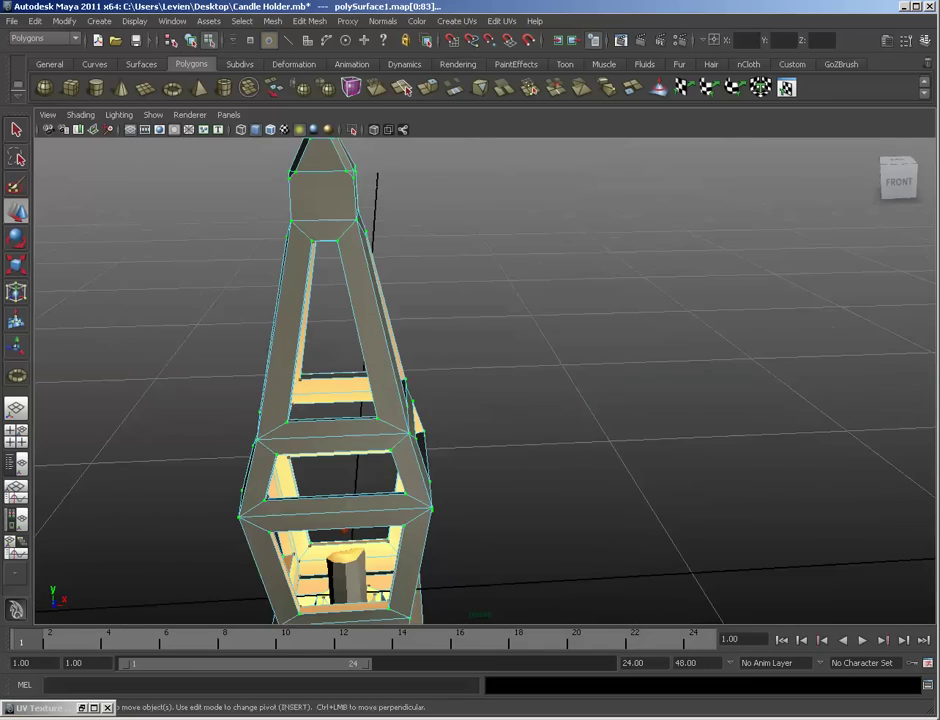
{"action": "left_click", "coordinate": [82, 708]}
{"action": "left_click", "coordinate": [330, 560]}
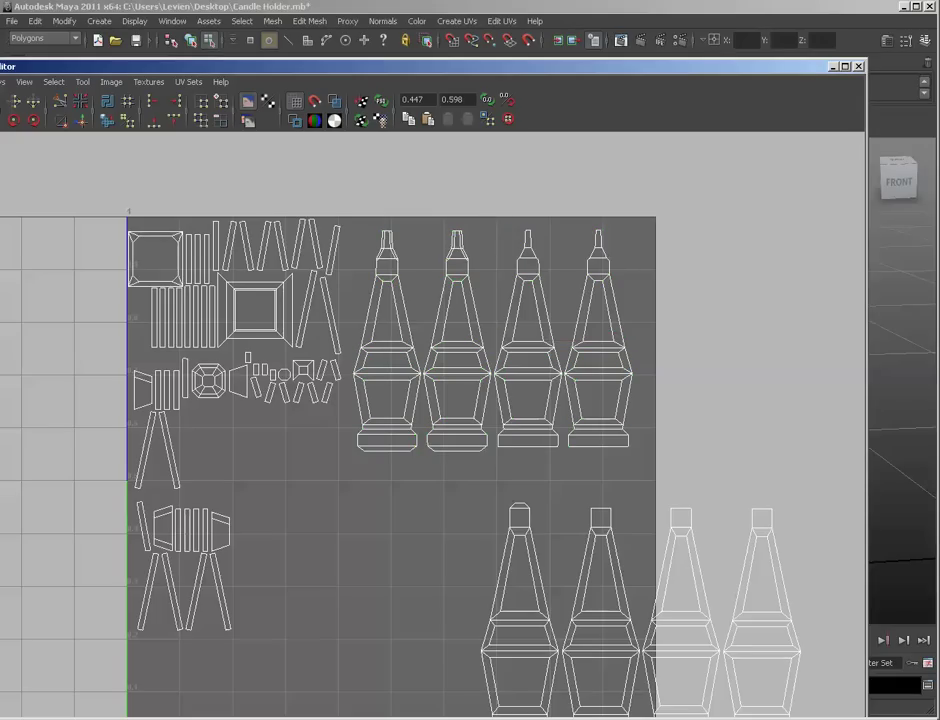
Step: Move the square shell from the UV square's upper-left corner into the empty area among the lower shells
{"action": "left_click_drag", "start_coordinate": [313, 221], "coordinate": [345, 232]}
{"action": "left_click", "coordinate": [350, 240]}
{"action": "middle_click_drag", "start_coordinate": [380, 420], "coordinate": [431, 372], "text": "alt"}
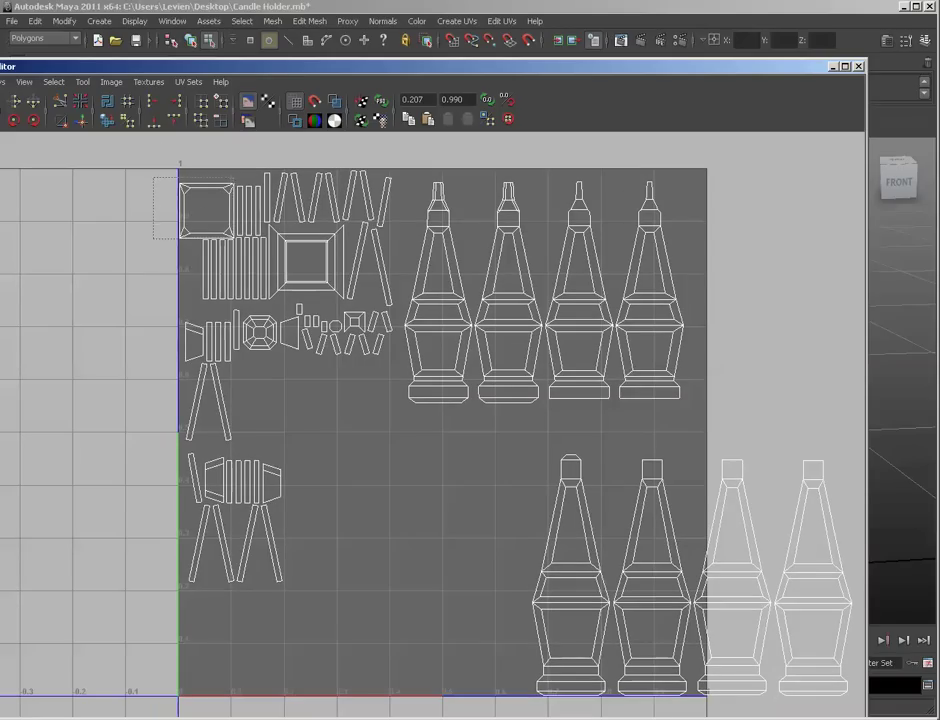
{"action": "left_click_drag", "start_coordinate": [153, 178], "coordinate": [236, 238]}
{"action": "right_click_drag", "start_coordinate": [236, 238], "coordinate": [300, 236], "text": "alt"}
{"action": "middle_click_drag", "start_coordinate": [300, 236], "coordinate": [320, 278], "text": "alt"}
{"action": "left_click_drag", "start_coordinate": [191, 210], "coordinate": [367, 551]}
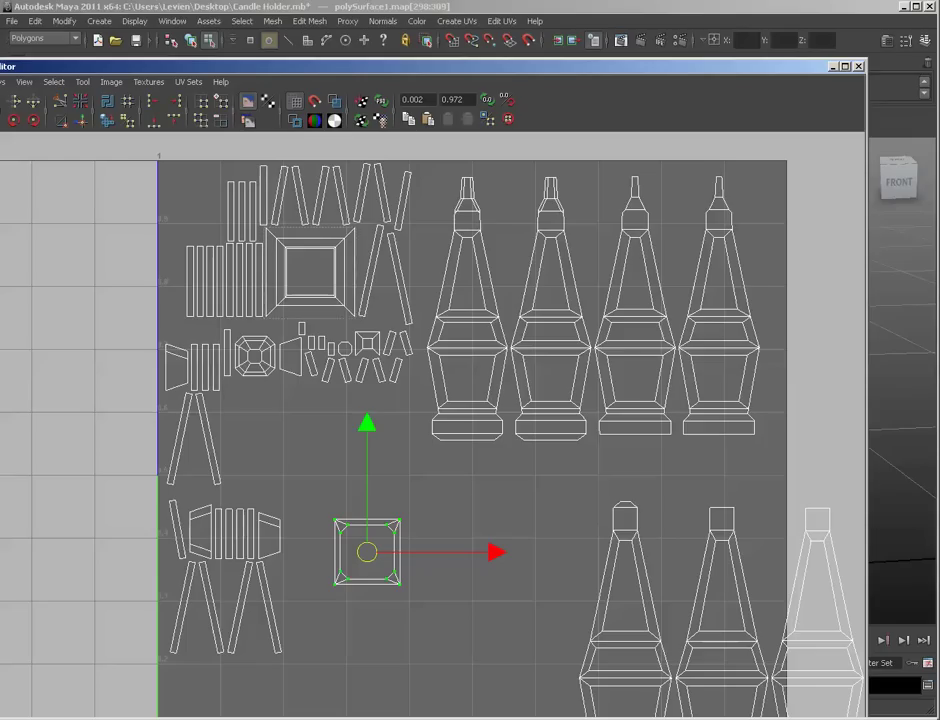
Step: Select the larger framed square shell with all its flared outer corners and move it into the empty lower area
{"action": "left_click_drag", "start_coordinate": [264, 231], "coordinate": [358, 320]}
{"action": "left_click_drag", "start_coordinate": [310, 277], "coordinate": [322, 288]}
{"action": "key", "text": "ctrl+z"}
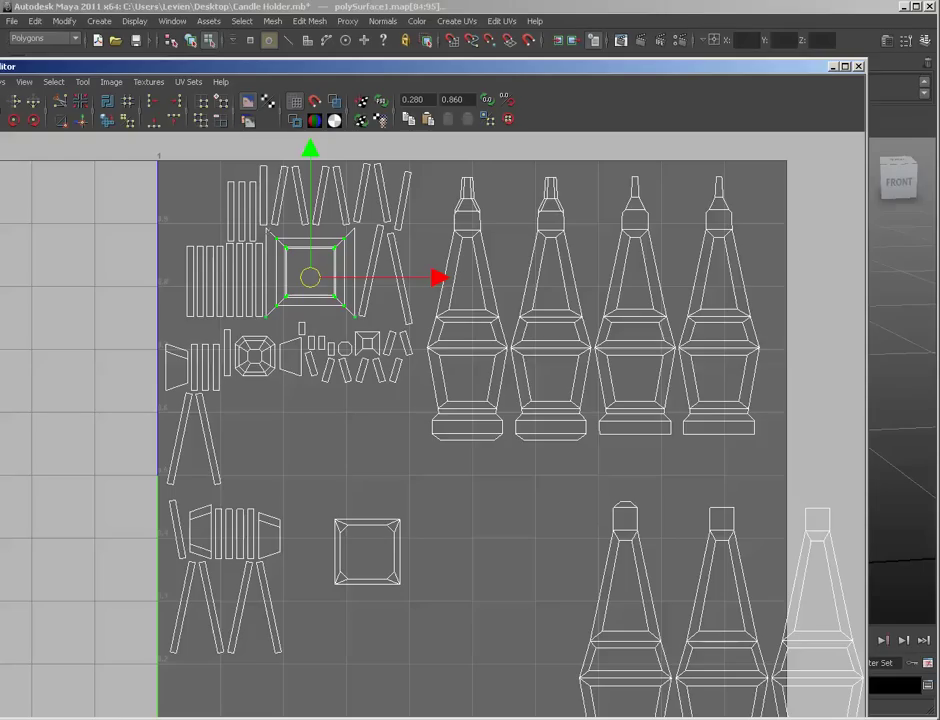
{"action": "left_click", "coordinate": [265, 227]}
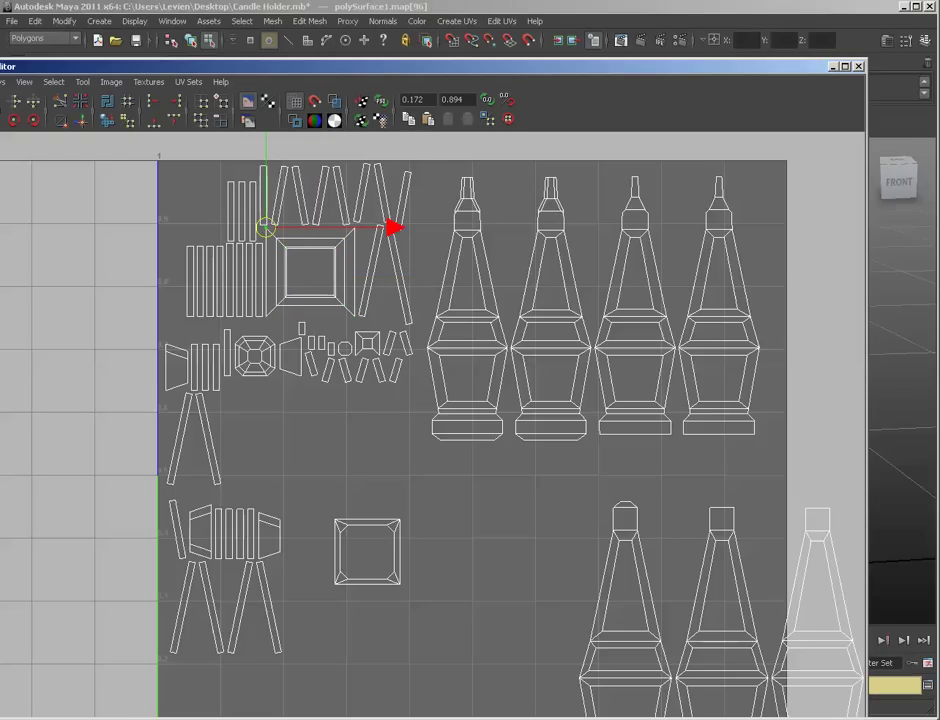
{"action": "key", "text": "ctrl+z"}
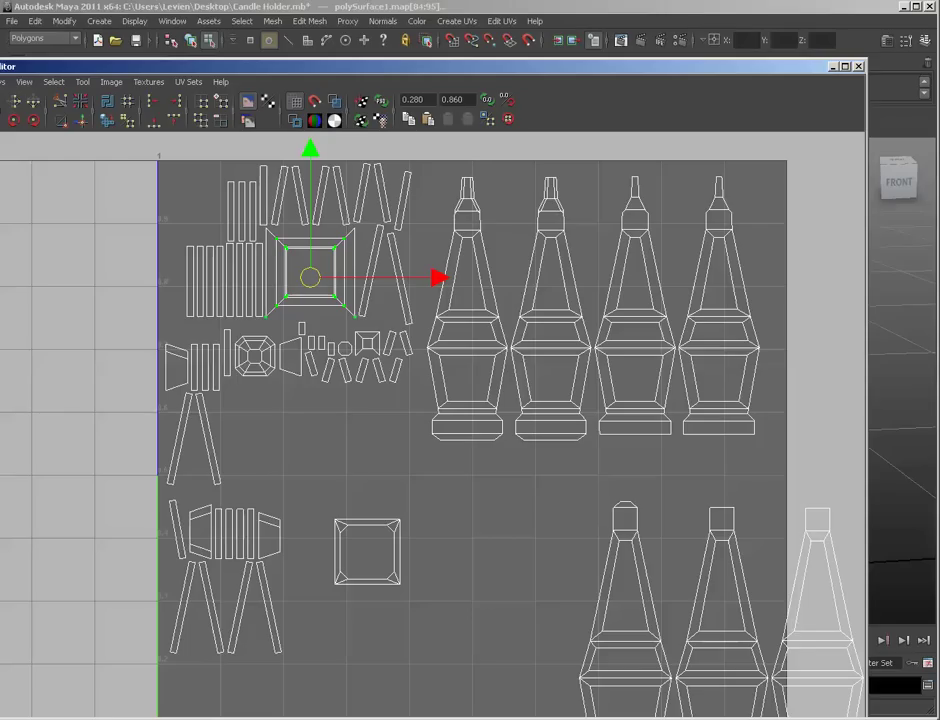
{"action": "left_click", "coordinate": [265, 227], "text": "shift"}
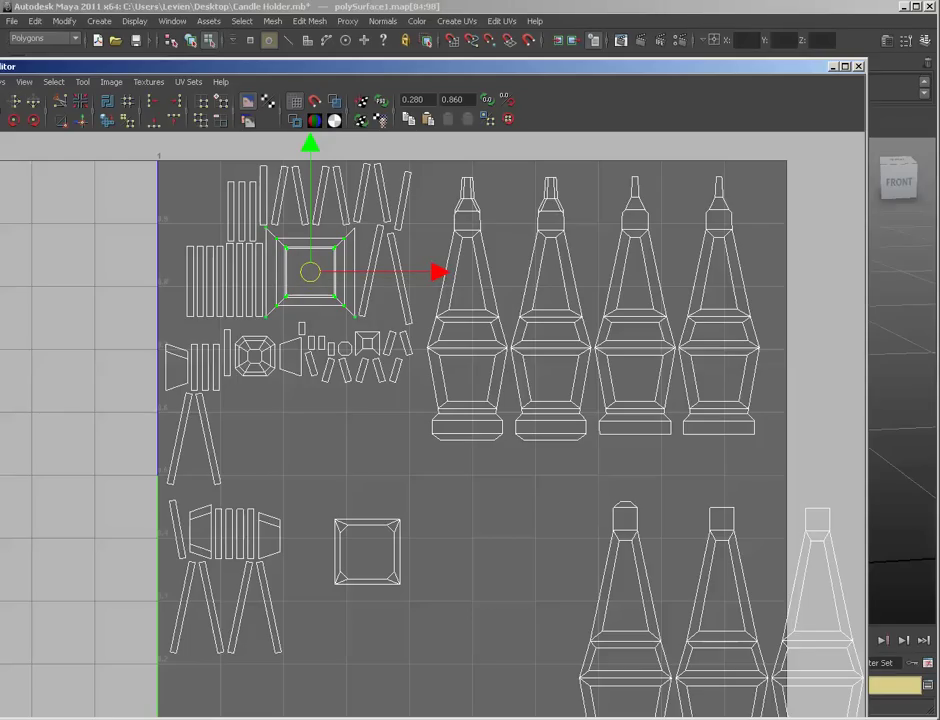
{"action": "left_click_drag", "start_coordinate": [310, 272], "coordinate": [455, 552]}
{"action": "middle_click_drag", "start_coordinate": [455, 552], "coordinate": [401, 432], "text": "alt"}
{"action": "scroll", "coordinate": [441, 302], "scroll_direction": "down", "scroll_amount": 1}
{"action": "left_click_drag", "start_coordinate": [401, 432], "coordinate": [295, 521]}
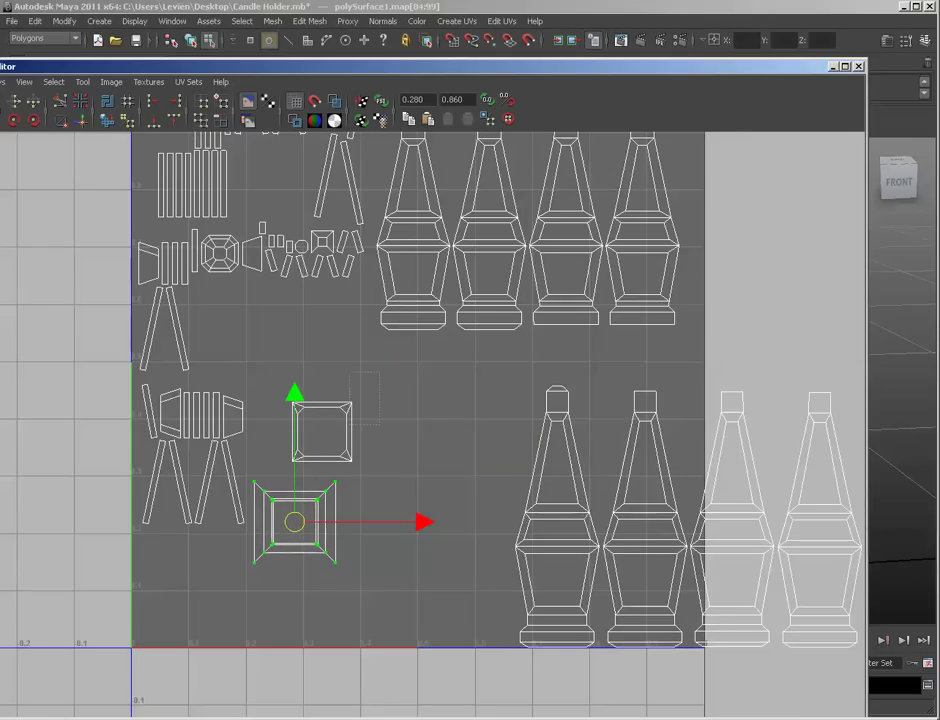
Step: Move the smaller square shell higher, below the tiny shells, and place the framed square shell directly beneath it
{"action": "left_click", "coordinate": [322, 430]}
{"action": "left_click_drag", "start_coordinate": [322, 430], "coordinate": [287, 338]}
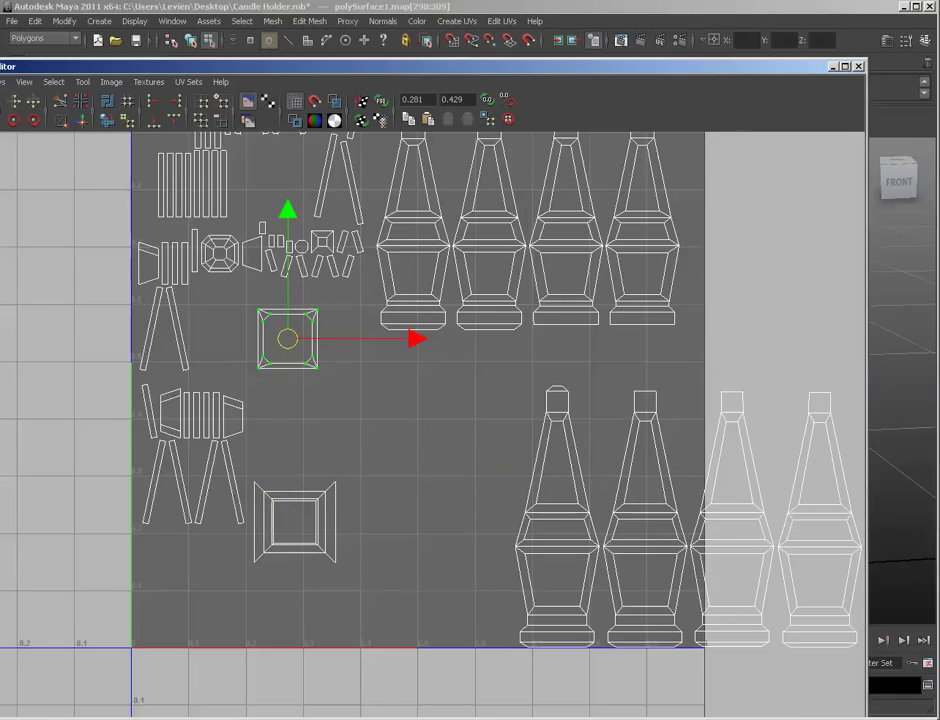
{"action": "left_click_drag", "start_coordinate": [339, 556], "coordinate": [347, 571]}
{"action": "left_click_drag", "start_coordinate": [381, 458], "coordinate": [323, 546]}
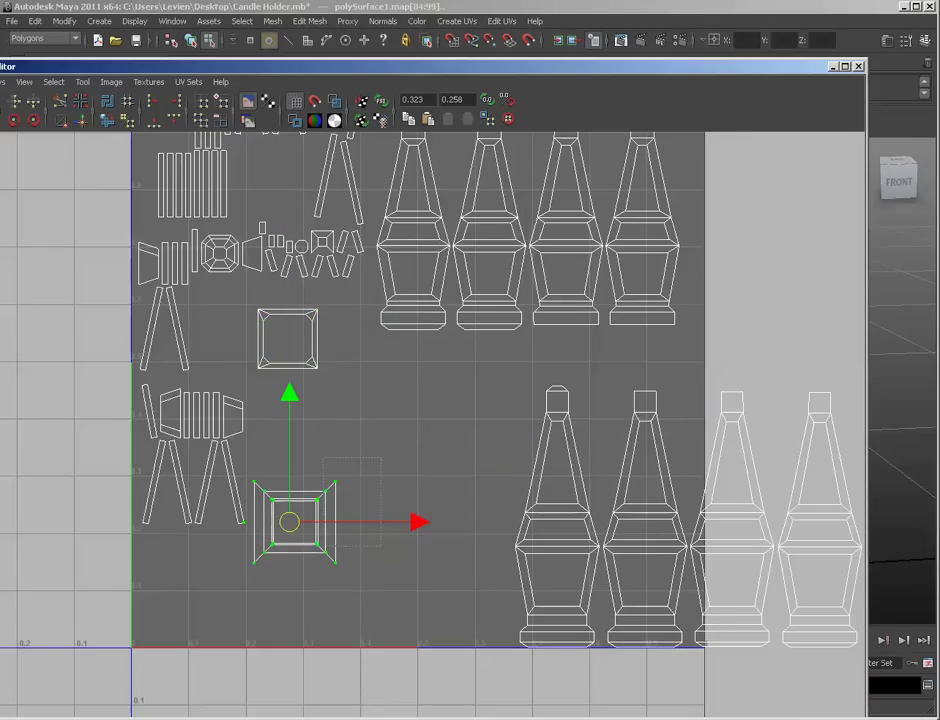
{"action": "left_click_drag", "start_coordinate": [243, 583], "coordinate": [246, 583]}
{"action": "left_click_drag", "start_coordinate": [294, 521], "coordinate": [292, 415]}
{"action": "left_click", "coordinate": [375, 440]}
Step: Select the four shorter tall shells along the bottom and move them fully inside the UV square
{"action": "middle_click_drag", "start_coordinate": [600, 430], "coordinate": [512, 432], "text": "alt"}
{"action": "left_click_drag", "start_coordinate": [856, 359], "coordinate": [429, 658]}
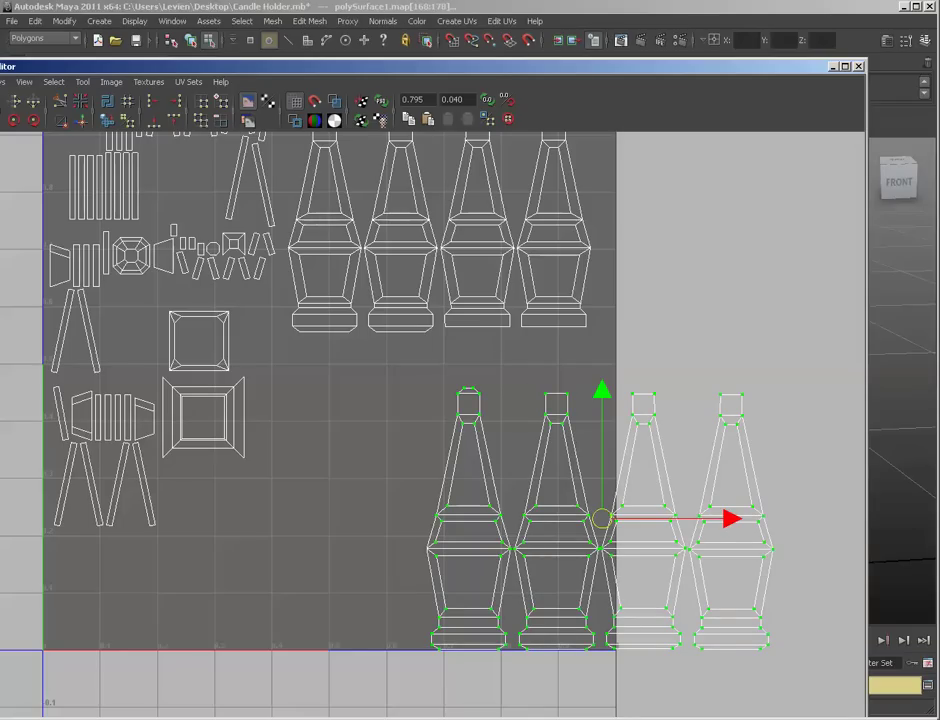
{"action": "key", "text": "r"}
{"action": "left_click_drag", "start_coordinate": [601, 518], "coordinate": [432, 502]}
{"action": "scroll", "coordinate": [432, 502], "scroll_direction": "down", "scroll_amount": 4}
{"action": "middle_click_drag", "start_coordinate": [432, 502], "coordinate": [531, 552], "text": "alt"}
{"action": "scroll", "coordinate": [531, 552], "scroll_direction": "down", "scroll_amount": 1}
{"action": "right_click_drag", "start_coordinate": [531, 552], "coordinate": [529, 552], "text": "alt"}
{"action": "left_click_drag", "start_coordinate": [669, 400], "coordinate": [376, 661]}
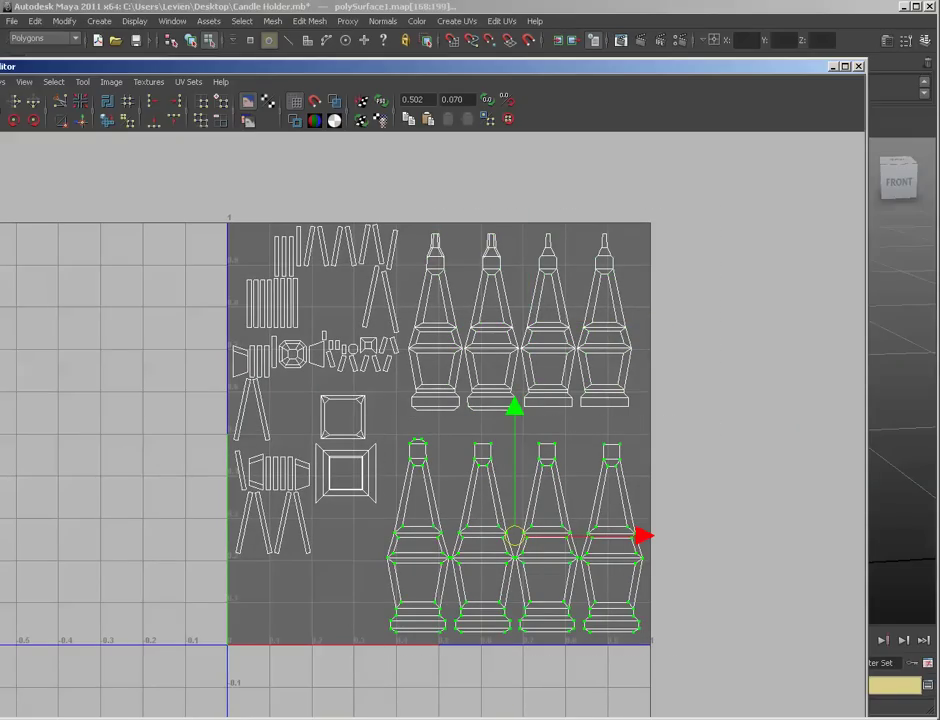
Step: Select the four upper tall shells, scale them up uniformly, and move them below the UV square
{"action": "left_click_drag", "start_coordinate": [669, 424], "coordinate": [405, 193]}
{"action": "key", "text": "r"}
{"action": "left_click_drag", "start_coordinate": [520, 322], "coordinate": [497, 642]}
{"action": "key", "text": "w"}
{"action": "middle_click_drag", "start_coordinate": [497, 642], "coordinate": [495, 481], "text": "alt"}
{"action": "left_click_drag", "start_coordinate": [495, 481], "coordinate": [489, 604]}
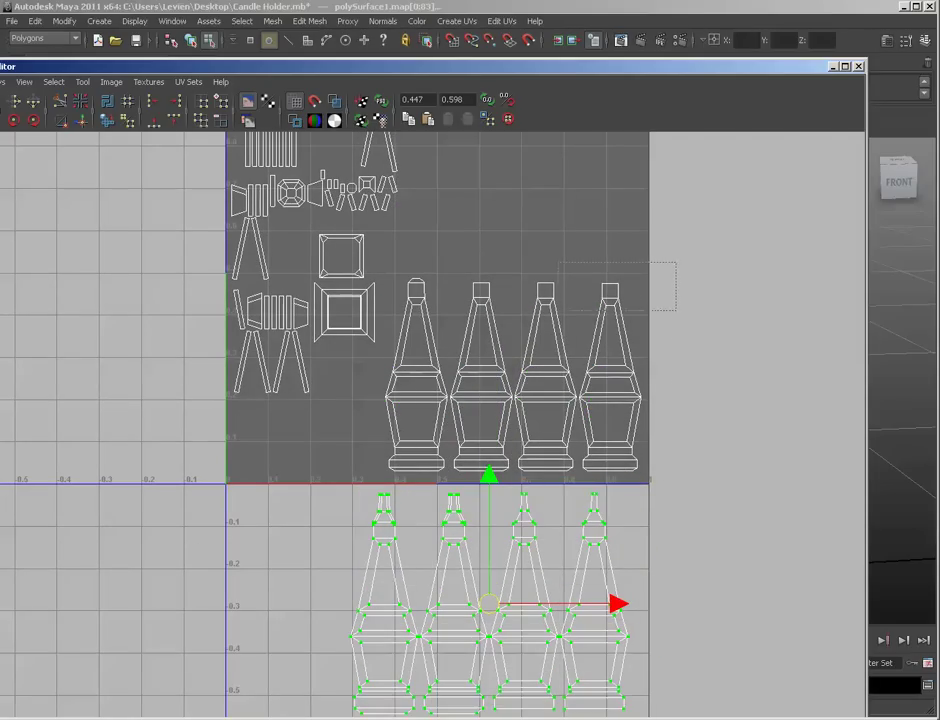
Step: Move the four shorter tall shells into the UV square's upper-right area and scale them down slightly to fit its edge
{"action": "left_click_drag", "start_coordinate": [381, 262], "coordinate": [381, 262]}
{"action": "left_click_drag", "start_coordinate": [376, 385], "coordinate": [394, 408], "text": "shift"}
{"action": "middle_click_drag", "start_coordinate": [394, 408], "coordinate": [379, 484], "text": "alt"}
{"action": "left_click_drag", "start_coordinate": [499, 450], "coordinate": [515, 256]}
{"action": "middle_click_drag", "start_coordinate": [515, 256], "coordinate": [513, 371], "text": "alt"}
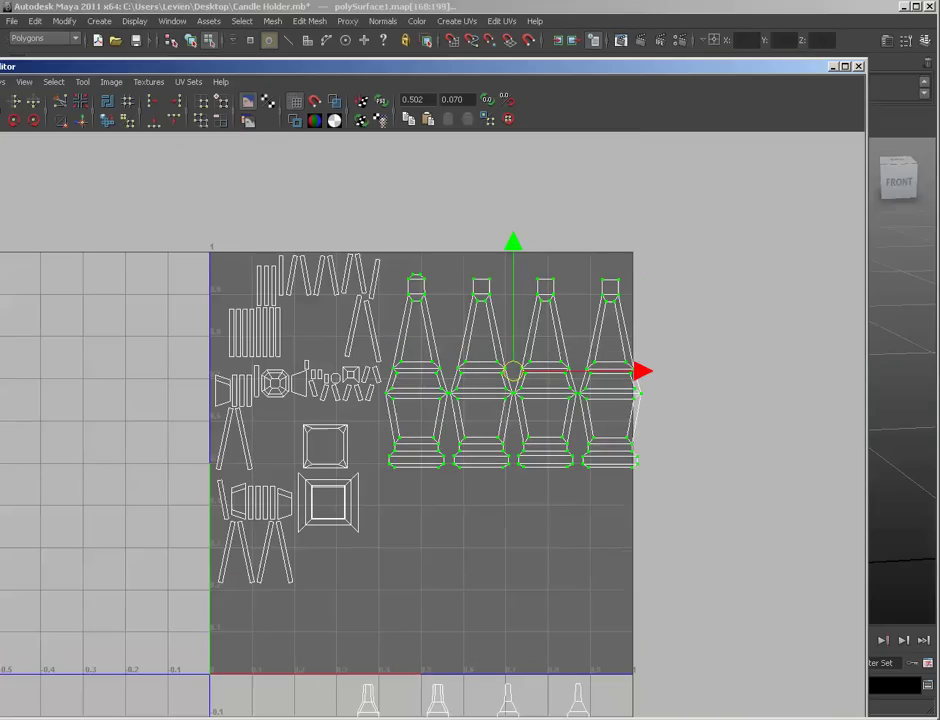
{"action": "mouse_move", "coordinate": [513, 371]}
{"action": "left_mouse_down"}
{"action": "mouse_move", "coordinate": [509, 351]}
{"action": "mouse_move", "coordinate": [500, 351]}
{"action": "mouse_move", "coordinate": [507, 348]}
{"action": "left_mouse_up"}
{"action": "key", "text": "r"}
{"action": "key", "text": "w"}
{"action": "middle_click_drag", "start_coordinate": [507, 348], "coordinate": [511, 112], "text": "alt"}
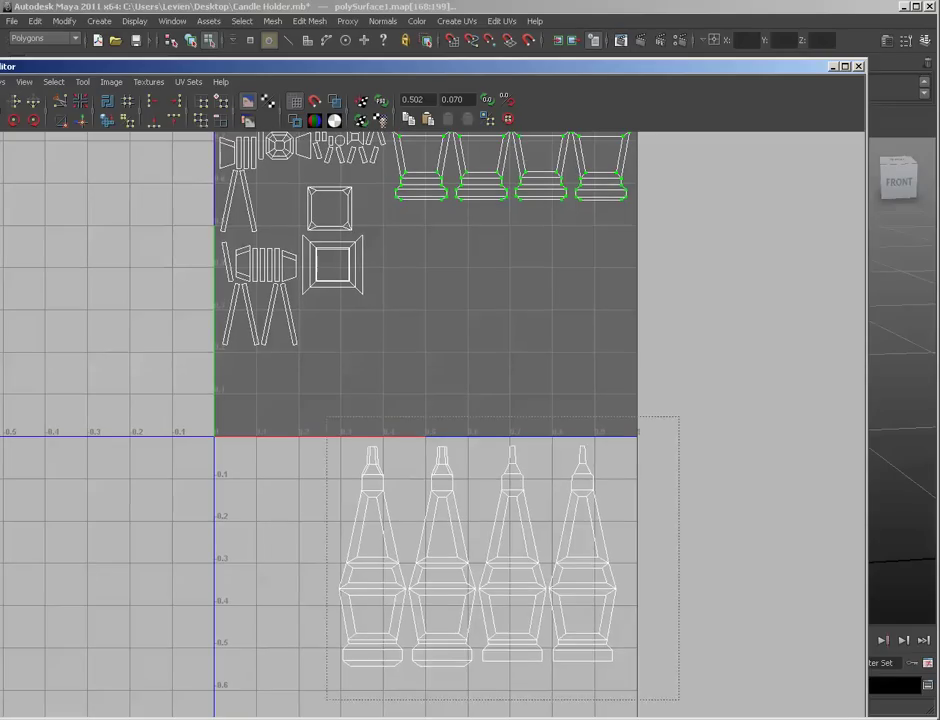
Step: Select the four enlarged tall shells below the UV square and place them in its lower-right area
{"action": "left_click_drag", "start_coordinate": [408, 617], "coordinate": [316, 708]}
{"action": "left_click_drag", "start_coordinate": [478, 556], "coordinate": [490, 318]}
{"action": "middle_click_drag", "start_coordinate": [490, 318], "coordinate": [509, 519], "text": "alt"}
{"action": "left_click", "coordinate": [509, 519]}
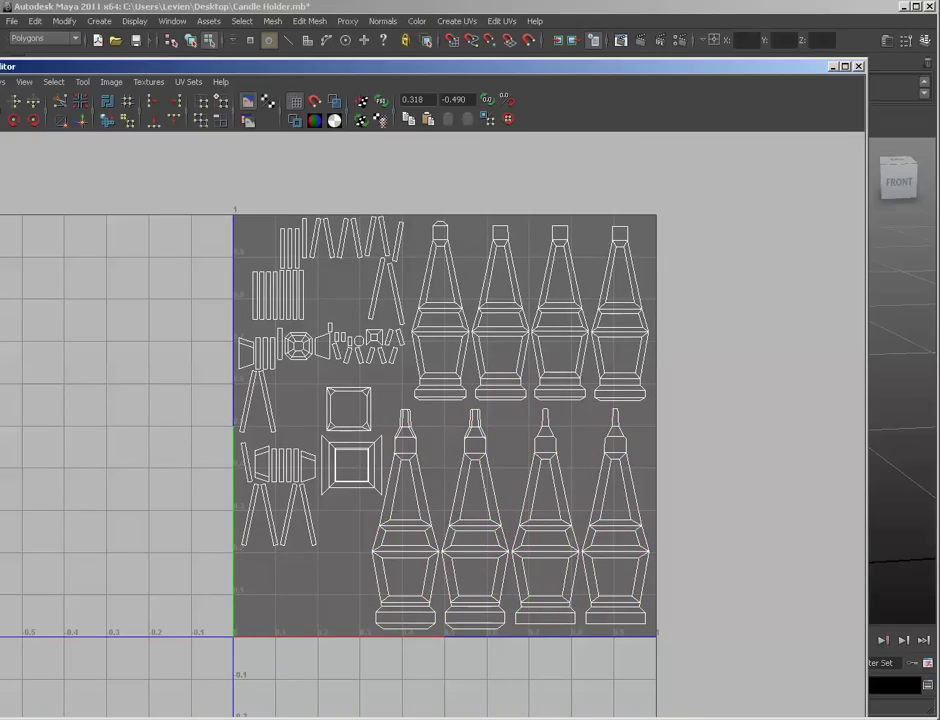
Step: Open the UV Snapshot options for the finished layout and select all the UVs
{"action": "right_click_drag", "start_coordinate": [450, 430], "coordinate": [496, 430], "text": "alt"}
{"action": "left_click_drag", "start_coordinate": [240, 67], "coordinate": [394, 17]}
{"action": "left_click", "coordinate": [105, 34]}
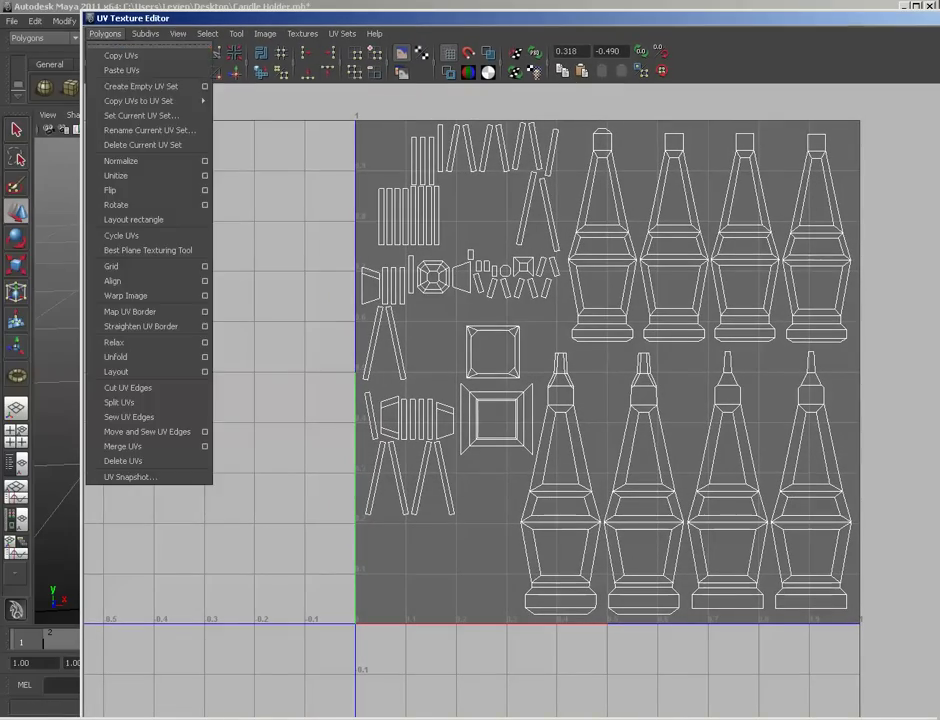
{"action": "mouse_move", "coordinate": [145, 34]}
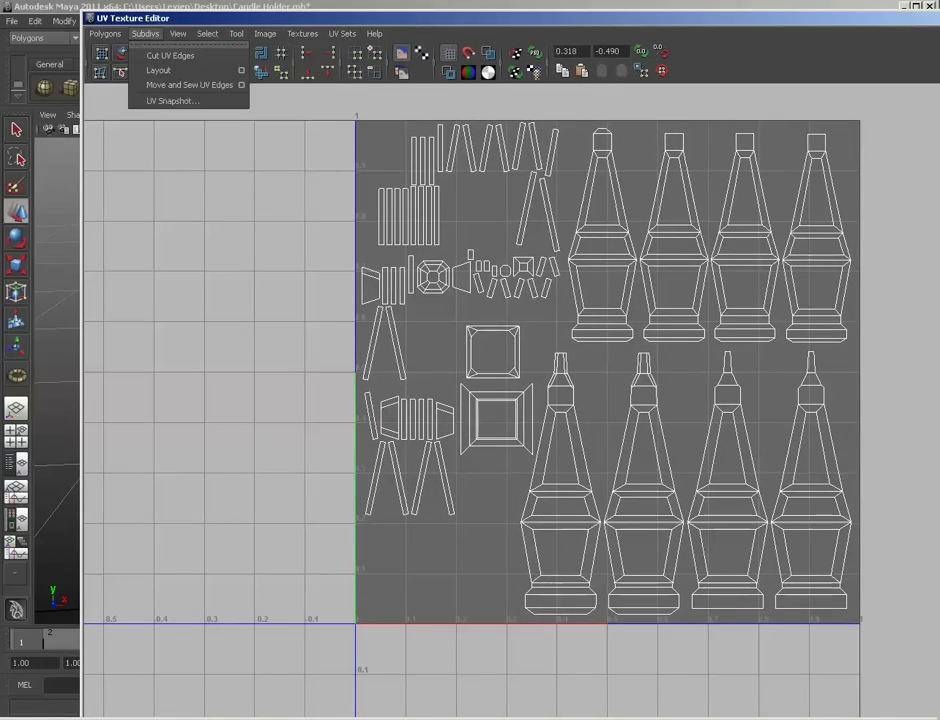
{"action": "left_click", "coordinate": [172, 101]}
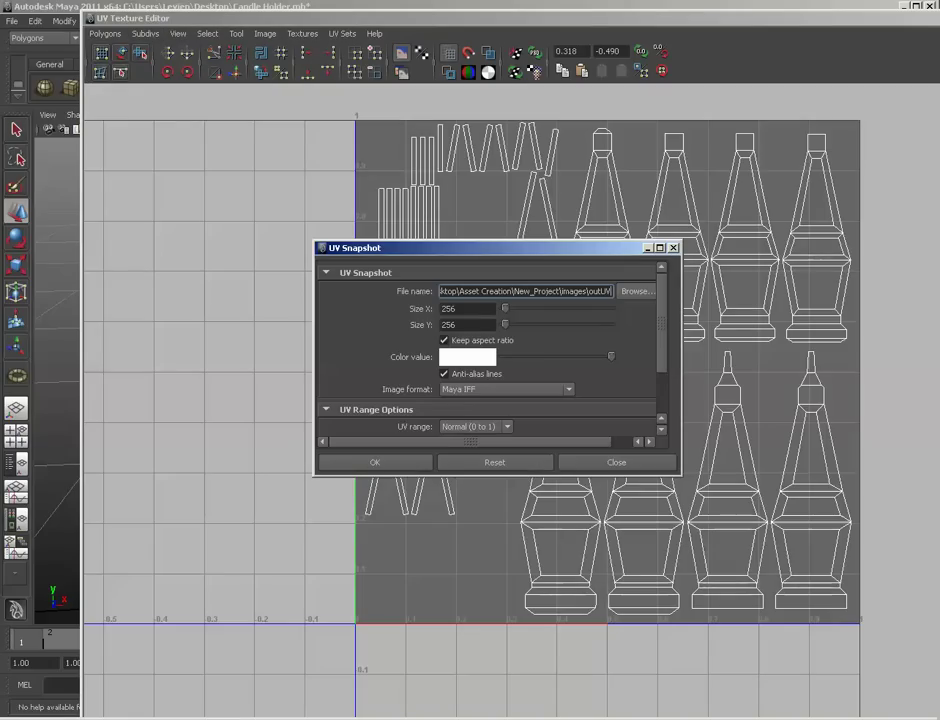
{"action": "left_click_drag", "start_coordinate": [452, 248], "coordinate": [624, 236]}
{"action": "left_click_drag", "start_coordinate": [533, 239], "coordinate": [939, 239]}
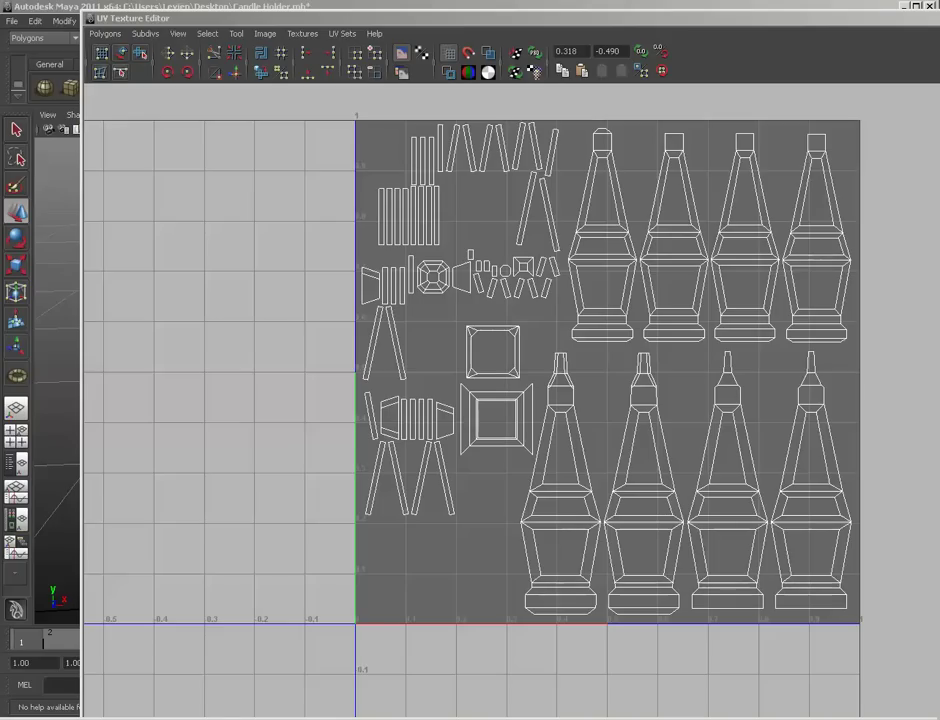
{"action": "left_click_drag", "start_coordinate": [315, 105], "coordinate": [904, 646]}
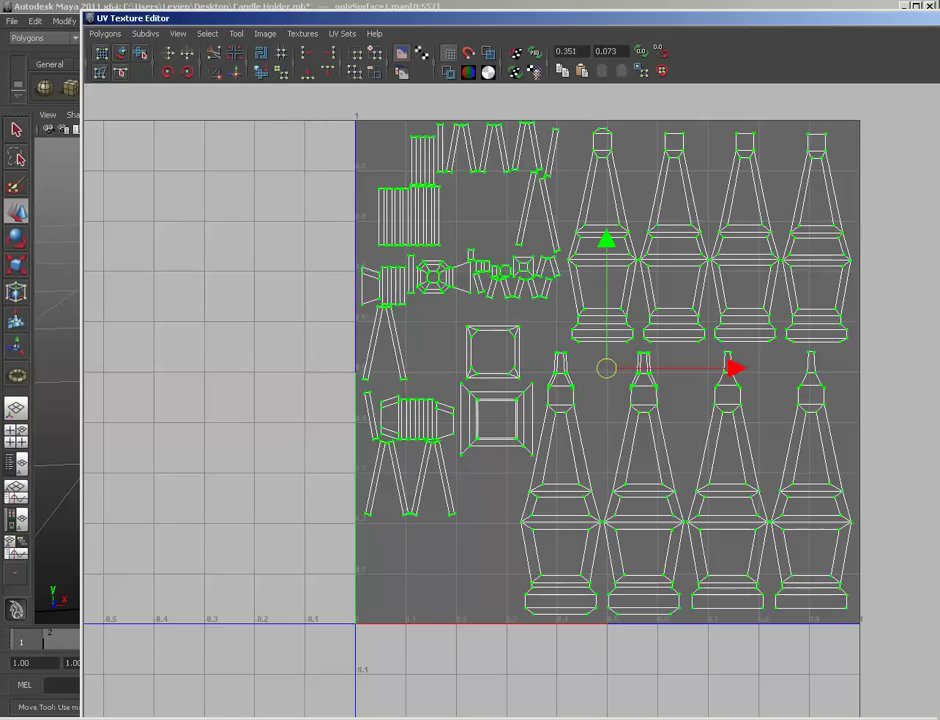
{"action": "middle_click_drag", "start_coordinate": [904, 646], "coordinate": [841, 692], "text": "alt"}
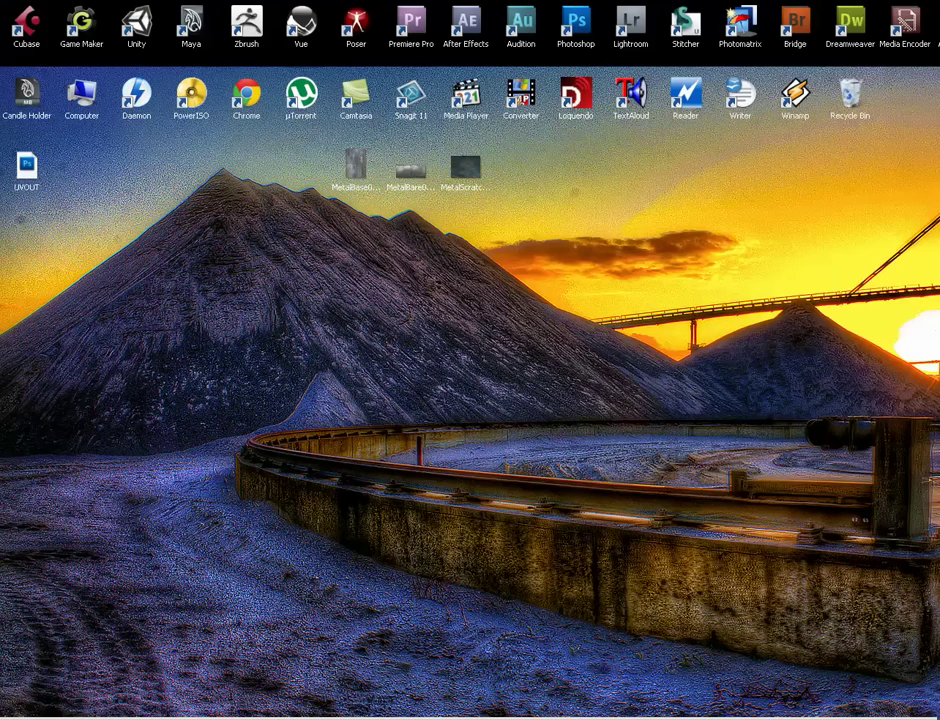
Step: Place the three metal textures below UVOUT on the desktop and review the images in Windows Photo Viewer, starting from MetalBase0112_1_L
{"action": "left_click_drag", "start_coordinate": [27, 165], "coordinate": [301, 165]}
{"action": "left_click_drag", "start_coordinate": [575, 263], "coordinate": [300, 307]}
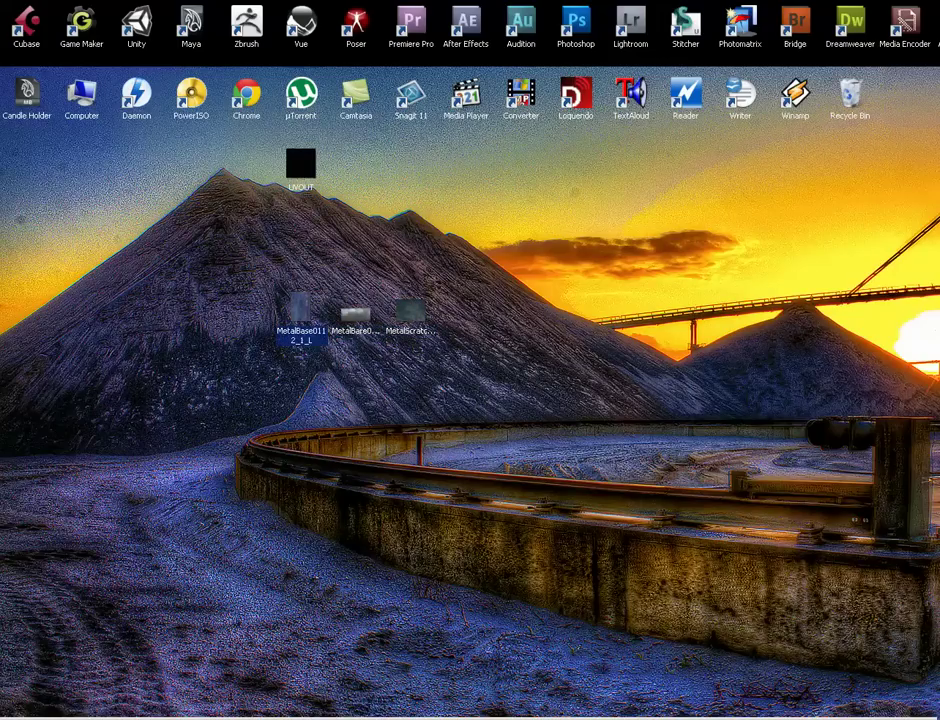
{"action": "right_click", "coordinate": [302, 310]}
{"action": "mouse_move", "coordinate": [400, 430]}
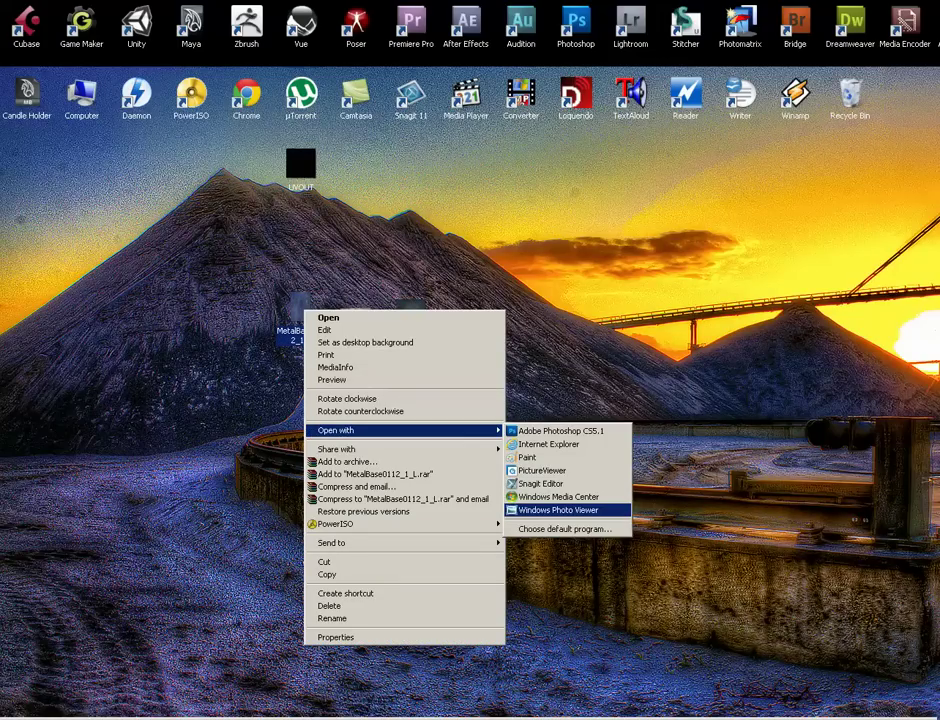
{"action": "left_click", "coordinate": [558, 510]}
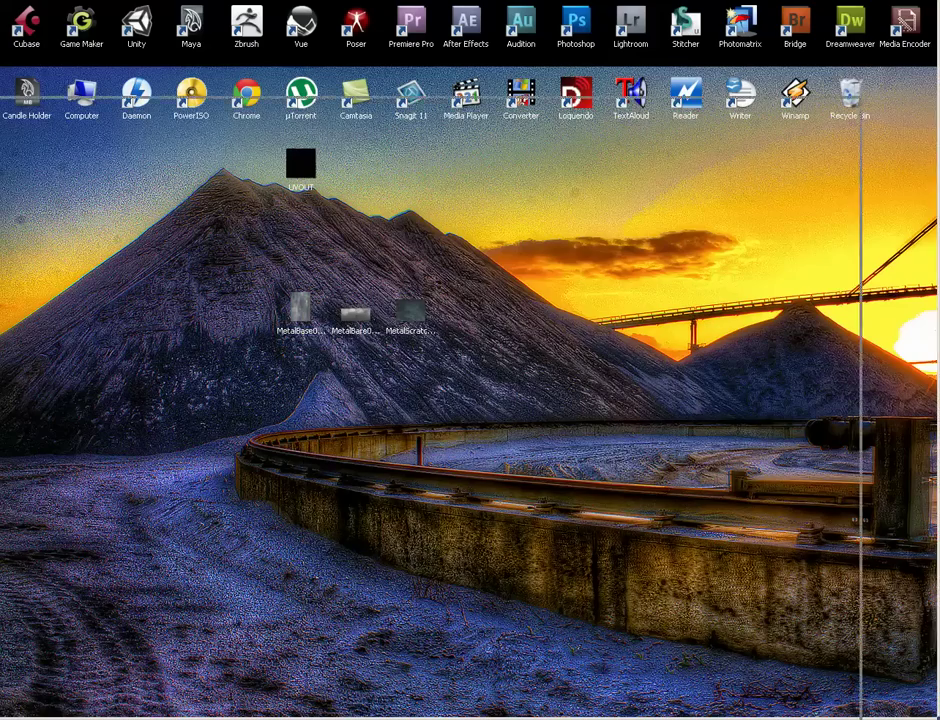
{"action": "key", "text": "Right"}
{"action": "key", "text": "Right"}
{"action": "key", "text": "Right"}
{"action": "key", "text": "Right"}
{"action": "key", "text": "Right"}
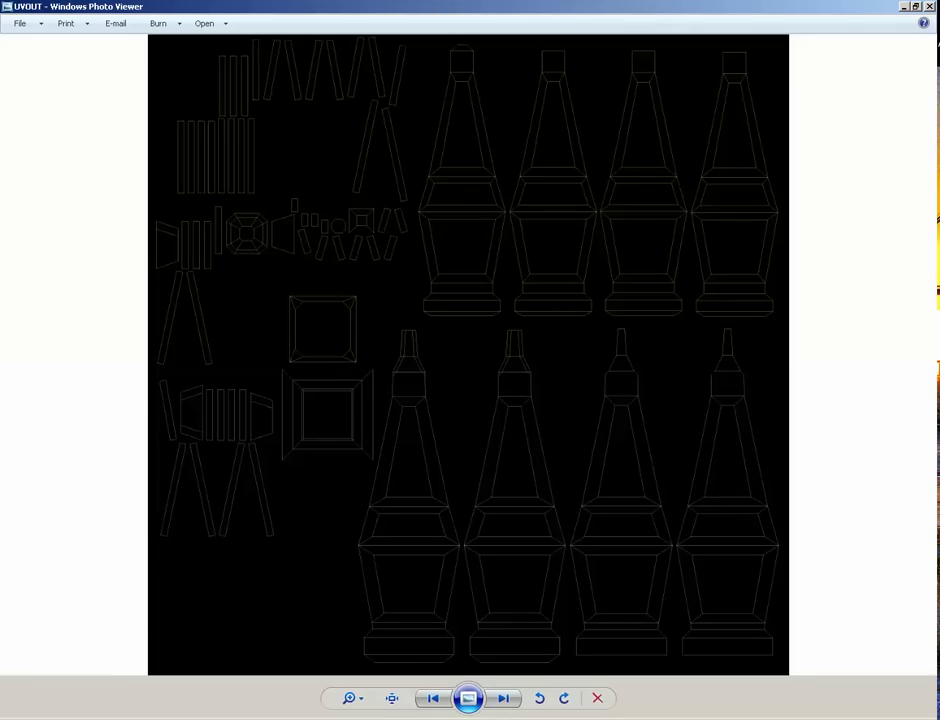
{"action": "key", "text": "alt+F4"}
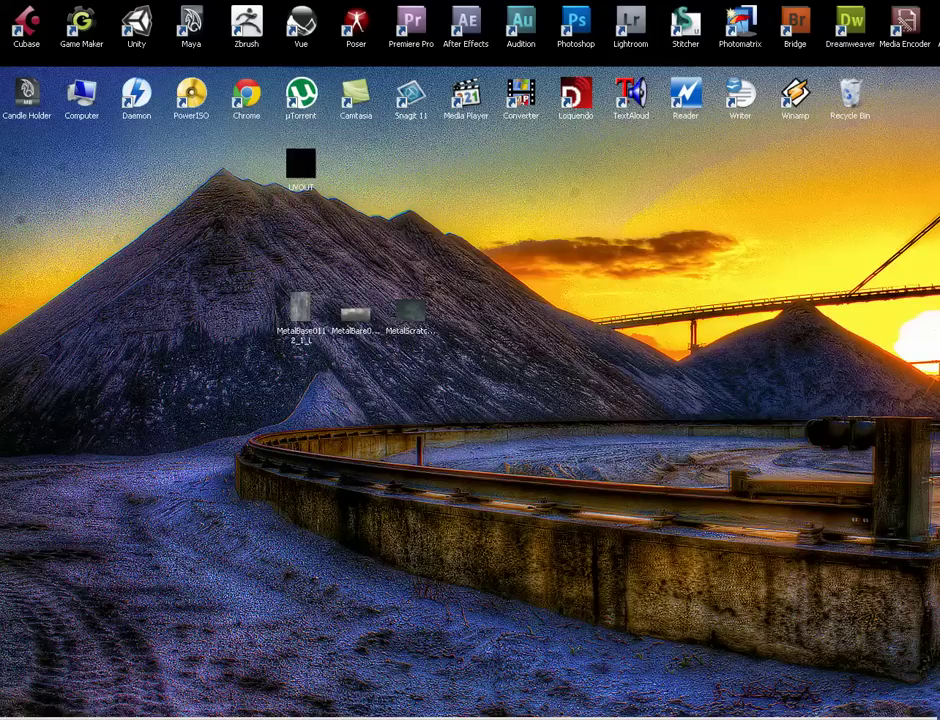
Step: Open the UVOUT image from the desktop in Adobe Photoshop CS5.1
{"action": "right_click", "coordinate": [302, 171]}
{"action": "mouse_move", "coordinate": [350, 291]}
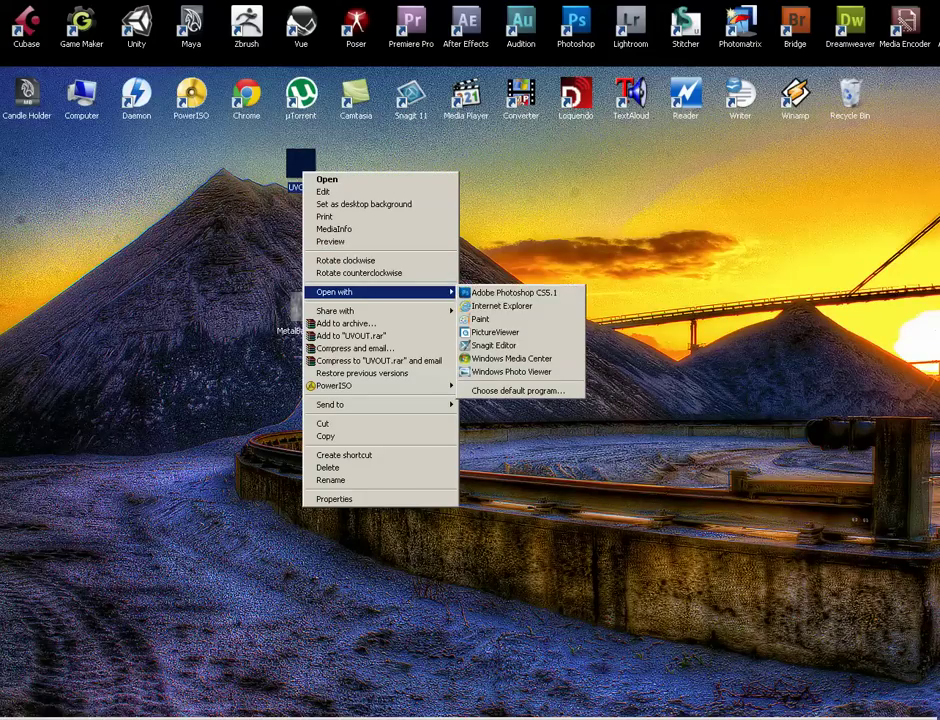
{"action": "left_click", "coordinate": [512, 293]}
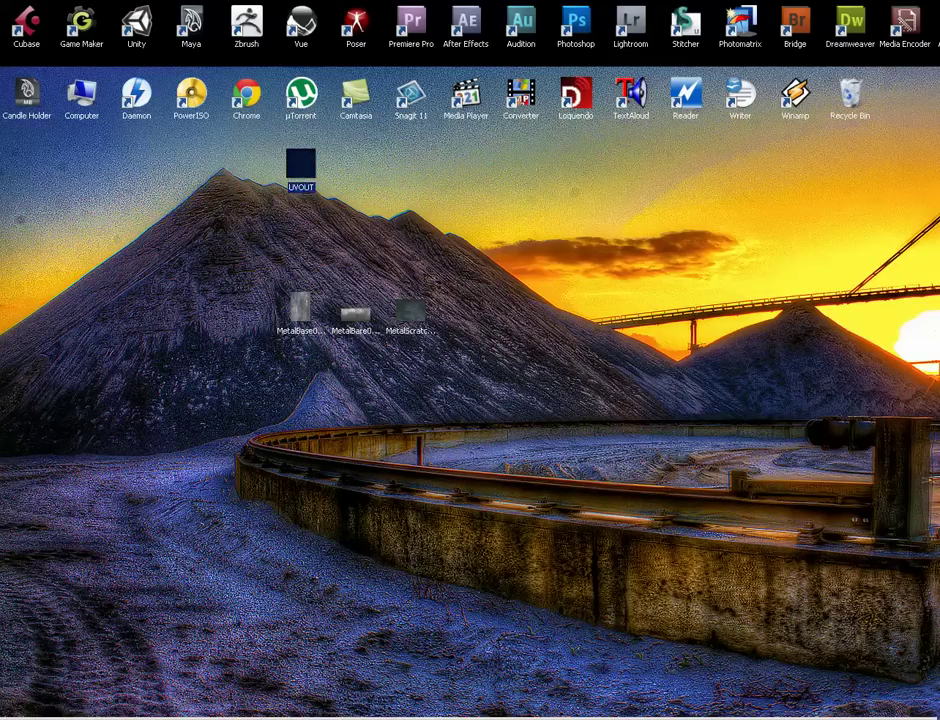
Step: Switch to Maya, return the candle holder from UV editing to object mode and save the scene
{"action": "left_click", "coordinate": [100, 718]}
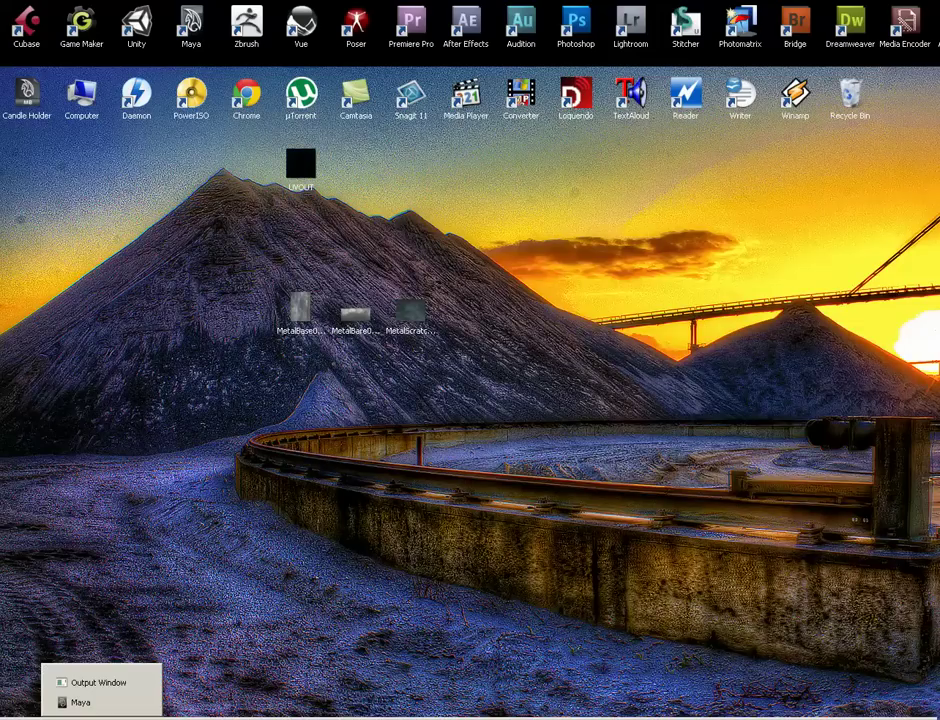
{"action": "left_click", "coordinate": [80, 702]}
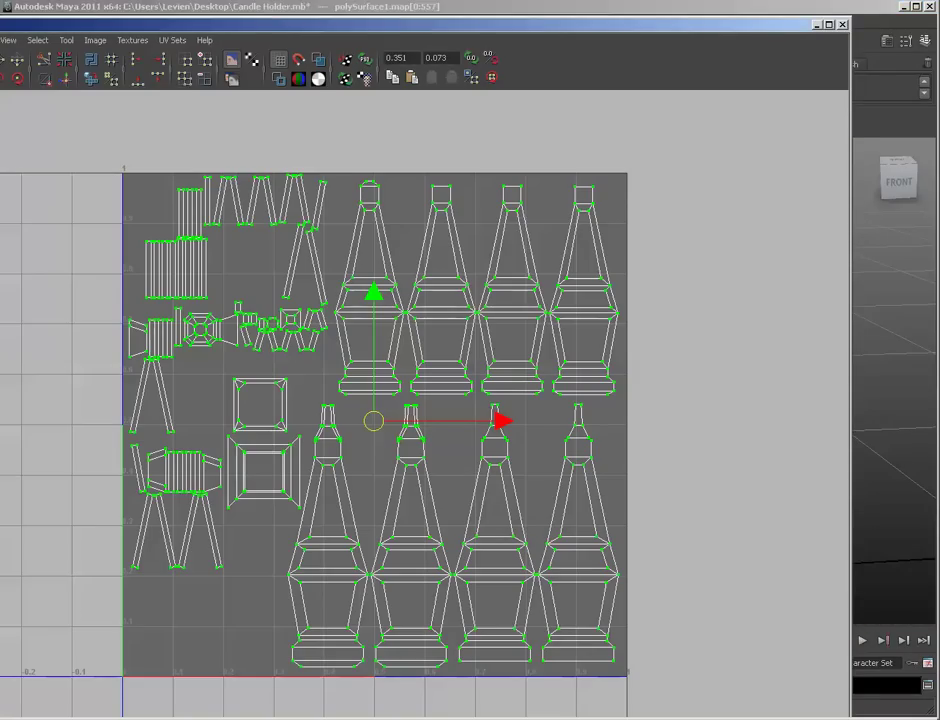
{"action": "key", "text": "F8"}
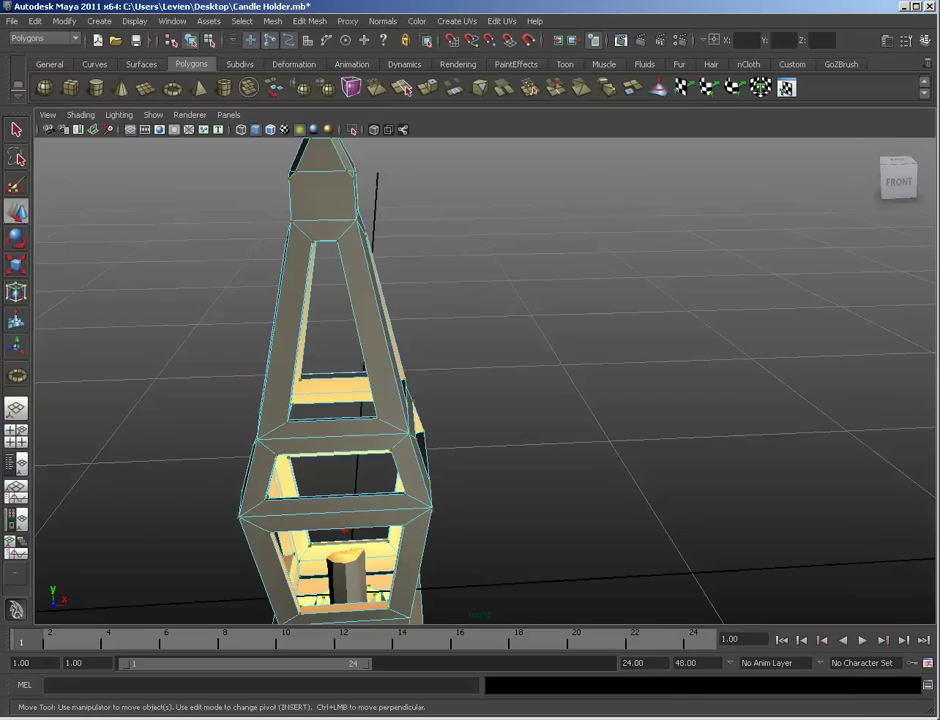
{"action": "key", "text": "ctrl+s"}
Step: Select the whole candle holder together with its chain and candle, and raise it slightly along the vertical axis
{"action": "right_click_drag", "start_coordinate": [480, 400], "coordinate": [390, 400], "text": "alt"}
{"action": "left_click_drag", "start_coordinate": [390, 400], "coordinate": [560, 370], "text": "alt"}
{"action": "middle_click_drag", "start_coordinate": [560, 370], "coordinate": [556, 390], "text": "alt"}
{"action": "right_click_drag", "start_coordinate": [556, 390], "coordinate": [440, 392], "text": "alt"}
{"action": "left_click_drag", "start_coordinate": [440, 392], "coordinate": [254, 375], "text": "alt"}
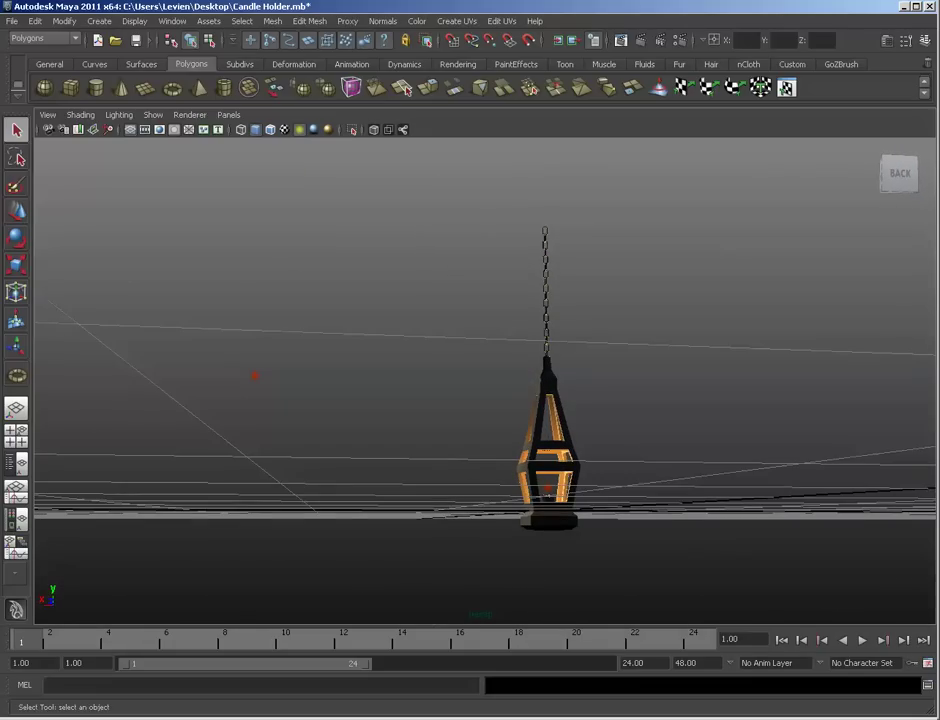
{"action": "left_click_drag", "start_coordinate": [417, 165], "coordinate": [634, 574]}
{"action": "key", "text": "w"}
{"action": "left_click_drag", "start_coordinate": [544, 185], "coordinate": [544, 159]}
{"action": "left_click_drag", "start_coordinate": [255, 375], "coordinate": [934, 317], "text": "alt"}
{"action": "left_click", "coordinate": [934, 317]}
{"action": "left_click_drag", "start_coordinate": [420, 480], "coordinate": [936, 500], "text": "alt"}
{"action": "left_click_drag", "start_coordinate": [90, 308], "coordinate": [638, 321], "text": "alt"}
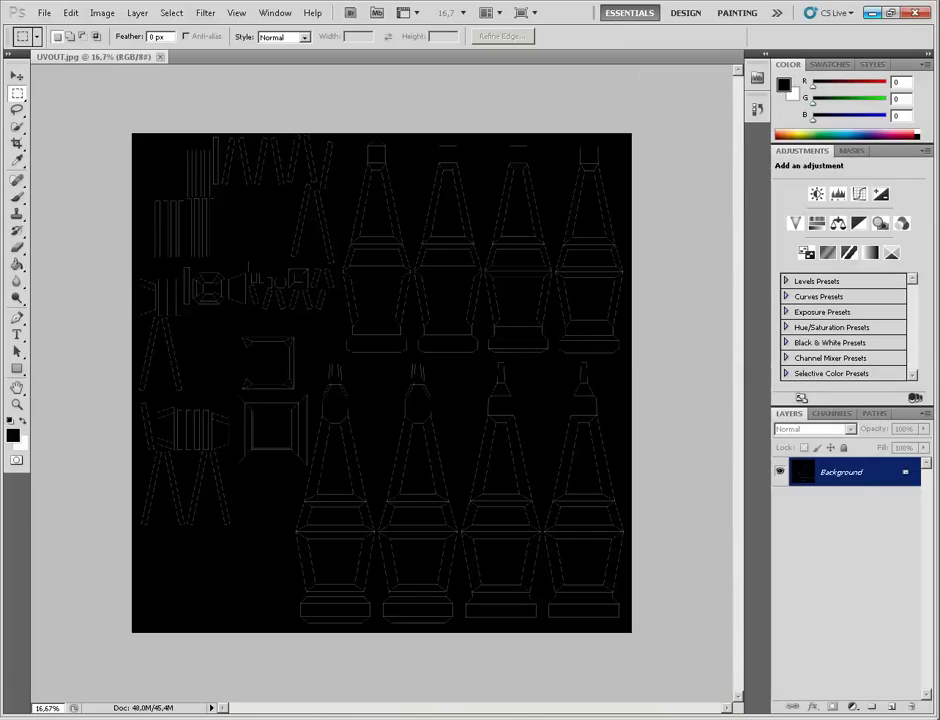
Step: Return to the desktop, remove the three metal texture images from it and open the UVOUT image again
{"action": "left_click", "coordinate": [873, 13]}
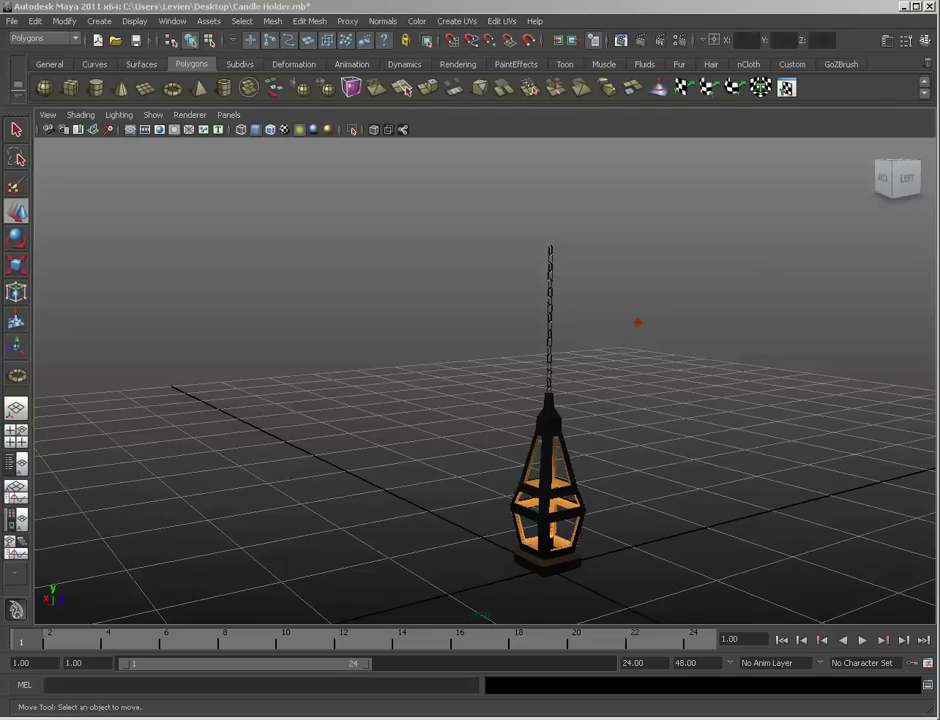
{"action": "left_click", "coordinate": [904, 7]}
{"action": "left_click_drag", "start_coordinate": [508, 348], "coordinate": [188, 255]}
{"action": "key", "text": "Delete"}
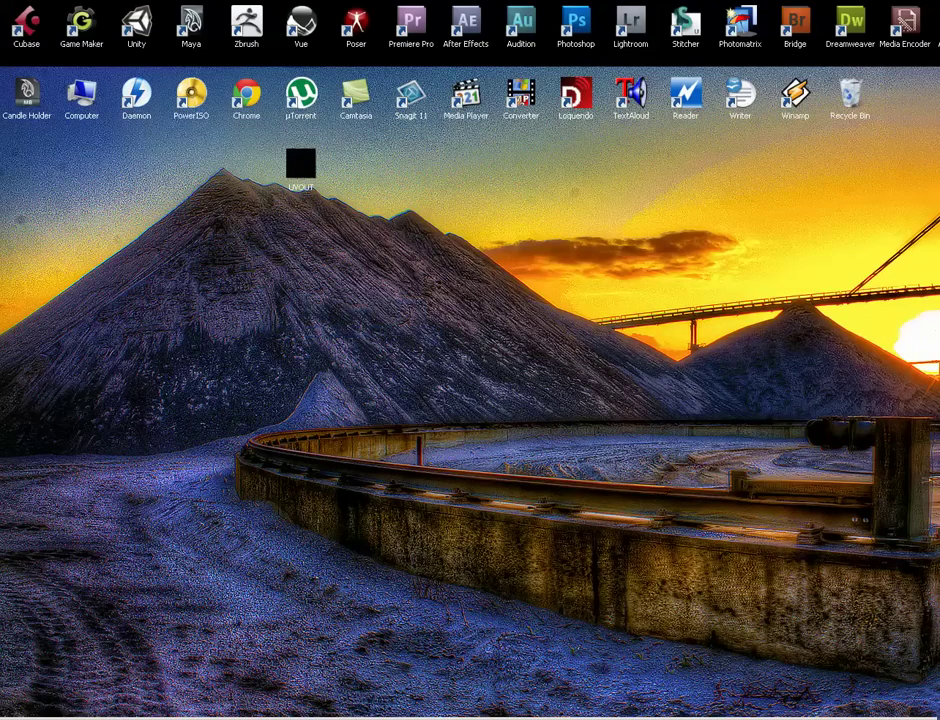
{"action": "double_click", "coordinate": [301, 165]}
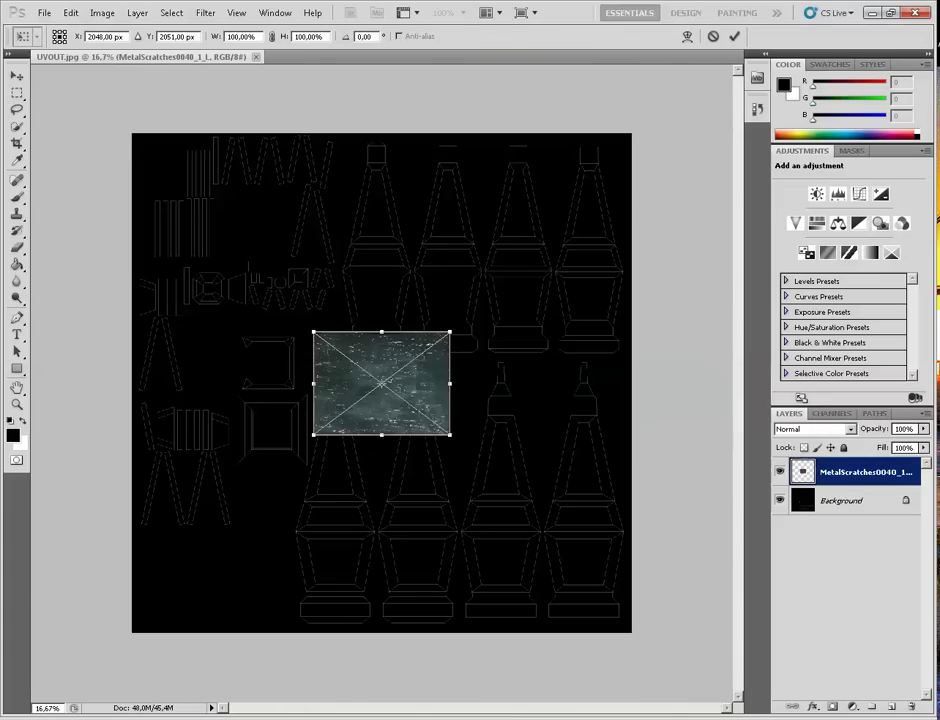
Step: Fit the placed MetalScratches0040_1_L image into the upper-left corner of the UV layout, scaled proportionally to 219.34%
{"action": "left_click_drag", "start_coordinate": [382, 383], "coordinate": [200, 185]}
{"action": "left_click_drag", "start_coordinate": [268, 236], "coordinate": [432, 357], "text": "shift"}
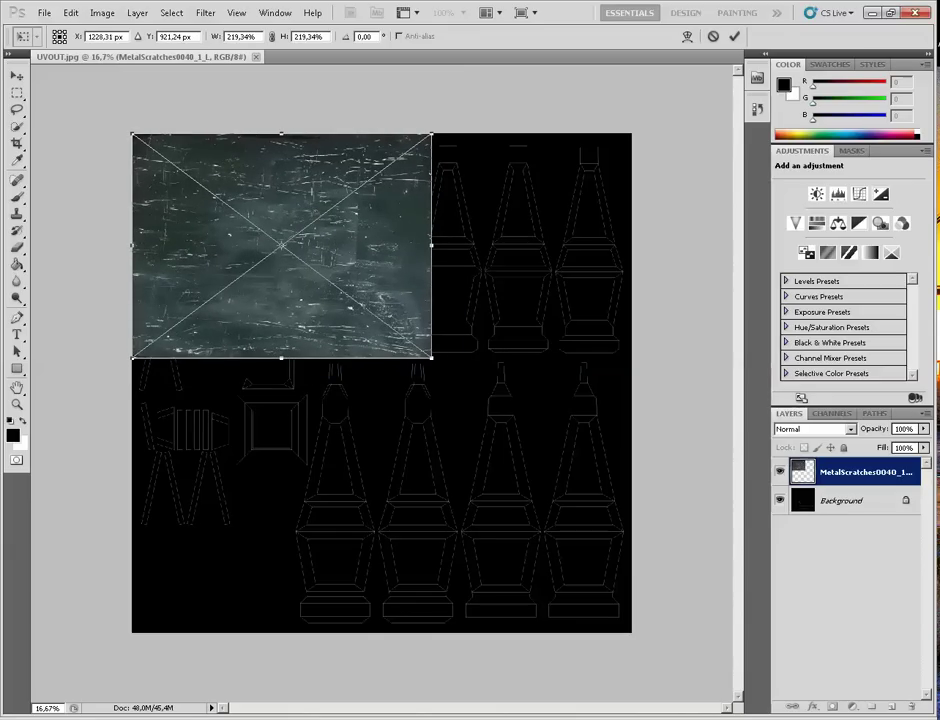
{"action": "key", "text": "Return"}
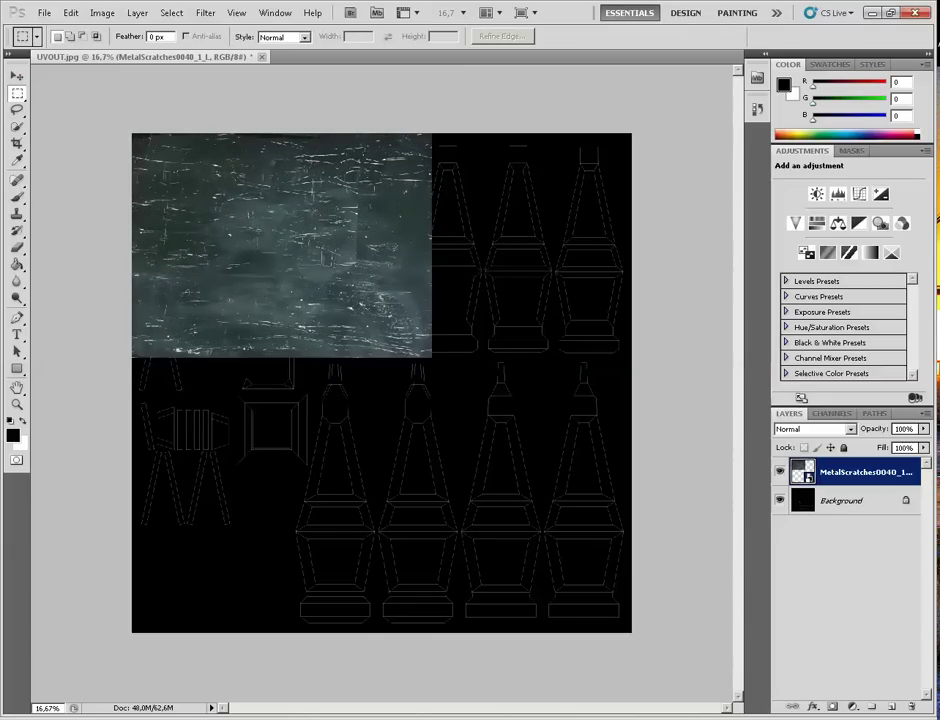
Step: Copy the scratched metal layer and paste a duplicate directly below the original along the canvas's left edge
{"action": "left_click_drag", "start_coordinate": [132, 133], "coordinate": [236, 122]}
{"action": "left_click", "coordinate": [470, 269]}
{"action": "key", "text": "ctrl+a"}
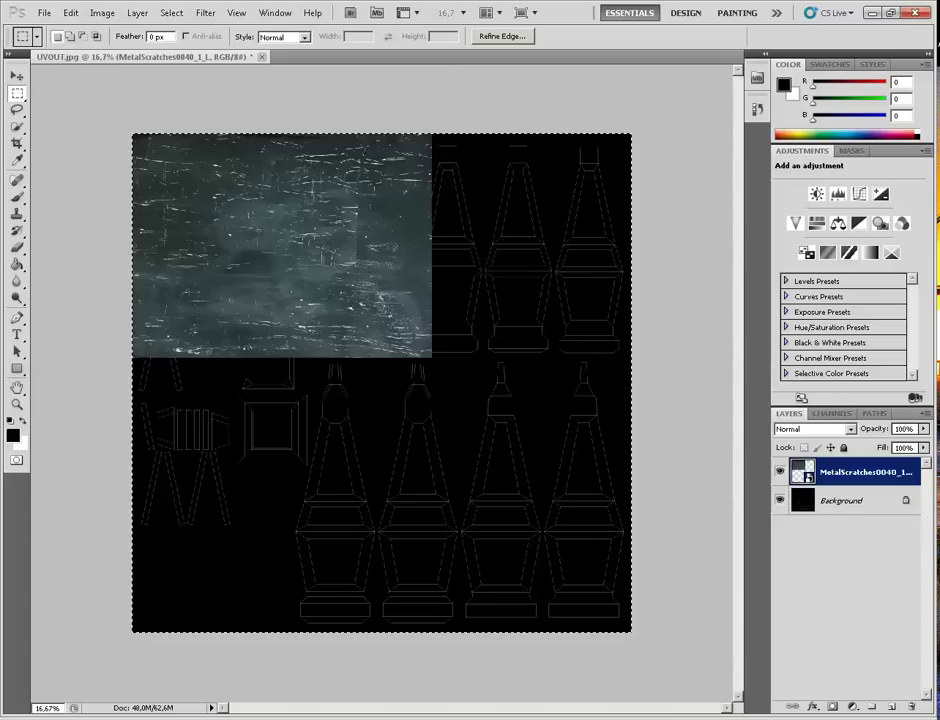
{"action": "key", "text": "ctrl+c"}
{"action": "key", "text": "ctrl+v"}
{"action": "key", "text": "v"}
{"action": "left_click_drag", "start_coordinate": [382, 383], "coordinate": [282, 470]}
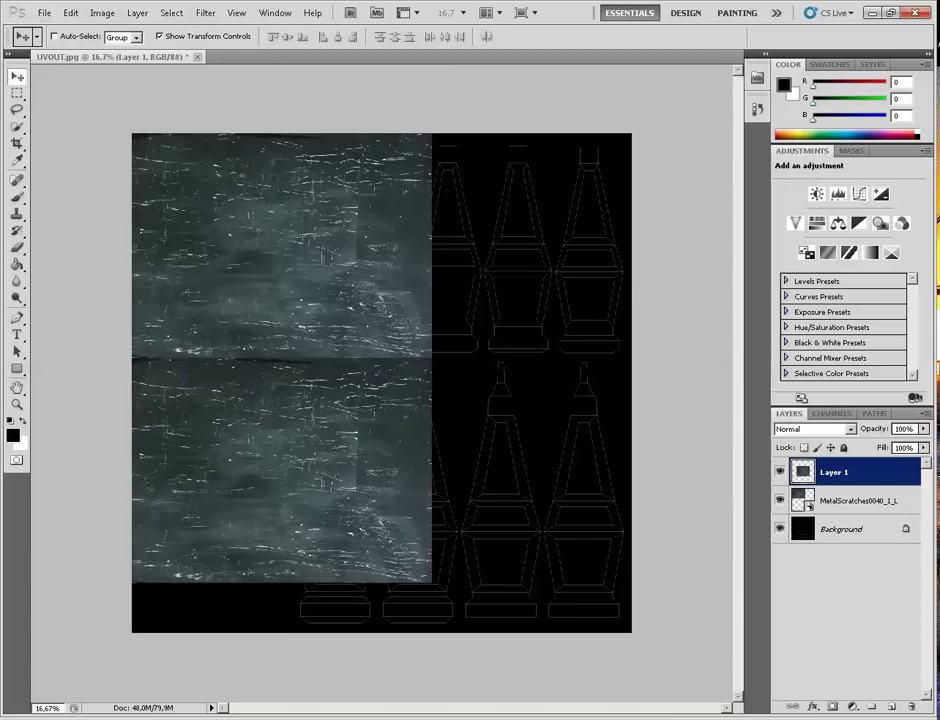
Step: Paste another scratched metal copy, rotate it 90° and fit it over the canvas's upper-right area
{"action": "key", "text": "ctrl+v"}
{"action": "left_click_drag", "start_coordinate": [382, 383], "coordinate": [465, 277]}
{"action": "left_click_drag", "start_coordinate": [625, 157], "coordinate": [585, 437], "text": "shift"}
{"action": "left_click_drag", "start_coordinate": [465, 277], "coordinate": [544, 281]}
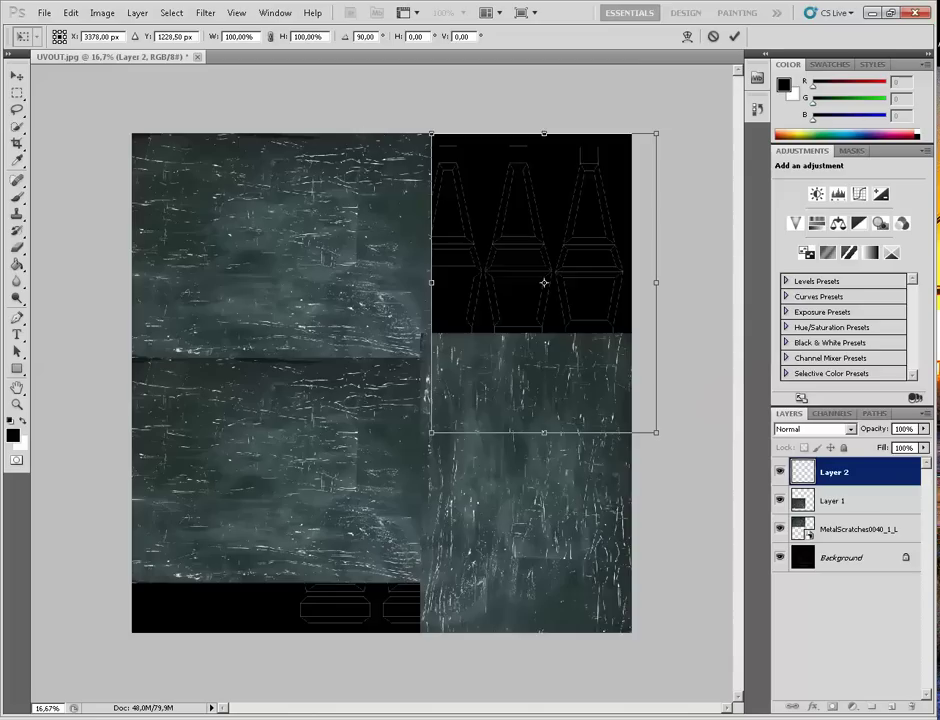
{"action": "key", "text": "Return"}
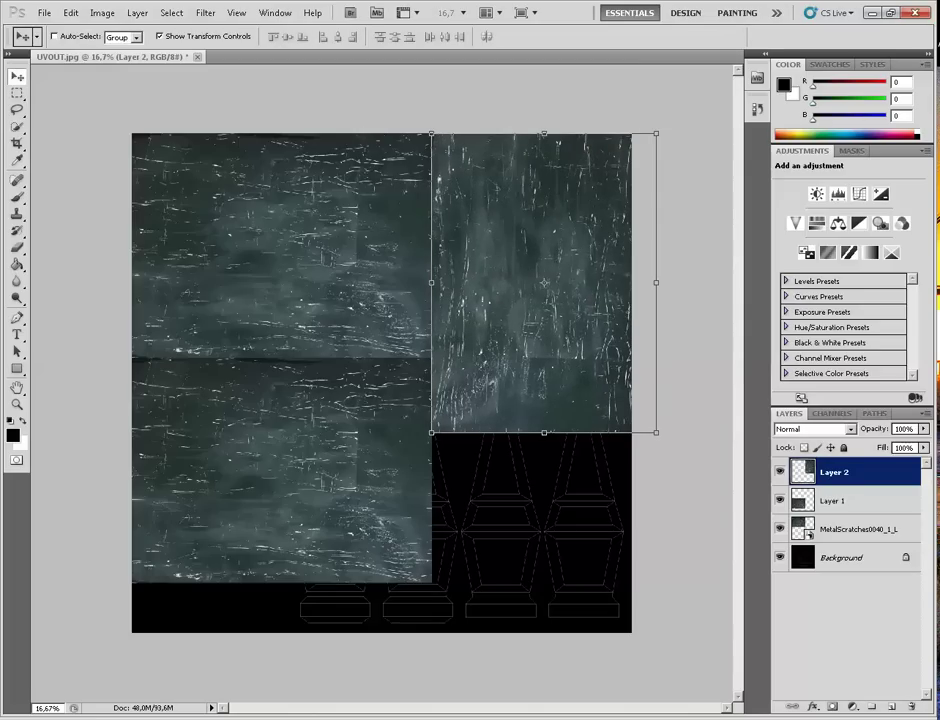
Step: Paste two more scratched metal copies, one rotated 90° over the lower-right area and one unrotated over the lower-left gap
{"action": "key", "text": "ctrl+v"}
{"action": "left_click_drag", "start_coordinate": [545, 262], "coordinate": [503, 546], "text": "shift"}
{"action": "left_click_drag", "start_coordinate": [430, 430], "coordinate": [568, 630]}
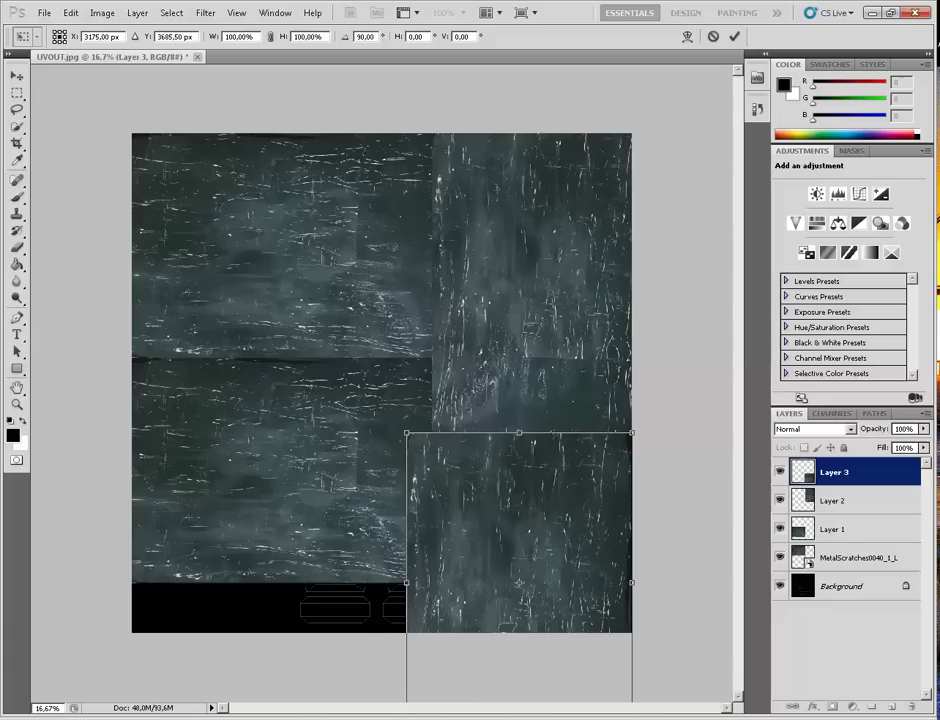
{"action": "mouse_move", "coordinate": [518, 583]}
{"action": "left_mouse_down"}
{"action": "mouse_move", "coordinate": [274, 508]}
{"action": "mouse_move", "coordinate": [518, 582]}
{"action": "left_mouse_up"}
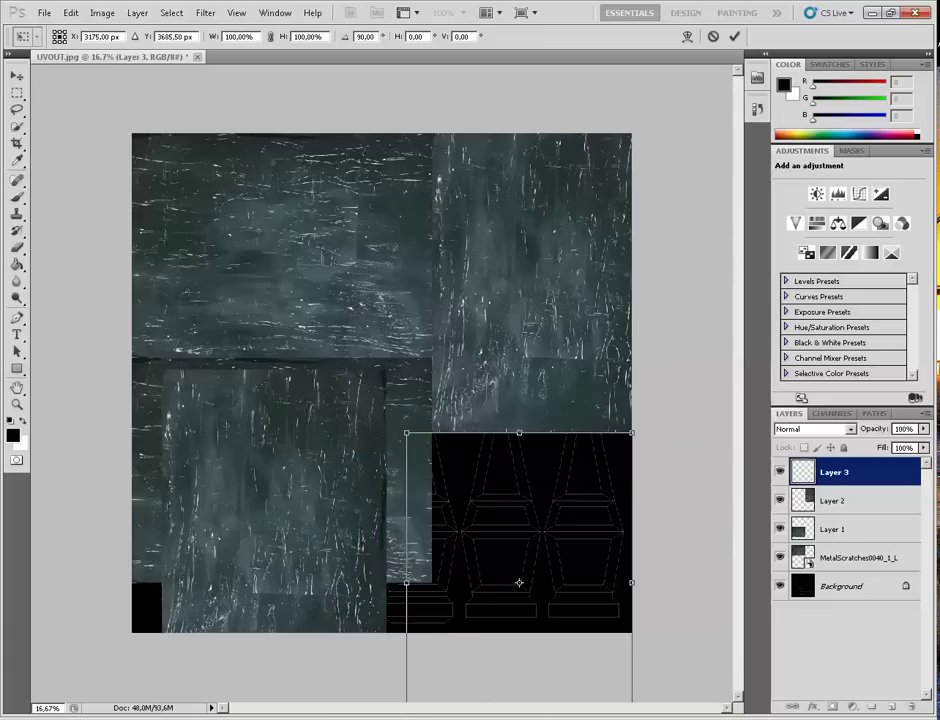
{"action": "key", "text": "Return"}
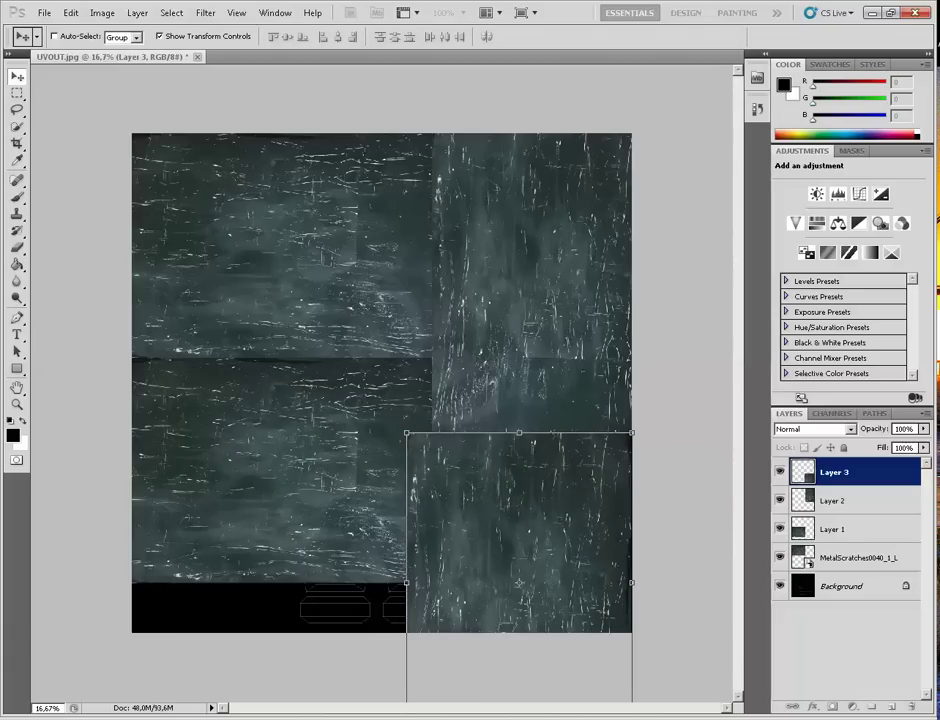
{"action": "key", "text": "ctrl+v"}
{"action": "left_click_drag", "start_coordinate": [382, 383], "coordinate": [267, 646]}
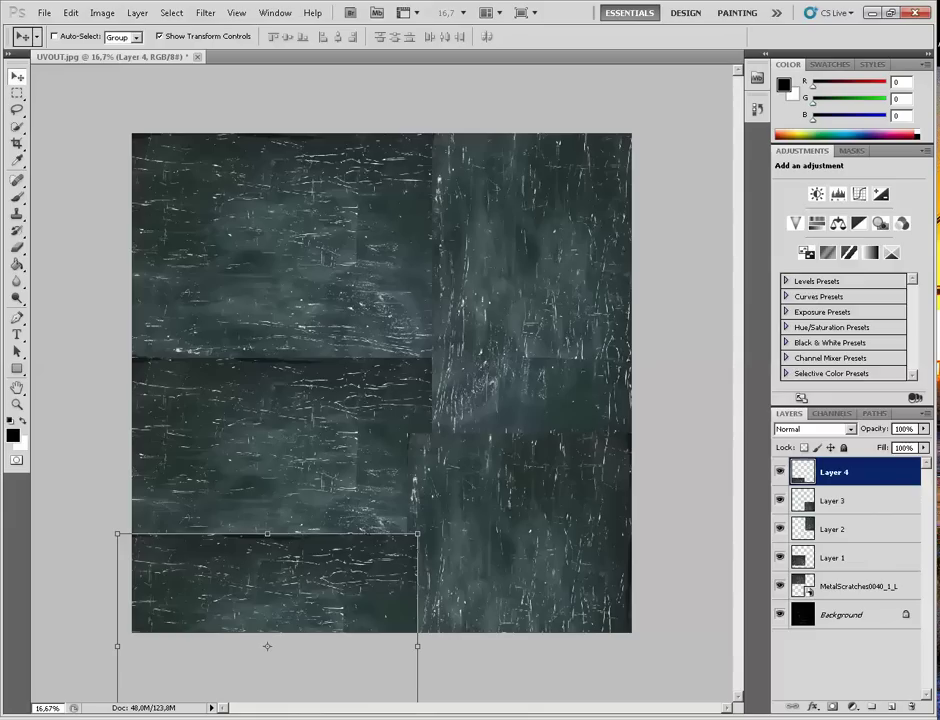
Step: Merge the pasted copies, move the MetalScratches0040_1_L layer above them and merge everything into Layer 1, keeping the Background separate
{"action": "key", "text": "m"}
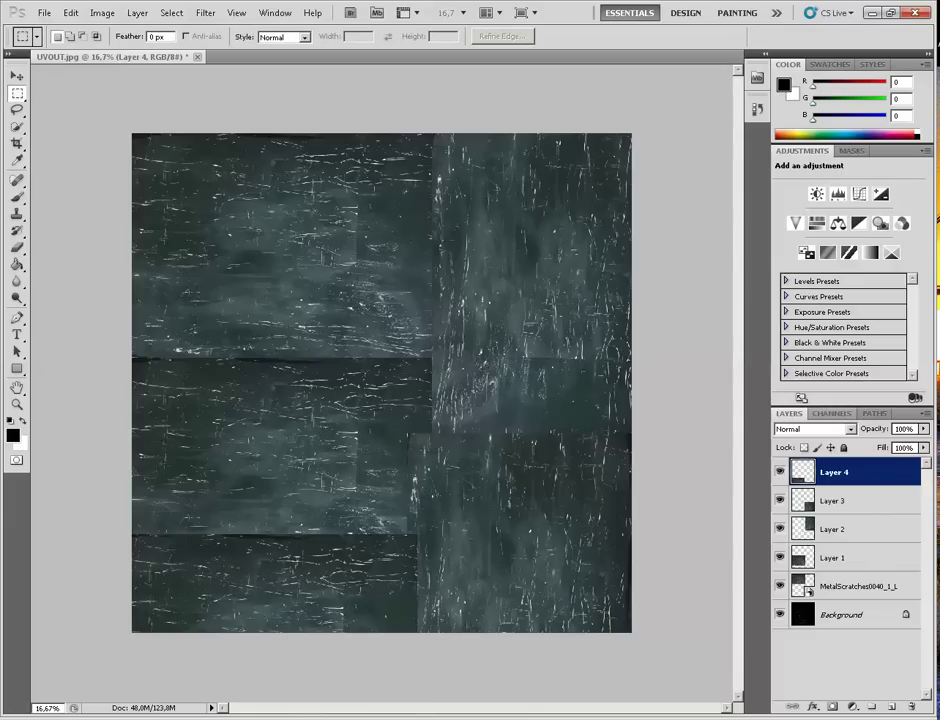
{"action": "key", "text": "ctrl+e"}
{"action": "key", "text": "ctrl+e"}
{"action": "key", "text": "ctrl+e"}
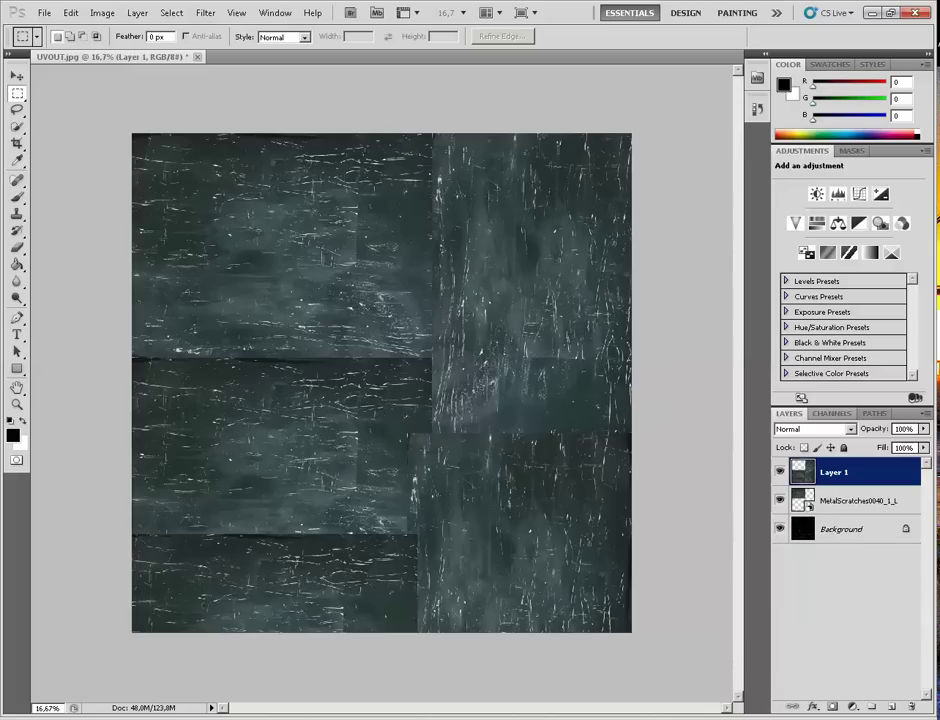
{"action": "left_click_drag", "start_coordinate": [858, 501], "coordinate": [858, 464]}
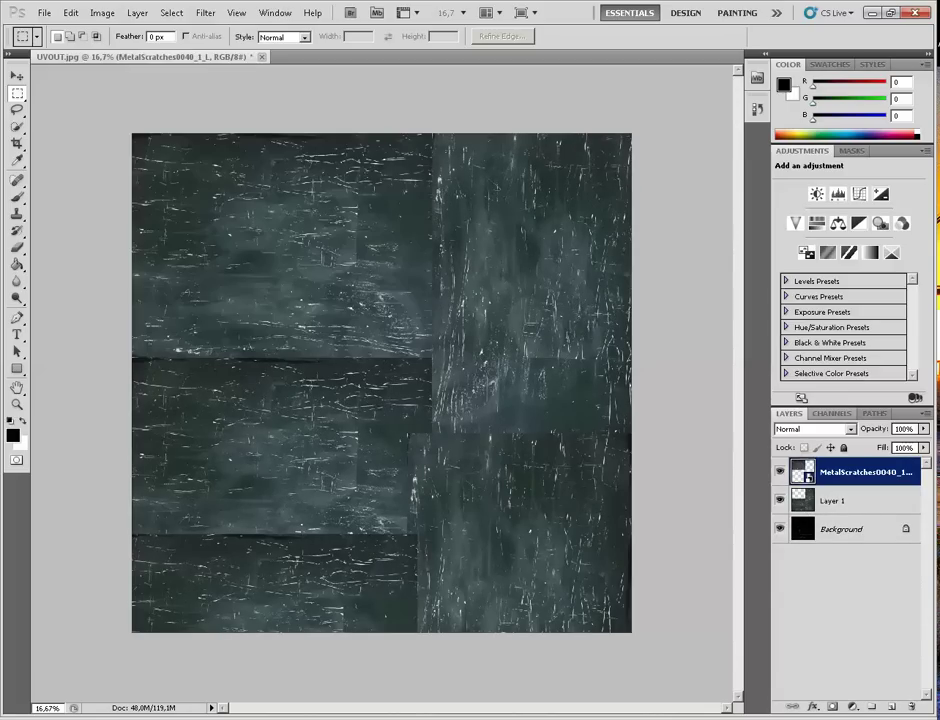
{"action": "key", "text": "ctrl+e"}
Step: Clone Stamp over the two horizontal seams in the left half of the scratched metal texture
{"action": "key", "text": "s"}
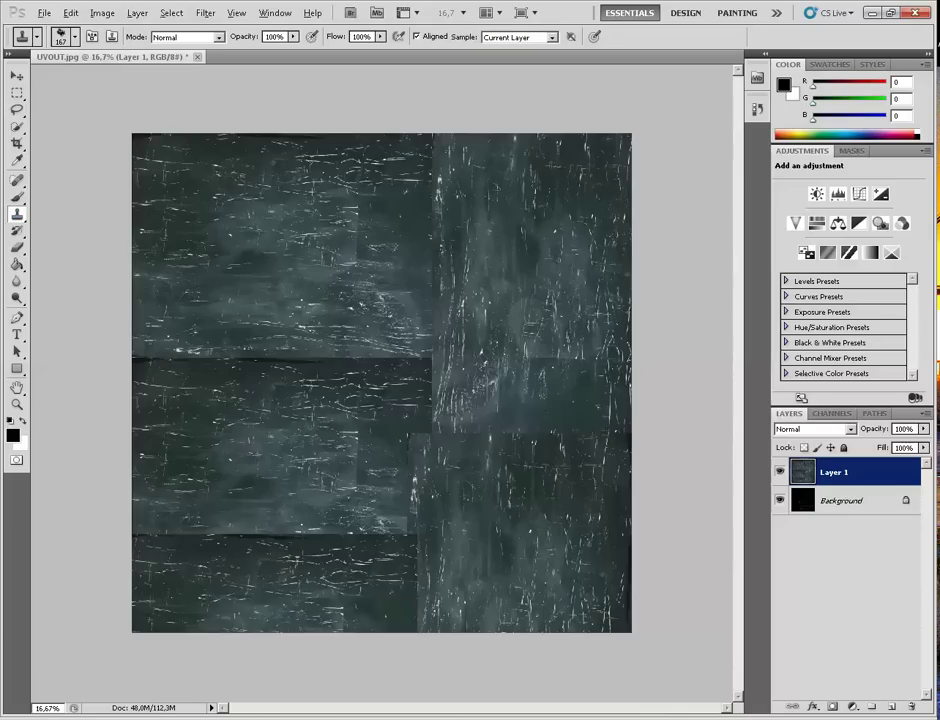
{"action": "left_click", "coordinate": [263, 363]}
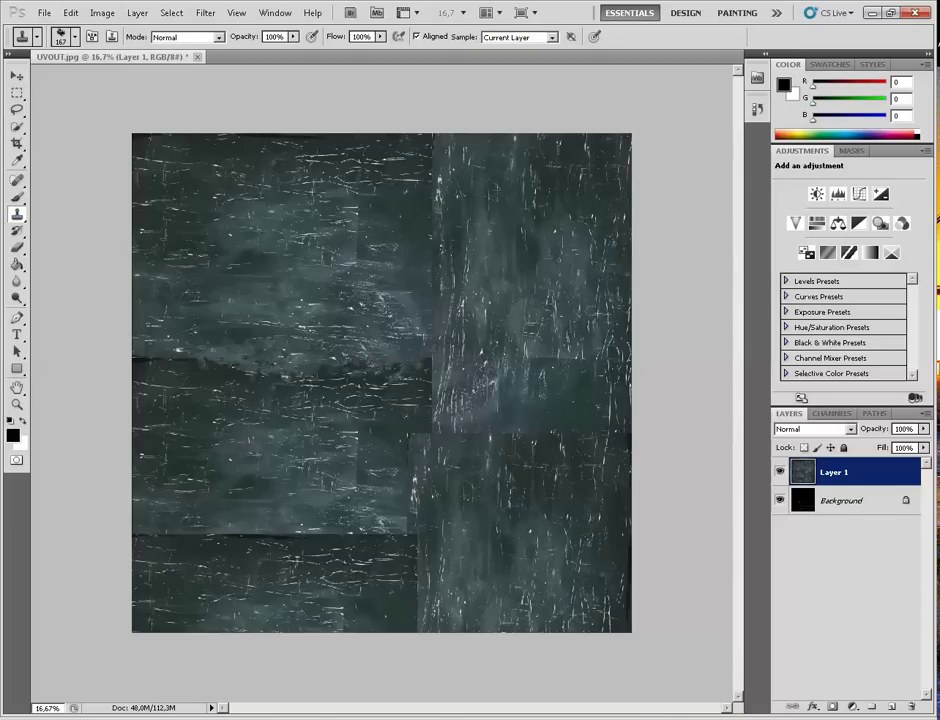
{"action": "mouse_move", "coordinate": [182, 360]}
{"action": "left_mouse_down"}
{"action": "mouse_move", "coordinate": [152, 367]}
{"action": "mouse_move", "coordinate": [204, 359]}
{"action": "mouse_move", "coordinate": [162, 341]}
{"action": "mouse_move", "coordinate": [224, 368]}
{"action": "mouse_move", "coordinate": [275, 365]}
{"action": "left_mouse_up"}
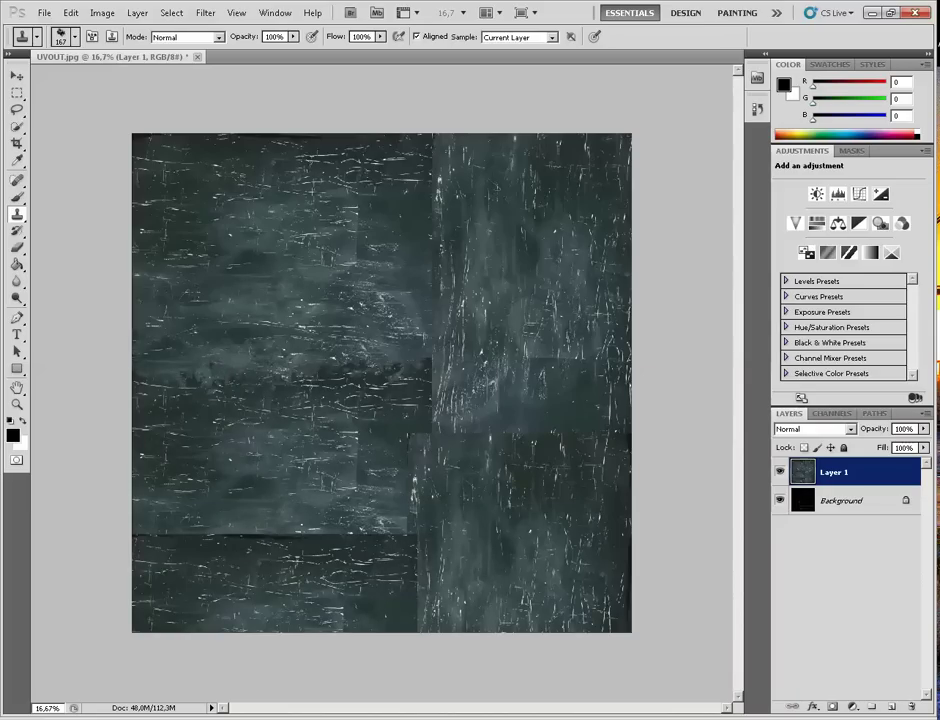
{"action": "left_click_drag", "start_coordinate": [149, 530], "coordinate": [205, 535]}
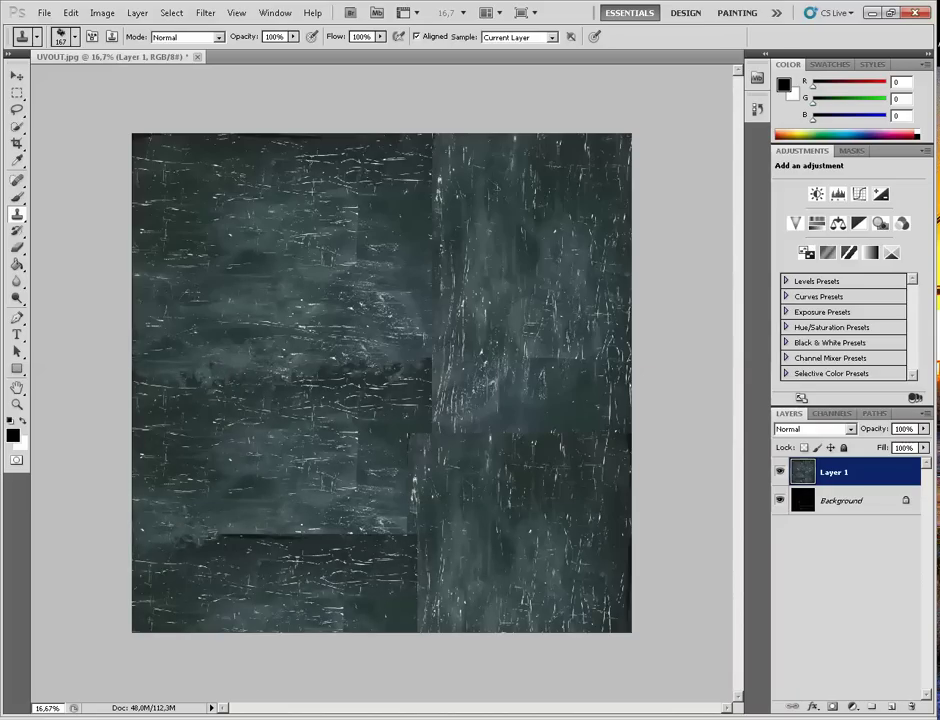
{"action": "left_click", "coordinate": [274, 12]}
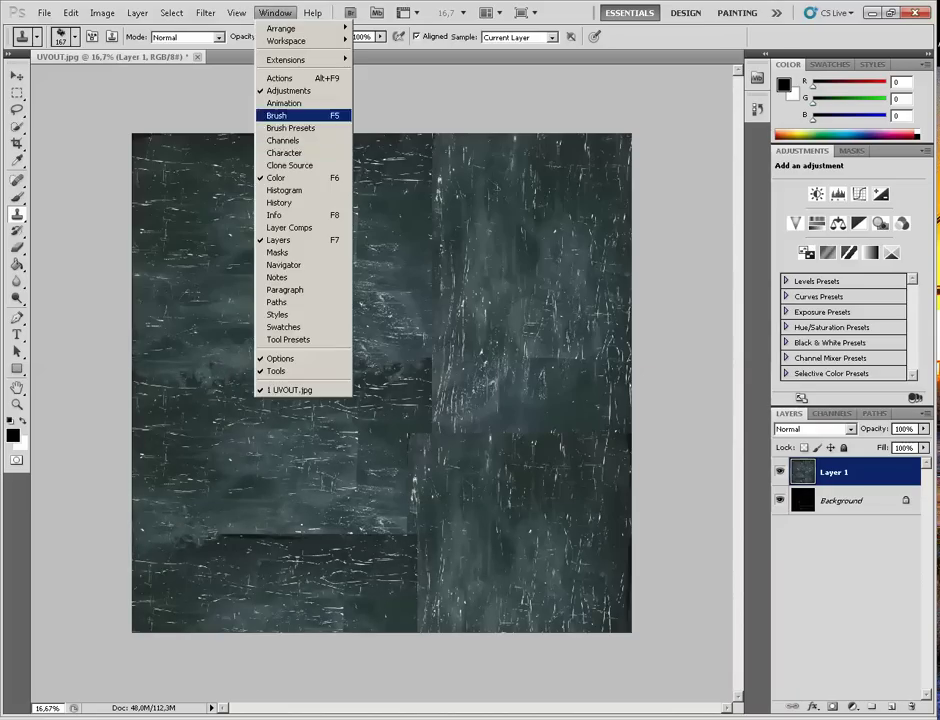
{"action": "left_click", "coordinate": [274, 13]}
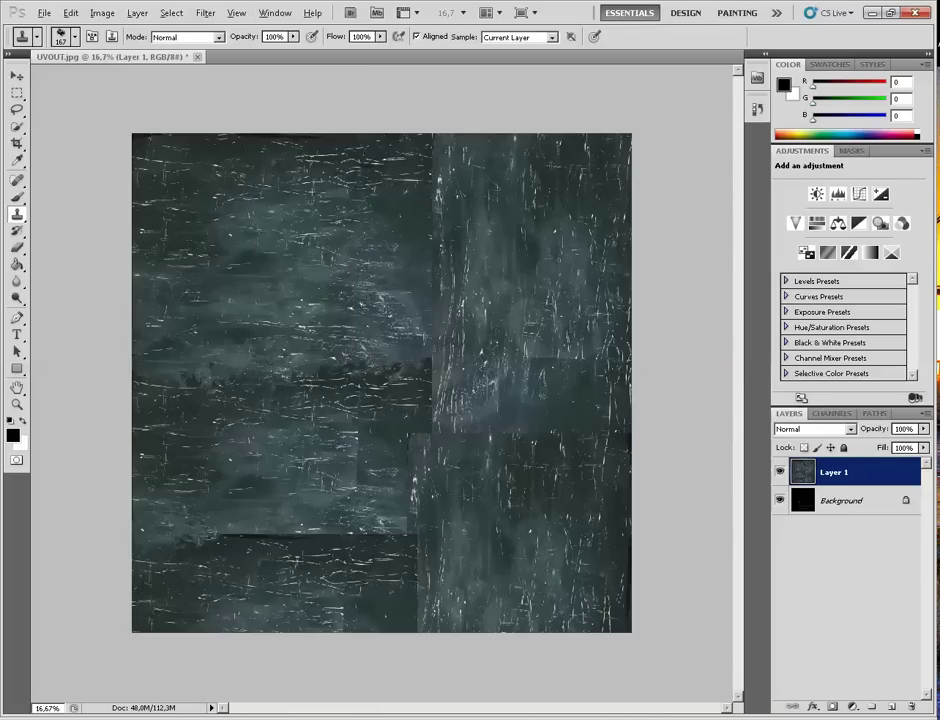
Step: Clone Stamp over the central vertical seam and the rest of the lower-left horizontal seam in the scratched metal
{"action": "mouse_move", "coordinate": [449, 303]}
{"action": "left_mouse_down"}
{"action": "mouse_move", "coordinate": [436, 345]}
{"action": "mouse_move", "coordinate": [420, 332]}
{"action": "left_mouse_up"}
{"action": "left_click_drag", "start_coordinate": [445, 280], "coordinate": [446, 202]}
{"action": "mouse_move", "coordinate": [434, 368]}
{"action": "left_mouse_down"}
{"action": "mouse_move", "coordinate": [432, 430]}
{"action": "mouse_move", "coordinate": [392, 468]}
{"action": "mouse_move", "coordinate": [420, 520]}
{"action": "mouse_move", "coordinate": [416, 546]}
{"action": "mouse_move", "coordinate": [399, 553]}
{"action": "mouse_move", "coordinate": [425, 574]}
{"action": "left_mouse_up"}
{"action": "mouse_move", "coordinate": [376, 524]}
{"action": "left_mouse_down"}
{"action": "mouse_move", "coordinate": [304, 547]}
{"action": "mouse_move", "coordinate": [212, 532]}
{"action": "left_mouse_up"}
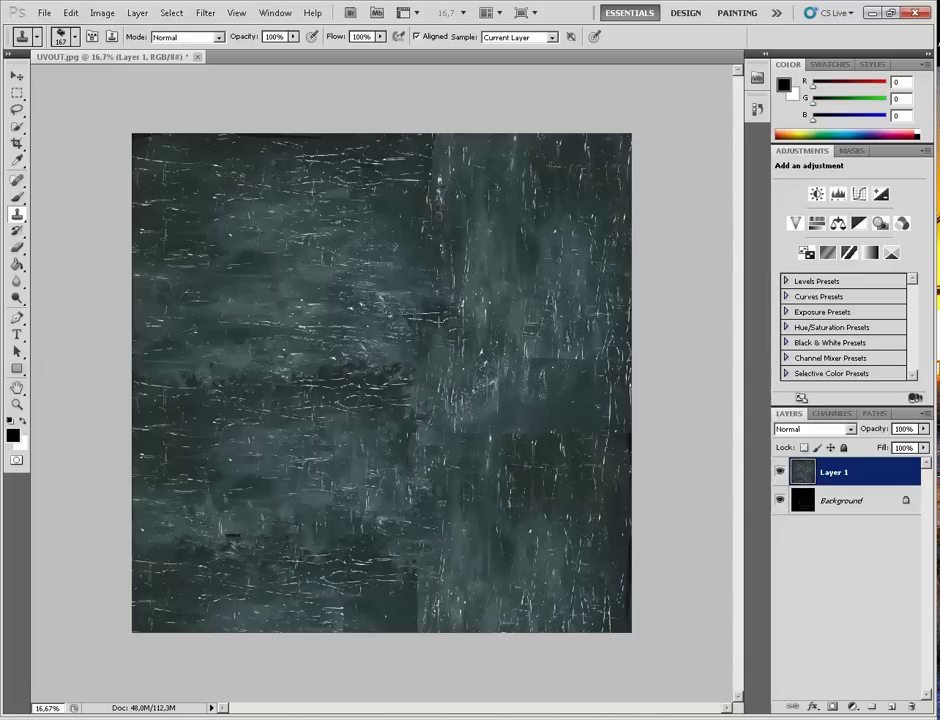
{"action": "mouse_move", "coordinate": [410, 580]}
{"action": "left_mouse_down"}
{"action": "mouse_move", "coordinate": [420, 596]}
{"action": "mouse_move", "coordinate": [412, 615]}
{"action": "mouse_move", "coordinate": [439, 612]}
{"action": "left_mouse_up"}
{"action": "left_click", "coordinate": [393, 563]}
{"action": "left_click_drag", "start_coordinate": [408, 467], "coordinate": [424, 471]}
{"action": "left_click", "coordinate": [411, 432]}
{"action": "left_click_drag", "start_coordinate": [443, 386], "coordinate": [467, 375]}
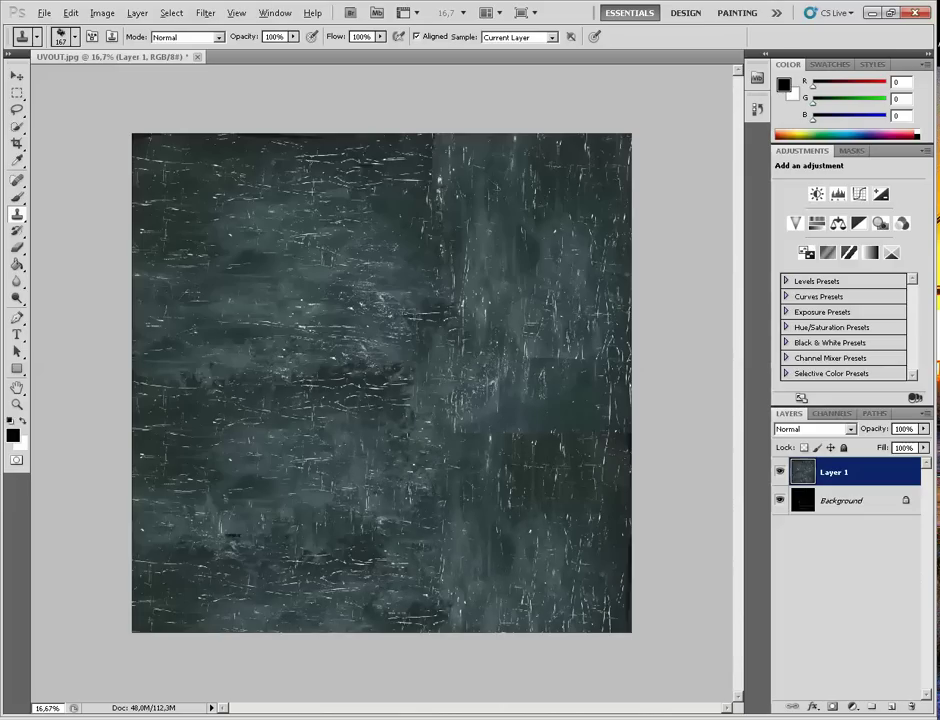
Step: Clone Stamp over the horizontal seams in the right half of the scratched metal texture
{"action": "left_click_drag", "start_coordinate": [472, 430], "coordinate": [545, 436]}
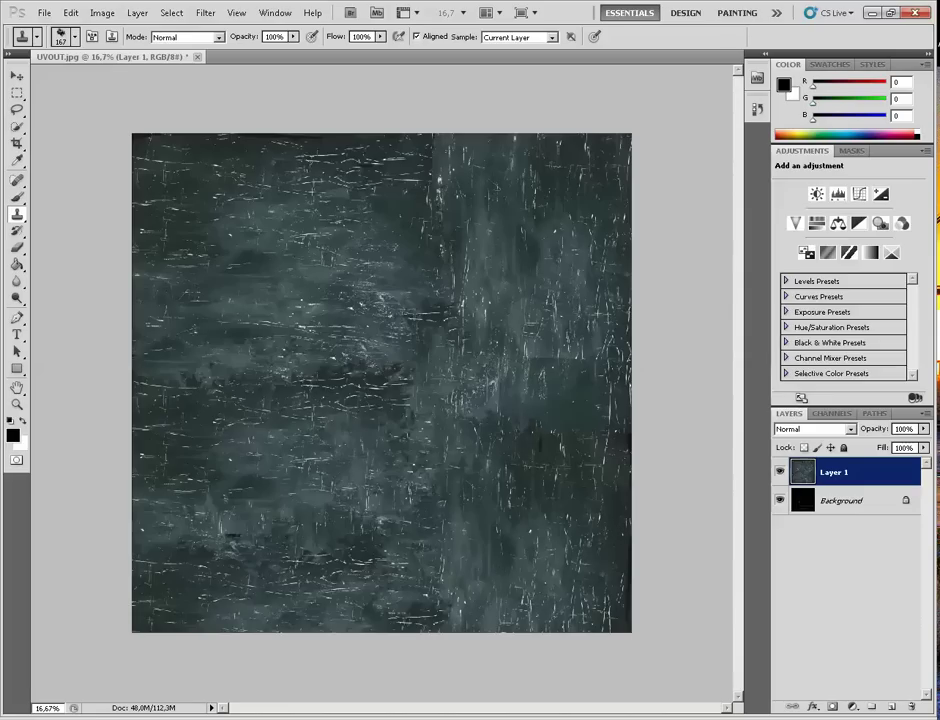
{"action": "left_click_drag", "start_coordinate": [538, 372], "coordinate": [598, 376]}
{"action": "left_click_drag", "start_coordinate": [530, 424], "coordinate": [600, 430]}
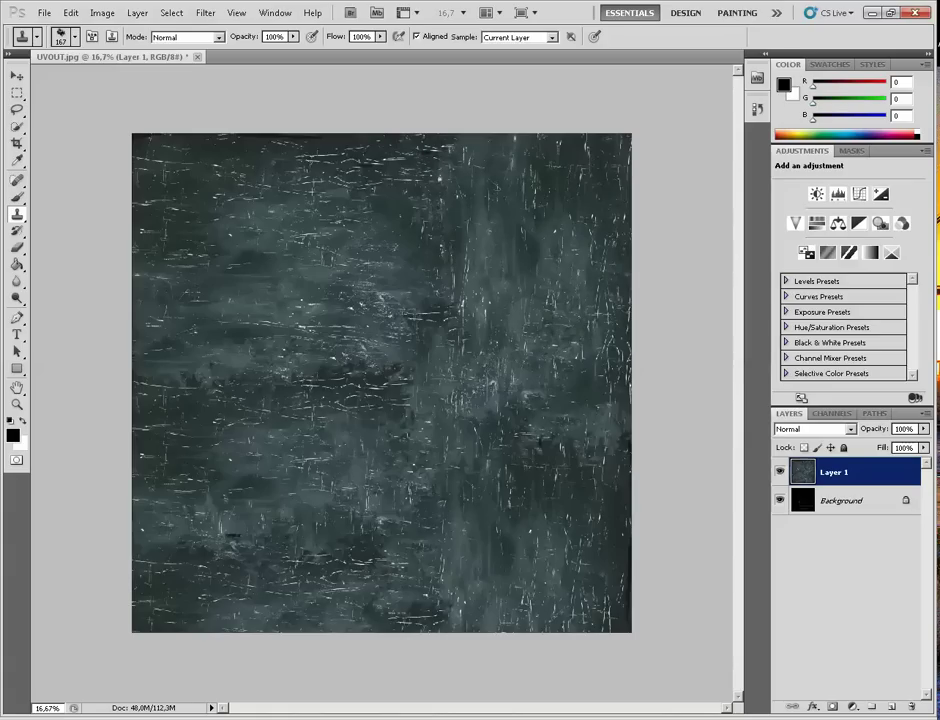
Step: Position the MetalBare0102_L image in the canvas's upper-left corner at 100% scale and place it
{"action": "left_click_drag", "start_coordinate": [381, 382], "coordinate": [322, 215]}
{"action": "key", "text": "m"}
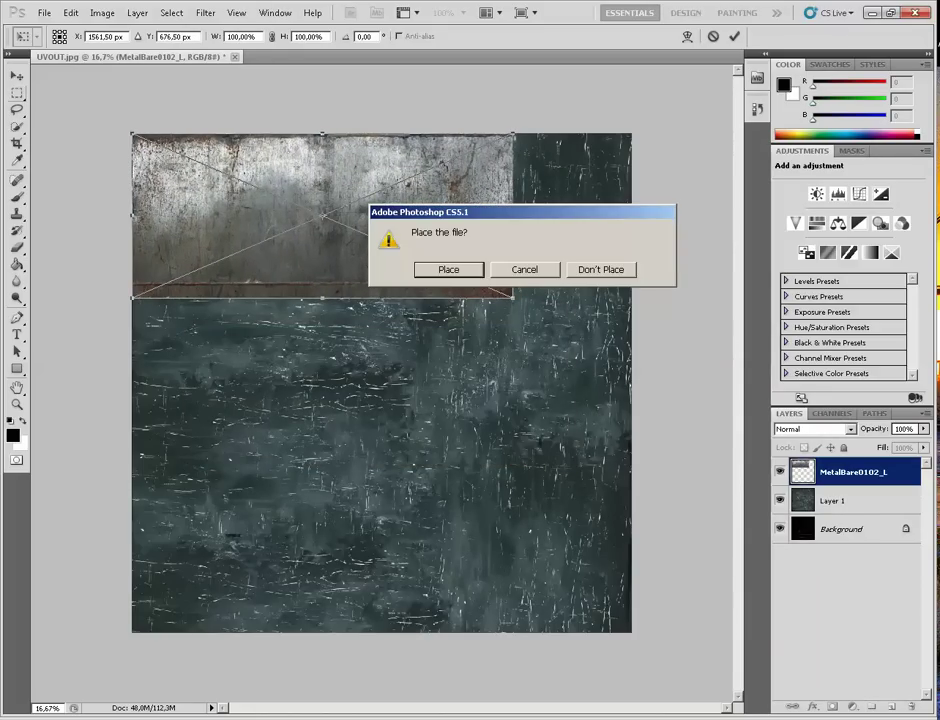
{"action": "key", "text": "Return"}
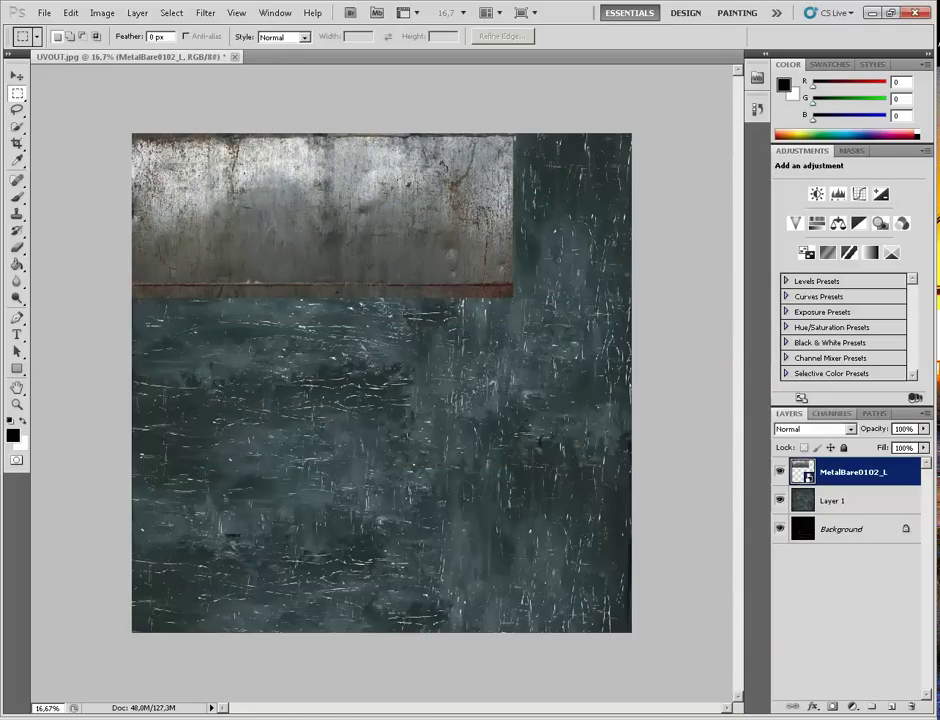
Step: Duplicate the MetalBare0102_L layer and move the copy down so it covers the original's rusty lower edge
{"action": "right_click", "coordinate": [850, 471]}
{"action": "left_click", "coordinate": [793, 164]}
{"action": "key", "text": "Return"}
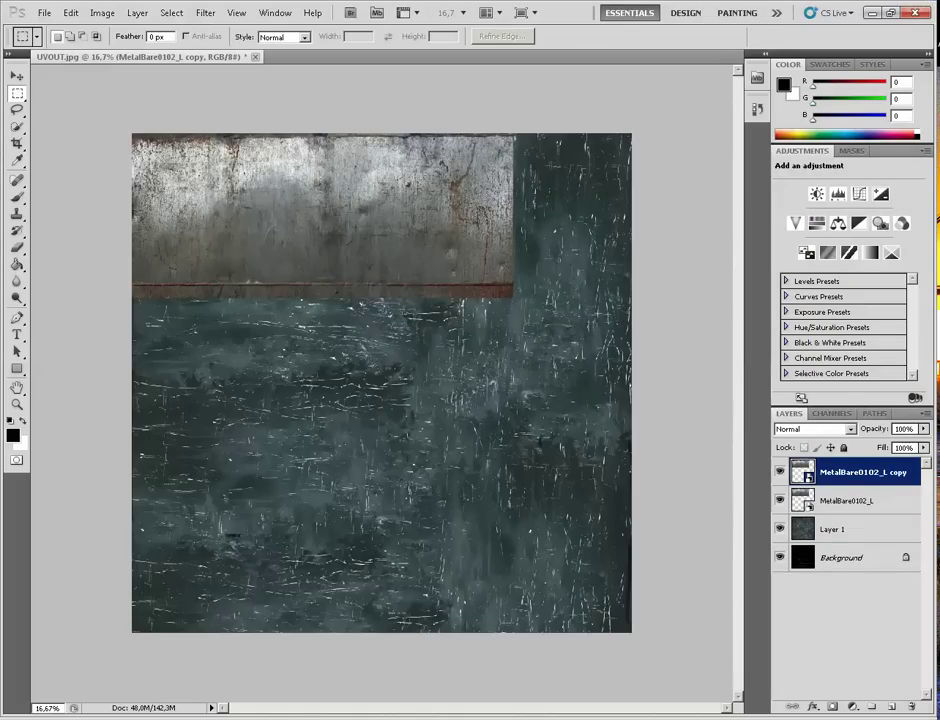
{"action": "left_click", "coordinate": [17, 76]}
{"action": "left_click_drag", "start_coordinate": [320, 218], "coordinate": [320, 364]}
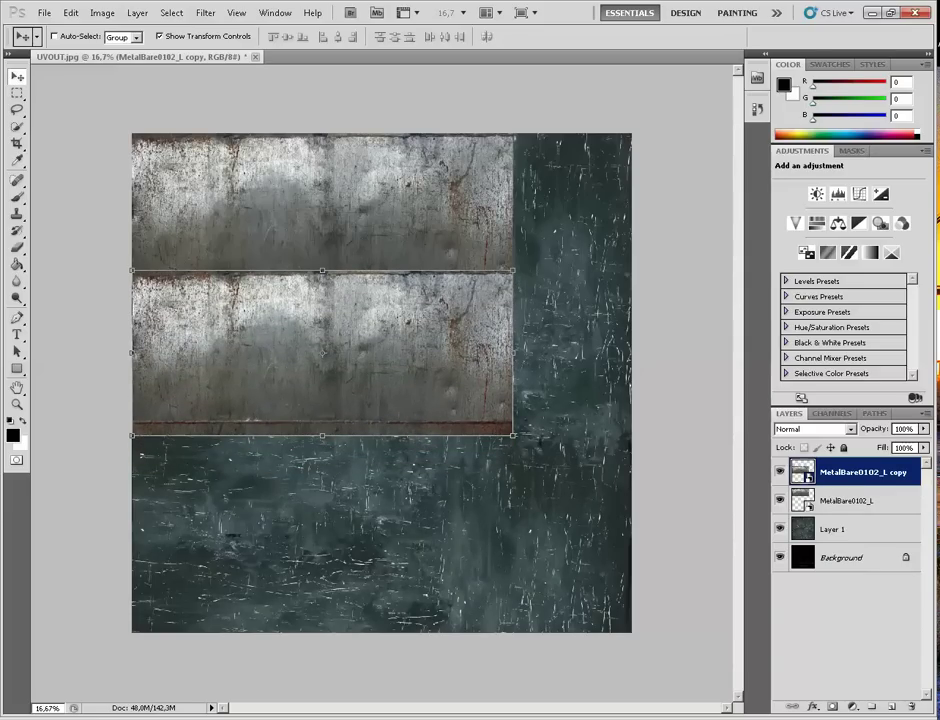
Step: Duplicate the MetalBare0102_L copy layer as MetalBare0102_L copy 2 and move it down over the previous copy's rusty lower edge
{"action": "right_click", "coordinate": [850, 472]}
{"action": "left_click", "coordinate": [800, 187]}
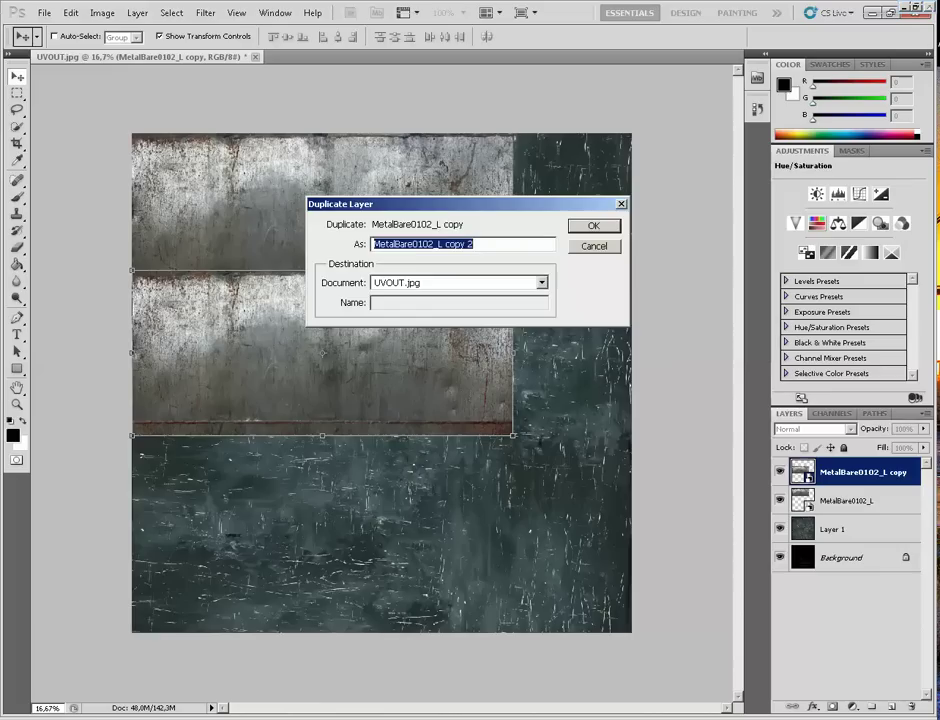
{"action": "key", "text": "Return"}
{"action": "left_click_drag", "start_coordinate": [320, 360], "coordinate": [322, 497]}
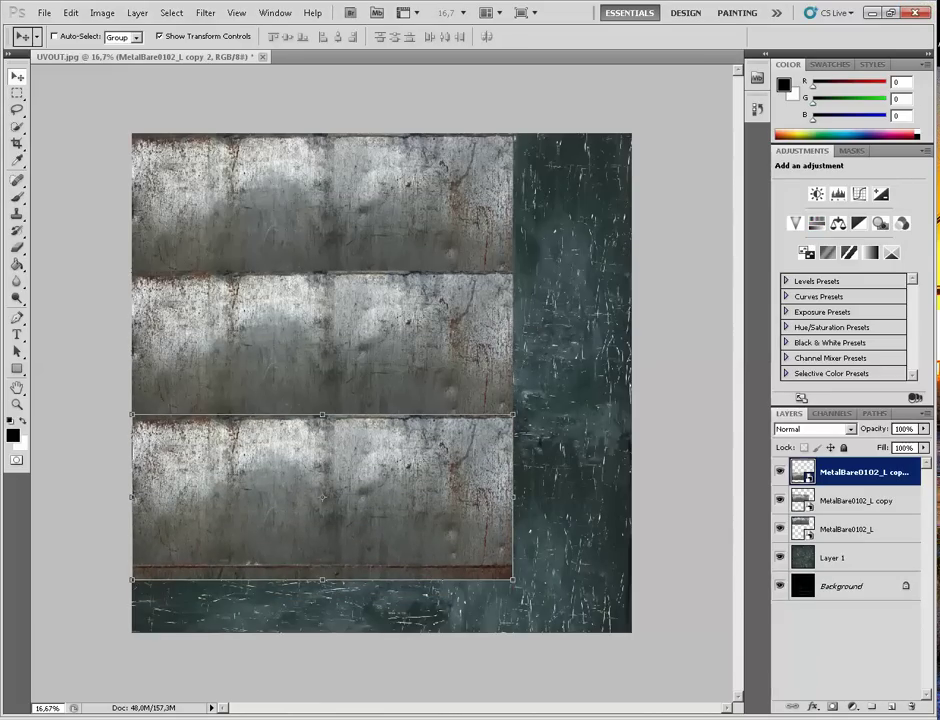
Step: Duplicate the lowest horizontal metal strip's layer and move the copy over the uncovered area beside the upper strips
{"action": "right_click", "coordinate": [850, 472]}
{"action": "left_click", "coordinate": [800, 187]}
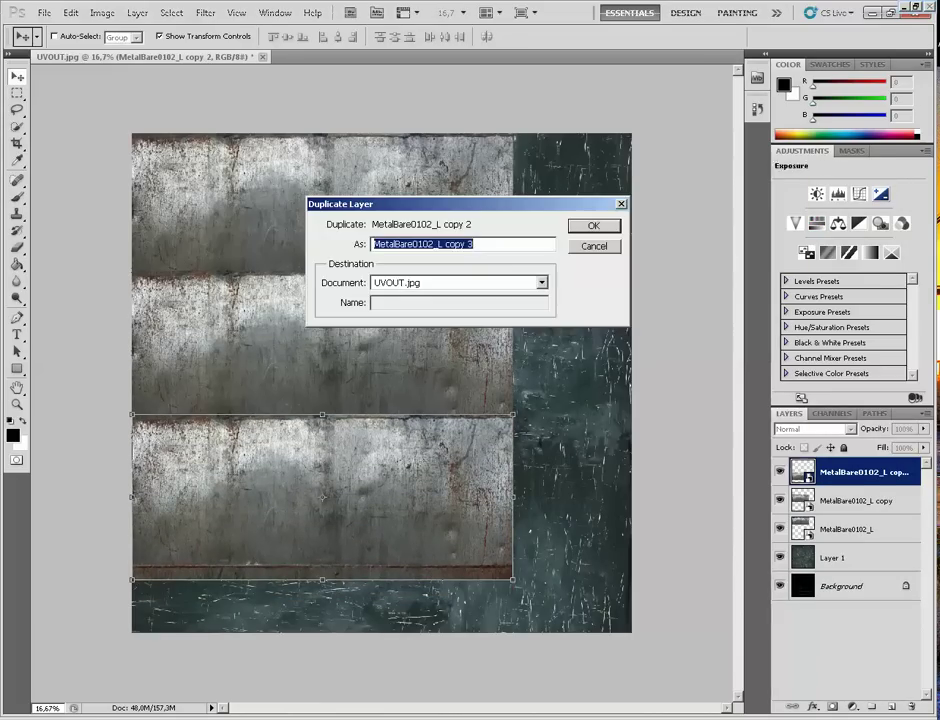
{"action": "key", "text": "Return"}
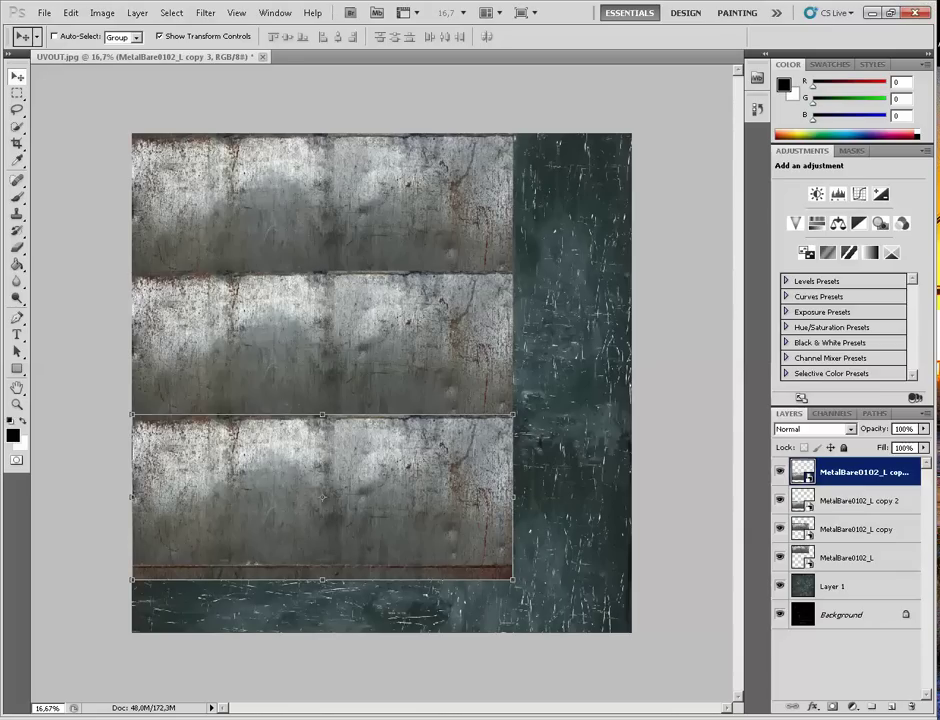
{"action": "left_click_drag", "start_coordinate": [322, 497], "coordinate": [544, 261]}
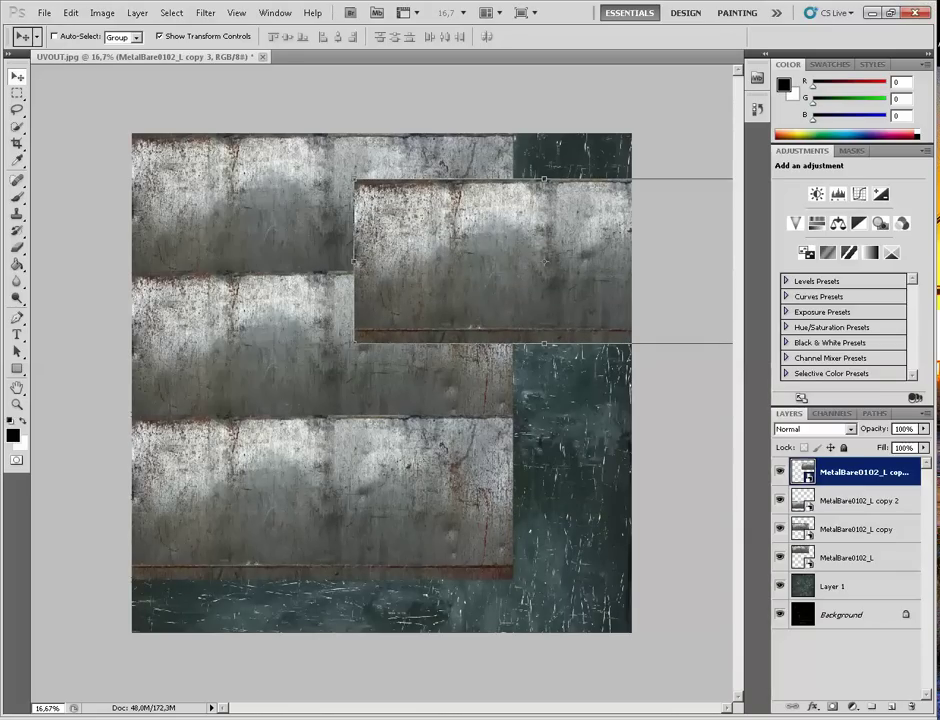
Step: Rotate the metal copy to about -91.5° and fit it vertically along the texture's upper right edge
{"action": "key", "text": "ctrl+t"}
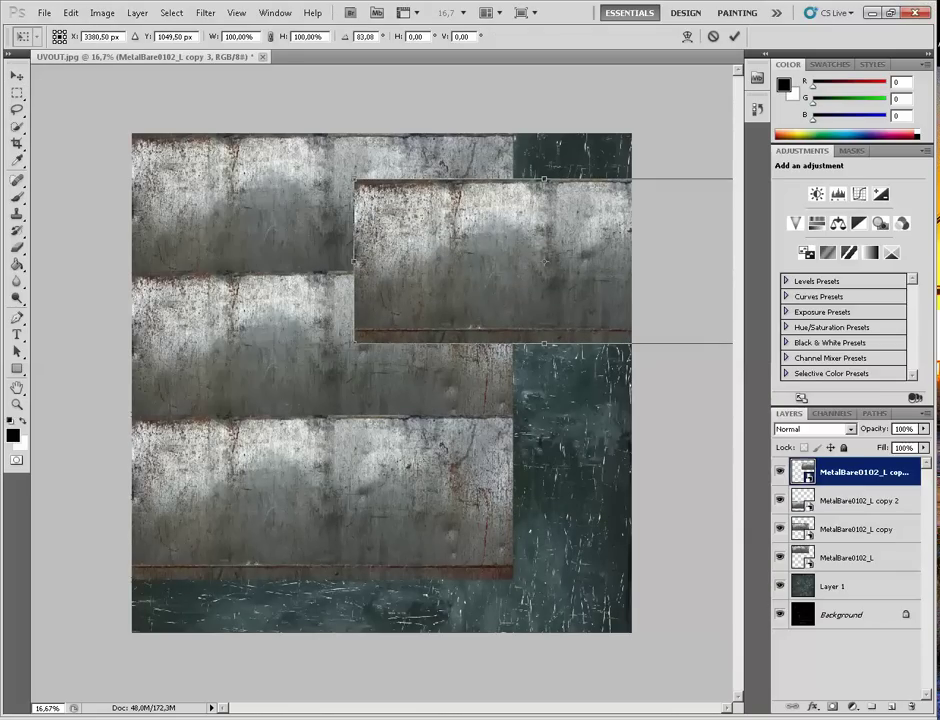
{"action": "left_click_drag", "start_coordinate": [565, 449], "coordinate": [563, 449]}
{"action": "left_click_drag", "start_coordinate": [540, 330], "coordinate": [550, 423]}
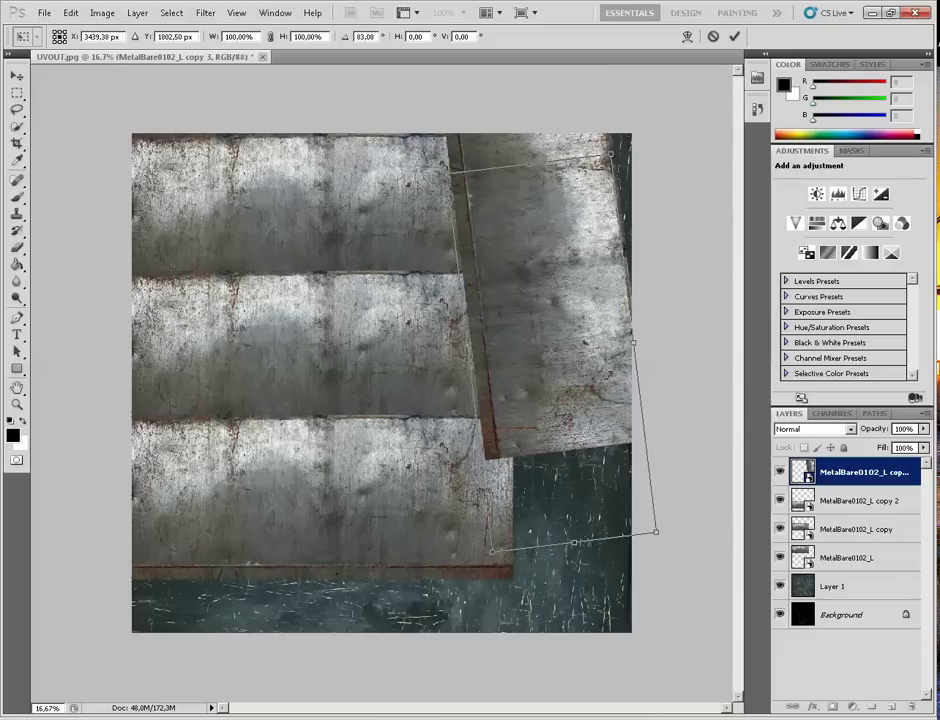
{"action": "left_click_drag", "start_coordinate": [667, 545], "coordinate": [614, 568], "text": "shift"}
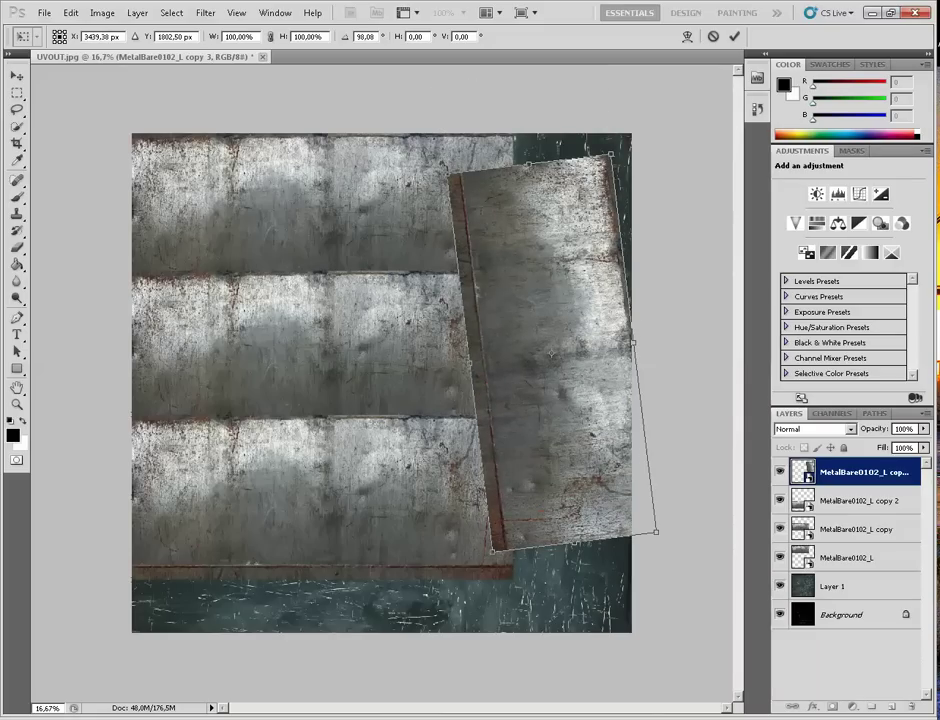
{"action": "mouse_move", "coordinate": [666, 545]}
{"action": "left_mouse_down"}
{"action": "mouse_move", "coordinate": [642, 558]}
{"action": "mouse_move", "coordinate": [652, 553]}
{"action": "left_mouse_up"}
{"action": "left_click_drag", "start_coordinate": [652, 553], "coordinate": [627, 563]}
{"action": "left_click_drag", "start_coordinate": [572, 430], "coordinate": [587, 402]}
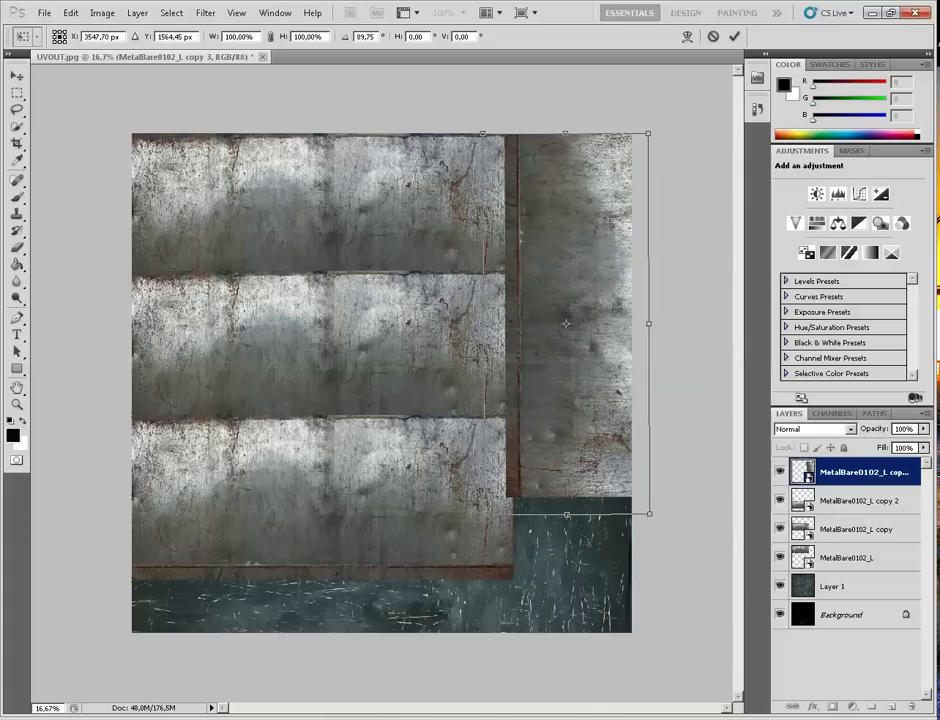
{"action": "left_click_drag", "start_coordinate": [700, 370], "coordinate": [429, 280]}
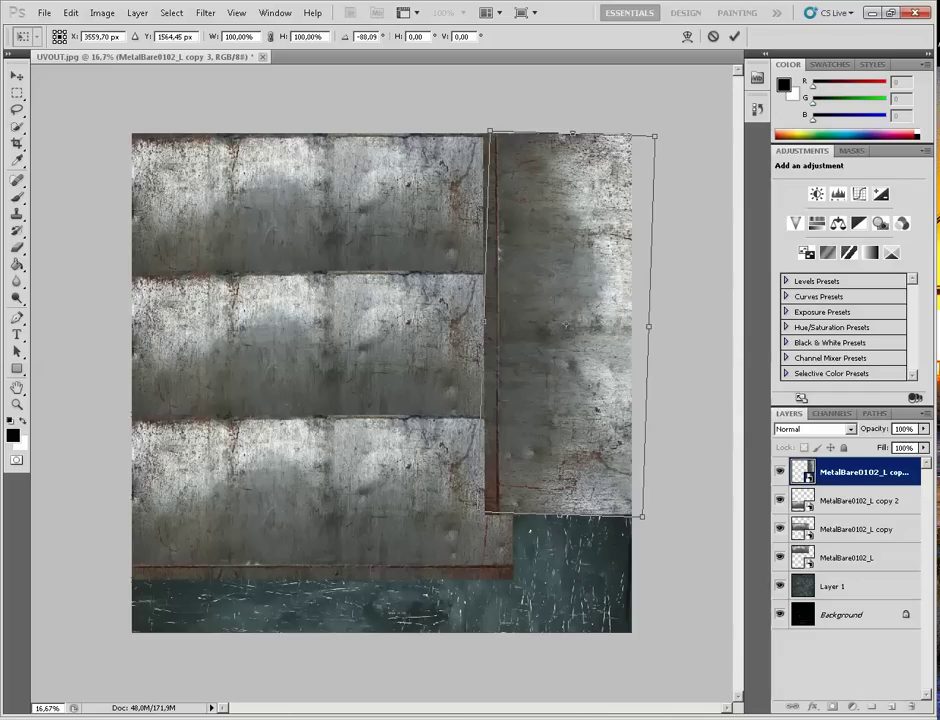
{"action": "left_click_drag", "start_coordinate": [560, 300], "coordinate": [566, 321]}
{"action": "left_click_drag", "start_coordinate": [662, 124], "coordinate": [650, 118]}
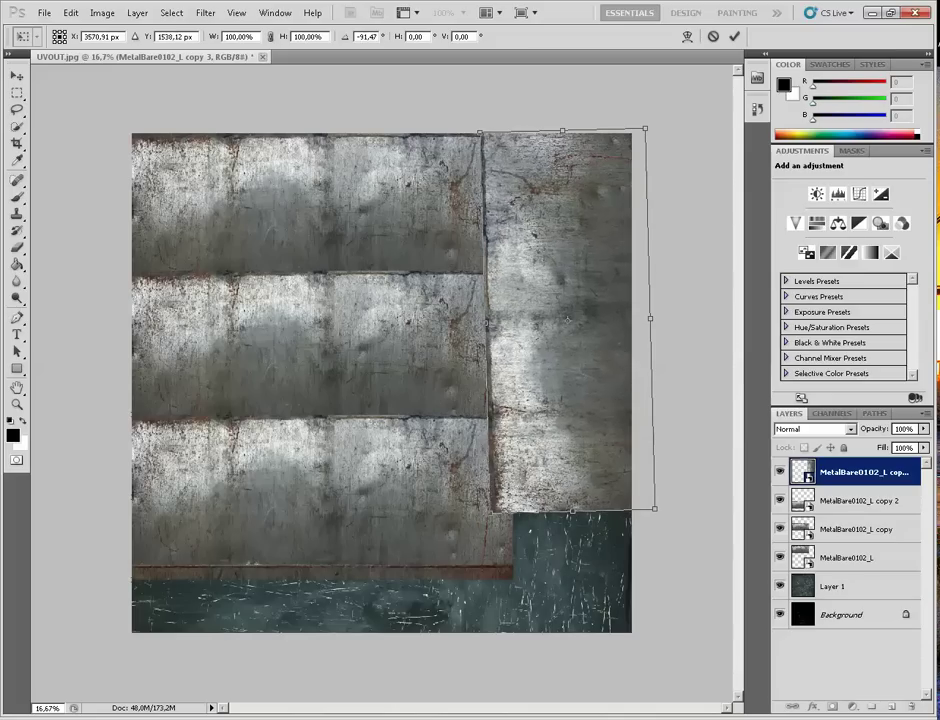
{"action": "key", "text": "Return"}
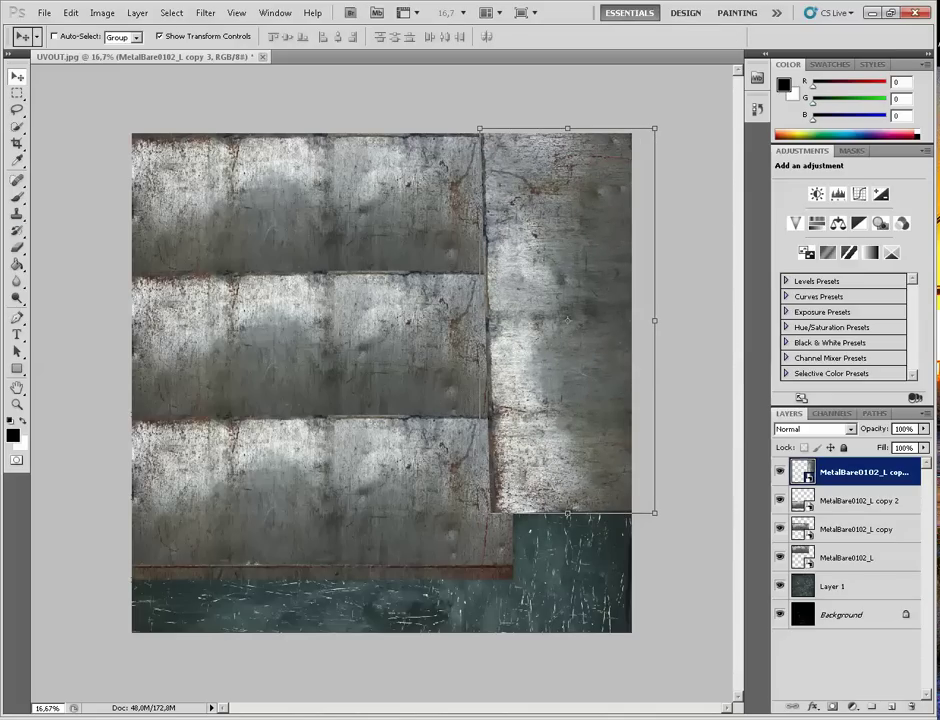
Step: Duplicate the vertical metal strip and move the copy down to cover the texture's lower right corner
{"action": "right_click", "coordinate": [860, 467]}
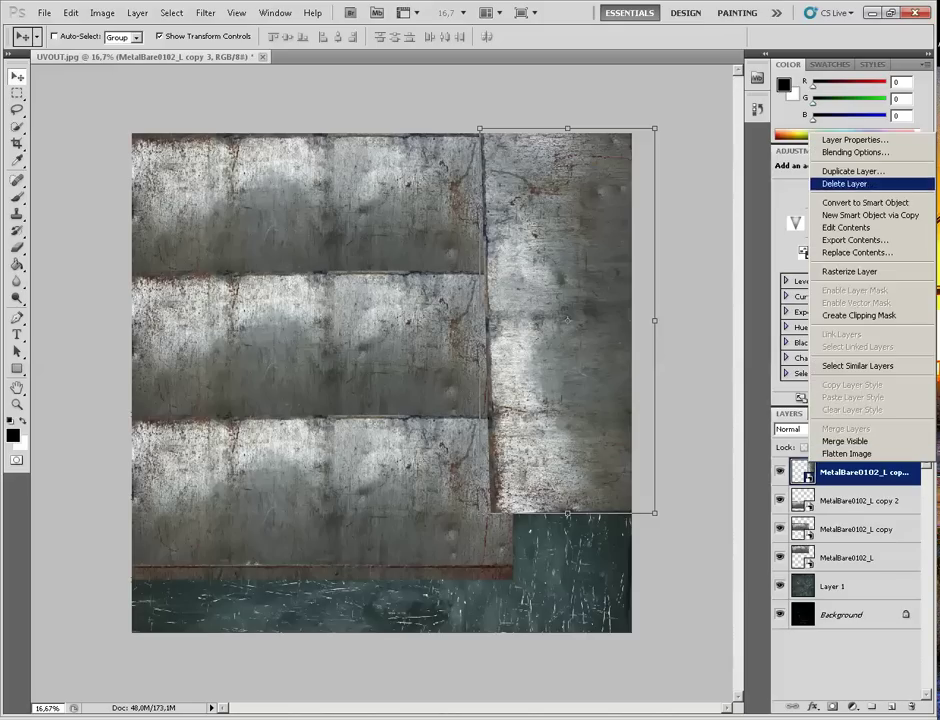
{"action": "left_click", "coordinate": [860, 170]}
{"action": "key", "text": "Return"}
{"action": "left_click_drag", "start_coordinate": [566, 290], "coordinate": [551, 645]}
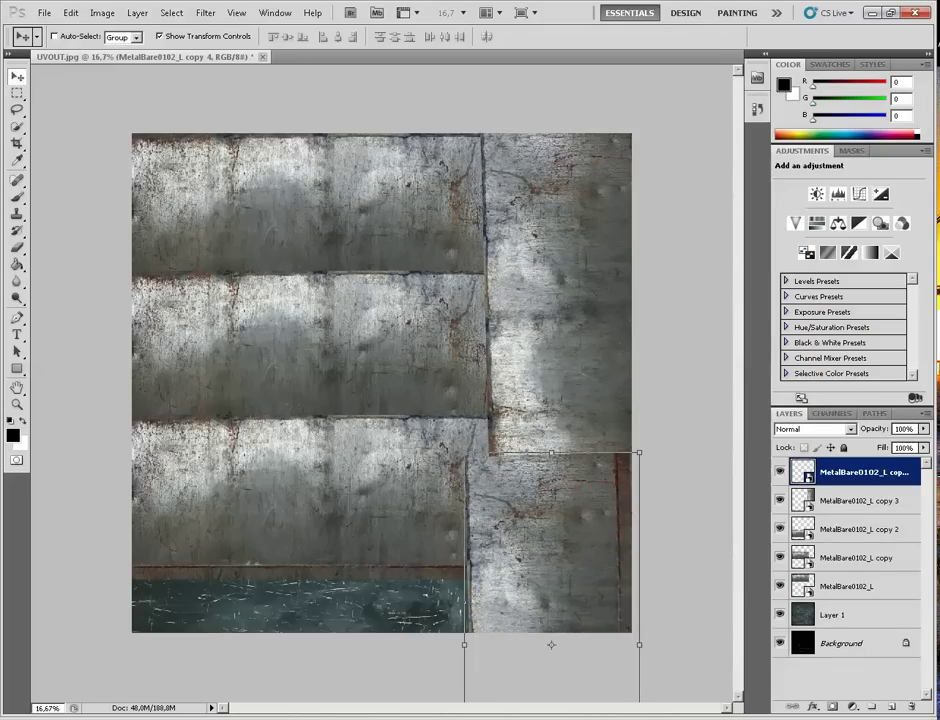
Step: Duplicate the MetalBare0102_L copy 2 layer and move the copy down over the uncovered strip at the texture's lower left
{"action": "left_click", "coordinate": [862, 529]}
{"action": "right_click", "coordinate": [862, 529]}
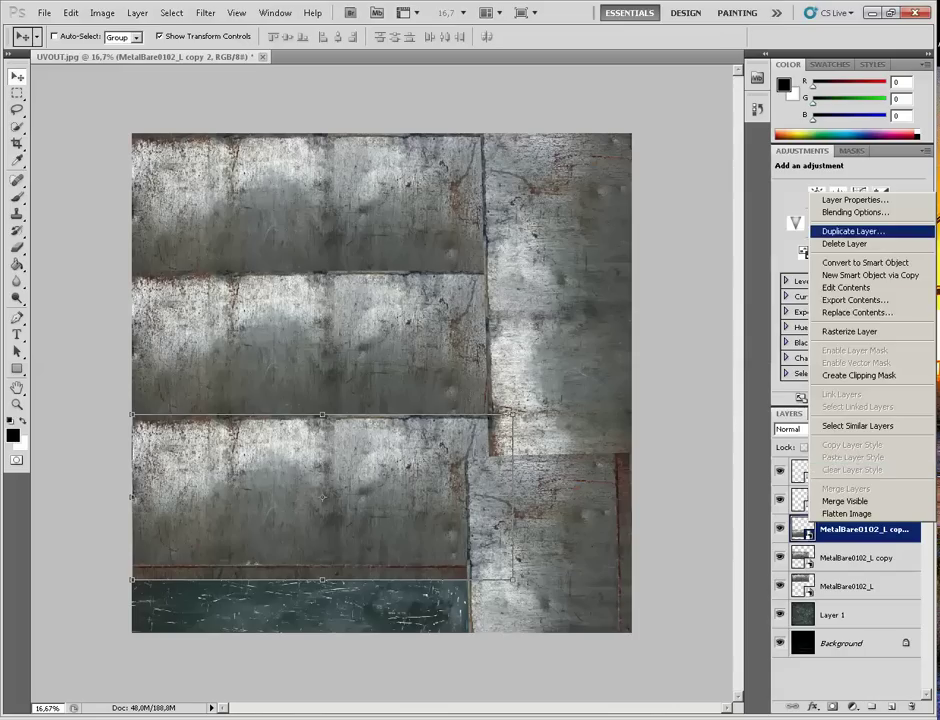
{"action": "left_click", "coordinate": [860, 222]}
{"action": "key", "text": "Return"}
{"action": "left_click_drag", "start_coordinate": [300, 500], "coordinate": [285, 571]}
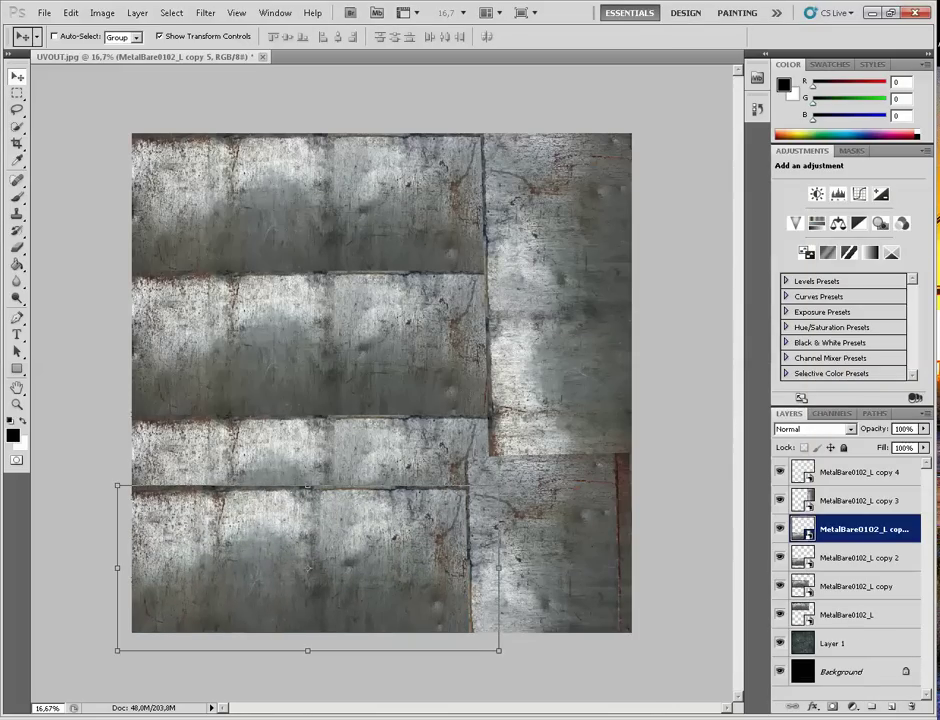
Step: Flip the MetalBare0102_L copy strip vertically at about 100% height and position it in the second row
{"action": "left_click", "coordinate": [862, 472]}
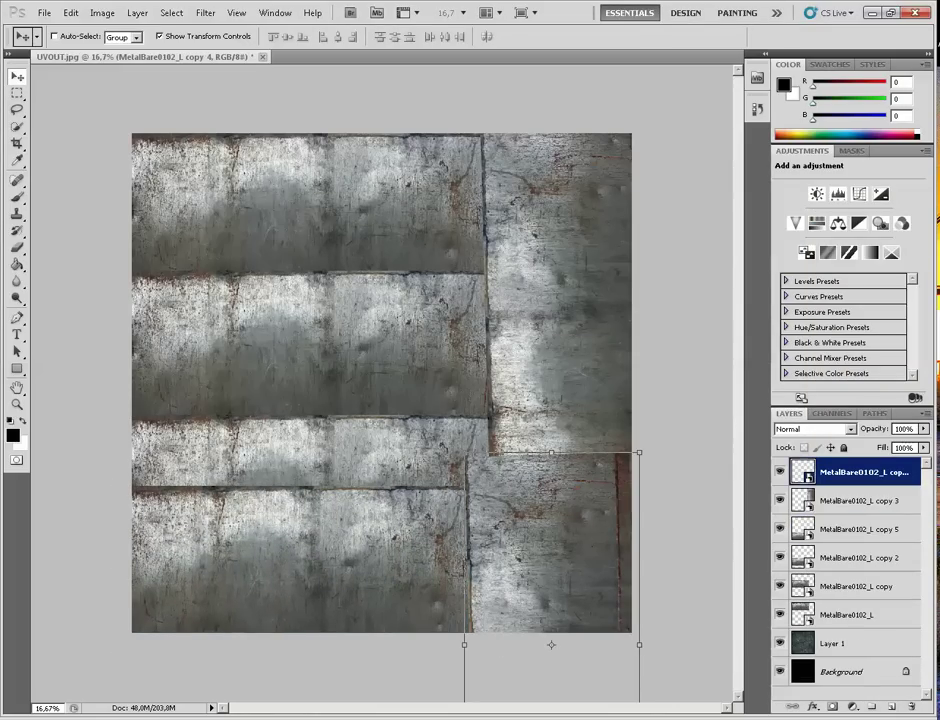
{"action": "left_click", "coordinate": [862, 529]}
{"action": "left_click", "coordinate": [862, 558]}
{"action": "left_click", "coordinate": [862, 529]}
{"action": "left_click", "coordinate": [862, 587]}
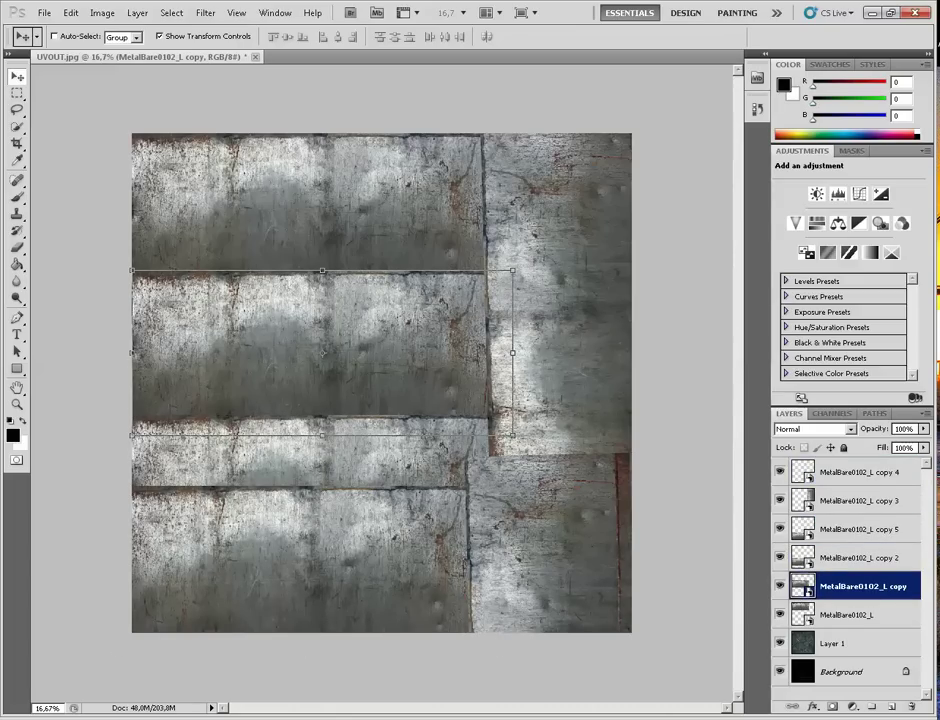
{"action": "key", "text": "ctrl+t"}
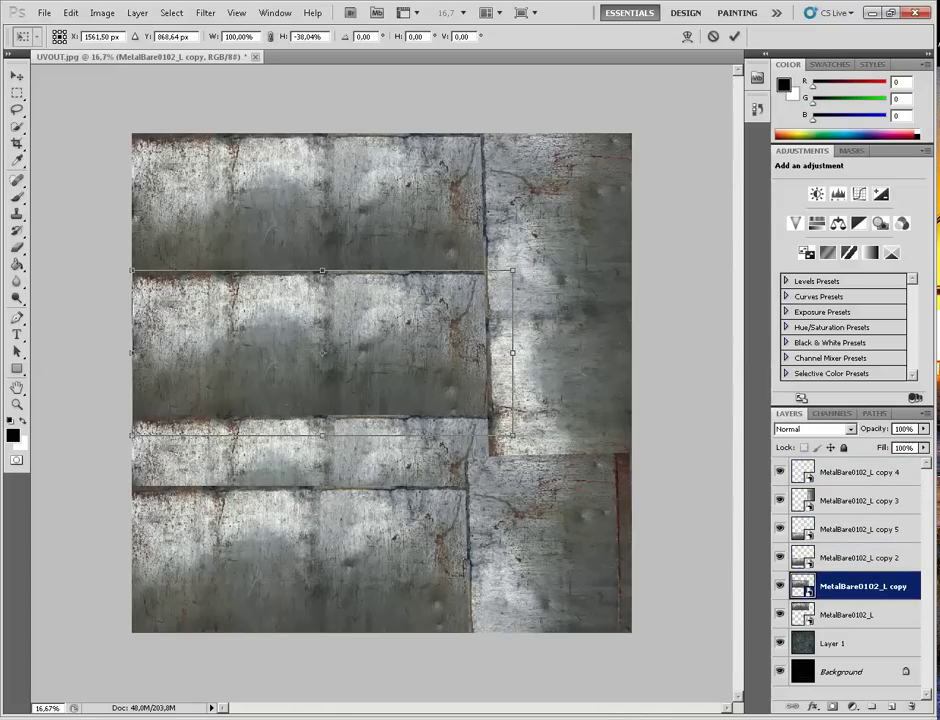
{"action": "left_click_drag", "start_coordinate": [322, 270], "coordinate": [322, 110]}
{"action": "left_click_drag", "start_coordinate": [322, 175], "coordinate": [322, 336]}
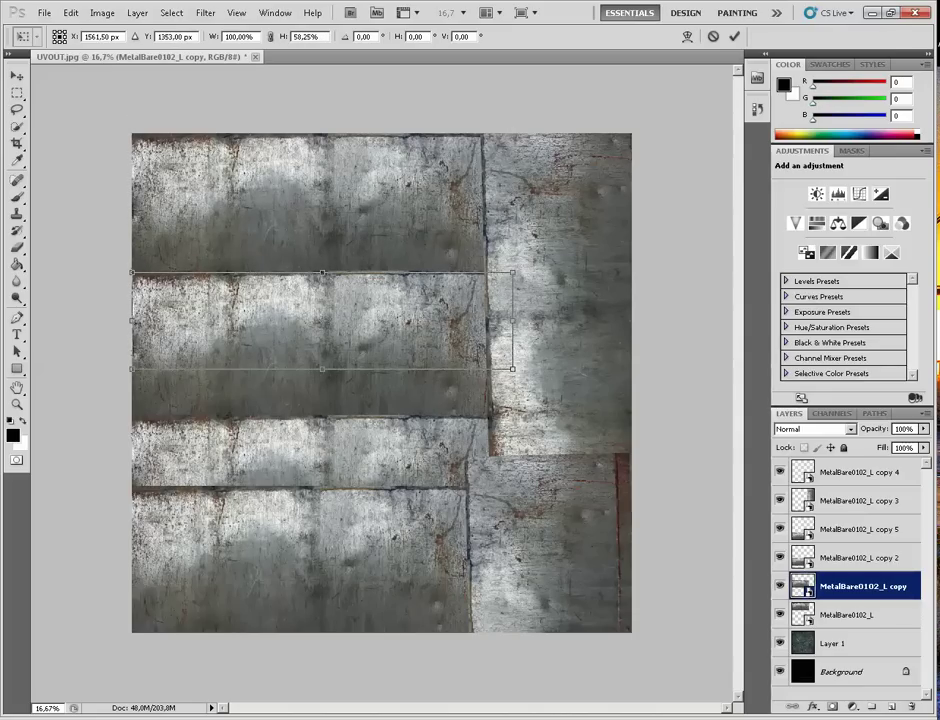
{"action": "key", "text": "ctrl+z"}
{"action": "key", "text": "ctrl+z"}
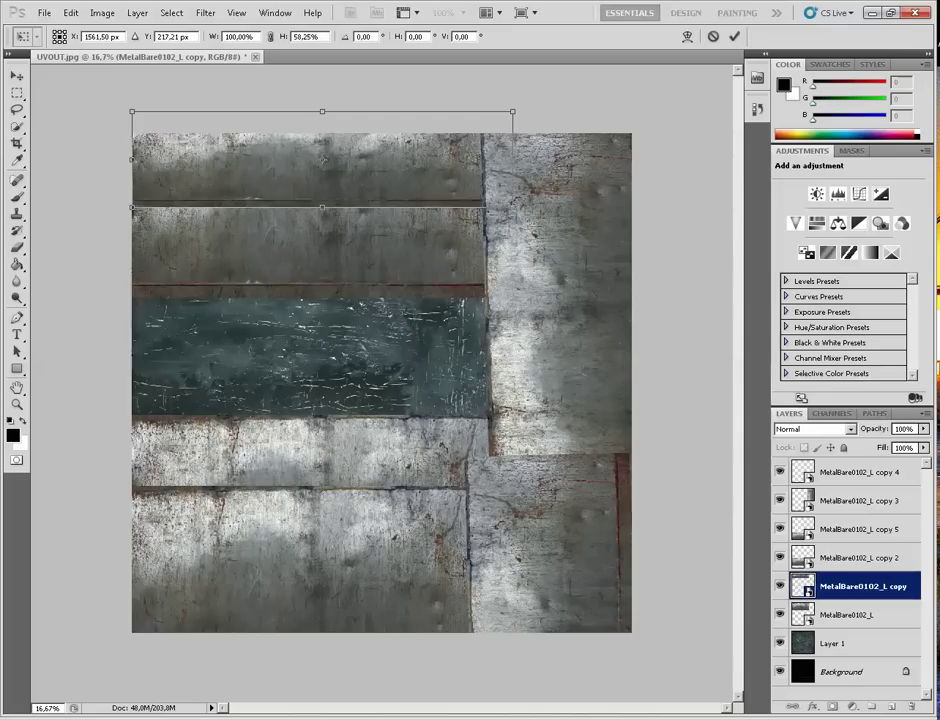
{"action": "left_click_drag", "start_coordinate": [322, 369], "coordinate": [322, 422]}
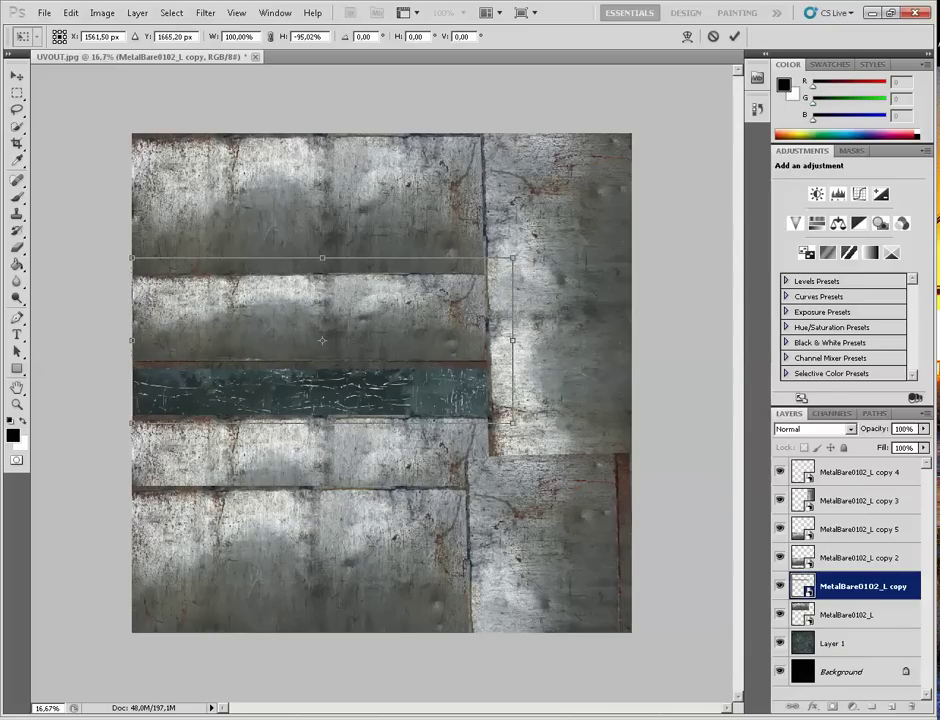
{"action": "left_click_drag", "start_coordinate": [322, 340], "coordinate": [321, 367]}
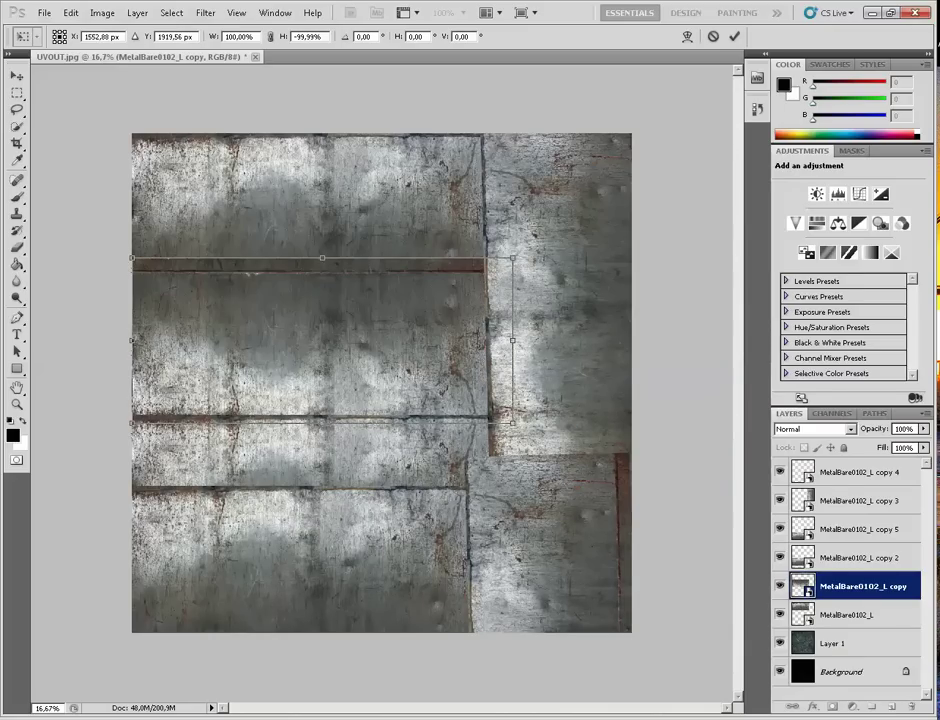
{"action": "key", "text": "Return"}
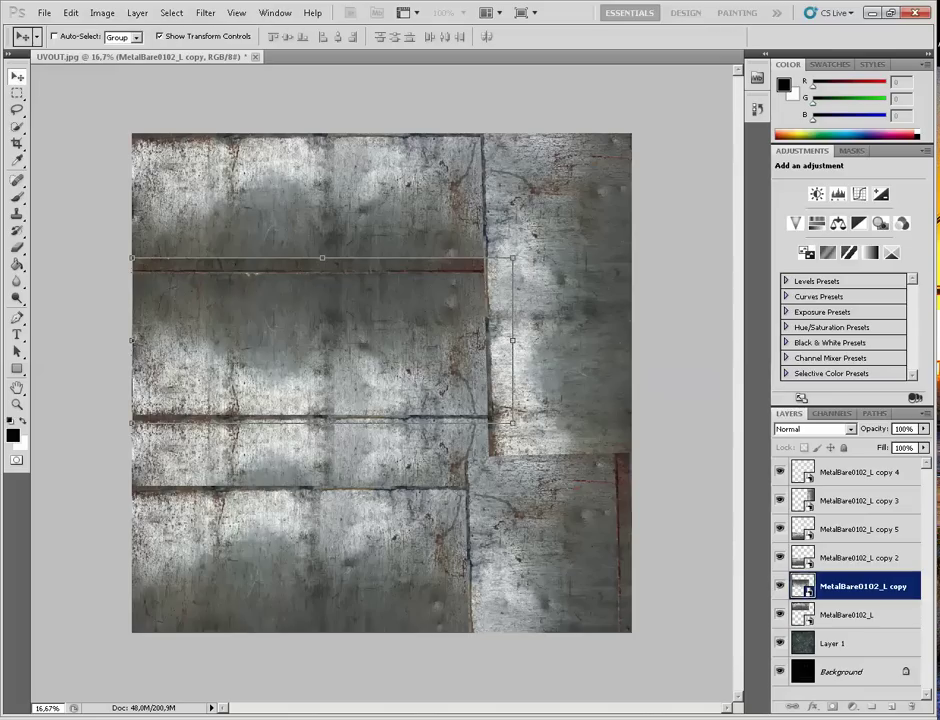
Step: Rasterize all six MetalBare0102_L smart object layers
{"action": "left_click", "coordinate": [862, 472]}
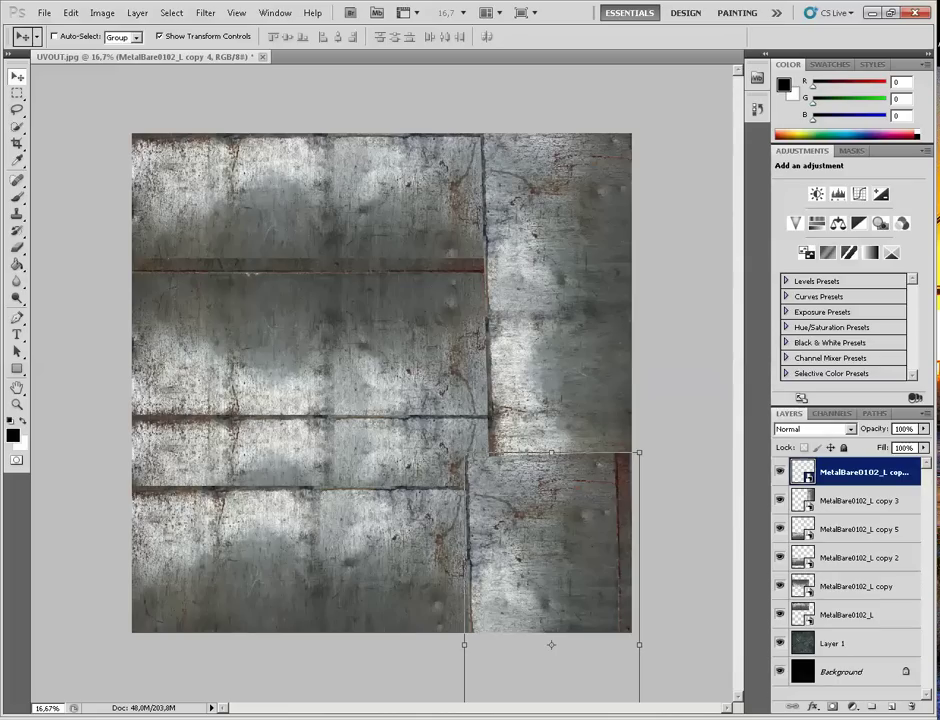
{"action": "key", "text": "m"}
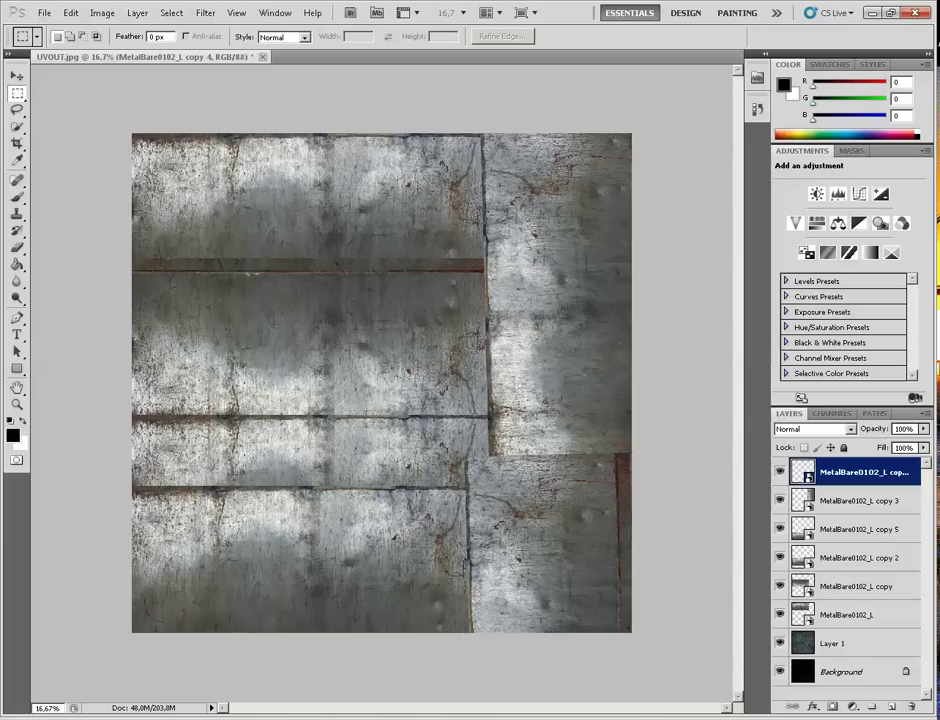
{"action": "right_click", "coordinate": [850, 471]}
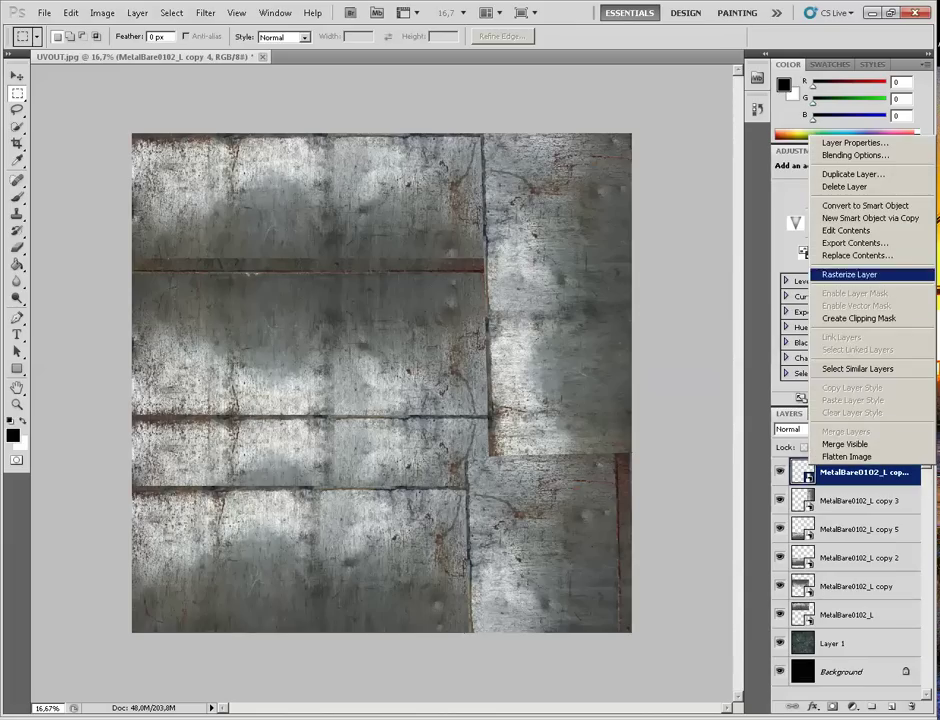
{"action": "left_click", "coordinate": [797, 213]}
{"action": "right_click", "coordinate": [848, 501]}
{"action": "left_click", "coordinate": [850, 309]}
{"action": "right_click", "coordinate": [848, 529]}
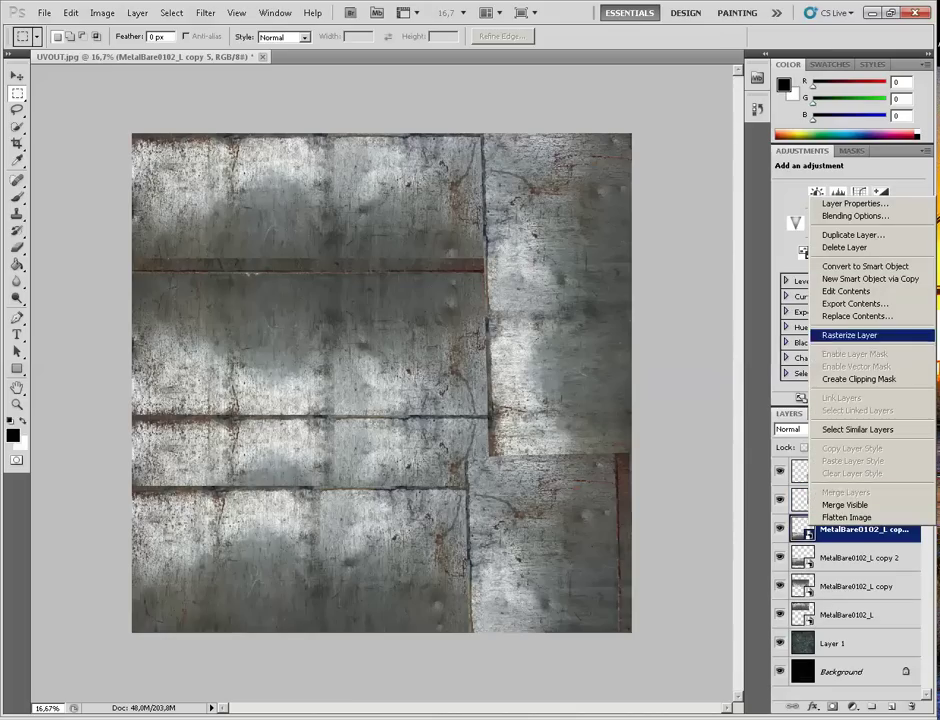
{"action": "left_click", "coordinate": [830, 392]}
{"action": "left_click", "coordinate": [848, 614], "text": "shift"}
{"action": "right_click", "coordinate": [812, 584]}
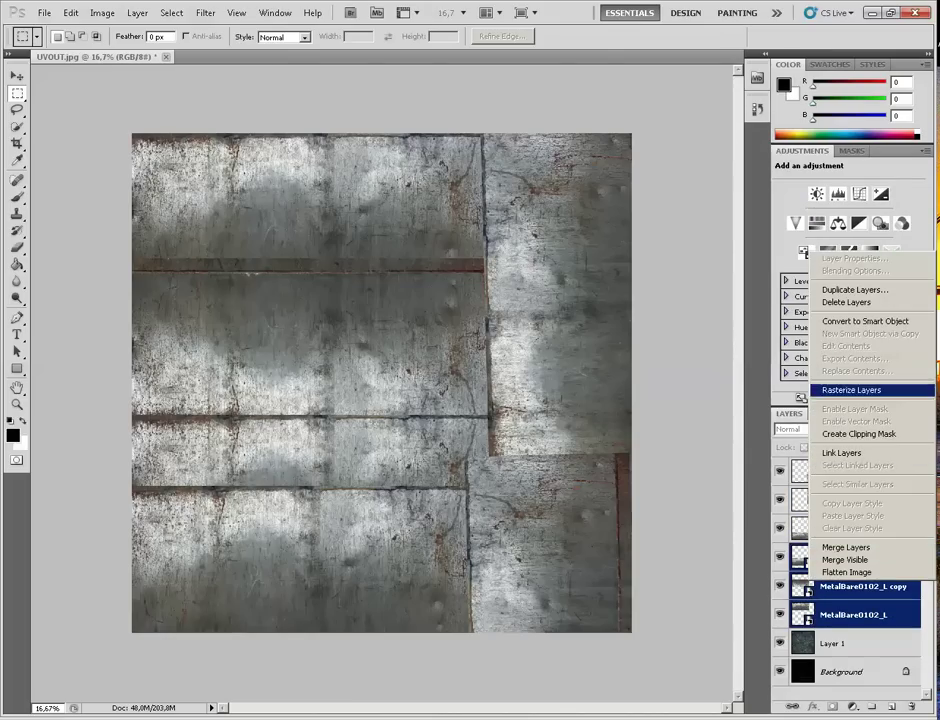
{"action": "left_click", "coordinate": [850, 390]}
Step: Merge all the rasterized metal layers down into the single MetalBare0102_L layer, keeping Layer 1 and Background separate
{"action": "left_click", "coordinate": [850, 472]}
{"action": "key", "text": "ctrl+e"}
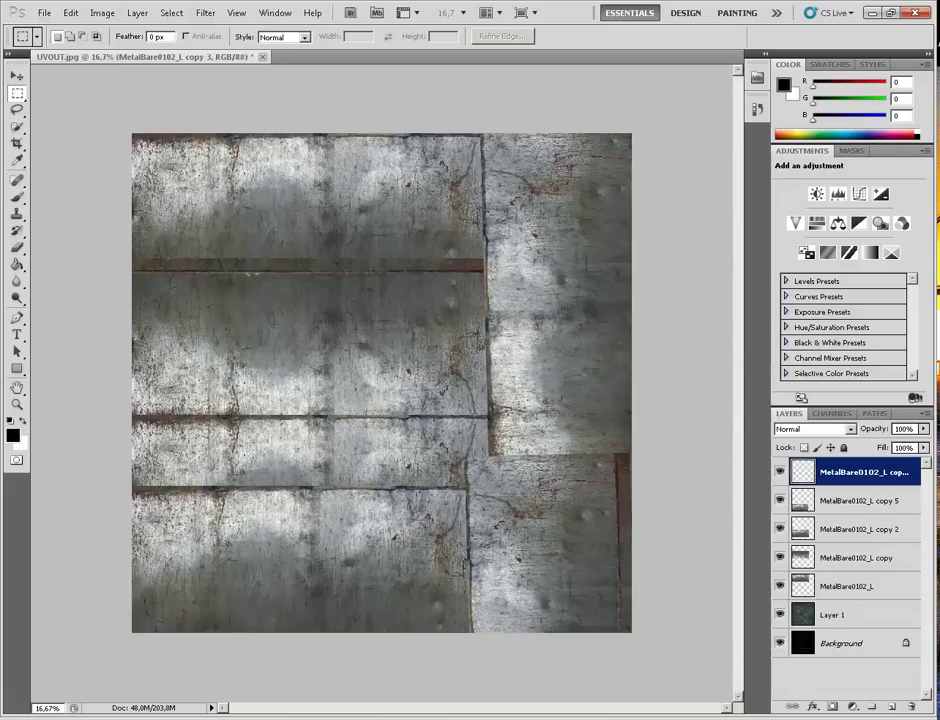
{"action": "key", "text": "ctrl+e"}
{"action": "key", "text": "ctrl+e"}
{"action": "key", "text": "ctrl+e"}
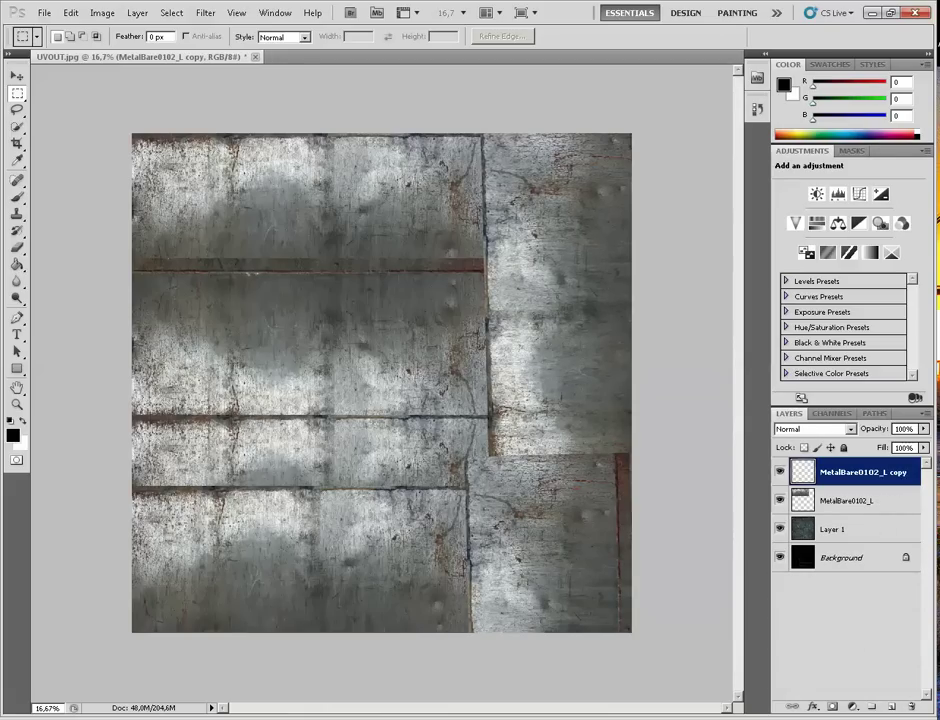
{"action": "key", "text": "ctrl+e"}
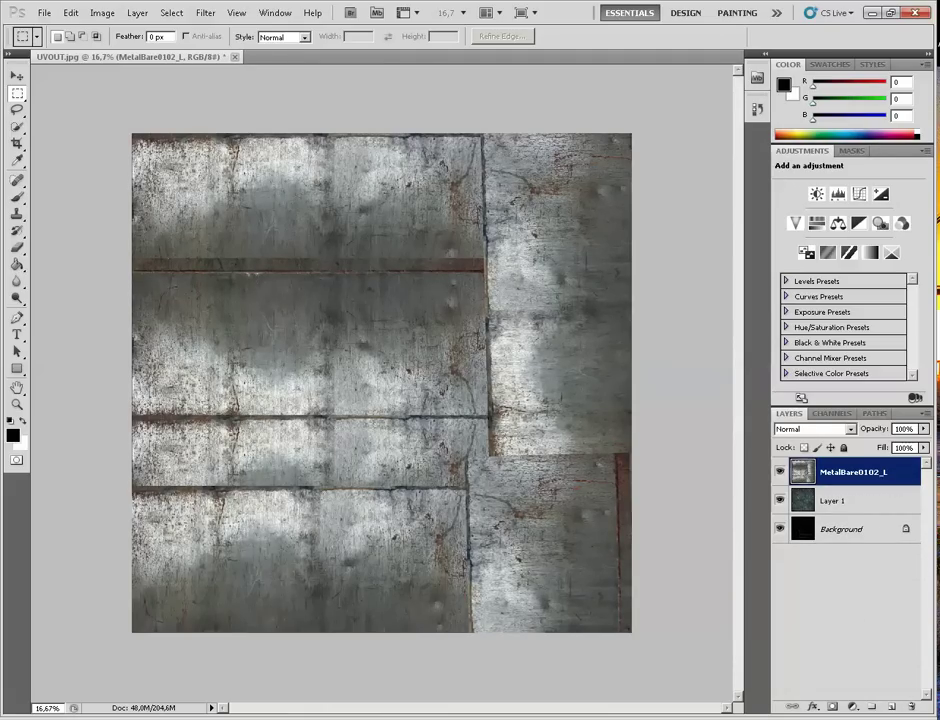
Step: Clone metal texture over the reddish seam between the first and second strips with the Clone Stamp tool
{"action": "key", "text": "s"}
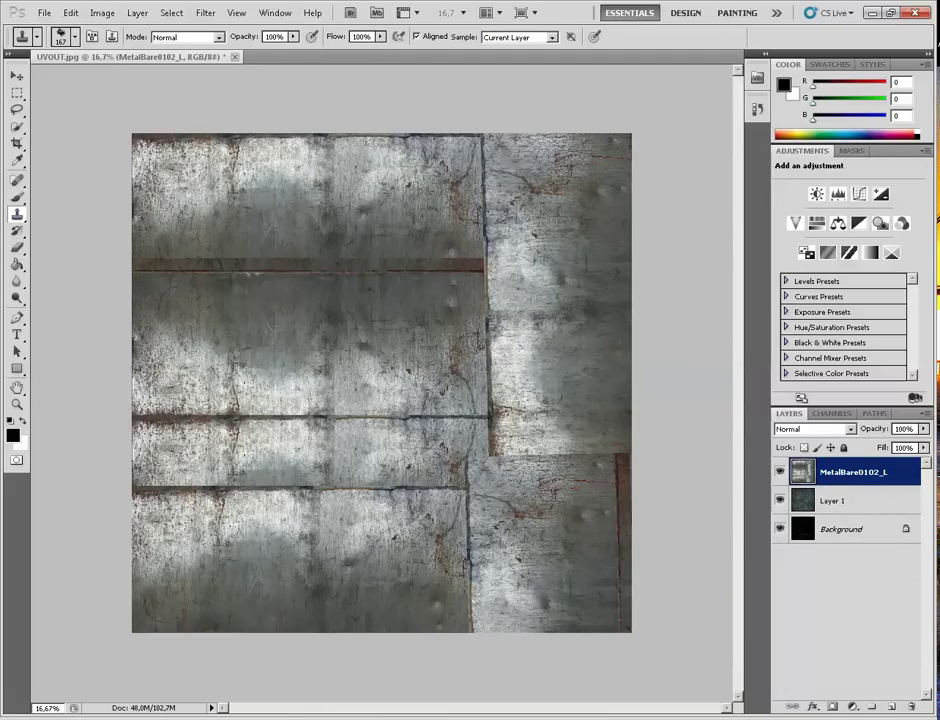
{"action": "mouse_move", "coordinate": [236, 262]}
{"action": "left_mouse_down"}
{"action": "mouse_move", "coordinate": [206, 262]}
{"action": "mouse_move", "coordinate": [362, 258]}
{"action": "left_mouse_up"}
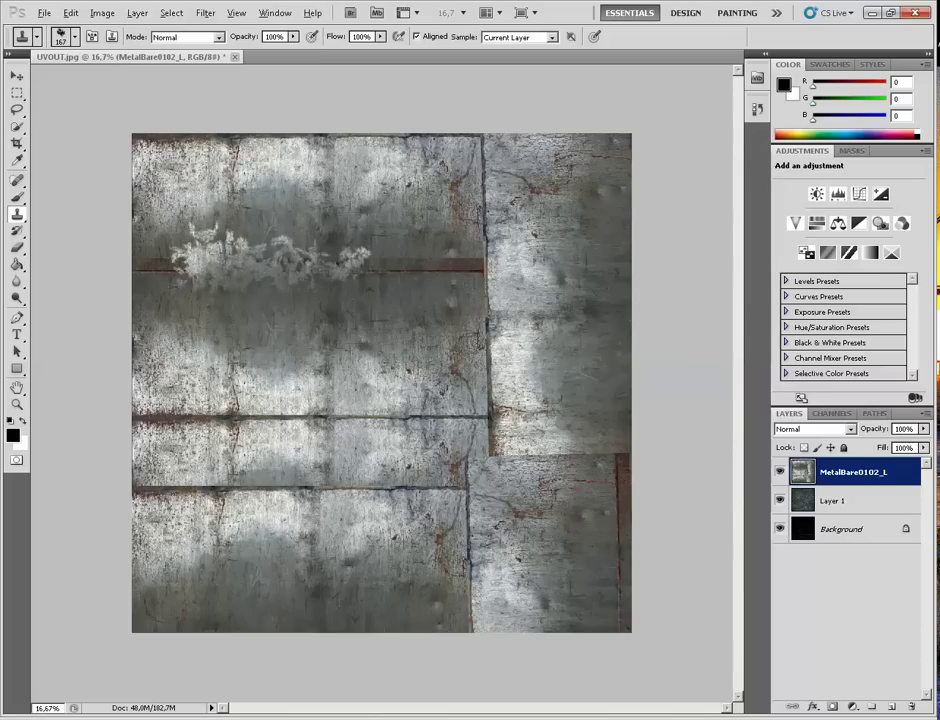
{"action": "left_click", "coordinate": [232, 148], "text": "alt"}
{"action": "left_click_drag", "start_coordinate": [230, 207], "coordinate": [296, 221]}
{"action": "mouse_move", "coordinate": [354, 262]}
{"action": "left_mouse_down"}
{"action": "mouse_move", "coordinate": [428, 265]}
{"action": "mouse_move", "coordinate": [438, 298]}
{"action": "left_mouse_up"}
Step: Clone metal texture over the horizontal seams between the remaining strips, including the dark seam above the lowest strip
{"action": "mouse_move", "coordinate": [498, 356]}
{"action": "left_mouse_down"}
{"action": "mouse_move", "coordinate": [485, 384]}
{"action": "mouse_move", "coordinate": [501, 426]}
{"action": "mouse_move", "coordinate": [502, 388]}
{"action": "mouse_move", "coordinate": [534, 364]}
{"action": "mouse_move", "coordinate": [520, 415]}
{"action": "mouse_move", "coordinate": [413, 442]}
{"action": "mouse_move", "coordinate": [267, 404]}
{"action": "mouse_move", "coordinate": [262, 416]}
{"action": "mouse_move", "coordinate": [145, 432]}
{"action": "mouse_move", "coordinate": [158, 380]}
{"action": "mouse_move", "coordinate": [170, 376]}
{"action": "left_mouse_up"}
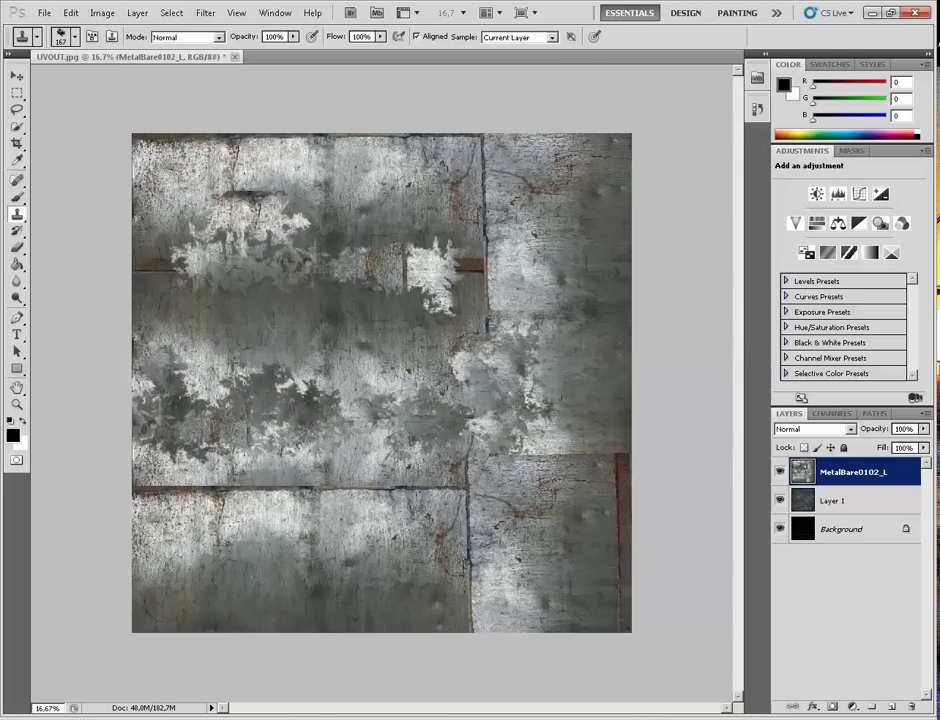
{"action": "left_click_drag", "start_coordinate": [170, 450], "coordinate": [222, 402]}
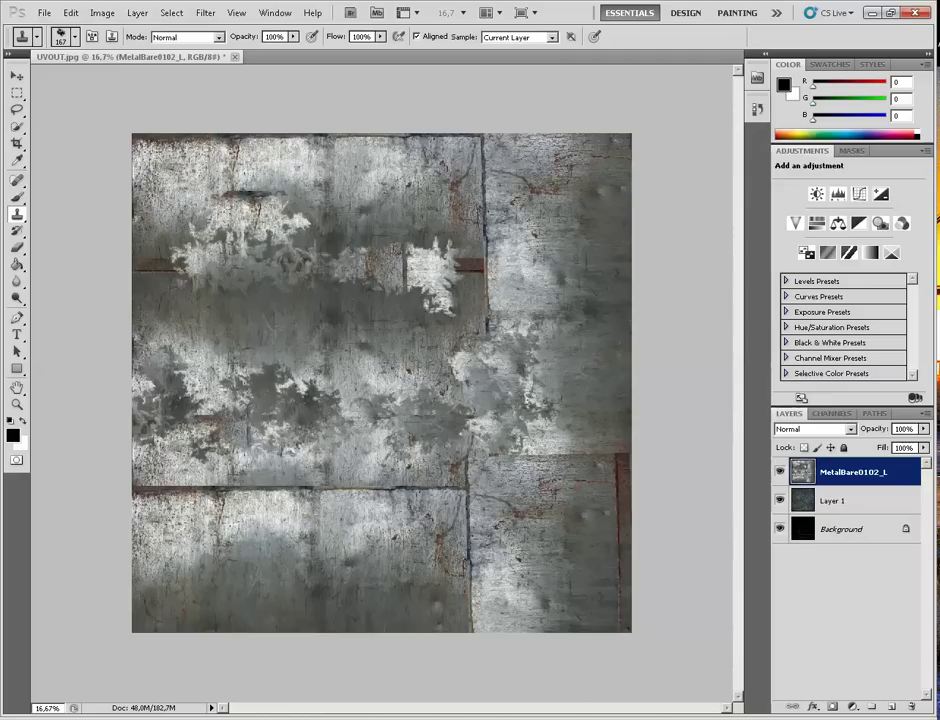
{"action": "left_click", "coordinate": [362, 596], "text": "alt"}
{"action": "left_click_drag", "start_coordinate": [402, 507], "coordinate": [379, 533]}
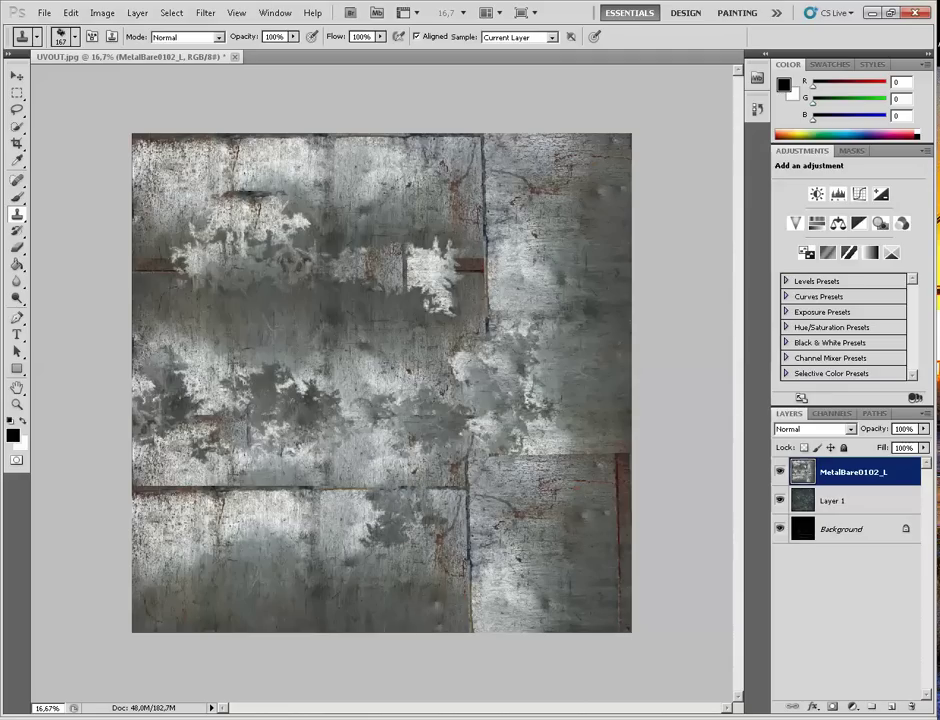
{"action": "mouse_move", "coordinate": [446, 482]}
{"action": "left_mouse_down"}
{"action": "mouse_move", "coordinate": [275, 484]}
{"action": "mouse_move", "coordinate": [242, 470]}
{"action": "mouse_move", "coordinate": [162, 486]}
{"action": "mouse_move", "coordinate": [152, 492]}
{"action": "mouse_move", "coordinate": [166, 514]}
{"action": "left_mouse_up"}
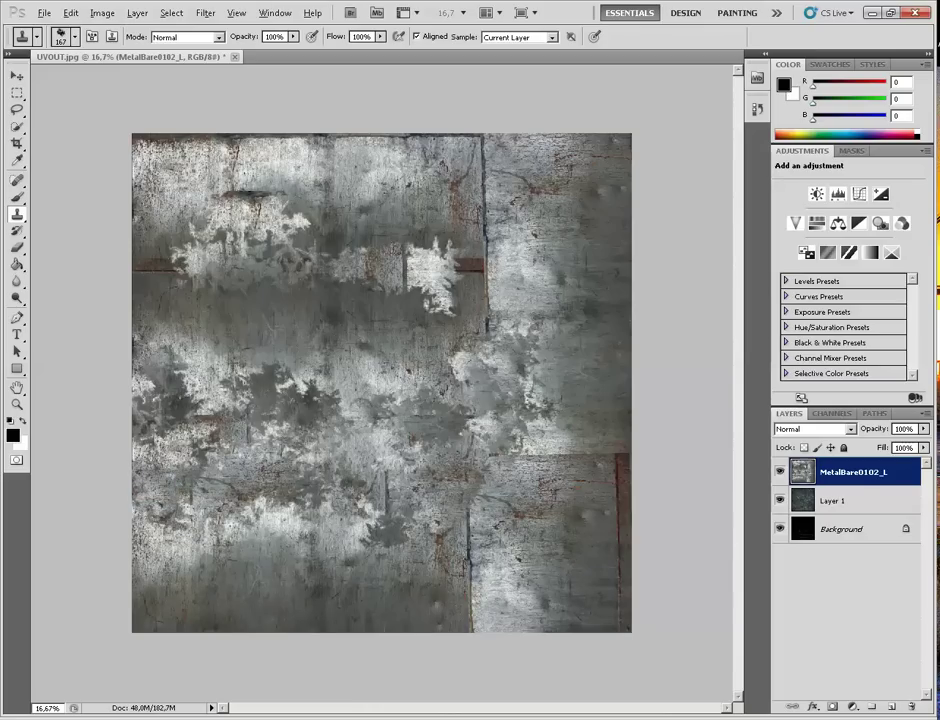
Step: Clone metal over the upper vertical seam beside the right-hand column and the leftover reddish seam below the first strip
{"action": "mouse_move", "coordinate": [479, 174]}
{"action": "left_mouse_down"}
{"action": "mouse_move", "coordinate": [482, 345]}
{"action": "mouse_move", "coordinate": [503, 348]}
{"action": "mouse_move", "coordinate": [499, 250]}
{"action": "mouse_move", "coordinate": [505, 275]}
{"action": "mouse_move", "coordinate": [535, 255]}
{"action": "left_mouse_up"}
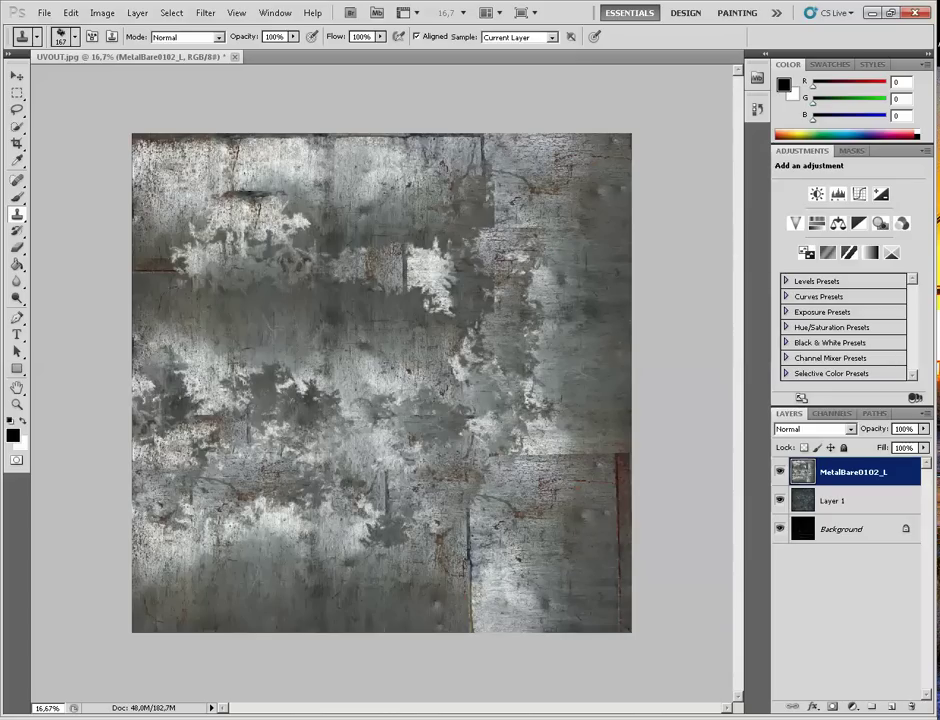
{"action": "mouse_move", "coordinate": [412, 300]}
{"action": "left_mouse_down"}
{"action": "mouse_move", "coordinate": [232, 286]}
{"action": "mouse_move", "coordinate": [217, 258]}
{"action": "left_mouse_up"}
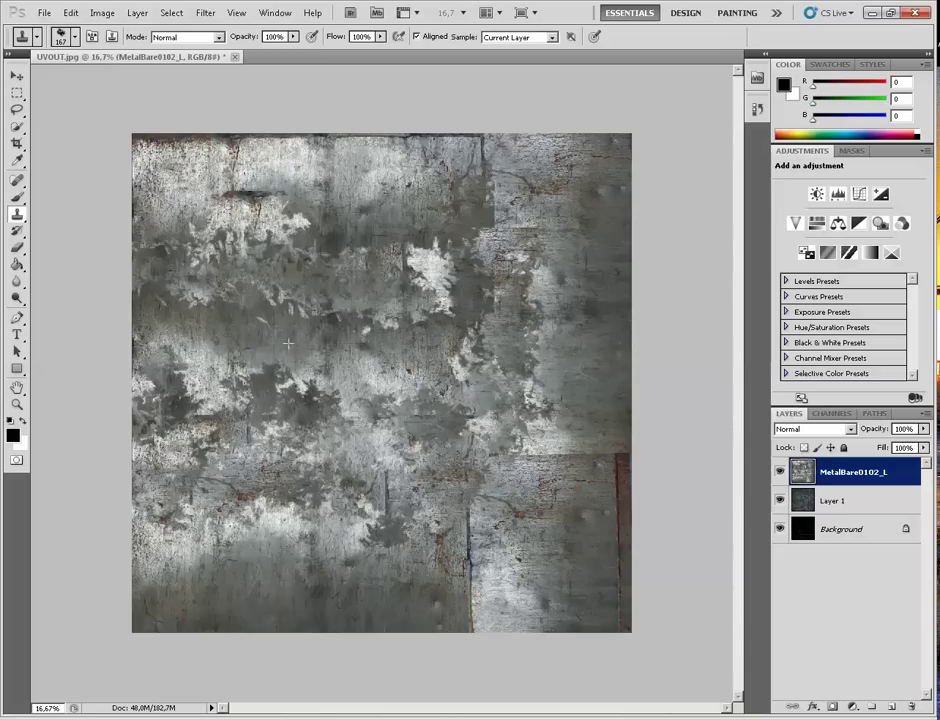
Step: Lower the Clone Stamp opacity to 68% and blend the right-hand column's bright areas and the horizontal seam at its lower panel
{"action": "left_click_drag", "start_coordinate": [293, 36], "coordinate": [258, 49]}
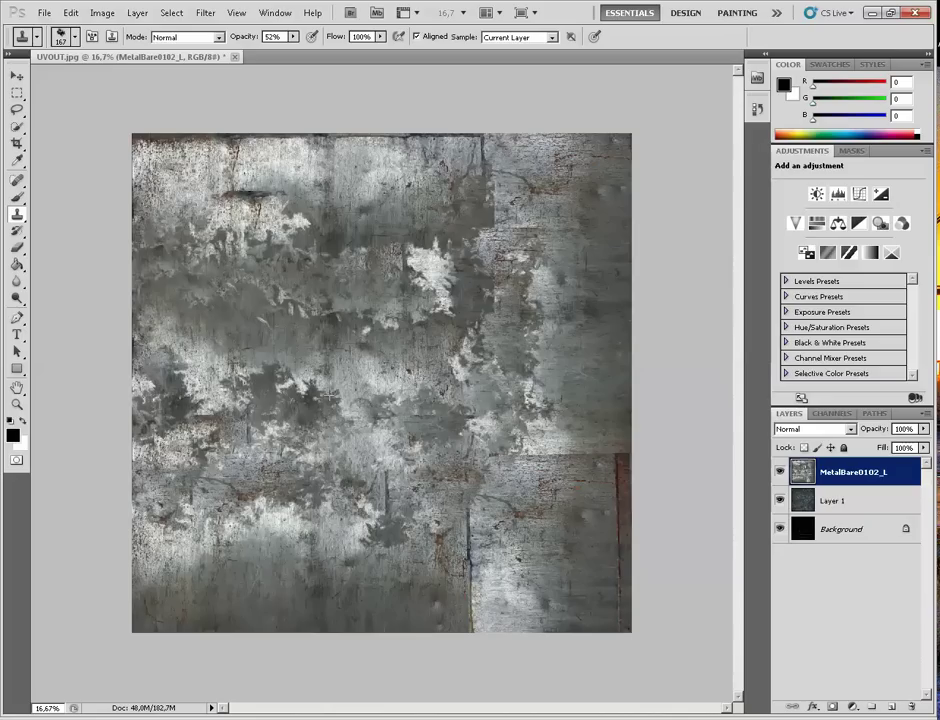
{"action": "left_click_drag", "start_coordinate": [293, 36], "coordinate": [305, 49]}
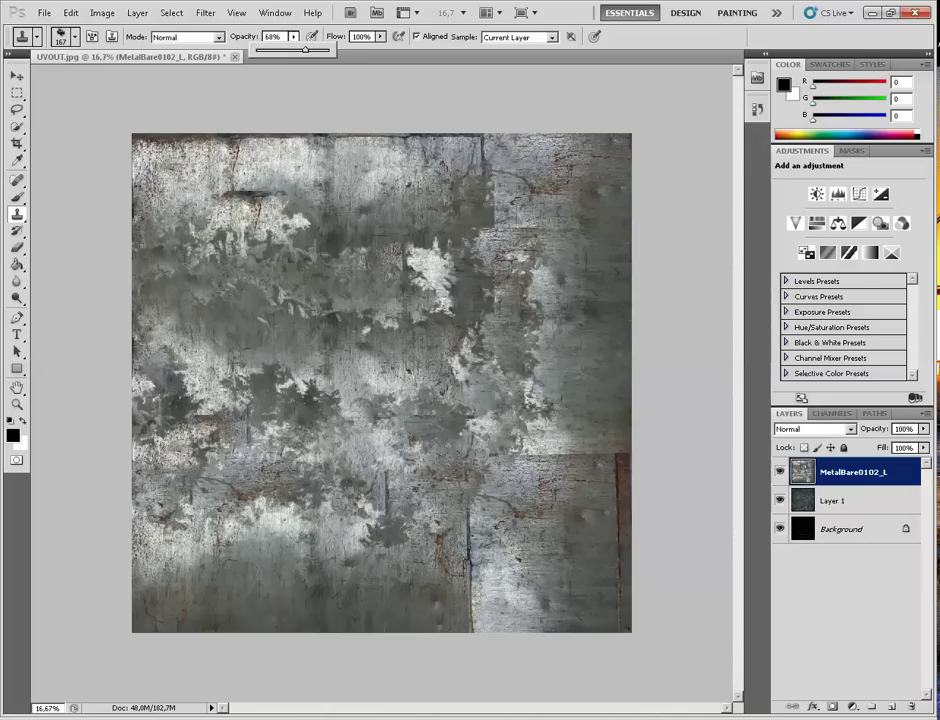
{"action": "left_click", "coordinate": [287, 186]}
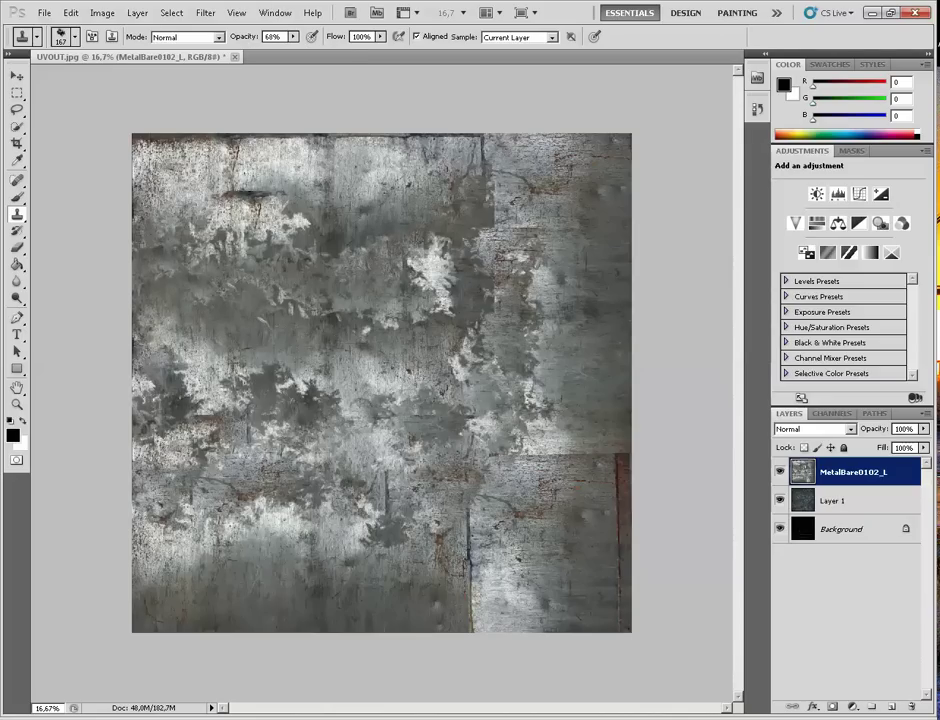
{"action": "left_click", "coordinate": [602, 351], "text": "alt"}
{"action": "left_click", "coordinate": [547, 344]}
{"action": "left_click", "coordinate": [557, 372]}
{"action": "left_click", "coordinate": [532, 336]}
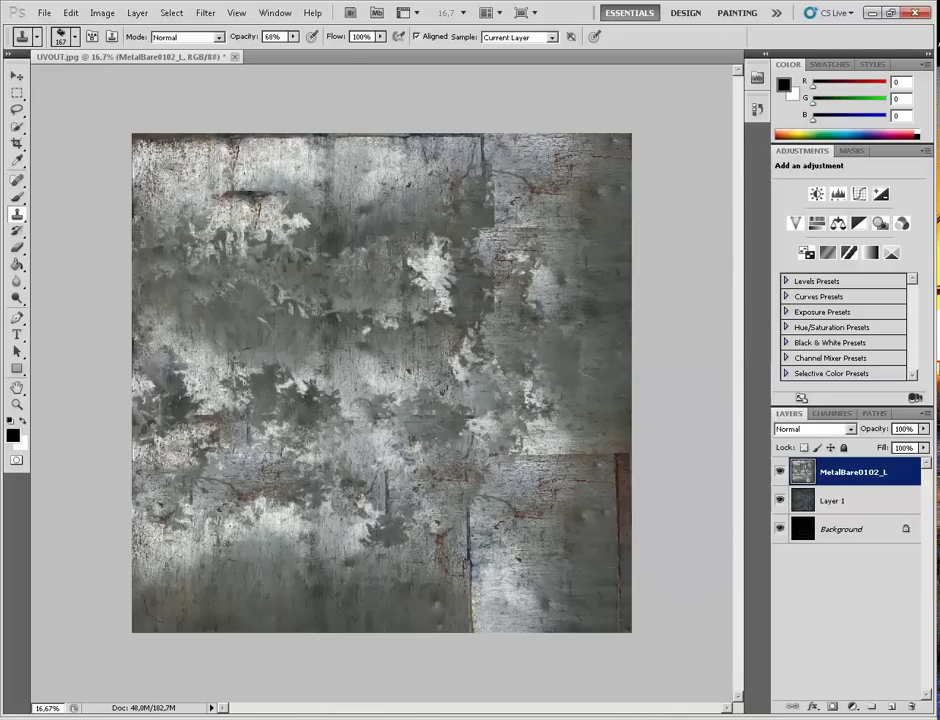
{"action": "left_click", "coordinate": [594, 588], "text": "alt"}
{"action": "left_click_drag", "start_coordinate": [524, 449], "coordinate": [571, 448]}
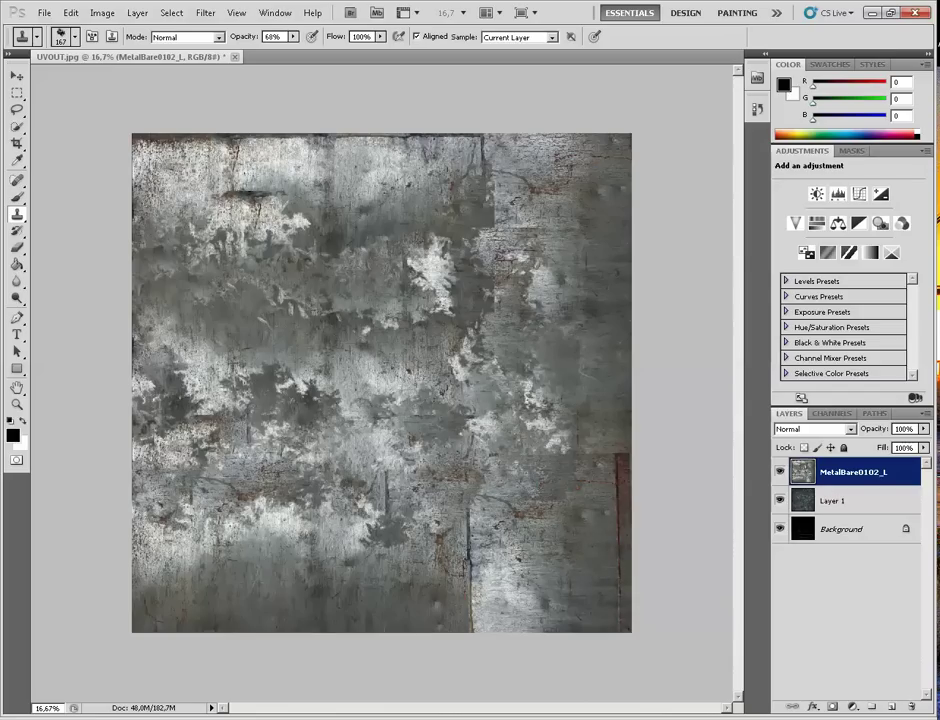
Step: Clone sampled metal over the lower vertical seam and break up the plain dark area along the bottom strip
{"action": "left_click", "coordinate": [303, 590], "text": "alt"}
{"action": "left_click", "coordinate": [463, 552]}
{"action": "mouse_move", "coordinate": [472, 577]}
{"action": "left_mouse_down"}
{"action": "mouse_move", "coordinate": [461, 604]}
{"action": "mouse_move", "coordinate": [438, 607]}
{"action": "mouse_move", "coordinate": [441, 505]}
{"action": "left_mouse_up"}
{"action": "left_click", "coordinate": [394, 516], "text": "alt"}
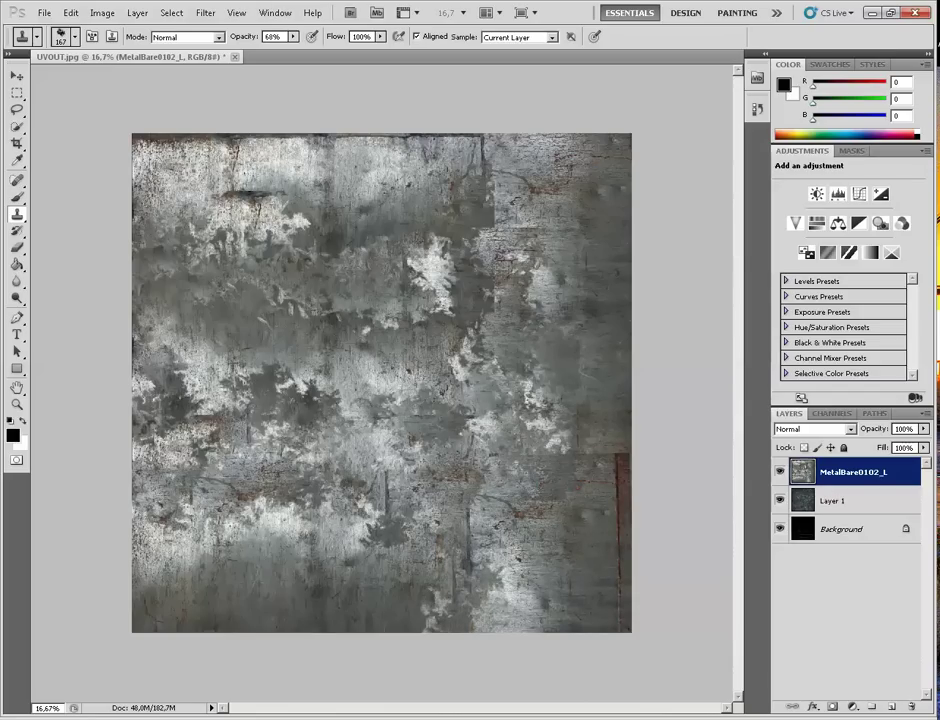
{"action": "mouse_move", "coordinate": [397, 536]}
{"action": "left_mouse_down"}
{"action": "mouse_move", "coordinate": [362, 589]}
{"action": "mouse_move", "coordinate": [326, 618]}
{"action": "mouse_move", "coordinate": [385, 618]}
{"action": "mouse_move", "coordinate": [462, 596]}
{"action": "mouse_move", "coordinate": [441, 619]}
{"action": "left_mouse_up"}
{"action": "left_click", "coordinate": [295, 317], "text": "alt"}
{"action": "left_click", "coordinate": [453, 623]}
{"action": "left_click", "coordinate": [457, 497], "text": "alt"}
{"action": "mouse_move", "coordinate": [288, 584]}
{"action": "left_mouse_down"}
{"action": "mouse_move", "coordinate": [256, 595]}
{"action": "mouse_move", "coordinate": [303, 562]}
{"action": "mouse_move", "coordinate": [236, 574]}
{"action": "mouse_move", "coordinate": [179, 546]}
{"action": "mouse_move", "coordinate": [187, 579]}
{"action": "left_mouse_up"}
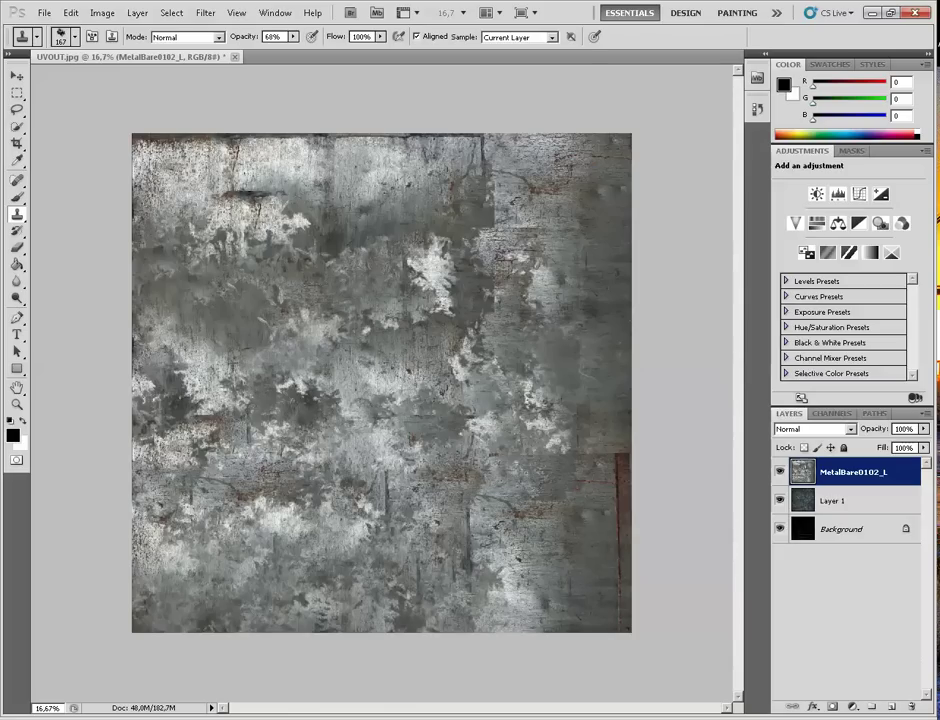
Step: Clone varied metal over the upper-left and middle areas, covering the short dark scratch near the top
{"action": "mouse_move", "coordinate": [327, 231]}
{"action": "left_mouse_down"}
{"action": "mouse_move", "coordinate": [322, 206]}
{"action": "mouse_move", "coordinate": [288, 296]}
{"action": "mouse_move", "coordinate": [258, 230]}
{"action": "left_mouse_up"}
{"action": "mouse_move", "coordinate": [114, 212]}
{"action": "left_mouse_down"}
{"action": "mouse_move", "coordinate": [158, 258]}
{"action": "mouse_move", "coordinate": [184, 264]}
{"action": "mouse_move", "coordinate": [261, 232]}
{"action": "mouse_move", "coordinate": [307, 318]}
{"action": "mouse_move", "coordinate": [274, 340]}
{"action": "left_mouse_up"}
{"action": "mouse_move", "coordinate": [455, 332]}
{"action": "left_mouse_down"}
{"action": "mouse_move", "coordinate": [428, 367]}
{"action": "mouse_move", "coordinate": [468, 342]}
{"action": "mouse_move", "coordinate": [456, 368]}
{"action": "mouse_move", "coordinate": [474, 345]}
{"action": "left_mouse_up"}
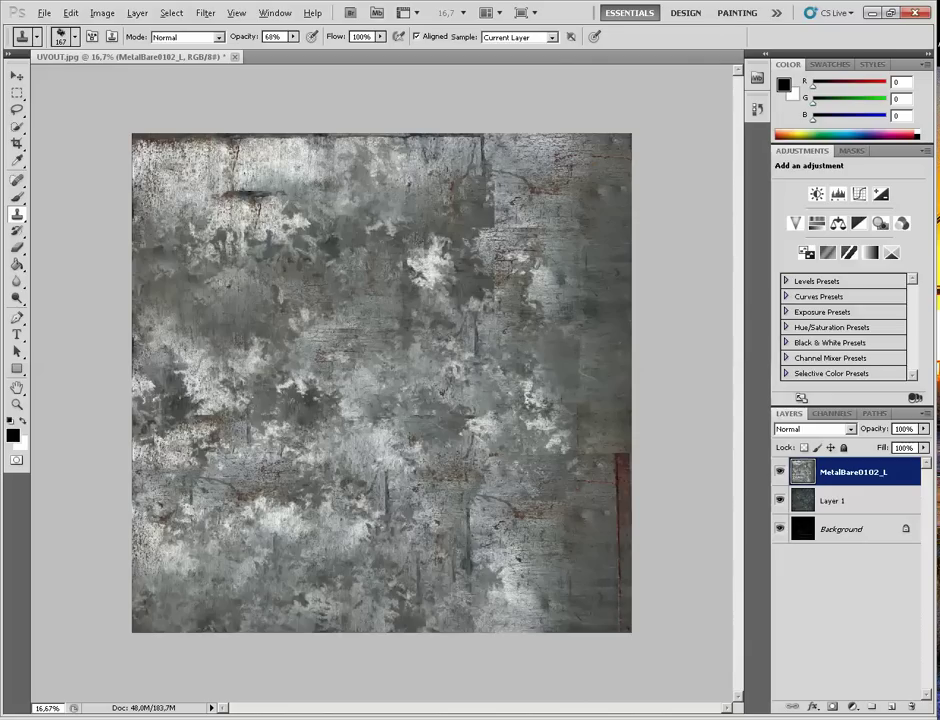
{"action": "mouse_move", "coordinate": [256, 198]}
{"action": "left_mouse_down"}
{"action": "mouse_move", "coordinate": [200, 208]}
{"action": "mouse_move", "coordinate": [204, 172]}
{"action": "mouse_move", "coordinate": [195, 158]}
{"action": "mouse_move", "coordinate": [150, 155]}
{"action": "left_mouse_up"}
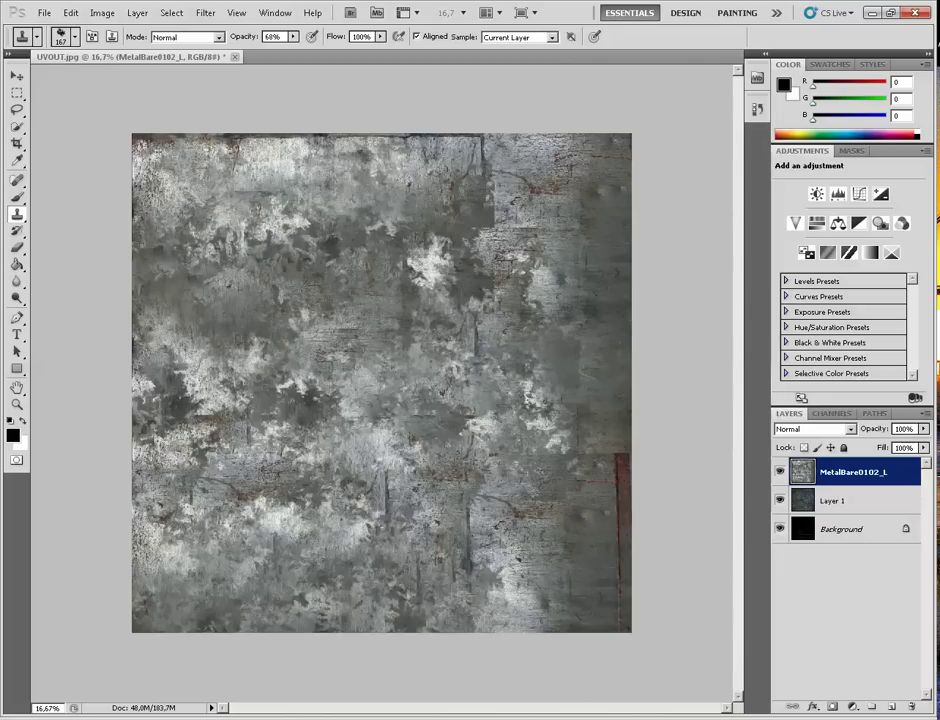
Step: Clone metal over the dark seam along the texture's top edge and blend the upper-right column into its surroundings
{"action": "mouse_move", "coordinate": [535, 183]}
{"action": "left_mouse_down"}
{"action": "mouse_move", "coordinate": [508, 200]}
{"action": "mouse_move", "coordinate": [463, 152]}
{"action": "mouse_move", "coordinate": [374, 156]}
{"action": "mouse_move", "coordinate": [354, 146]}
{"action": "left_mouse_up"}
{"action": "left_click_drag", "start_coordinate": [257, 116], "coordinate": [146, 114]}
{"action": "mouse_move", "coordinate": [343, 160]}
{"action": "left_mouse_down"}
{"action": "mouse_move", "coordinate": [404, 177]}
{"action": "mouse_move", "coordinate": [342, 159]}
{"action": "left_mouse_up"}
{"action": "mouse_move", "coordinate": [473, 208]}
{"action": "left_mouse_down"}
{"action": "mouse_move", "coordinate": [420, 212]}
{"action": "mouse_move", "coordinate": [447, 226]}
{"action": "left_mouse_up"}
{"action": "left_click_drag", "start_coordinate": [620, 258], "coordinate": [605, 234]}
{"action": "mouse_move", "coordinate": [617, 297]}
{"action": "left_mouse_down"}
{"action": "mouse_move", "coordinate": [562, 325]}
{"action": "mouse_move", "coordinate": [570, 350]}
{"action": "mouse_move", "coordinate": [550, 332]}
{"action": "mouse_move", "coordinate": [566, 352]}
{"action": "mouse_move", "coordinate": [573, 415]}
{"action": "mouse_move", "coordinate": [550, 434]}
{"action": "left_mouse_up"}
{"action": "left_click_drag", "start_coordinate": [455, 335], "coordinate": [575, 453]}
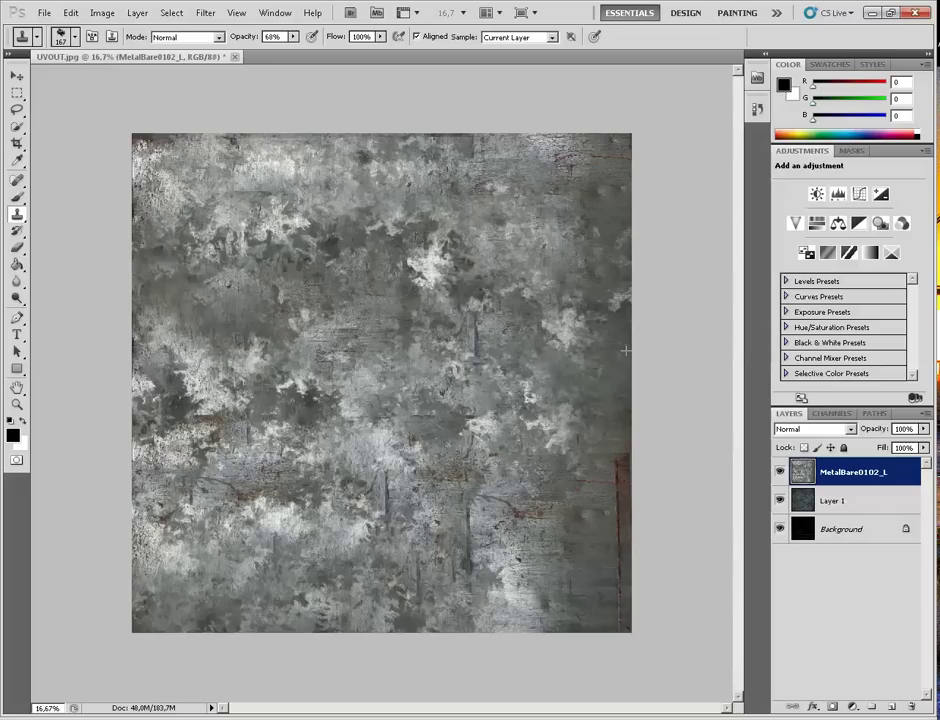
Step: Clone gray metal over the right edge and the upper part of the red stripe in the lower-right panel
{"action": "left_click", "coordinate": [616, 396]}
{"action": "left_click_drag", "start_coordinate": [584, 325], "coordinate": [569, 340]}
{"action": "mouse_move", "coordinate": [556, 488]}
{"action": "left_mouse_down"}
{"action": "mouse_move", "coordinate": [620, 478]}
{"action": "mouse_move", "coordinate": [618, 458]}
{"action": "mouse_move", "coordinate": [621, 515]}
{"action": "left_mouse_up"}
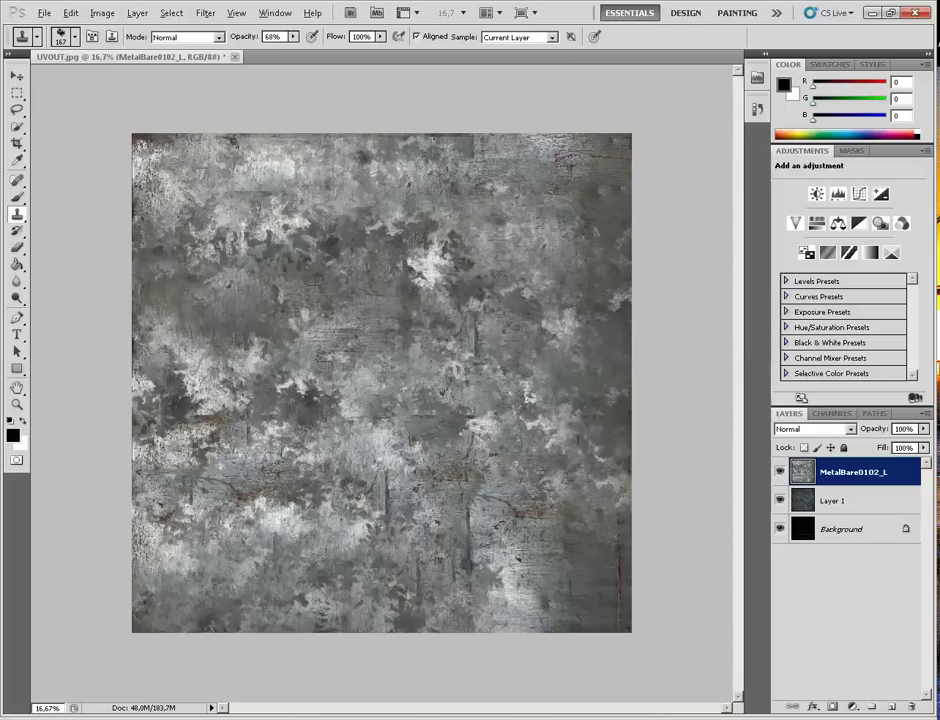
Step: Dab cloned metal over the repeated bright and dark patches in the center and lower-left of the texture
{"action": "left_click", "coordinate": [350, 560]}
{"action": "left_click", "coordinate": [336, 513]}
{"action": "left_click", "coordinate": [300, 443]}
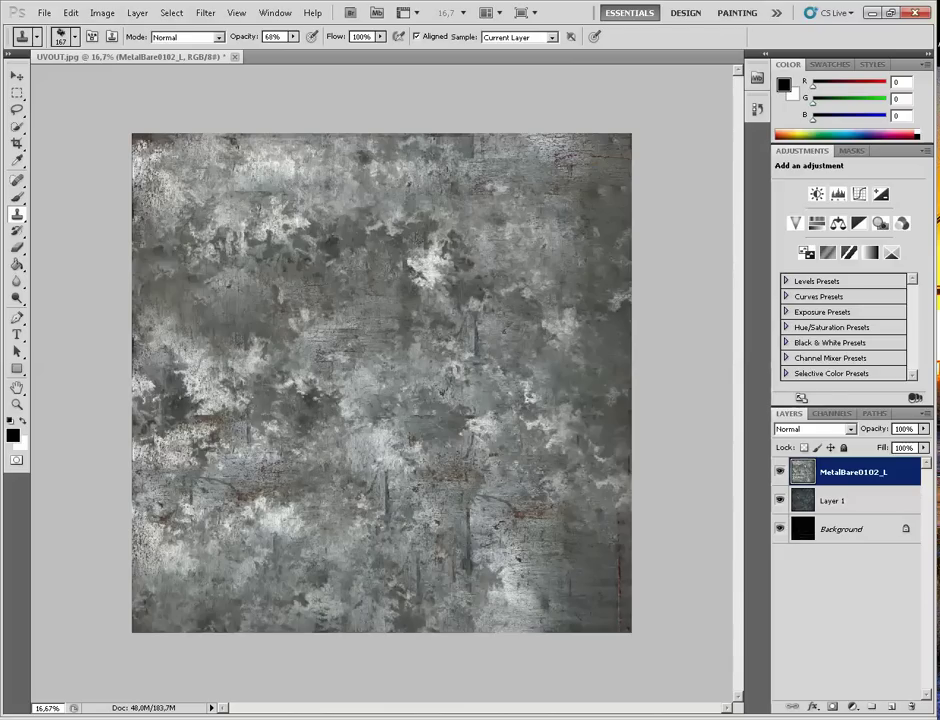
{"action": "left_click", "coordinate": [405, 456]}
{"action": "left_click", "coordinate": [392, 420]}
{"action": "left_click", "coordinate": [380, 432]}
{"action": "left_click", "coordinate": [418, 418]}
{"action": "left_click", "coordinate": [481, 425]}
{"action": "left_click", "coordinate": [335, 355]}
{"action": "left_click", "coordinate": [290, 357]}
{"action": "left_click", "coordinate": [308, 395]}
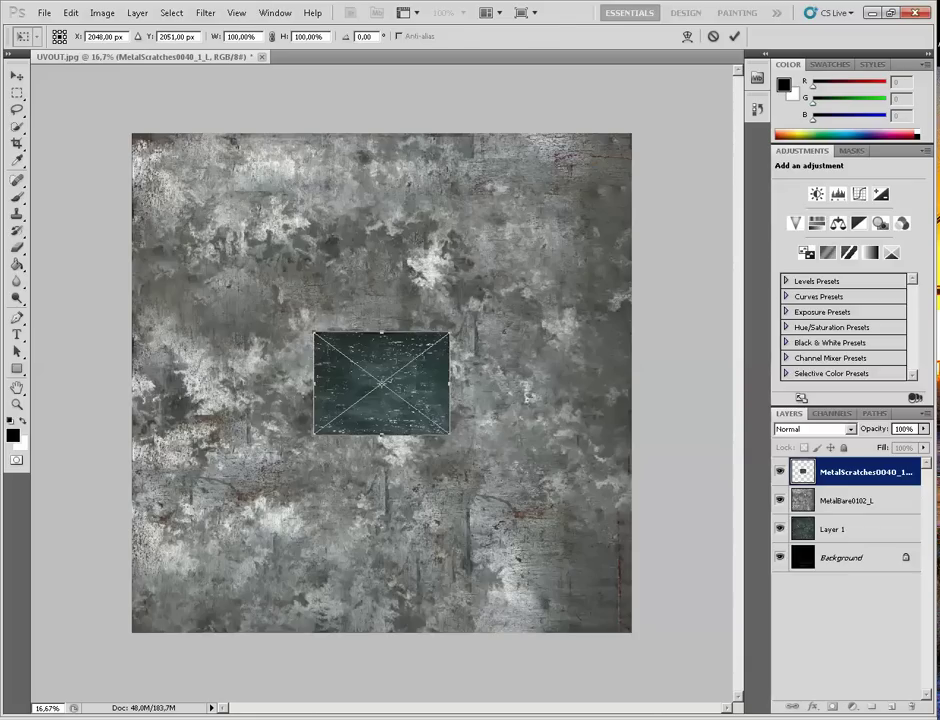
Step: Commit the placed MetalScratches0040 image and delete its layer
{"action": "key", "text": "s"}
{"action": "left_click_drag", "start_coordinate": [855, 471], "coordinate": [917, 706]}
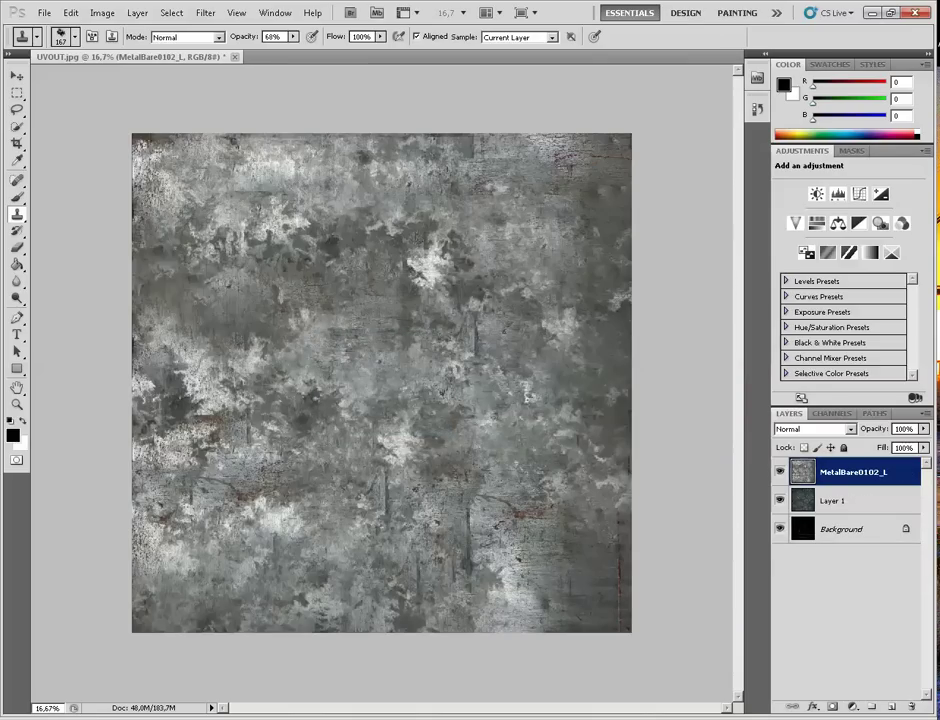
Step: Position the placed MetalBase0112_1_L image in the canvas's upper-left corner at X 1000 px, Y 1500 px, and rasterize its layer
{"action": "left_click_drag", "start_coordinate": [420, 410], "coordinate": [292, 343]}
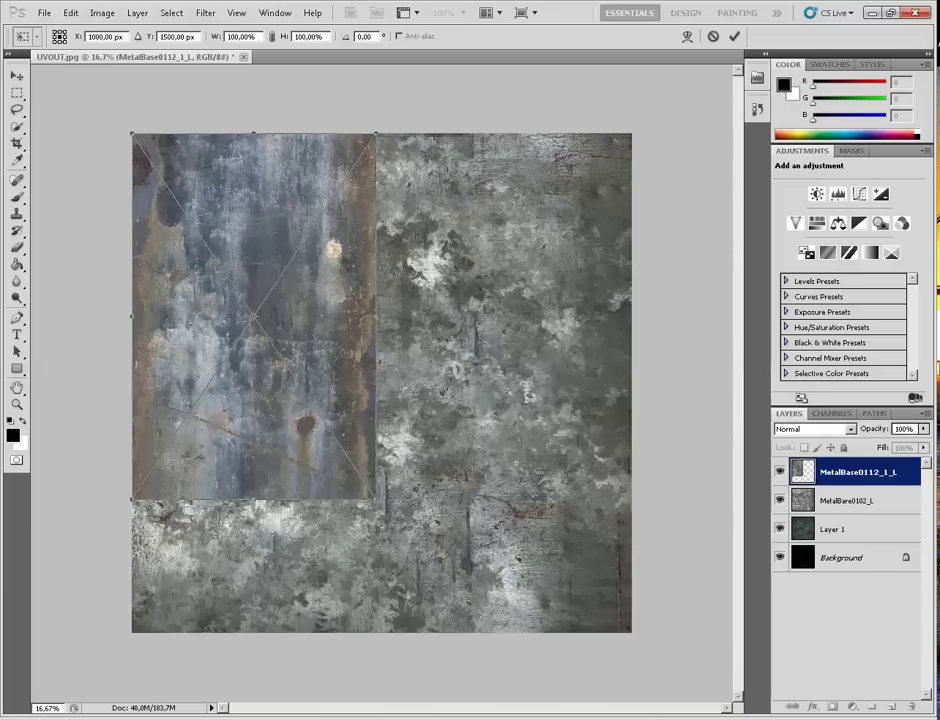
{"action": "key", "text": "s"}
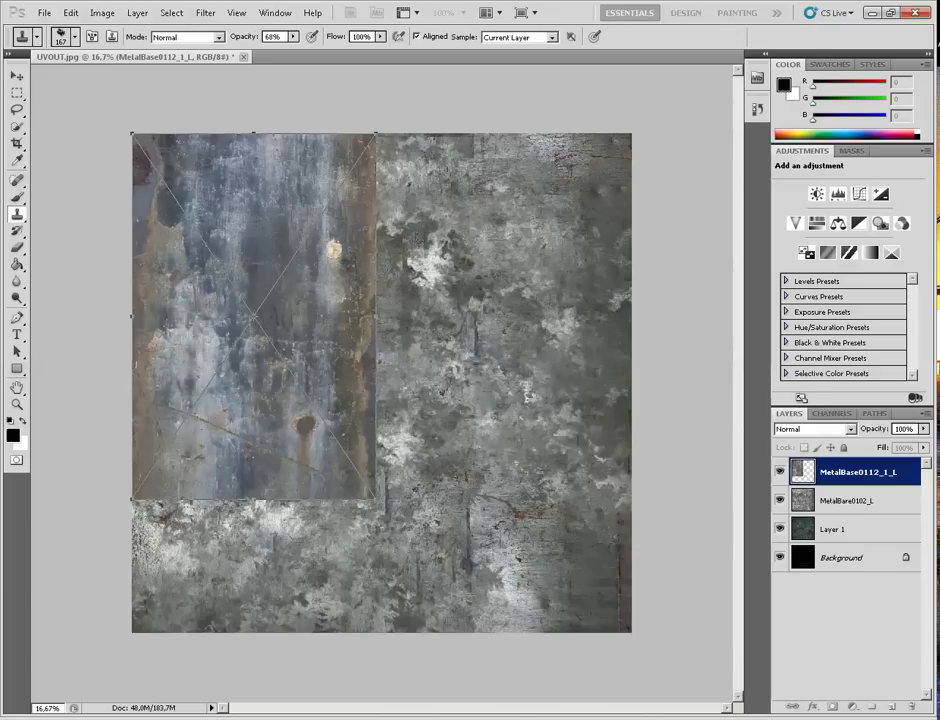
{"action": "right_click", "coordinate": [858, 471]}
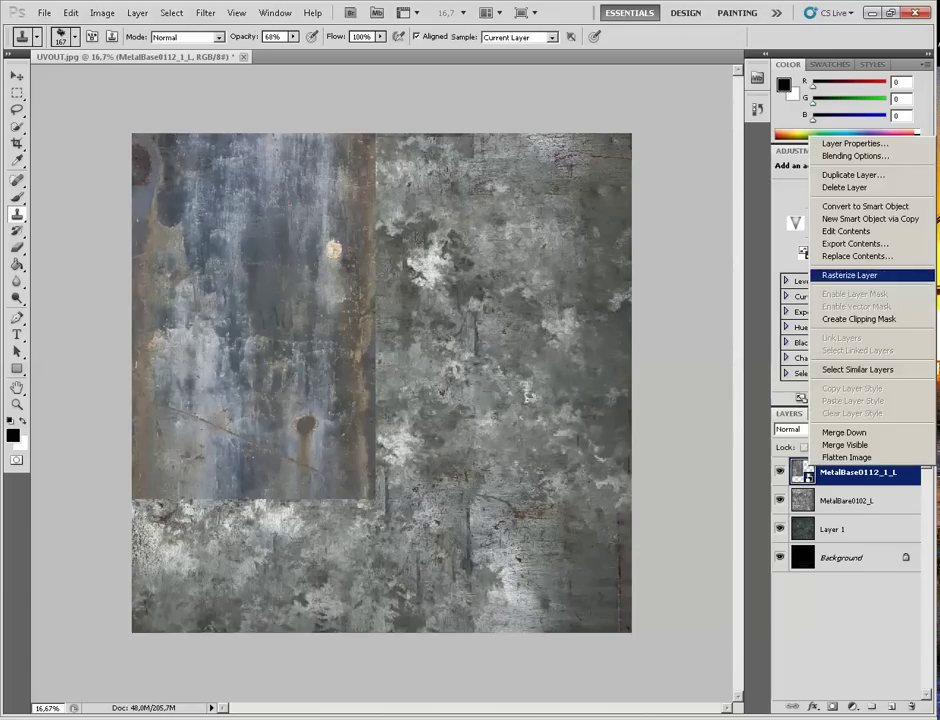
{"action": "left_click", "coordinate": [830, 273]}
Step: Duplicate the MetalBase0112_1_L layer and move the copy directly to the right of the original, edge to edge
{"action": "right_click", "coordinate": [845, 471]}
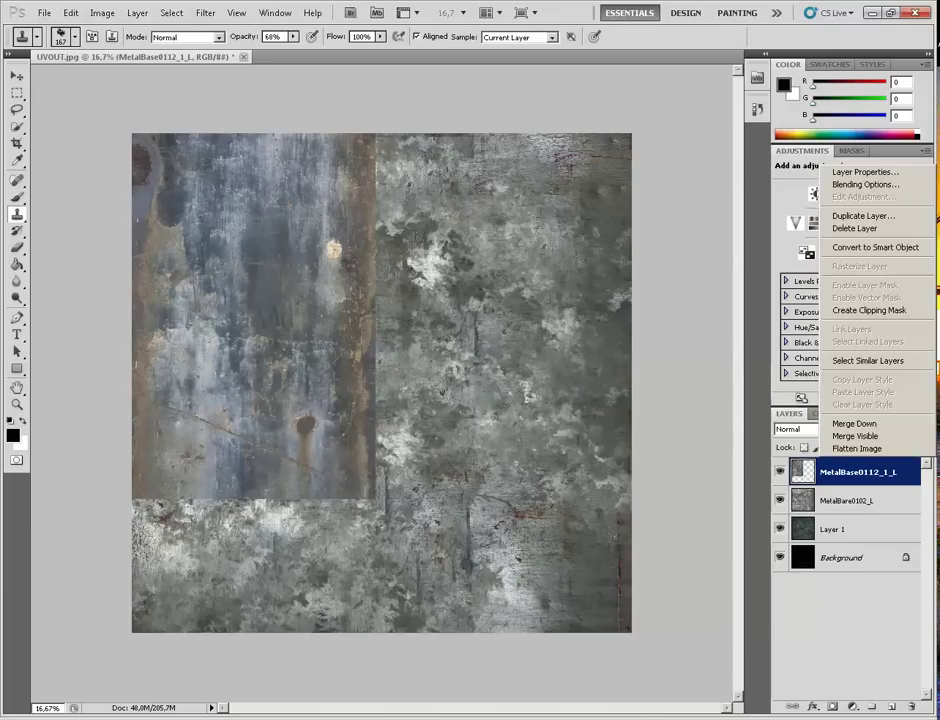
{"action": "left_click", "coordinate": [862, 216]}
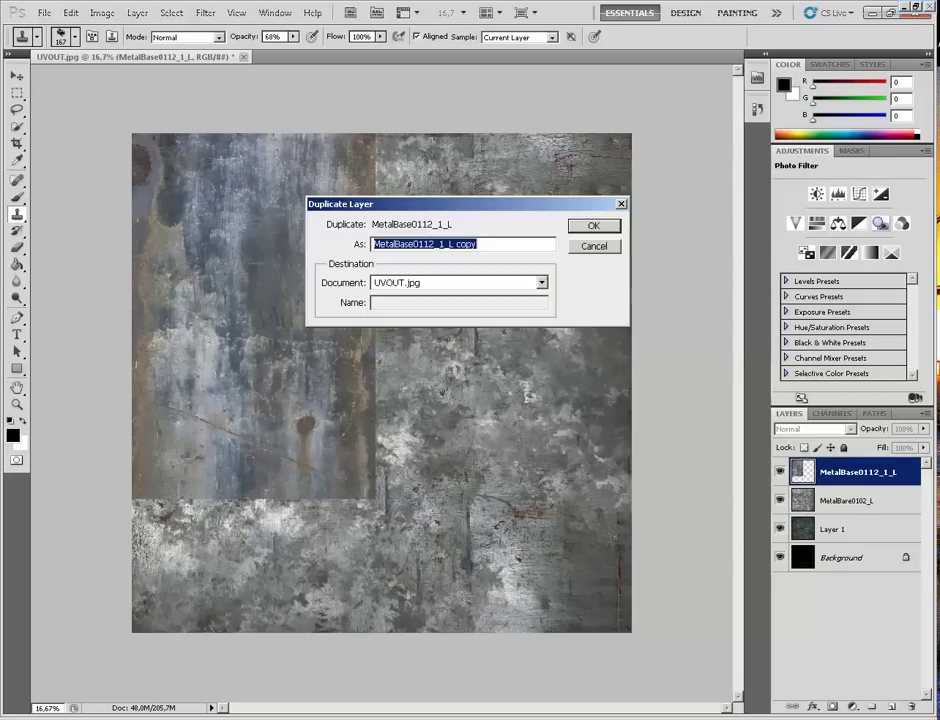
{"action": "key", "text": "Return"}
{"action": "key", "text": "v"}
{"action": "mouse_move", "coordinate": [220, 275]}
{"action": "left_mouse_down"}
{"action": "mouse_move", "coordinate": [501, 275]}
{"action": "mouse_move", "coordinate": [464, 275]}
{"action": "left_mouse_up"}
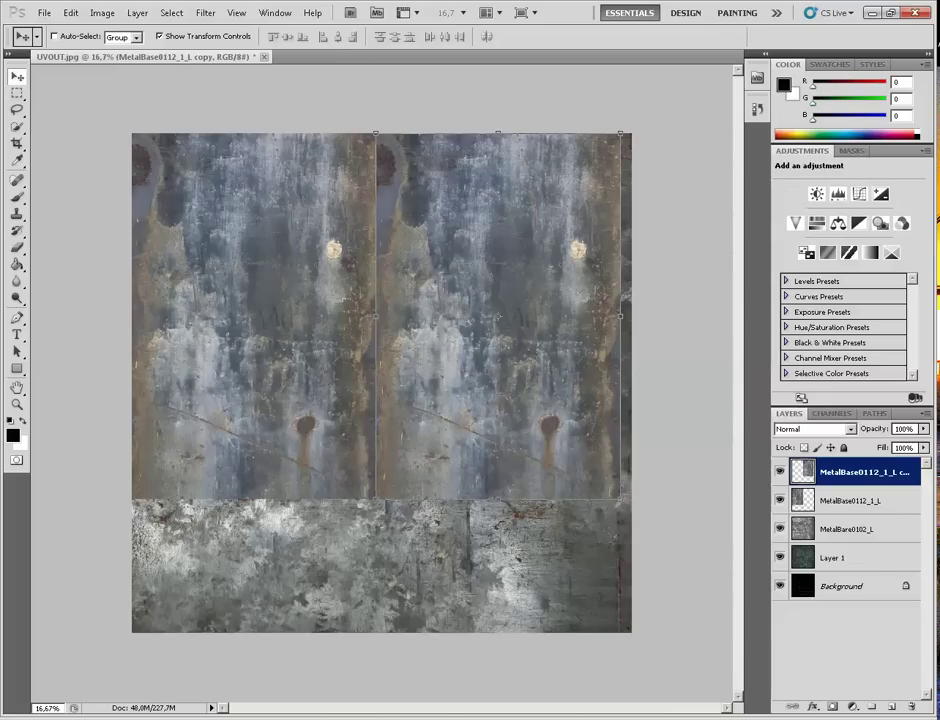
Step: Duplicate the MetalBase0112_1_L copy again, rotate the new copy 90°, and position it across the lower middle of the canvas
{"action": "right_click", "coordinate": [860, 474]}
{"action": "left_click", "coordinate": [863, 232]}
{"action": "key", "text": "Return"}
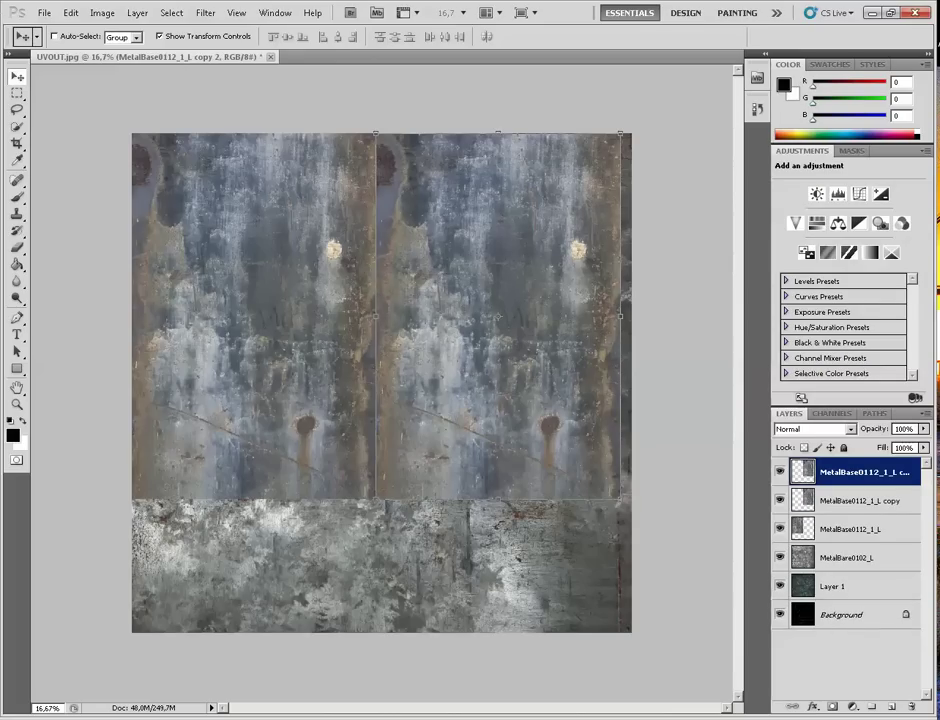
{"action": "left_click_drag", "start_coordinate": [631, 125], "coordinate": [688, 449], "text": "shift"}
{"action": "left_click_drag", "start_coordinate": [570, 370], "coordinate": [425, 600]}
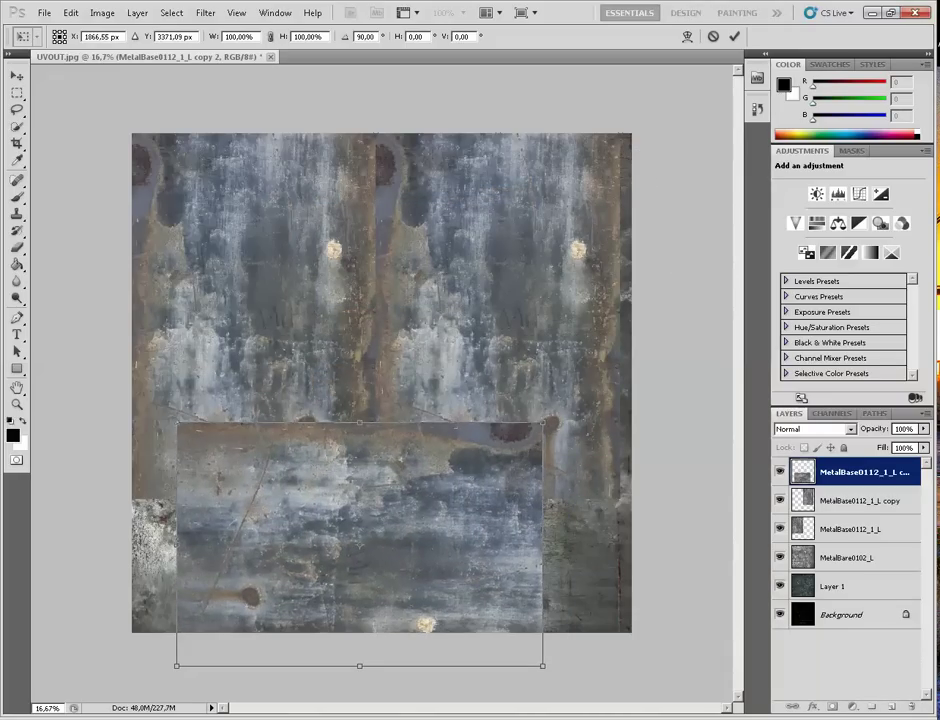
{"action": "key", "text": "Return"}
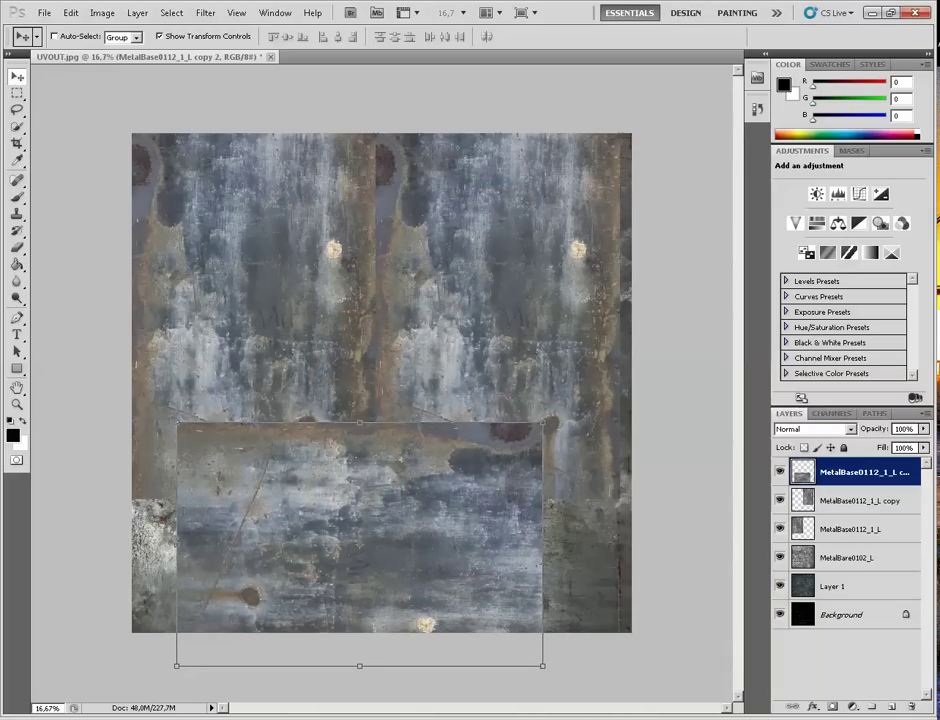
Step: Merge the three MetalBase0112_1_L layers into one layer, keeping MetalBare0102_L separate beneath it
{"action": "key", "text": "m"}
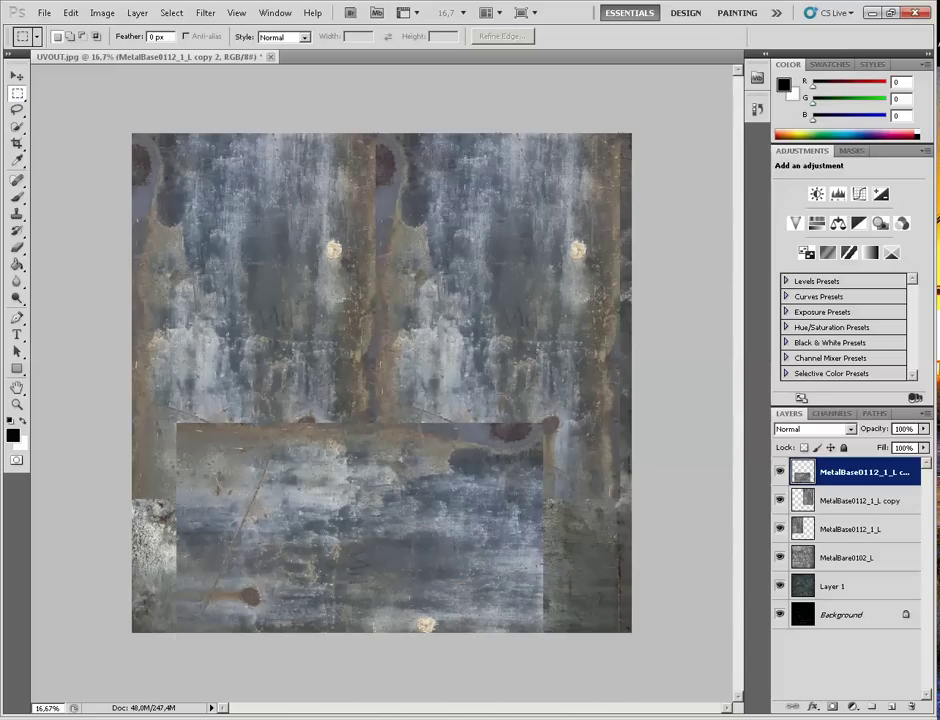
{"action": "key", "text": "s"}
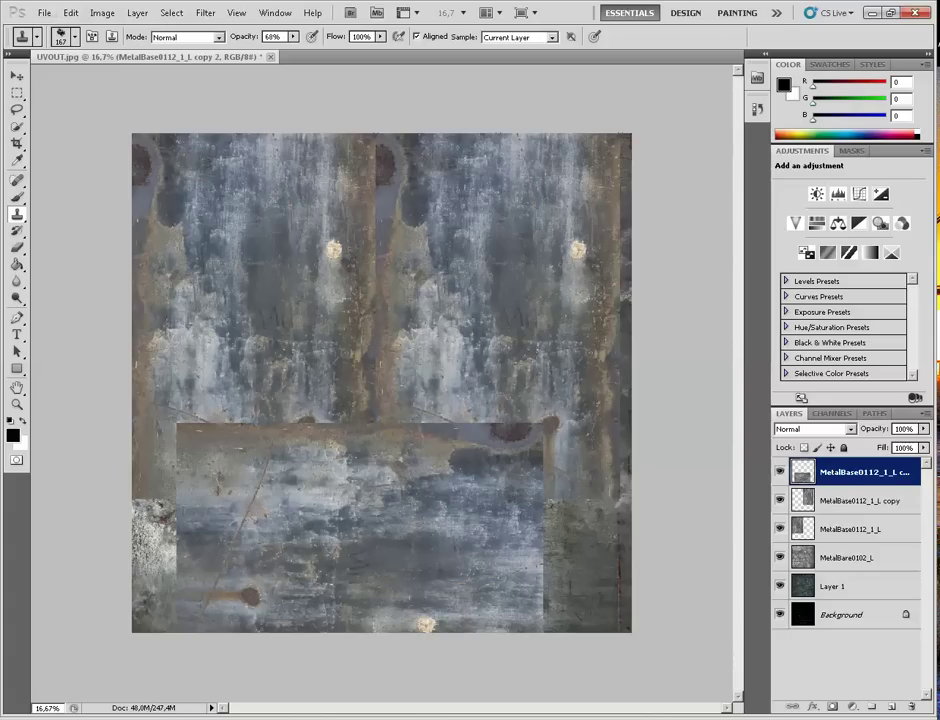
{"action": "key", "text": "alt+["}
{"action": "key", "text": "alt+["}
{"action": "key", "text": "alt+]"}
{"action": "key", "text": "alt+]"}
{"action": "key", "text": "ctrl+e"}
{"action": "key", "text": "ctrl+e"}
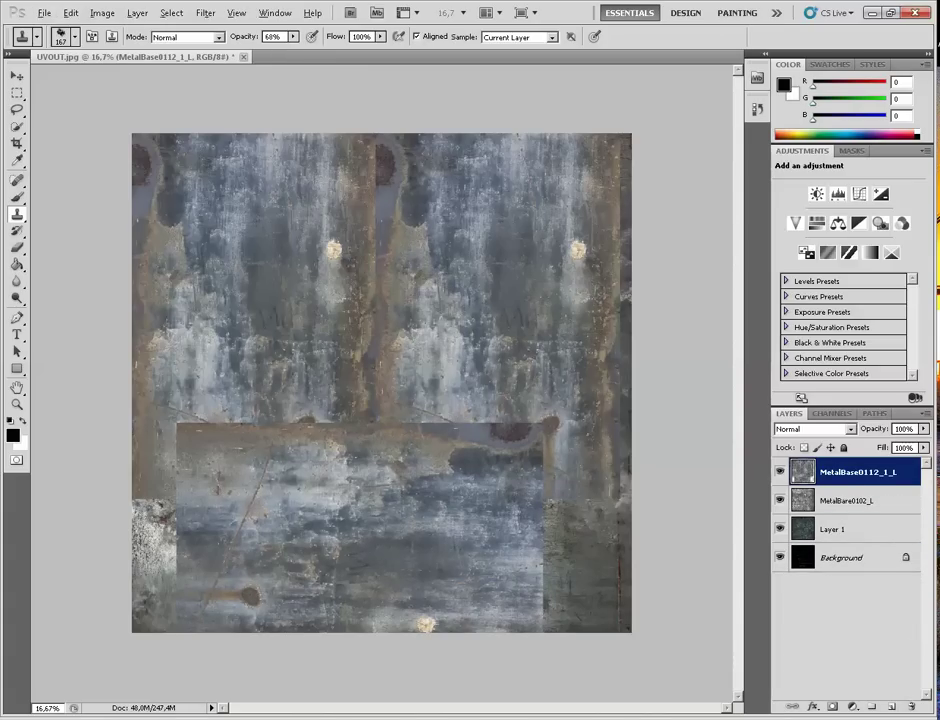
Step: Clone metal texture over the vertical seam between the upper MetalBase0112_1_L copies and along the rotated copy's upper and left edges
{"action": "mouse_move", "coordinate": [377, 272]}
{"action": "left_mouse_down"}
{"action": "mouse_move", "coordinate": [385, 156]}
{"action": "mouse_move", "coordinate": [376, 164]}
{"action": "left_mouse_up"}
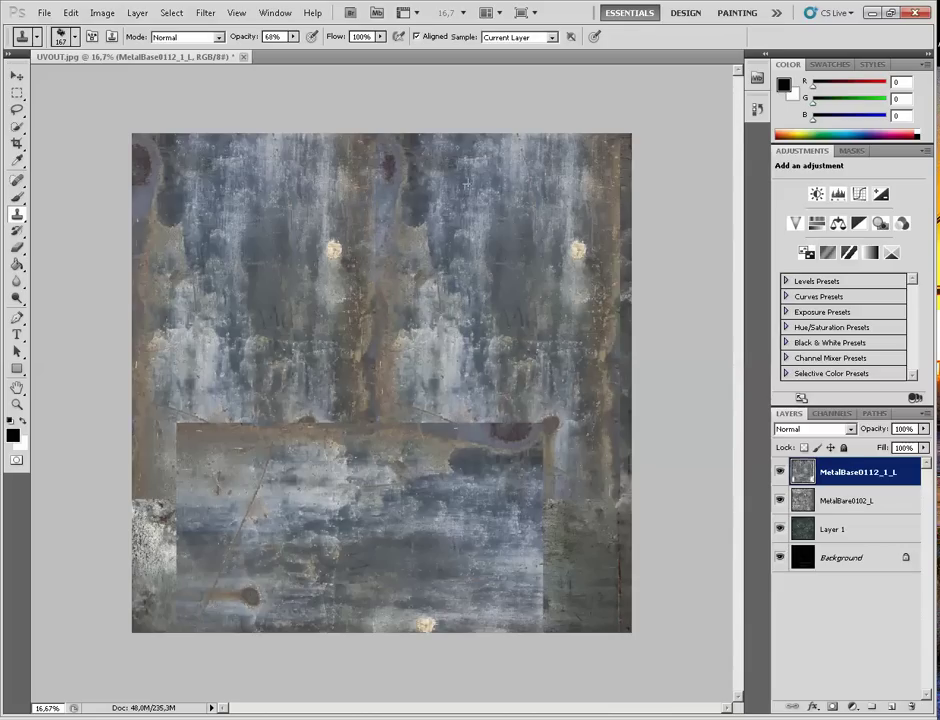
{"action": "left_click_drag", "start_coordinate": [367, 332], "coordinate": [385, 430]}
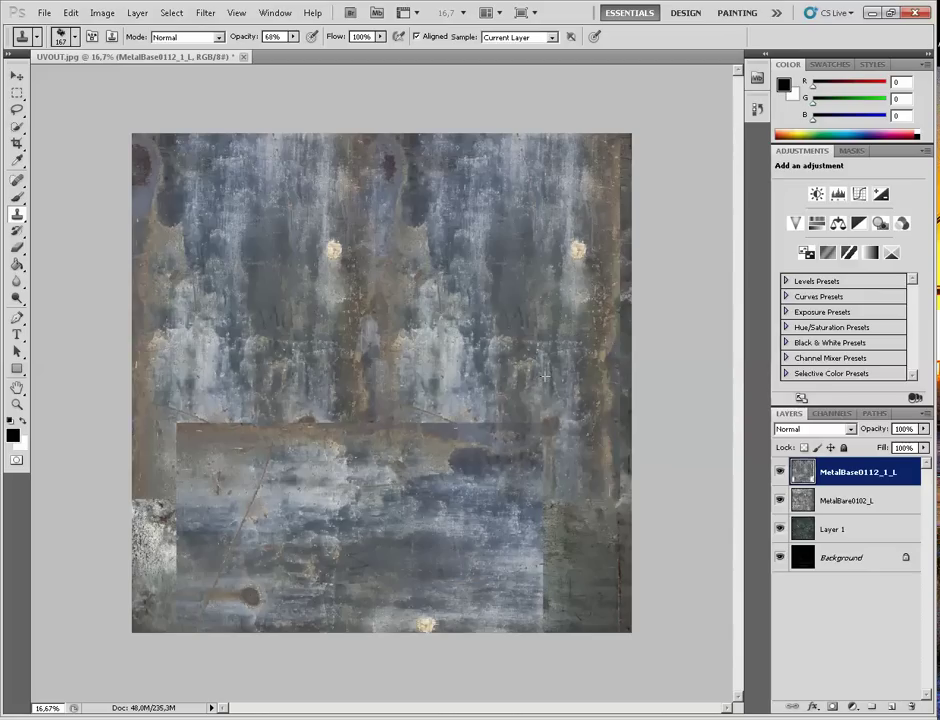
{"action": "left_click_drag", "start_coordinate": [504, 435], "coordinate": [412, 450]}
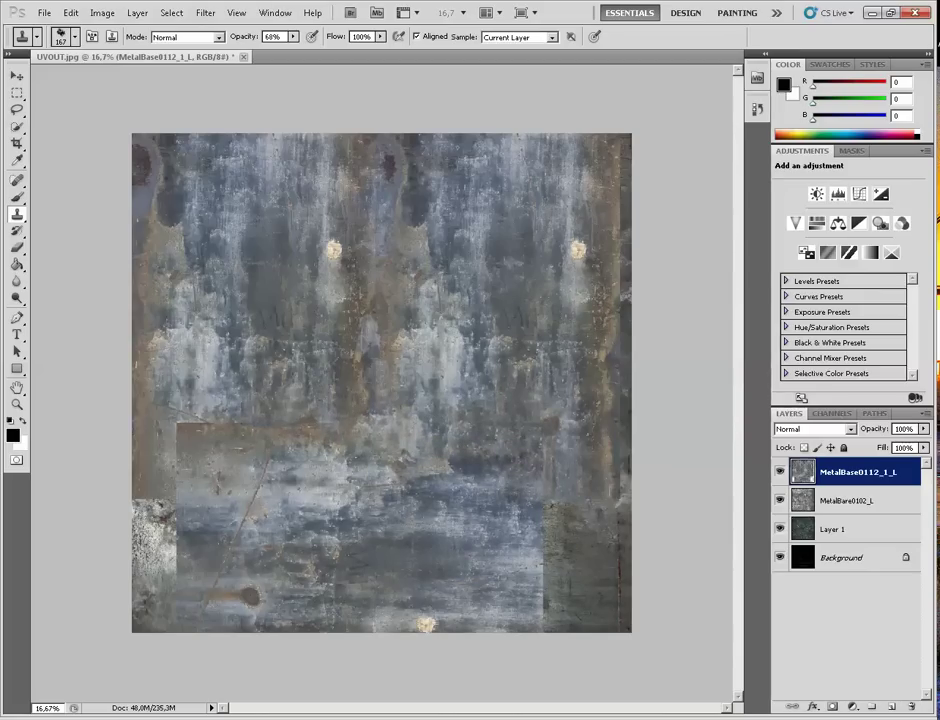
{"action": "mouse_move", "coordinate": [169, 423]}
{"action": "left_mouse_down"}
{"action": "mouse_move", "coordinate": [182, 498]}
{"action": "mouse_move", "coordinate": [148, 502]}
{"action": "mouse_move", "coordinate": [158, 538]}
{"action": "mouse_move", "coordinate": [146, 605]}
{"action": "mouse_move", "coordinate": [156, 615]}
{"action": "mouse_move", "coordinate": [171, 567]}
{"action": "mouse_move", "coordinate": [156, 573]}
{"action": "mouse_move", "coordinate": [159, 564]}
{"action": "mouse_move", "coordinate": [188, 545]}
{"action": "left_mouse_up"}
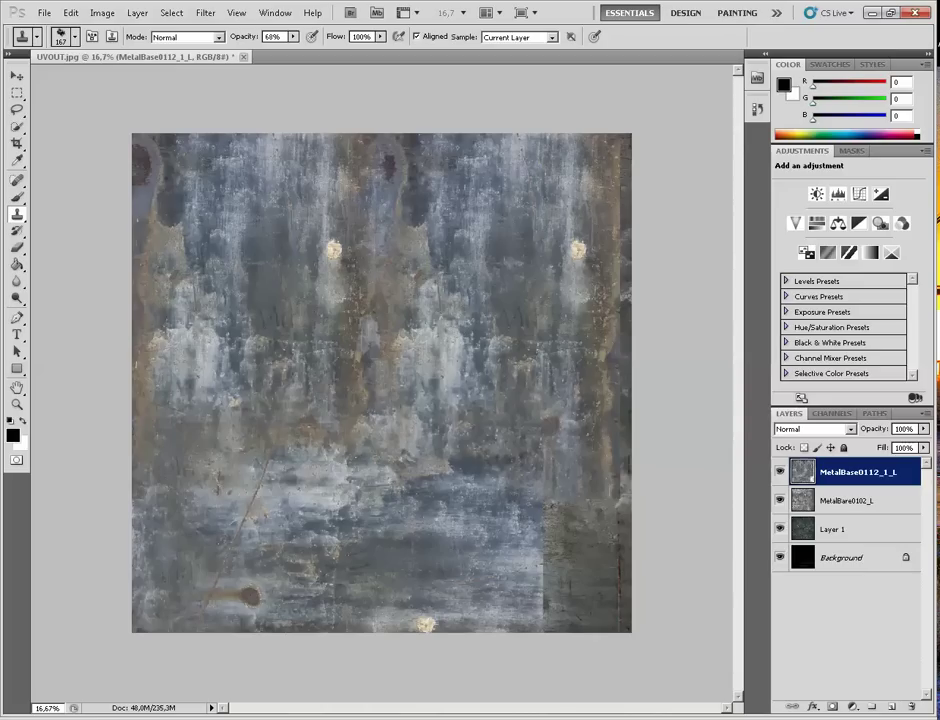
Step: Clone metal texture over the uncovered lower-right corner and the seam along the canvas's right edge on the MetalBase0112_1_L layer
{"action": "mouse_move", "coordinate": [612, 506]}
{"action": "left_mouse_down"}
{"action": "mouse_move", "coordinate": [584, 510]}
{"action": "mouse_move", "coordinate": [602, 548]}
{"action": "mouse_move", "coordinate": [560, 525]}
{"action": "mouse_move", "coordinate": [541, 489]}
{"action": "left_mouse_up"}
{"action": "mouse_move", "coordinate": [571, 605]}
{"action": "left_mouse_down"}
{"action": "mouse_move", "coordinate": [580, 580]}
{"action": "mouse_move", "coordinate": [600, 602]}
{"action": "mouse_move", "coordinate": [573, 612]}
{"action": "mouse_move", "coordinate": [560, 577]}
{"action": "mouse_move", "coordinate": [538, 604]}
{"action": "mouse_move", "coordinate": [537, 576]}
{"action": "left_mouse_up"}
{"action": "mouse_move", "coordinate": [618, 510]}
{"action": "left_mouse_down"}
{"action": "mouse_move", "coordinate": [619, 608]}
{"action": "mouse_move", "coordinate": [588, 612]}
{"action": "mouse_move", "coordinate": [630, 588]}
{"action": "mouse_move", "coordinate": [646, 555]}
{"action": "left_mouse_up"}
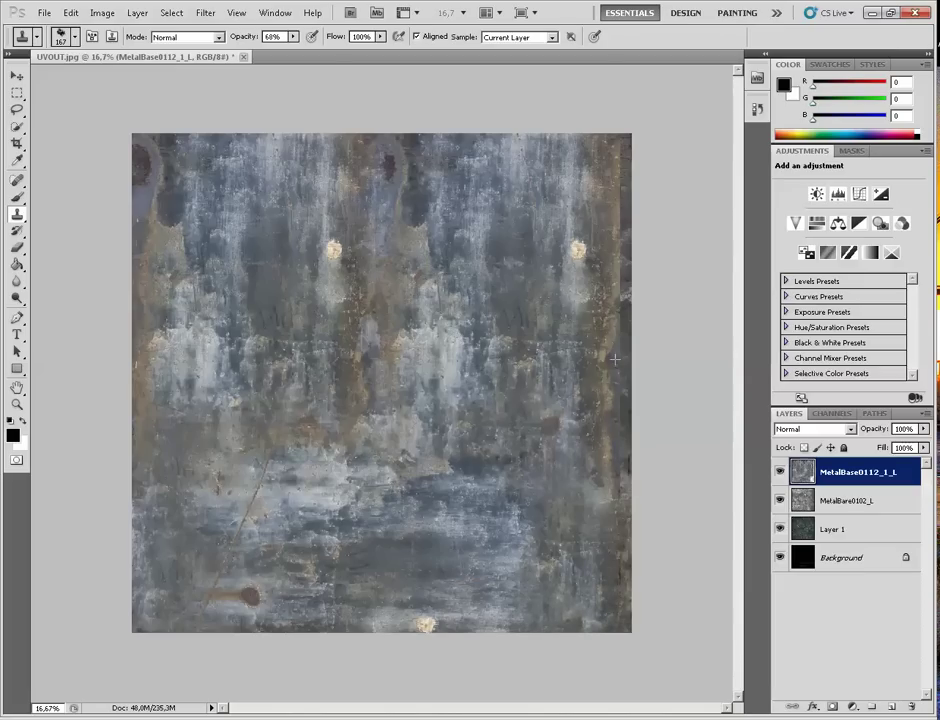
{"action": "mouse_move", "coordinate": [625, 150]}
{"action": "left_mouse_down"}
{"action": "mouse_move", "coordinate": [610, 228]}
{"action": "mouse_move", "coordinate": [621, 292]}
{"action": "mouse_move", "coordinate": [610, 237]}
{"action": "left_mouse_up"}
{"action": "left_click", "coordinate": [614, 339], "text": "alt"}
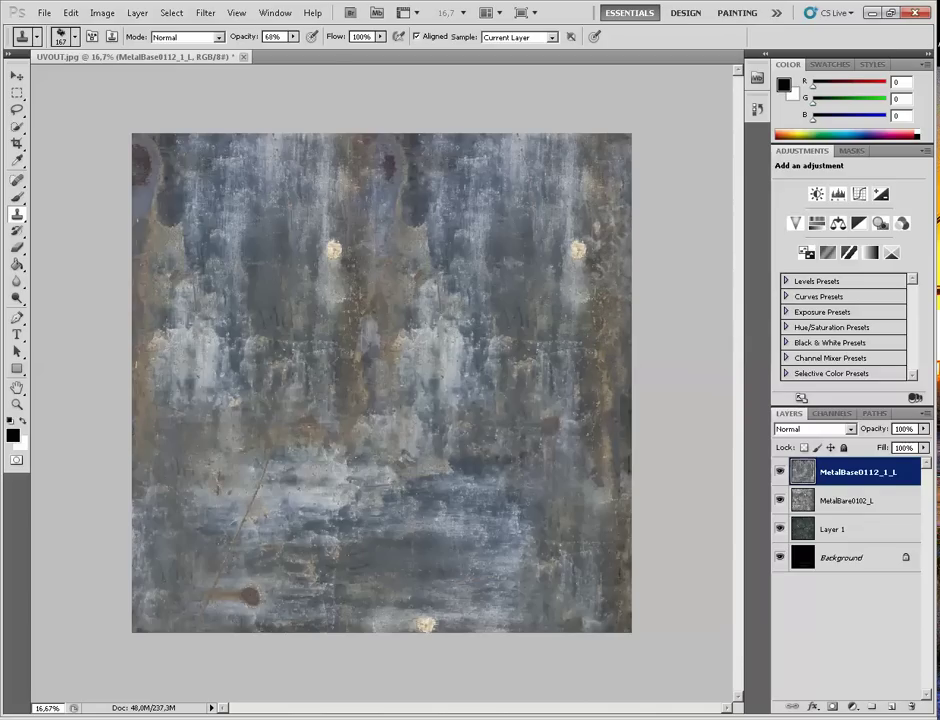
{"action": "mouse_move", "coordinate": [617, 352]}
{"action": "left_mouse_down"}
{"action": "mouse_move", "coordinate": [614, 470]}
{"action": "mouse_move", "coordinate": [608, 318]}
{"action": "left_mouse_up"}
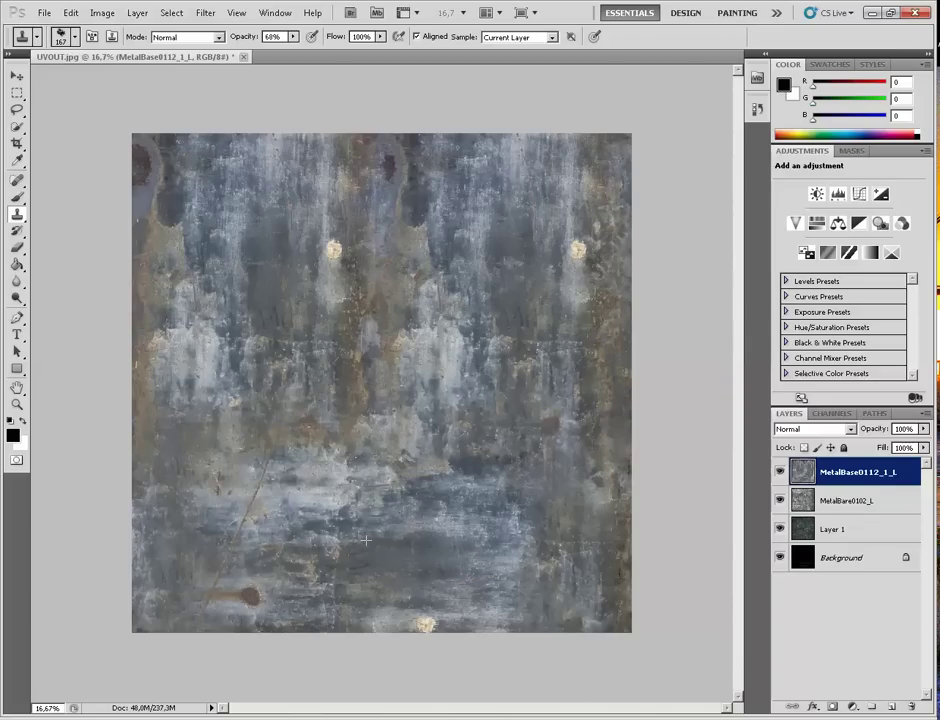
{"action": "left_click_drag", "start_coordinate": [618, 482], "coordinate": [614, 522]}
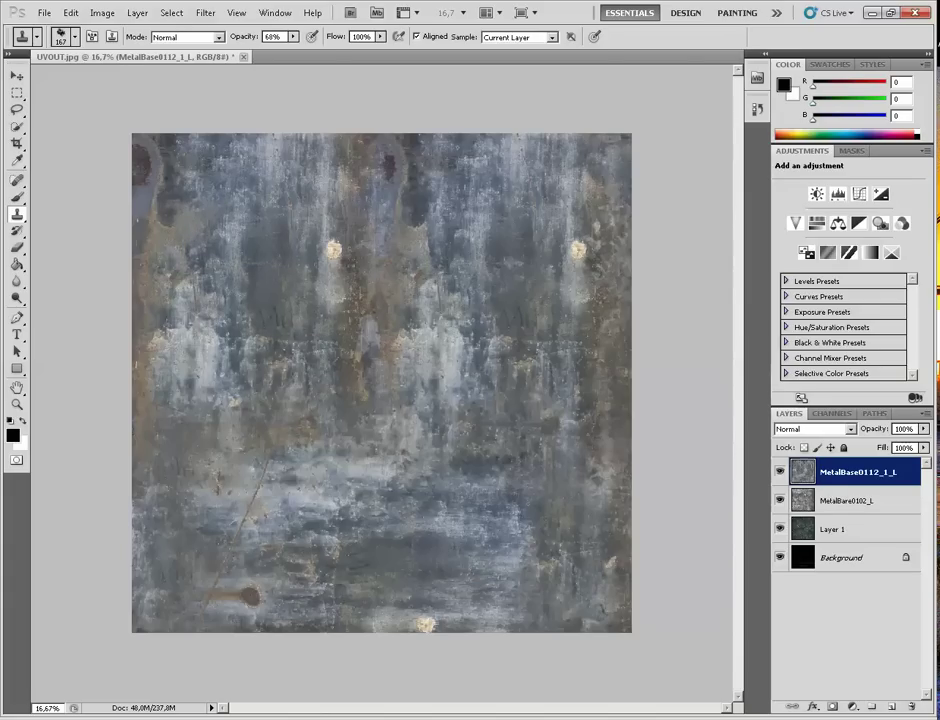
Step: Hide MetalBase0112_1_L and MetalBare0102_L to view the Layer 1 texture beneath, and show both layers again
{"action": "left_click", "coordinate": [780, 471]}
{"action": "left_click", "coordinate": [780, 500]}
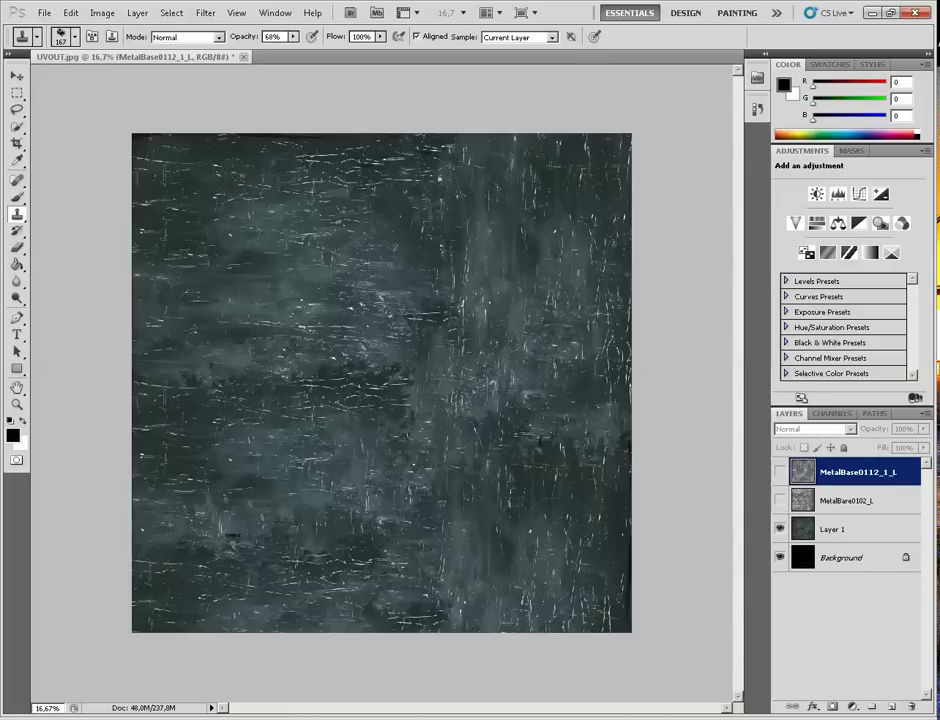
{"action": "left_click", "coordinate": [780, 500]}
{"action": "left_click", "coordinate": [780, 471]}
Step: Duplicate the Background layer and move the copy to the top of the layer stack
{"action": "left_click", "coordinate": [840, 557]}
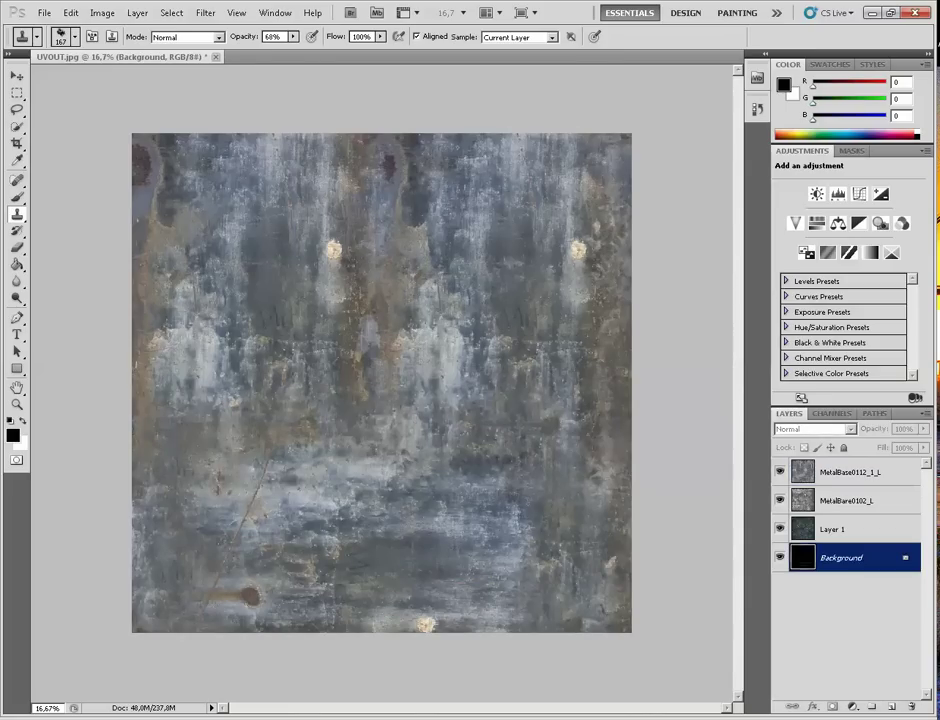
{"action": "right_click", "coordinate": [795, 556]}
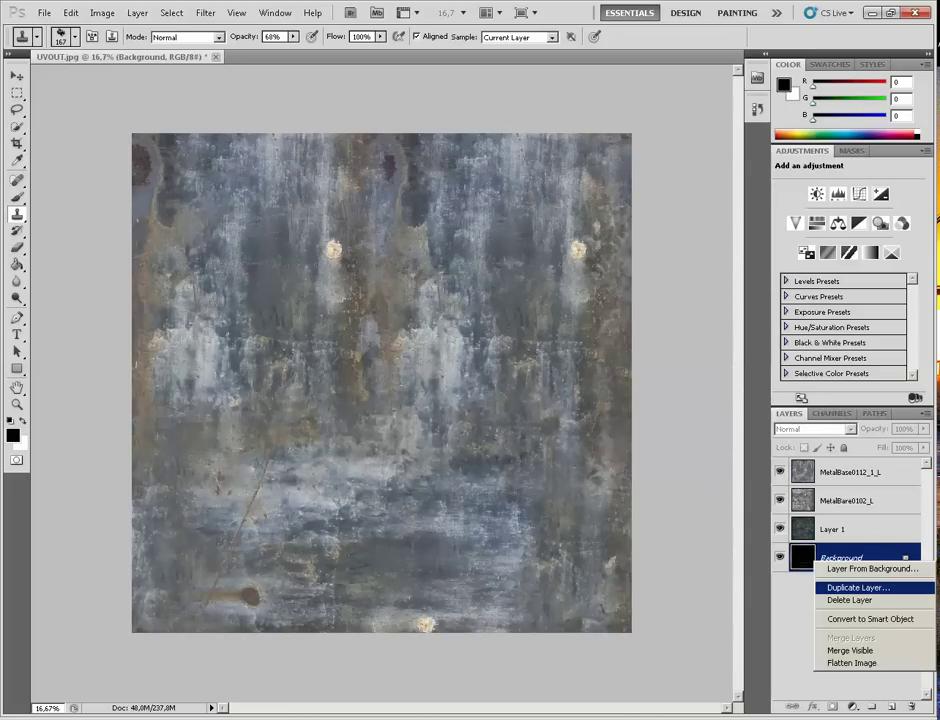
{"action": "left_click", "coordinate": [839, 592]}
{"action": "key", "text": "Return"}
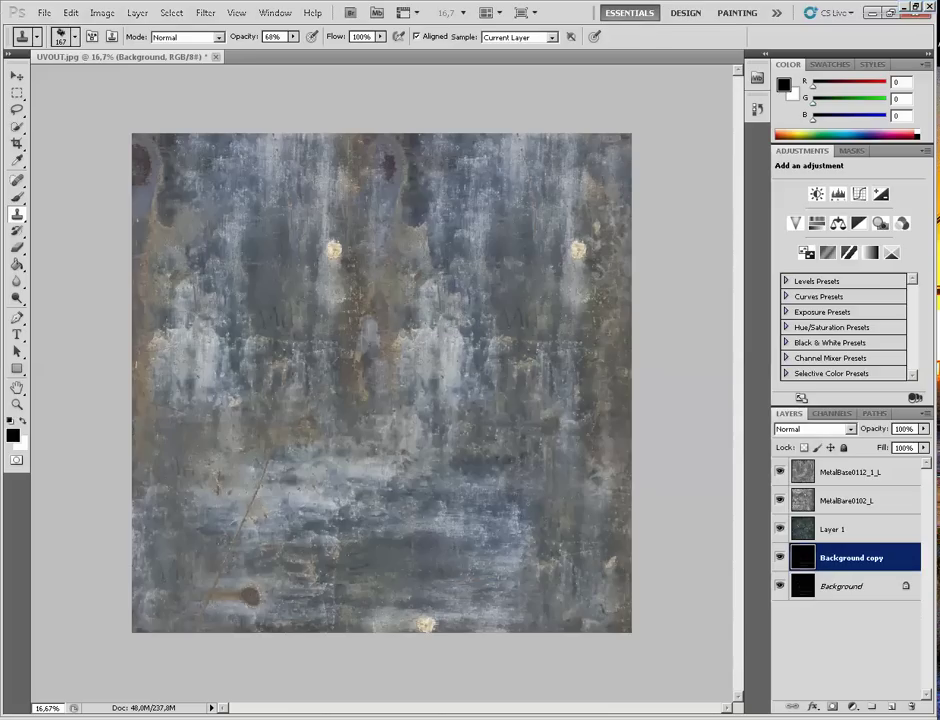
{"action": "left_click_drag", "start_coordinate": [830, 558], "coordinate": [830, 472]}
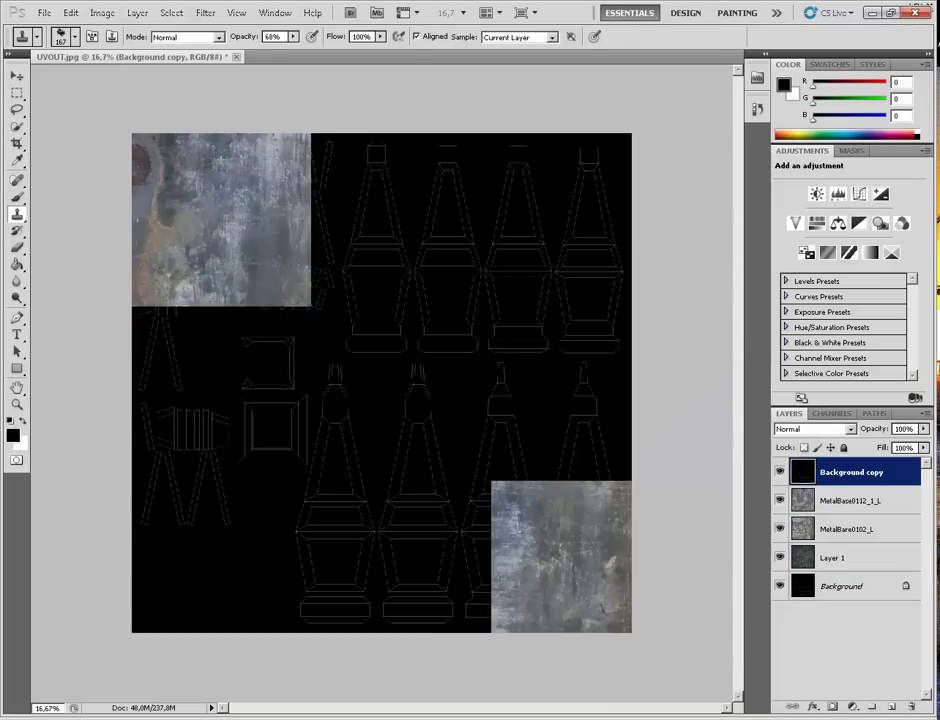
{"action": "left_click", "coordinate": [102, 13]}
{"action": "mouse_move", "coordinate": [120, 47]}
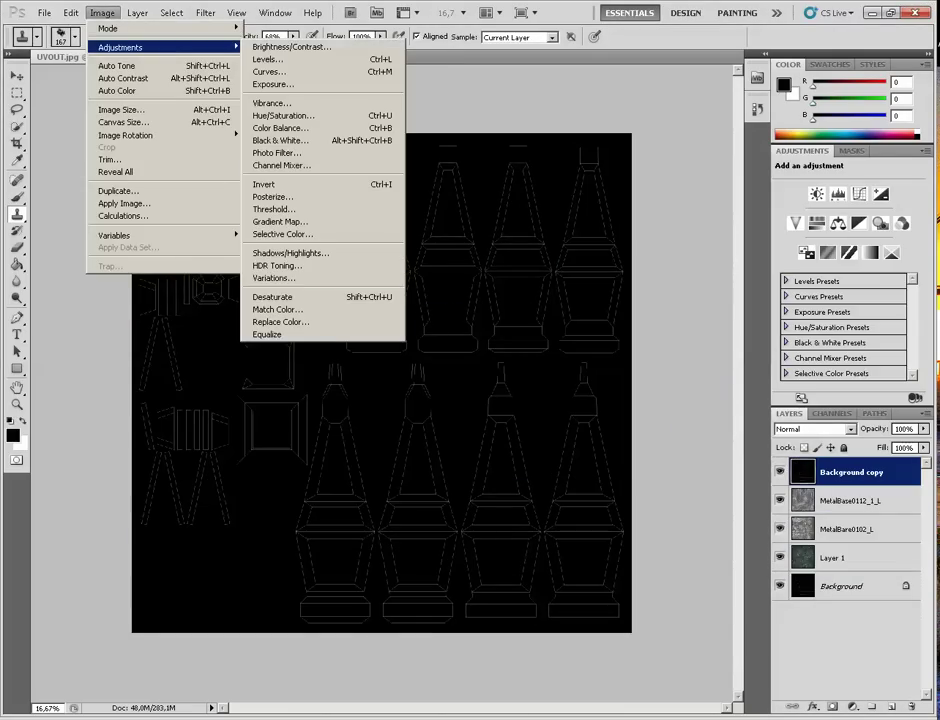
{"action": "left_click", "coordinate": [262, 197]}
{"action": "left_click", "coordinate": [576, 261]}
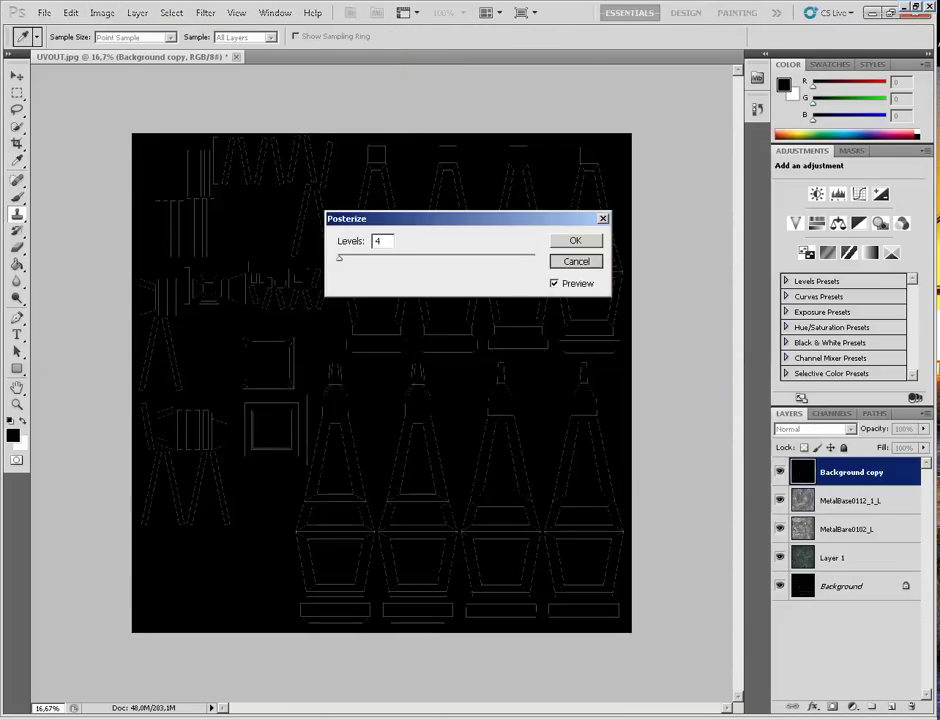
Step: Invert the Background copy layer's colours and set its blend mode to Linear Burn so the UV lines overlay the metal
{"action": "left_click", "coordinate": [102, 13]}
{"action": "mouse_move", "coordinate": [120, 47]}
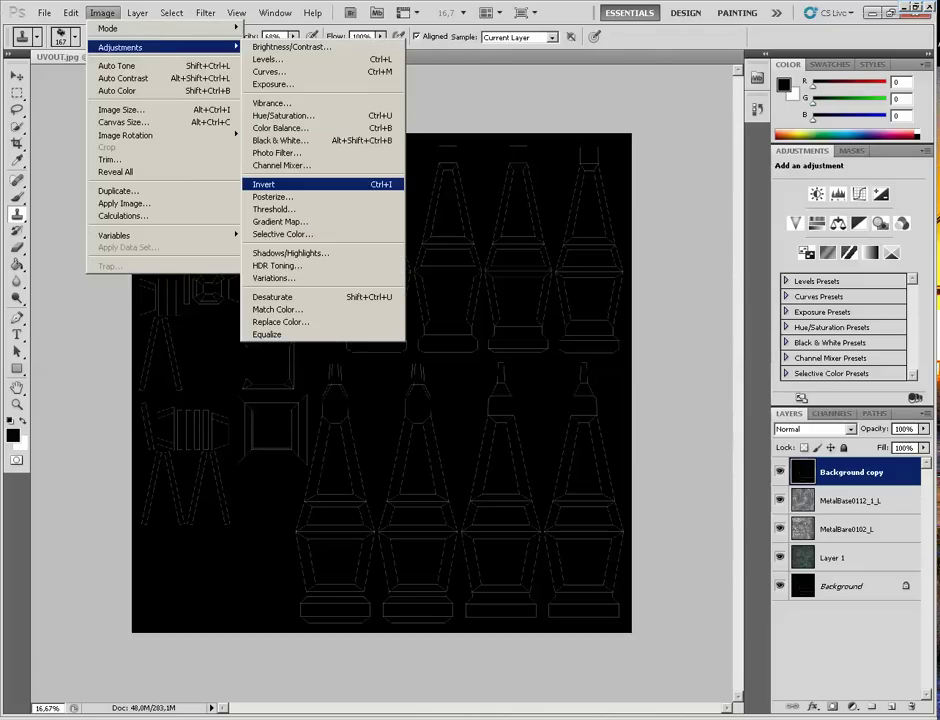
{"action": "left_click", "coordinate": [263, 184]}
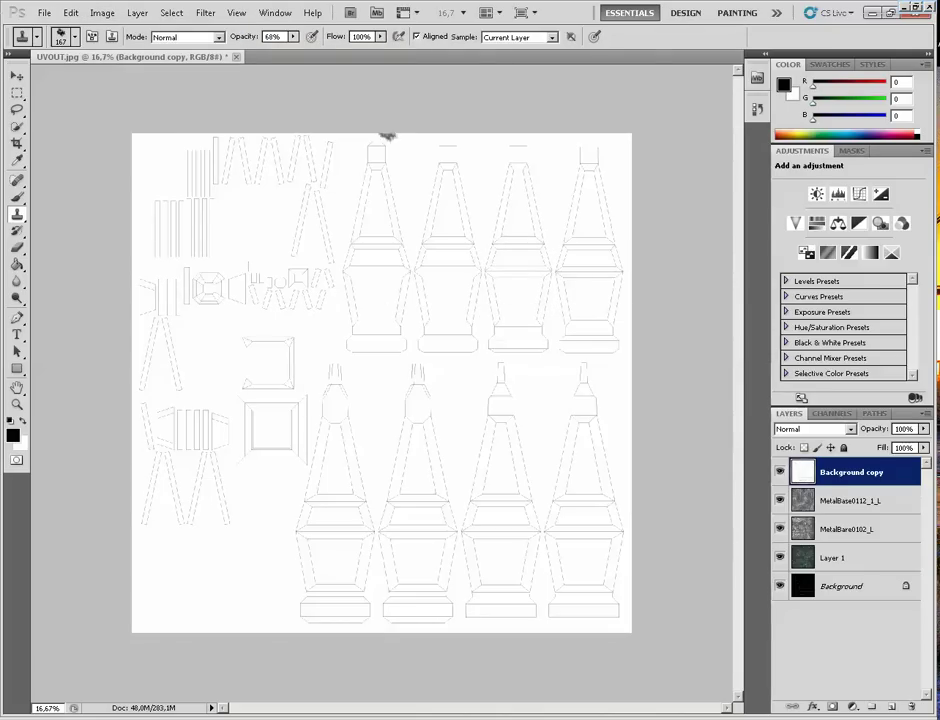
{"action": "left_click", "coordinate": [815, 429]}
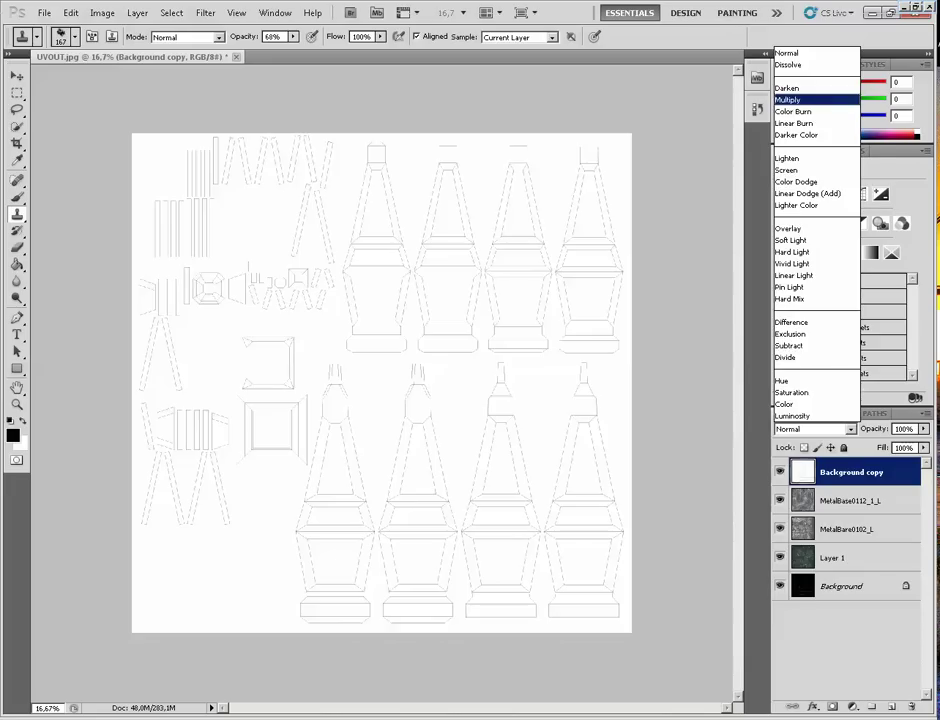
{"action": "left_click", "coordinate": [800, 99]}
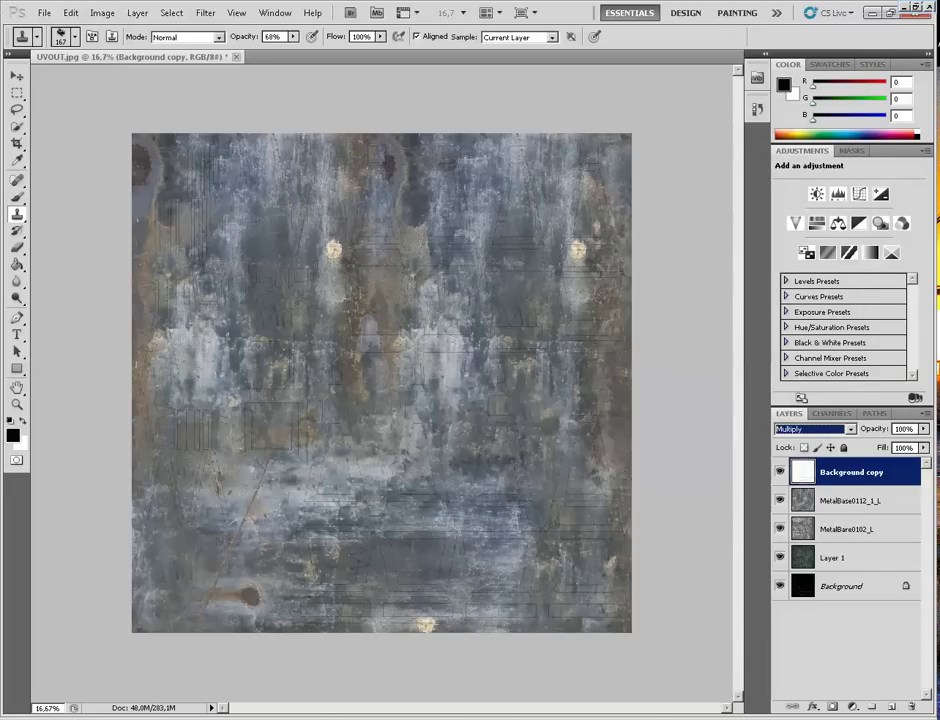
{"action": "key", "text": "Down"}
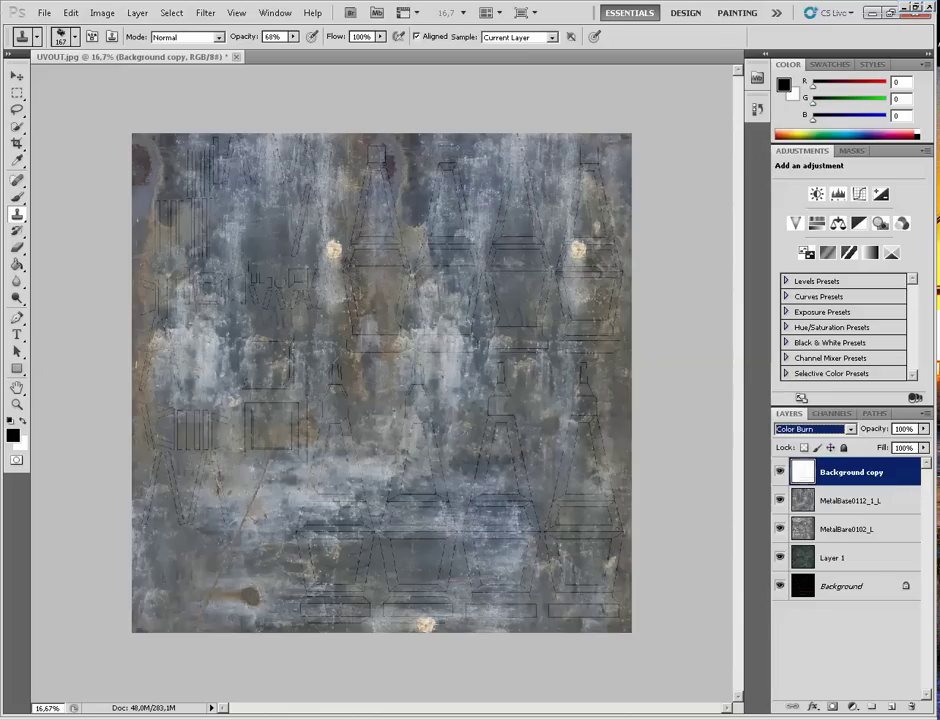
{"action": "key", "text": "Down"}
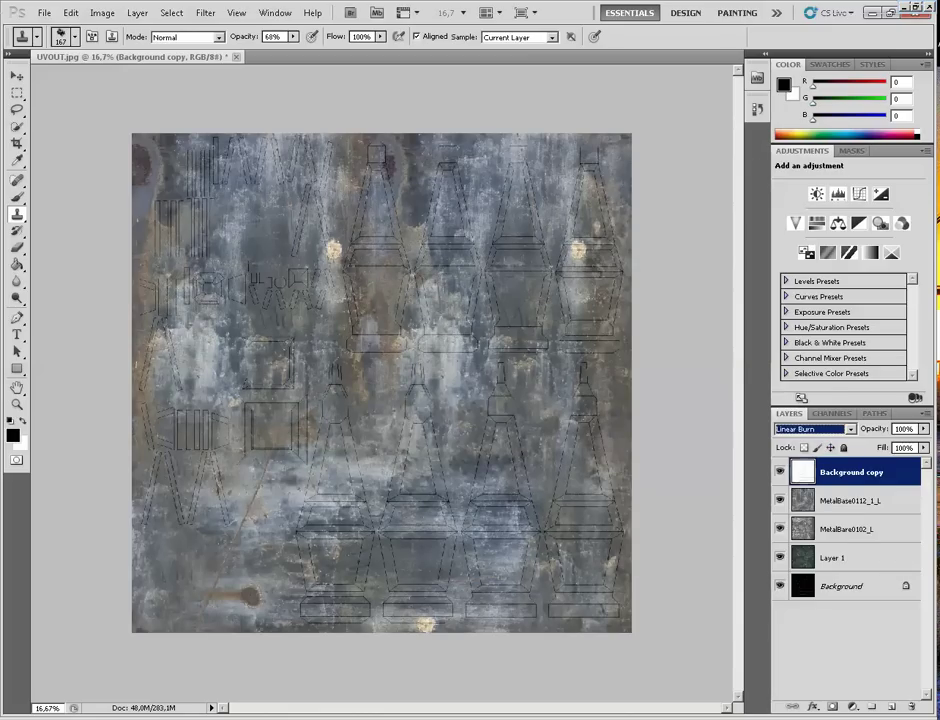
Step: Add a layer mask to MetalBare0102_L and another to MetalBase0112_1_L
{"action": "key", "text": "ctrl+minus"}
{"action": "key", "text": "ctrl+plus"}
{"action": "key", "text": "ctrl+plus"}
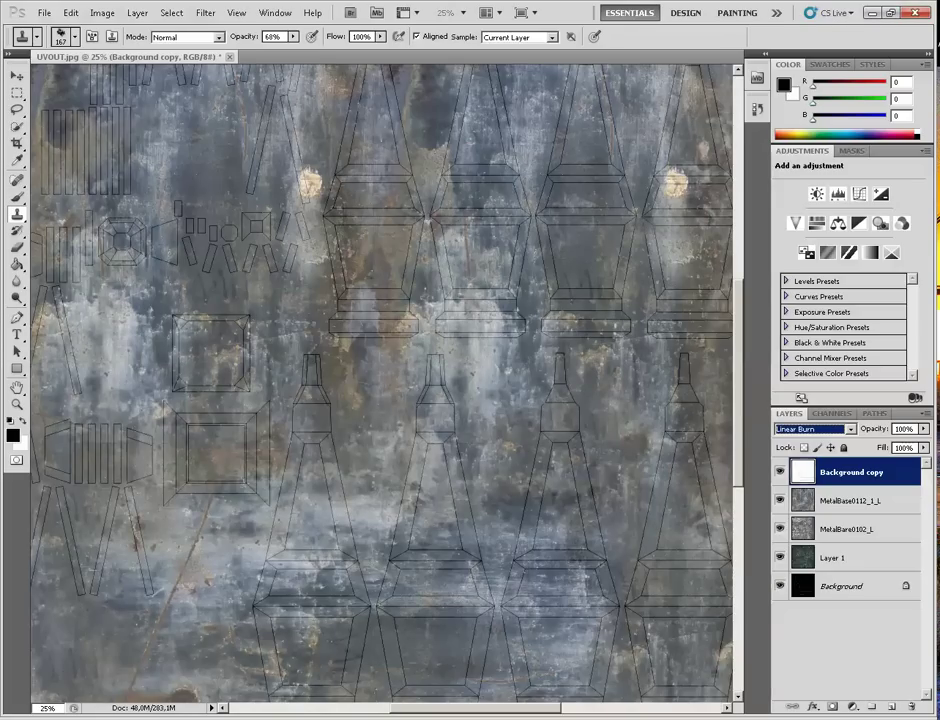
{"action": "left_click_drag", "start_coordinate": [375, 440], "coordinate": [405, 339]}
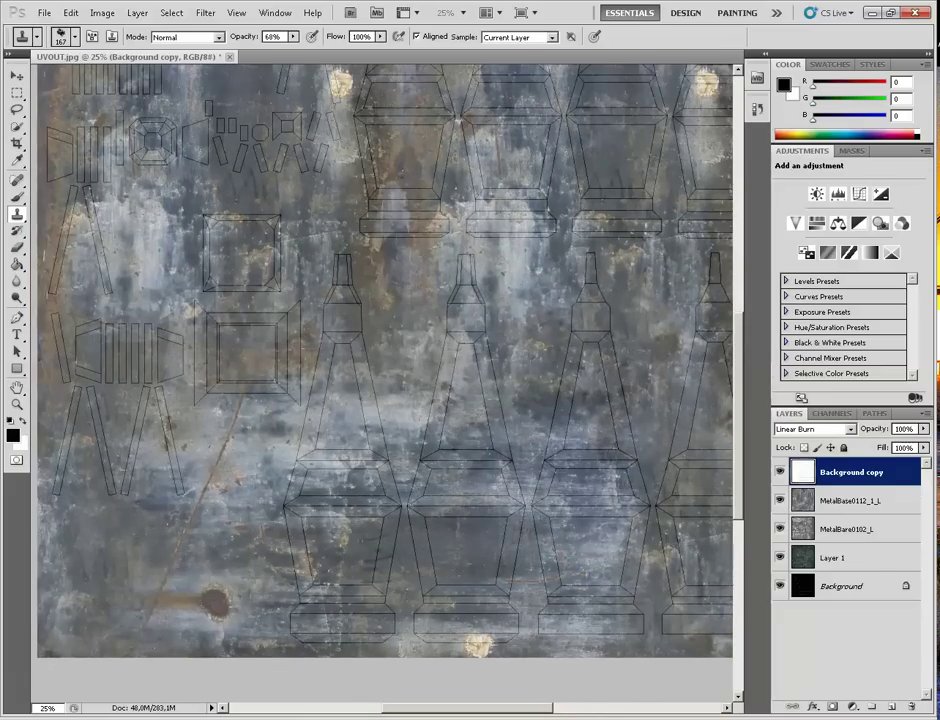
{"action": "key", "text": "alt+bracketleft"}
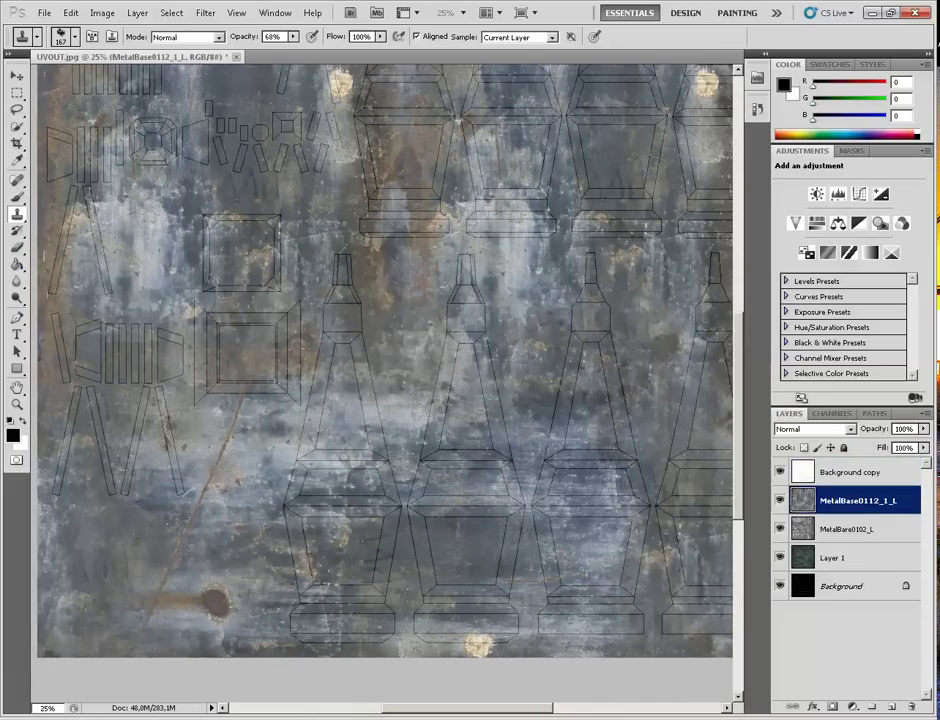
{"action": "left_click", "coordinate": [847, 529]}
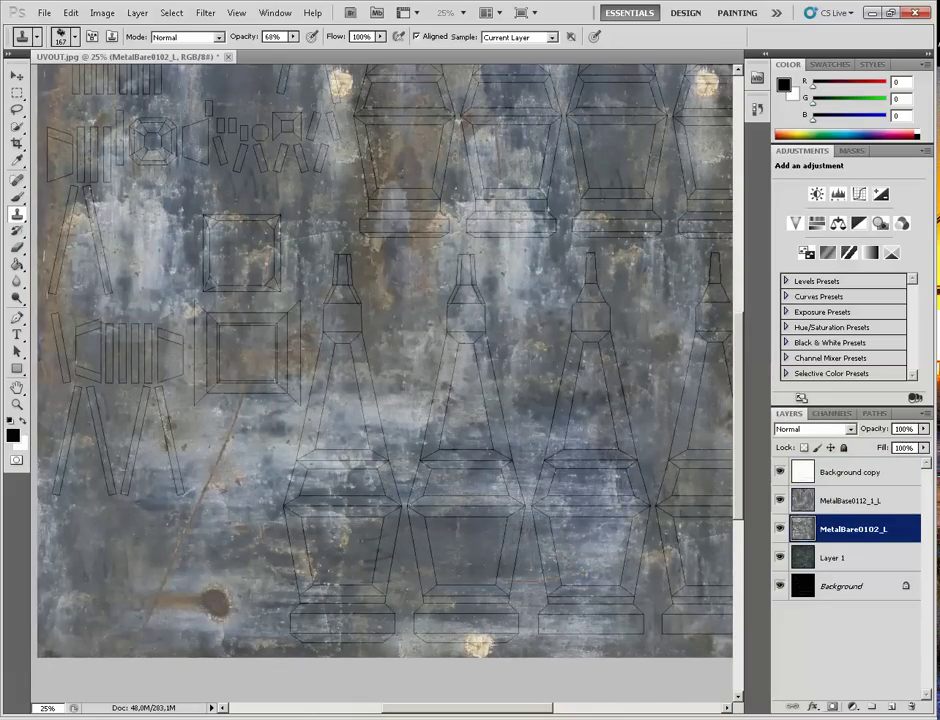
{"action": "left_click", "coordinate": [832, 706]}
{"action": "key", "text": "alt+bracketright"}
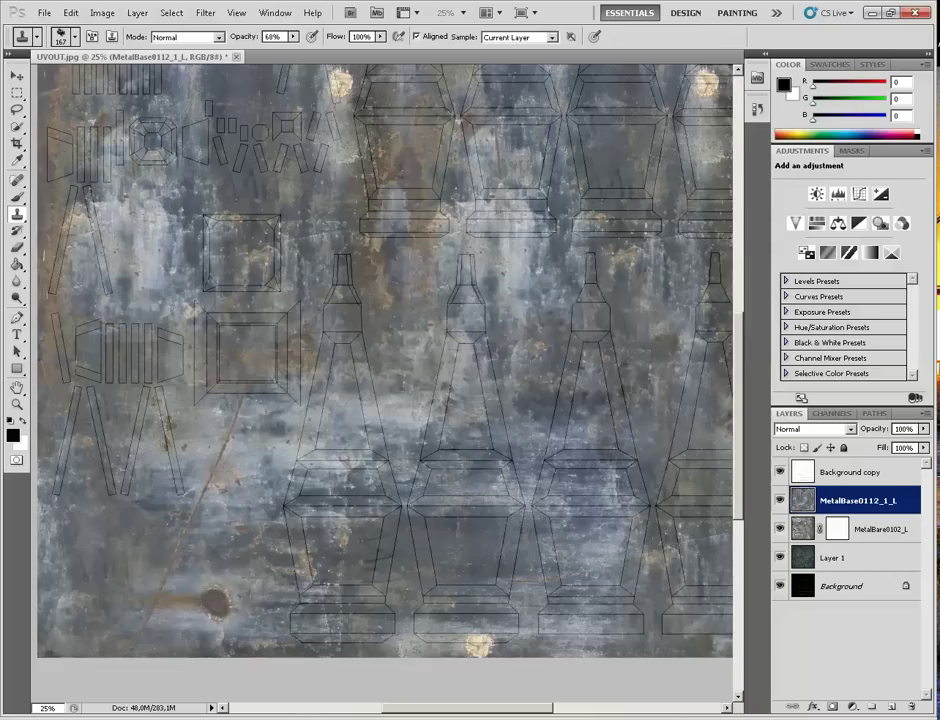
{"action": "left_click", "coordinate": [852, 640]}
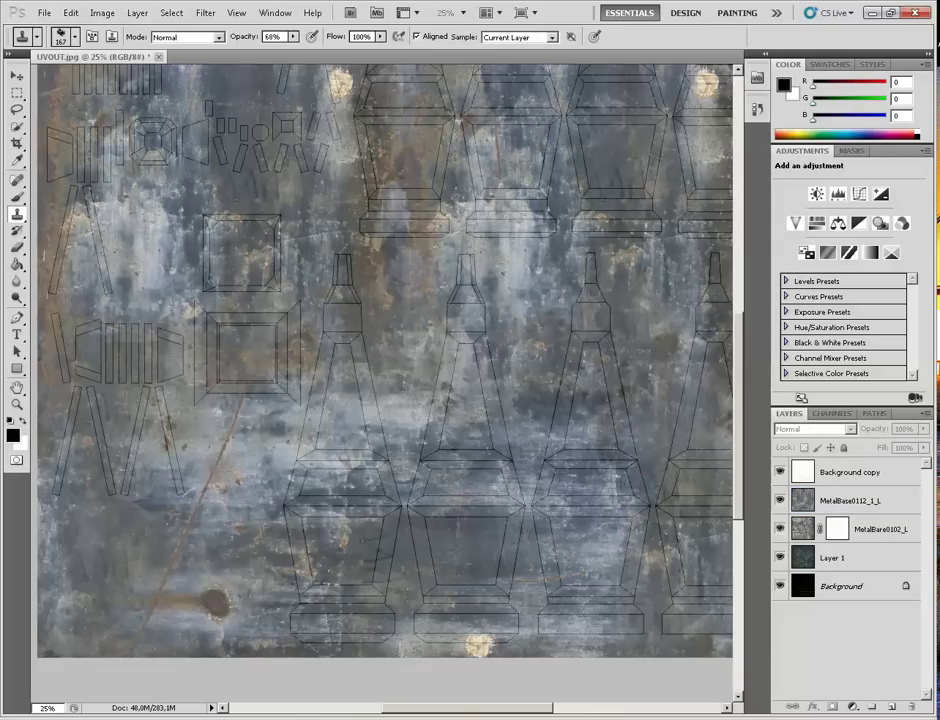
{"action": "left_click", "coordinate": [850, 501]}
{"action": "left_click", "coordinate": [832, 707]}
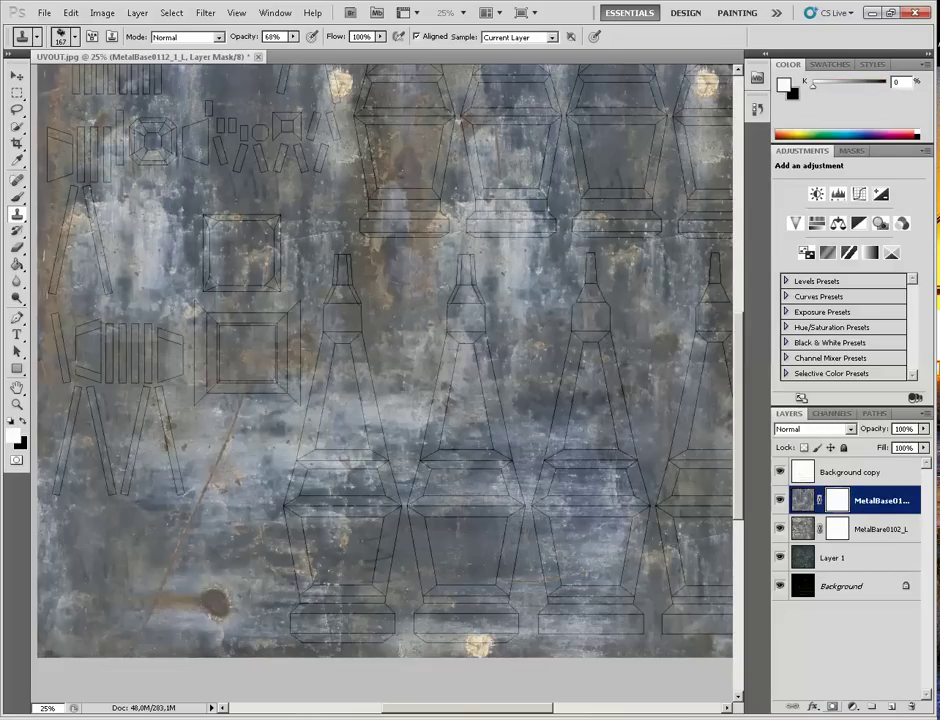
Step: Fill the layer masks of MetalBare0102_L and MetalBase0112_1_L with black using the Paint Bucket
{"action": "left_click", "coordinate": [839, 529]}
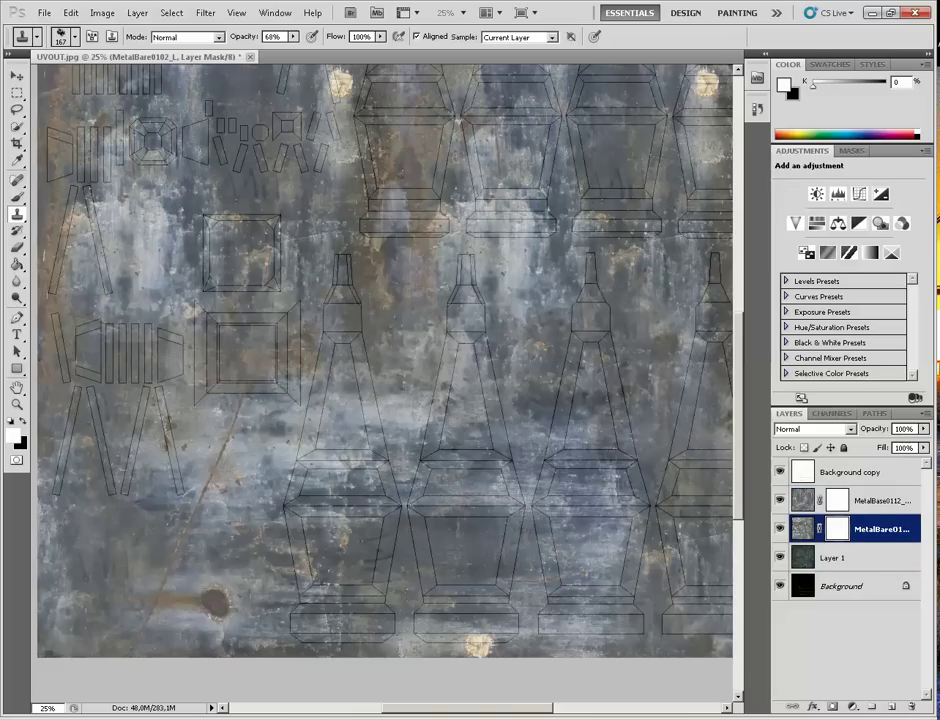
{"action": "key", "text": "g"}
{"action": "key", "text": "x"}
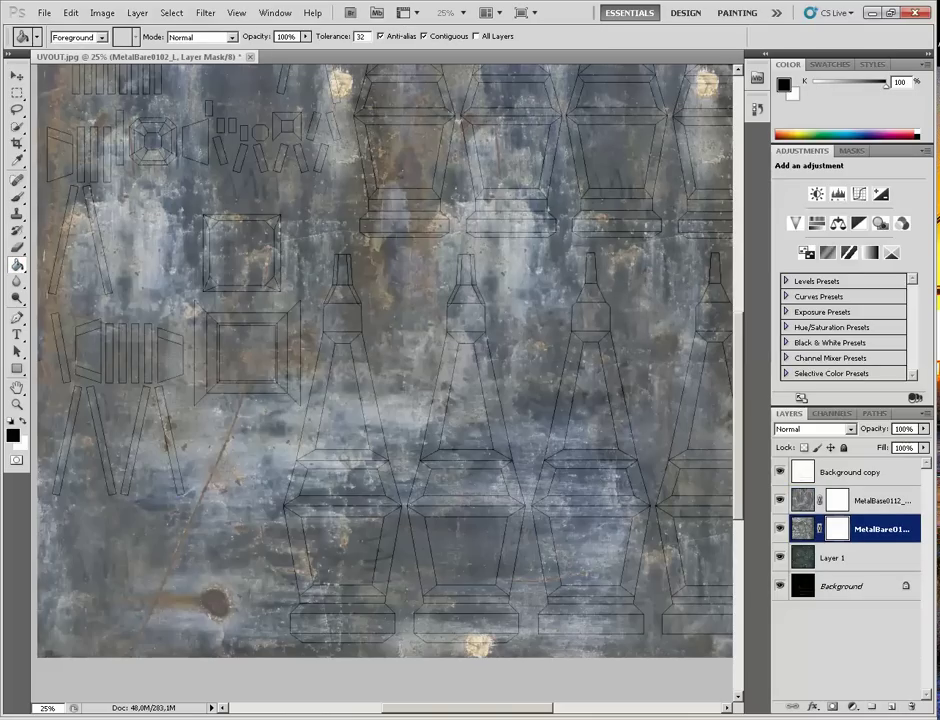
{"action": "left_click", "coordinate": [640, 490]}
{"action": "left_click", "coordinate": [838, 501]}
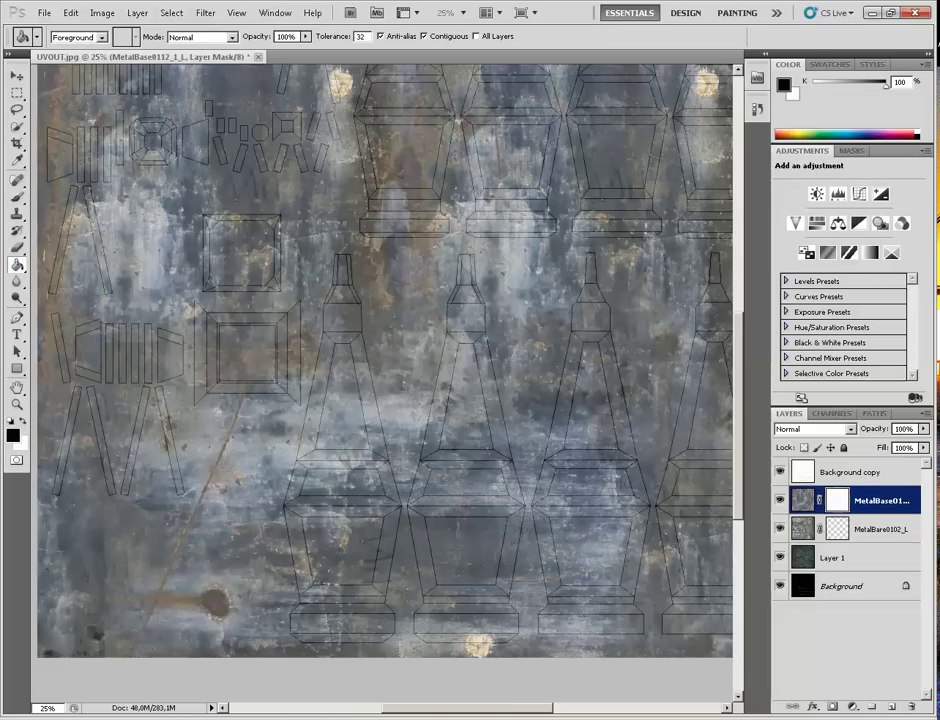
{"action": "left_click", "coordinate": [614, 368]}
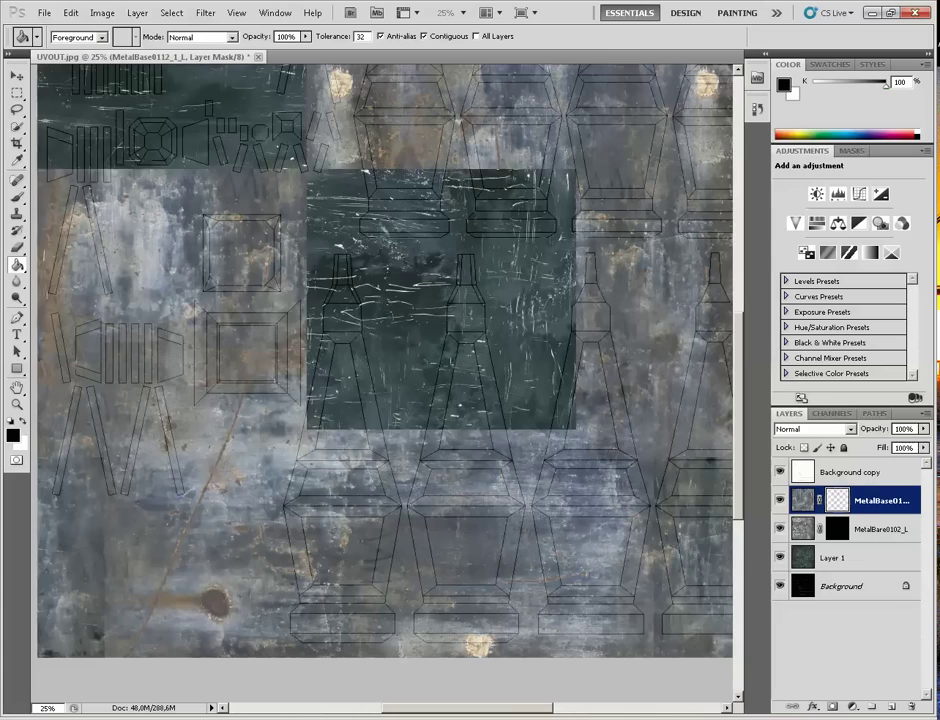
Step: Select the MetalBare0102_L layer and set the Brush tool to a 40 px textured tip
{"action": "left_click_drag", "start_coordinate": [548, 440], "coordinate": [486, 471]}
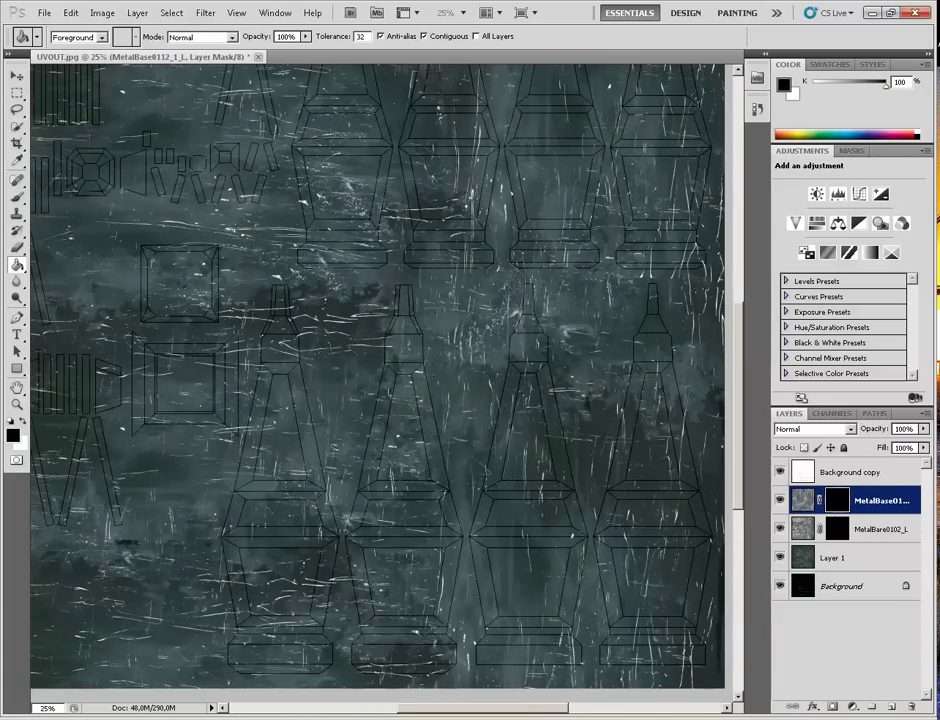
{"action": "left_click_drag", "start_coordinate": [456, 388], "coordinate": [526, 304]}
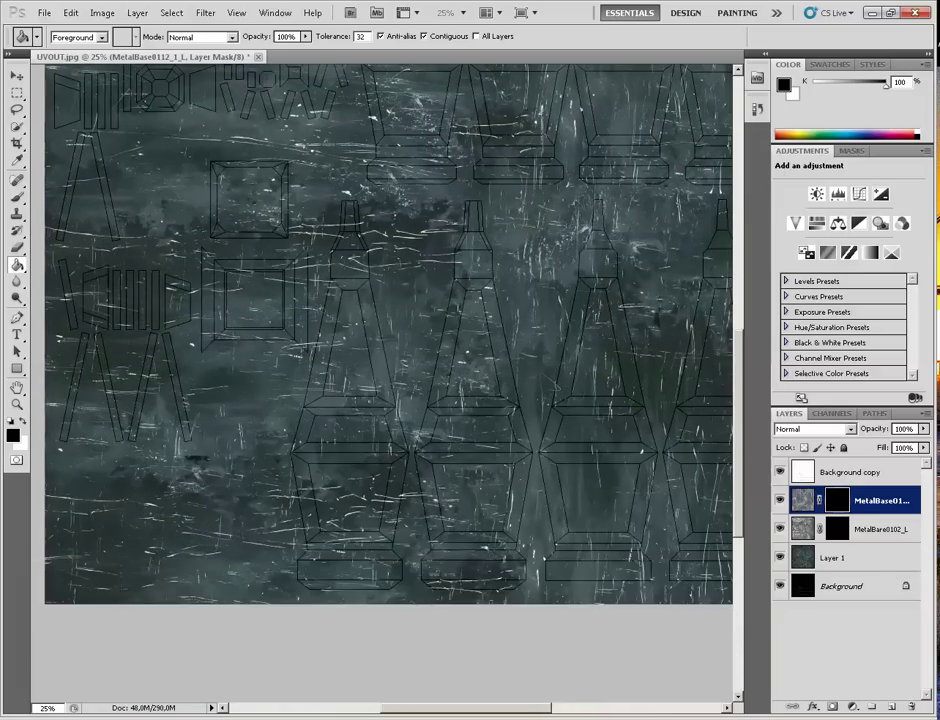
{"action": "key", "text": "alt+bracketleft"}
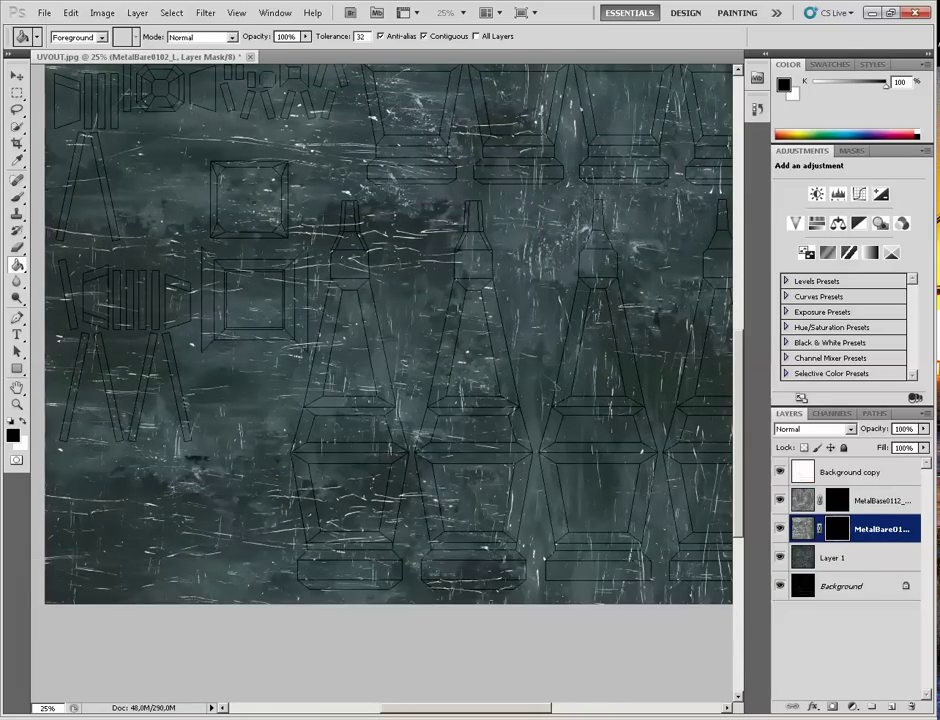
{"action": "key", "text": "b"}
{"action": "right_click", "coordinate": [440, 437]}
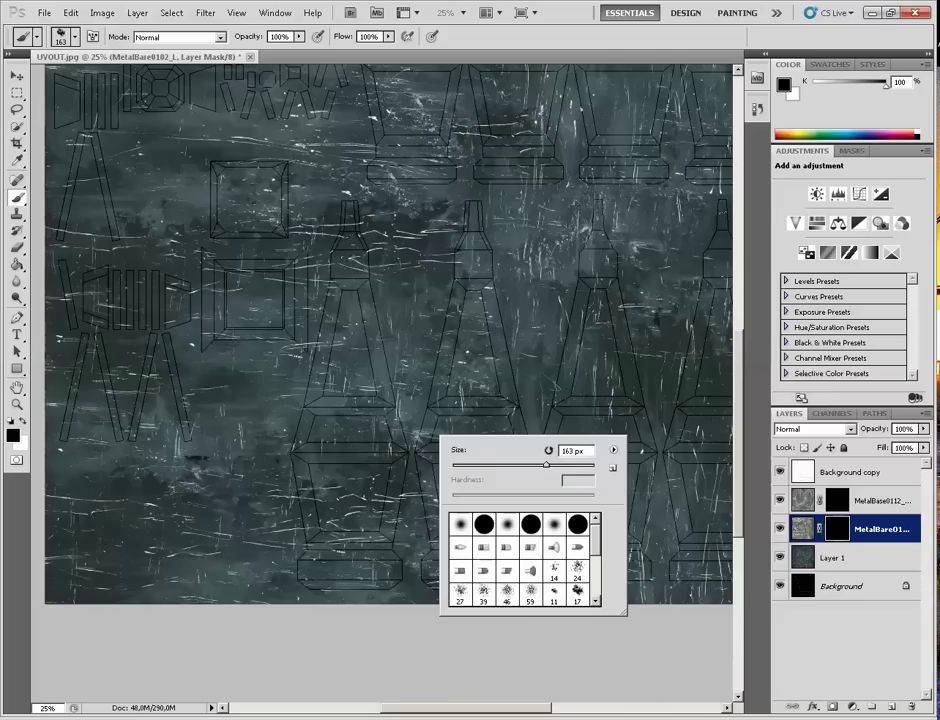
{"action": "left_click_drag", "start_coordinate": [546, 465], "coordinate": [480, 465]}
{"action": "key", "text": "Return"}
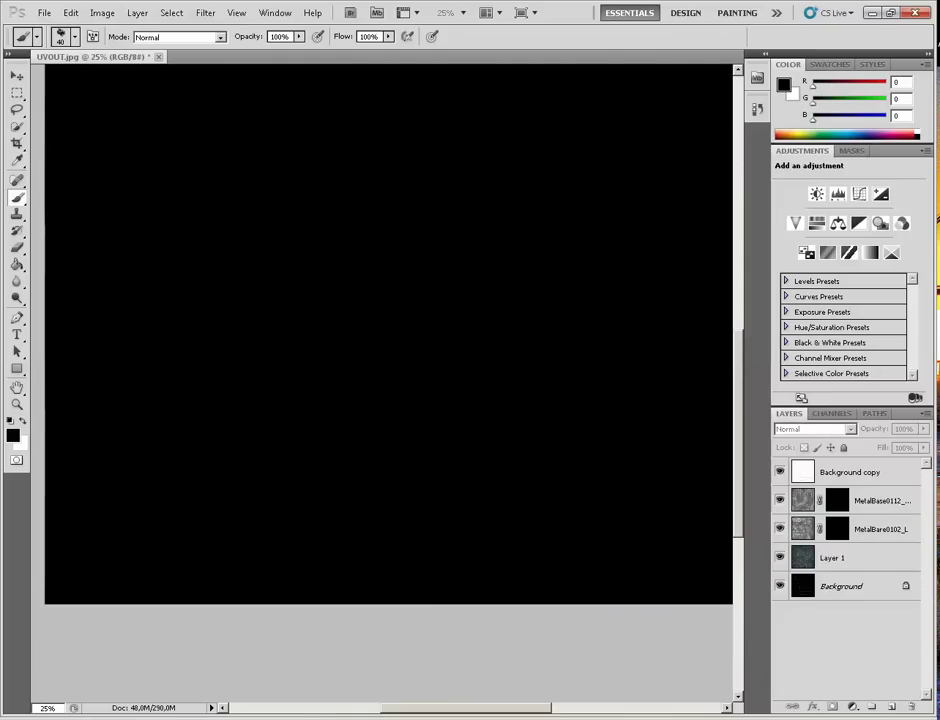
Step: Target the MetalBare0102_L layer mask, make white the foreground colour and paint a short stroke on the lower row's first tall UV shell
{"action": "left_click", "coordinate": [780, 558]}
{"action": "left_click", "coordinate": [880, 529]}
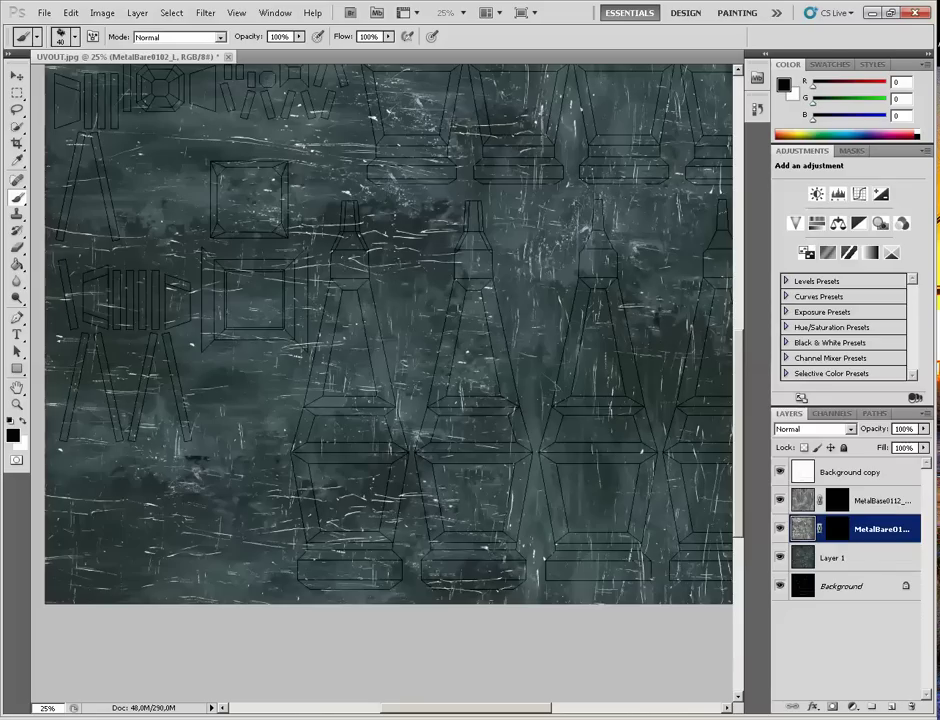
{"action": "left_click", "coordinate": [837, 529]}
{"action": "key", "text": "x"}
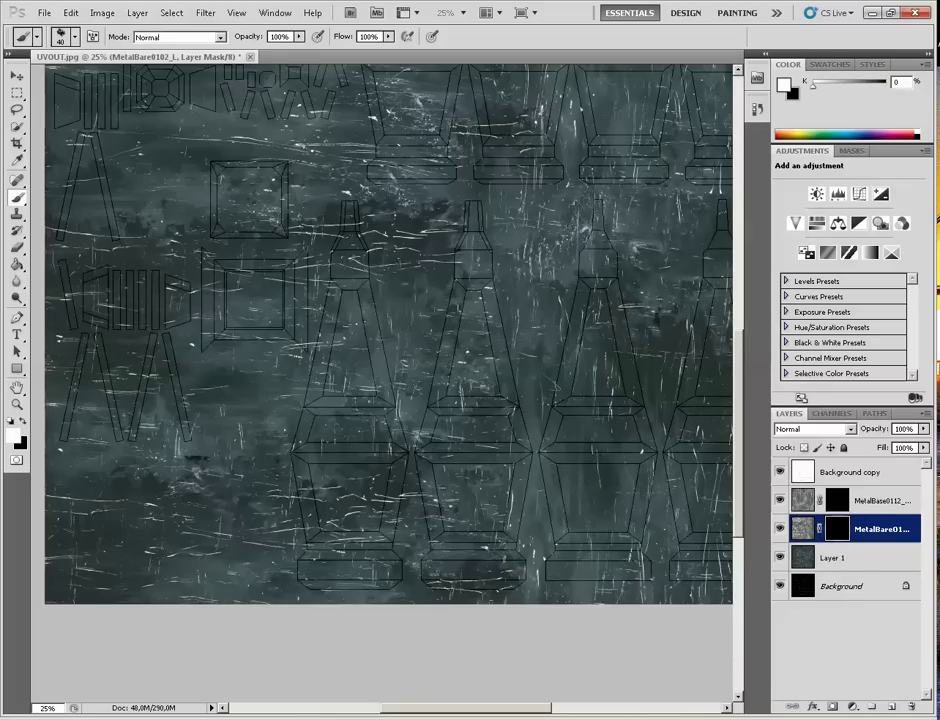
{"action": "left_click_drag", "start_coordinate": [331, 355], "coordinate": [327, 382]}
Step: Increase the brush's scatter and set its tip spacing to 13%
{"action": "right_click", "coordinate": [337, 332]}
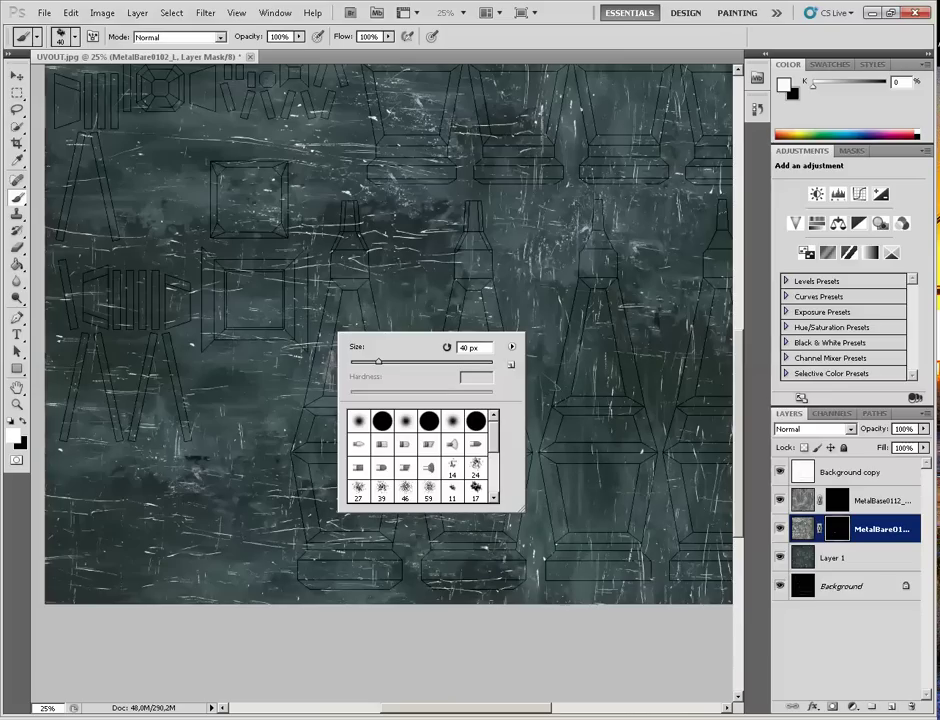
{"action": "left_click", "coordinate": [275, 13]}
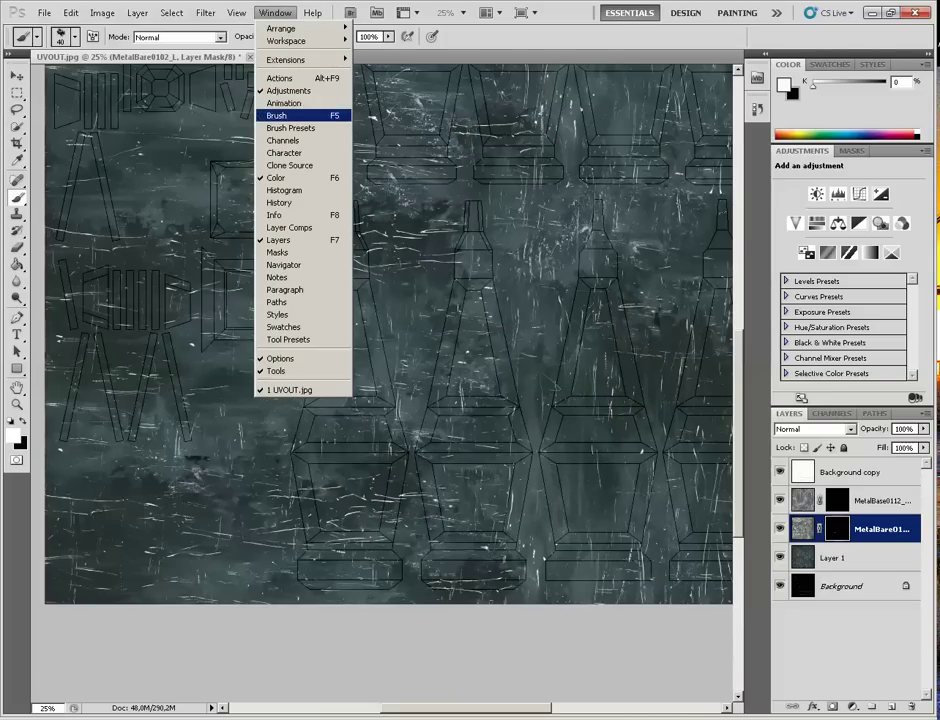
{"action": "left_click", "coordinate": [294, 109]}
{"action": "left_click", "coordinate": [684, 124]}
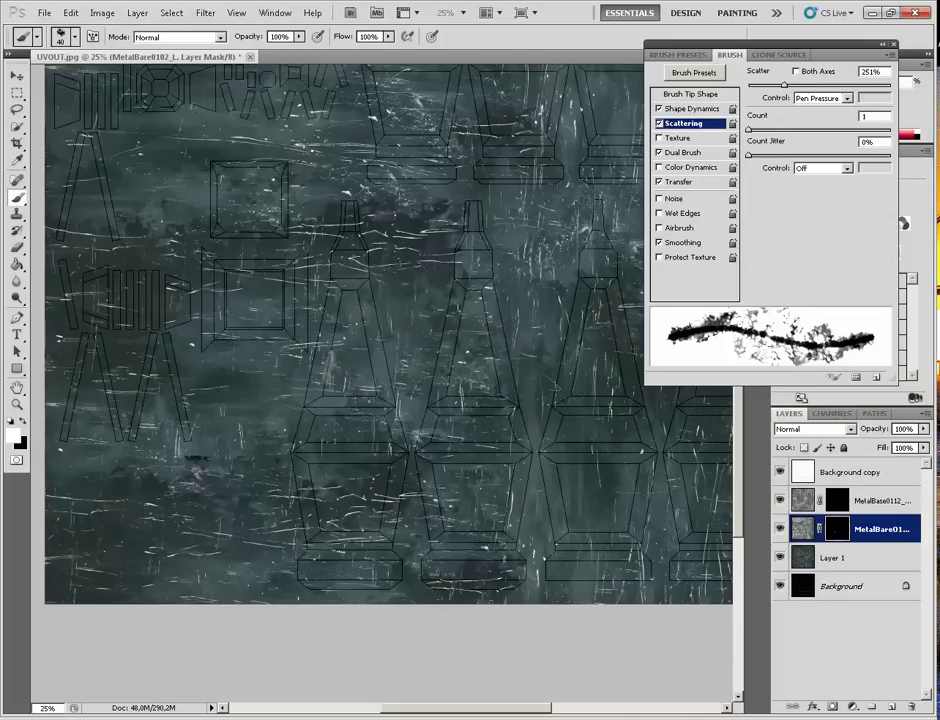
{"action": "left_click_drag", "start_coordinate": [784, 86], "coordinate": [801, 86]}
{"action": "left_click", "coordinate": [692, 109]}
{"action": "left_click", "coordinate": [692, 94]}
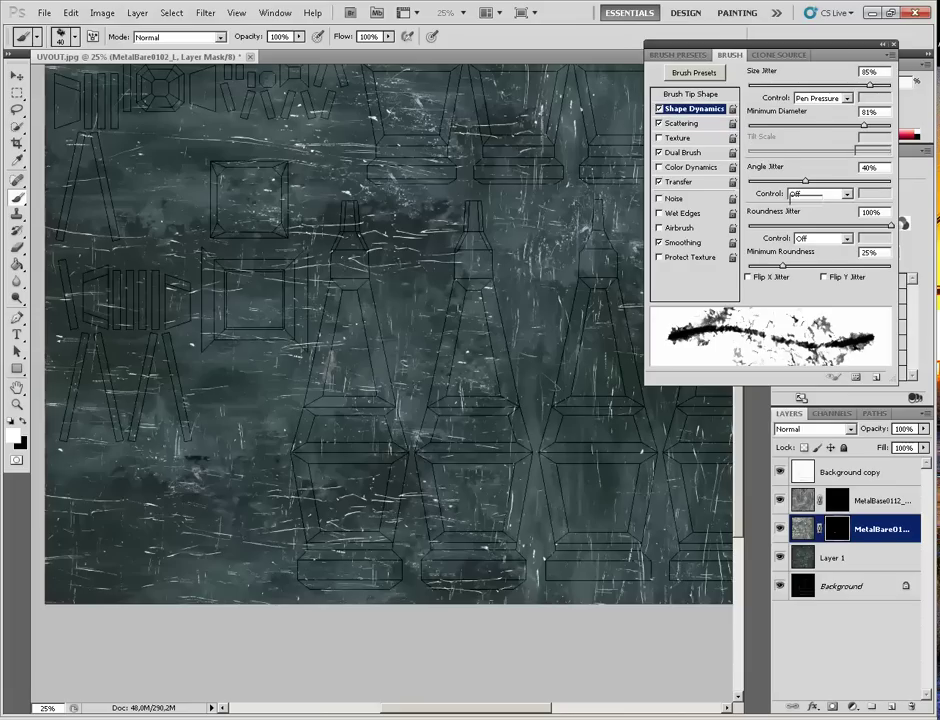
{"action": "left_click_drag", "start_coordinate": [752, 275], "coordinate": [757, 275]}
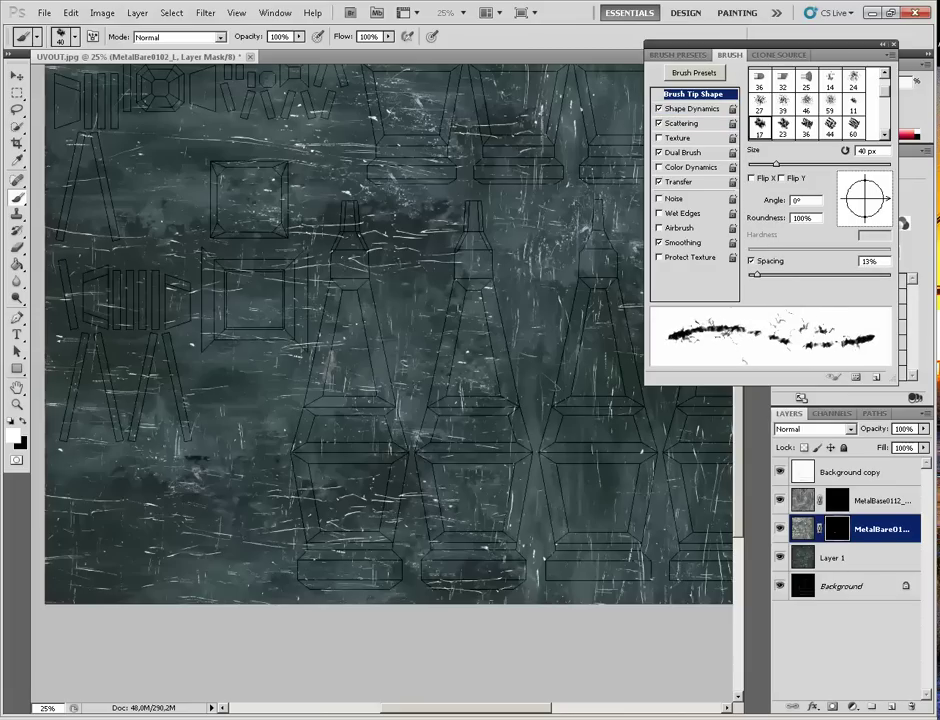
{"action": "left_click", "coordinate": [692, 109]}
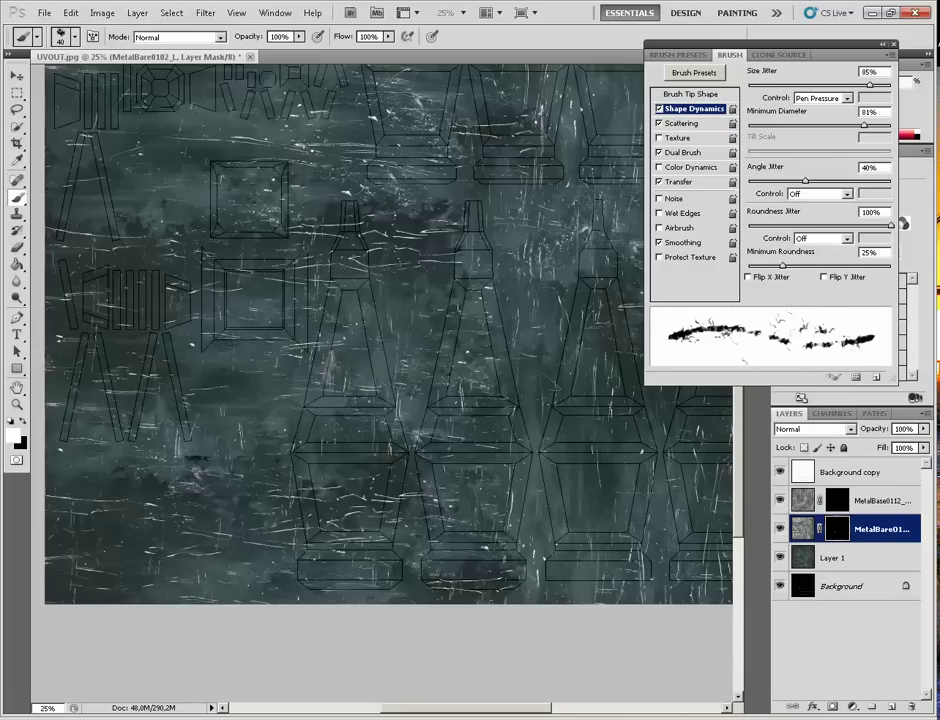
Step: Paint white wear on the MetalBare0102_L mask around the first tall shell's lower panel, outer base edges and right side
{"action": "left_click_drag", "start_coordinate": [310, 467], "coordinate": [317, 490]}
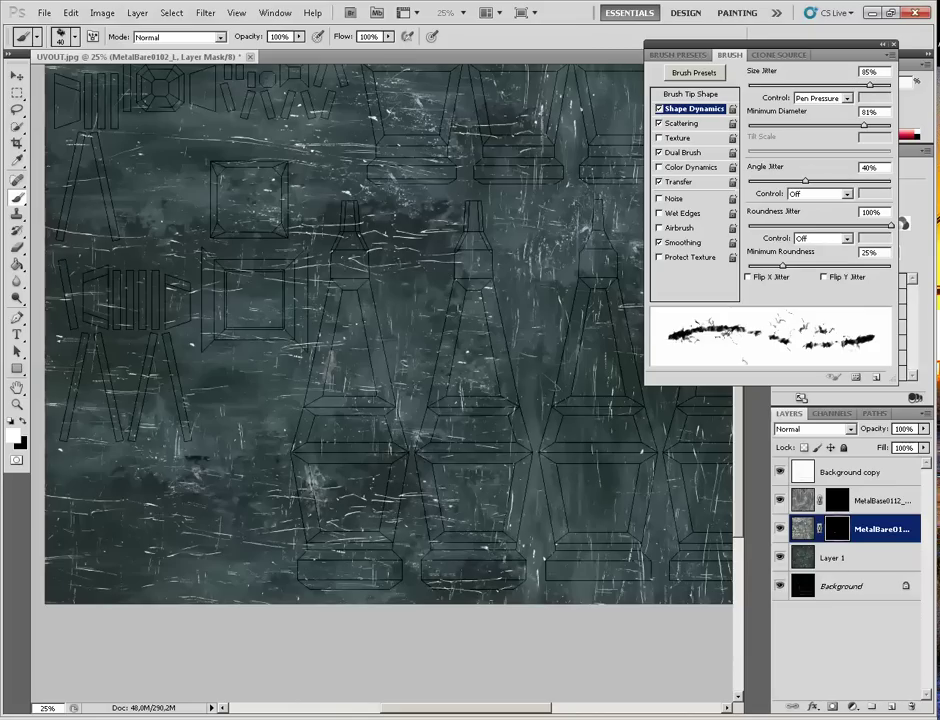
{"action": "mouse_move", "coordinate": [310, 462]}
{"action": "left_mouse_down"}
{"action": "mouse_move", "coordinate": [391, 469]}
{"action": "mouse_move", "coordinate": [378, 496]}
{"action": "left_mouse_up"}
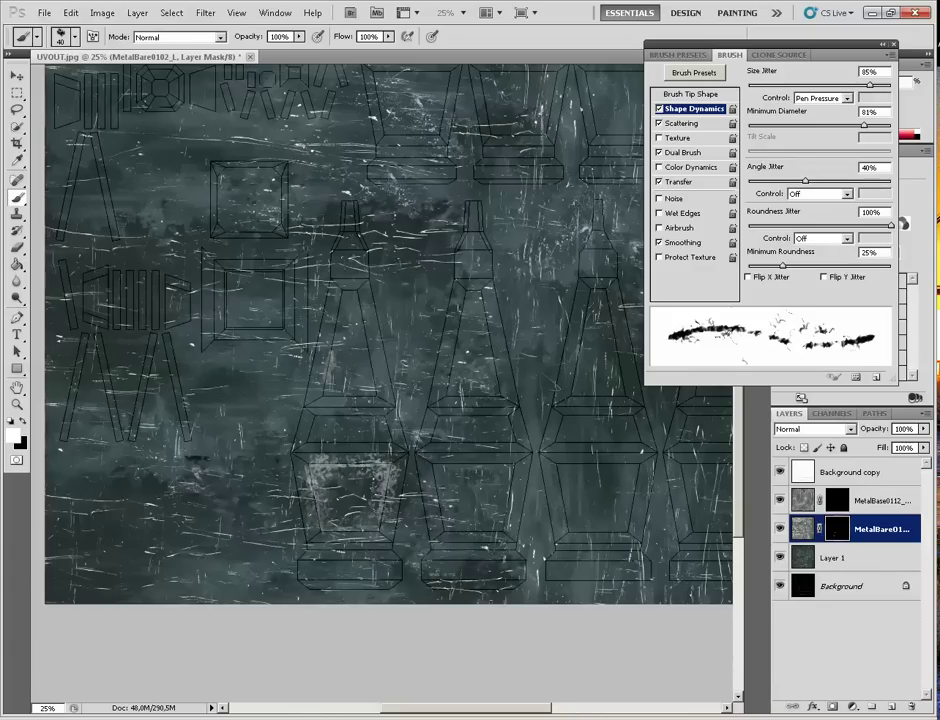
{"action": "mouse_move", "coordinate": [291, 455]}
{"action": "left_mouse_down"}
{"action": "mouse_move", "coordinate": [305, 540]}
{"action": "mouse_move", "coordinate": [290, 572]}
{"action": "mouse_move", "coordinate": [314, 587]}
{"action": "left_mouse_up"}
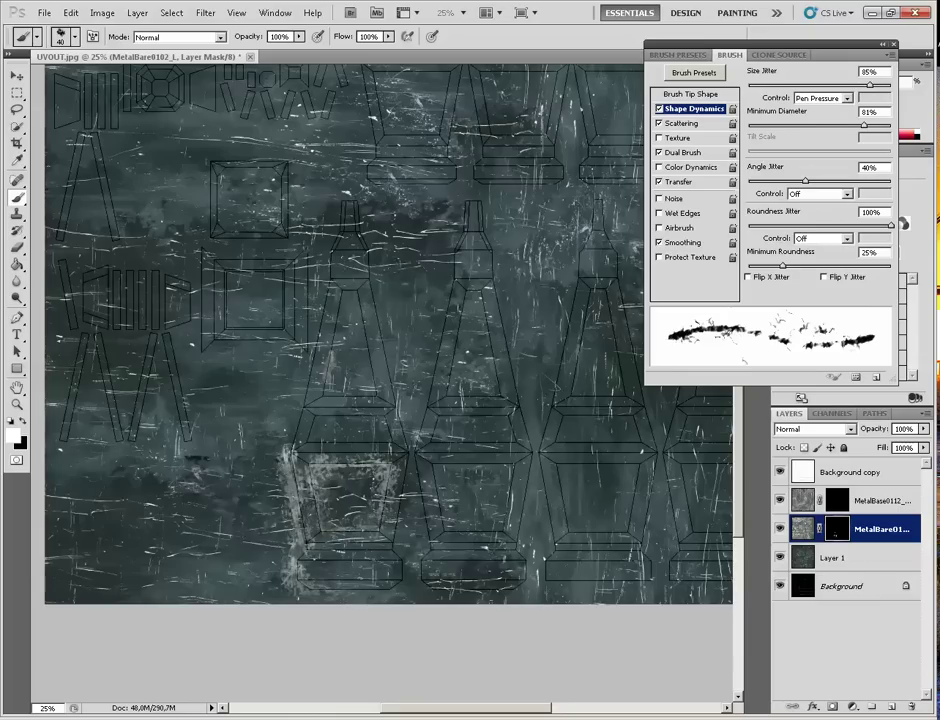
{"action": "mouse_move", "coordinate": [374, 586]}
{"action": "left_mouse_down"}
{"action": "mouse_move", "coordinate": [405, 572]}
{"action": "mouse_move", "coordinate": [404, 424]}
{"action": "mouse_move", "coordinate": [407, 432]}
{"action": "mouse_move", "coordinate": [376, 293]}
{"action": "mouse_move", "coordinate": [386, 325]}
{"action": "left_mouse_up"}
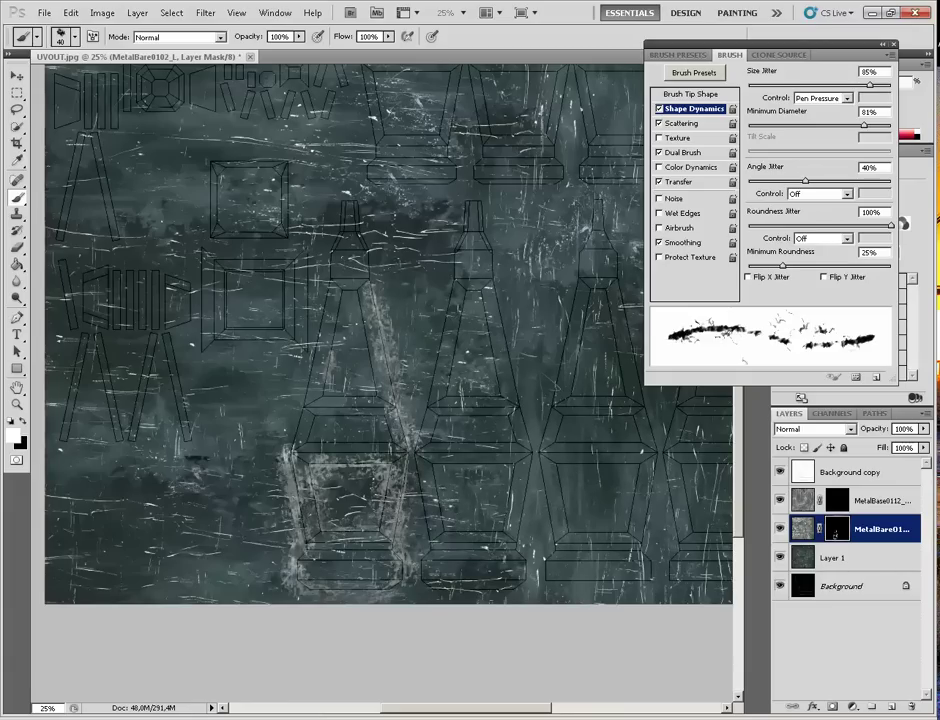
Step: Paint wear on the mask along the first tall shell's left edge and around its tapered and middle panels
{"action": "mouse_move", "coordinate": [315, 332]}
{"action": "left_mouse_down"}
{"action": "mouse_move", "coordinate": [320, 312]}
{"action": "mouse_move", "coordinate": [315, 347]}
{"action": "left_mouse_up"}
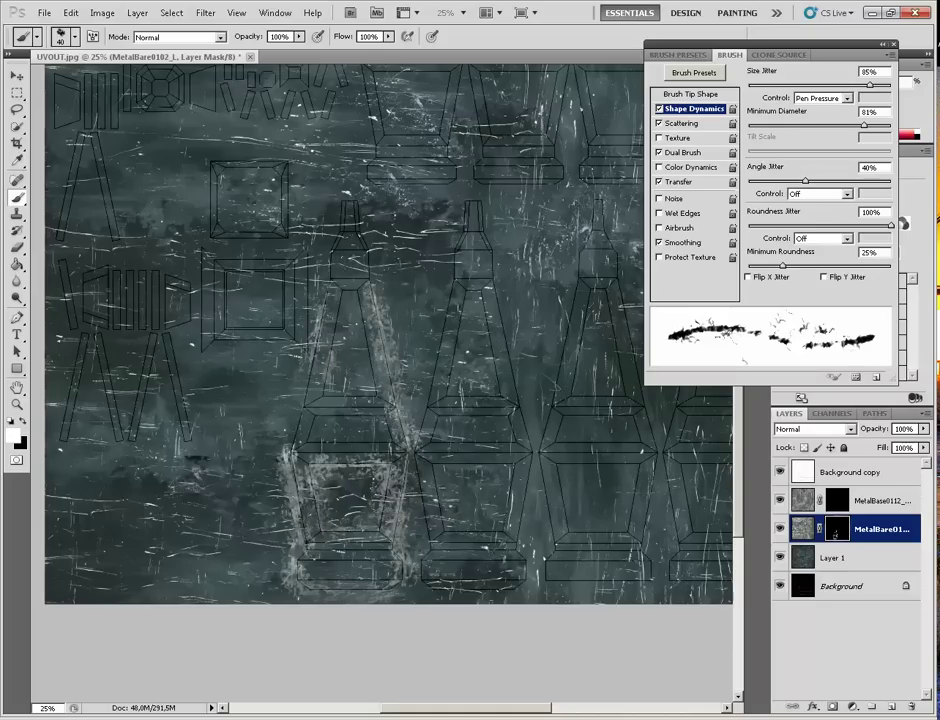
{"action": "left_click_drag", "start_coordinate": [293, 424], "coordinate": [281, 453]}
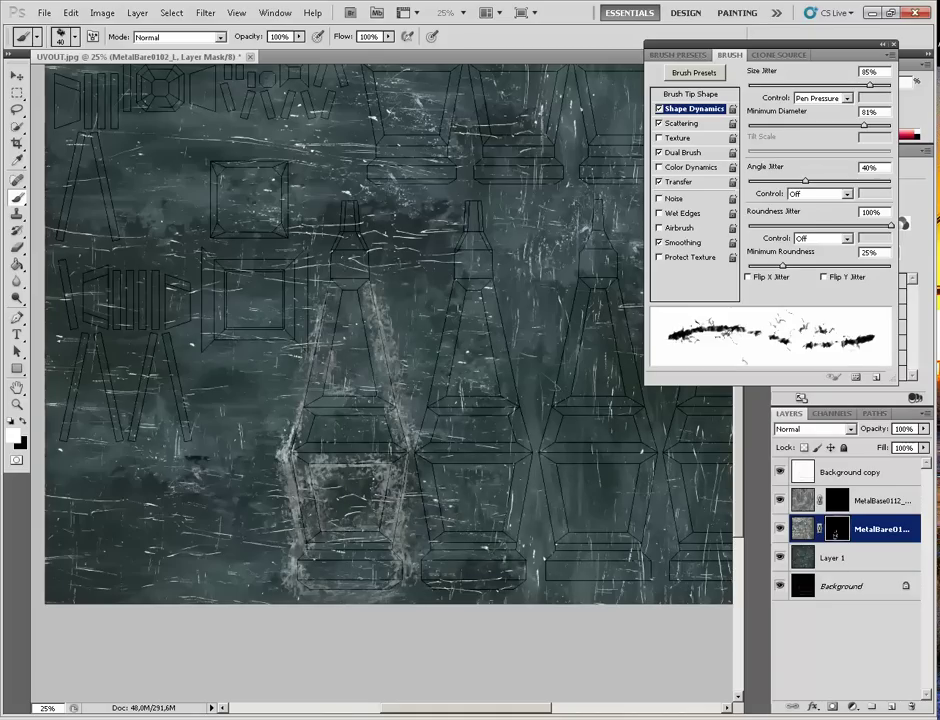
{"action": "mouse_move", "coordinate": [329, 353]}
{"action": "left_mouse_down"}
{"action": "mouse_move", "coordinate": [346, 294]}
{"action": "mouse_move", "coordinate": [370, 365]}
{"action": "left_mouse_up"}
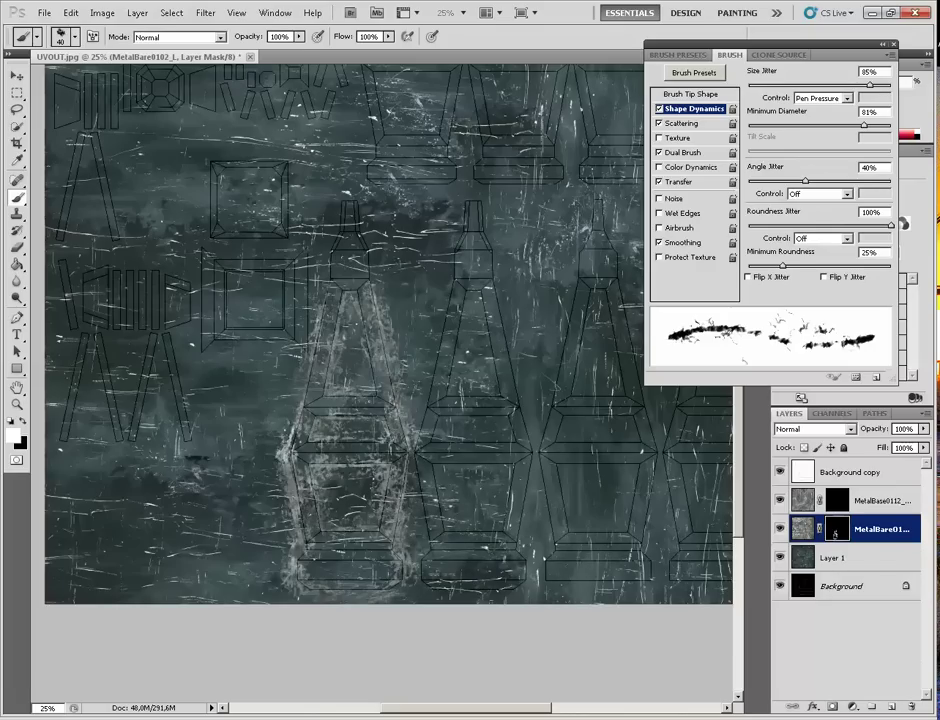
{"action": "left_click_drag", "start_coordinate": [400, 340], "coordinate": [327, 399]}
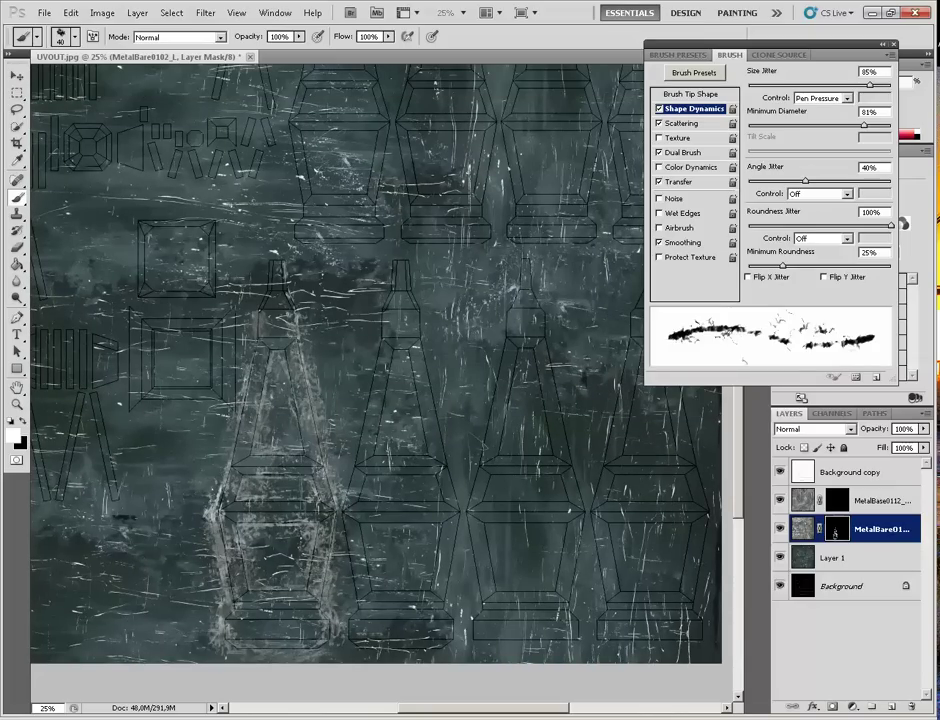
Step: Paint wear on the mask along both side edges, the tip and the base of the second tall shell
{"action": "left_click_drag", "start_coordinate": [400, 390], "coordinate": [322, 381]}
{"action": "mouse_move", "coordinate": [321, 256]}
{"action": "left_mouse_down"}
{"action": "mouse_move", "coordinate": [277, 432]}
{"action": "mouse_move", "coordinate": [265, 382]}
{"action": "left_mouse_up"}
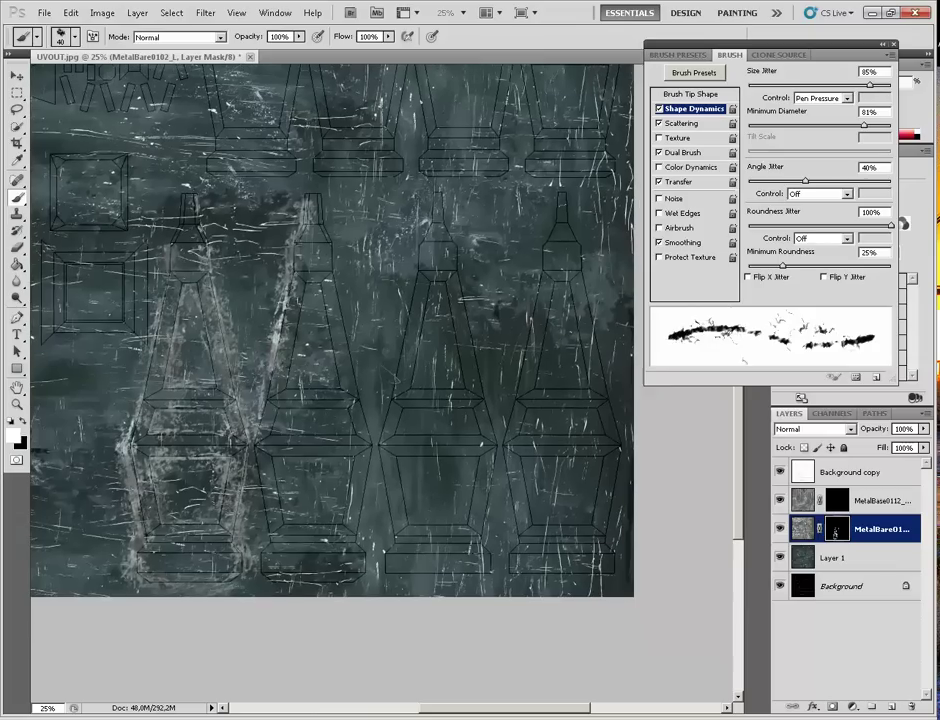
{"action": "left_click_drag", "start_coordinate": [250, 448], "coordinate": [260, 569]}
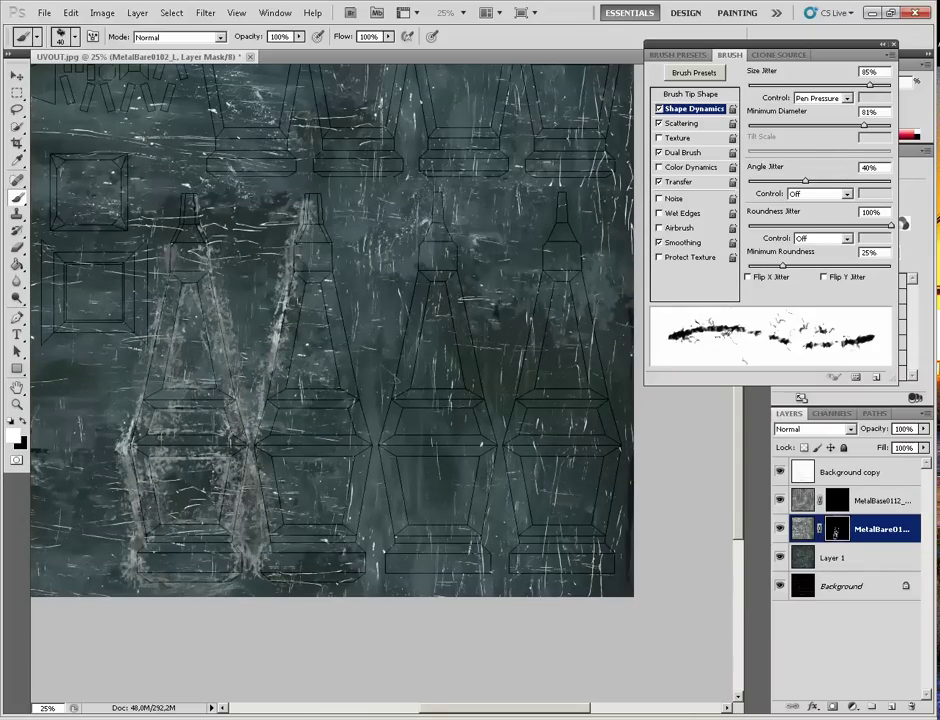
{"action": "mouse_move", "coordinate": [306, 574]}
{"action": "left_mouse_down"}
{"action": "mouse_move", "coordinate": [338, 577]}
{"action": "mouse_move", "coordinate": [293, 582]}
{"action": "left_mouse_up"}
{"action": "left_click_drag", "start_coordinate": [357, 562], "coordinate": [365, 543]}
{"action": "left_click_drag", "start_coordinate": [376, 470], "coordinate": [309, 503]}
{"action": "mouse_move", "coordinate": [297, 571]}
{"action": "left_mouse_down"}
{"action": "mouse_move", "coordinate": [304, 464]}
{"action": "mouse_move", "coordinate": [294, 438]}
{"action": "left_mouse_up"}
{"action": "mouse_move", "coordinate": [215, 330]}
{"action": "left_mouse_down"}
{"action": "mouse_move", "coordinate": [220, 307]}
{"action": "mouse_move", "coordinate": [249, 385]}
{"action": "mouse_move", "coordinate": [233, 338]}
{"action": "left_mouse_up"}
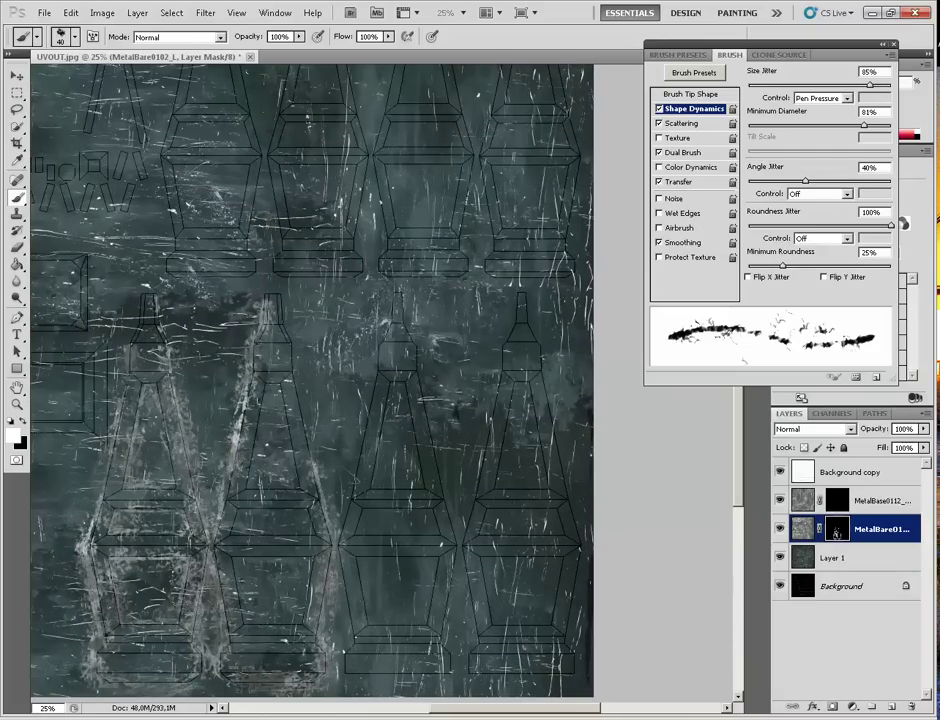
{"action": "left_click", "coordinate": [306, 423]}
{"action": "left_click_drag", "start_coordinate": [304, 422], "coordinate": [298, 386]}
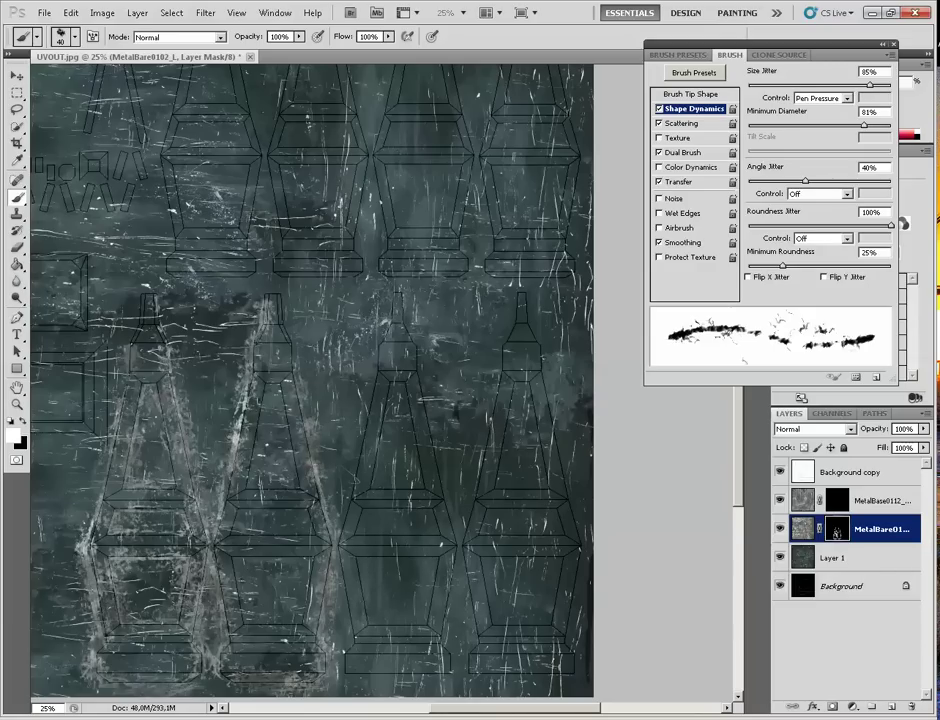
Step: Paint wear on the mask along the side edges of the third and fourth tall shells and the third shell's base
{"action": "left_click_drag", "start_coordinate": [217, 265], "coordinate": [147, 235]}
{"action": "left_click_drag", "start_coordinate": [357, 384], "coordinate": [380, 470]}
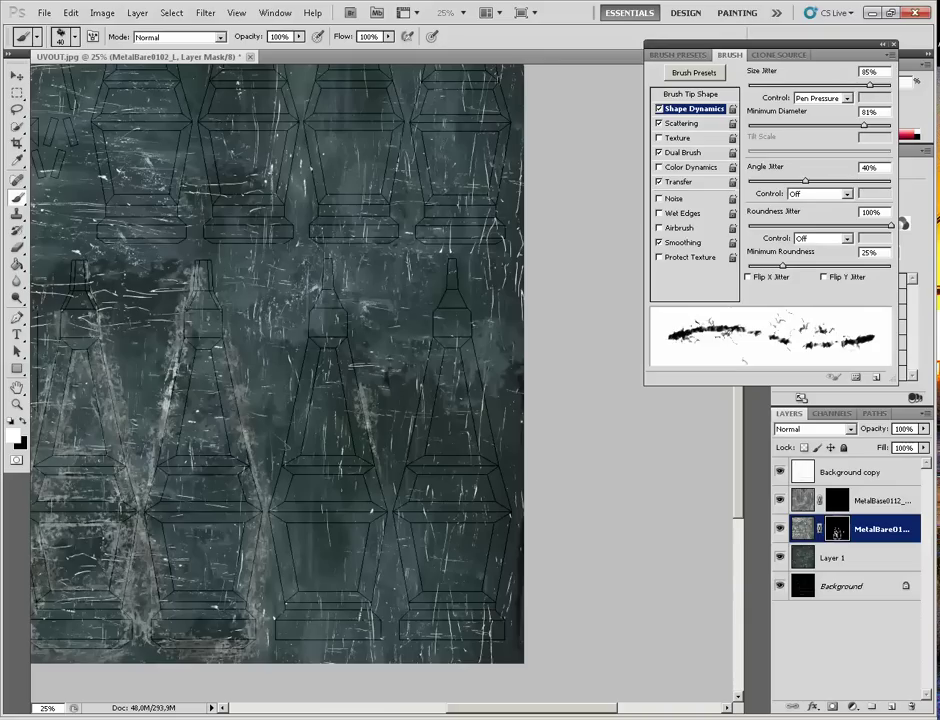
{"action": "left_click_drag", "start_coordinate": [318, 223], "coordinate": [317, 268]}
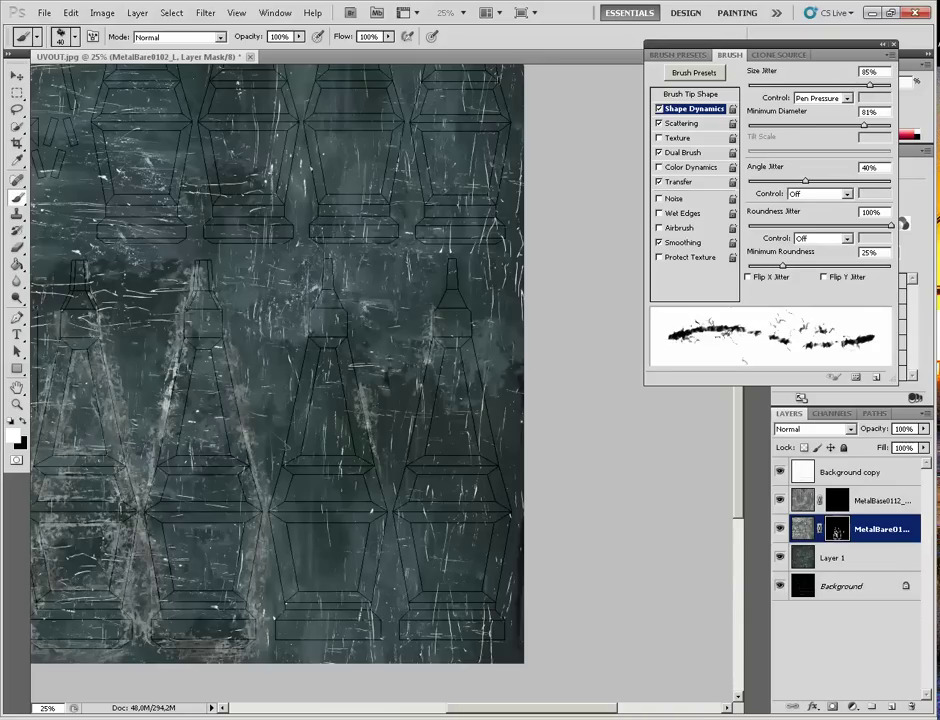
{"action": "left_click_drag", "start_coordinate": [488, 425], "coordinate": [505, 470]}
{"action": "mouse_move", "coordinate": [394, 530]}
{"action": "left_mouse_down"}
{"action": "mouse_move", "coordinate": [403, 586]}
{"action": "mouse_move", "coordinate": [392, 629]}
{"action": "left_mouse_up"}
{"action": "left_click_drag", "start_coordinate": [289, 412], "coordinate": [286, 463]}
{"action": "mouse_move", "coordinate": [379, 626]}
{"action": "left_mouse_down"}
{"action": "mouse_move", "coordinate": [325, 648]}
{"action": "mouse_move", "coordinate": [303, 643]}
{"action": "mouse_move", "coordinate": [376, 630]}
{"action": "left_mouse_up"}
Step: Paint wear on the mask inside the third tall shell's middle and tapered panels and around its upper tip
{"action": "left_click_drag", "start_coordinate": [245, 478], "coordinate": [292, 463]}
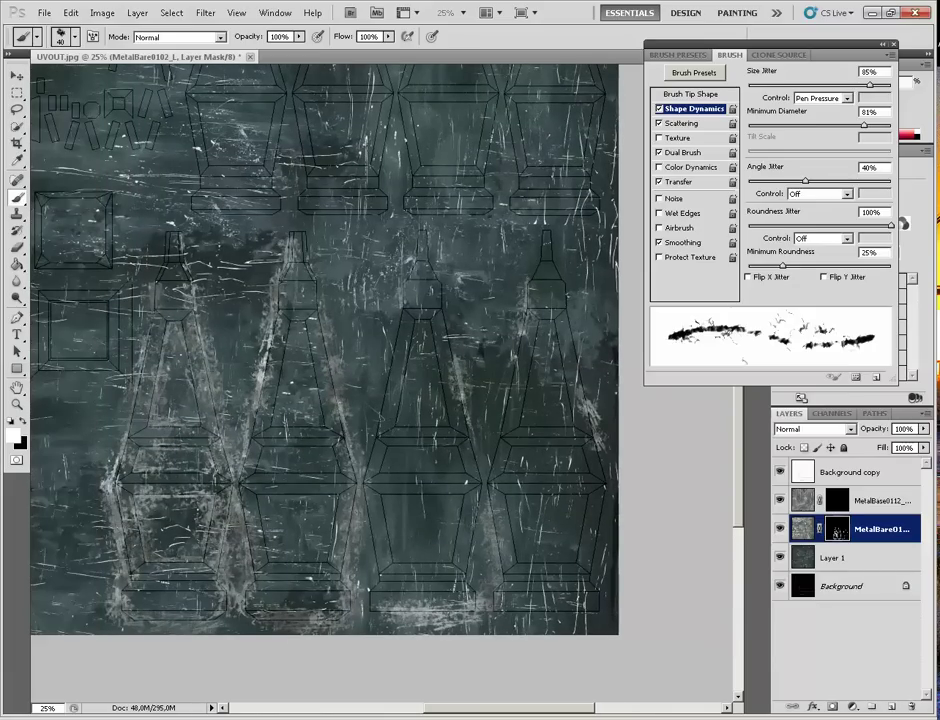
{"action": "mouse_move", "coordinate": [388, 450]}
{"action": "left_mouse_down"}
{"action": "mouse_move", "coordinate": [380, 456]}
{"action": "mouse_move", "coordinate": [388, 464]}
{"action": "mouse_move", "coordinate": [454, 466]}
{"action": "mouse_move", "coordinate": [452, 456]}
{"action": "mouse_move", "coordinate": [404, 457]}
{"action": "mouse_move", "coordinate": [426, 456]}
{"action": "mouse_move", "coordinate": [414, 452]}
{"action": "mouse_move", "coordinate": [424, 446]}
{"action": "left_mouse_up"}
{"action": "mouse_move", "coordinate": [419, 356]}
{"action": "left_mouse_down"}
{"action": "mouse_move", "coordinate": [416, 324]}
{"action": "mouse_move", "coordinate": [427, 330]}
{"action": "left_mouse_up"}
{"action": "mouse_move", "coordinate": [320, 246]}
{"action": "left_mouse_down"}
{"action": "mouse_move", "coordinate": [328, 308]}
{"action": "mouse_move", "coordinate": [310, 310]}
{"action": "mouse_move", "coordinate": [324, 316]}
{"action": "left_mouse_up"}
{"action": "mouse_move", "coordinate": [400, 421]}
{"action": "left_mouse_down"}
{"action": "mouse_move", "coordinate": [407, 362]}
{"action": "mouse_move", "coordinate": [398, 420]}
{"action": "left_mouse_up"}
{"action": "left_click_drag", "start_coordinate": [390, 336], "coordinate": [396, 316]}
{"action": "mouse_move", "coordinate": [289, 240]}
{"action": "left_mouse_down"}
{"action": "mouse_move", "coordinate": [305, 161]}
{"action": "mouse_move", "coordinate": [332, 230]}
{"action": "mouse_move", "coordinate": [328, 245]}
{"action": "left_mouse_up"}
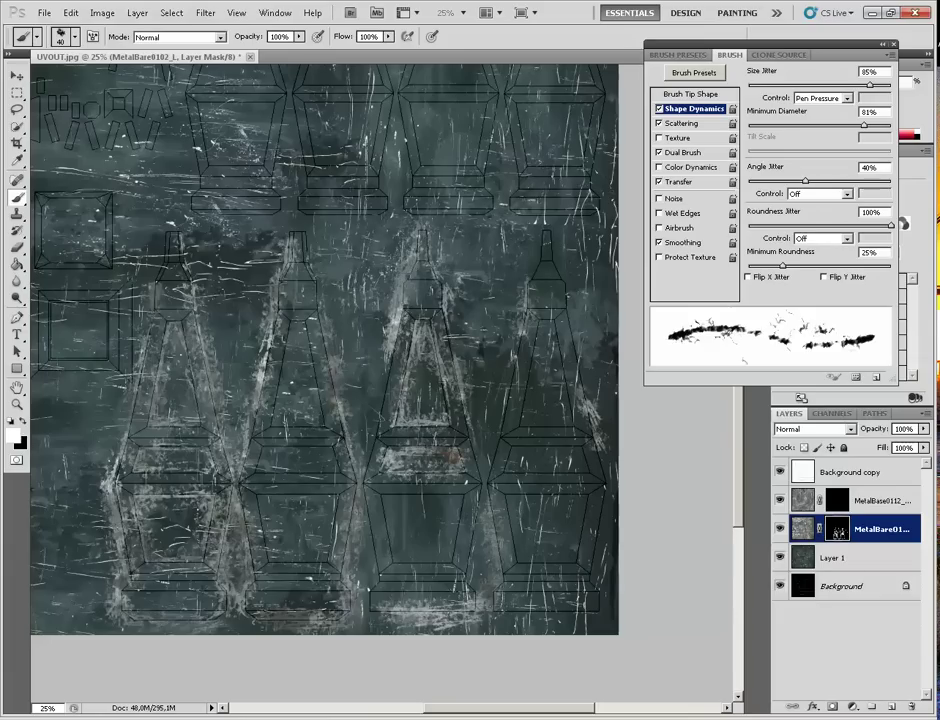
Step: Add wear on the mask to the lower panel of the second tall shell
{"action": "left_click_drag", "start_coordinate": [340, 380], "coordinate": [330, 301]}
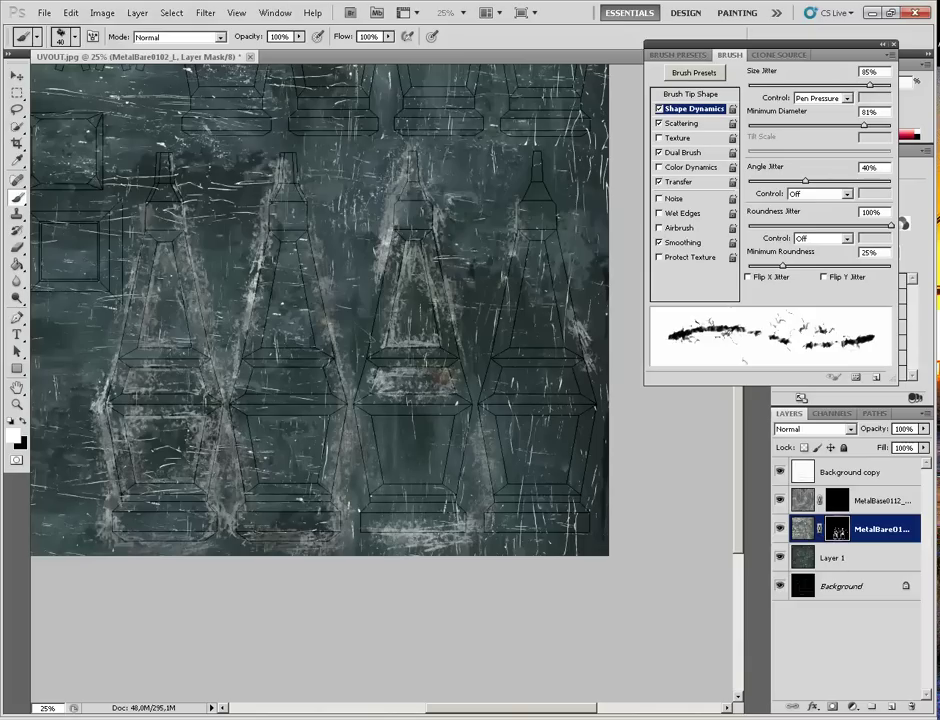
{"action": "left_click_drag", "start_coordinate": [265, 385], "coordinate": [195, 427]}
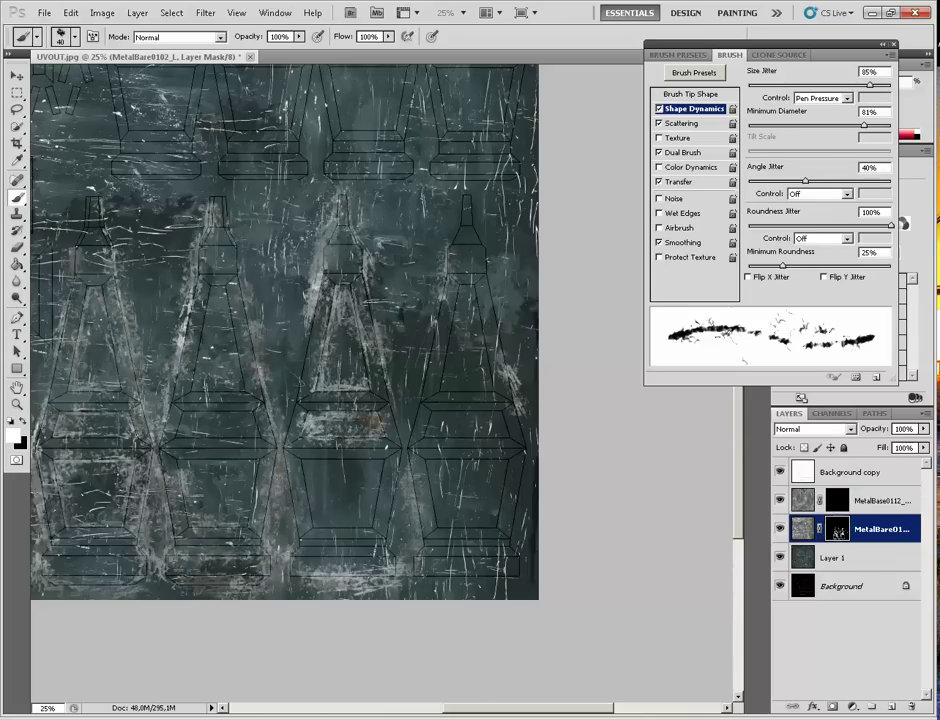
{"action": "left_click_drag", "start_coordinate": [340, 420], "coordinate": [332, 380]}
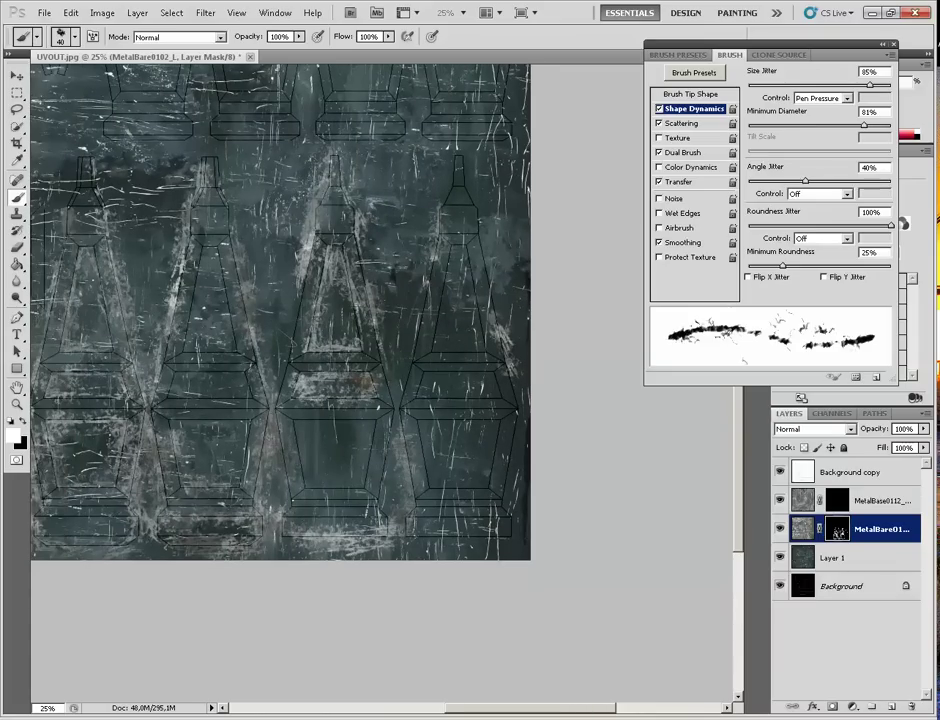
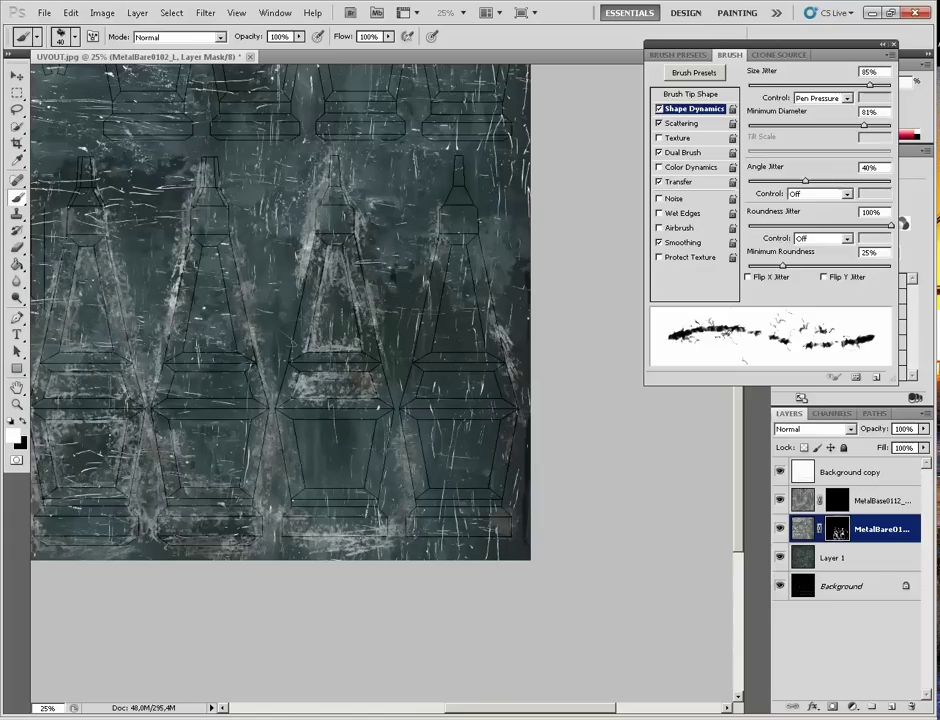
Step: Reduce the brush's scatter to 241%
{"action": "left_click", "coordinate": [684, 124]}
{"action": "left_click_drag", "start_coordinate": [802, 86], "coordinate": [783, 86]}
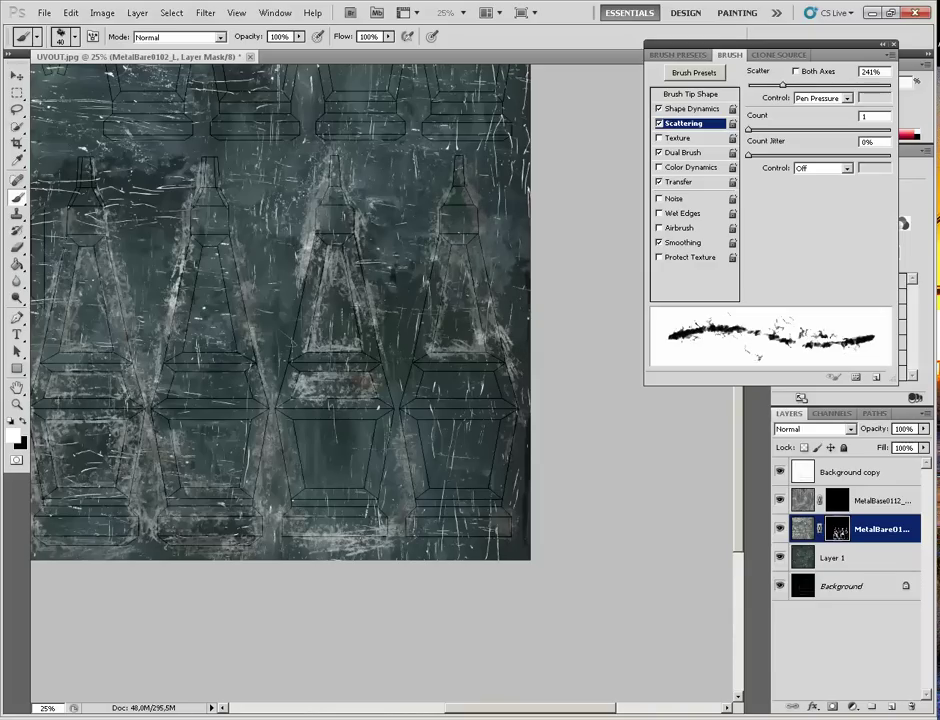
{"action": "left_click_drag", "start_coordinate": [335, 141], "coordinate": [466, 133]}
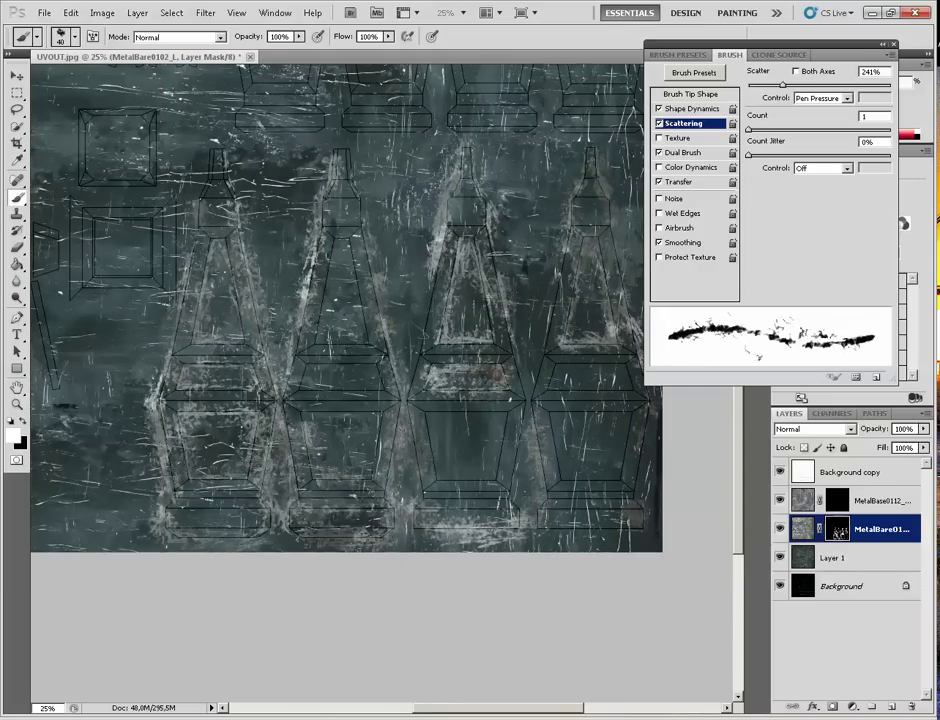
Step: Paint wear on the mask inside the third lower-row shell's lower panel and the second shell's middle and lower panels
{"action": "left_click_drag", "start_coordinate": [497, 373], "coordinate": [392, 349]}
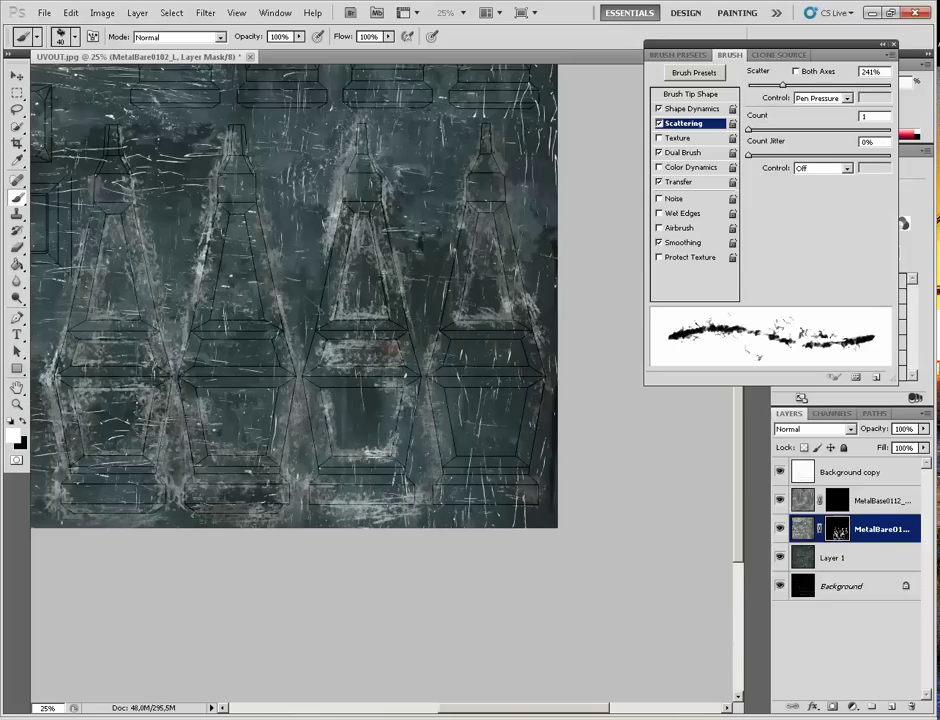
{"action": "left_click_drag", "start_coordinate": [322, 383], "coordinate": [461, 372]}
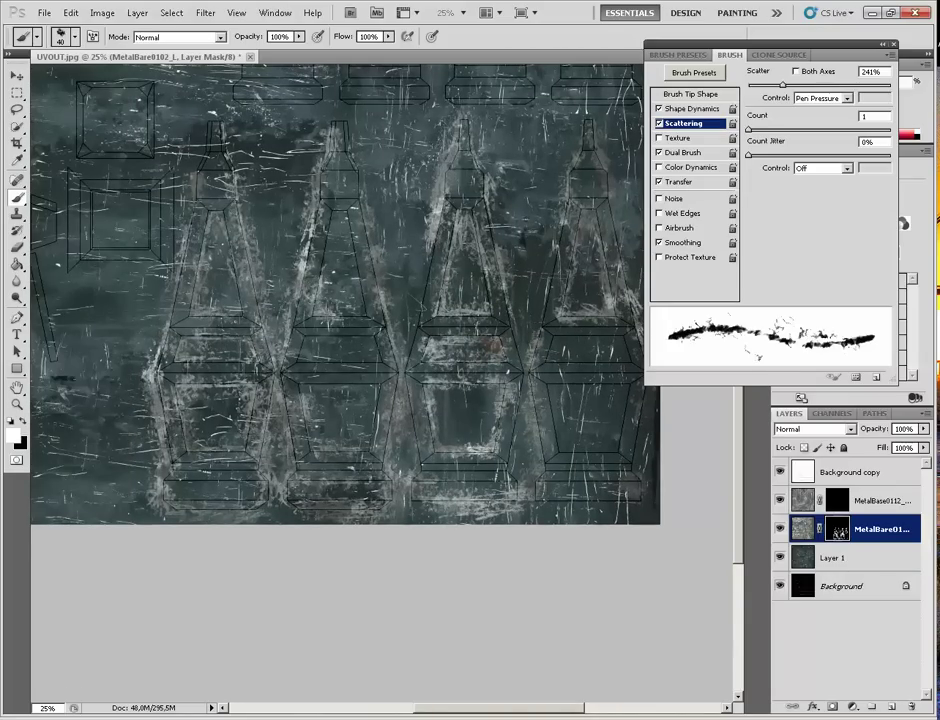
{"action": "left_click_drag", "start_coordinate": [255, 233], "coordinate": [297, 242]}
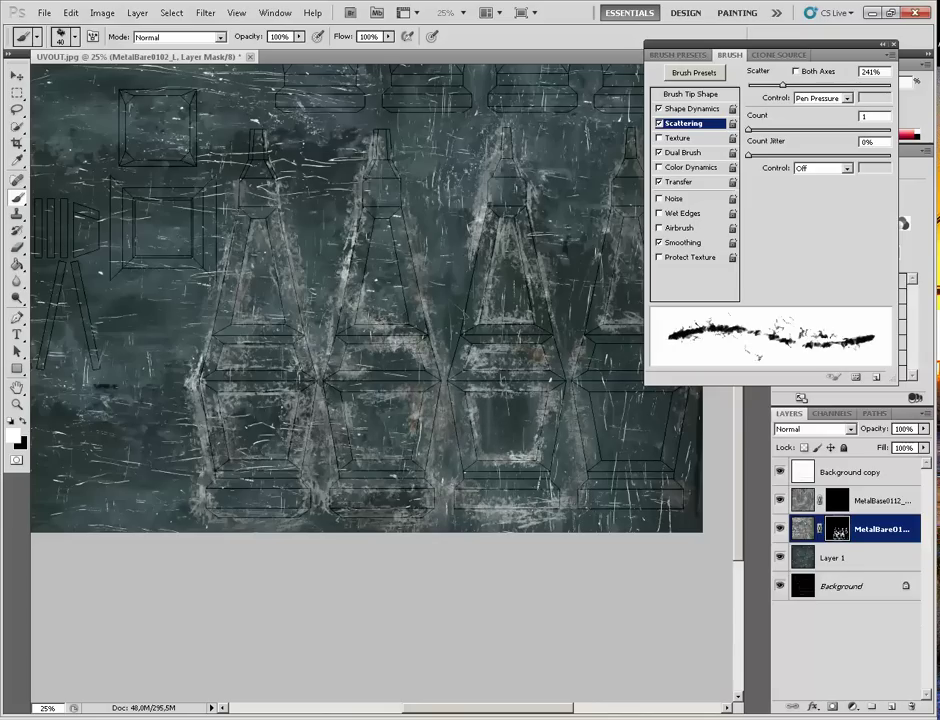
Step: Paint wear on the mask inside the middle and lower panels of the fourth lower-row shell
{"action": "left_click_drag", "start_coordinate": [345, 391], "coordinate": [154, 423]}
{"action": "mouse_move", "coordinate": [395, 424]}
{"action": "left_mouse_down"}
{"action": "mouse_move", "coordinate": [409, 484]}
{"action": "mouse_move", "coordinate": [464, 486]}
{"action": "mouse_move", "coordinate": [473, 428]}
{"action": "mouse_move", "coordinate": [431, 426]}
{"action": "left_mouse_up"}
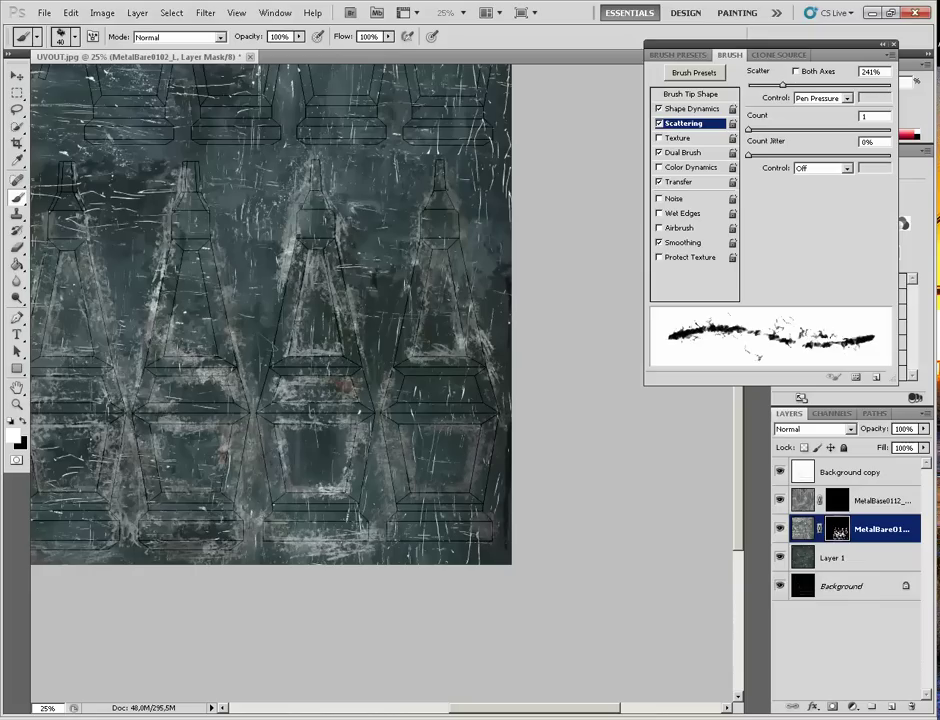
{"action": "mouse_move", "coordinate": [408, 375]}
{"action": "left_mouse_down"}
{"action": "mouse_move", "coordinate": [397, 385]}
{"action": "mouse_move", "coordinate": [450, 376]}
{"action": "mouse_move", "coordinate": [483, 384]}
{"action": "mouse_move", "coordinate": [458, 399]}
{"action": "mouse_move", "coordinate": [392, 401]}
{"action": "mouse_move", "coordinate": [401, 412]}
{"action": "left_mouse_up"}
{"action": "left_click_drag", "start_coordinate": [466, 421], "coordinate": [488, 416]}
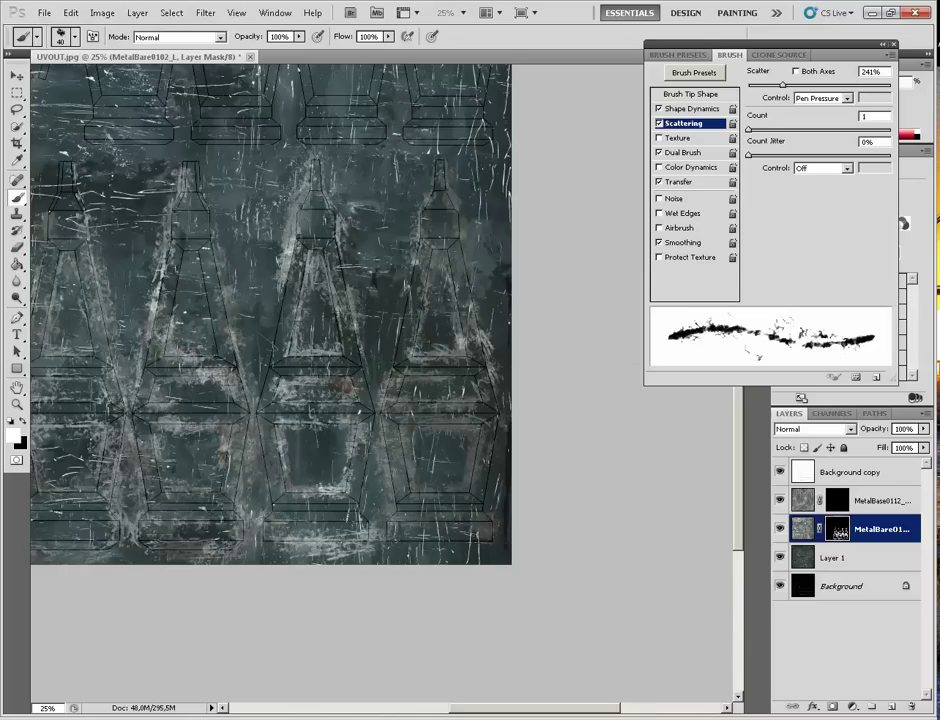
{"action": "left_click_drag", "start_coordinate": [313, 409], "coordinate": [467, 373]}
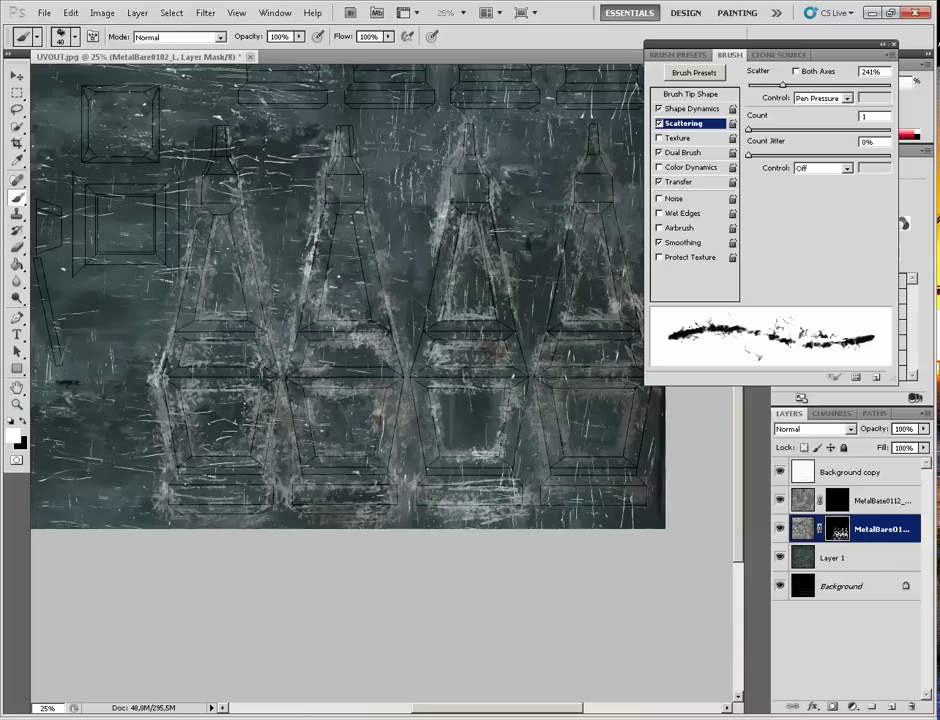
Step: Paint wear on the mask inside the tapered, middle and lower panels of the third upper-row shell
{"action": "left_click_drag", "start_coordinate": [390, 260], "coordinate": [447, 448]}
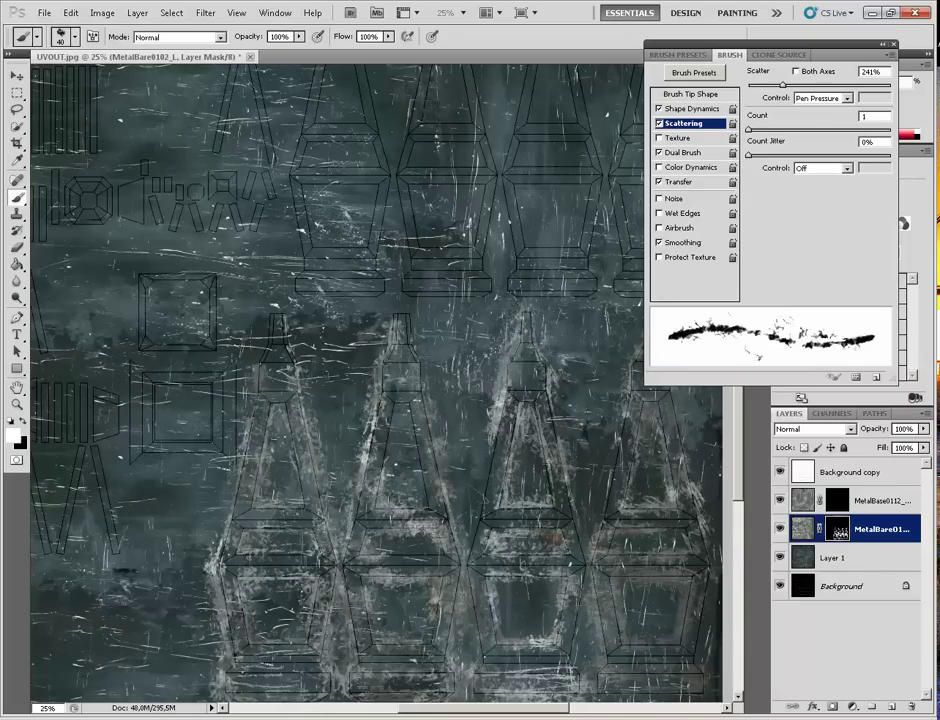
{"action": "left_click_drag", "start_coordinate": [490, 380], "coordinate": [342, 410]}
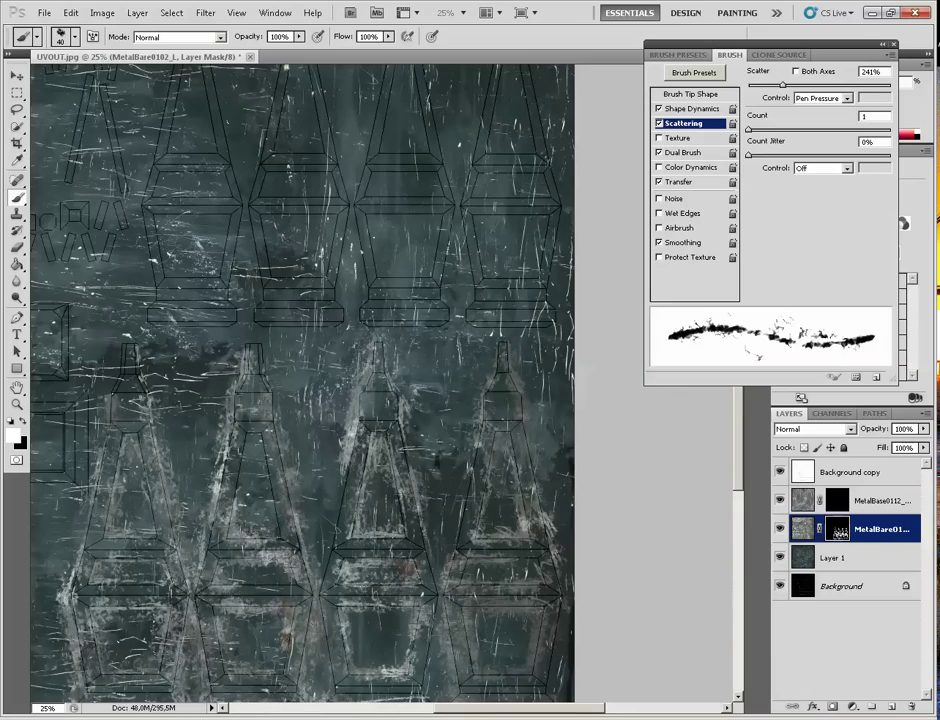
{"action": "left_click_drag", "start_coordinate": [391, 362], "coordinate": [480, 473]}
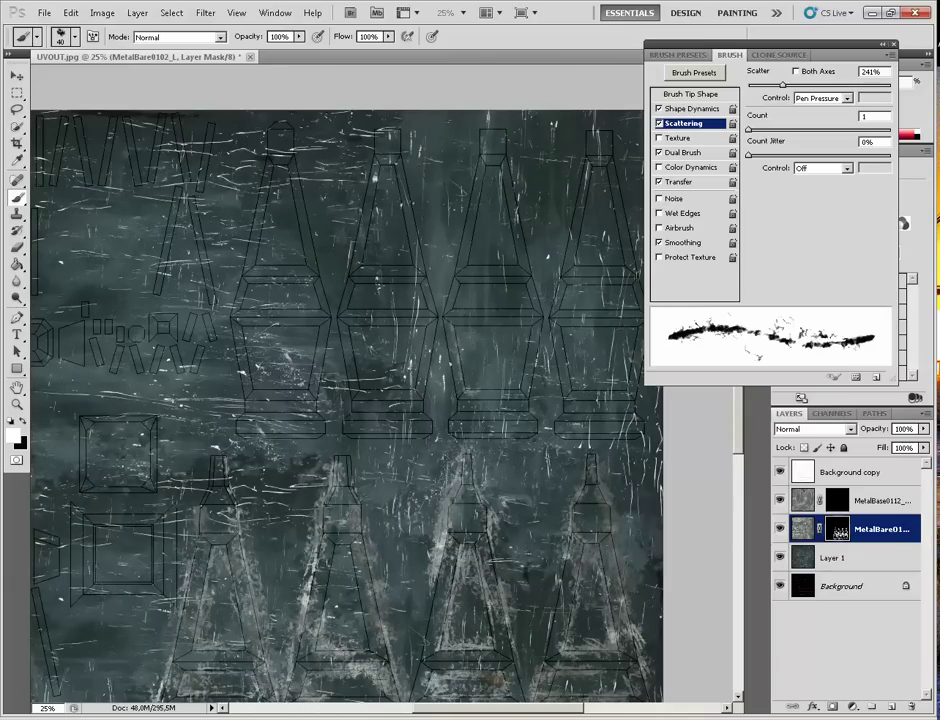
{"action": "mouse_move", "coordinate": [526, 372]}
{"action": "left_mouse_down"}
{"action": "mouse_move", "coordinate": [524, 320]}
{"action": "mouse_move", "coordinate": [464, 322]}
{"action": "mouse_move", "coordinate": [480, 323]}
{"action": "left_mouse_up"}
{"action": "mouse_move", "coordinate": [470, 274]}
{"action": "left_mouse_down"}
{"action": "mouse_move", "coordinate": [502, 274]}
{"action": "mouse_move", "coordinate": [472, 252]}
{"action": "mouse_move", "coordinate": [491, 164]}
{"action": "mouse_move", "coordinate": [519, 286]}
{"action": "mouse_move", "coordinate": [446, 352]}
{"action": "left_mouse_up"}
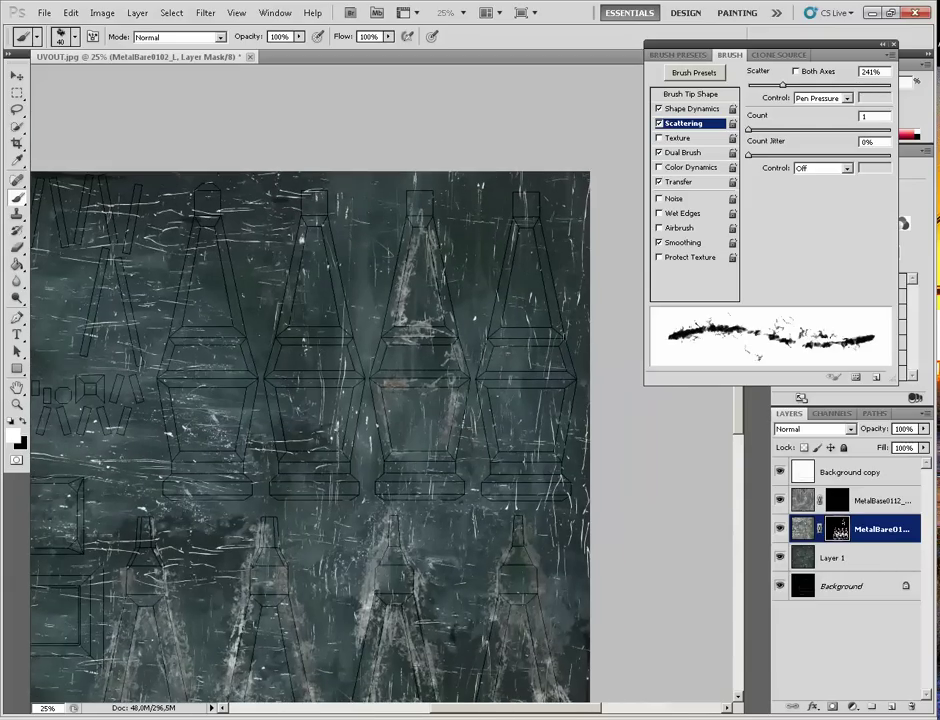
Step: Paint wear on the mask along the inner edges of the fourth upper-row shell's tapered and lower panels
{"action": "mouse_move", "coordinate": [517, 235]}
{"action": "left_mouse_down"}
{"action": "mouse_move", "coordinate": [502, 323]}
{"action": "mouse_move", "coordinate": [537, 323]}
{"action": "mouse_move", "coordinate": [535, 268]}
{"action": "left_mouse_up"}
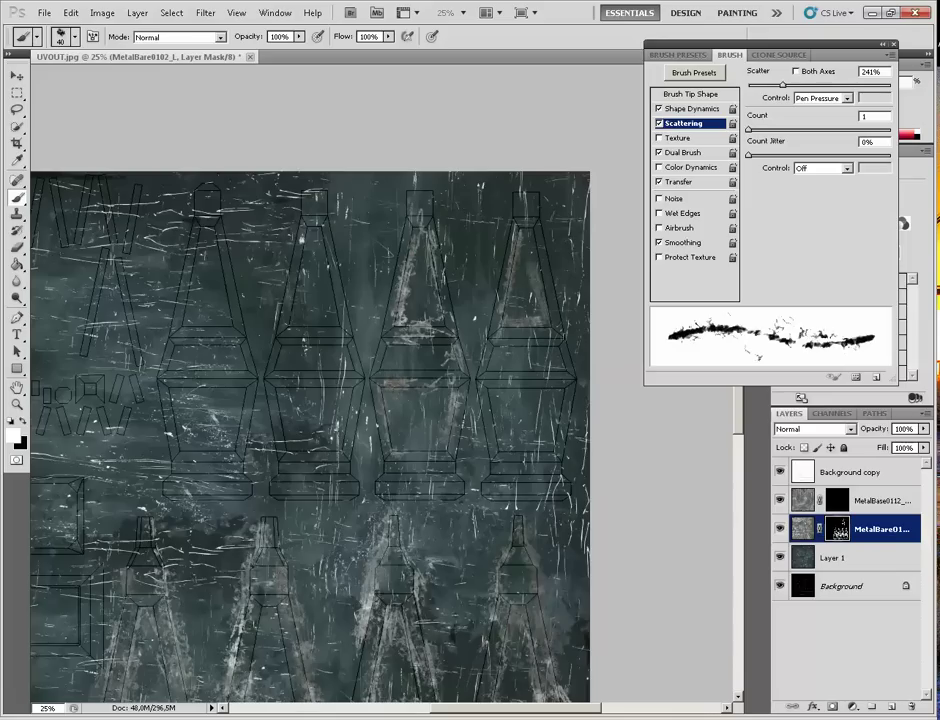
{"action": "mouse_move", "coordinate": [492, 397]}
{"action": "left_mouse_down"}
{"action": "mouse_move", "coordinate": [496, 438]}
{"action": "mouse_move", "coordinate": [515, 457]}
{"action": "mouse_move", "coordinate": [561, 411]}
{"action": "left_mouse_up"}
{"action": "mouse_move", "coordinate": [471, 466]}
{"action": "left_mouse_down"}
{"action": "mouse_move", "coordinate": [430, 386]}
{"action": "mouse_move", "coordinate": [430, 333]}
{"action": "left_mouse_up"}
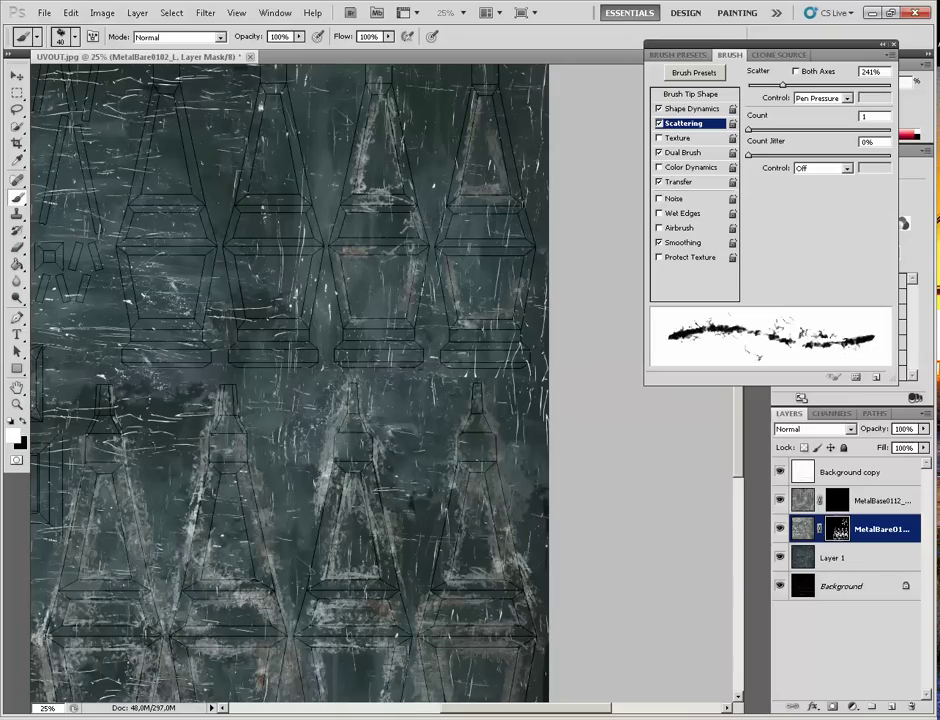
{"action": "left_click_drag", "start_coordinate": [594, 331], "coordinate": [545, 368]}
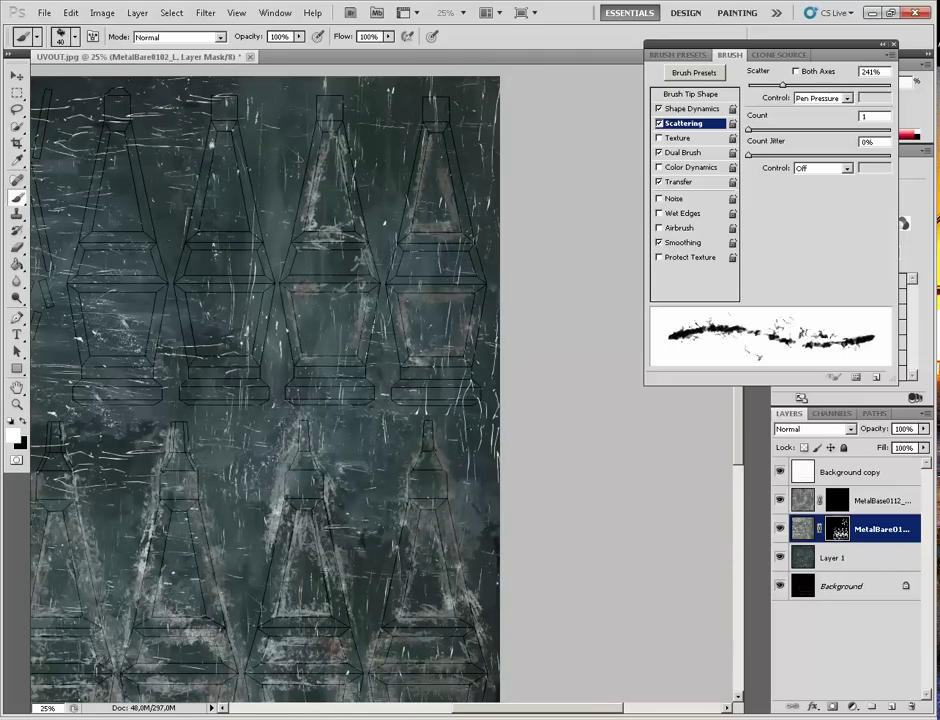
Step: Paint wear on the mask inside the lower panels of the second and first upper-row shells
{"action": "left_click_drag", "start_coordinate": [469, 306], "coordinate": [536, 271]}
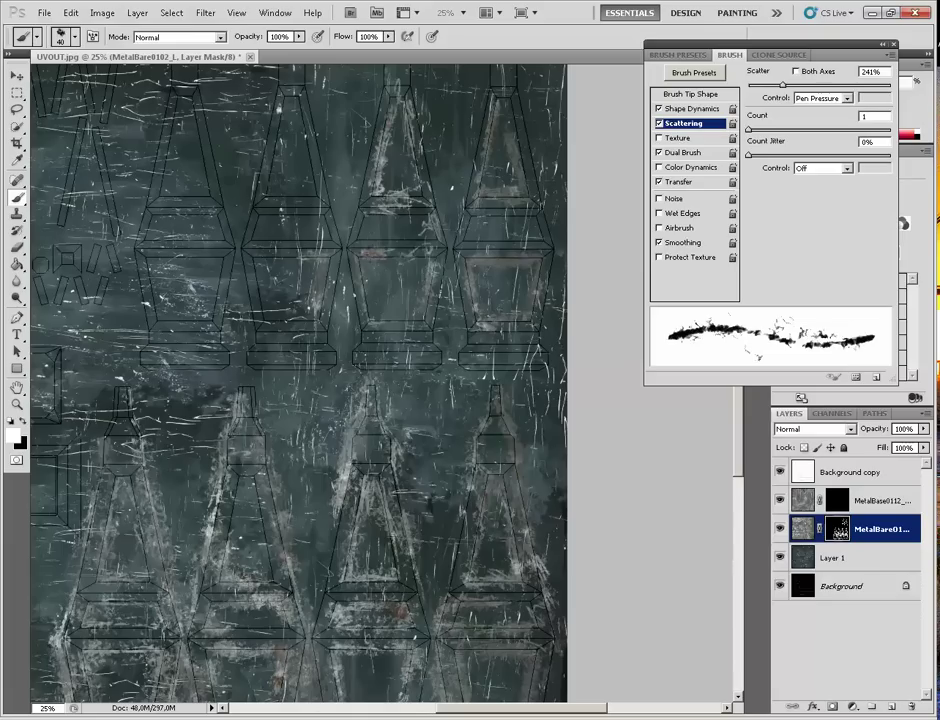
{"action": "mouse_move", "coordinate": [282, 257]}
{"action": "left_mouse_down"}
{"action": "mouse_move", "coordinate": [257, 260]}
{"action": "mouse_move", "coordinate": [270, 320]}
{"action": "left_mouse_up"}
{"action": "left_click_drag", "start_coordinate": [215, 236], "coordinate": [333, 236]}
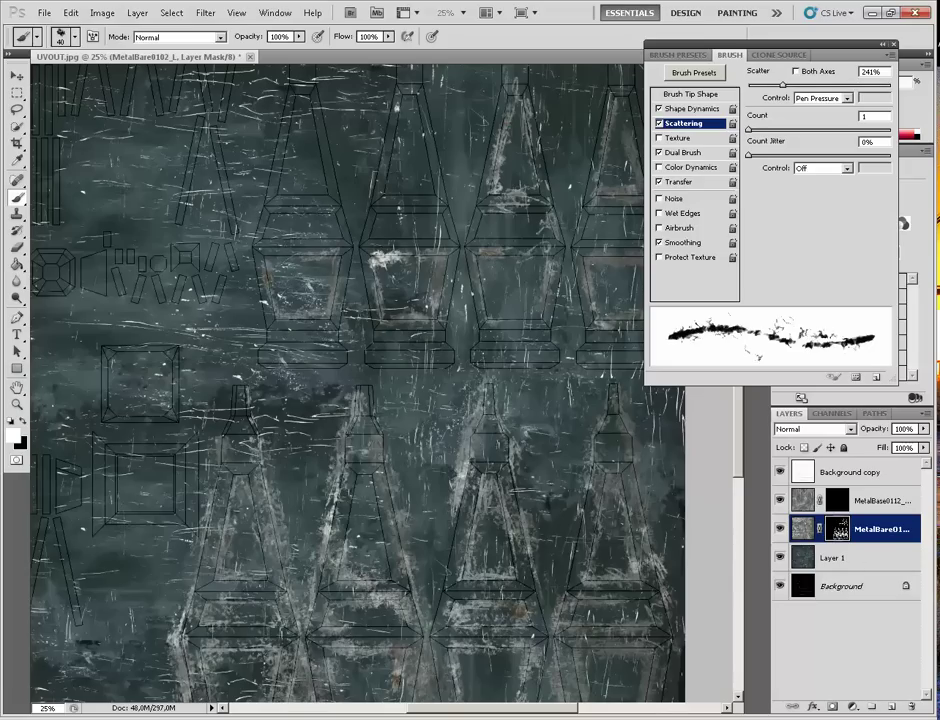
Step: Paint wear on the mask inside the first and second upper-row shells' tapered panels and the second shell's middle panel
{"action": "left_click_drag", "start_coordinate": [203, 187], "coordinate": [221, 249]}
{"action": "mouse_move", "coordinate": [314, 160]}
{"action": "left_mouse_down"}
{"action": "mouse_move", "coordinate": [302, 252]}
{"action": "mouse_move", "coordinate": [335, 204]}
{"action": "mouse_move", "coordinate": [349, 251]}
{"action": "left_mouse_up"}
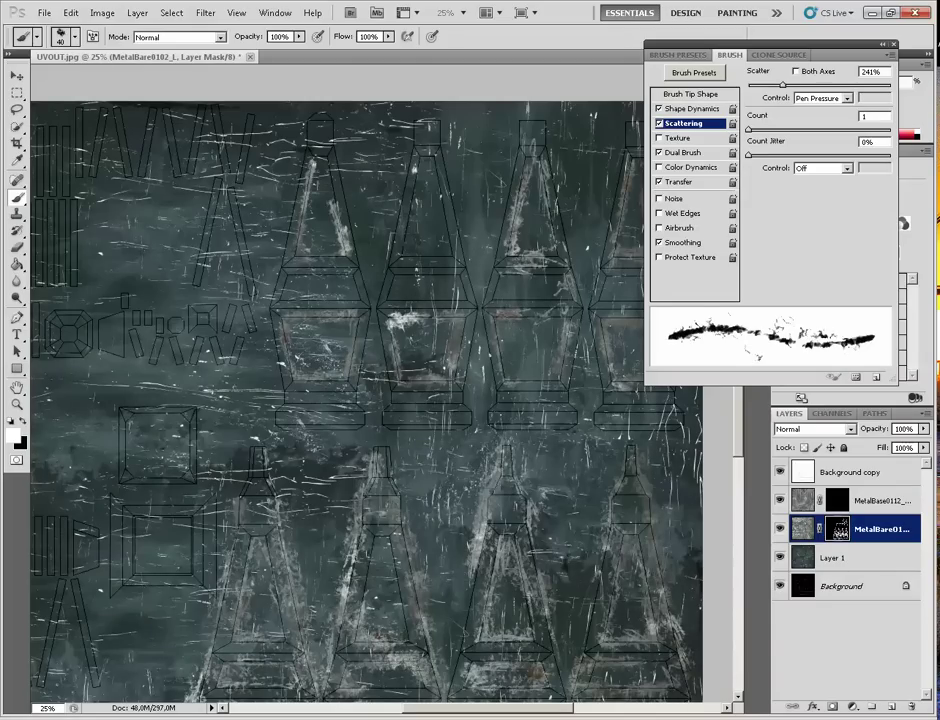
{"action": "mouse_move", "coordinate": [409, 220]}
{"action": "left_mouse_down"}
{"action": "mouse_move", "coordinate": [404, 250]}
{"action": "mouse_move", "coordinate": [434, 259]}
{"action": "mouse_move", "coordinate": [451, 227]}
{"action": "mouse_move", "coordinate": [429, 154]}
{"action": "left_mouse_up"}
{"action": "mouse_move", "coordinate": [440, 203]}
{"action": "left_mouse_down"}
{"action": "mouse_move", "coordinate": [424, 156]}
{"action": "mouse_move", "coordinate": [438, 176]}
{"action": "left_mouse_up"}
{"action": "mouse_move", "coordinate": [399, 278]}
{"action": "left_mouse_down"}
{"action": "mouse_move", "coordinate": [393, 294]}
{"action": "mouse_move", "coordinate": [410, 294]}
{"action": "mouse_move", "coordinate": [394, 303]}
{"action": "left_mouse_up"}
{"action": "left_click_drag", "start_coordinate": [405, 303], "coordinate": [347, 273]}
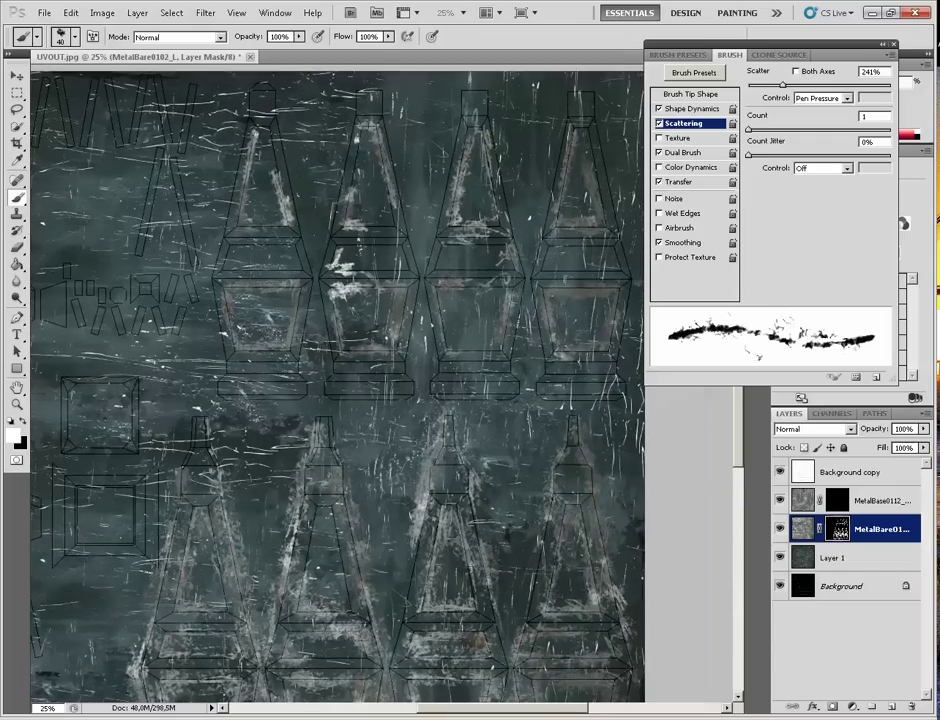
Step: Touch up the mask wear at the third upper-row shell's tapered panel and the first shell's base
{"action": "mouse_move", "coordinate": [401, 180]}
{"action": "left_mouse_down"}
{"action": "mouse_move", "coordinate": [408, 200]}
{"action": "mouse_move", "coordinate": [448, 199]}
{"action": "left_mouse_up"}
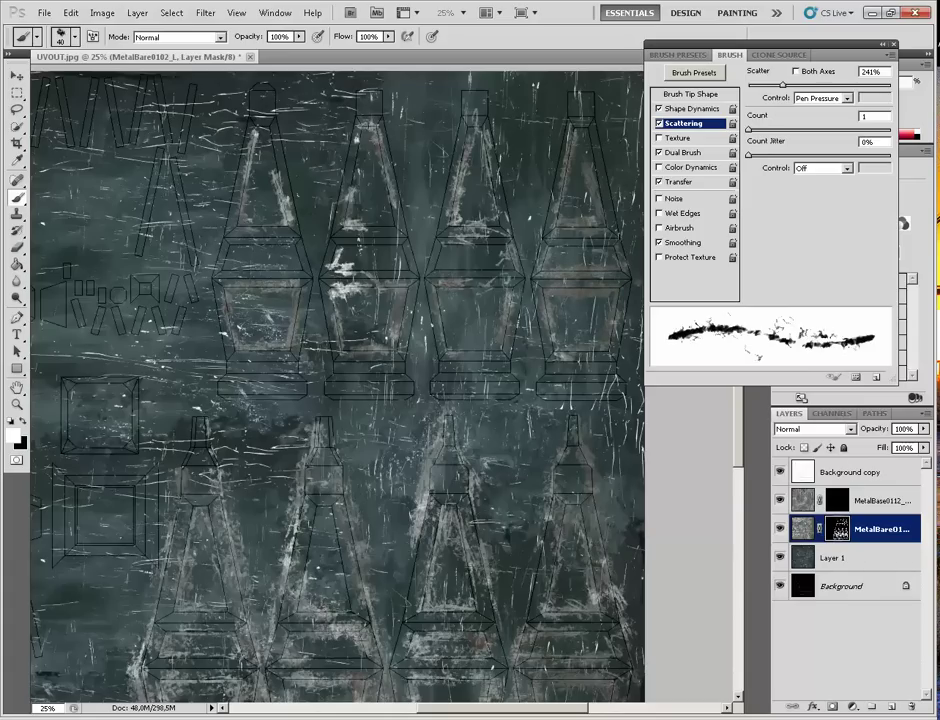
{"action": "left_click_drag", "start_coordinate": [400, 300], "coordinate": [480, 230]}
{"action": "left_click_drag", "start_coordinate": [296, 309], "coordinate": [306, 334]}
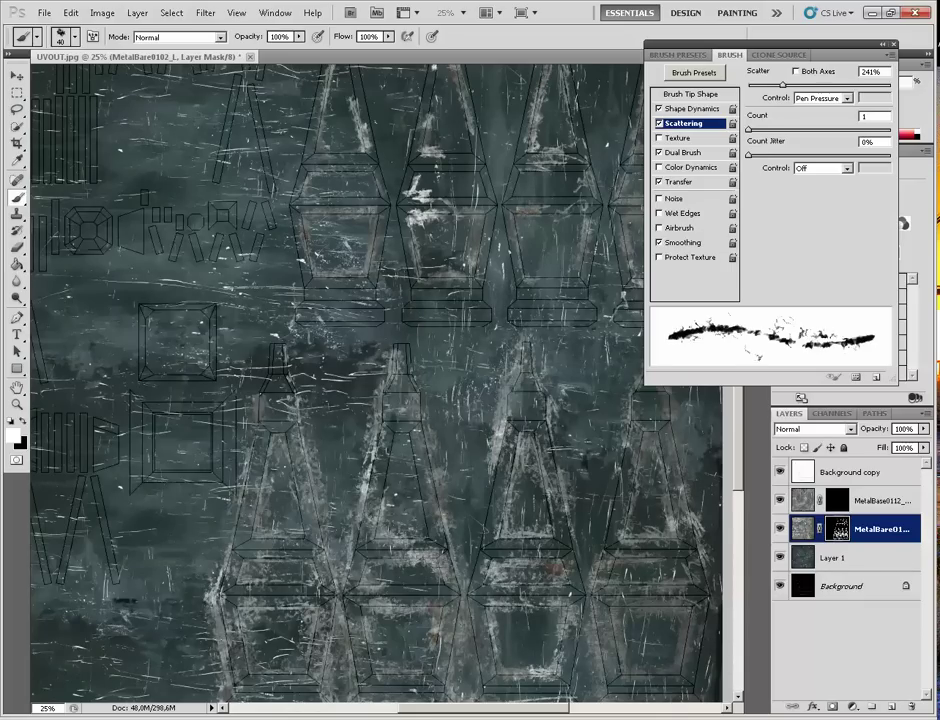
{"action": "left_click_drag", "start_coordinate": [420, 250], "coordinate": [322, 312]}
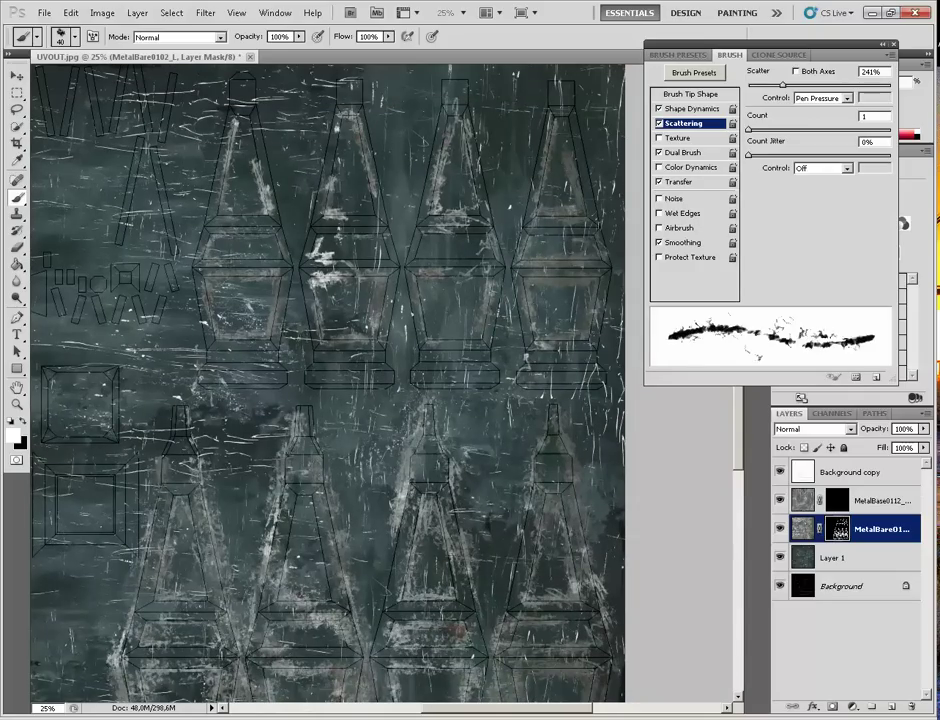
Step: Paint wear on the mask beside the larger square shell's left edge and around the smaller square shell's edges
{"action": "left_click_drag", "start_coordinate": [330, 400], "coordinate": [360, 275]}
{"action": "left_click_drag", "start_coordinate": [290, 330], "coordinate": [577, 365]}
{"action": "left_click_drag", "start_coordinate": [345, 364], "coordinate": [350, 474]}
{"action": "left_click_drag", "start_coordinate": [350, 378], "coordinate": [350, 471]}
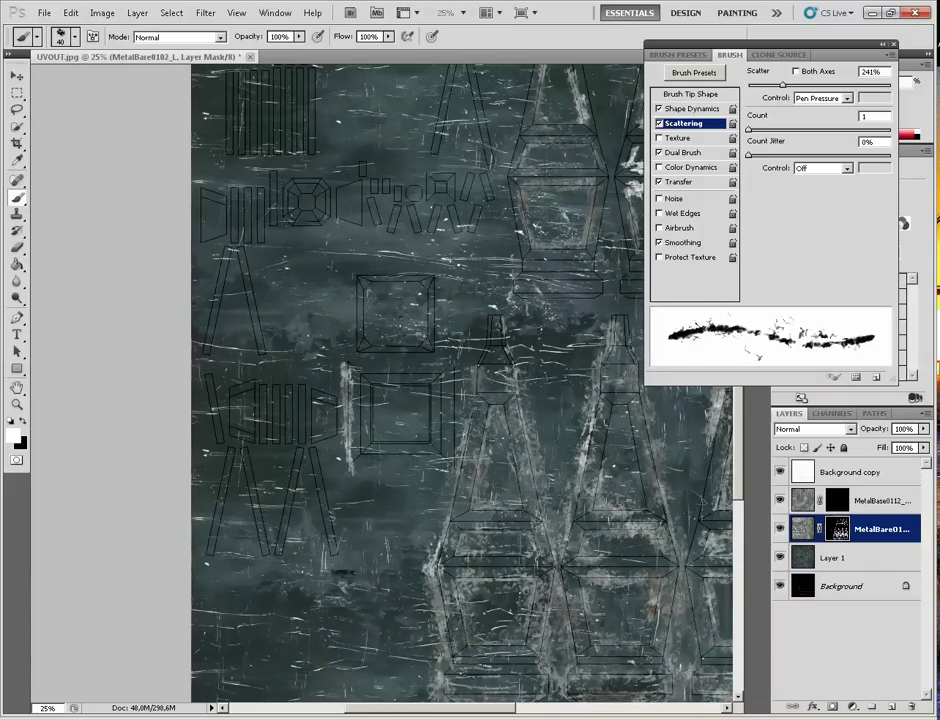
{"action": "mouse_move", "coordinate": [336, 331]}
{"action": "left_mouse_down"}
{"action": "mouse_move", "coordinate": [330, 273]}
{"action": "mouse_move", "coordinate": [266, 246]}
{"action": "mouse_move", "coordinate": [271, 256]}
{"action": "left_mouse_up"}
{"action": "mouse_move", "coordinate": [430, 349]}
{"action": "left_mouse_down"}
{"action": "mouse_move", "coordinate": [430, 296]}
{"action": "mouse_move", "coordinate": [367, 297]}
{"action": "mouse_move", "coordinate": [367, 325]}
{"action": "left_mouse_up"}
{"action": "mouse_move", "coordinate": [372, 292]}
{"action": "left_mouse_down"}
{"action": "mouse_move", "coordinate": [384, 281]}
{"action": "mouse_move", "coordinate": [358, 338]}
{"action": "left_mouse_up"}
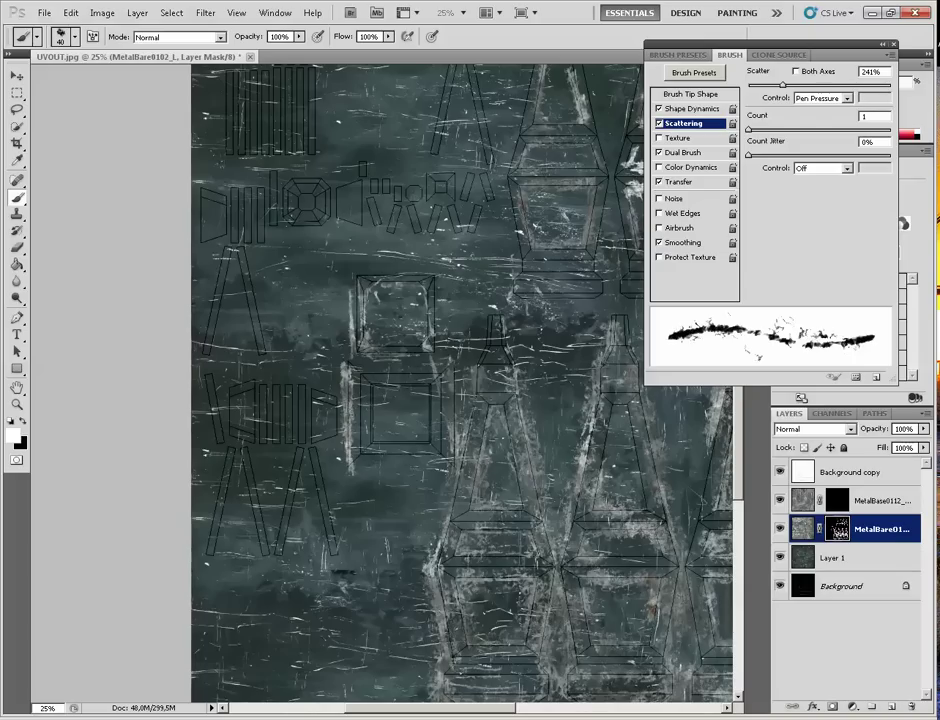
Step: Paint wear on the mask all around the small shell with nested outlines beside the vertical strips
{"action": "left_click_drag", "start_coordinate": [318, 240], "coordinate": [380, 392]}
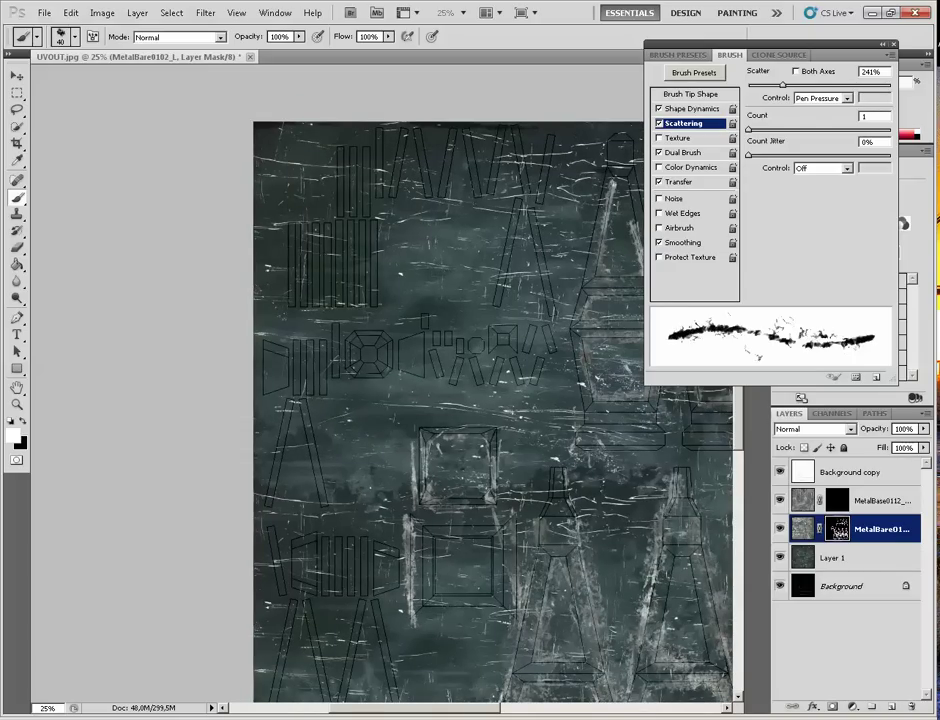
{"action": "mouse_move", "coordinate": [357, 347]}
{"action": "left_mouse_down"}
{"action": "mouse_move", "coordinate": [347, 373]}
{"action": "mouse_move", "coordinate": [384, 362]}
{"action": "left_mouse_up"}
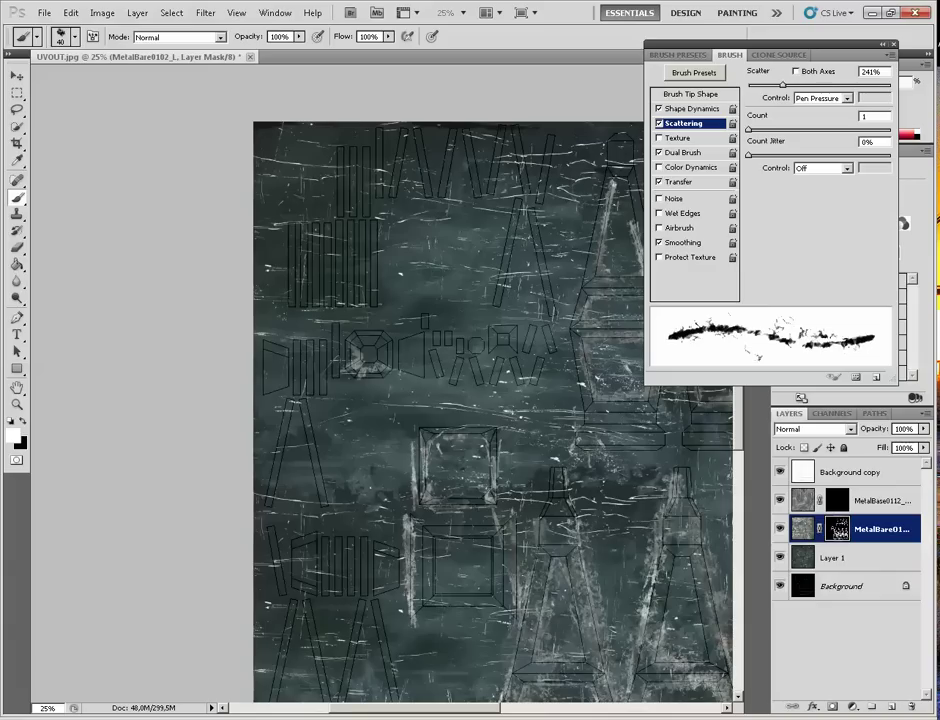
{"action": "left_click_drag", "start_coordinate": [276, 245], "coordinate": [273, 255]}
{"action": "left_click_drag", "start_coordinate": [356, 348], "coordinate": [375, 336]}
{"action": "mouse_move", "coordinate": [288, 247]}
{"action": "left_mouse_down"}
{"action": "mouse_move", "coordinate": [284, 276]}
{"action": "mouse_move", "coordinate": [251, 276]}
{"action": "left_mouse_up"}
{"action": "mouse_move", "coordinate": [346, 374]}
{"action": "left_mouse_down"}
{"action": "mouse_move", "coordinate": [360, 334]}
{"action": "mouse_move", "coordinate": [396, 332]}
{"action": "mouse_move", "coordinate": [398, 350]}
{"action": "left_mouse_up"}
Step: Paint wear on the mask along the crossed strips and the slanted strips near the texture's upper edge, undoing one stray stroke
{"action": "left_click_drag", "start_coordinate": [470, 380], "coordinate": [333, 412]}
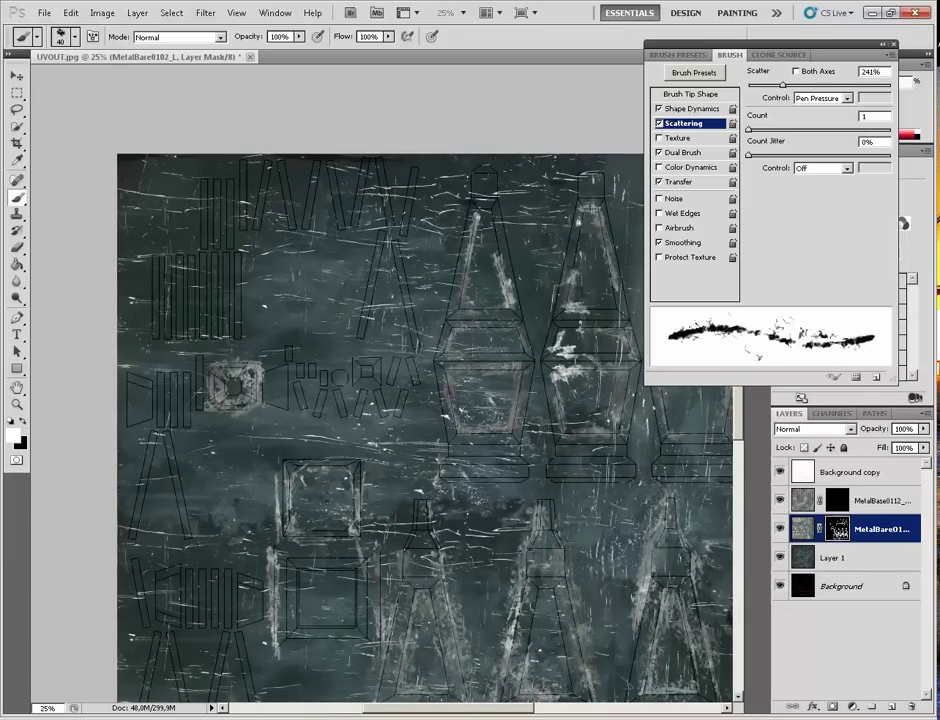
{"action": "mouse_move", "coordinate": [367, 298]}
{"action": "left_mouse_down"}
{"action": "mouse_move", "coordinate": [383, 233]}
{"action": "mouse_move", "coordinate": [369, 300]}
{"action": "left_mouse_up"}
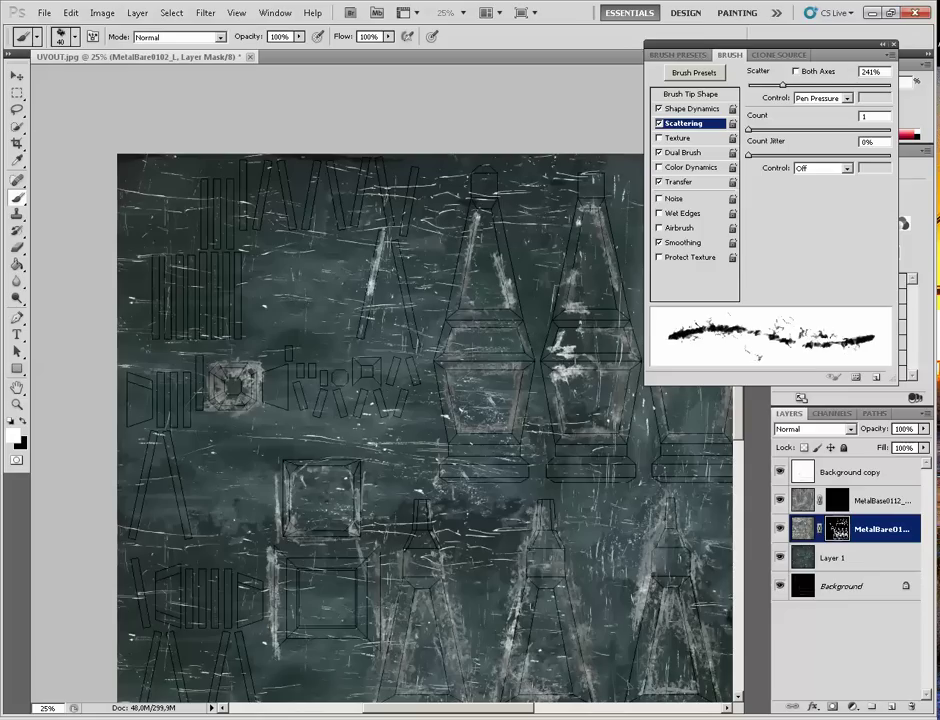
{"action": "mouse_move", "coordinate": [395, 257]}
{"action": "left_mouse_down"}
{"action": "mouse_move", "coordinate": [420, 350]}
{"action": "mouse_move", "coordinate": [379, 158]}
{"action": "left_mouse_up"}
{"action": "left_click_drag", "start_coordinate": [379, 158], "coordinate": [388, 193]}
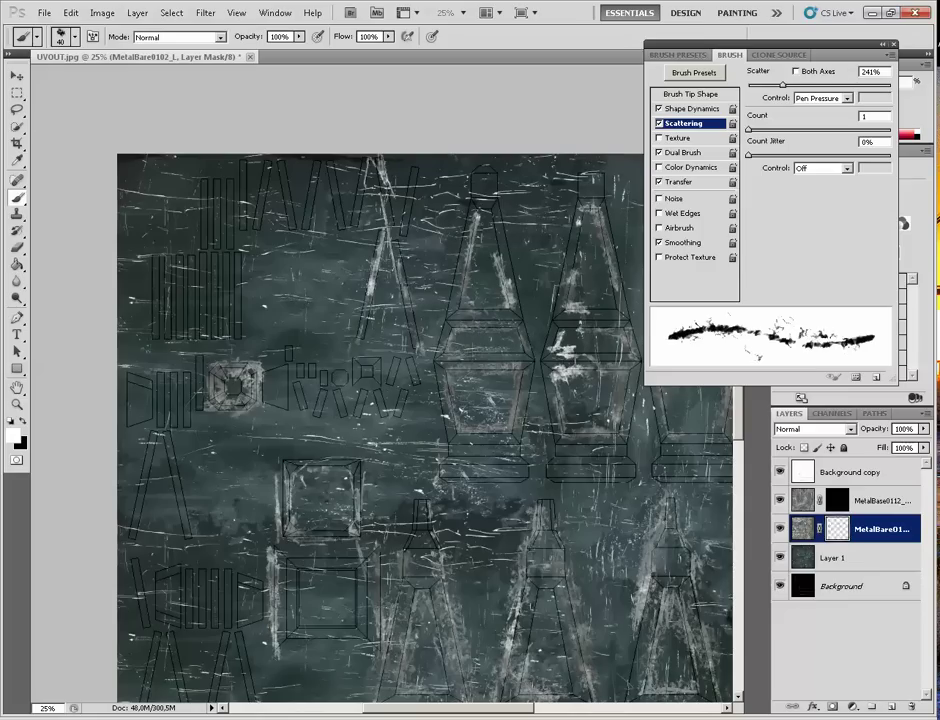
{"action": "key", "text": "ctrl+z"}
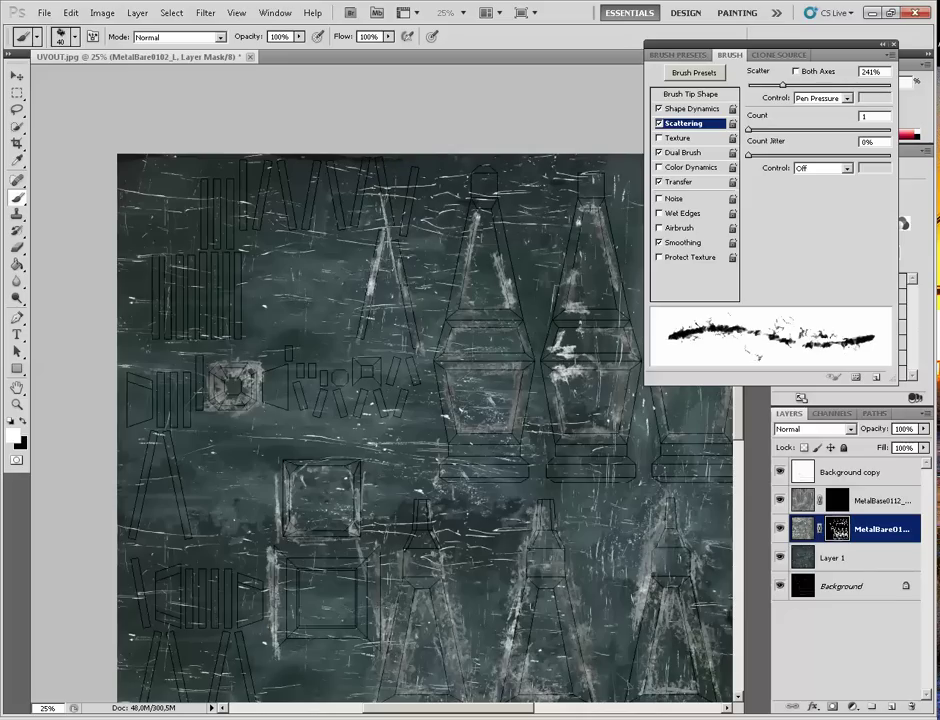
{"action": "mouse_move", "coordinate": [400, 350]}
{"action": "left_mouse_down"}
{"action": "mouse_move", "coordinate": [386, 305]}
{"action": "mouse_move", "coordinate": [383, 342]}
{"action": "left_mouse_up"}
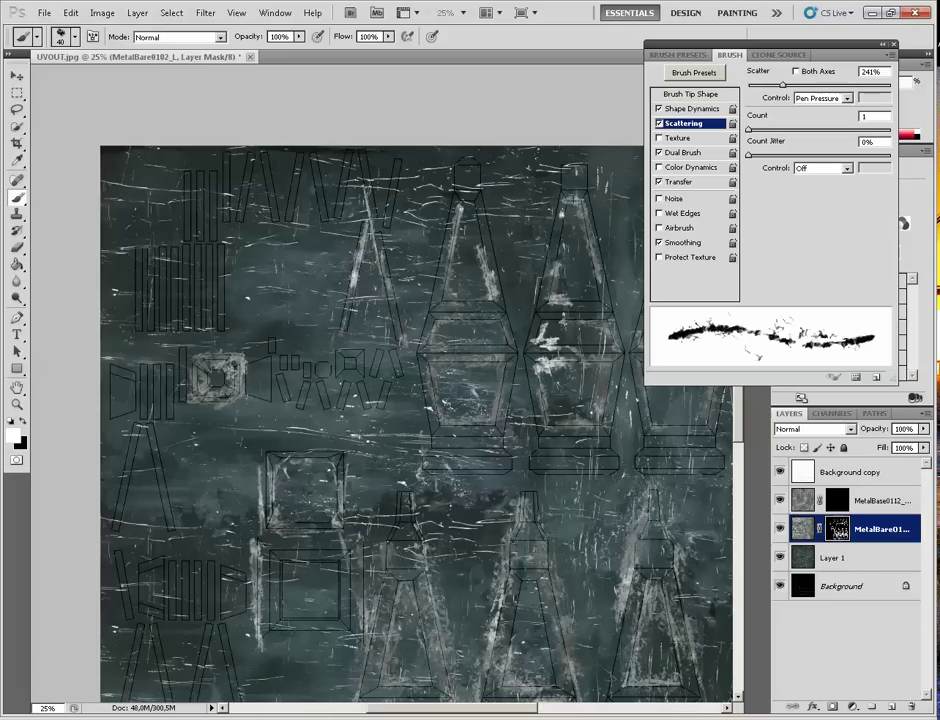
{"action": "mouse_move", "coordinate": [290, 210]}
{"action": "left_mouse_down"}
{"action": "mouse_move", "coordinate": [300, 158]}
{"action": "mouse_move", "coordinate": [290, 214]}
{"action": "mouse_move", "coordinate": [250, 162]}
{"action": "mouse_move", "coordinate": [237, 222]}
{"action": "left_mouse_up"}
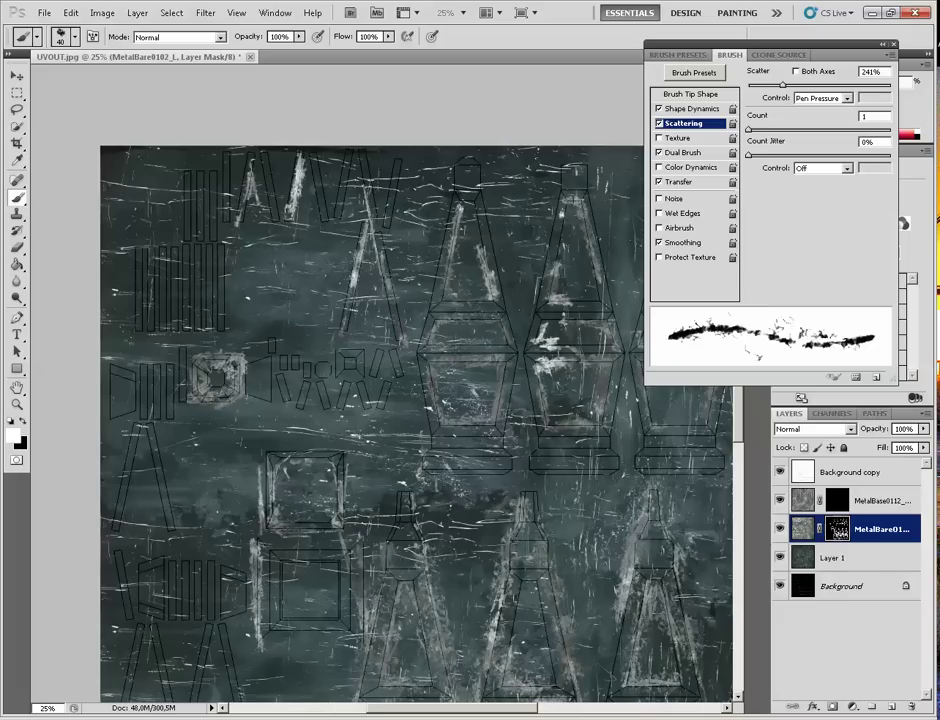
Step: Enlarge the brush to 77 px and paint wear on the mask over the grouped vertical strips in the texture's upper-left area
{"action": "right_click", "coordinate": [258, 327]}
{"action": "left_click_drag", "start_coordinate": [297, 356], "coordinate": [323, 357]}
{"action": "mouse_move", "coordinate": [136, 258]}
{"action": "left_mouse_down"}
{"action": "mouse_move", "coordinate": [135, 312]}
{"action": "mouse_move", "coordinate": [134, 250]}
{"action": "left_mouse_up"}
{"action": "left_click_drag", "start_coordinate": [147, 336], "coordinate": [198, 322]}
{"action": "mouse_move", "coordinate": [191, 262]}
{"action": "left_mouse_down"}
{"action": "mouse_move", "coordinate": [196, 316]}
{"action": "mouse_move", "coordinate": [215, 336]}
{"action": "mouse_move", "coordinate": [196, 170]}
{"action": "mouse_move", "coordinate": [200, 276]}
{"action": "mouse_move", "coordinate": [204, 195]}
{"action": "left_mouse_up"}
Step: Paint wear on the mask over the lower-left vertical and slanted strips and beside the fourth lower-row shell's neck
{"action": "left_click_drag", "start_coordinate": [240, 420], "coordinate": [308, 238]}
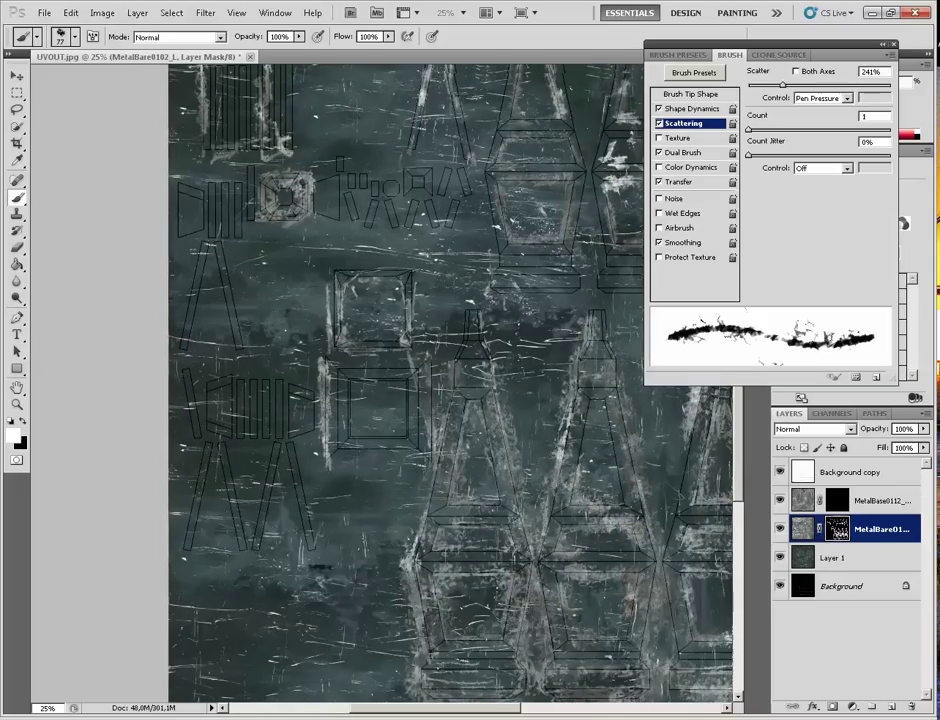
{"action": "mouse_move", "coordinate": [253, 381]}
{"action": "left_mouse_down"}
{"action": "mouse_move", "coordinate": [256, 412]}
{"action": "mouse_move", "coordinate": [272, 408]}
{"action": "mouse_move", "coordinate": [279, 437]}
{"action": "mouse_move", "coordinate": [262, 457]}
{"action": "mouse_move", "coordinate": [250, 558]}
{"action": "mouse_move", "coordinate": [182, 550]}
{"action": "mouse_move", "coordinate": [214, 449]}
{"action": "left_mouse_up"}
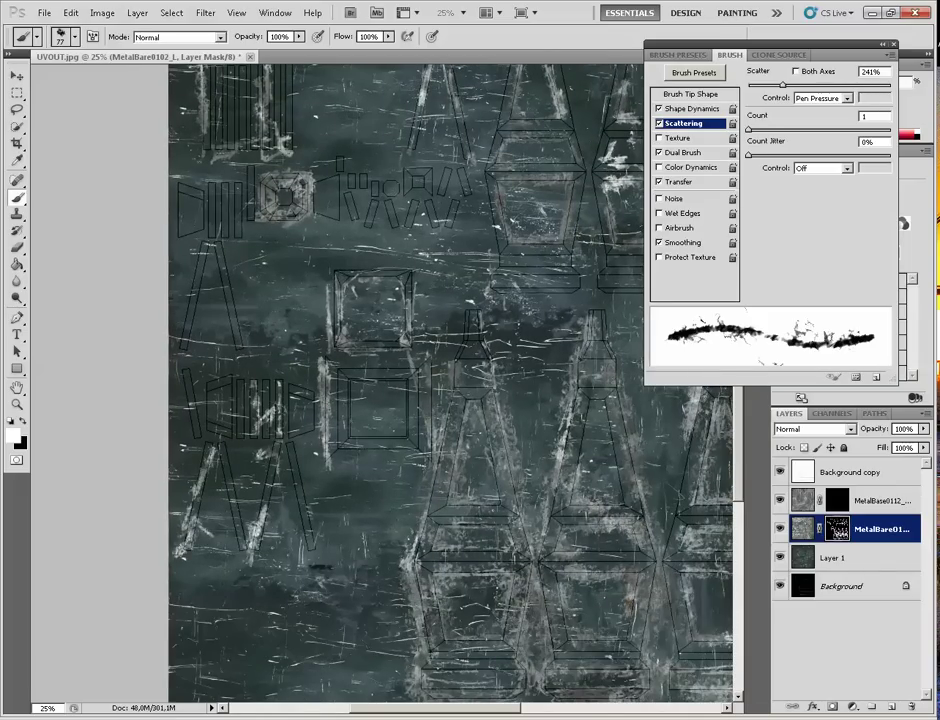
{"action": "mouse_move", "coordinate": [420, 225]}
{"action": "left_mouse_down"}
{"action": "mouse_move", "coordinate": [315, 271]}
{"action": "mouse_move", "coordinate": [325, 249]}
{"action": "mouse_move", "coordinate": [330, 280]}
{"action": "mouse_move", "coordinate": [362, 280]}
{"action": "mouse_move", "coordinate": [337, 275]}
{"action": "mouse_move", "coordinate": [210, 403]}
{"action": "mouse_move", "coordinate": [71, 351]}
{"action": "mouse_move", "coordinate": [128, 285]}
{"action": "left_mouse_up"}
{"action": "left_click_drag", "start_coordinate": [491, 416], "coordinate": [488, 446]}
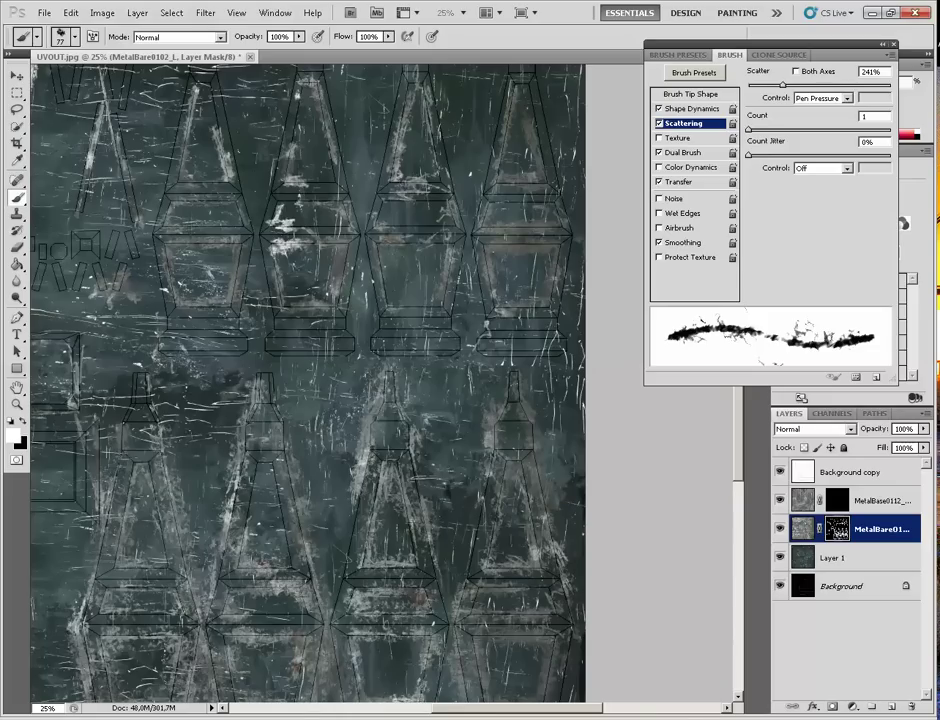
Step: Select the MetalBase0112_1_L layer mask and paint wear down the second lower-row shell, undoing a stray stroke on its neck
{"action": "left_click", "coordinate": [837, 500]}
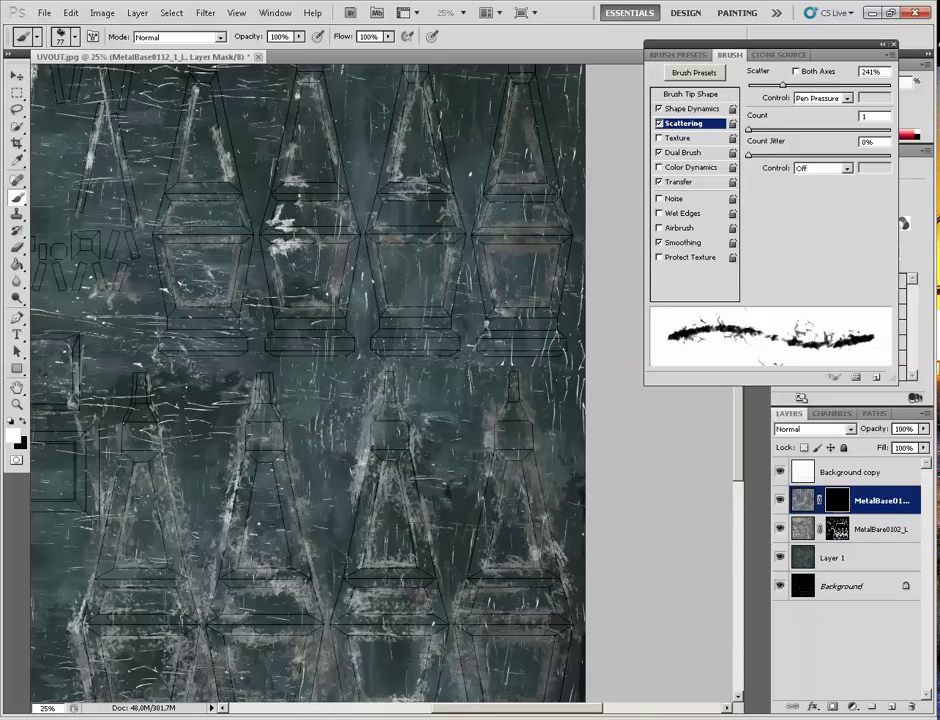
{"action": "left_click_drag", "start_coordinate": [320, 370], "coordinate": [424, 323]}
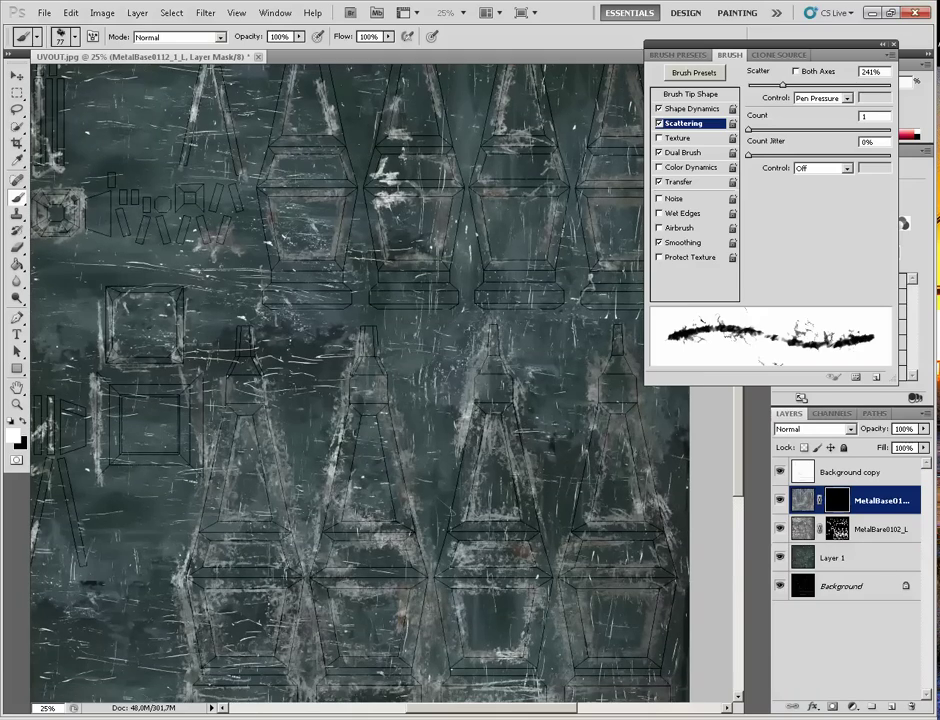
{"action": "scroll", "coordinate": [360, 380], "scroll_direction": "down", "scroll_amount": 2}
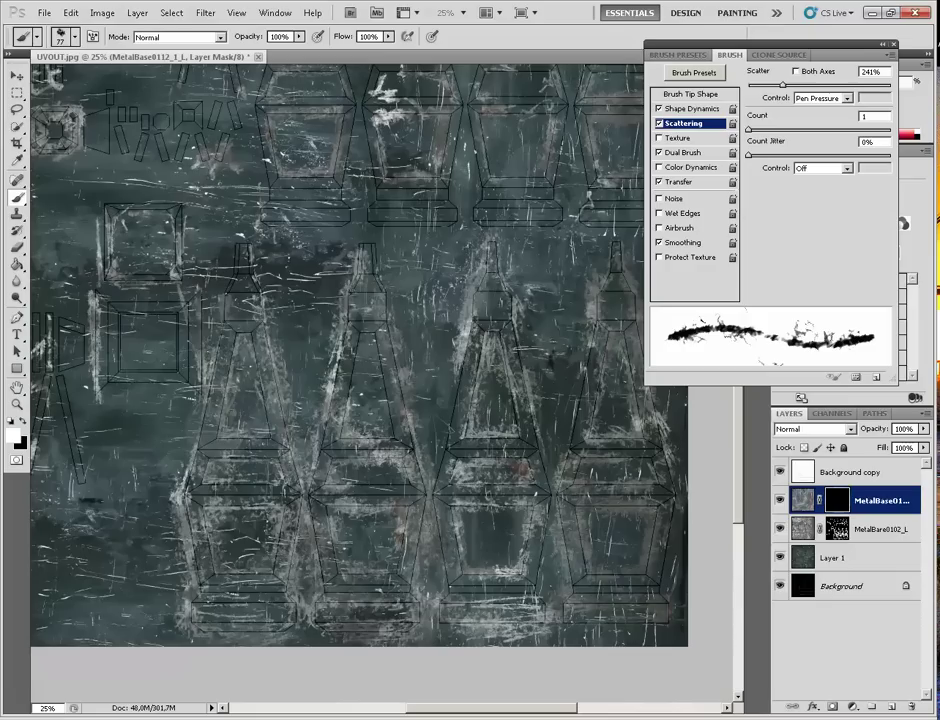
{"action": "mouse_move", "coordinate": [363, 290]}
{"action": "left_mouse_down"}
{"action": "mouse_move", "coordinate": [365, 320]}
{"action": "mouse_move", "coordinate": [365, 272]}
{"action": "left_mouse_up"}
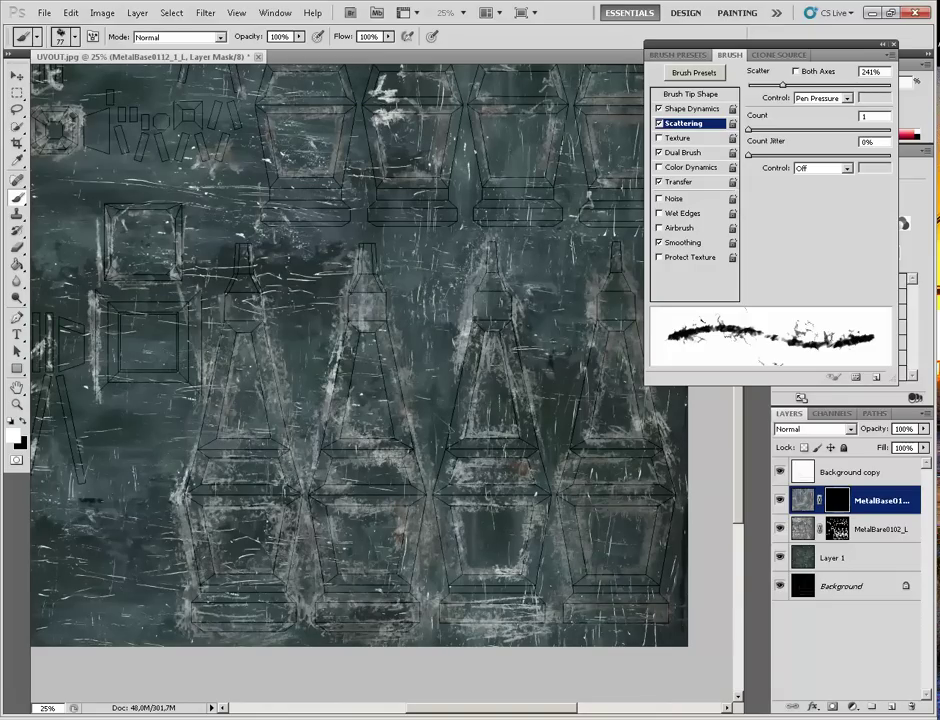
{"action": "key", "text": "ctrl+z"}
{"action": "mouse_move", "coordinate": [355, 338]}
{"action": "left_mouse_down"}
{"action": "mouse_move", "coordinate": [341, 415]}
{"action": "mouse_move", "coordinate": [375, 317]}
{"action": "mouse_move", "coordinate": [350, 408]}
{"action": "left_mouse_up"}
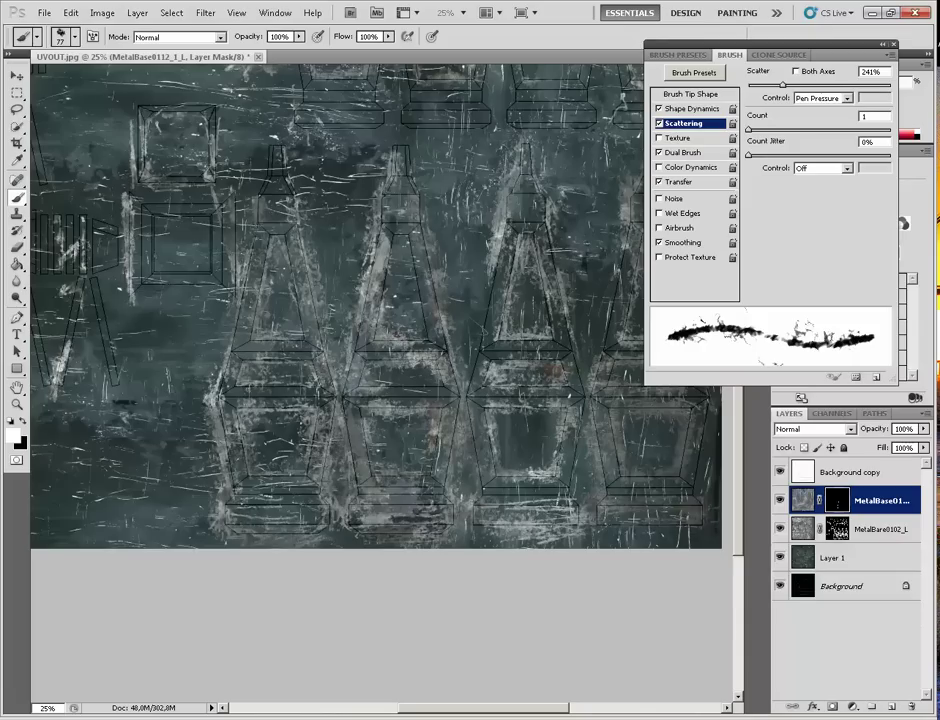
{"action": "left_click_drag", "start_coordinate": [332, 294], "coordinate": [201, 290]}
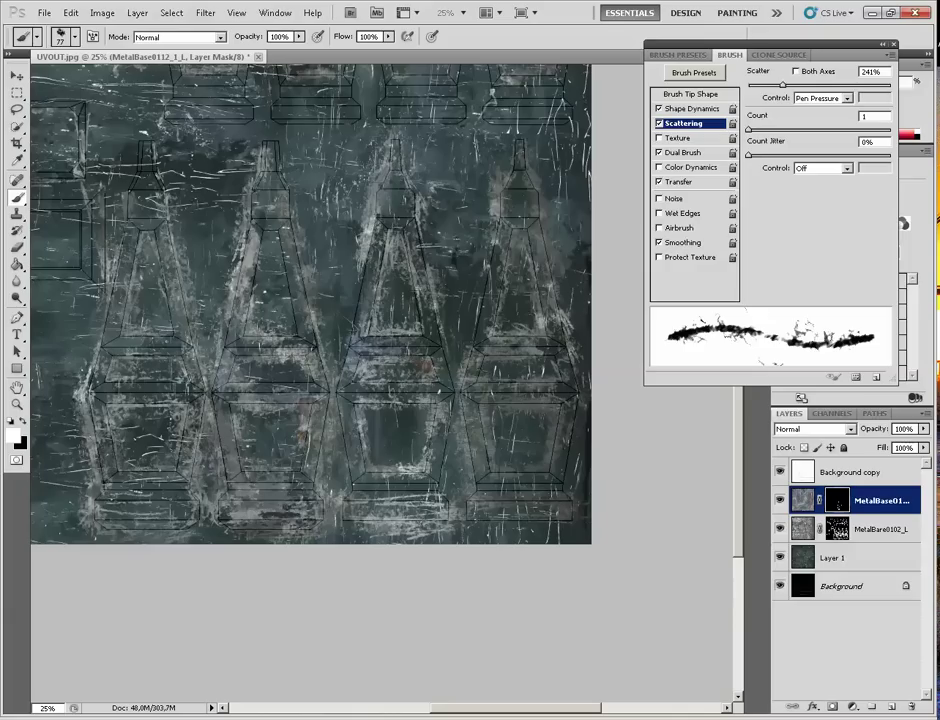
Step: Check the wear with the Background copy outlines briefly hidden, and paint more wear around the third and fourth lower-row shells
{"action": "left_click", "coordinate": [780, 472]}
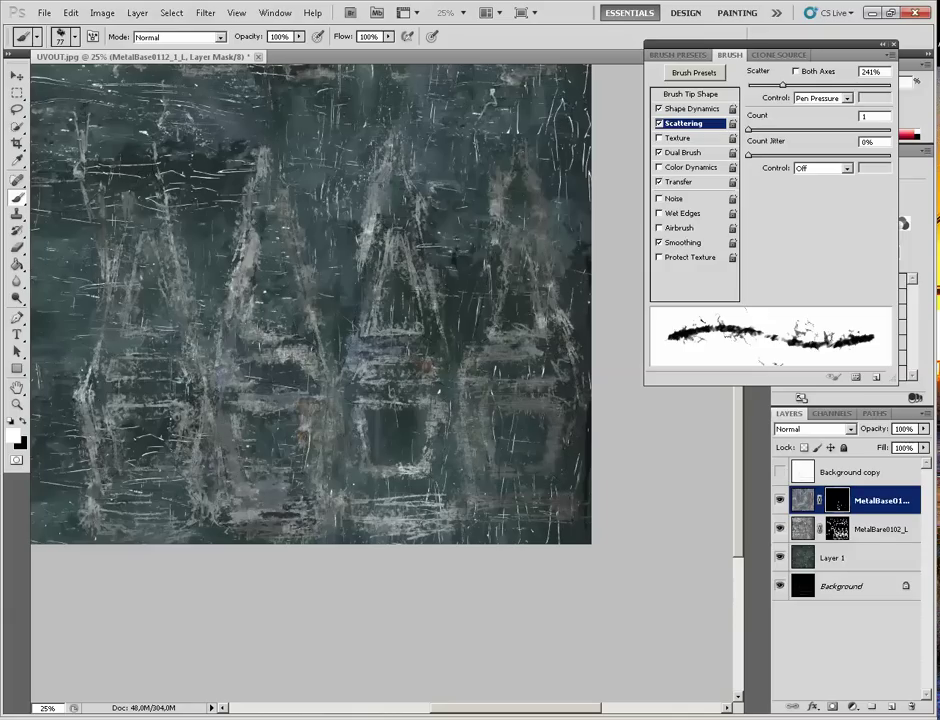
{"action": "left_click", "coordinate": [780, 472]}
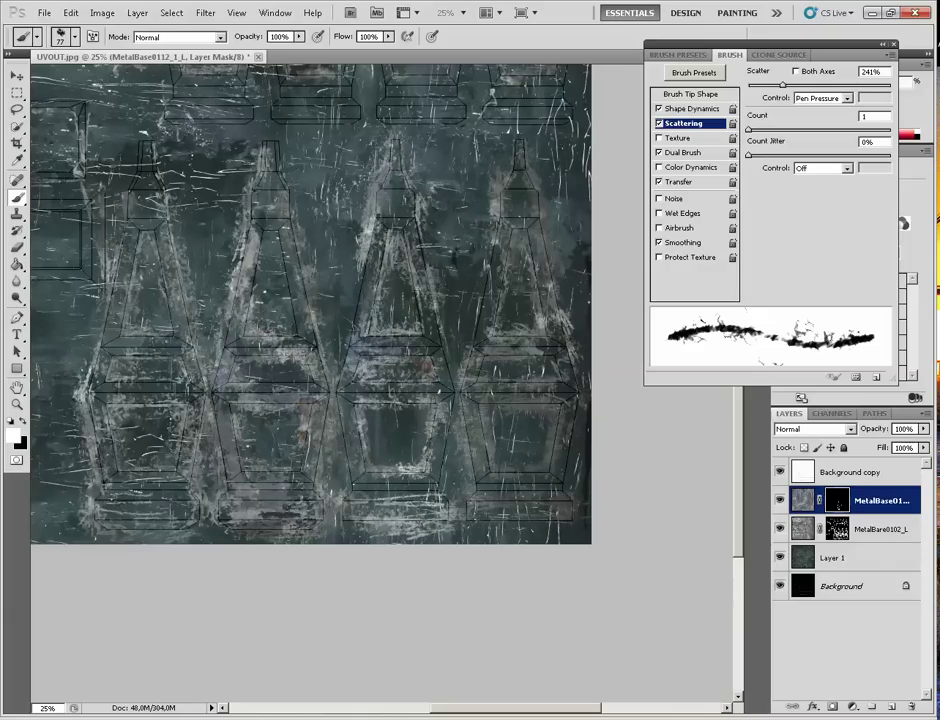
{"action": "mouse_move", "coordinate": [355, 358]}
{"action": "left_mouse_down"}
{"action": "mouse_move", "coordinate": [418, 353]}
{"action": "mouse_move", "coordinate": [409, 312]}
{"action": "left_mouse_up"}
{"action": "mouse_move", "coordinate": [557, 425]}
{"action": "left_mouse_down"}
{"action": "mouse_move", "coordinate": [508, 511]}
{"action": "mouse_move", "coordinate": [566, 518]}
{"action": "mouse_move", "coordinate": [484, 508]}
{"action": "mouse_move", "coordinate": [572, 507]}
{"action": "left_mouse_up"}
{"action": "left_click_drag", "start_coordinate": [421, 372], "coordinate": [418, 389]}
{"action": "mouse_move", "coordinate": [330, 382]}
{"action": "left_mouse_down"}
{"action": "mouse_move", "coordinate": [352, 390]}
{"action": "mouse_move", "coordinate": [513, 347]}
{"action": "left_mouse_up"}
{"action": "mouse_move", "coordinate": [337, 464]}
{"action": "left_mouse_down"}
{"action": "mouse_move", "coordinate": [288, 466]}
{"action": "mouse_move", "coordinate": [356, 474]}
{"action": "mouse_move", "coordinate": [322, 484]}
{"action": "left_mouse_up"}
{"action": "mouse_move", "coordinate": [335, 482]}
{"action": "left_mouse_down"}
{"action": "mouse_move", "coordinate": [362, 629]}
{"action": "mouse_move", "coordinate": [358, 677]}
{"action": "left_mouse_up"}
{"action": "left_click_drag", "start_coordinate": [377, 546], "coordinate": [205, 637]}
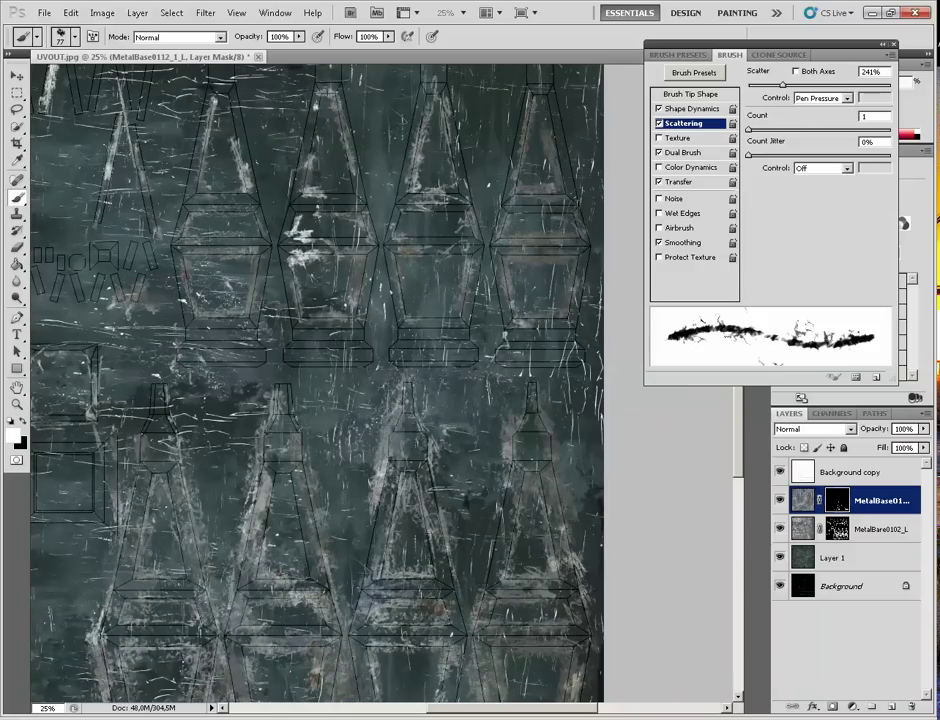
Step: Paint wear on the mask over the necks of the lower-row shells
{"action": "left_click_drag", "start_coordinate": [530, 423], "coordinate": [532, 446]}
{"action": "mouse_move", "coordinate": [287, 416]}
{"action": "left_mouse_down"}
{"action": "mouse_move", "coordinate": [274, 458]}
{"action": "mouse_move", "coordinate": [270, 428]}
{"action": "left_mouse_up"}
{"action": "mouse_move", "coordinate": [146, 419]}
{"action": "left_mouse_down"}
{"action": "mouse_move", "coordinate": [140, 428]}
{"action": "mouse_move", "coordinate": [160, 440]}
{"action": "mouse_move", "coordinate": [160, 416]}
{"action": "mouse_move", "coordinate": [298, 324]}
{"action": "mouse_move", "coordinate": [278, 318]}
{"action": "left_mouse_up"}
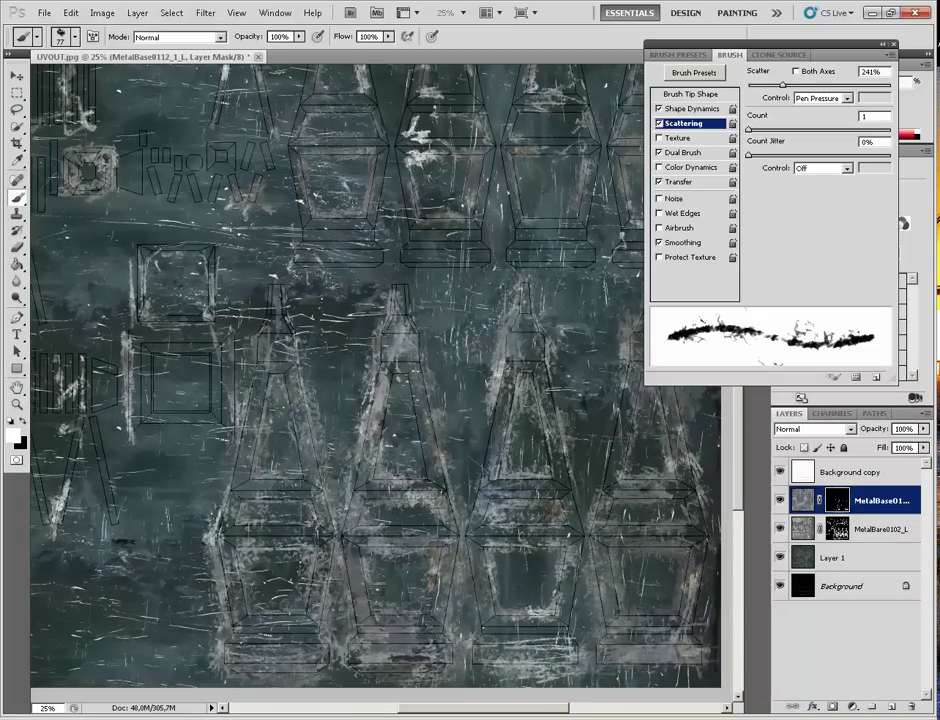
Step: Paint wear on the mask around the larger square frame shell and along the second lower-row shell's base
{"action": "mouse_move", "coordinate": [131, 336]}
{"action": "left_mouse_down"}
{"action": "mouse_move", "coordinate": [139, 426]}
{"action": "mouse_move", "coordinate": [168, 433]}
{"action": "mouse_move", "coordinate": [230, 423]}
{"action": "left_mouse_up"}
{"action": "mouse_move", "coordinate": [208, 381]}
{"action": "left_mouse_down"}
{"action": "mouse_move", "coordinate": [211, 330]}
{"action": "mouse_move", "coordinate": [131, 343]}
{"action": "left_mouse_up"}
{"action": "mouse_move", "coordinate": [248, 343]}
{"action": "left_mouse_down"}
{"action": "mouse_move", "coordinate": [215, 350]}
{"action": "mouse_move", "coordinate": [167, 171]}
{"action": "left_mouse_up"}
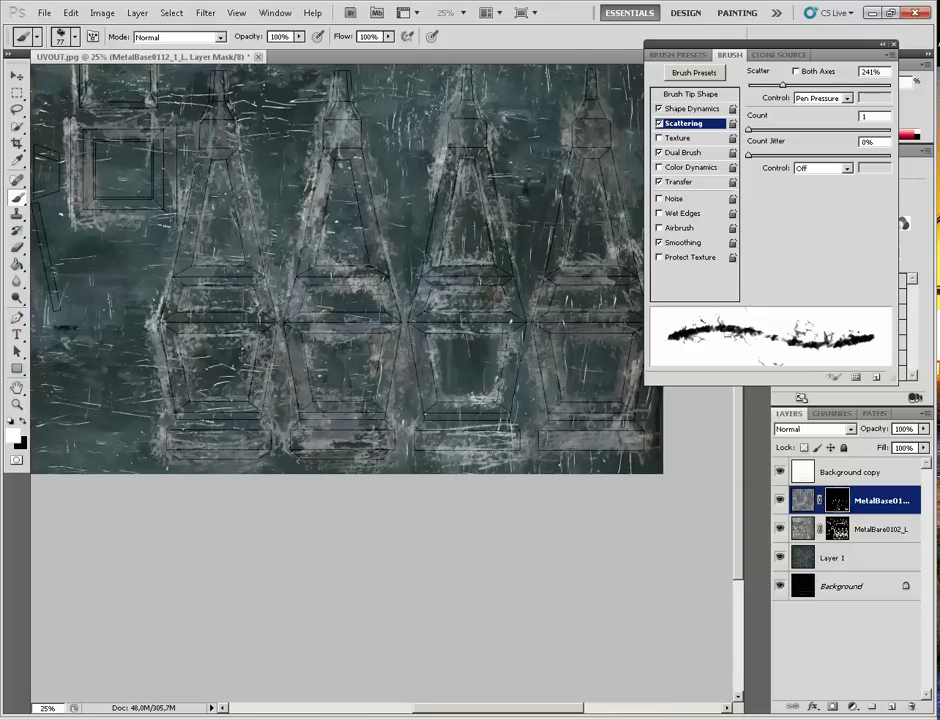
{"action": "mouse_move", "coordinate": [325, 462]}
{"action": "left_mouse_down"}
{"action": "mouse_move", "coordinate": [404, 467]}
{"action": "mouse_move", "coordinate": [300, 458]}
{"action": "left_mouse_up"}
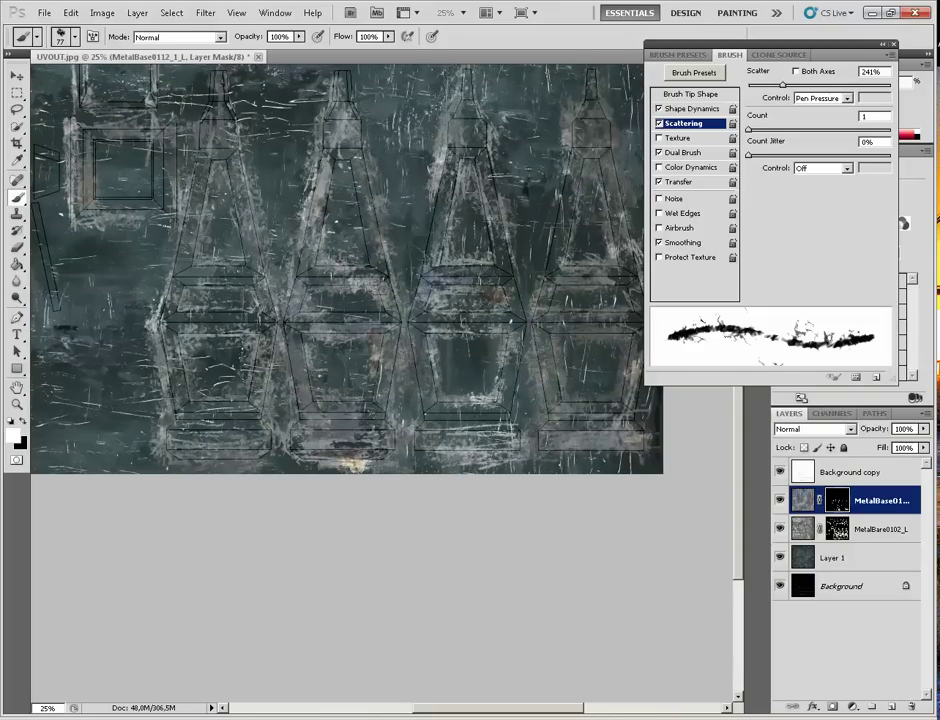
Step: Show the whole texture and set the brush to 380 px with 42% opacity
{"action": "left_click_drag", "start_coordinate": [196, 339], "coordinate": [564, 470]}
{"action": "mouse_move", "coordinate": [293, 242]}
{"action": "left_mouse_down"}
{"action": "mouse_move", "coordinate": [316, 310]}
{"action": "mouse_move", "coordinate": [265, 449]}
{"action": "left_mouse_up"}
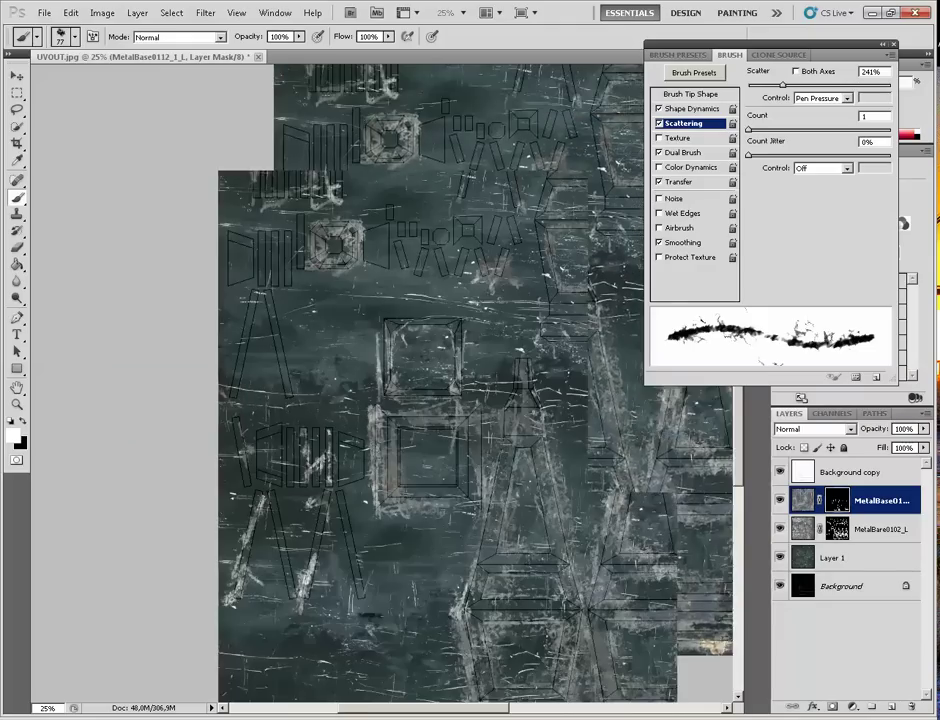
{"action": "key", "text": "ctrl+minus"}
{"action": "key", "text": "ctrl+minus"}
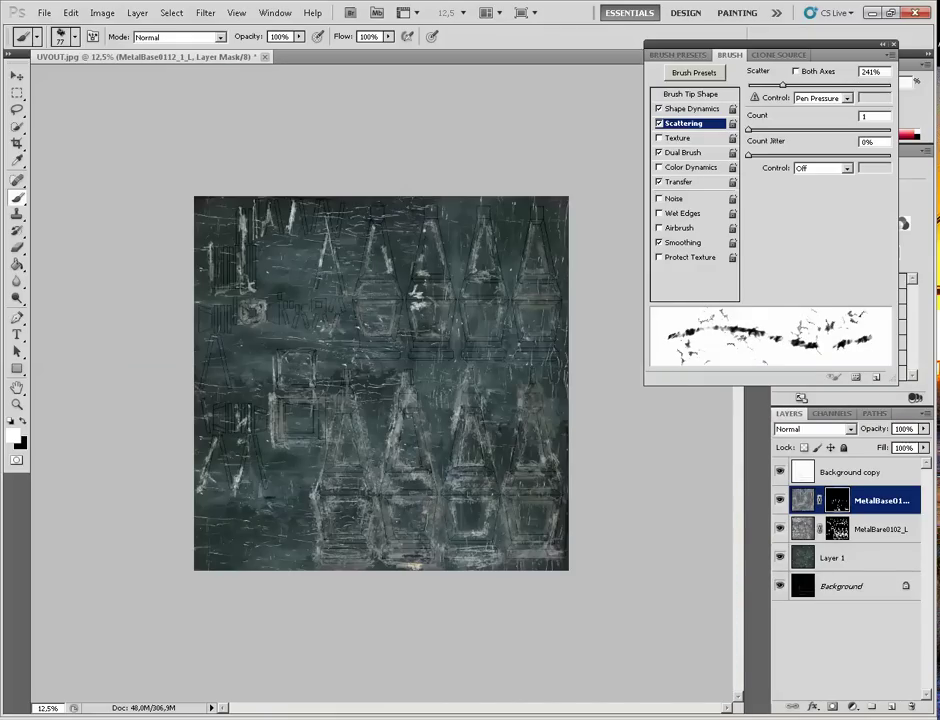
{"action": "right_click", "coordinate": [502, 280]}
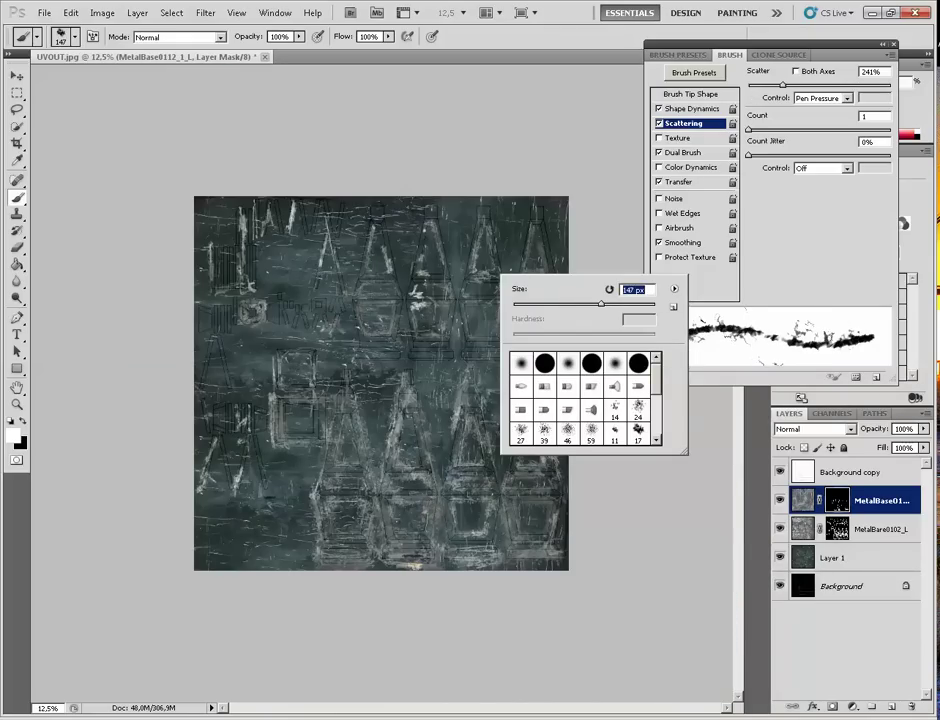
{"action": "left_click_drag", "start_coordinate": [601, 304], "coordinate": [625, 304]}
{"action": "type", "text": "380"}
{"action": "key", "text": "Return"}
{"action": "left_click", "coordinate": [299, 37]}
{"action": "left_click_drag", "start_coordinate": [300, 51], "coordinate": [258, 51]}
{"action": "key", "text": "Return"}
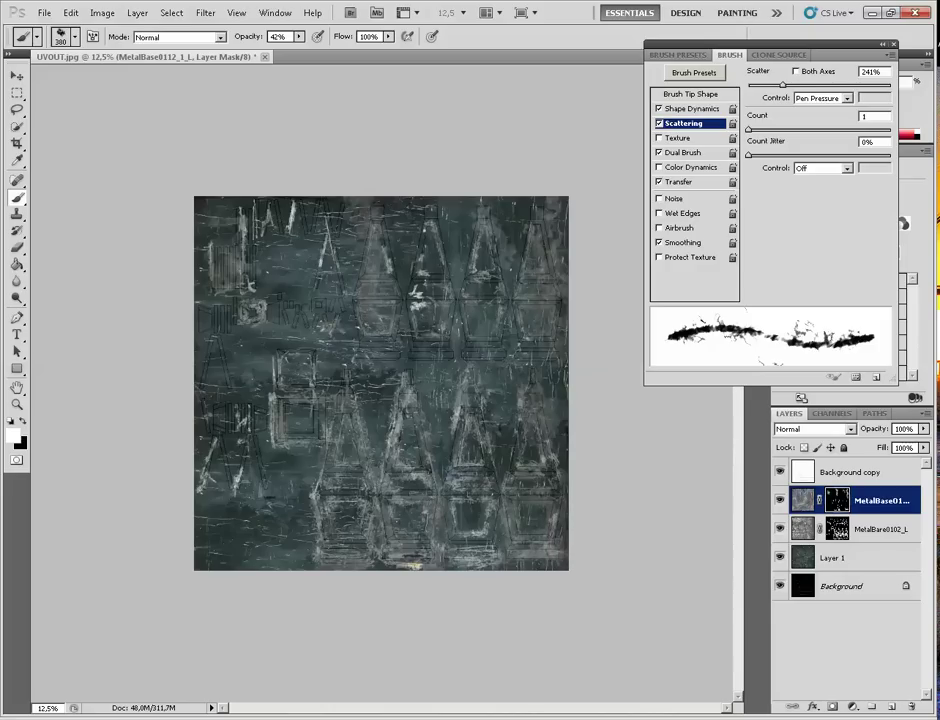
Step: Paint broad faint wear on the mask over the texture's lower-left area, its left edge and the crossed strips
{"action": "left_click_drag", "start_coordinate": [281, 552], "coordinate": [286, 482]}
{"action": "mouse_move", "coordinate": [215, 340]}
{"action": "left_mouse_down"}
{"action": "mouse_move", "coordinate": [224, 388]}
{"action": "mouse_move", "coordinate": [235, 346]}
{"action": "mouse_move", "coordinate": [249, 340]}
{"action": "mouse_move", "coordinate": [314, 359]}
{"action": "mouse_move", "coordinate": [300, 362]}
{"action": "mouse_move", "coordinate": [331, 391]}
{"action": "mouse_move", "coordinate": [319, 440]}
{"action": "mouse_move", "coordinate": [343, 427]}
{"action": "left_mouse_up"}
{"action": "mouse_move", "coordinate": [345, 282]}
{"action": "left_mouse_down"}
{"action": "mouse_move", "coordinate": [345, 304]}
{"action": "mouse_move", "coordinate": [328, 292]}
{"action": "left_mouse_up"}
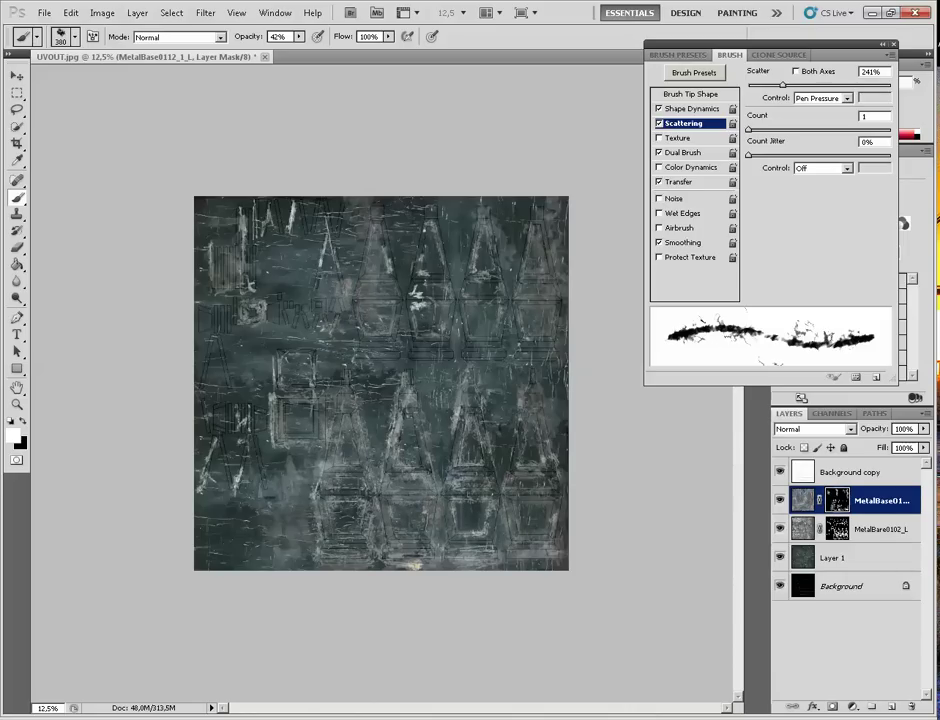
{"action": "mouse_move", "coordinate": [214, 338]}
{"action": "left_mouse_down"}
{"action": "mouse_move", "coordinate": [226, 369]}
{"action": "mouse_move", "coordinate": [203, 457]}
{"action": "left_mouse_up"}
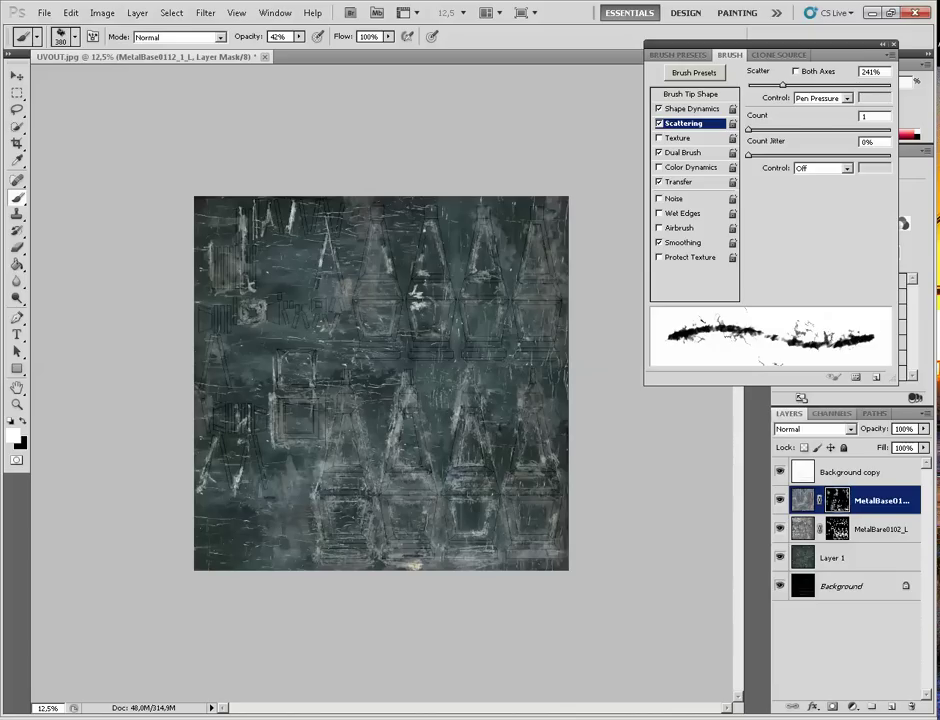
Step: Set the MetalBase0112_1_L layer's blend mode to Linear Burn and paint a broad patch over the second upper-row shell
{"action": "left_click", "coordinate": [812, 428]}
{"action": "left_click", "coordinate": [800, 100]}
{"action": "key", "text": "Down"}
{"action": "key", "text": "Up"}
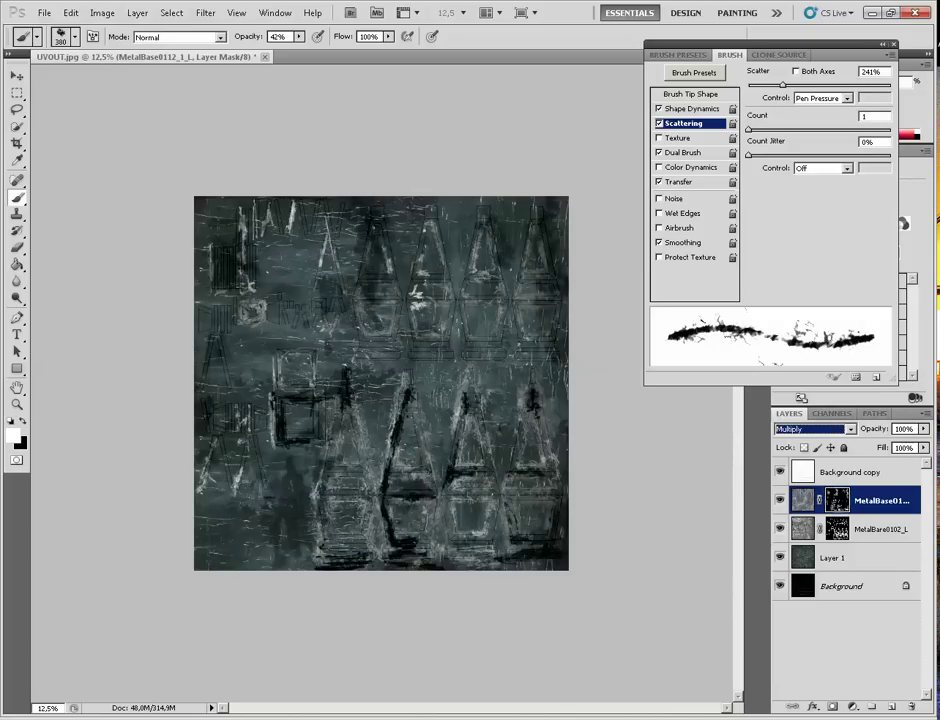
{"action": "key", "text": "Down"}
{"action": "key", "text": "Down"}
{"action": "key", "text": "Return"}
{"action": "mouse_move", "coordinate": [445, 323]}
{"action": "left_mouse_down"}
{"action": "mouse_move", "coordinate": [443, 362]}
{"action": "mouse_move", "coordinate": [408, 352]}
{"action": "mouse_move", "coordinate": [432, 359]}
{"action": "mouse_move", "coordinate": [401, 311]}
{"action": "mouse_move", "coordinate": [415, 269]}
{"action": "left_mouse_up"}
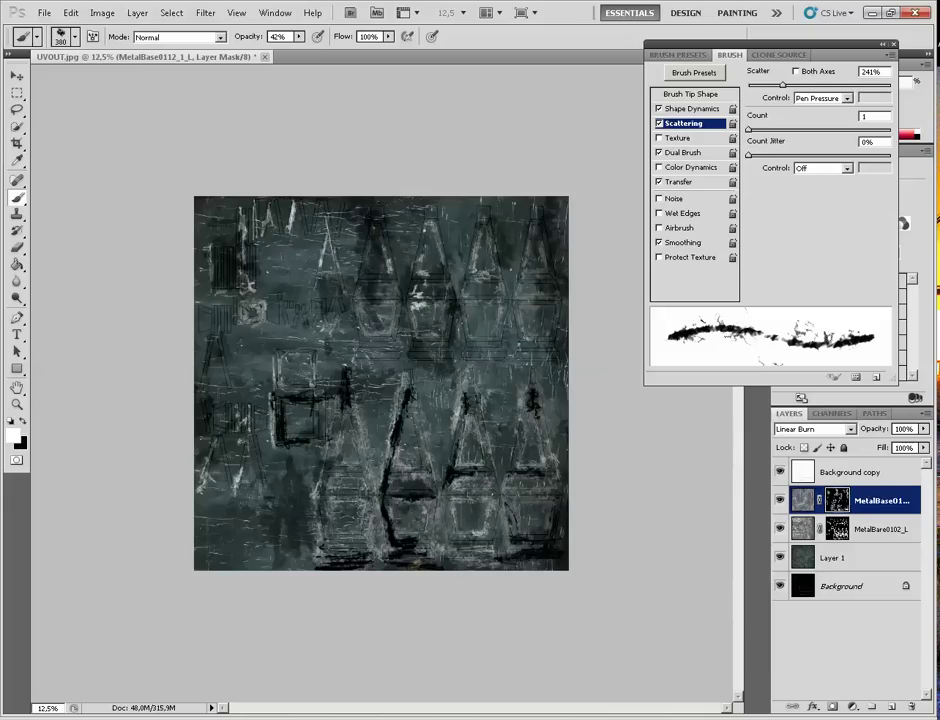
Step: Reduce the brush size to 75 px and raise its scatter to 456%
{"action": "right_click", "coordinate": [437, 330]}
{"action": "key", "text": "Down"}
{"action": "key", "text": "Down"}
{"action": "key", "text": "Down"}
{"action": "key", "text": "Down"}
{"action": "key", "text": "Down"}
{"action": "key", "text": "Down"}
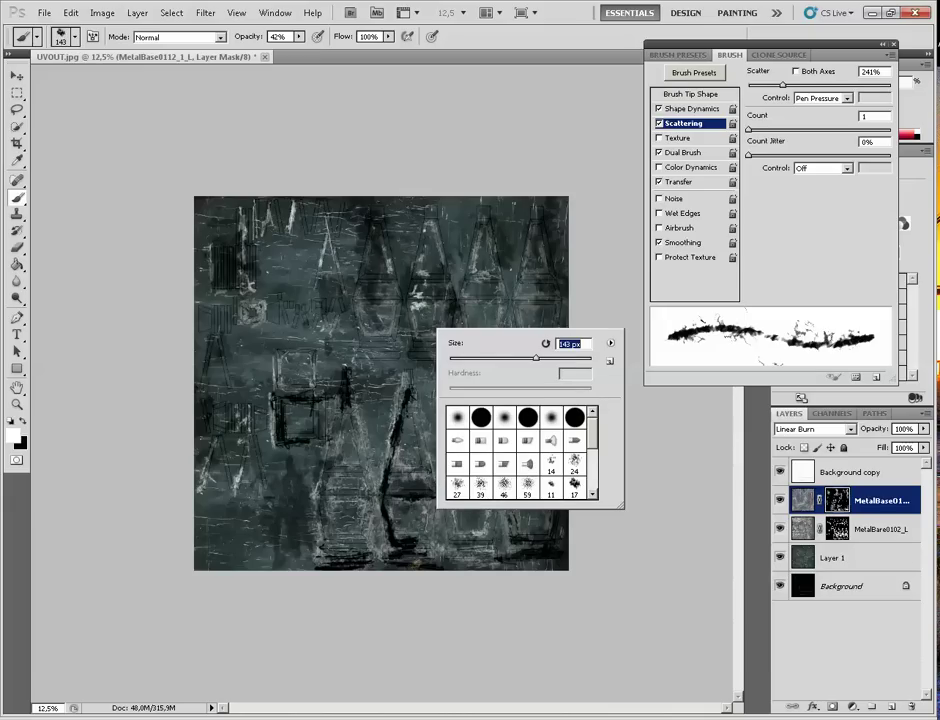
{"action": "key", "text": "Down"}
{"action": "key", "text": "Down"}
{"action": "key", "text": "Down"}
{"action": "key", "text": "Down"}
{"action": "key", "text": "Down"}
{"action": "key", "text": "Down"}
{"action": "key", "text": "Down"}
{"action": "key", "text": "Down"}
{"action": "key", "text": "Down"}
{"action": "key", "text": "Down"}
{"action": "key", "text": "Down"}
{"action": "key", "text": "Down"}
{"action": "key", "text": "Down"}
{"action": "key", "text": "Down"}
{"action": "key", "text": "Down"}
{"action": "key", "text": "Down"}
{"action": "key", "text": "Down"}
{"action": "key", "text": "Down"}
{"action": "key", "text": "Down"}
{"action": "key", "text": "Down"}
{"action": "key", "text": "Return"}
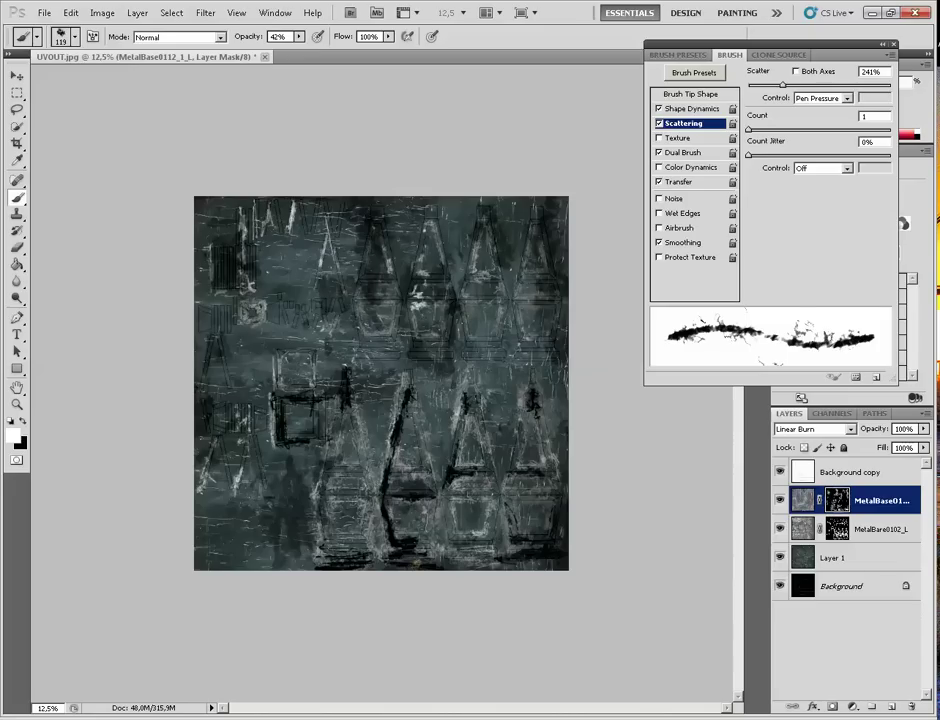
{"action": "left_click_drag", "start_coordinate": [783, 85], "coordinate": [813, 85]}
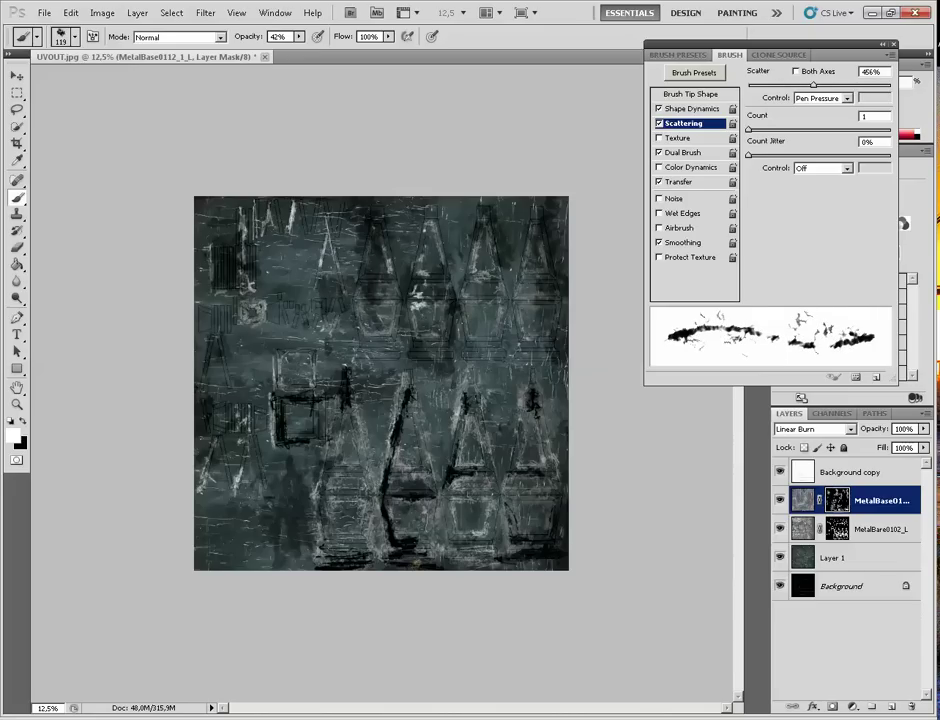
{"action": "right_click", "coordinate": [450, 307]}
{"action": "left_click_drag", "start_coordinate": [541, 336], "coordinate": [516, 336]}
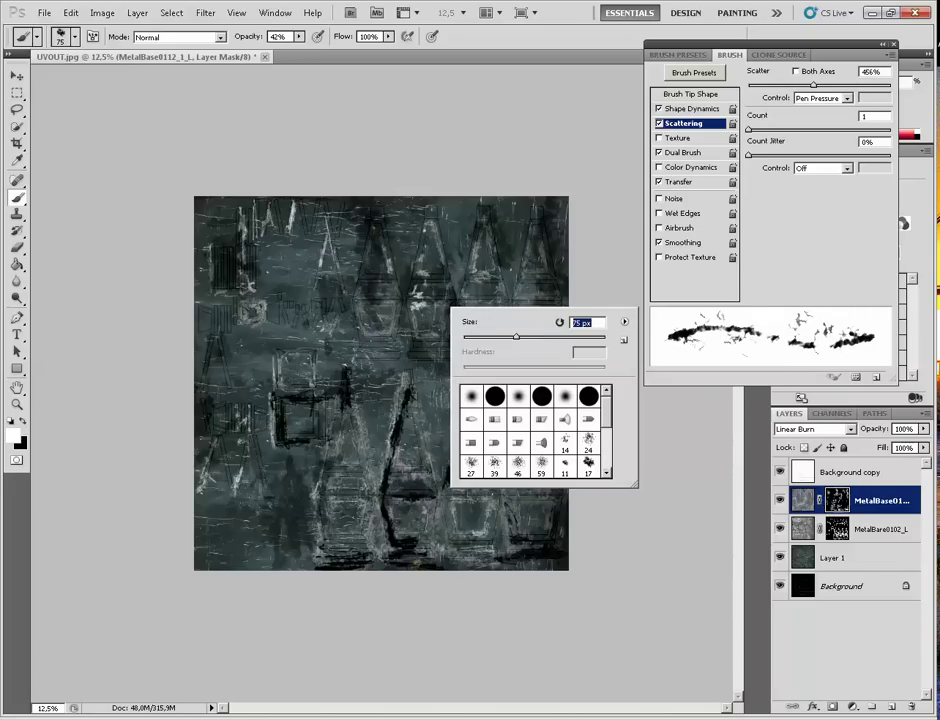
{"action": "key", "text": "Return"}
Step: Raise the brush opacity to 100% and paint dark wear along the upper-row shells, mainly the third shell's sides and base
{"action": "left_click_drag", "start_coordinate": [369, 202], "coordinate": [368, 270]}
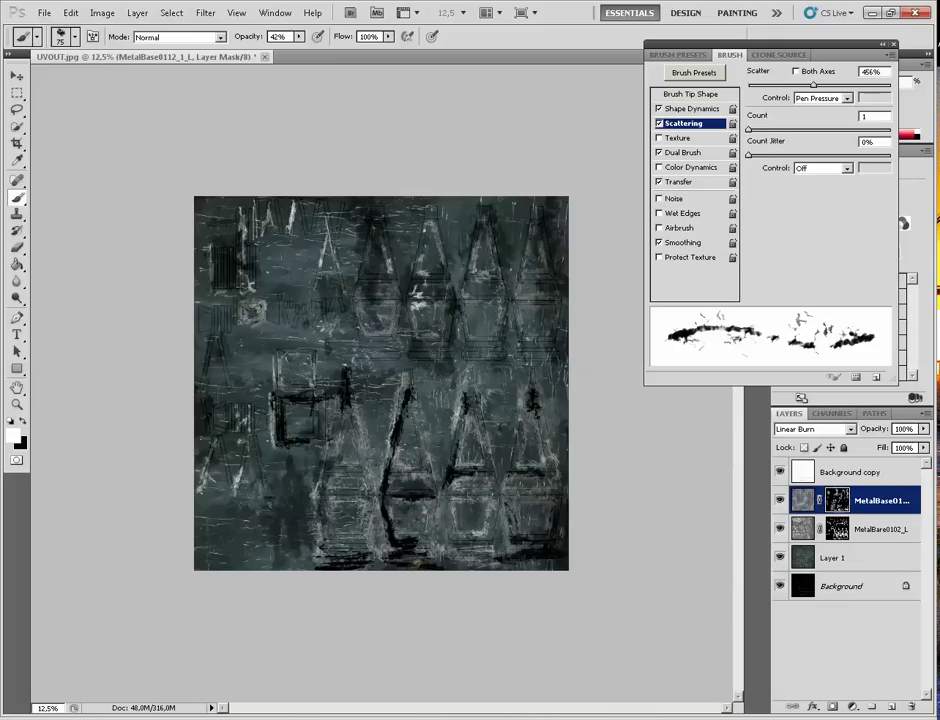
{"action": "left_click_drag", "start_coordinate": [298, 36], "coordinate": [342, 50]}
{"action": "mouse_move", "coordinate": [365, 188]}
{"action": "left_mouse_down"}
{"action": "mouse_move", "coordinate": [370, 262]}
{"action": "mouse_move", "coordinate": [341, 265]}
{"action": "left_mouse_up"}
{"action": "left_click_drag", "start_coordinate": [453, 347], "coordinate": [474, 380]}
{"action": "left_click_drag", "start_coordinate": [523, 358], "coordinate": [540, 363]}
Step: Set the brush scatter to 682% and size to 96 px, and paint dark wear around the second and fourth upper-row shells
{"action": "left_click_drag", "start_coordinate": [812, 85], "coordinate": [846, 85]}
{"action": "right_click", "coordinate": [472, 402]}
{"action": "type", "text": "96"}
{"action": "key", "text": "Return"}
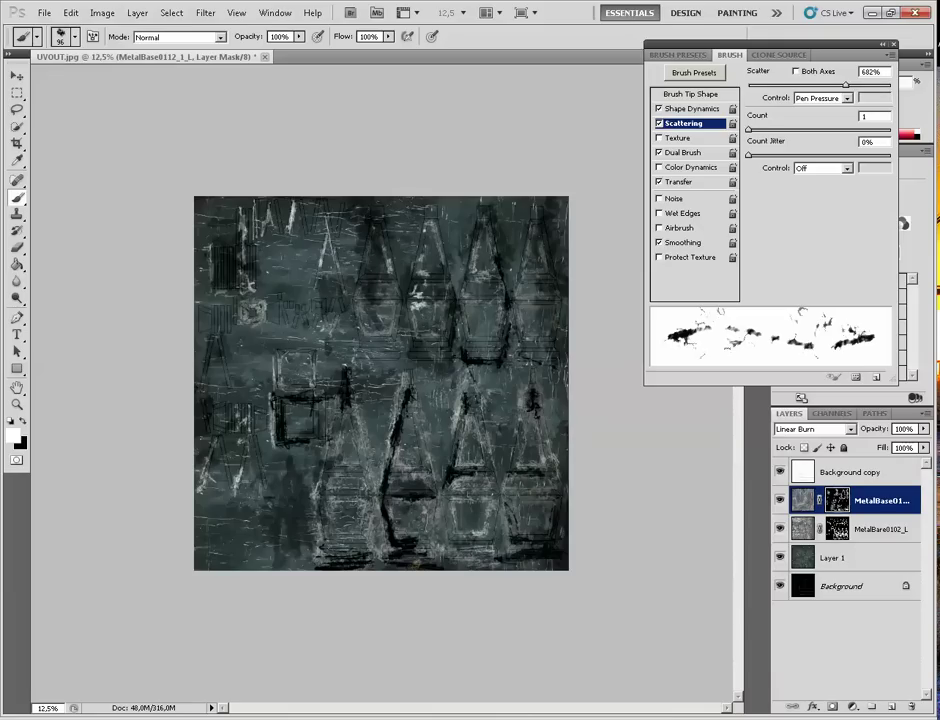
{"action": "mouse_move", "coordinate": [432, 364]}
{"action": "left_mouse_down"}
{"action": "mouse_move", "coordinate": [396, 362]}
{"action": "mouse_move", "coordinate": [447, 362]}
{"action": "left_mouse_up"}
{"action": "mouse_move", "coordinate": [386, 258]}
{"action": "left_mouse_down"}
{"action": "mouse_move", "coordinate": [381, 247]}
{"action": "mouse_move", "coordinate": [413, 265]}
{"action": "mouse_move", "coordinate": [410, 190]}
{"action": "left_mouse_up"}
{"action": "mouse_move", "coordinate": [531, 197]}
{"action": "left_mouse_down"}
{"action": "mouse_move", "coordinate": [515, 300]}
{"action": "mouse_move", "coordinate": [529, 226]}
{"action": "left_mouse_up"}
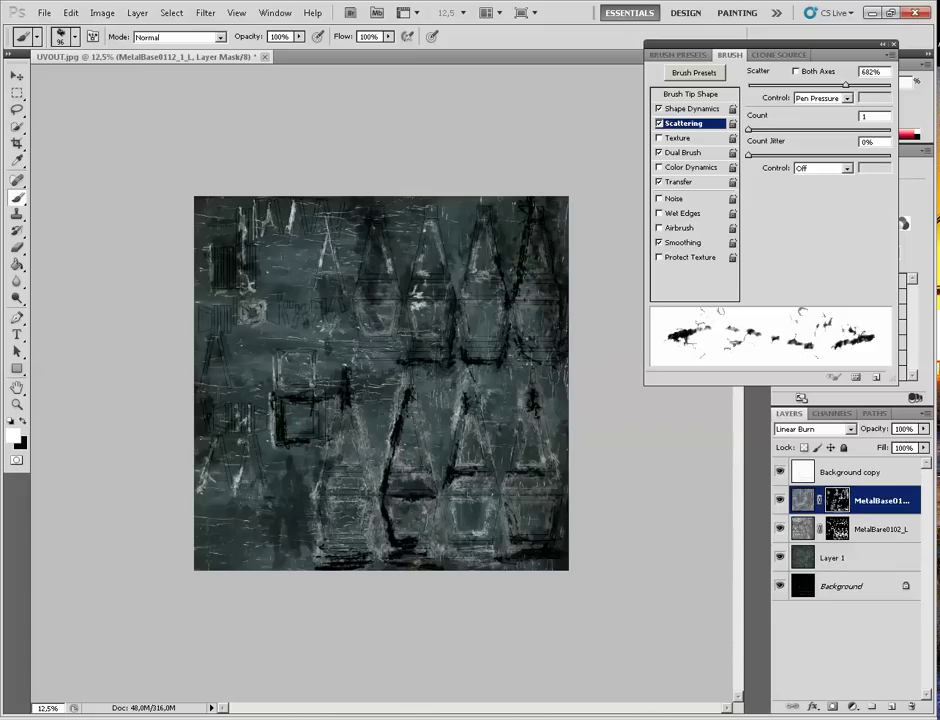
Step: Paint dark wear around the first and third lower-row shells and over the small pieces beside the nested-outline shell
{"action": "left_click_drag", "start_coordinate": [454, 496], "coordinate": [468, 497]}
{"action": "mouse_move", "coordinate": [314, 498]}
{"action": "left_mouse_down"}
{"action": "mouse_move", "coordinate": [321, 536]}
{"action": "mouse_move", "coordinate": [371, 524]}
{"action": "mouse_move", "coordinate": [373, 510]}
{"action": "left_mouse_up"}
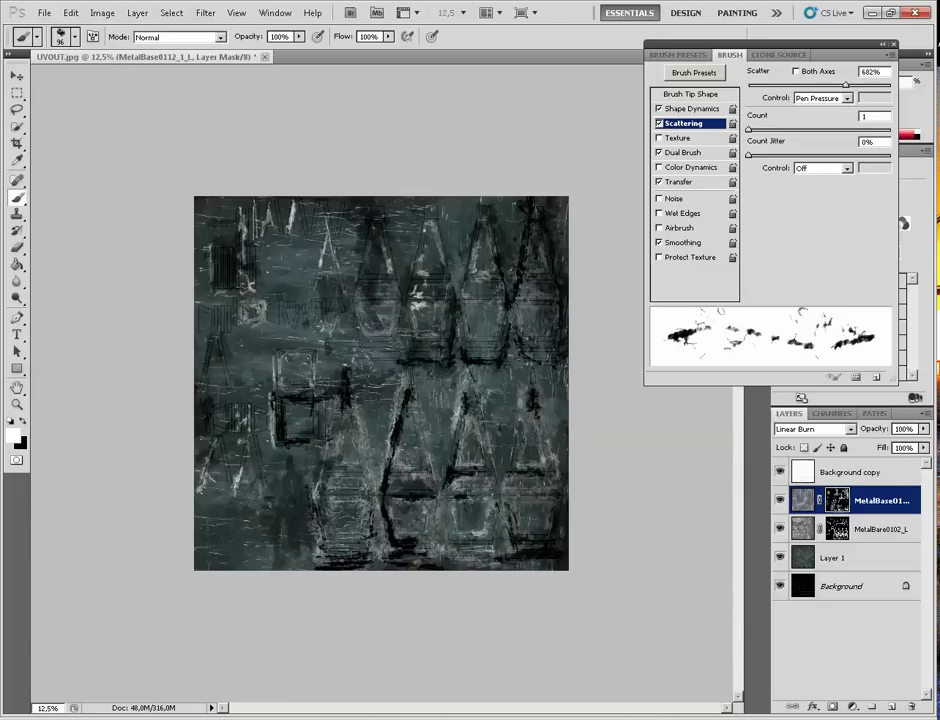
{"action": "mouse_move", "coordinate": [315, 487]}
{"action": "left_mouse_down"}
{"action": "mouse_move", "coordinate": [376, 494]}
{"action": "mouse_move", "coordinate": [371, 468]}
{"action": "left_mouse_up"}
{"action": "left_click_drag", "start_coordinate": [351, 405], "coordinate": [368, 456]}
{"action": "left_click_drag", "start_coordinate": [302, 273], "coordinate": [303, 311]}
{"action": "mouse_move", "coordinate": [315, 316]}
{"action": "left_mouse_down"}
{"action": "mouse_move", "coordinate": [276, 316]}
{"action": "mouse_move", "coordinate": [319, 318]}
{"action": "left_mouse_up"}
Step: Try dark wear over the vertical and slanted strips in the texture's upper-left area and undo those strokes
{"action": "left_click_drag", "start_coordinate": [264, 291], "coordinate": [234, 286]}
{"action": "mouse_move", "coordinate": [218, 340]}
{"action": "left_mouse_down"}
{"action": "mouse_move", "coordinate": [208, 380]}
{"action": "mouse_move", "coordinate": [223, 368]}
{"action": "left_mouse_up"}
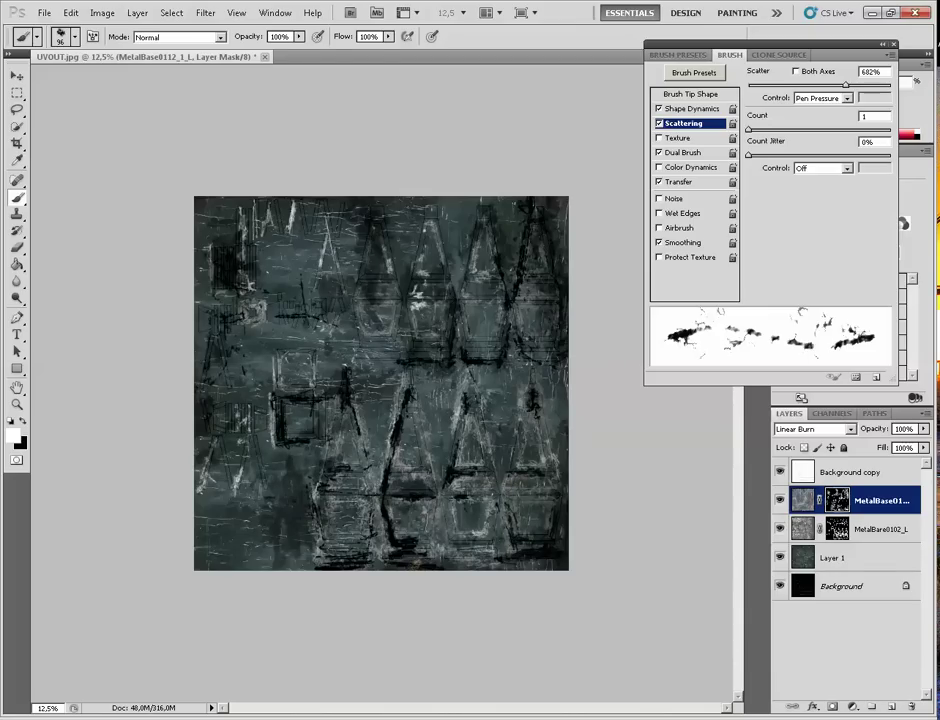
{"action": "key", "text": "ctrl+alt+z"}
{"action": "key", "text": "ctrl+alt+z"}
{"action": "key", "text": "ctrl+alt+z"}
{"action": "key", "text": "ctrl+alt+z"}
{"action": "key", "text": "ctrl+alt+z"}
{"action": "key", "text": "ctrl+alt+z"}
{"action": "key", "text": "ctrl+alt+z"}
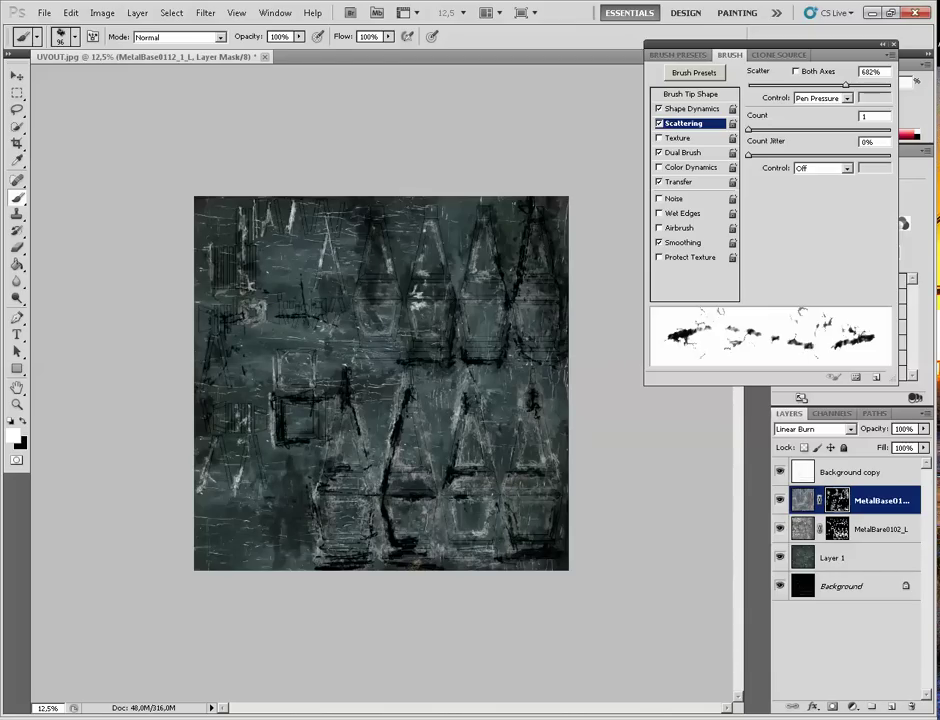
{"action": "key", "text": "ctrl+alt+z"}
{"action": "key", "text": "ctrl+alt+z"}
{"action": "key", "text": "ctrl+alt+z"}
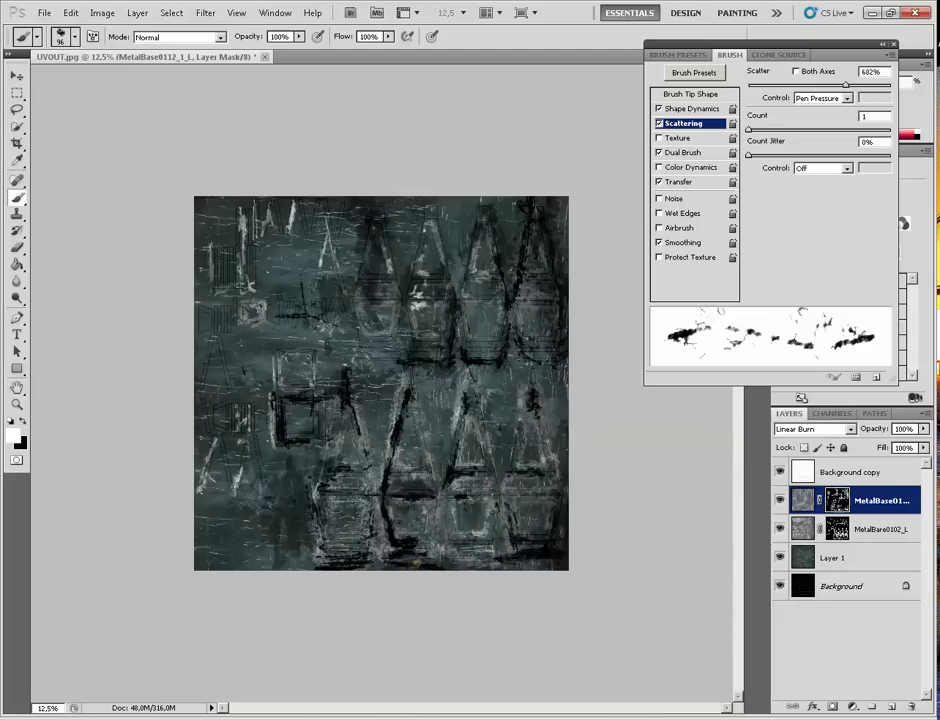
{"action": "key", "text": "ctrl+alt+z"}
{"action": "key", "text": "ctrl+alt+z"}
{"action": "key", "text": "ctrl+alt+z"}
Step: Paint dark wear over the grouped vertical strips in the upper-left area and along the first upper-row shell's side and base
{"action": "mouse_move", "coordinate": [215, 252]}
{"action": "left_mouse_down"}
{"action": "mouse_move", "coordinate": [232, 290]}
{"action": "mouse_move", "coordinate": [230, 271]}
{"action": "mouse_move", "coordinate": [227, 283]}
{"action": "left_mouse_up"}
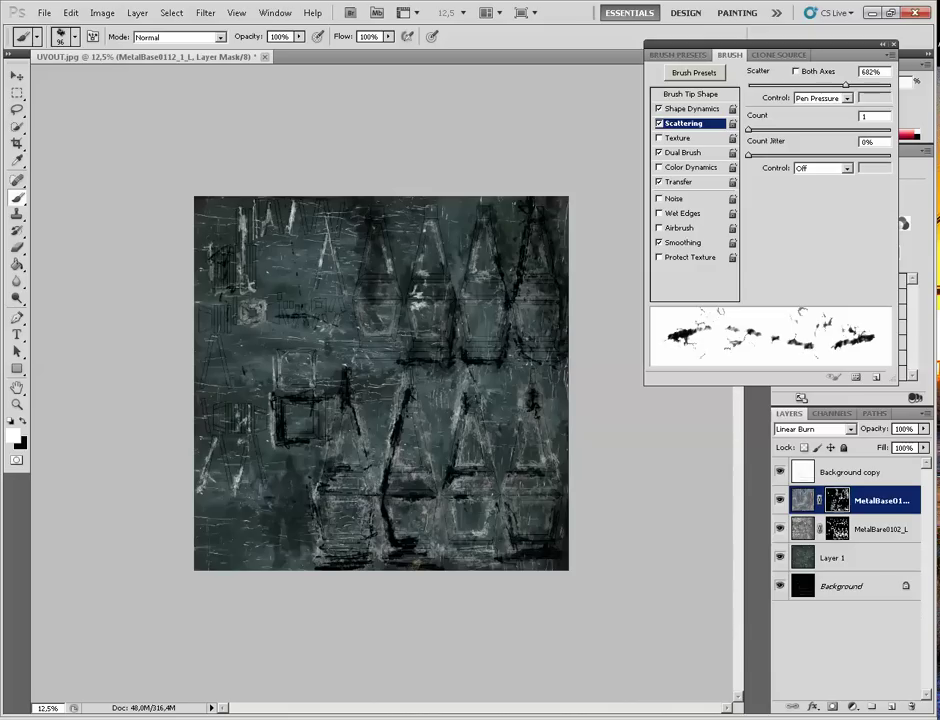
{"action": "mouse_move", "coordinate": [353, 296]}
{"action": "left_mouse_down"}
{"action": "mouse_move", "coordinate": [360, 350]}
{"action": "mouse_move", "coordinate": [400, 364]}
{"action": "mouse_move", "coordinate": [378, 357]}
{"action": "left_mouse_up"}
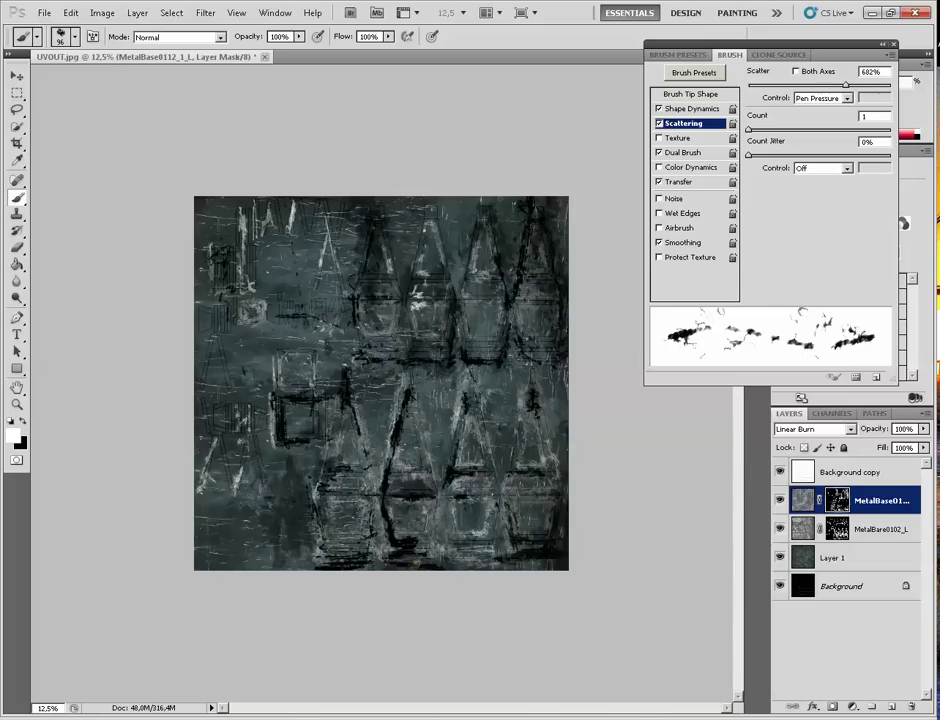
Step: Change the MetalBase0112_1_L layer's blend mode to Multiply
{"action": "left_click", "coordinate": [812, 428]}
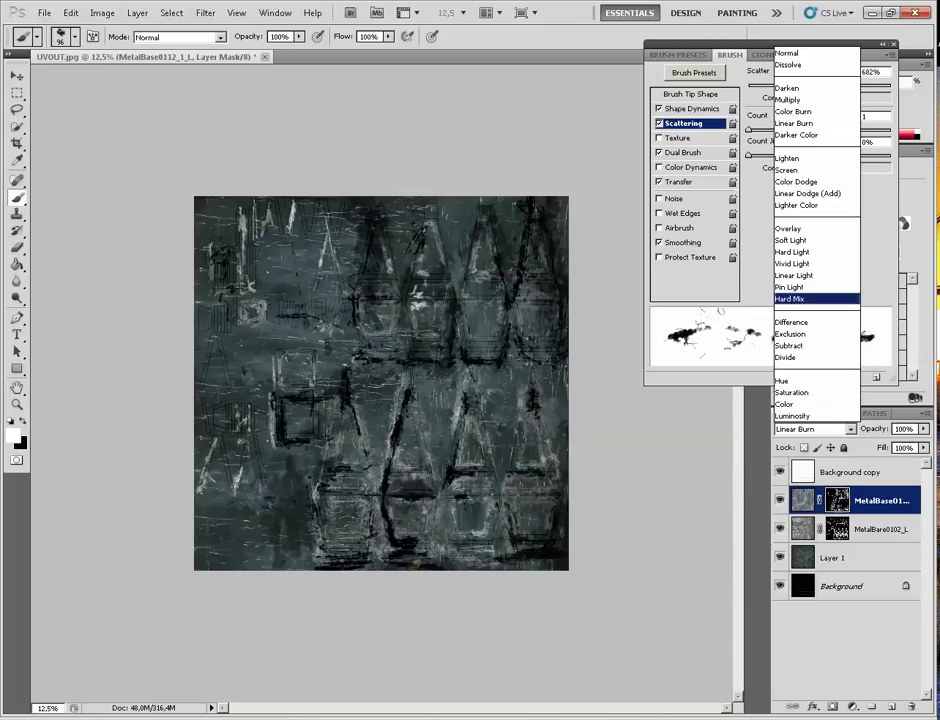
{"action": "left_click", "coordinate": [787, 109]}
{"action": "key", "text": "Up"}
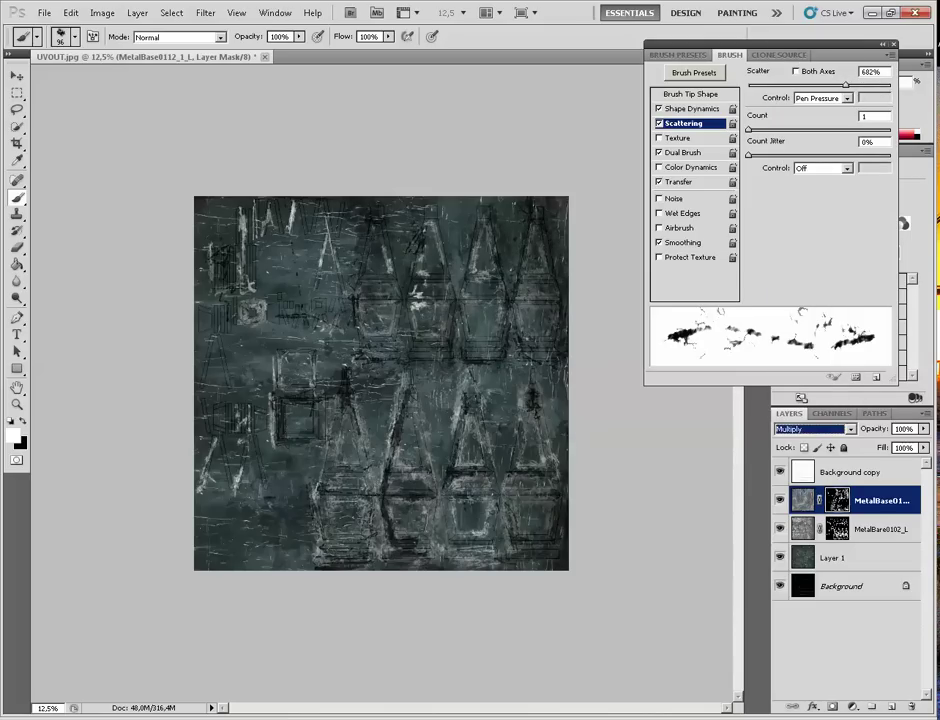
Step: Try the MetalBase0112_1_L layer in Linear Burn blend mode with its fill lowered to 49%
{"action": "key", "text": "Down"}
{"action": "key", "text": "Down"}
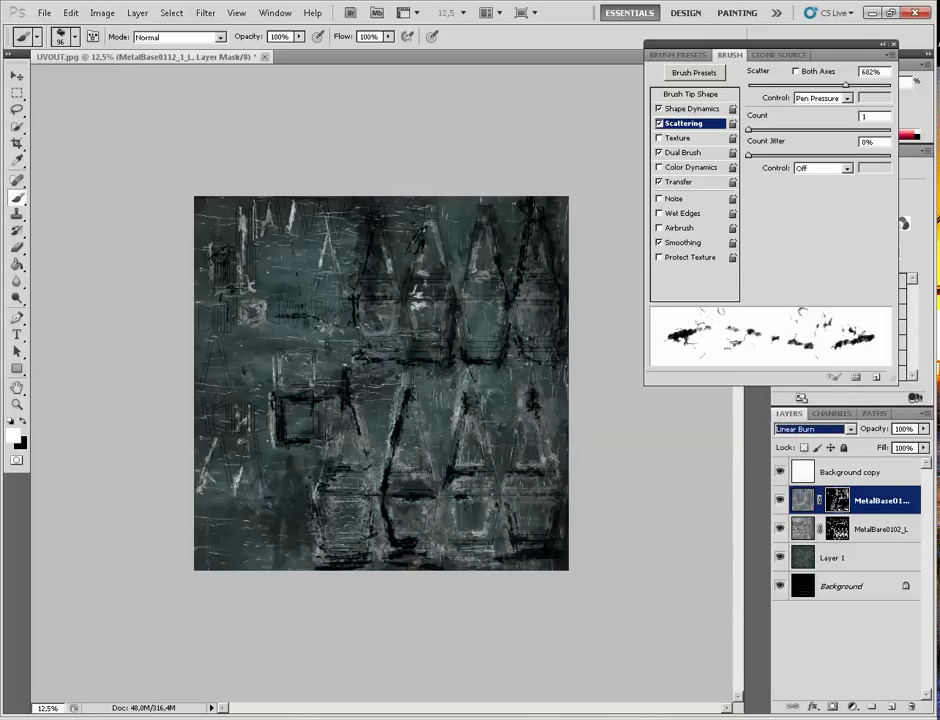
{"action": "left_click", "coordinate": [923, 448]}
{"action": "left_click_drag", "start_coordinate": [922, 462], "coordinate": [887, 462]}
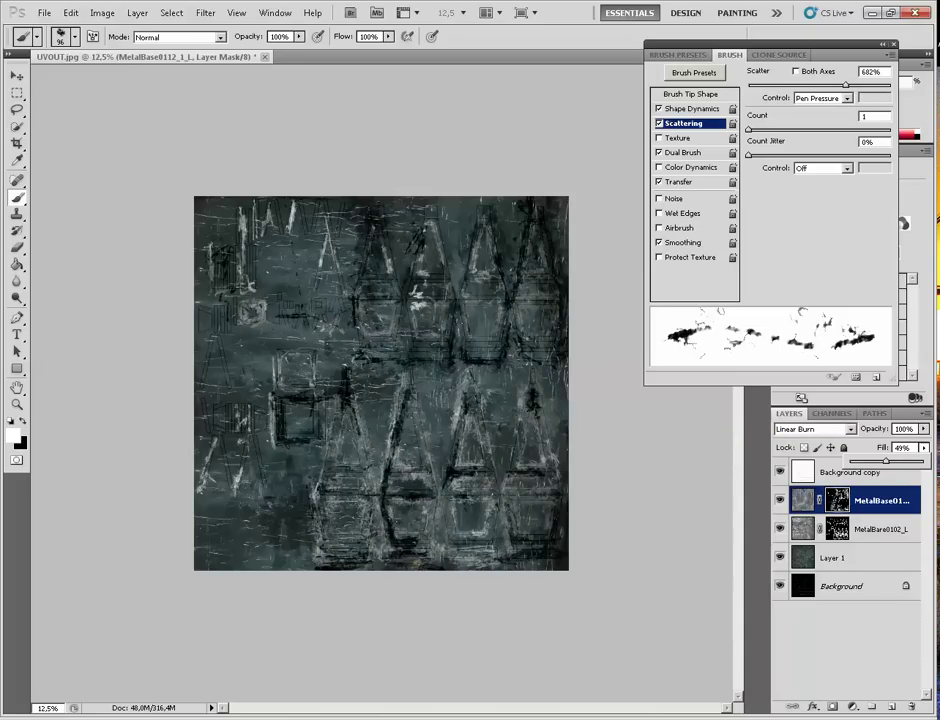
{"action": "key", "text": "Return"}
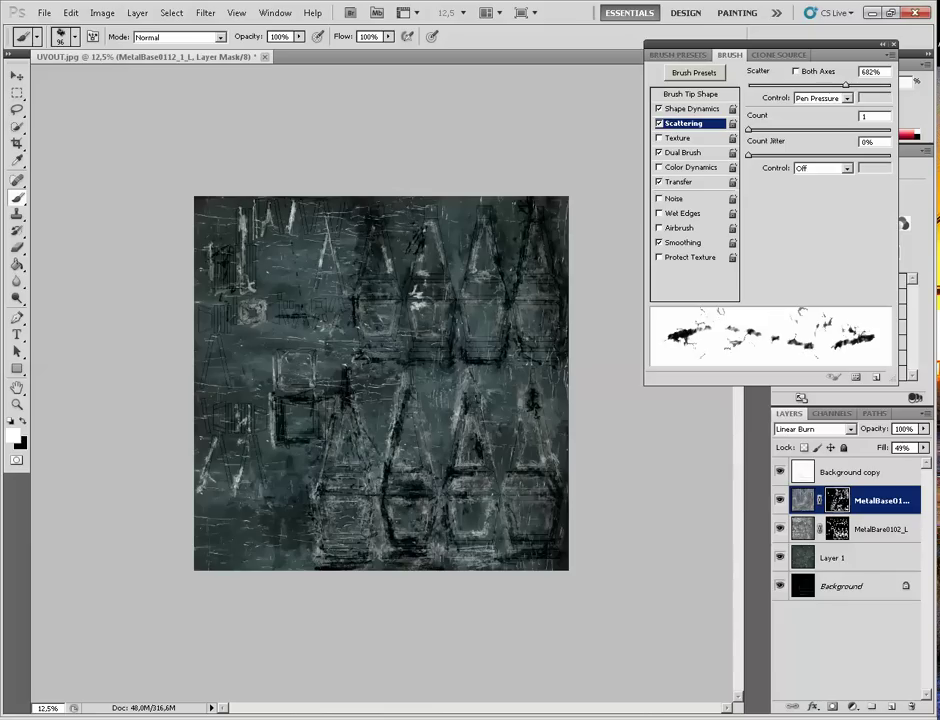
Step: Hide the Background copy layer that overlays the UV wireframe on the texture
{"action": "left_click", "coordinate": [780, 472]}
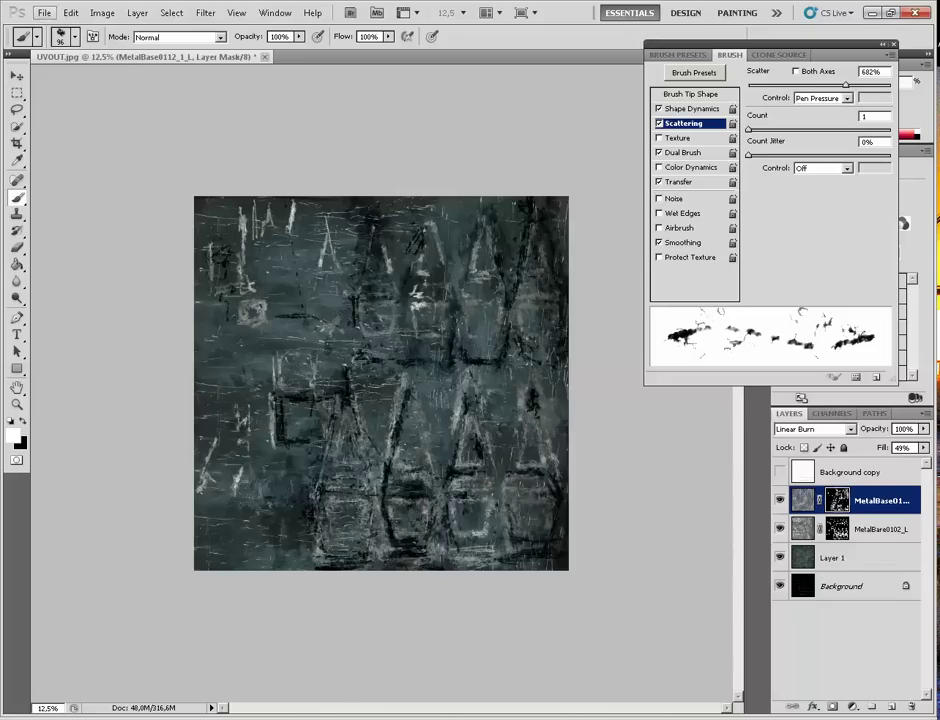
{"action": "key", "text": "ctrl+plus"}
{"action": "key", "text": "ctrl+plus"}
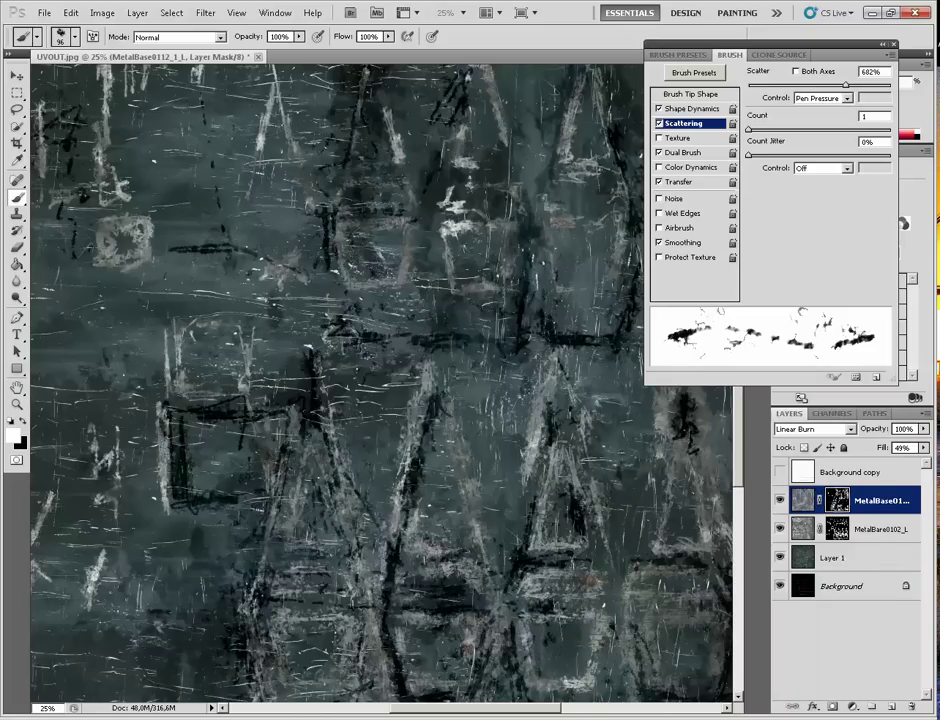
{"action": "left_click_drag", "start_coordinate": [703, 402], "coordinate": [611, 304]}
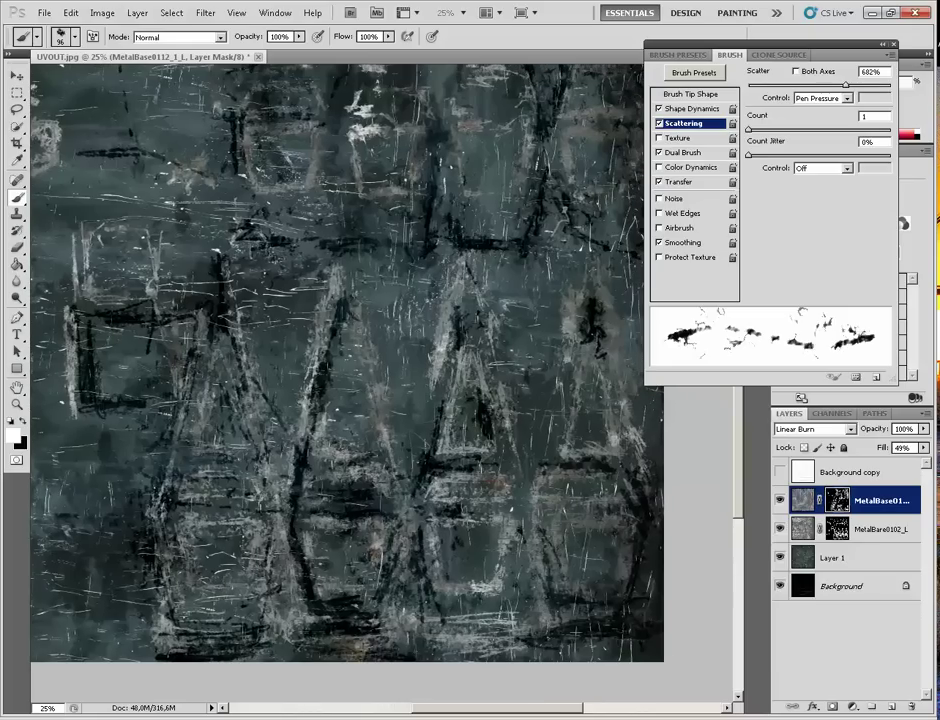
Step: Try a 30% fill on the MetalBase0112_1_L layer, switch its blend mode to Normal and raise the fill to 90%
{"action": "left_click", "coordinate": [924, 448]}
{"action": "left_click_drag", "start_coordinate": [886, 464], "coordinate": [872, 464]}
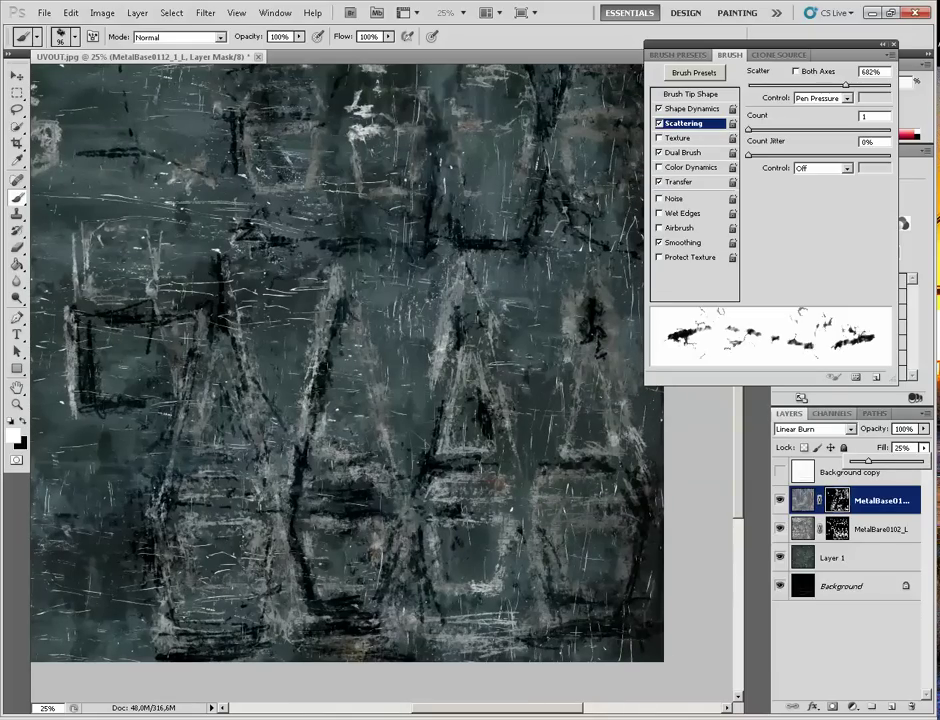
{"action": "left_click", "coordinate": [812, 429]}
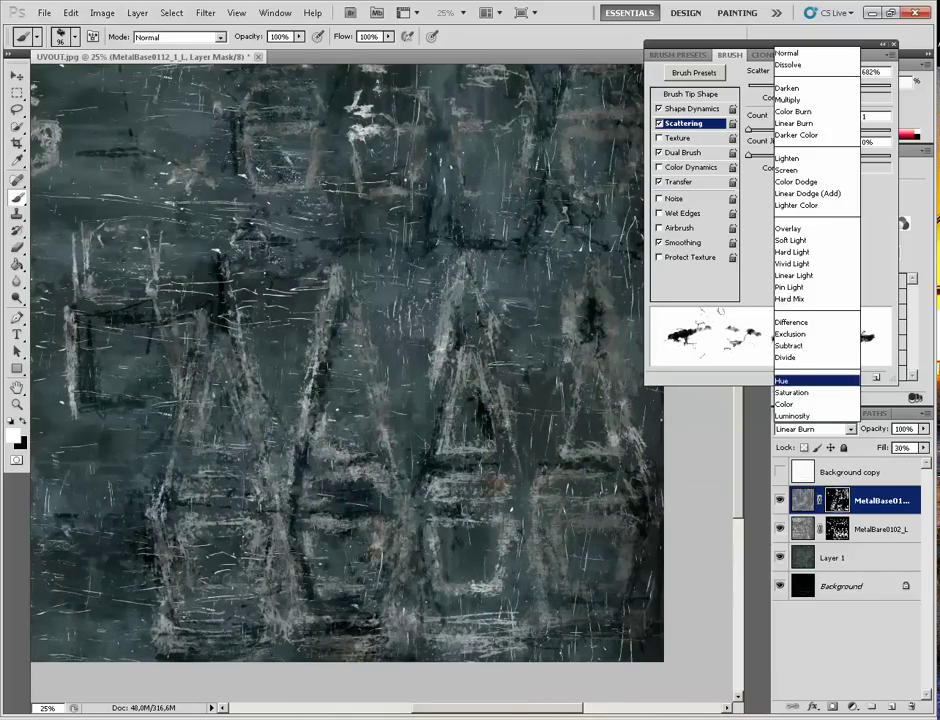
{"action": "left_click", "coordinate": [805, 9]}
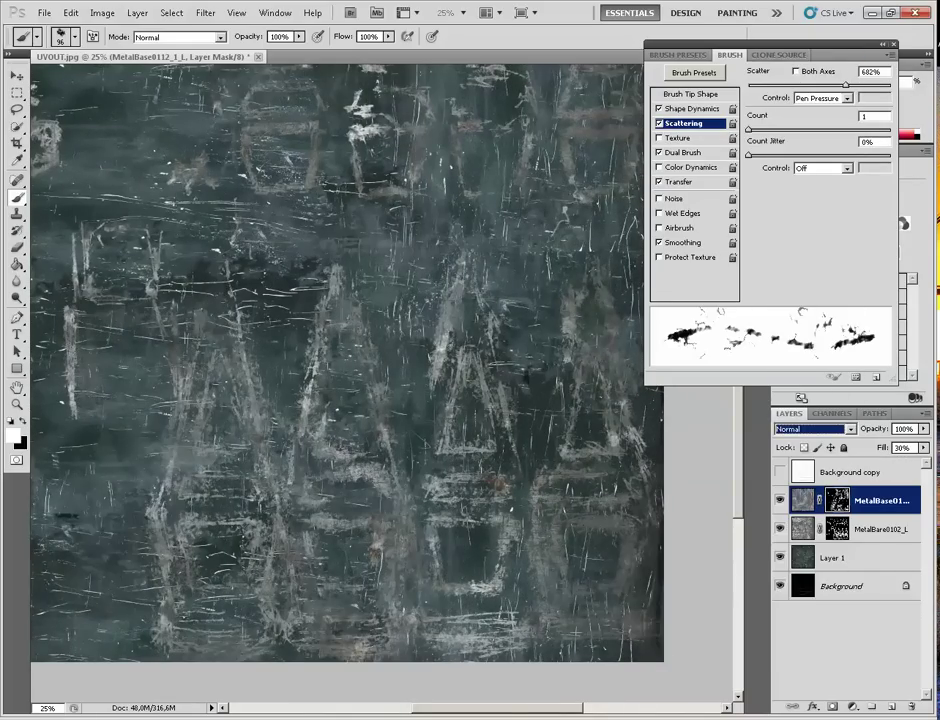
{"action": "left_click", "coordinate": [924, 448]}
{"action": "left_click_drag", "start_coordinate": [872, 462], "coordinate": [917, 461]}
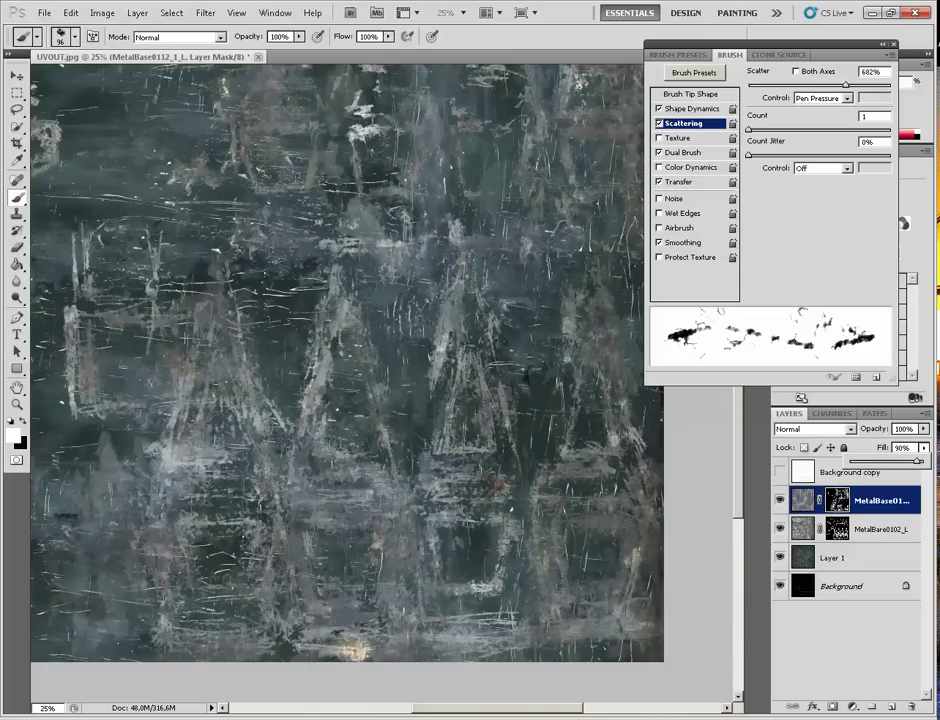
Step: Raise the contrast of the MetalBase0112_1_L layer mask to 100 with the Brightness/Contrast adjustment
{"action": "left_click", "coordinate": [102, 13]}
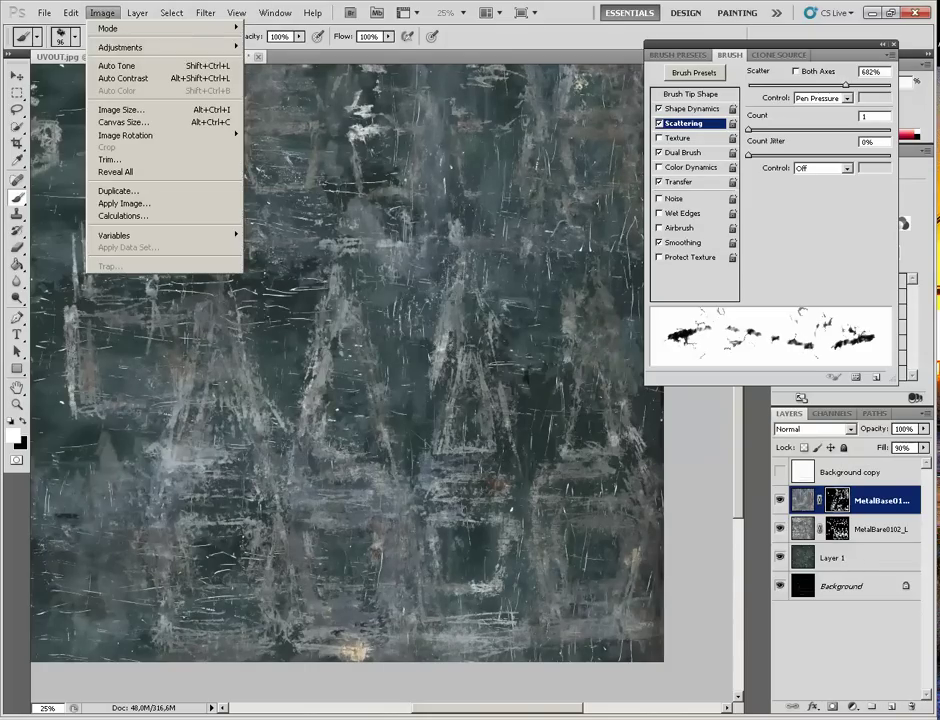
{"action": "mouse_move", "coordinate": [125, 47]}
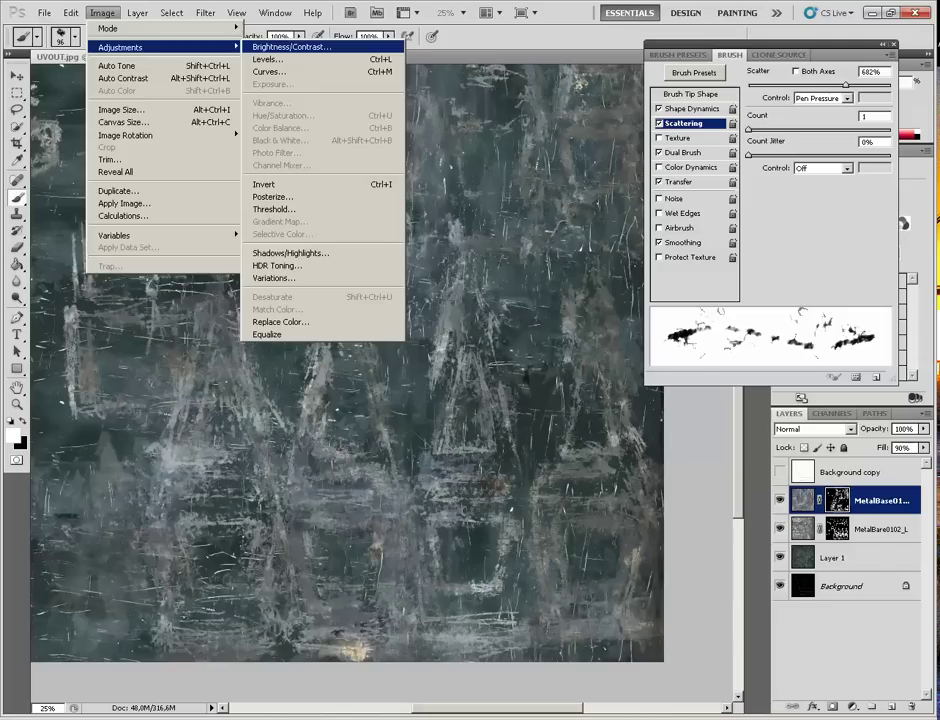
{"action": "left_click", "coordinate": [290, 47]}
{"action": "key", "text": "Tab"}
{"action": "type", "text": "100"}
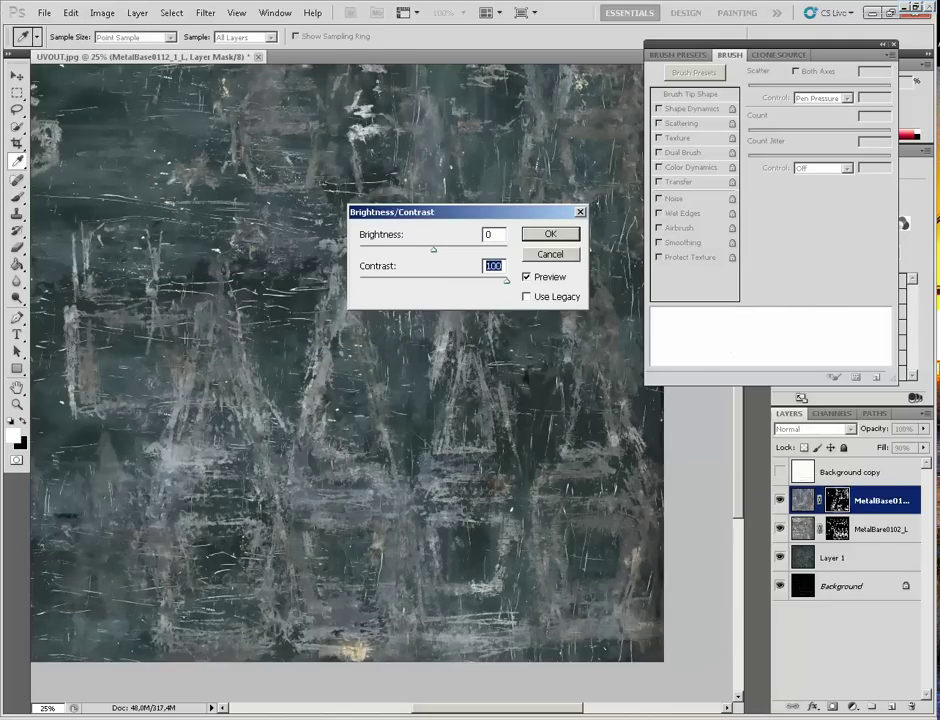
{"action": "key", "text": "Return"}
{"action": "key", "text": "b"}
{"action": "left_click", "coordinate": [101, 13]}
{"action": "mouse_move", "coordinate": [120, 47]}
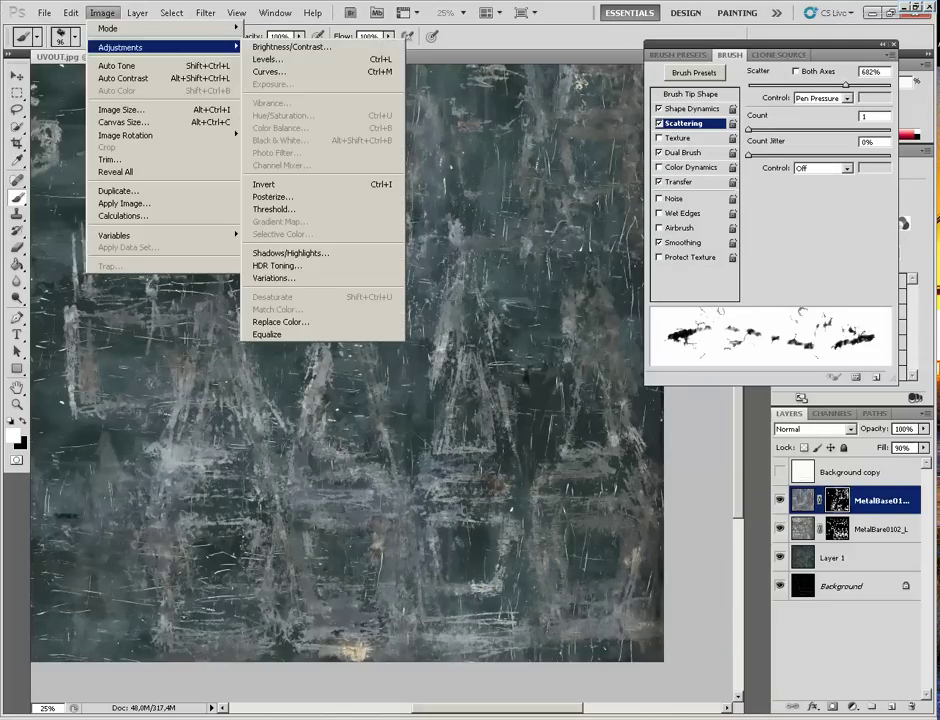
Step: Set the MetalBase0112_1_L layer's blend mode to Multiply and its fill to 50%
{"action": "left_click", "coordinate": [812, 428]}
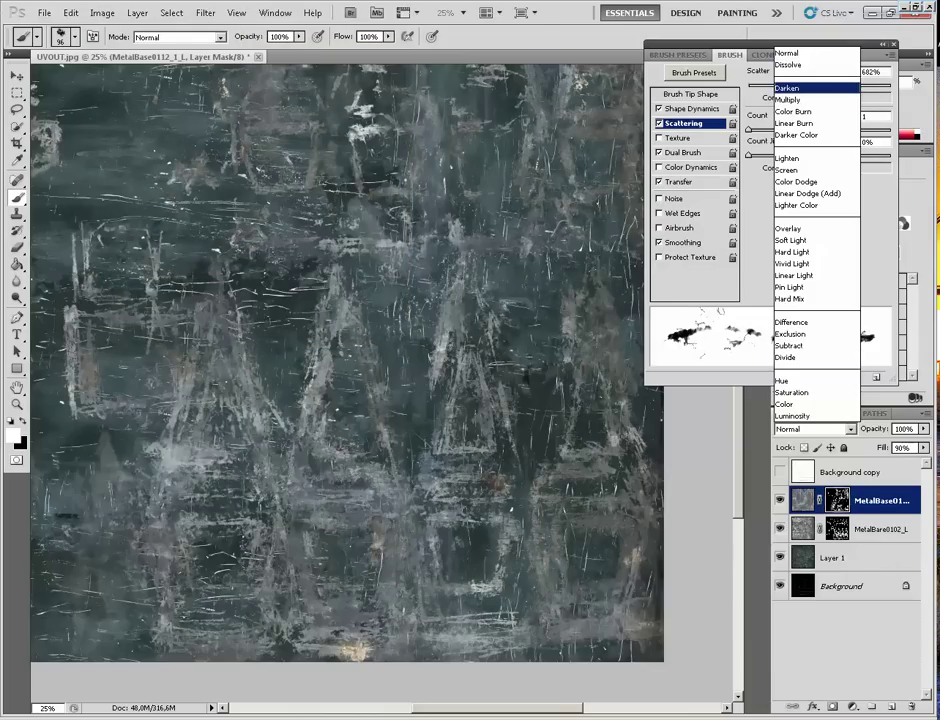
{"action": "left_click", "coordinate": [795, 92]}
{"action": "key", "text": "Down"}
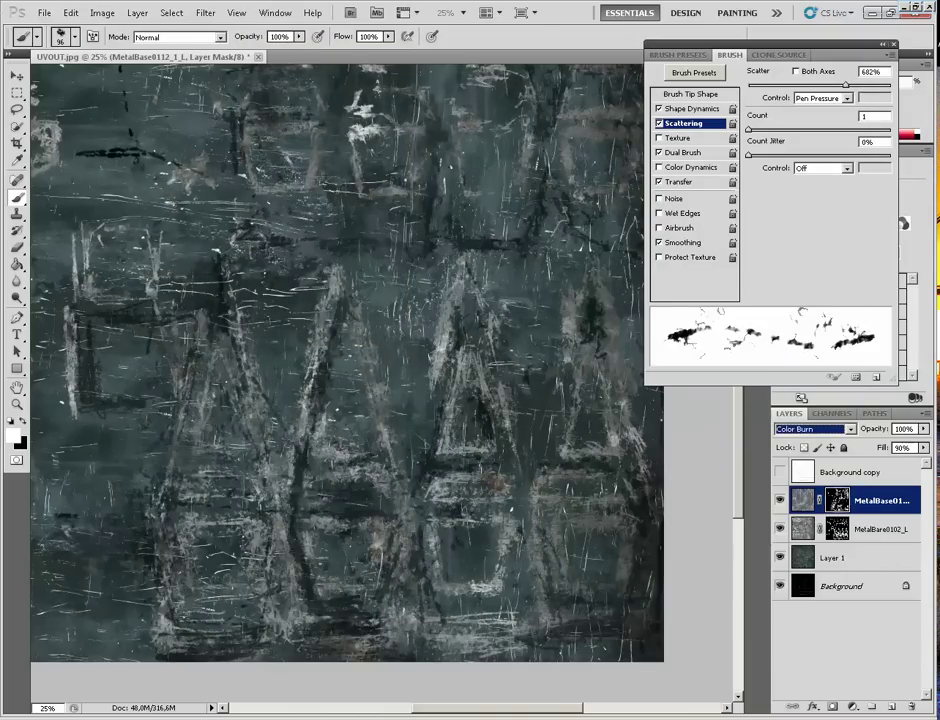
{"action": "key", "text": "Up"}
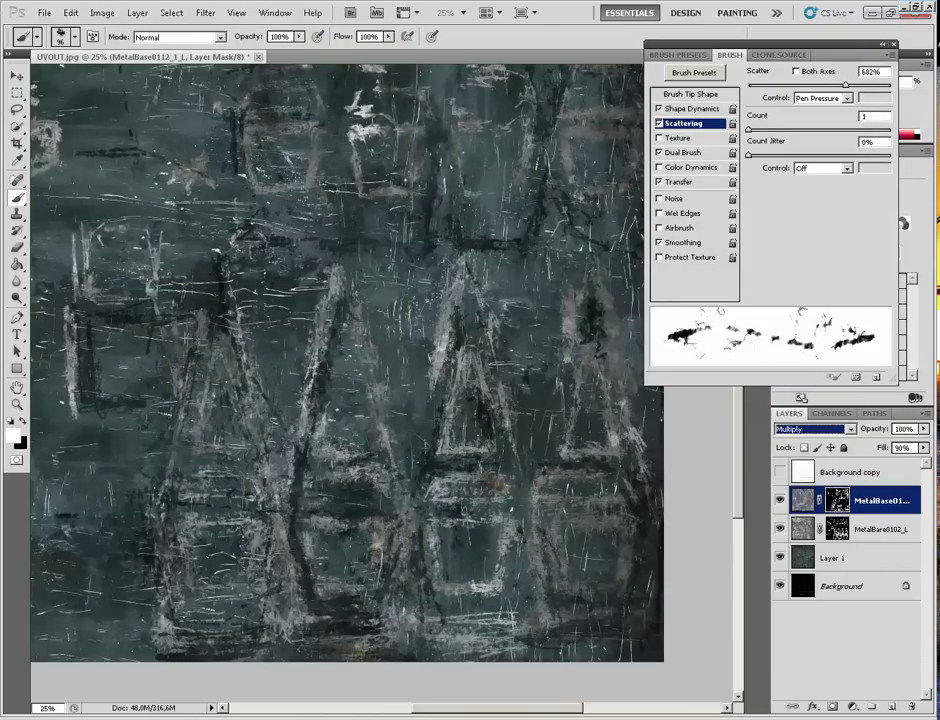
{"action": "left_click", "coordinate": [924, 448]}
{"action": "left_click_drag", "start_coordinate": [917, 462], "coordinate": [887, 462]}
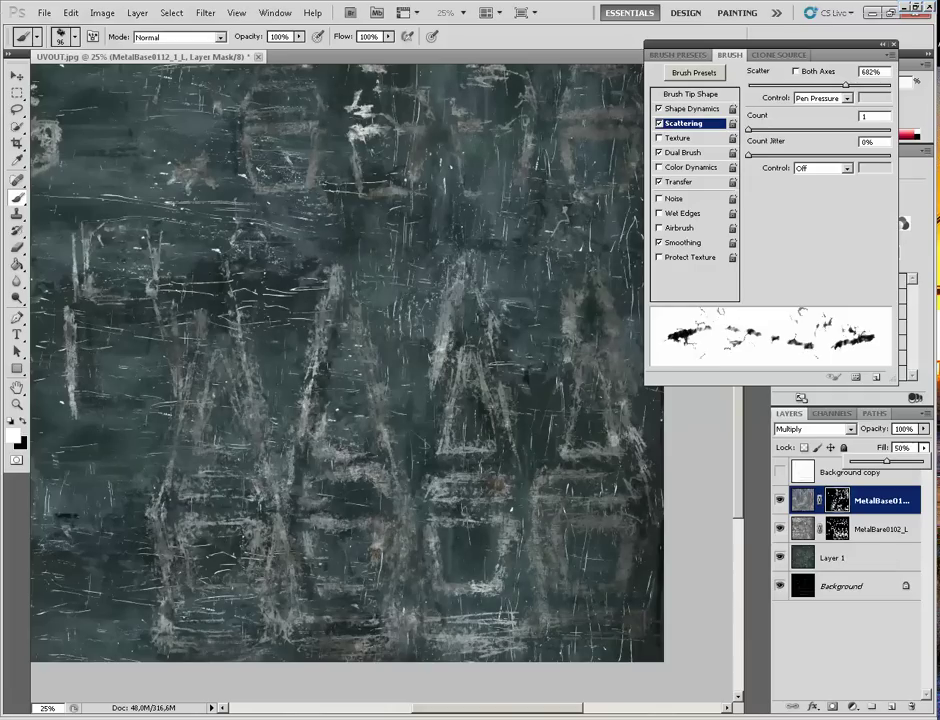
Step: Flatten the image into a single layer and discard the hidden layers
{"action": "key", "text": "ctrl+minus"}
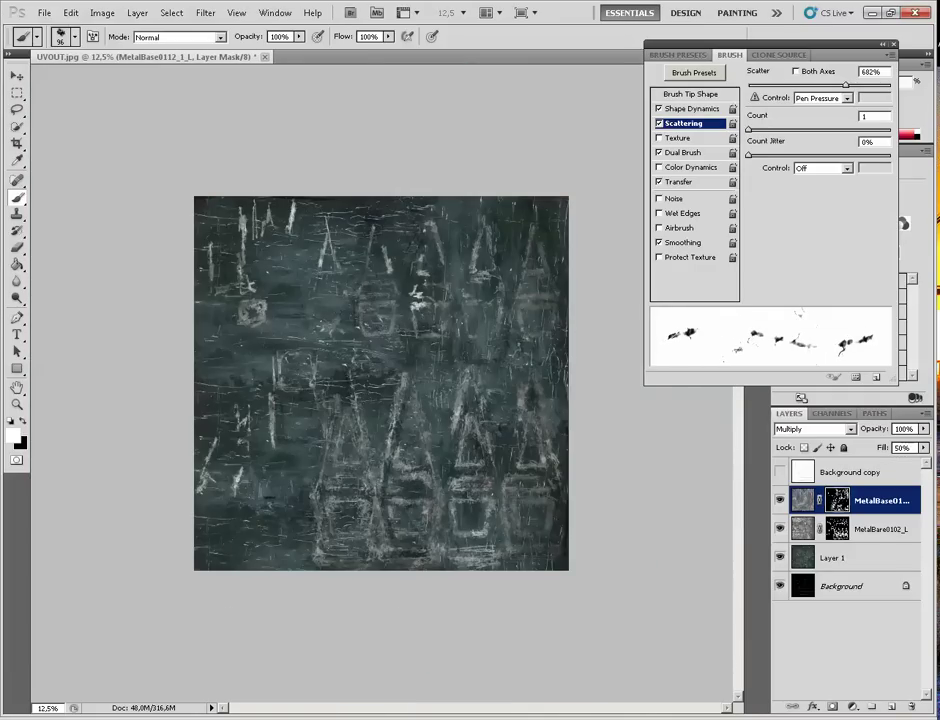
{"action": "left_click", "coordinate": [44, 13]}
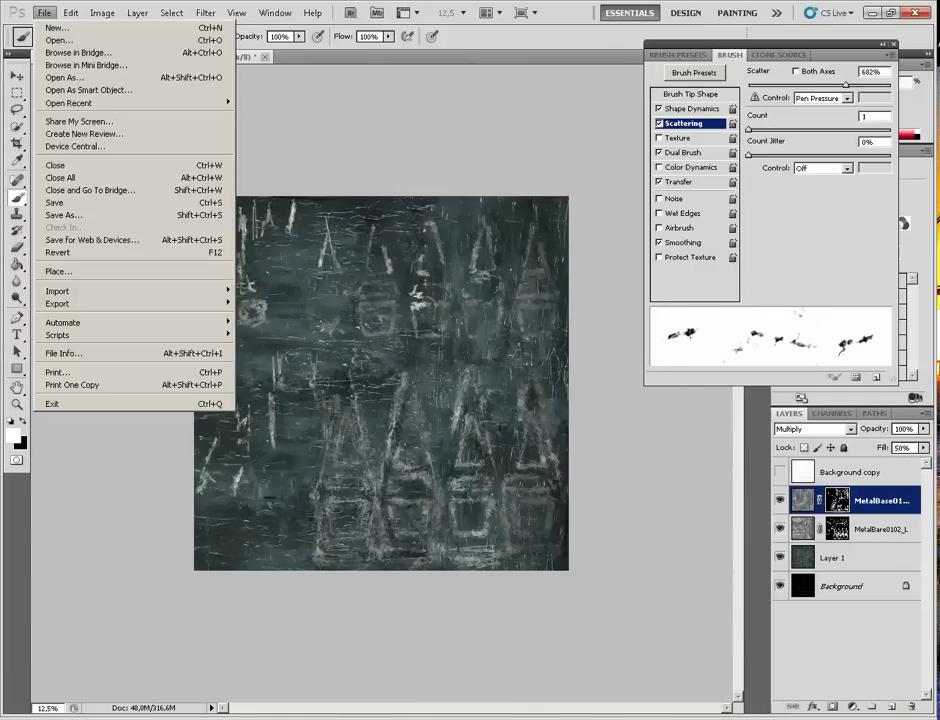
{"action": "mouse_move", "coordinate": [205, 13]}
{"action": "mouse_move", "coordinate": [138, 13]}
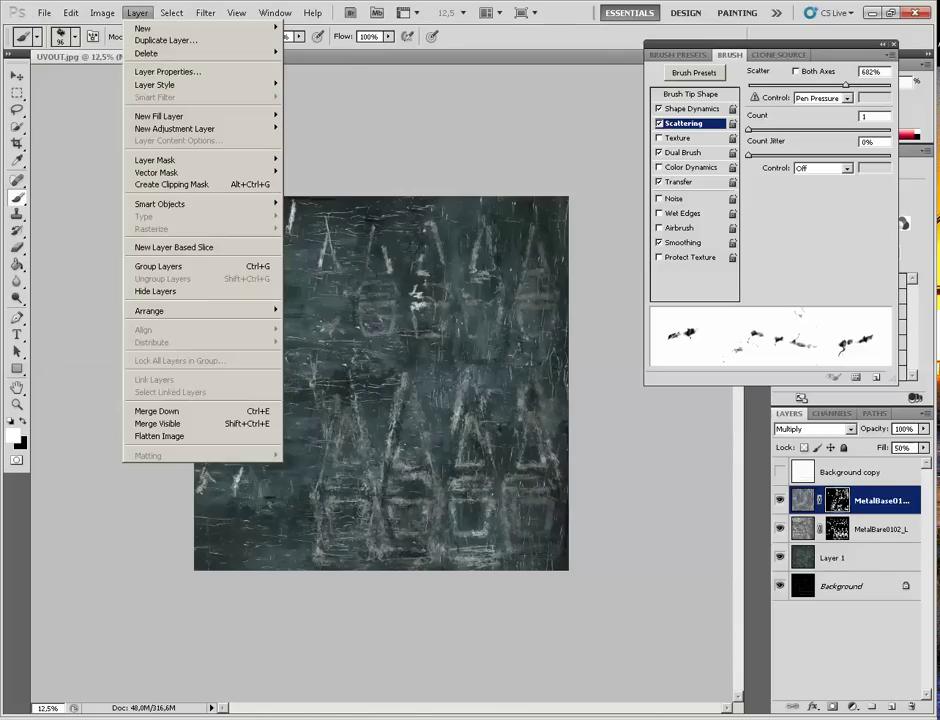
{"action": "left_click", "coordinate": [190, 434]}
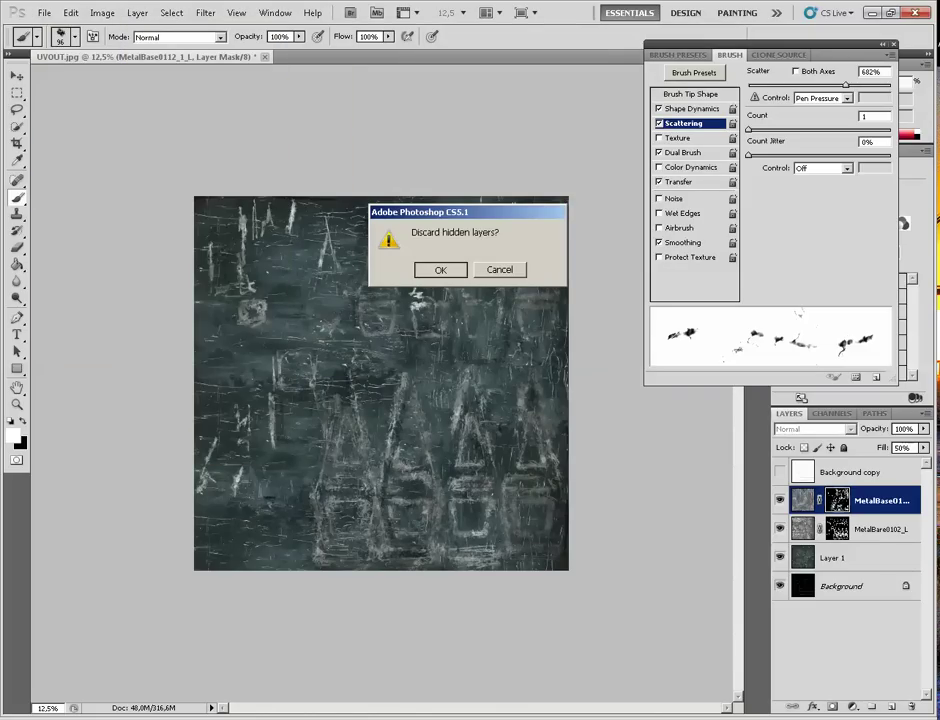
{"action": "left_click", "coordinate": [440, 270]}
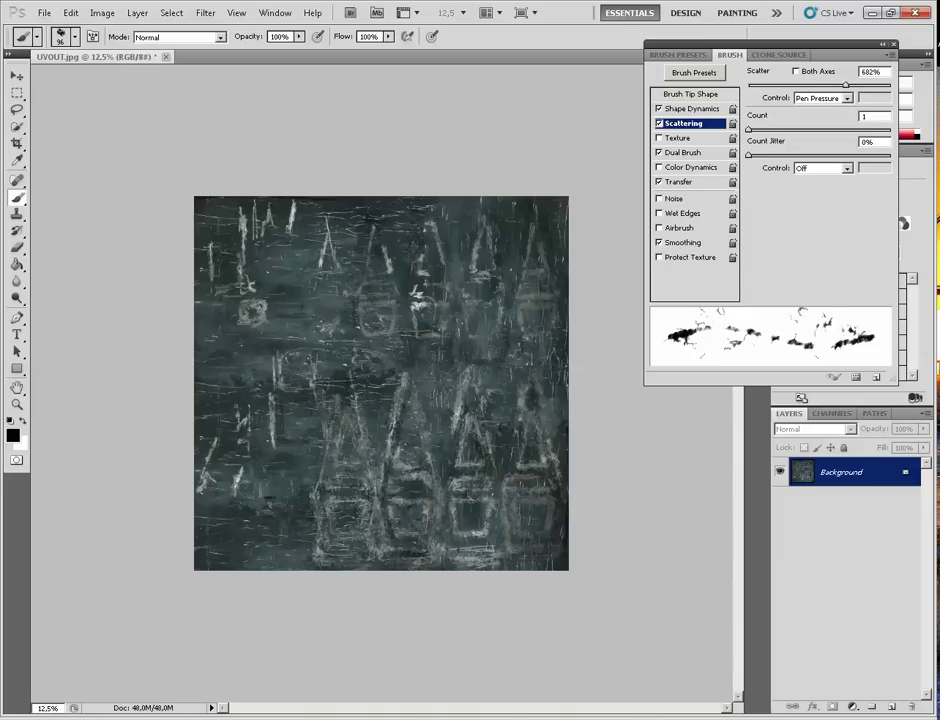
Step: Start a Smart Sharpen on the flattened texture and set its radius to 2 px
{"action": "key", "text": "ctrl+plus"}
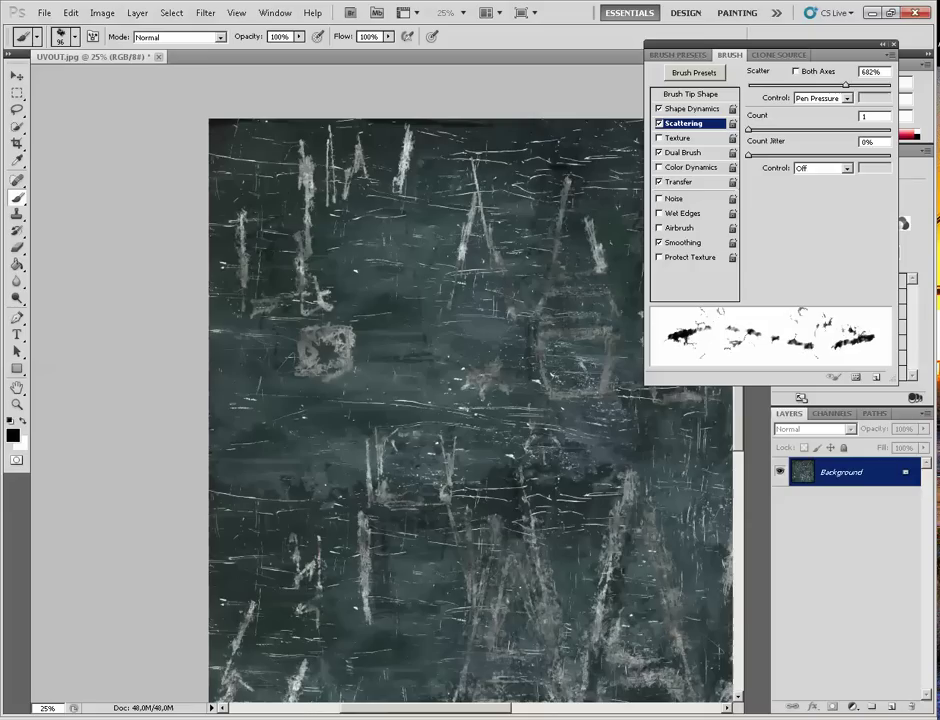
{"action": "left_click", "coordinate": [205, 12]}
{"action": "mouse_move", "coordinate": [230, 209]}
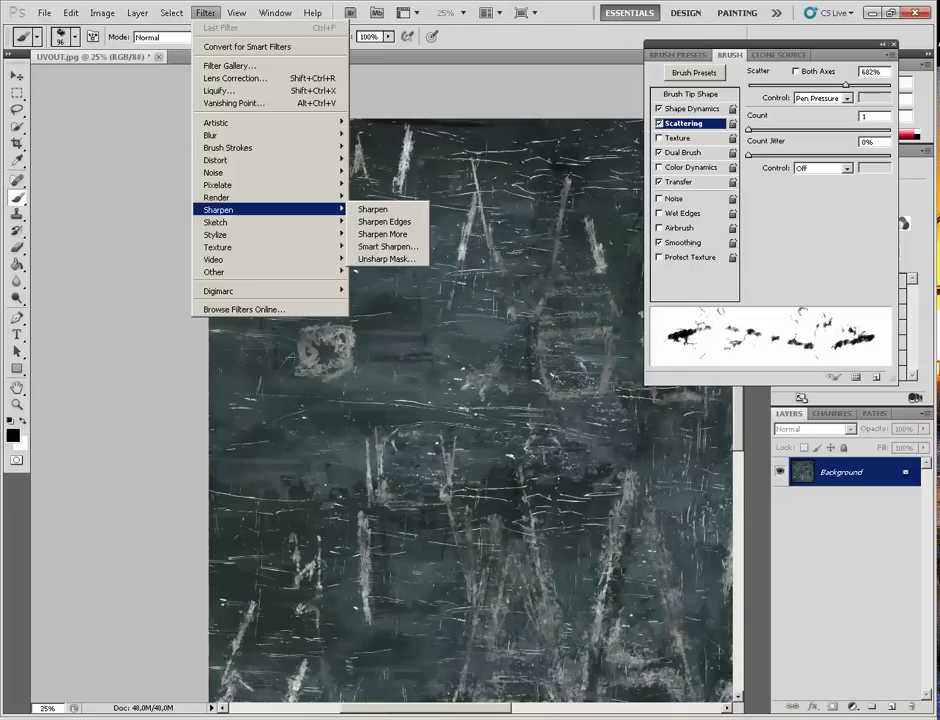
{"action": "left_click", "coordinate": [388, 246]}
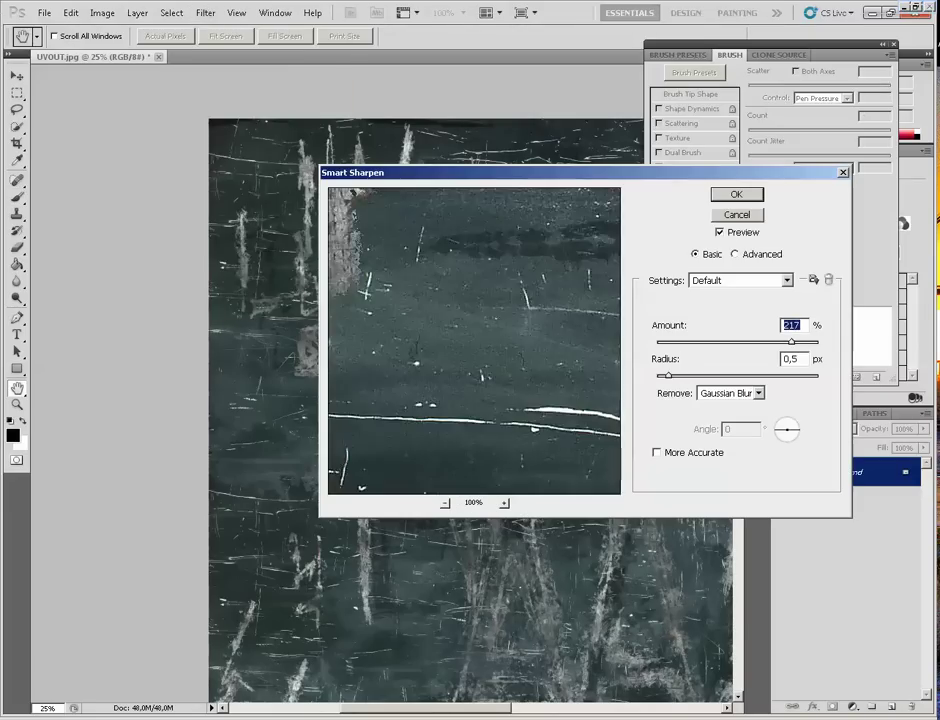
{"action": "left_click_drag", "start_coordinate": [551, 421], "coordinate": [335, 205]}
{"action": "key", "text": "Tab"}
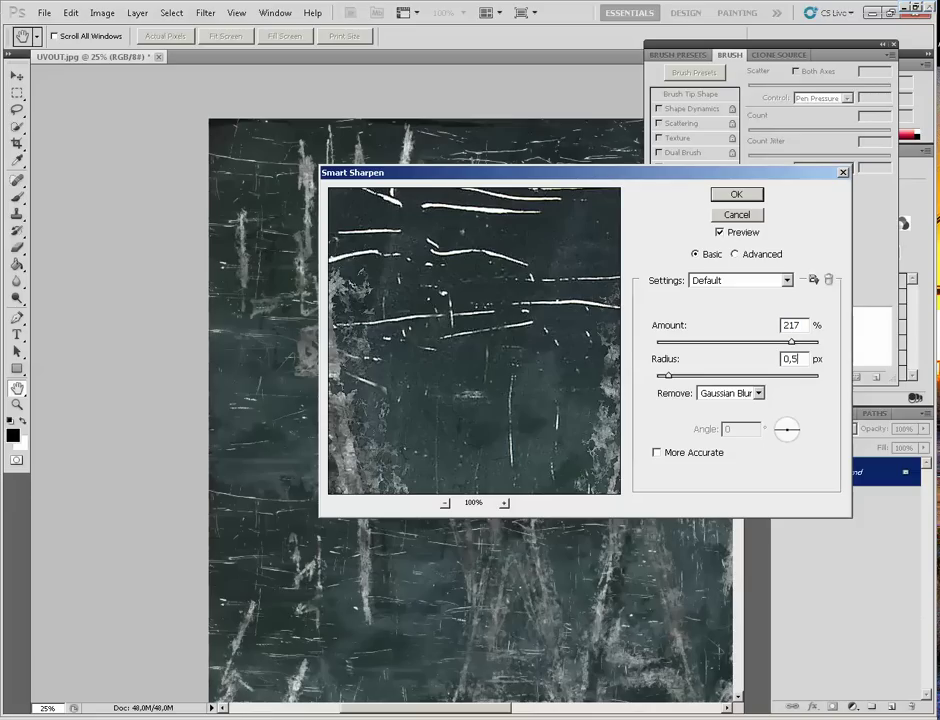
{"action": "type", "text": "2"}
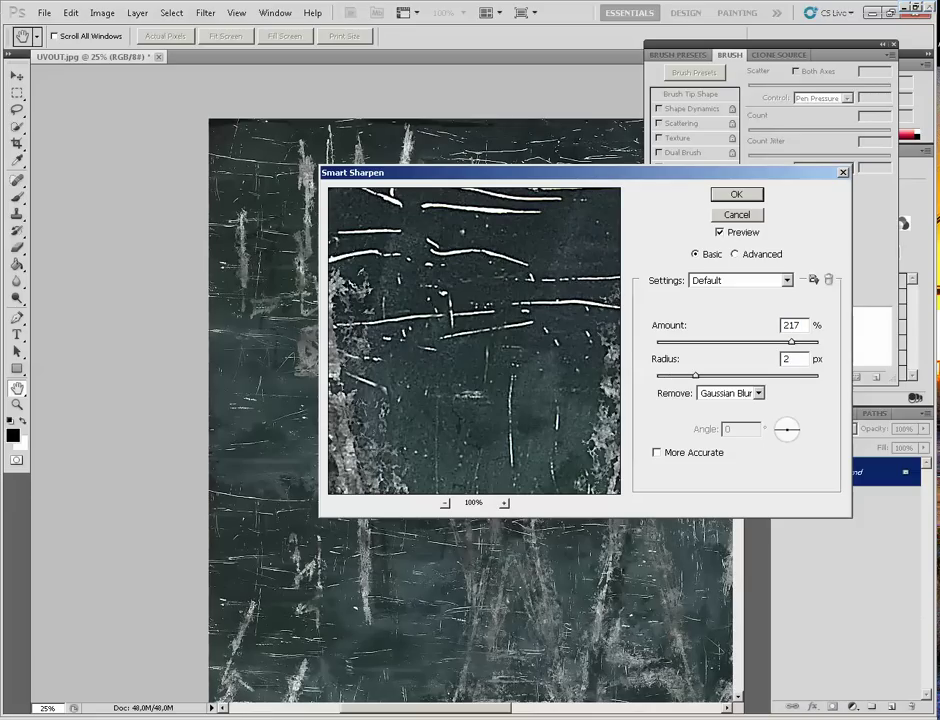
Step: Compare Smart Sharpen radii of 15 and 1.5 px, and apply the filter at 217% with a 2 px radius
{"action": "left_click_drag", "start_coordinate": [500, 172], "coordinate": [516, 192]}
{"action": "key", "text": "BackSpace"}
{"action": "type", "text": "15"}
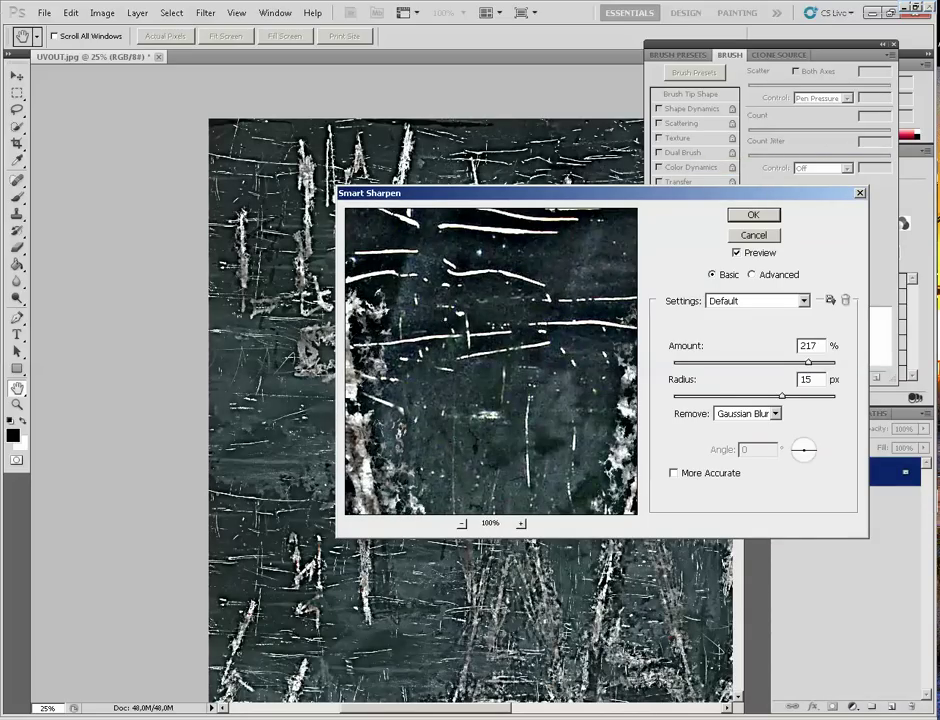
{"action": "key", "text": "BackSpace"}
{"action": "type", "text": ",5"}
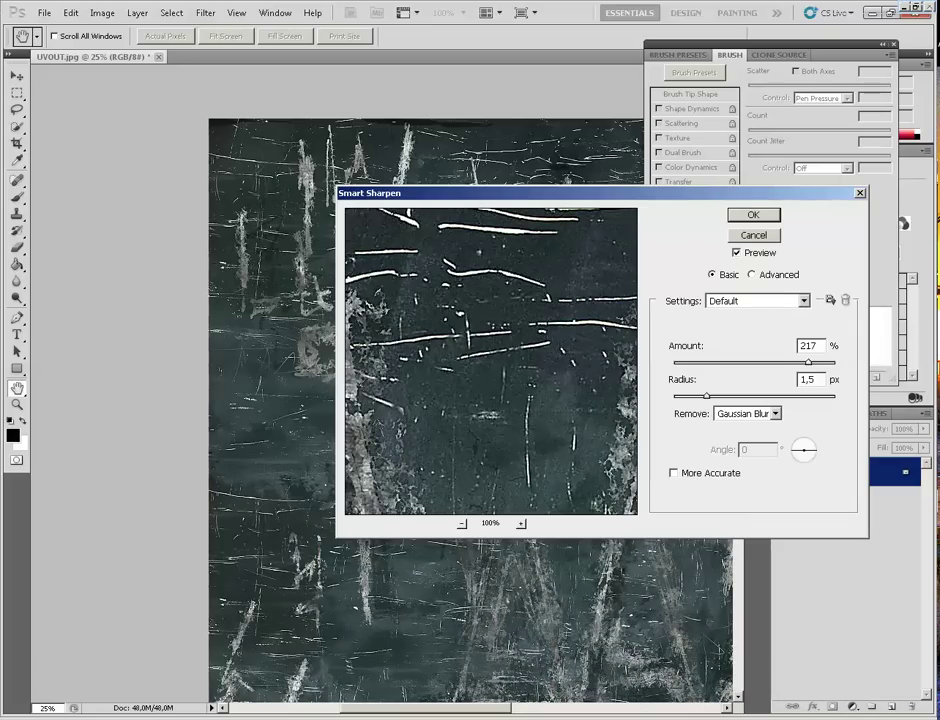
{"action": "key", "text": "BackSpace"}
{"action": "key", "text": "BackSpace"}
{"action": "key", "text": "BackSpace"}
{"action": "type", "text": "2"}
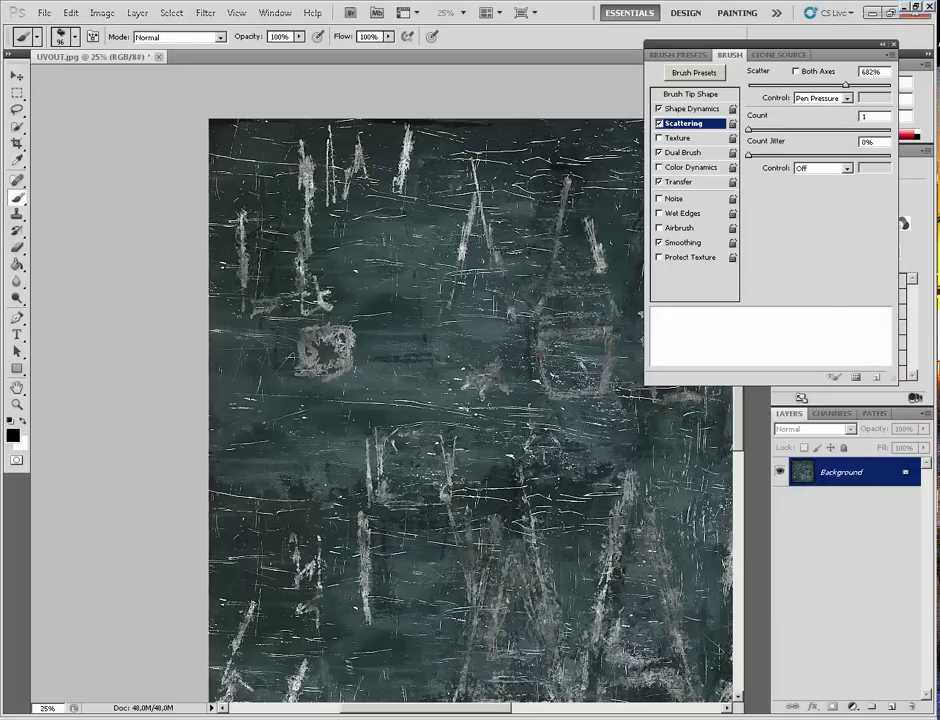
Step: Save the sharpened texture as ColorMap.jpg at JPEG quality 10 with the baseline standard format
{"action": "left_click", "coordinate": [44, 12]}
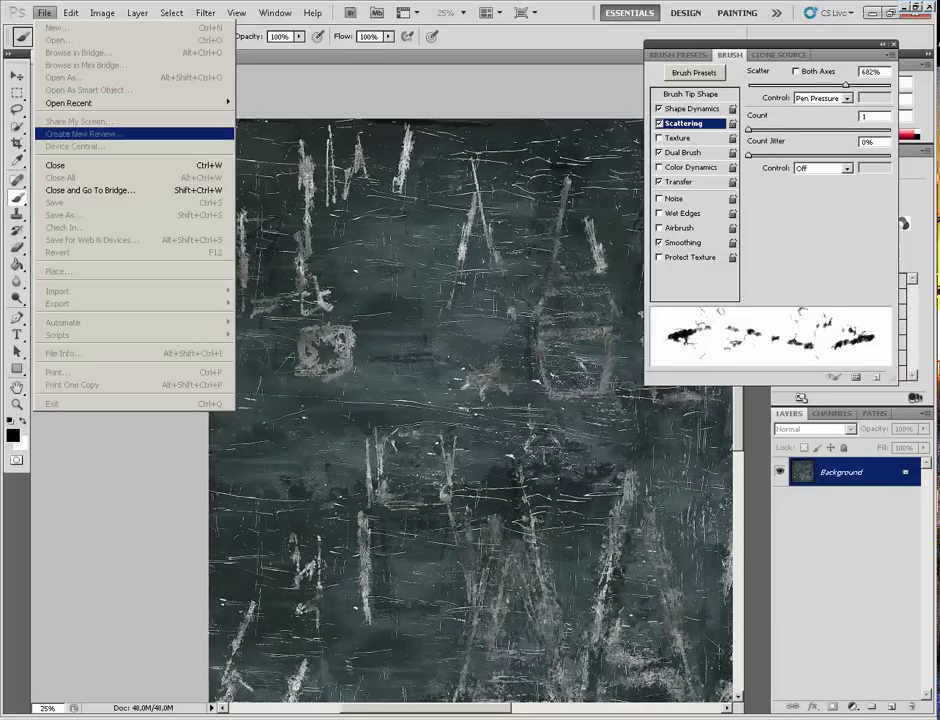
{"action": "key", "text": "Escape"}
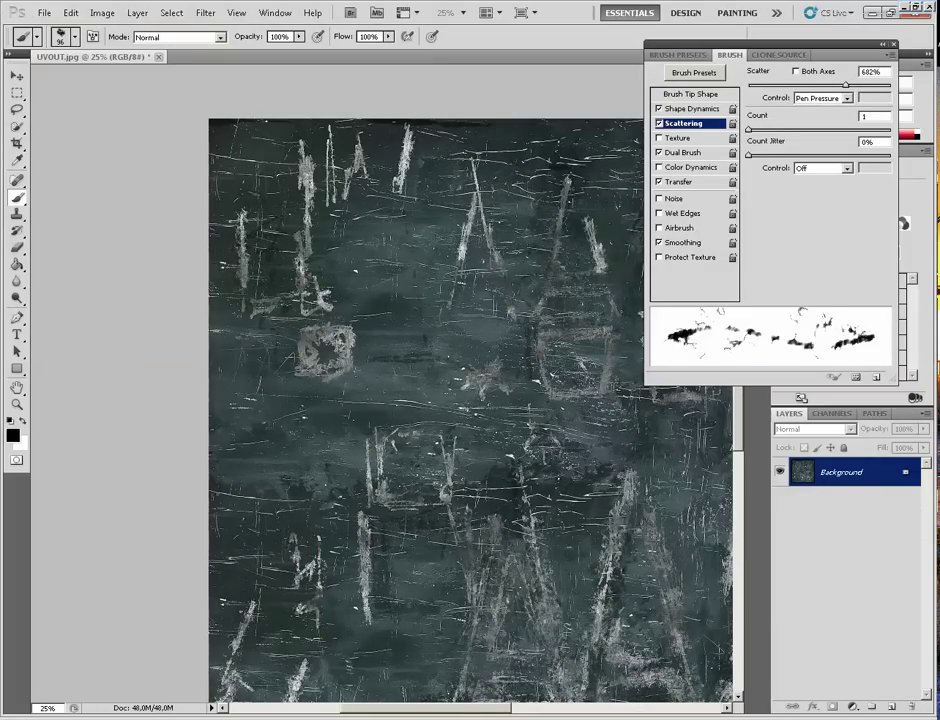
{"action": "left_click", "coordinate": [44, 13]}
{"action": "left_click", "coordinate": [58, 202]}
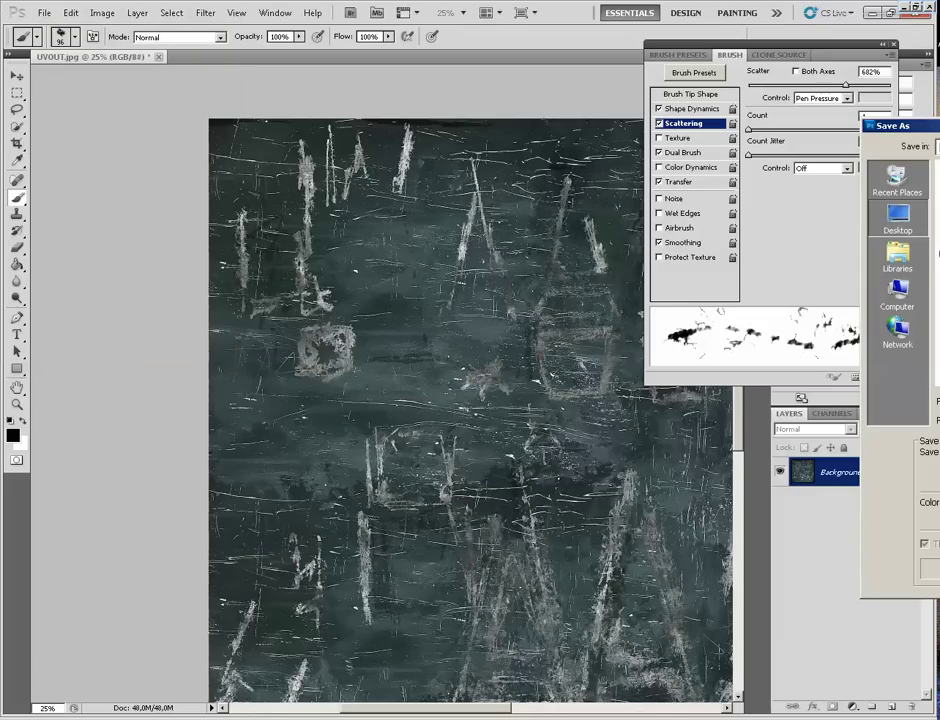
{"action": "key", "text": "Escape"}
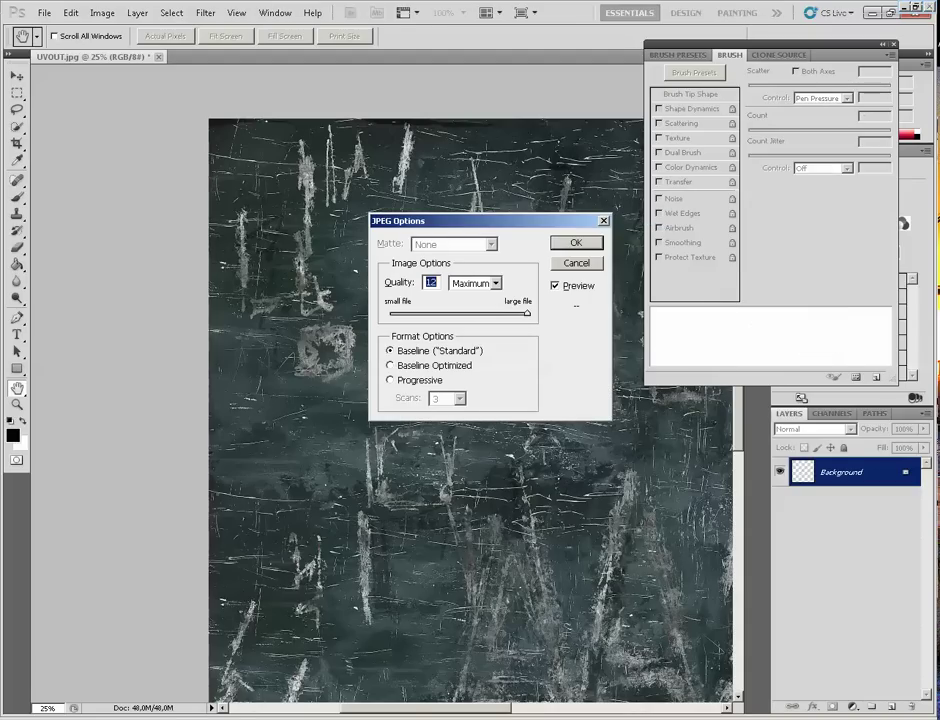
{"action": "key", "text": "Down"}
{"action": "key", "text": "Down"}
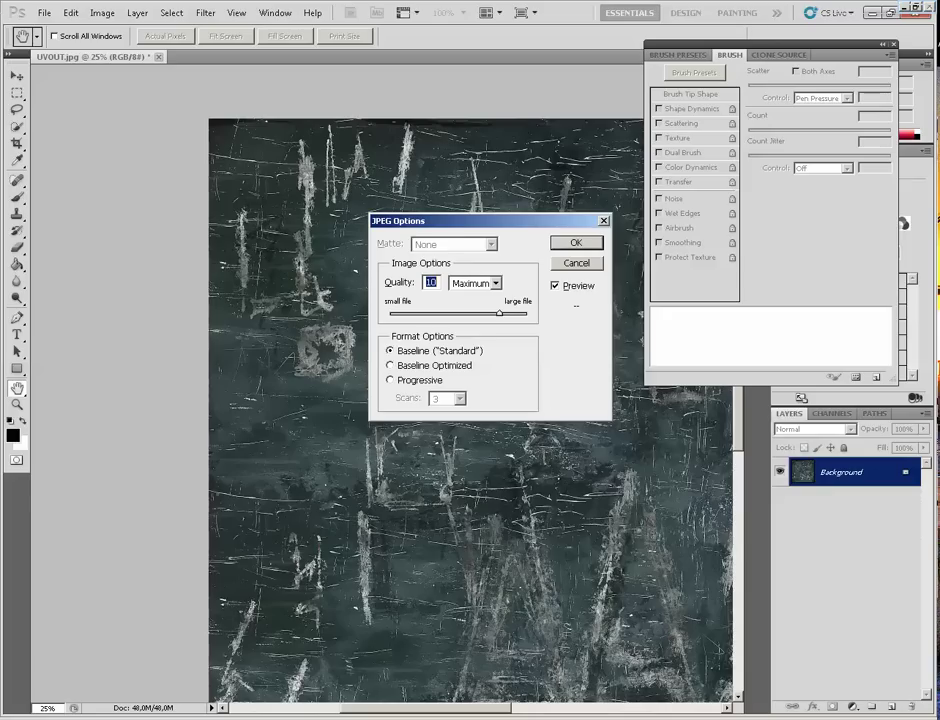
{"action": "key", "text": "Return"}
{"action": "key", "text": "b"}
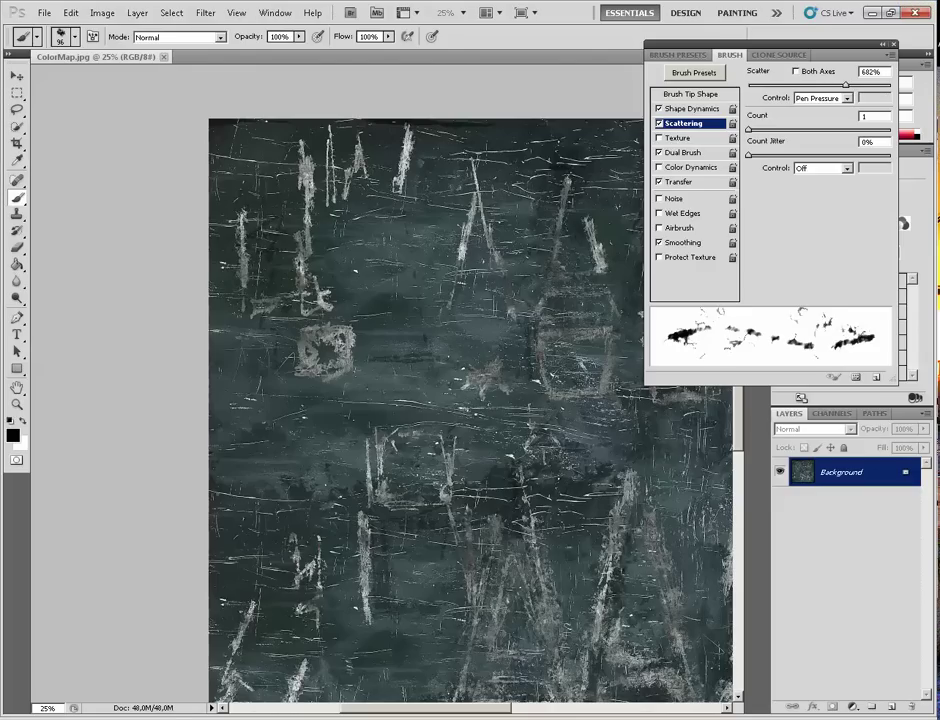
Step: Desaturate the whole texture to greyscale and check the result across the full image
{"action": "left_click", "coordinate": [102, 13]}
{"action": "mouse_move", "coordinate": [150, 47]}
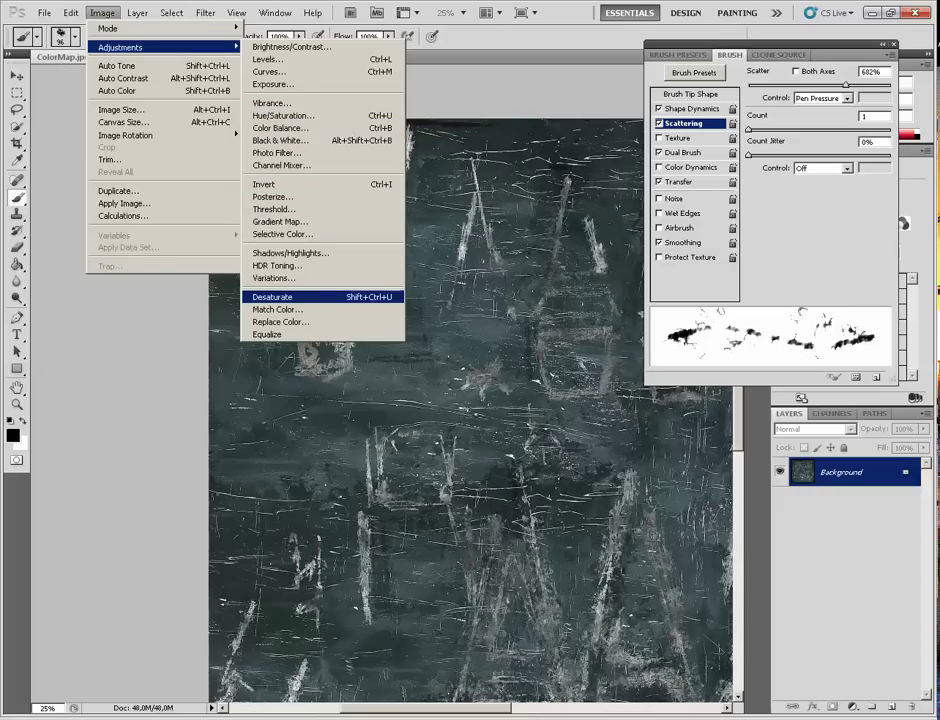
{"action": "left_click", "coordinate": [290, 297]}
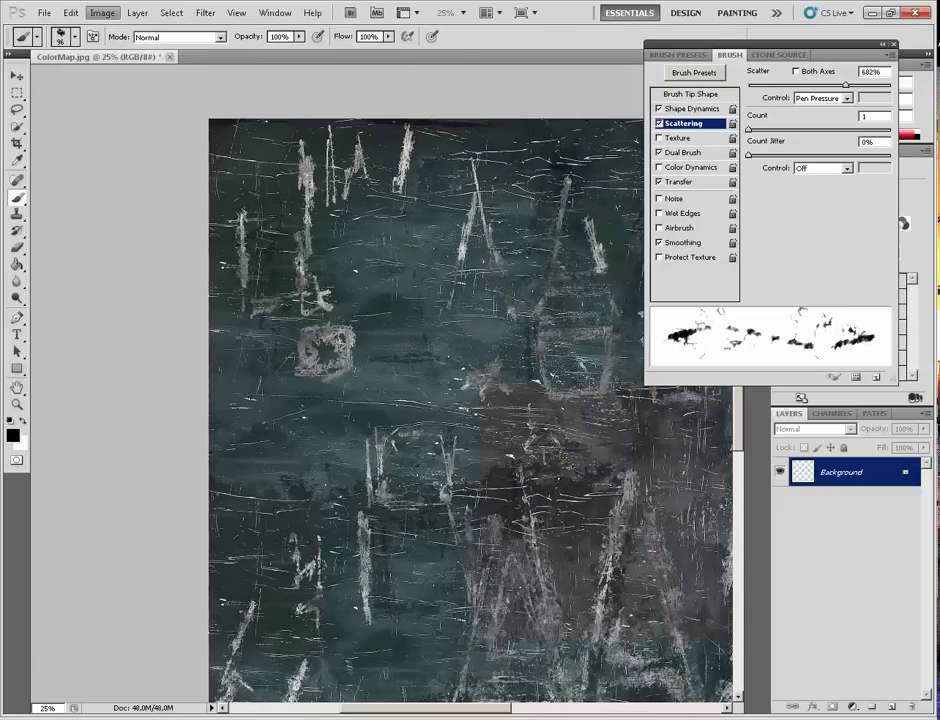
{"action": "left_click_drag", "start_coordinate": [500, 420], "coordinate": [287, 283]}
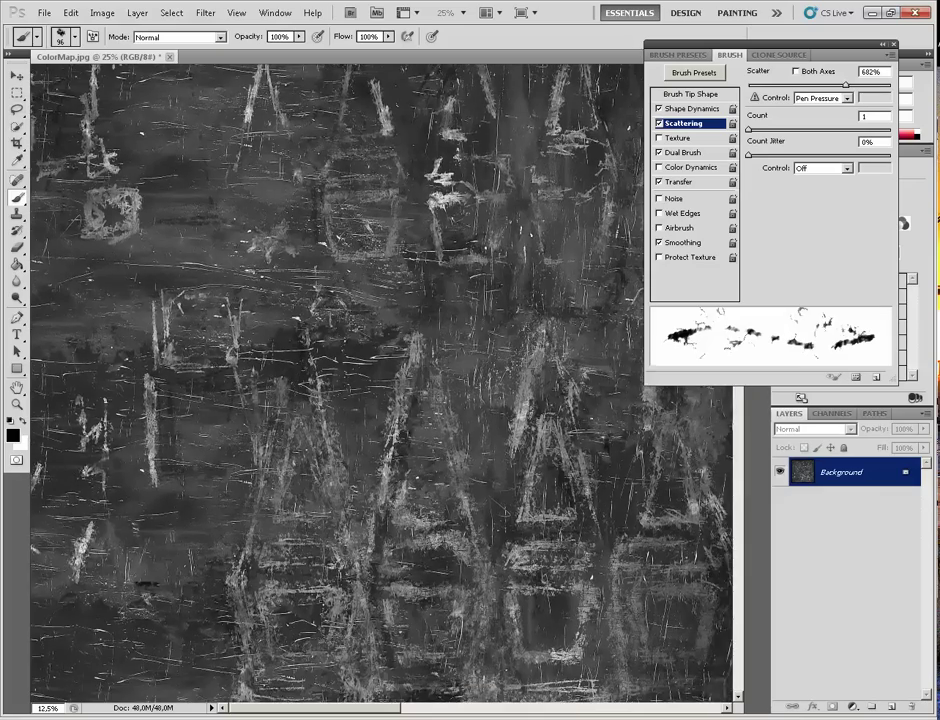
{"action": "key", "text": "ctrl+minus"}
{"action": "key", "text": "ctrl+minus"}
{"action": "key", "text": "ctrl+minus"}
{"action": "key", "text": "ctrl+plus"}
{"action": "key", "text": "ctrl+plus"}
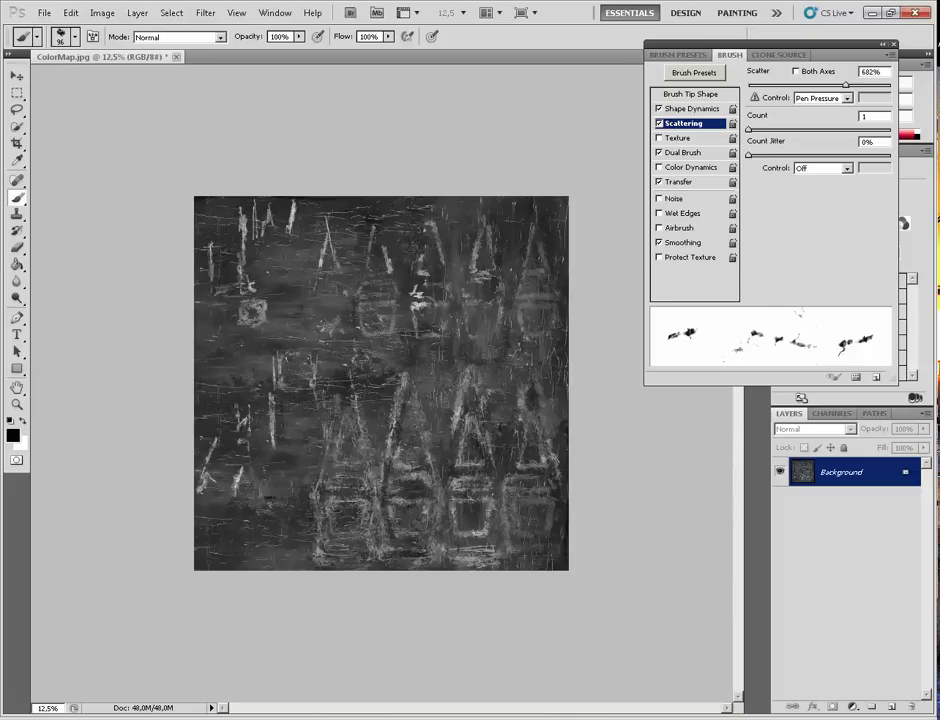
Step: Raise the greyscale texture's contrast with Levels, using input values of 42, 1.06 and 140
{"action": "left_click", "coordinate": [102, 13]}
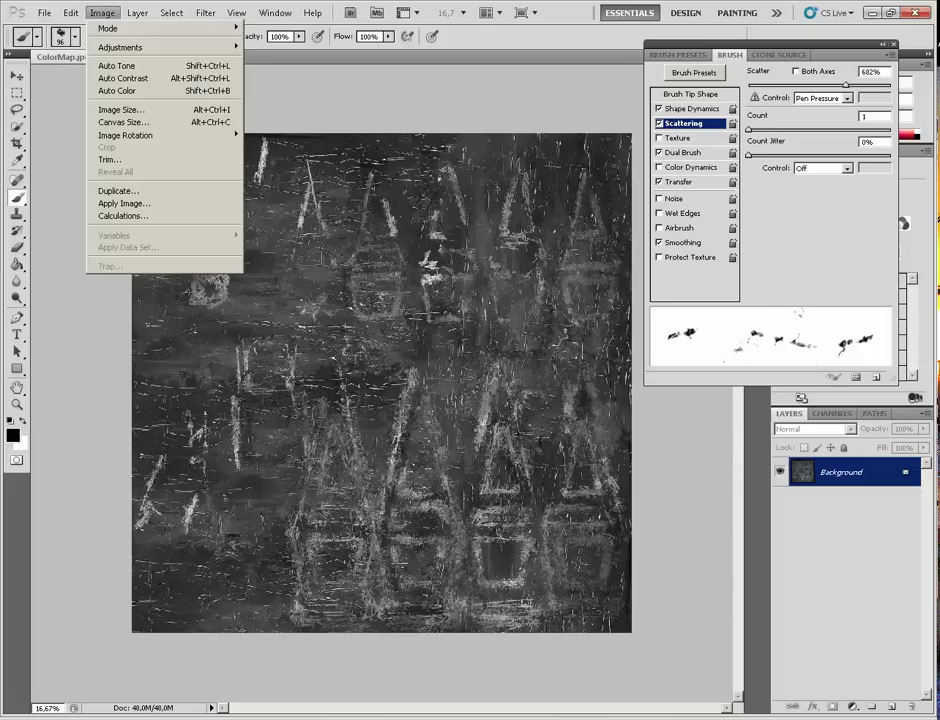
{"action": "mouse_move", "coordinate": [130, 47]}
{"action": "left_click", "coordinate": [270, 59]}
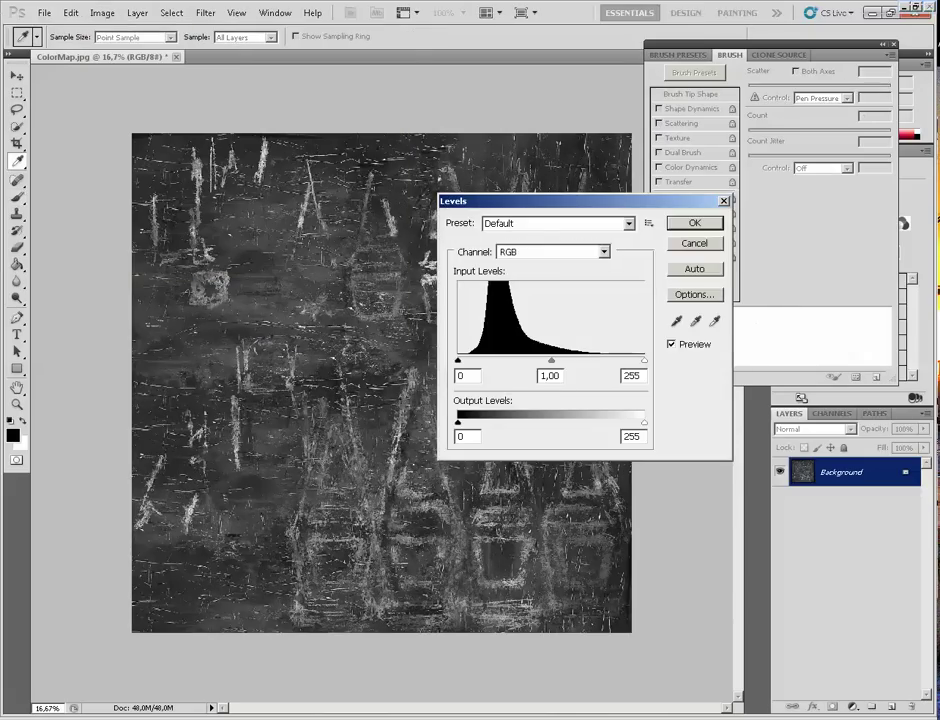
{"action": "key", "text": "ctrl+plus"}
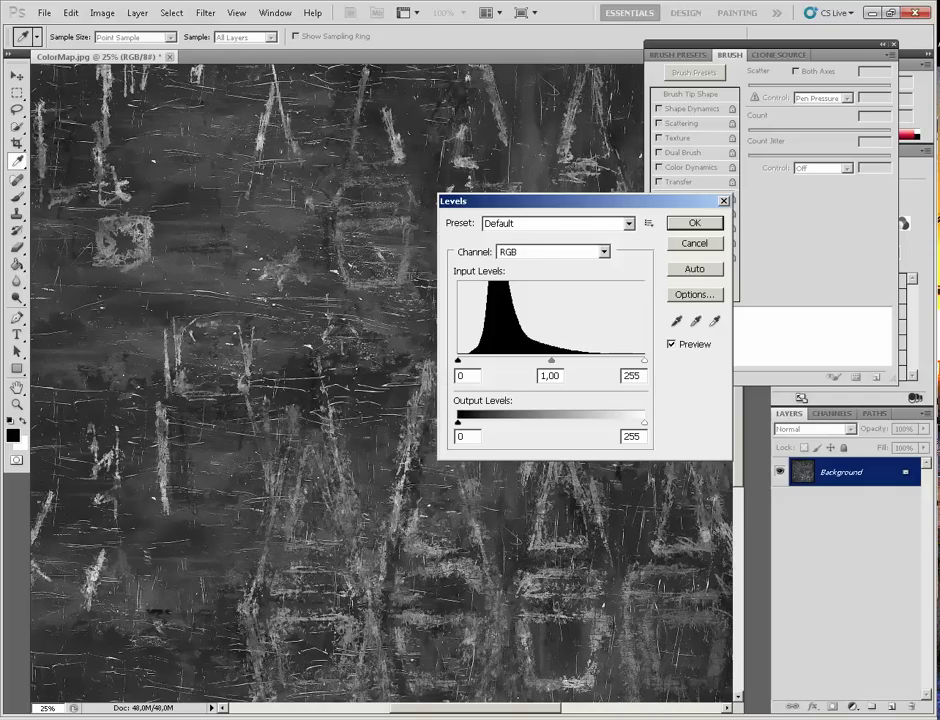
{"action": "left_click_drag", "start_coordinate": [643, 360], "coordinate": [576, 360]}
{"action": "left_click_drag", "start_coordinate": [458, 360], "coordinate": [489, 360]}
{"action": "left_click_drag", "start_coordinate": [576, 360], "coordinate": [524, 360]}
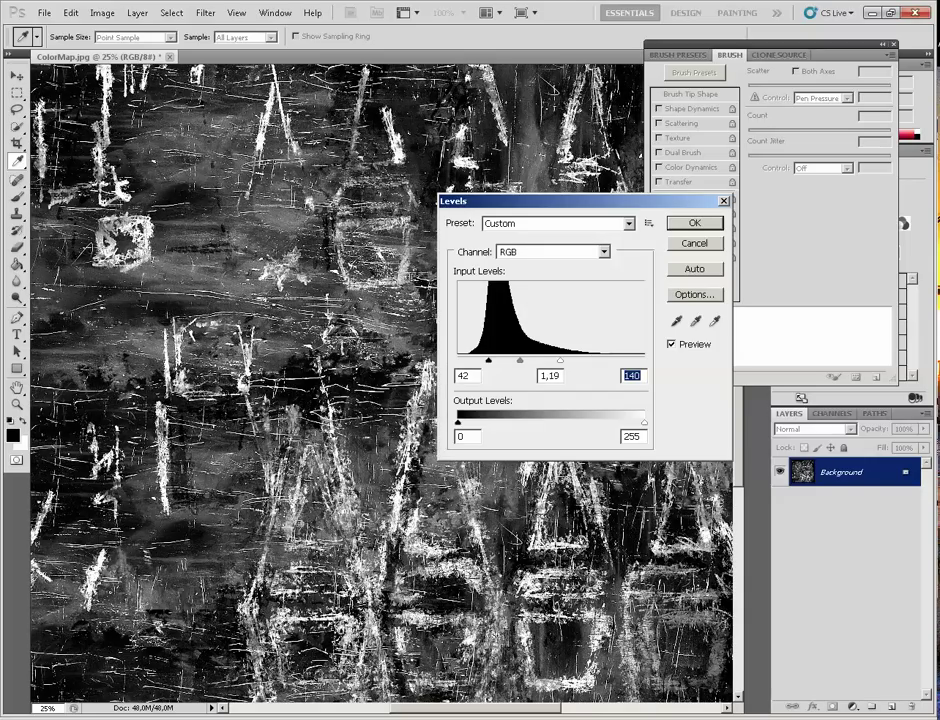
{"action": "left_click", "coordinate": [523, 360]}
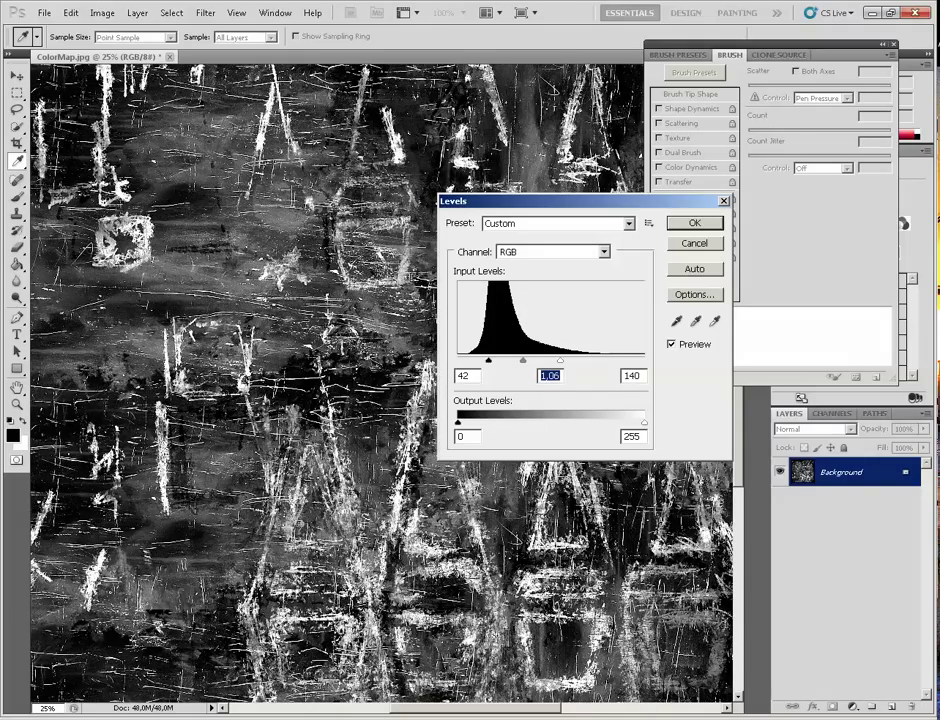
{"action": "key", "text": "Return"}
{"action": "key", "text": "b"}
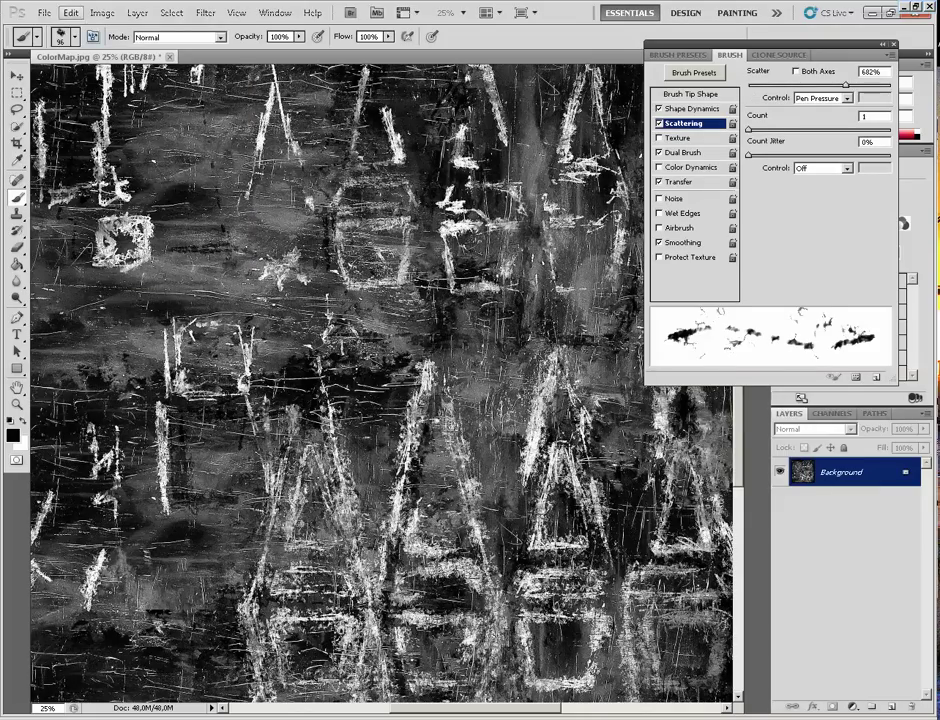
Step: Try inverting the high-contrast greyscale texture, and undo the inversion
{"action": "left_click", "coordinate": [102, 12]}
{"action": "mouse_move", "coordinate": [140, 47]}
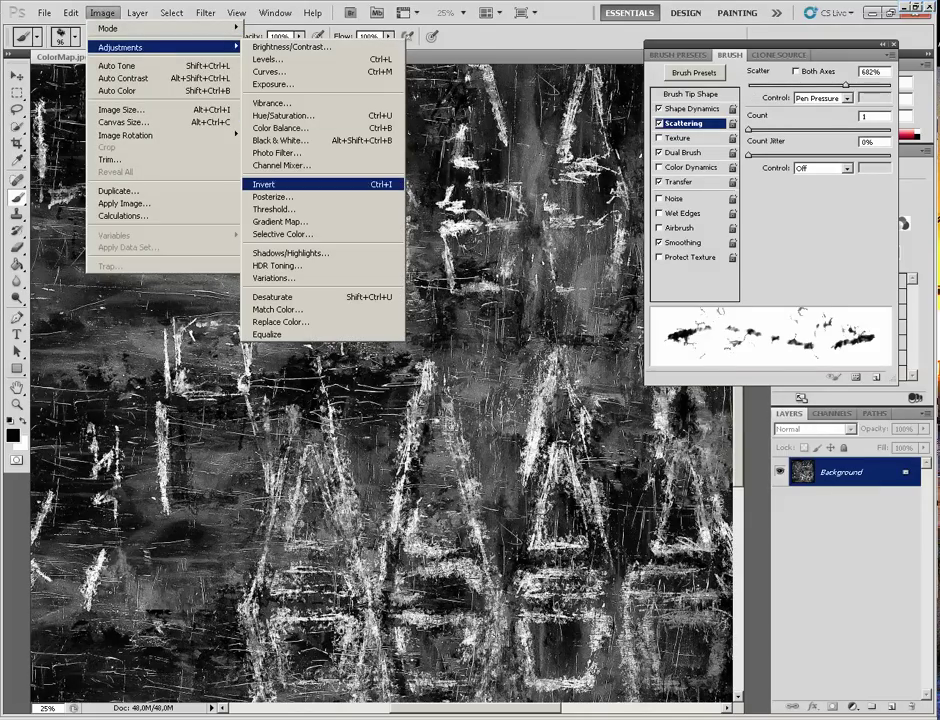
{"action": "left_click", "coordinate": [285, 184]}
{"action": "left_click_drag", "start_coordinate": [448, 425], "coordinate": [380, 392]}
{"action": "key", "text": "ctrl+minus"}
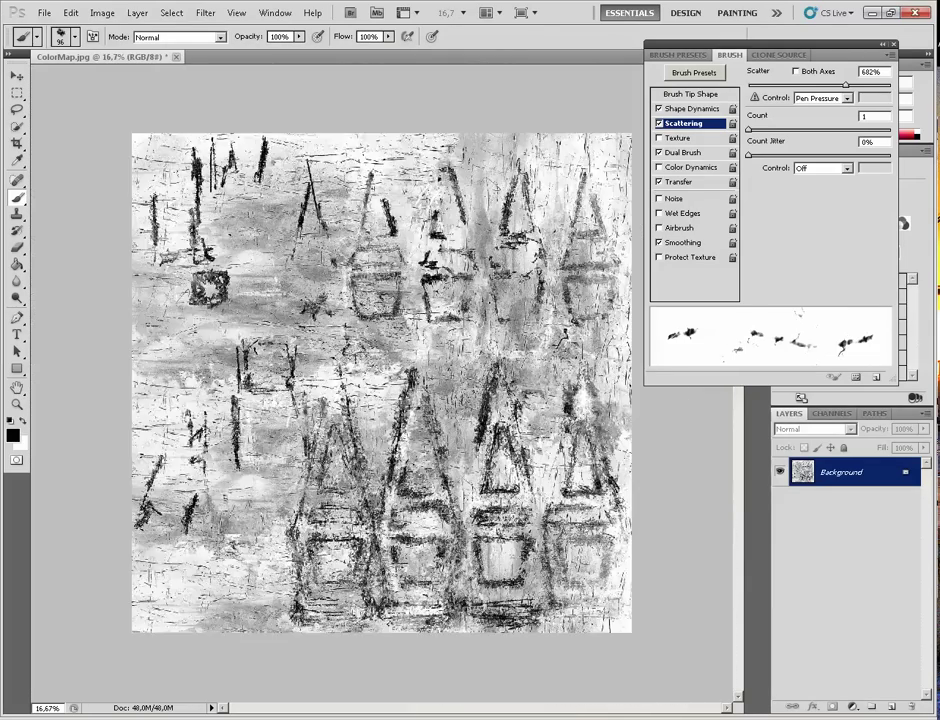
{"action": "key", "text": "ctrl+minus"}
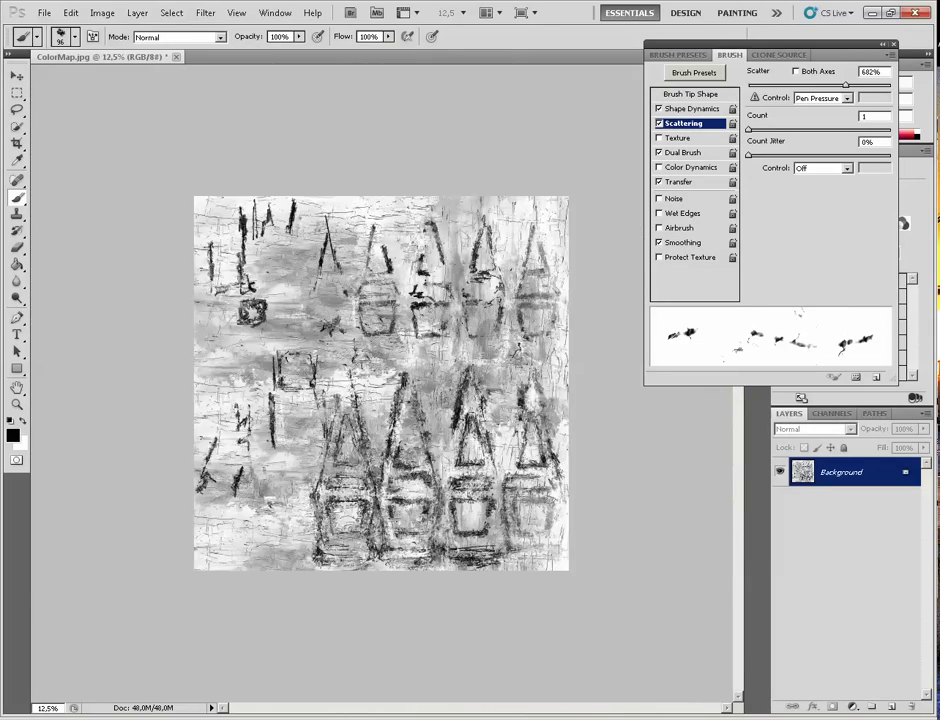
{"action": "key", "text": "ctrl+z"}
Step: Save the greyscale texture as a separate JPEG named BumbMap at quality 10
{"action": "left_click", "coordinate": [44, 12]}
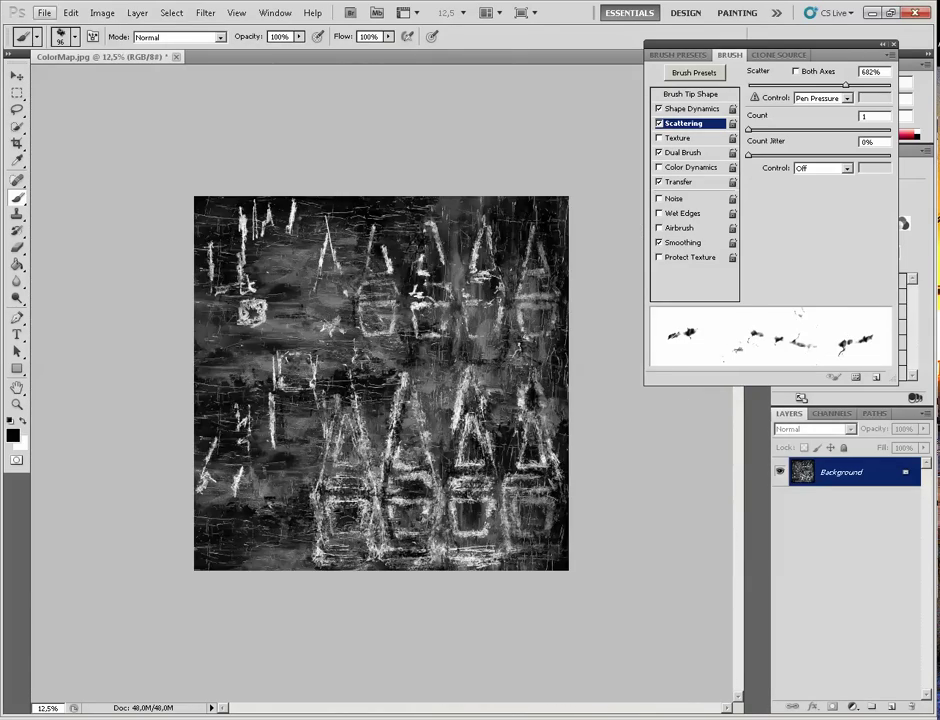
{"action": "left_click", "coordinate": [60, 155]}
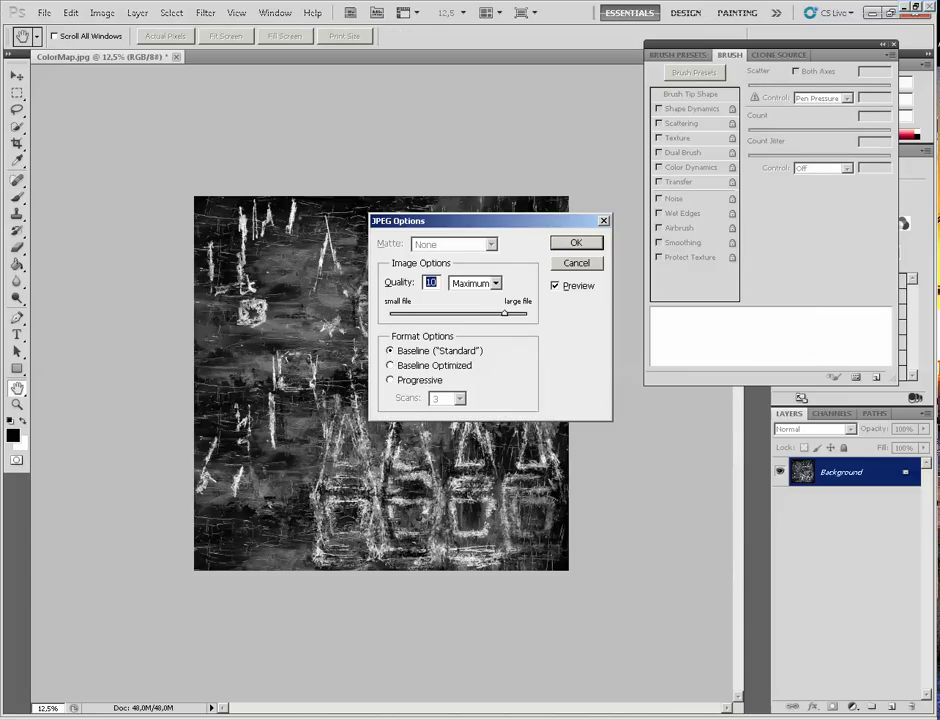
{"action": "key", "text": "Return"}
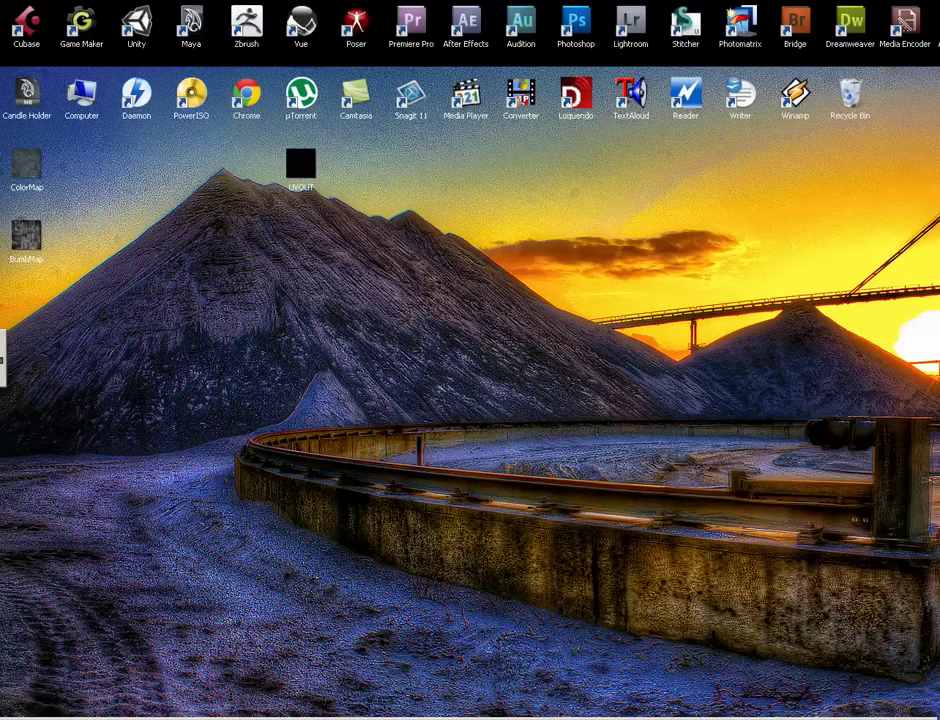
Step: Switch to the Candle Holder scene in Maya and create a Blinn material in Hypershade
{"action": "left_click", "coordinate": [110, 700]}
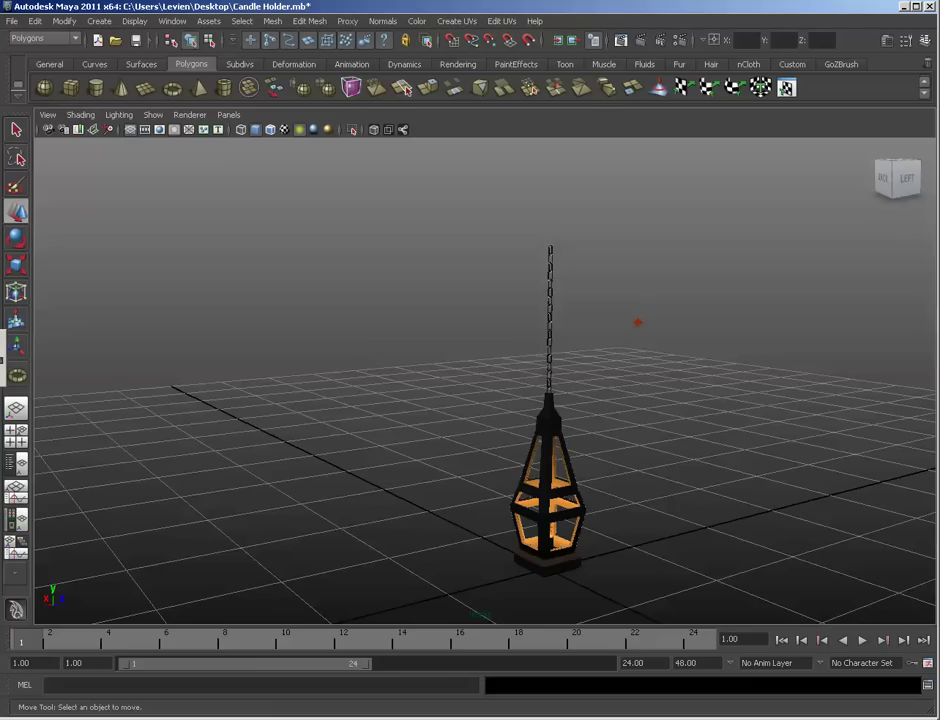
{"action": "left_click", "coordinate": [172, 21]}
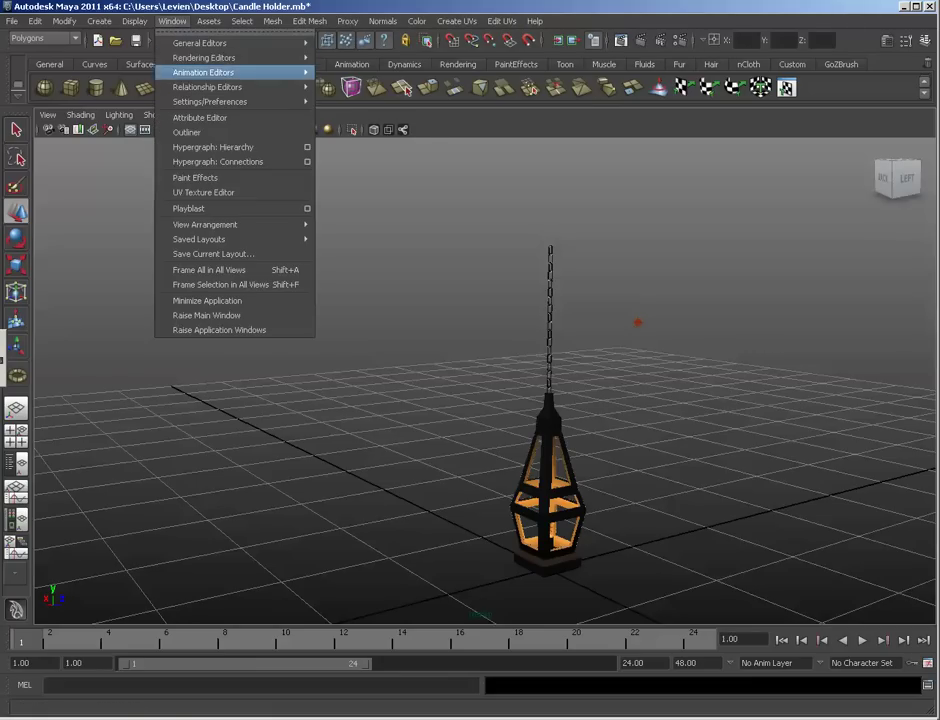
{"action": "mouse_move", "coordinate": [204, 58]}
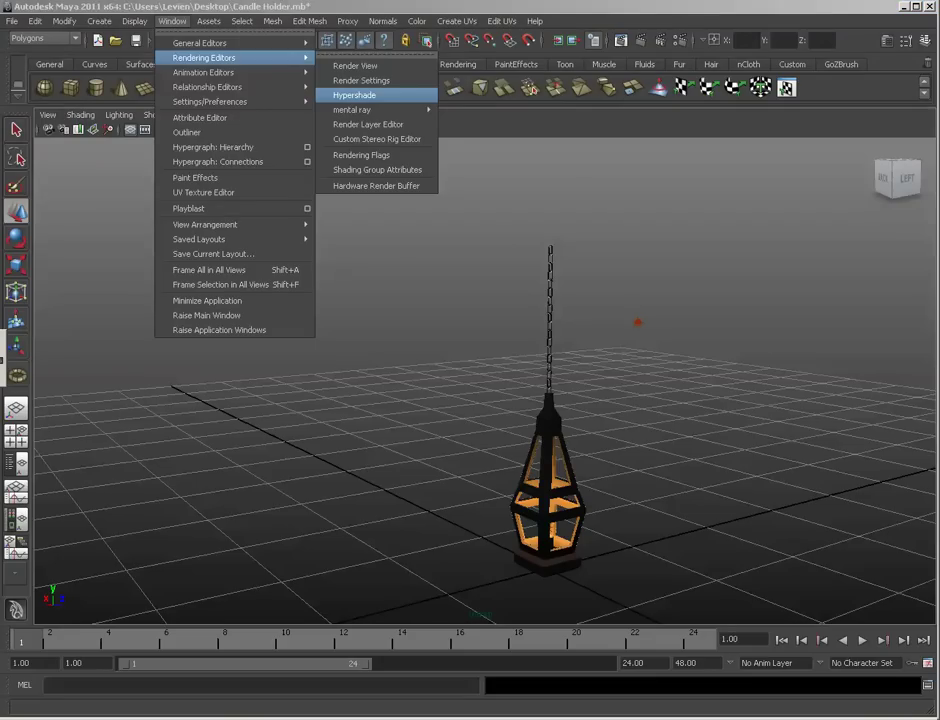
{"action": "left_click", "coordinate": [400, 94]}
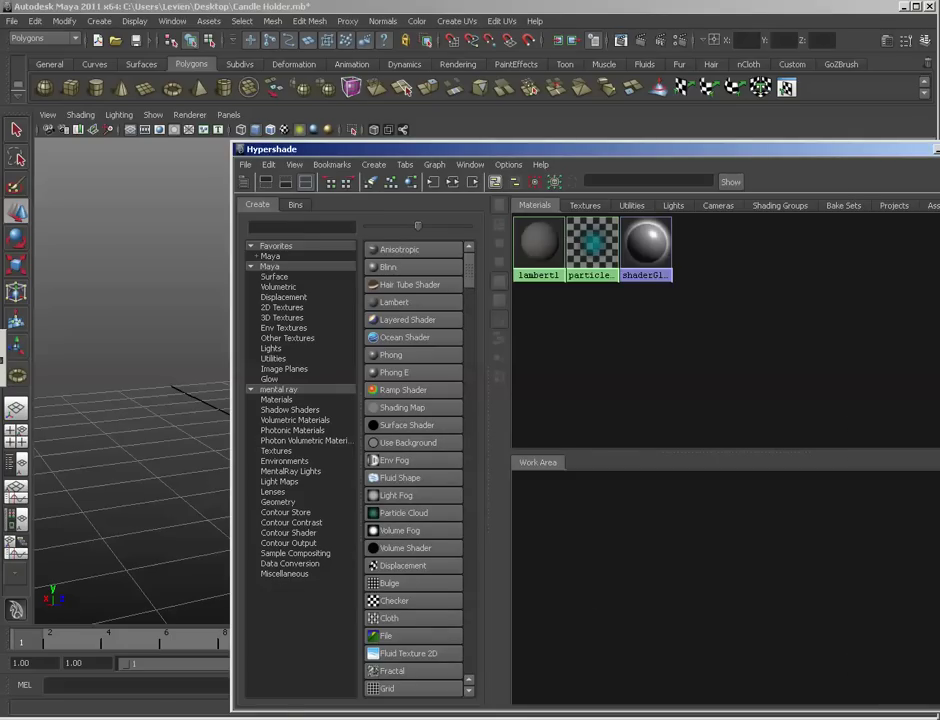
{"action": "left_click", "coordinate": [410, 267]}
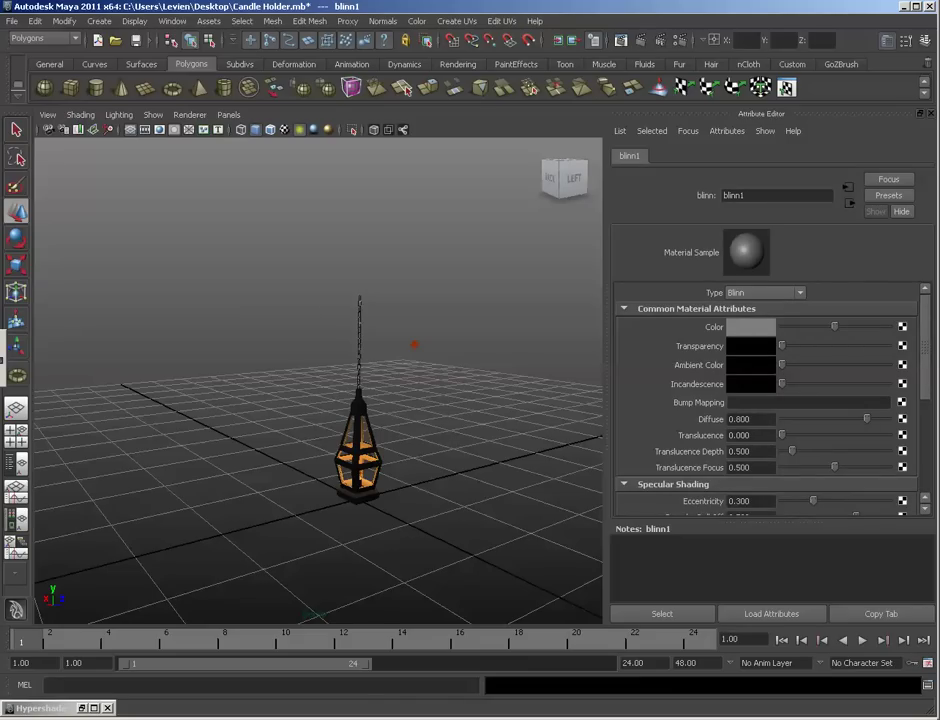
Step: Connect a file texture to the Blinn material's color and load ColorMap.jpg from the desktop as its image
{"action": "left_click", "coordinate": [902, 327]}
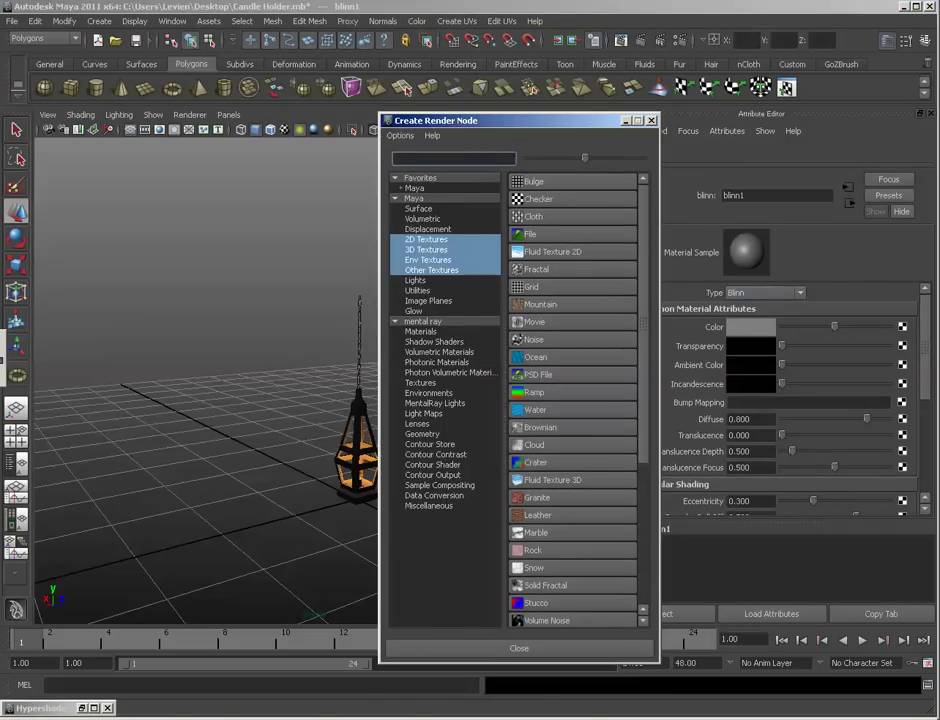
{"action": "left_click", "coordinate": [535, 234]}
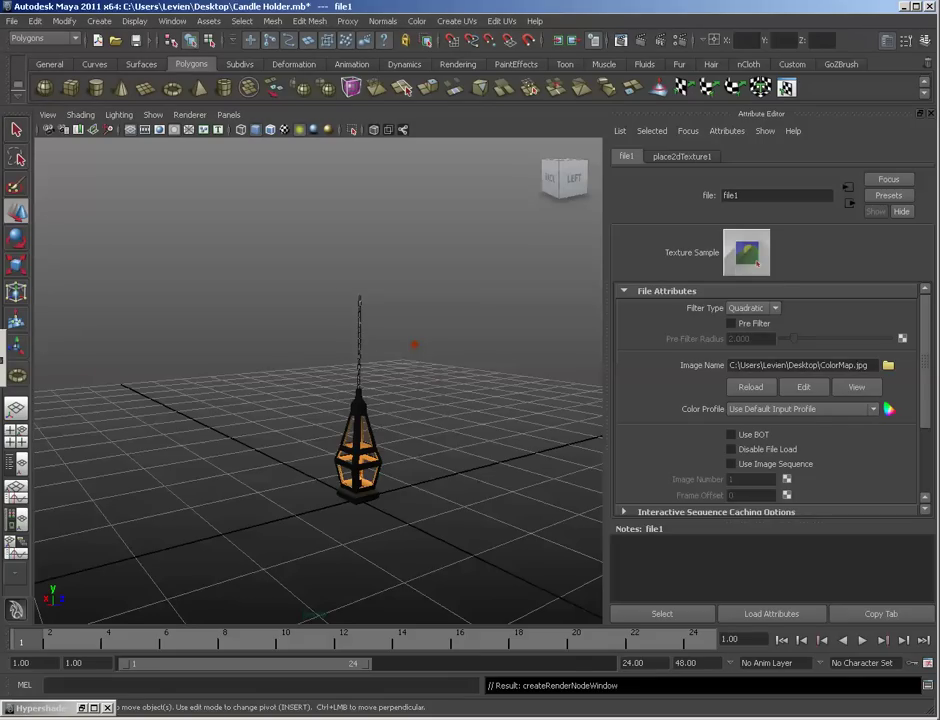
{"action": "key", "text": "ctrl+a"}
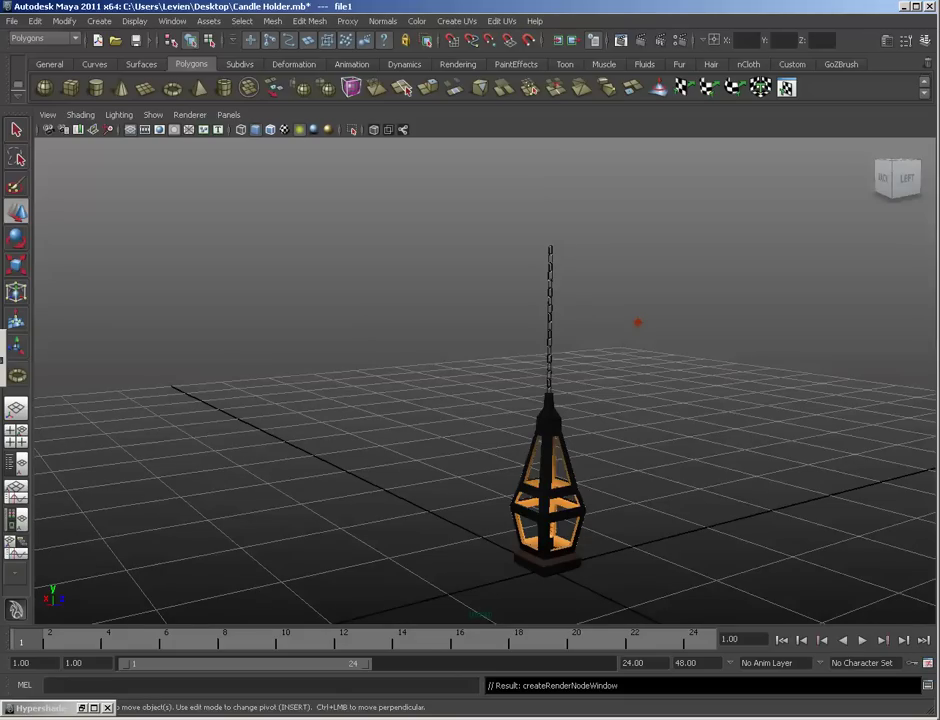
Step: Connect a file texture to the Blinn material's bump mapping and display the new file node's attributes
{"action": "left_click", "coordinate": [83, 708]}
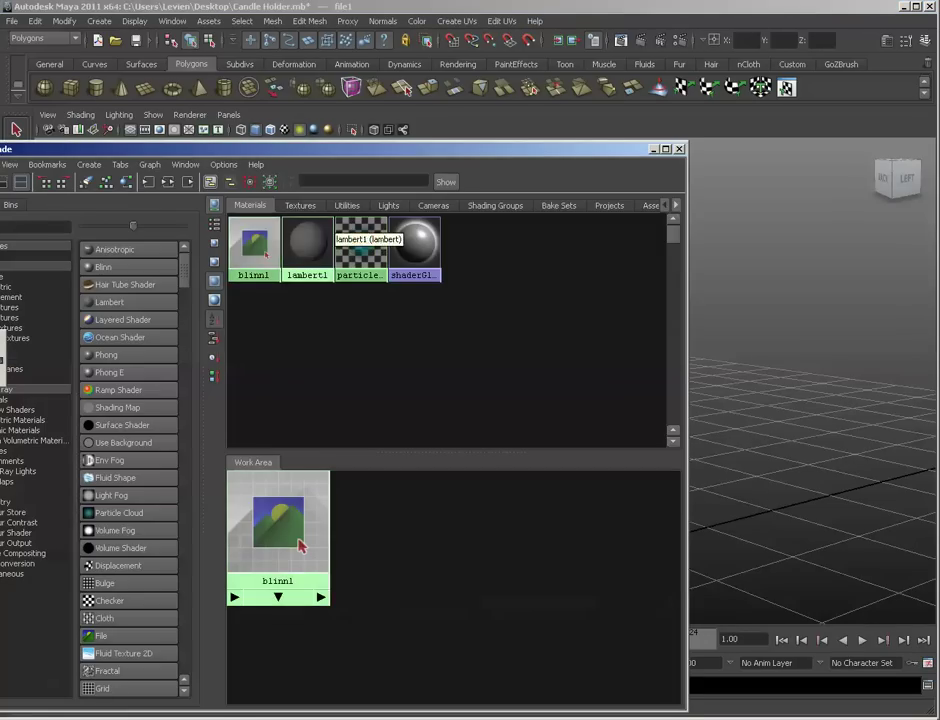
{"action": "double_click", "coordinate": [300, 545]}
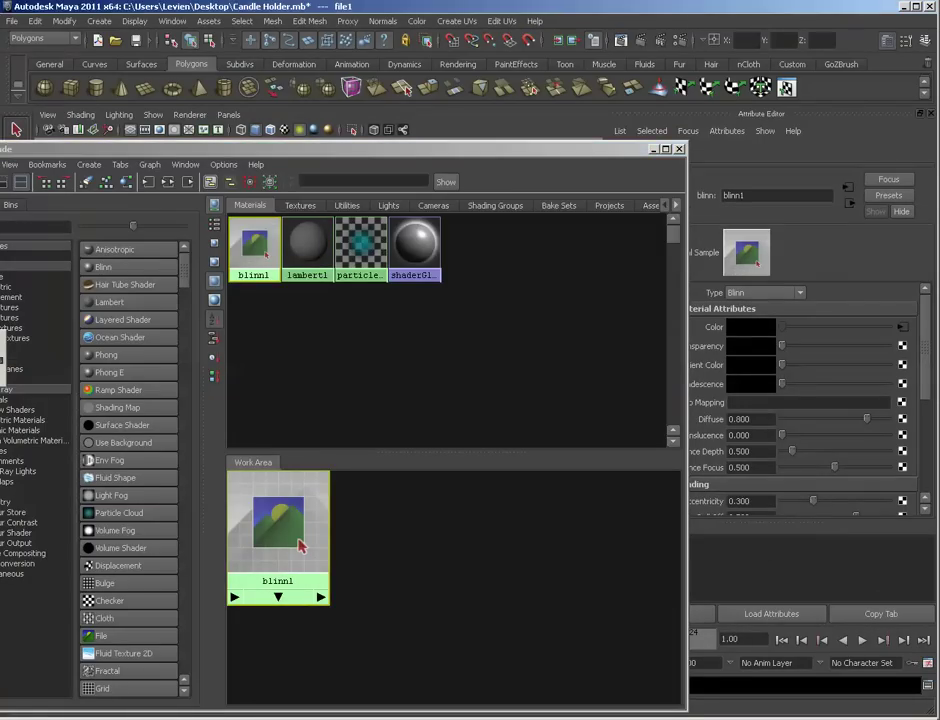
{"action": "left_click", "coordinate": [902, 402]}
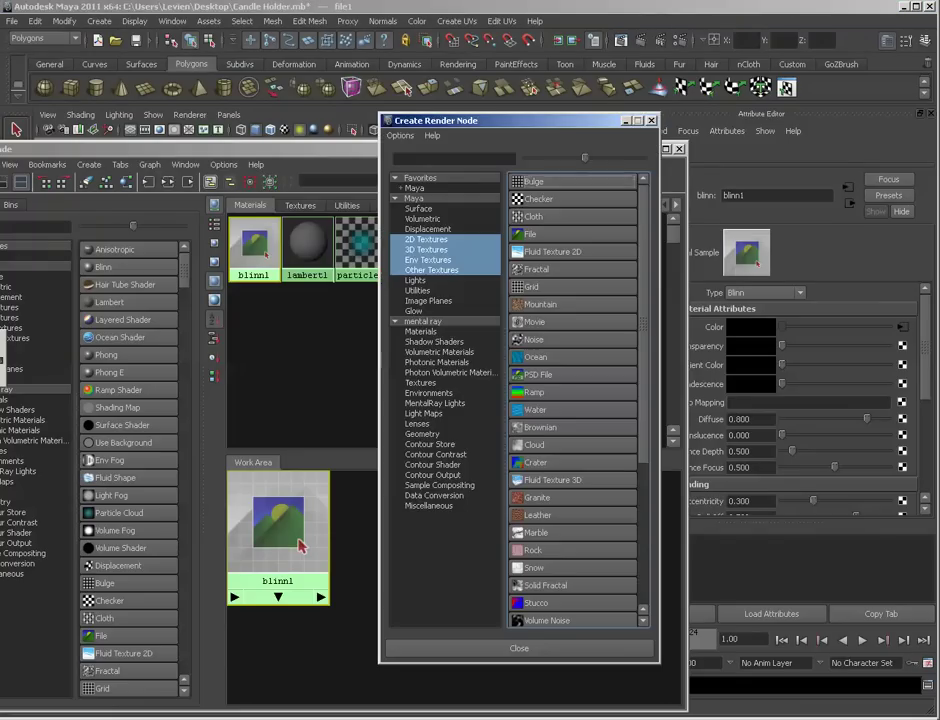
{"action": "left_click", "coordinate": [526, 233]}
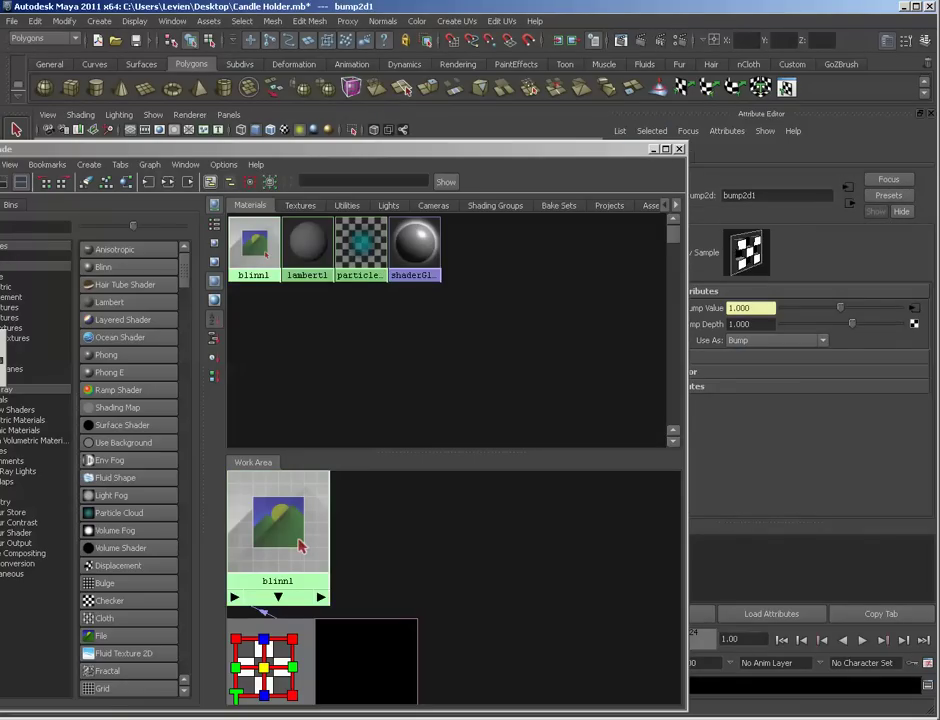
{"action": "left_click", "coordinate": [655, 149]}
{"action": "left_click", "coordinate": [678, 156]}
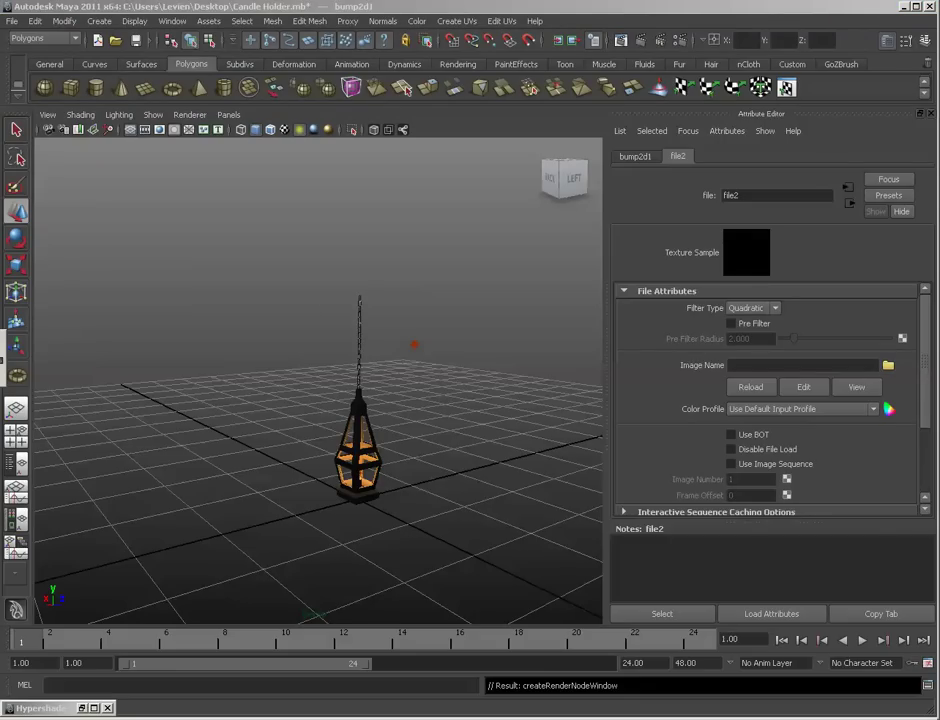
Step: Assign the Blinn material with the color and bump textures to the lantern body
{"action": "key", "text": "ctrl+a"}
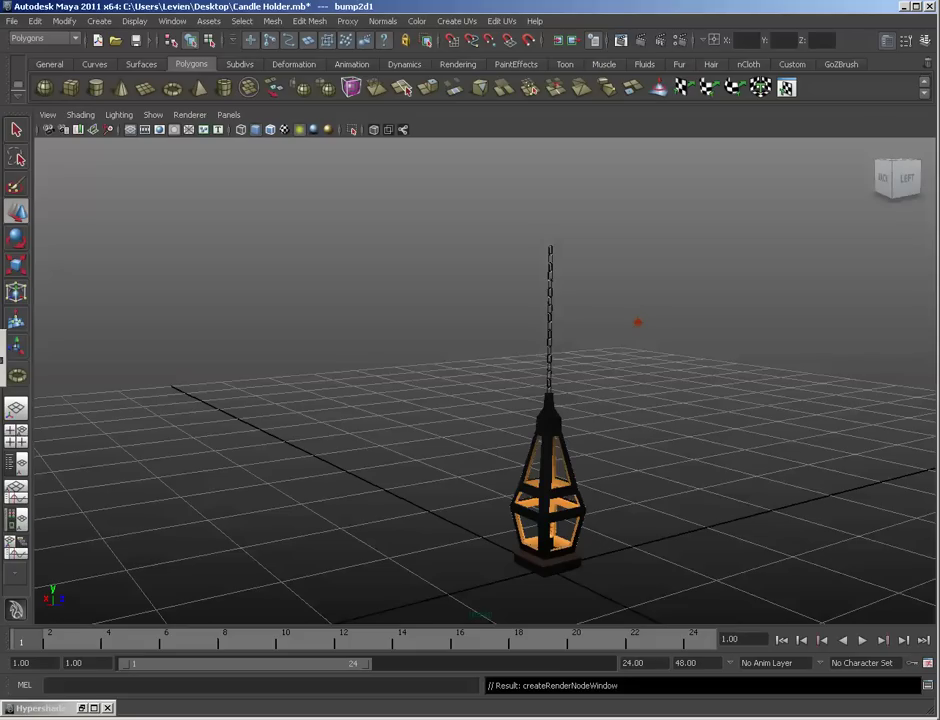
{"action": "left_click_drag", "start_coordinate": [936, 116], "coordinate": [178, 103]}
{"action": "left_click", "coordinate": [331, 102]}
{"action": "left_click", "coordinate": [83, 708]}
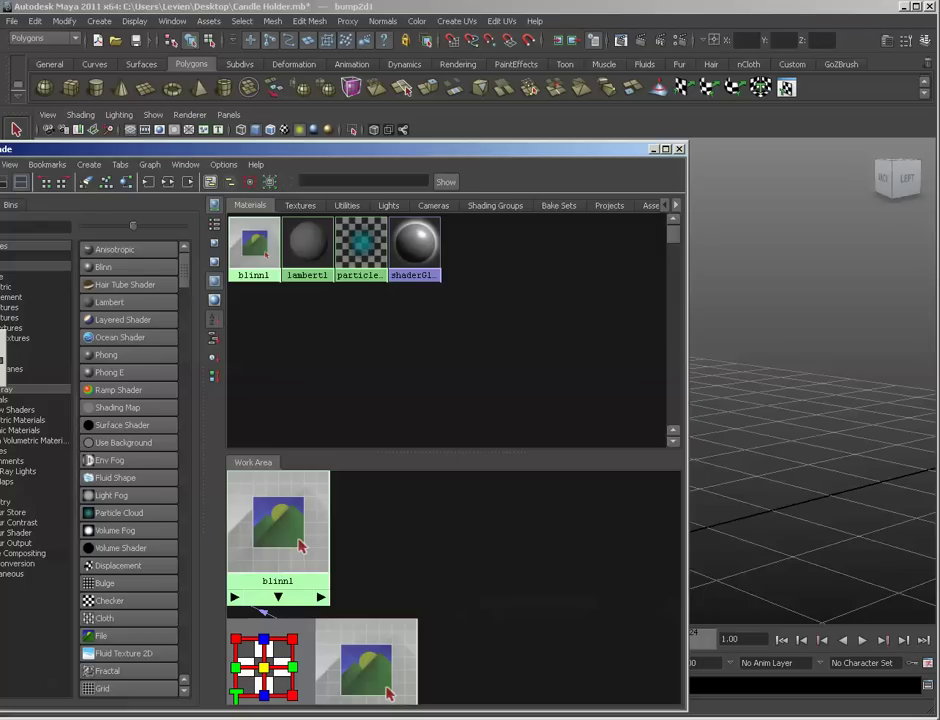
{"action": "left_click", "coordinate": [264, 236]}
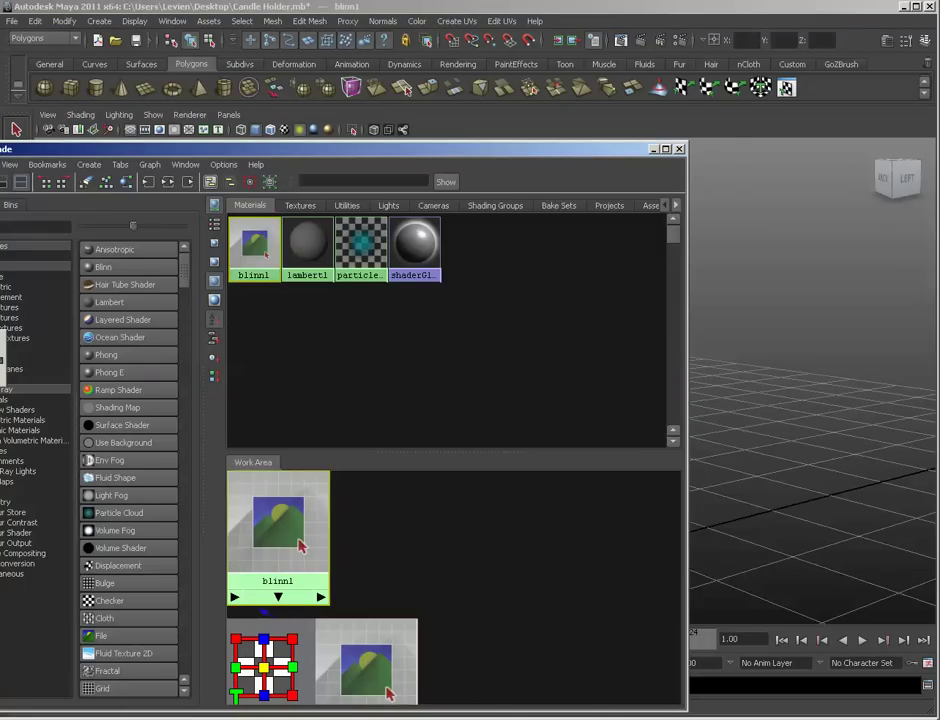
{"action": "left_click_drag", "start_coordinate": [290, 149], "coordinate": [922, 355]}
{"action": "left_click", "coordinate": [518, 537]}
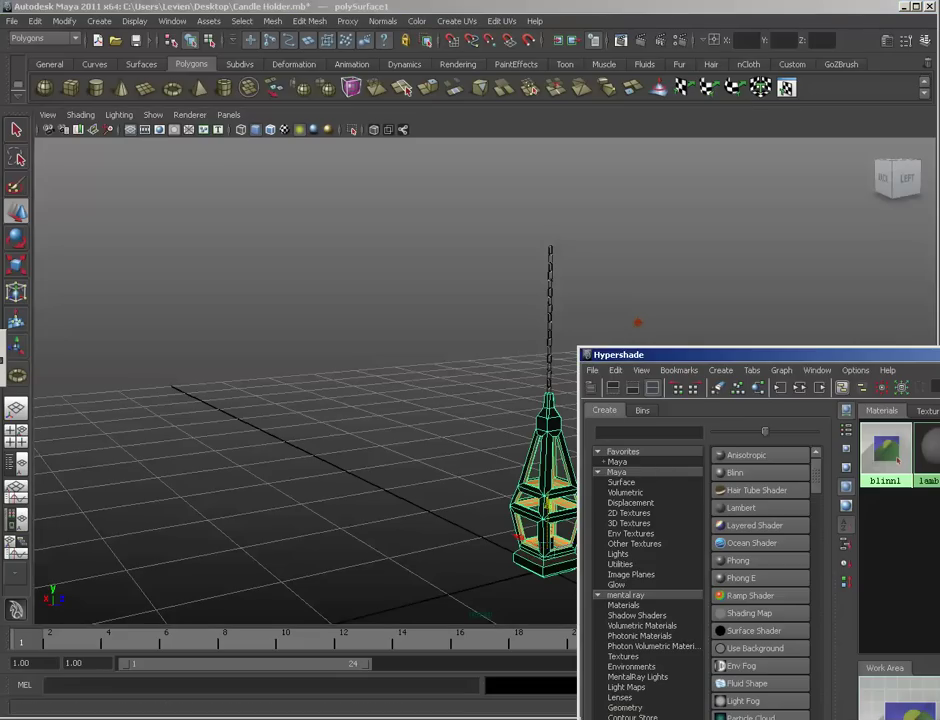
{"action": "right_click", "coordinate": [885, 450]}
{"action": "left_click", "coordinate": [868, 453]}
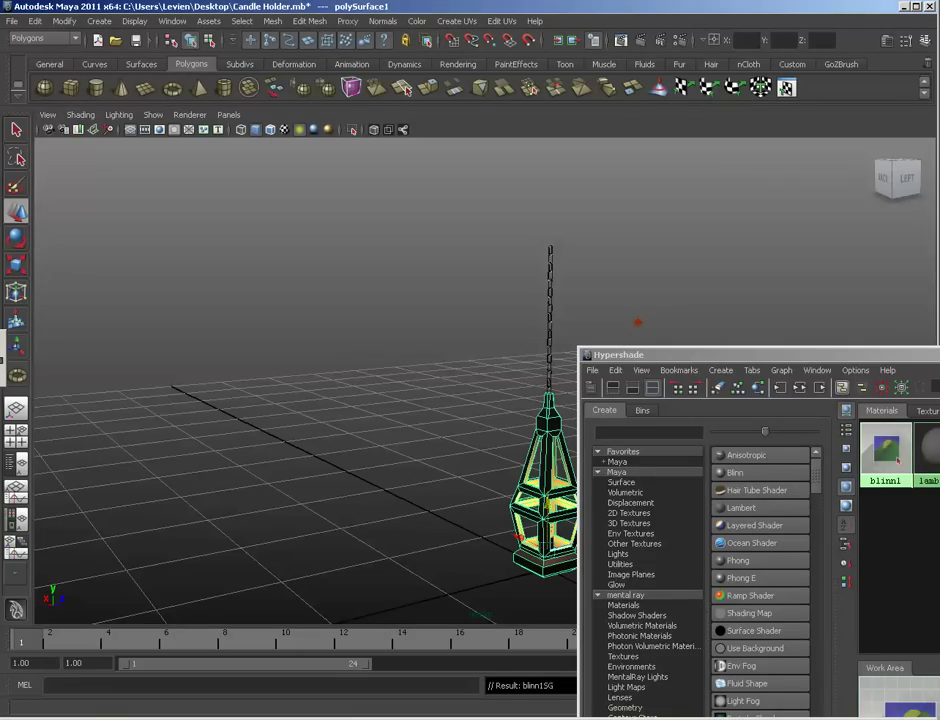
Step: Examine how the worn-metal texture sits on the lantern body from all sides, including its frame, interior and base
{"action": "left_click", "coordinate": [932, 355]}
{"action": "scroll", "coordinate": [484, 370], "scroll_direction": "up", "scroll_amount": 7}
{"action": "middle_click_drag", "start_coordinate": [550, 400], "coordinate": [404, 213], "text": "alt"}
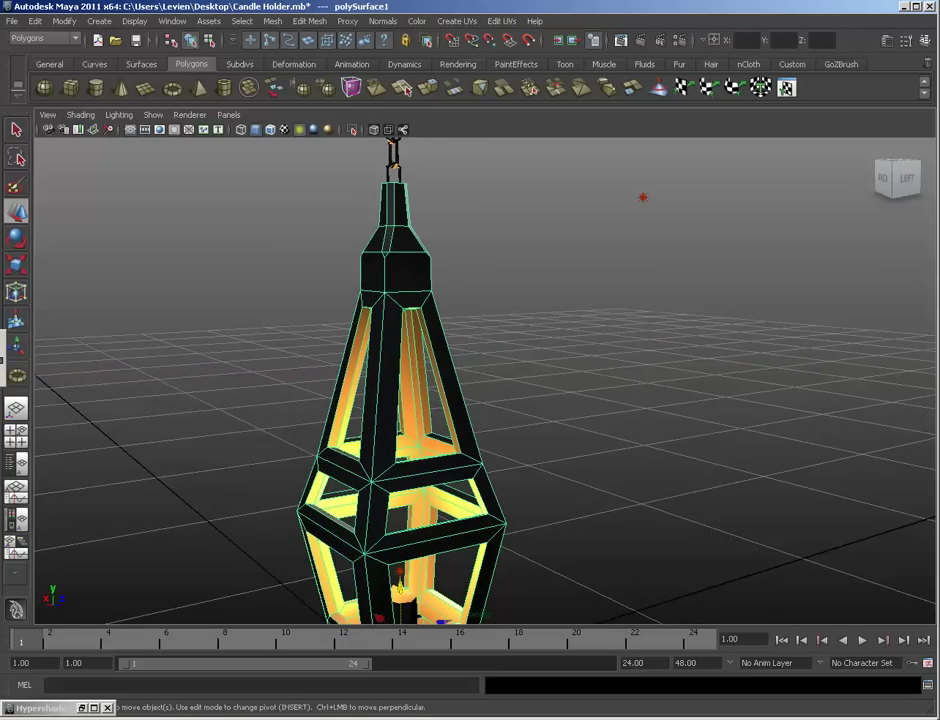
{"action": "left_click_drag", "start_coordinate": [494, 360], "coordinate": [586, 393]}
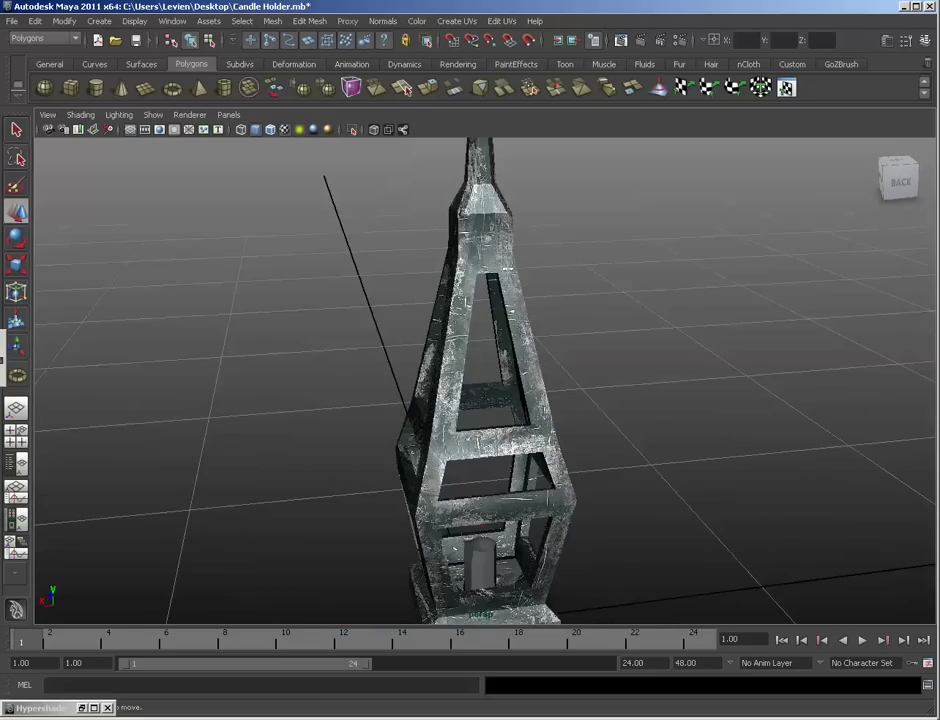
{"action": "mouse_move", "coordinate": [470, 360]}
{"action": "left_mouse_down", "text": "alt"}
{"action": "mouse_move", "coordinate": [555, 345]}
{"action": "mouse_move", "coordinate": [395, 342]}
{"action": "mouse_move", "coordinate": [245, 250]}
{"action": "left_mouse_up", "text": "alt"}
{"action": "right_click_drag", "start_coordinate": [600, 380], "coordinate": [455, 380], "text": "alt"}
{"action": "middle_click_drag", "start_coordinate": [455, 380], "coordinate": [402, 409], "text": "alt"}
{"action": "left_click_drag", "start_coordinate": [402, 409], "coordinate": [240, 405], "text": "alt"}
{"action": "left_click_drag", "start_coordinate": [520, 385], "coordinate": [202, 430], "text": "alt"}
{"action": "right_click_drag", "start_coordinate": [202, 430], "coordinate": [485, 430], "text": "alt"}
{"action": "left_click_drag", "start_coordinate": [400, 420], "coordinate": [870, 428], "text": "alt"}
{"action": "right_click_drag", "start_coordinate": [870, 428], "coordinate": [780, 425], "text": "alt"}
{"action": "left_click_drag", "start_coordinate": [780, 425], "coordinate": [646, 195], "text": "alt"}
{"action": "right_click_drag", "start_coordinate": [646, 195], "coordinate": [627, 216], "text": "alt"}
{"action": "left_click_drag", "start_coordinate": [627, 216], "coordinate": [552, 212], "text": "alt"}
{"action": "right_click_drag", "start_coordinate": [552, 212], "coordinate": [520, 200], "text": "alt"}
{"action": "left_click_drag", "start_coordinate": [520, 200], "coordinate": [400, 455], "text": "alt"}
Step: Display the Blinn material's attributes and graph its input and output connections in Hypershade
{"action": "left_click", "coordinate": [83, 708]}
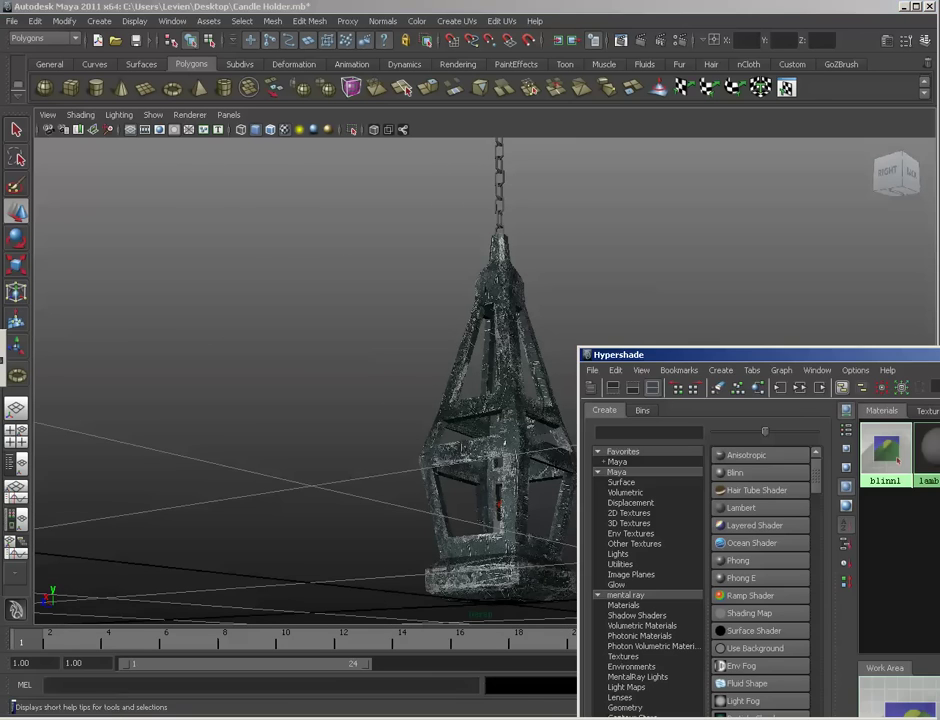
{"action": "left_click_drag", "start_coordinate": [885, 355], "coordinate": [74, 97]}
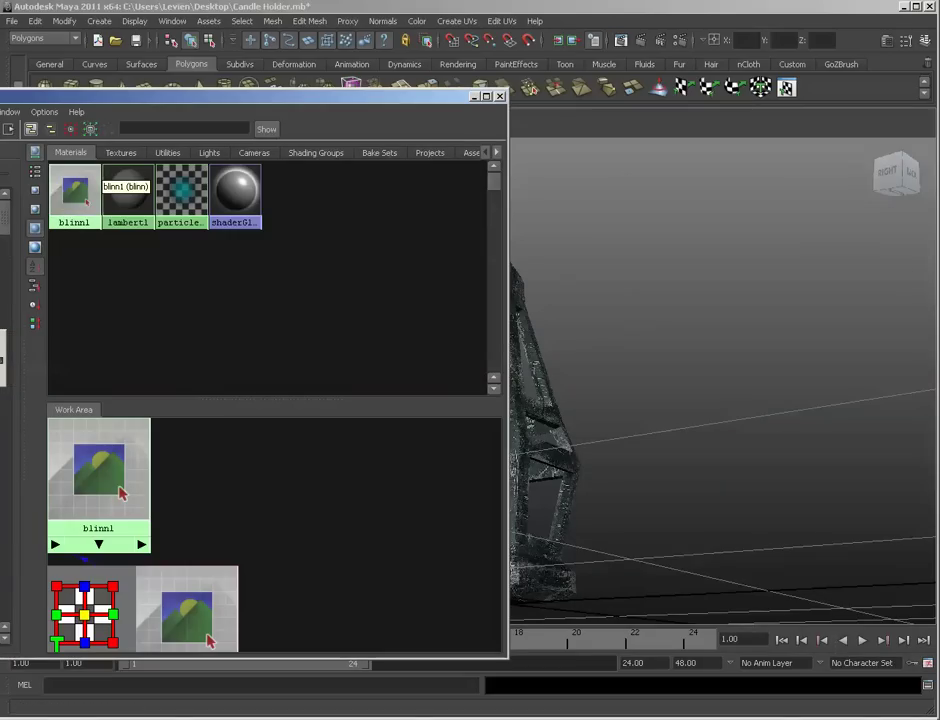
{"action": "left_click", "coordinate": [78, 188]}
{"action": "left_click", "coordinate": [887, 41]}
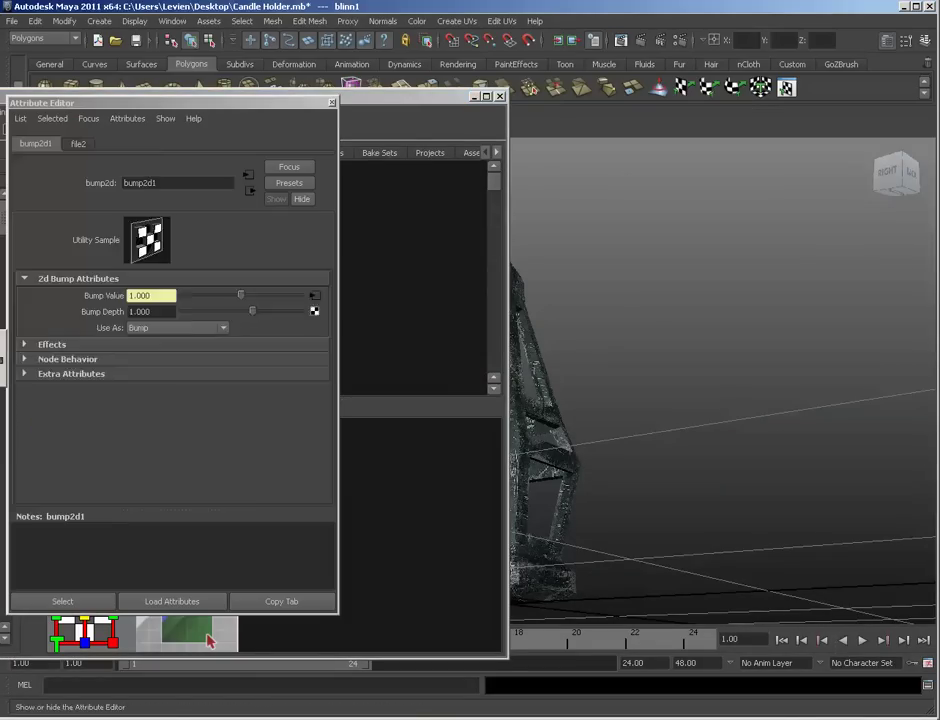
{"action": "left_click_drag", "start_coordinate": [172, 103], "coordinate": [674, 103]}
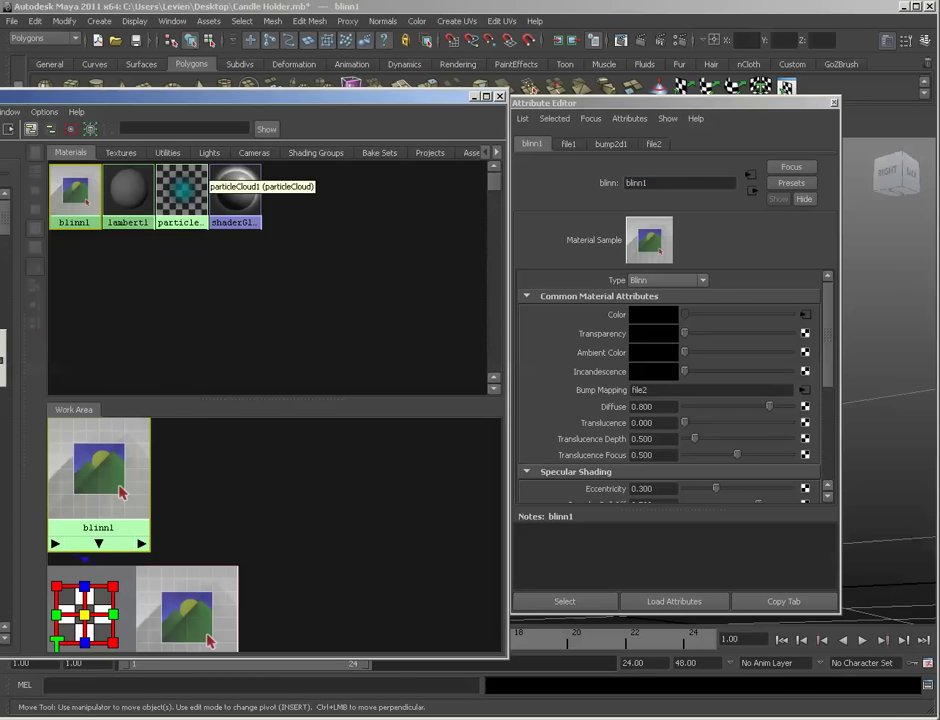
{"action": "left_click_drag", "start_coordinate": [200, 96], "coordinate": [490, 160]}
{"action": "left_click", "coordinate": [280, 192]}
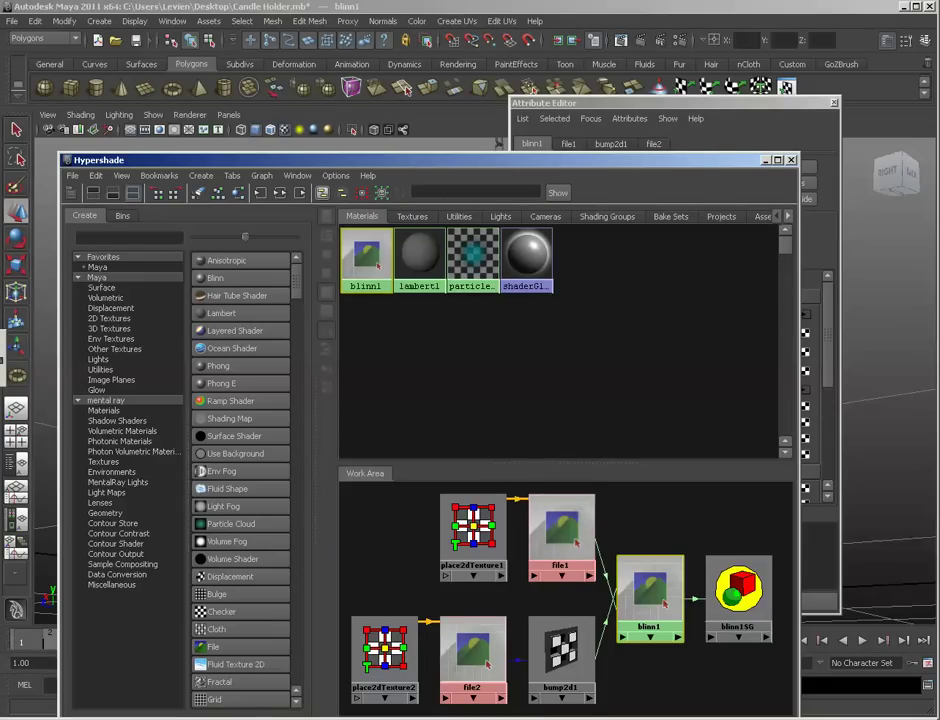
Step: Connect the color map's file texture to the Blinn material's specular color
{"action": "left_click", "coordinate": [640, 103]}
{"action": "left_click_drag", "start_coordinate": [470, 160], "coordinate": [354, 151]}
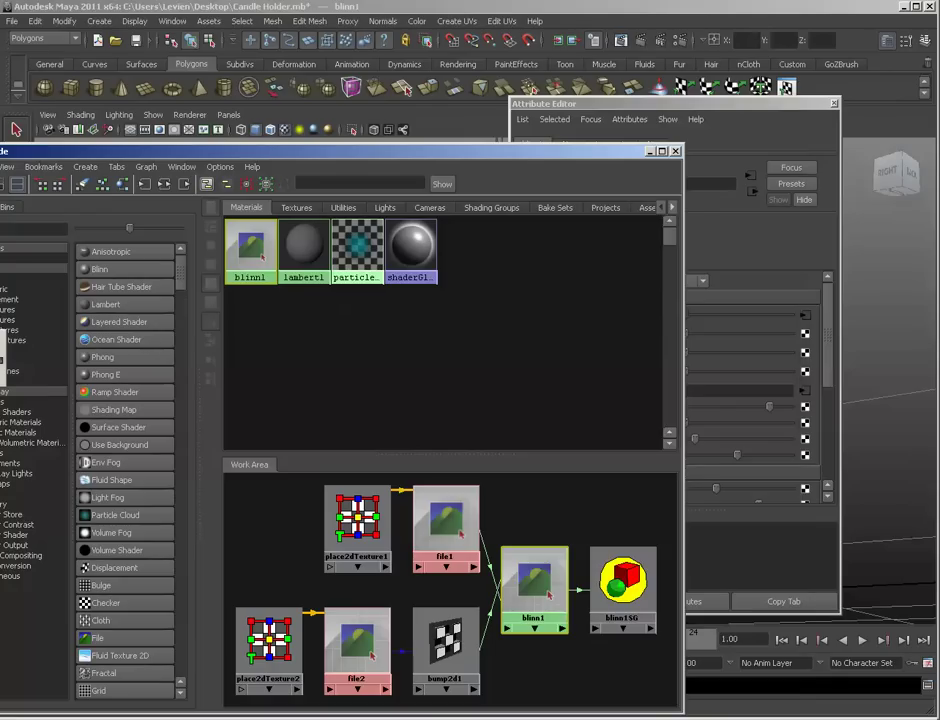
{"action": "left_click", "coordinate": [672, 104]}
{"action": "scroll", "coordinate": [672, 387], "scroll_direction": "down", "scroll_amount": 2}
{"action": "middle_click_drag", "start_coordinate": [446, 522], "coordinate": [716, 436]}
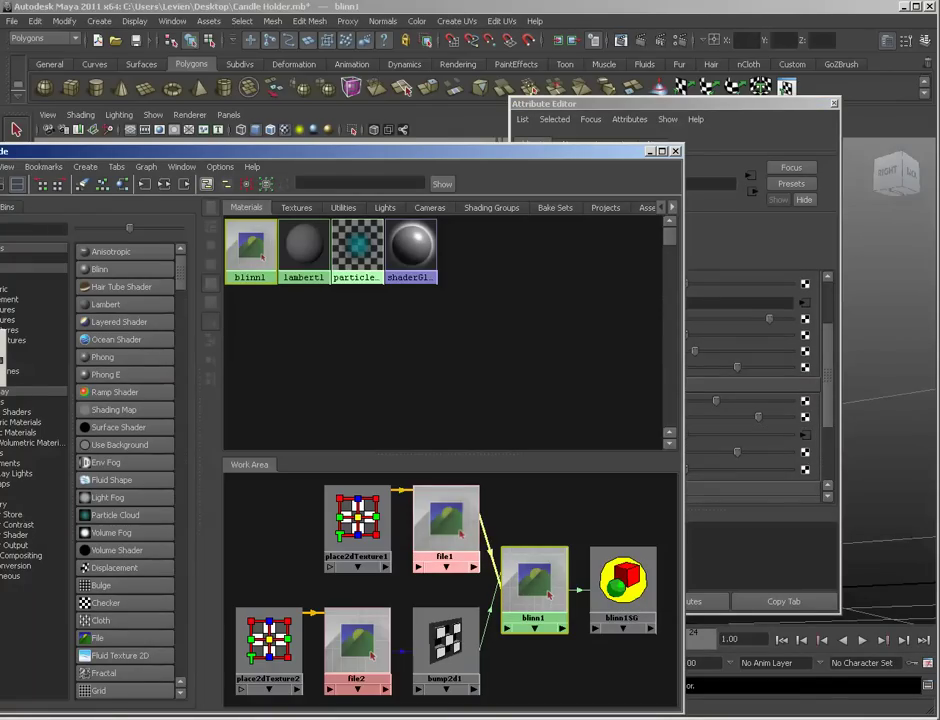
Step: Set the Blinn's eccentricity to about 0.159 and its specular roll off to about 0.331
{"action": "left_click", "coordinate": [651, 152]}
{"action": "mouse_move", "coordinate": [716, 401]}
{"action": "left_mouse_down"}
{"action": "mouse_move", "coordinate": [694, 401]}
{"action": "mouse_move", "coordinate": [728, 401]}
{"action": "mouse_move", "coordinate": [701, 401]}
{"action": "left_mouse_up"}
{"action": "left_click_drag", "start_coordinate": [758, 417], "coordinate": [719, 417]}
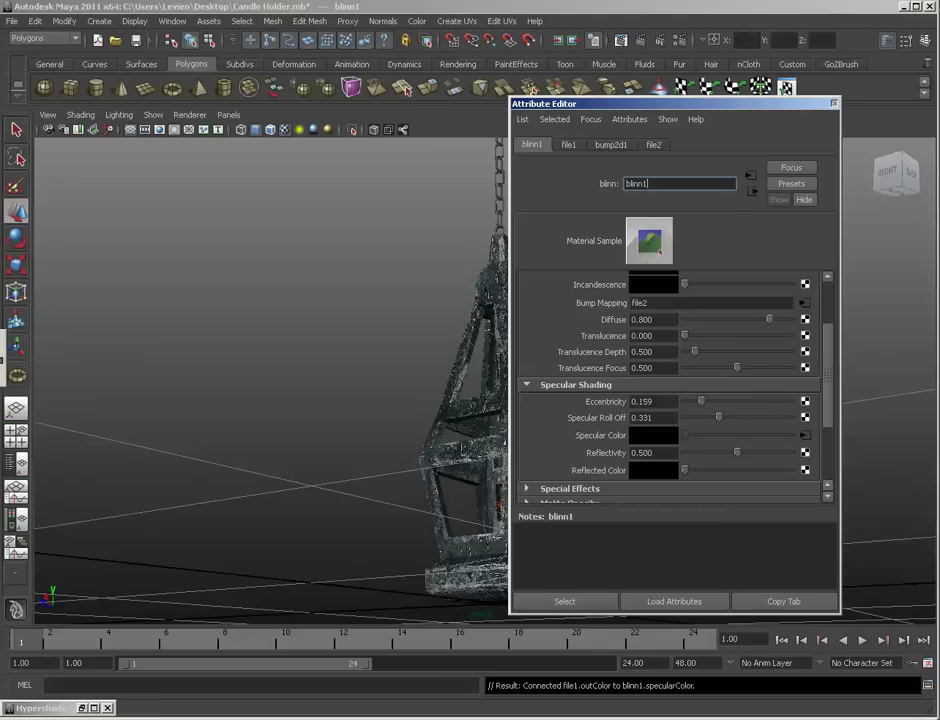
{"action": "left_click", "coordinate": [834, 104]}
Step: Select all links of the hanging chain and assign the Blinn material to them
{"action": "scroll", "coordinate": [485, 400], "scroll_direction": "down", "scroll_amount": 4}
{"action": "left_click_drag", "start_coordinate": [500, 420], "coordinate": [470, 370], "text": "alt"}
{"action": "middle_click_drag", "start_coordinate": [470, 370], "coordinate": [450, 580], "text": "alt"}
{"action": "left_click_drag", "start_coordinate": [360, 248], "coordinate": [485, 438]}
{"action": "left_click", "coordinate": [83, 708]}
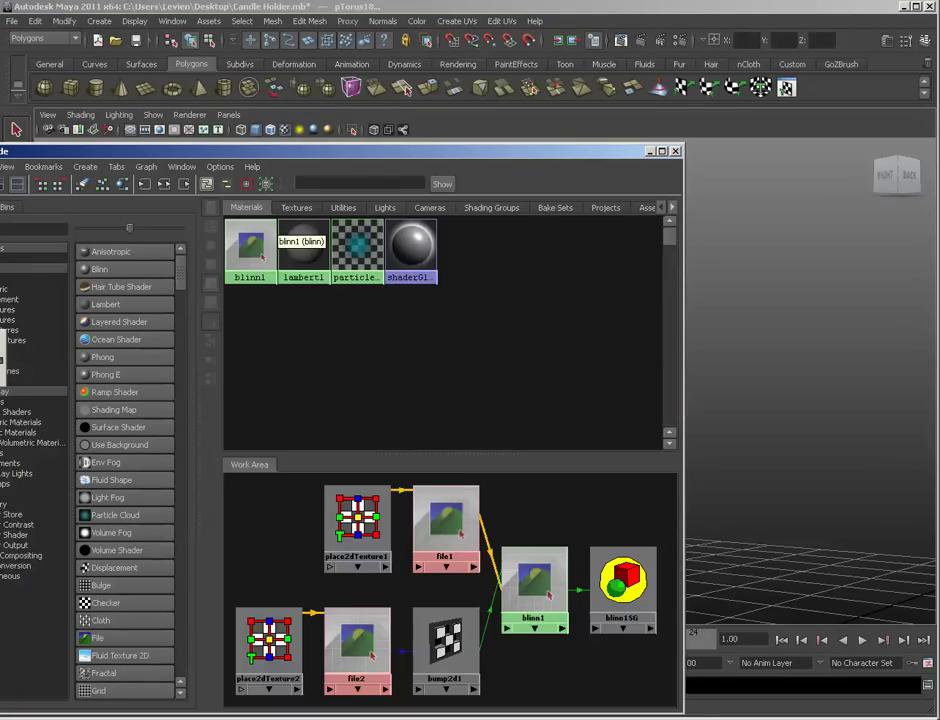
{"action": "right_click", "coordinate": [525, 559]}
{"action": "right_click_drag", "start_coordinate": [525, 559], "coordinate": [532, 531]}
{"action": "left_click", "coordinate": [650, 152]}
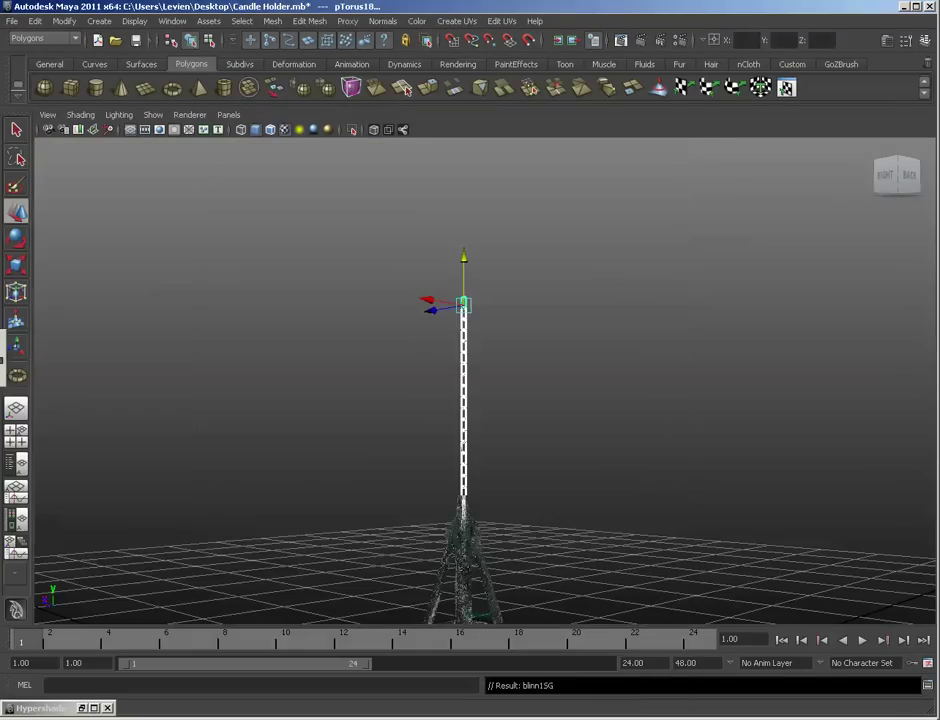
Step: Scale all UVs of the chain links down to a small patch at the texture's center in the UV Texture Editor, and return to object mode
{"action": "left_click", "coordinate": [385, 255]}
{"action": "mouse_move", "coordinate": [381, 252]}
{"action": "left_mouse_down"}
{"action": "mouse_move", "coordinate": [488, 376]}
{"action": "mouse_move", "coordinate": [478, 504]}
{"action": "left_mouse_up"}
{"action": "left_click", "coordinate": [172, 21]}
{"action": "left_click", "coordinate": [204, 192]}
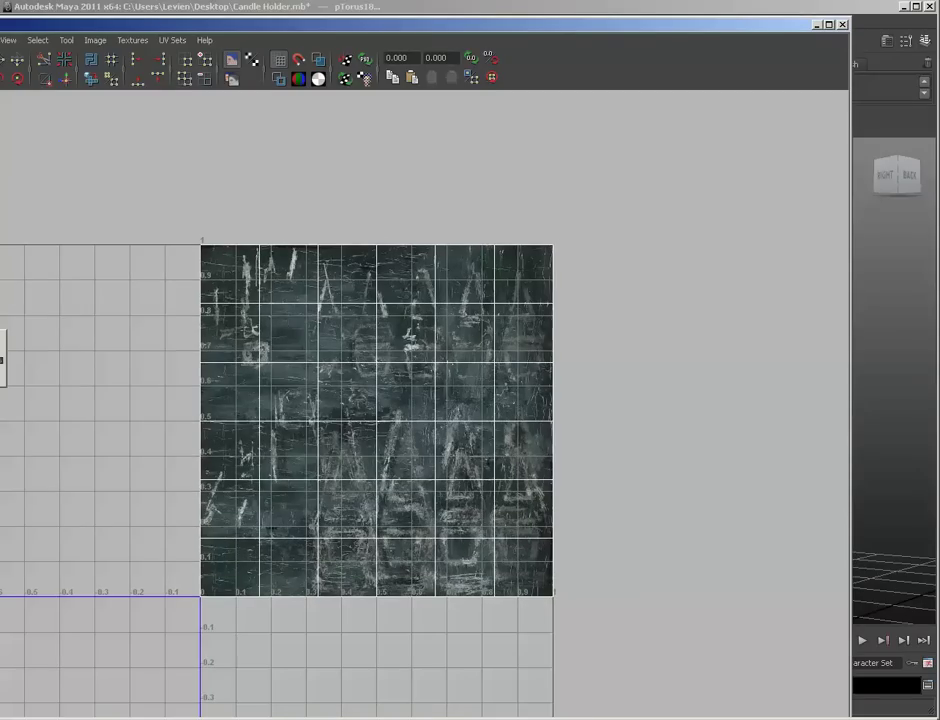
{"action": "right_click_drag", "start_coordinate": [314, 424], "coordinate": [385, 424]}
{"action": "left_click_drag", "start_coordinate": [119, 165], "coordinate": [610, 645]}
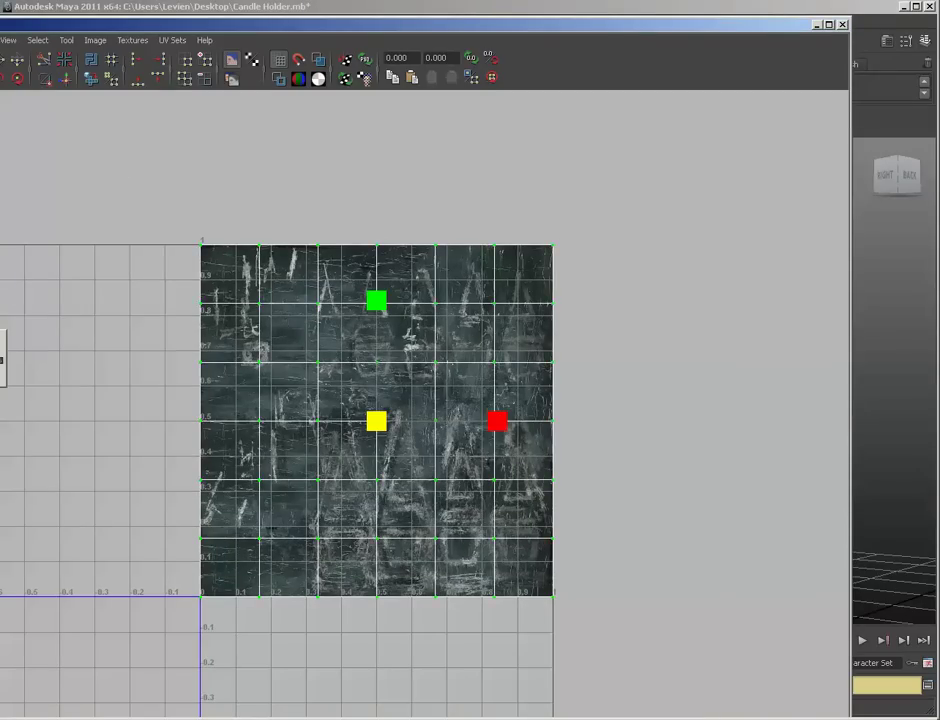
{"action": "left_click_drag", "start_coordinate": [376, 421], "coordinate": [266, 421]}
{"action": "key", "text": "w"}
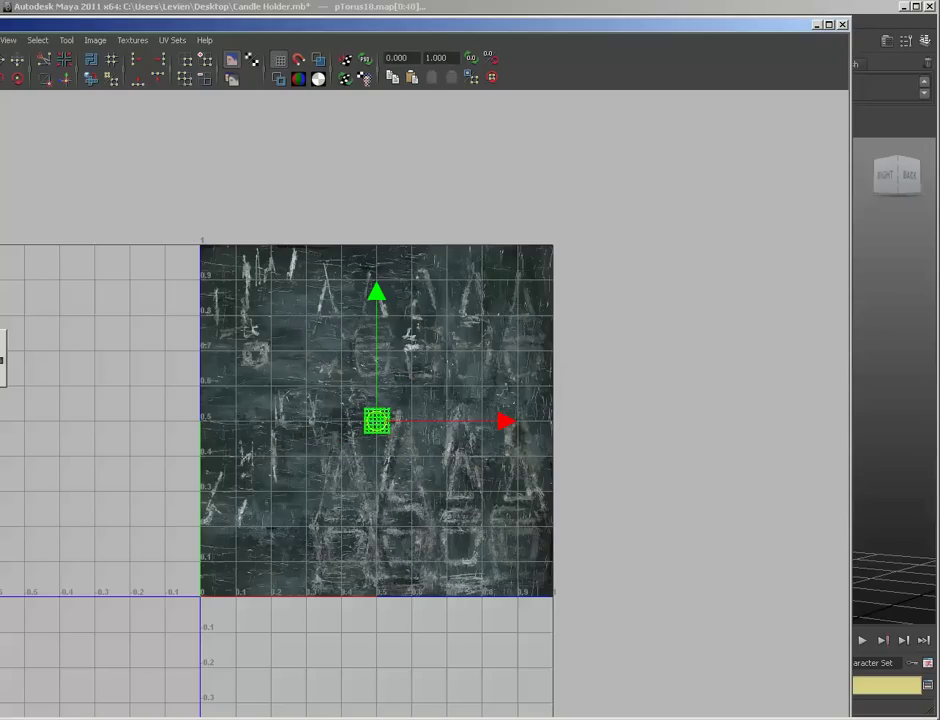
{"action": "left_click", "coordinate": [843, 24]}
{"action": "left_click", "coordinate": [600, 330]}
{"action": "left_click_drag", "start_coordinate": [540, 340], "coordinate": [620, 340], "text": "alt"}
{"action": "scroll", "coordinate": [485, 380], "scroll_direction": "up", "scroll_amount": 5}
{"action": "scroll", "coordinate": [485, 380], "scroll_direction": "up", "scroll_amount": 1}
{"action": "key", "text": "F8"}
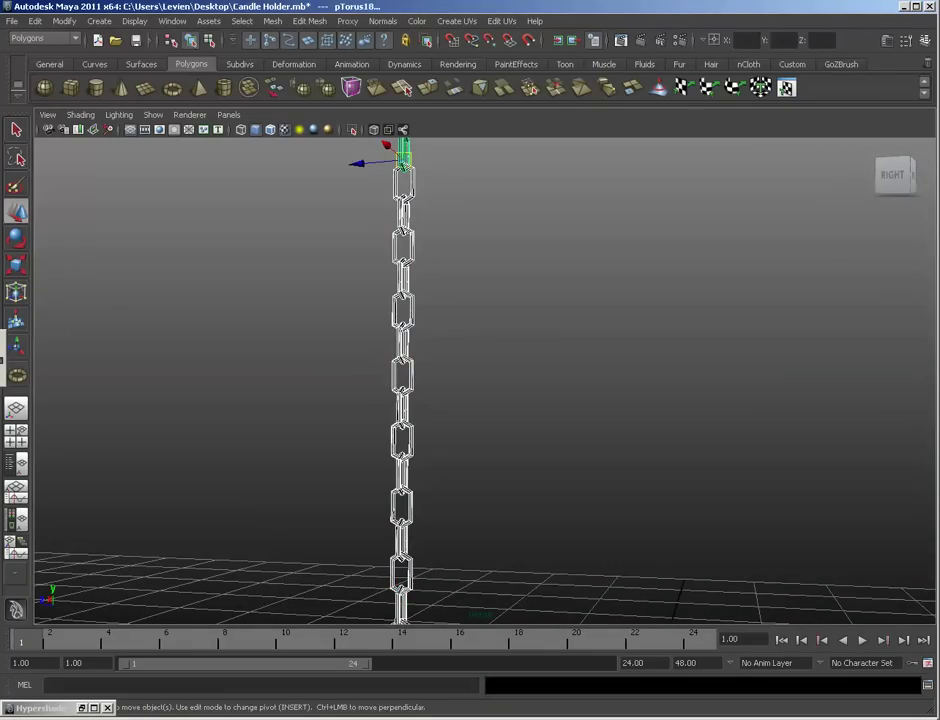
Step: Examine the textured chain and the whole lantern from several angles
{"action": "left_click", "coordinate": [560, 340]}
{"action": "left_click", "coordinate": [402, 408]}
{"action": "middle_click_drag", "start_coordinate": [402, 408], "coordinate": [442, 282], "text": "alt"}
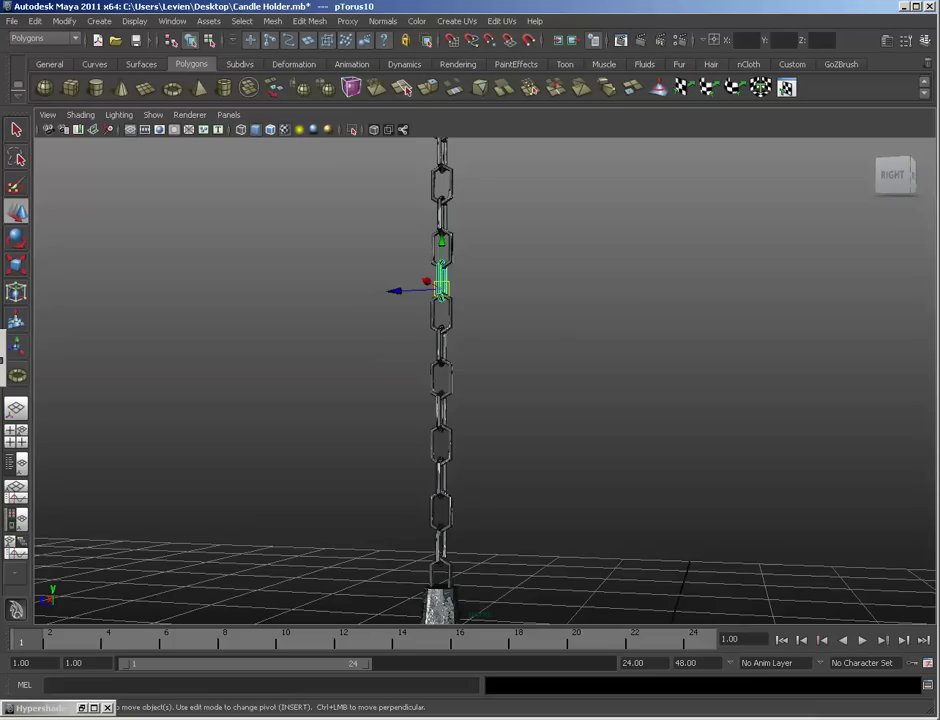
{"action": "scroll", "coordinate": [485, 380], "scroll_direction": "down", "scroll_amount": 1}
{"action": "scroll", "coordinate": [485, 380], "scroll_direction": "down", "scroll_amount": 3}
{"action": "left_click_drag", "start_coordinate": [700, 325], "coordinate": [510, 323], "text": "alt"}
{"action": "middle_click_drag", "start_coordinate": [510, 323], "coordinate": [520, 246], "text": "alt"}
{"action": "scroll", "coordinate": [485, 380], "scroll_direction": "down", "scroll_amount": 4}
{"action": "middle_click_drag", "start_coordinate": [520, 290], "coordinate": [524, 222], "text": "alt"}
{"action": "scroll", "coordinate": [485, 380], "scroll_direction": "down", "scroll_amount": 2}
{"action": "left_click_drag", "start_coordinate": [560, 300], "coordinate": [395, 278], "text": "alt"}
{"action": "middle_click_drag", "start_coordinate": [500, 260], "coordinate": [508, 328], "text": "alt"}
{"action": "left_click_drag", "start_coordinate": [508, 328], "coordinate": [350, 298], "text": "alt"}
{"action": "middle_click_drag", "start_coordinate": [350, 298], "coordinate": [350, 286], "text": "alt"}
{"action": "left_click_drag", "start_coordinate": [350, 286], "coordinate": [312, 294], "text": "alt"}
{"action": "middle_click_drag", "start_coordinate": [488, 300], "coordinate": [516, 240], "text": "alt"}
{"action": "scroll", "coordinate": [485, 380], "scroll_direction": "up", "scroll_amount": 1}
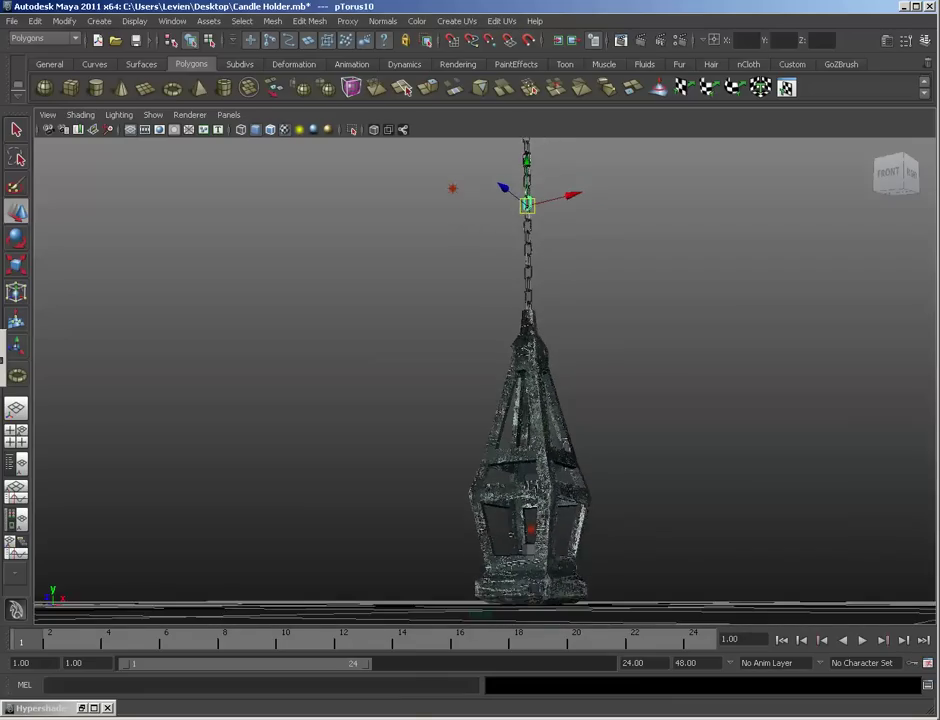
{"action": "scroll", "coordinate": [485, 380], "scroll_direction": "down", "scroll_amount": 3}
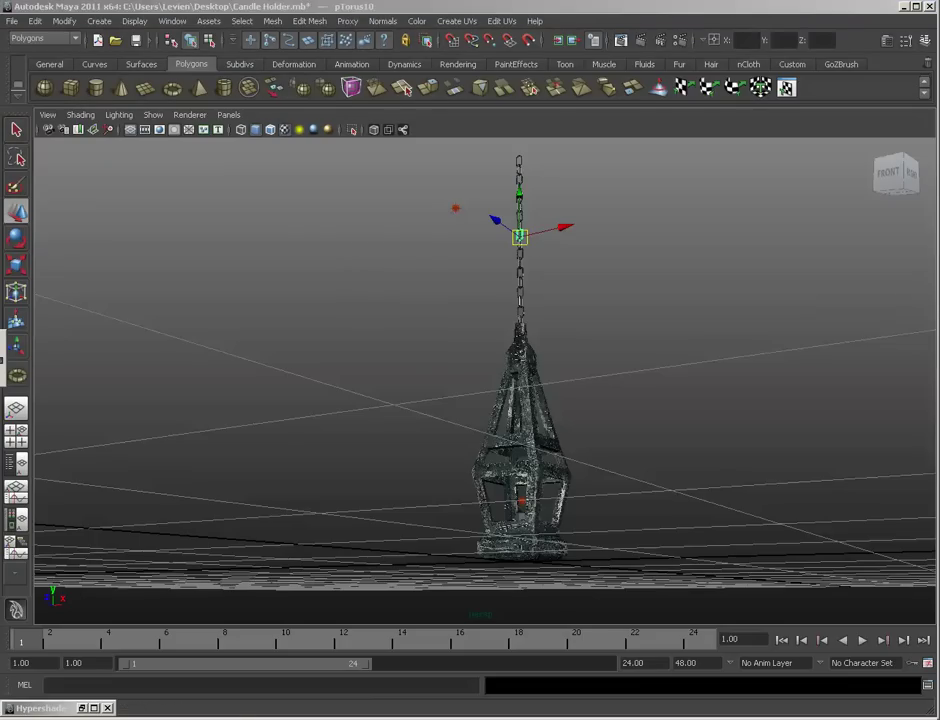
{"action": "left_click", "coordinate": [640, 300]}
{"action": "left_click_drag", "start_coordinate": [640, 300], "coordinate": [720, 385], "text": "alt"}
Step: Switch the renderer to mental ray in the Render Settings
{"action": "key", "text": "q"}
{"action": "key", "text": "ctrl+s"}
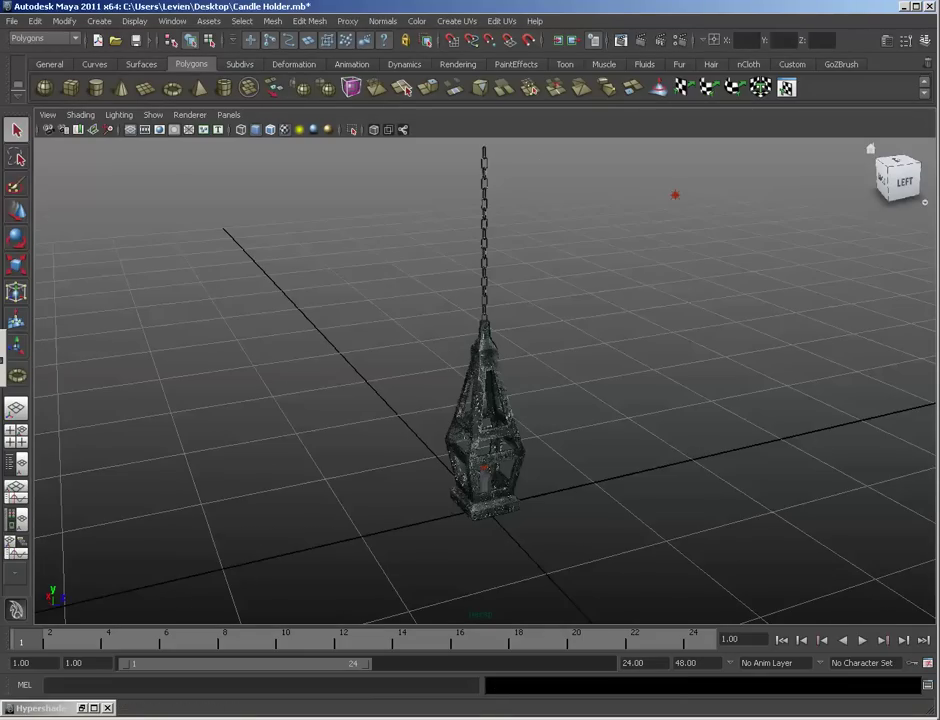
{"action": "left_click", "coordinate": [679, 40]}
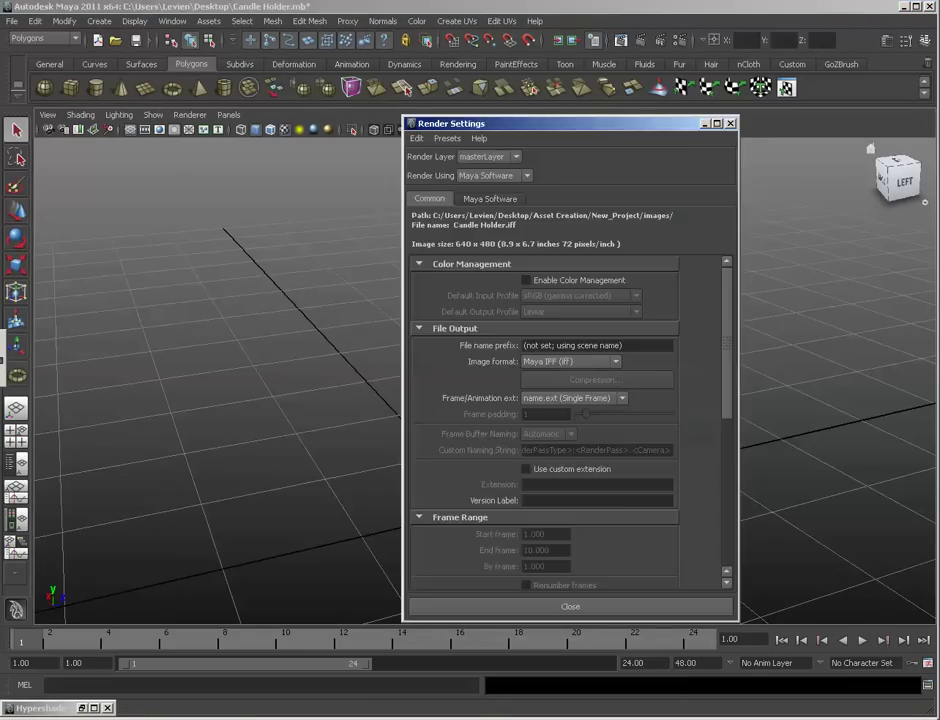
{"action": "left_click", "coordinate": [490, 175]}
{"action": "left_click", "coordinate": [485, 207]}
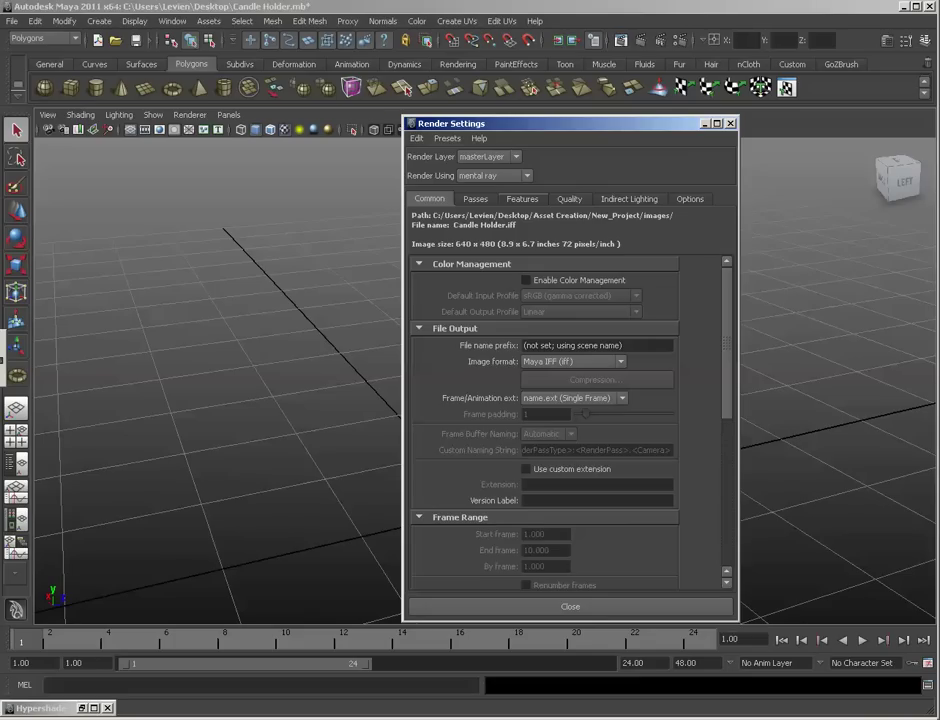
Step: Choose a higher mental ray quality preset with max sample level 1 and triangle filtering, and check its raytracing options
{"action": "left_click", "coordinate": [522, 199]}
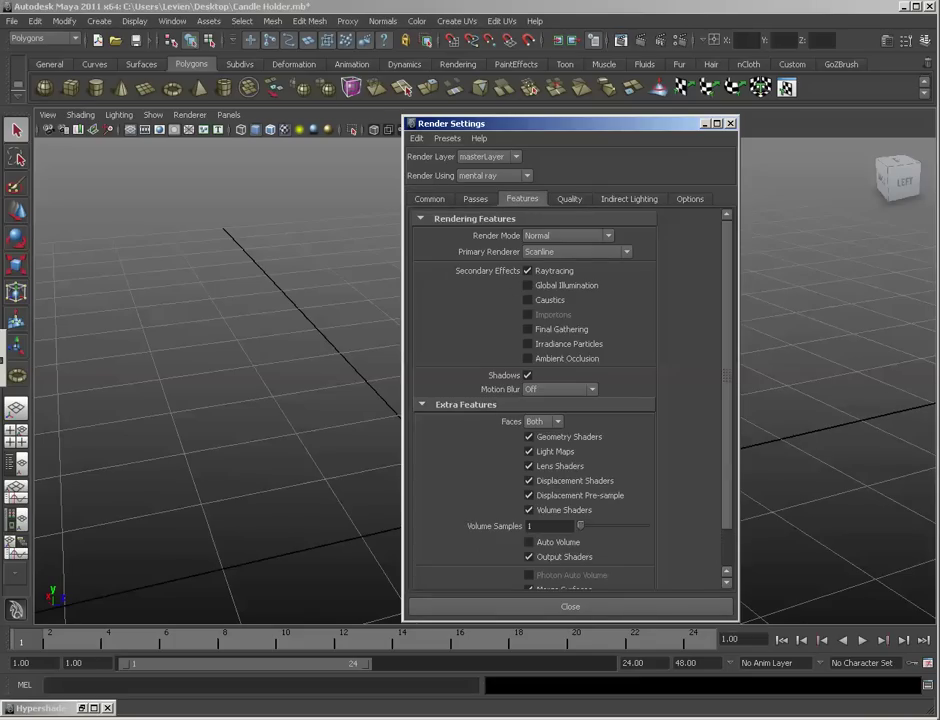
{"action": "left_click", "coordinate": [569, 199]}
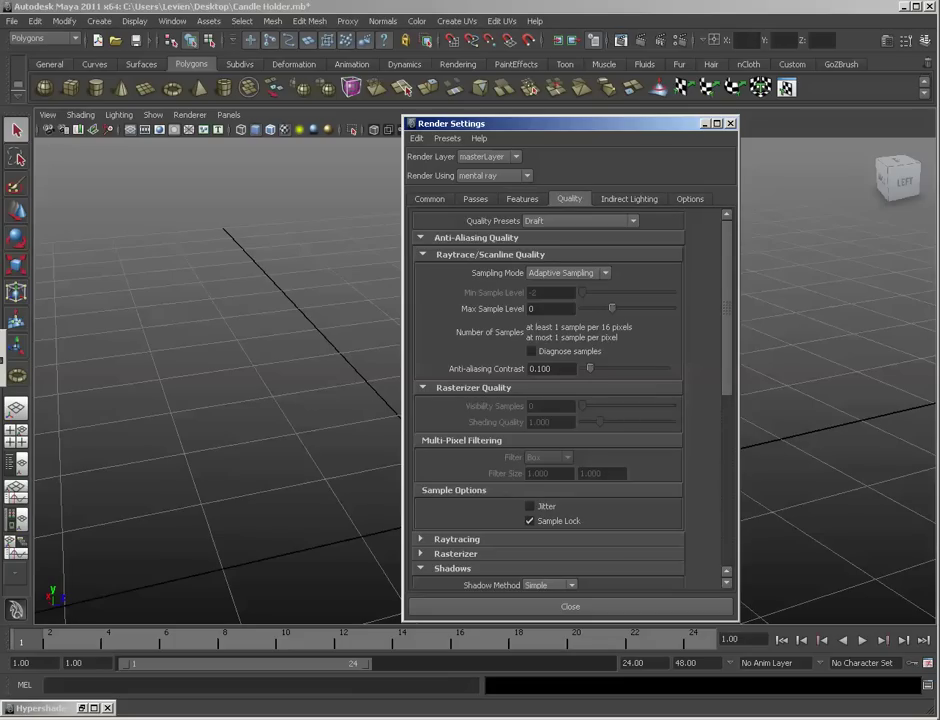
{"action": "left_click", "coordinate": [580, 221]}
{"action": "left_click", "coordinate": [560, 276]}
{"action": "scroll", "coordinate": [560, 400], "scroll_direction": "down", "scroll_amount": 3}
{"action": "left_click", "coordinate": [457, 451]}
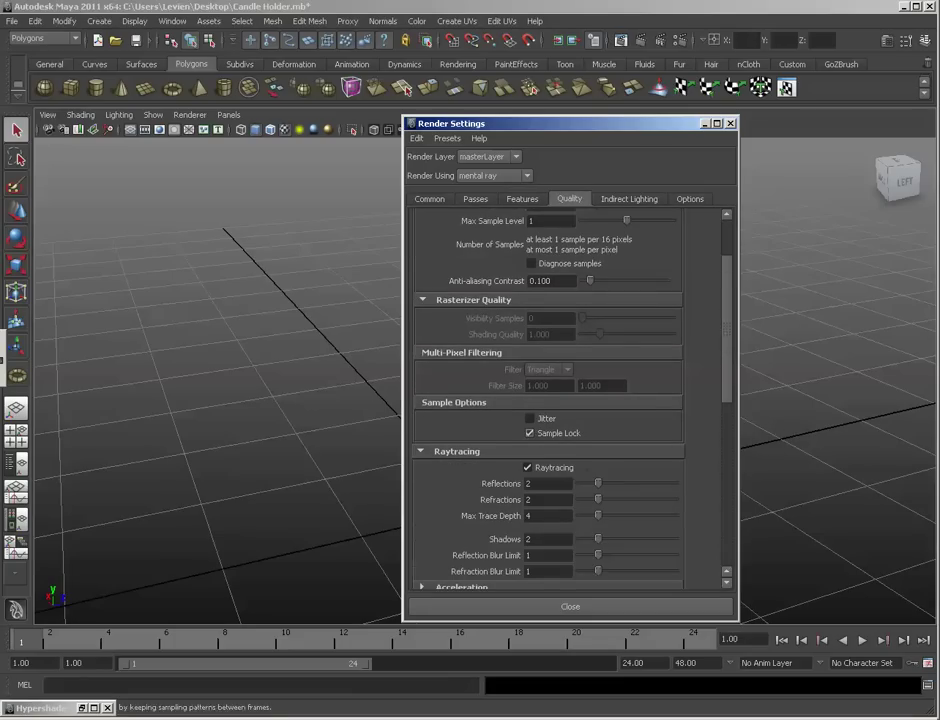
{"action": "scroll", "coordinate": [548, 440], "scroll_direction": "down", "scroll_amount": 1}
{"action": "scroll", "coordinate": [548, 400], "scroll_direction": "down", "scroll_amount": 1}
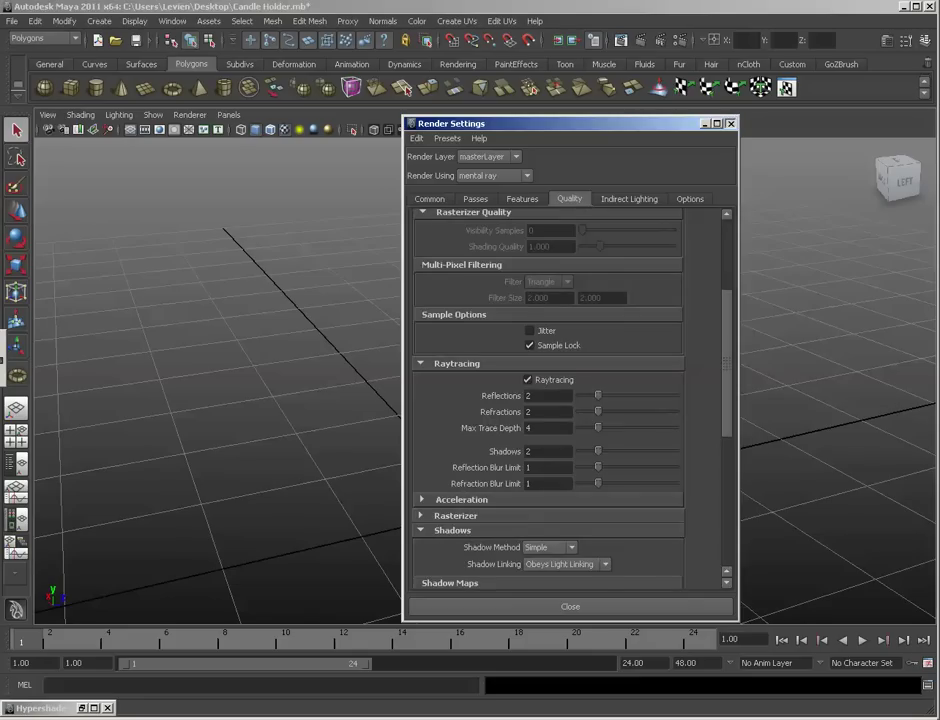
{"action": "left_click", "coordinate": [731, 123]}
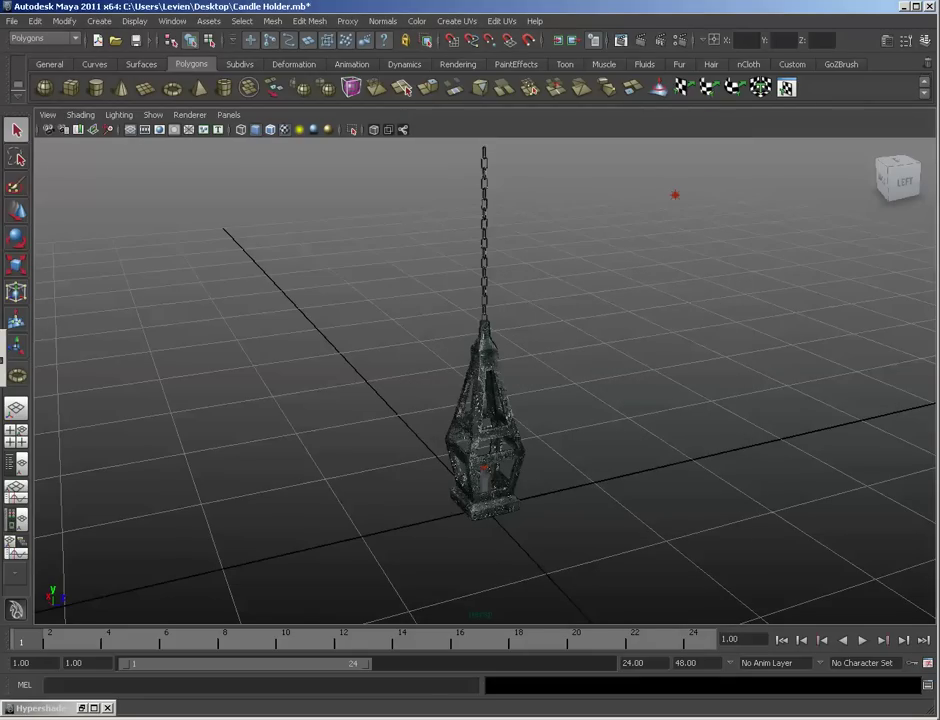
Step: Enable ray trace shadows on the orange point light inside the lantern and adjust its light radius and shadow rays
{"action": "left_click_drag", "start_coordinate": [620, 500], "coordinate": [550, 420], "text": "alt"}
{"action": "scroll", "coordinate": [550, 420], "scroll_direction": "up", "scroll_amount": 5}
{"action": "middle_click_drag", "start_coordinate": [550, 480], "coordinate": [466, 390], "text": "alt"}
{"action": "left_click_drag", "start_coordinate": [467, 497], "coordinate": [485, 523]}
{"action": "key", "text": "ctrl+a"}
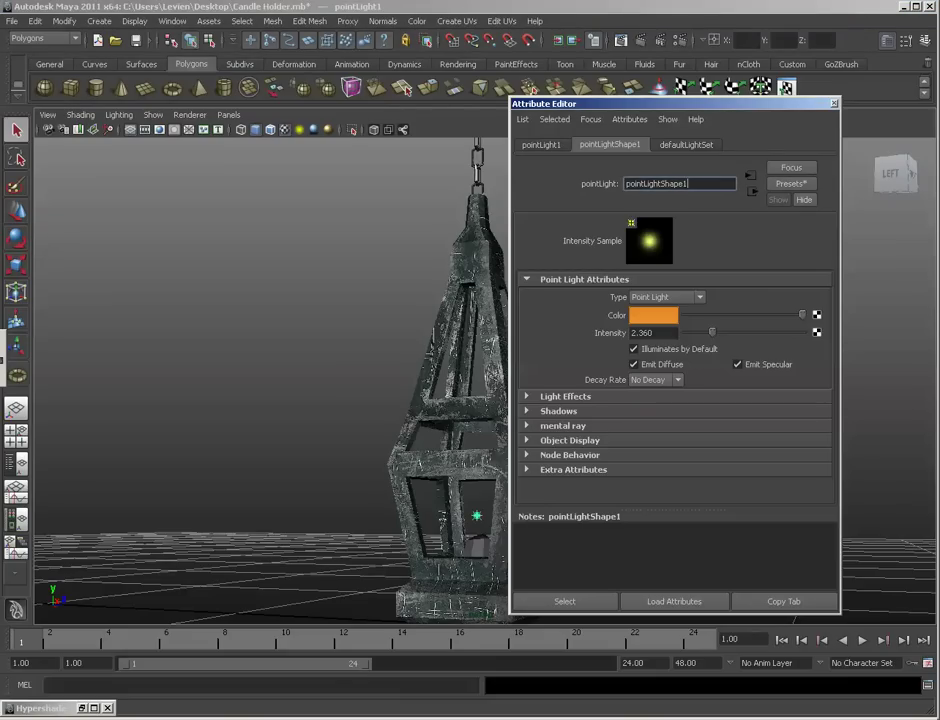
{"action": "left_click", "coordinate": [558, 411]}
{"action": "scroll", "coordinate": [560, 411], "scroll_direction": "down", "scroll_amount": 8}
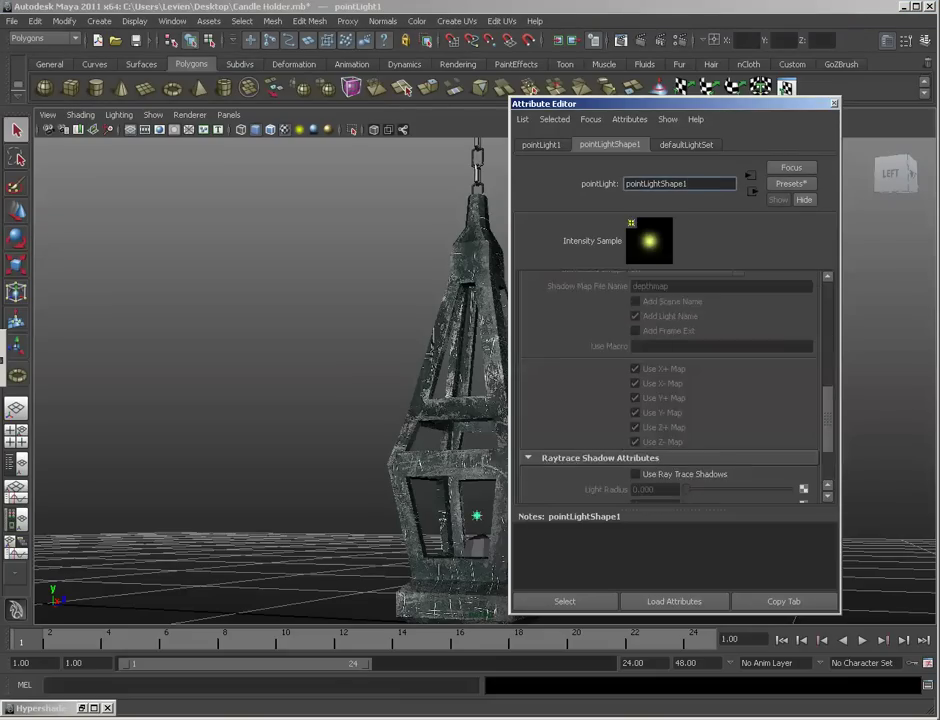
{"action": "left_click", "coordinate": [635, 430]}
{"action": "mouse_move", "coordinate": [687, 446]}
{"action": "left_mouse_down"}
{"action": "mouse_move", "coordinate": [789, 446]}
{"action": "mouse_move", "coordinate": [696, 462]}
{"action": "mouse_move", "coordinate": [709, 462]}
{"action": "left_mouse_up"}
{"action": "mouse_move", "coordinate": [789, 446]}
{"action": "left_mouse_down"}
{"action": "mouse_move", "coordinate": [706, 446]}
{"action": "mouse_move", "coordinate": [789, 462]}
{"action": "left_mouse_up"}
{"action": "mouse_move", "coordinate": [697, 478]}
{"action": "left_mouse_down"}
{"action": "mouse_move", "coordinate": [716, 478]}
{"action": "mouse_move", "coordinate": [685, 478]}
{"action": "mouse_move", "coordinate": [696, 478]}
{"action": "left_mouse_up"}
{"action": "left_click", "coordinate": [834, 104]}
{"action": "scroll", "coordinate": [480, 400], "scroll_direction": "down", "scroll_amount": 5}
{"action": "middle_click_drag", "start_coordinate": [480, 400], "coordinate": [484, 442], "text": "alt"}
{"action": "left_click_drag", "start_coordinate": [484, 442], "coordinate": [452, 450], "text": "alt"}
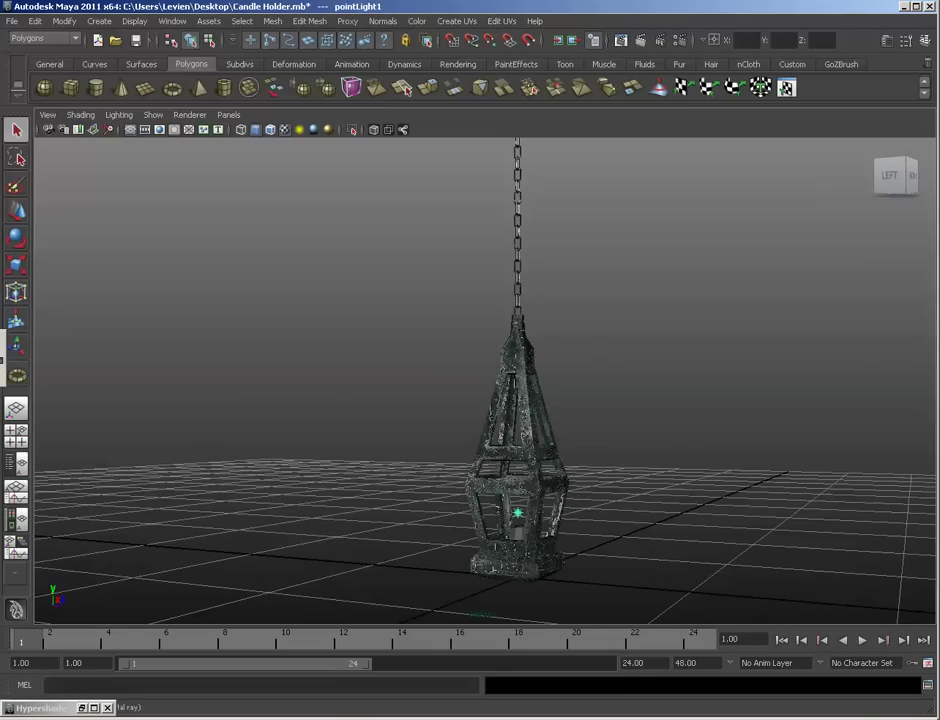
Step: Render the current frame of the hanging lantern with mental ray and close the result
{"action": "left_click", "coordinate": [640, 41]}
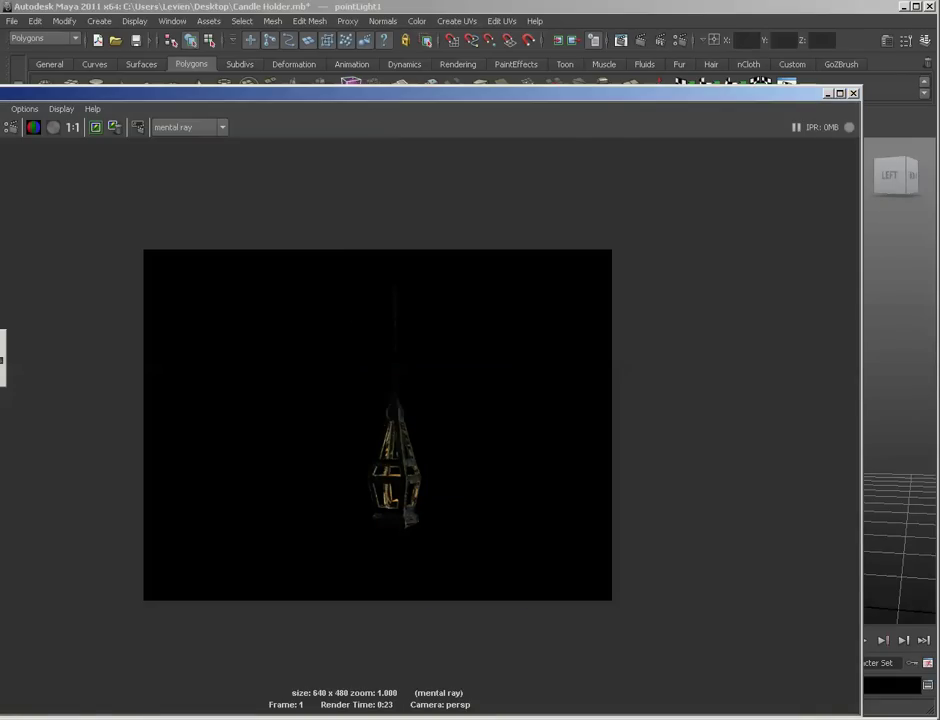
{"action": "left_click", "coordinate": [853, 93]}
Step: Move the distant bluish point light horizontally along its Z and X axes to a new position away from the lantern
{"action": "scroll", "coordinate": [485, 381], "scroll_direction": "down", "scroll_amount": 6}
{"action": "left_click_drag", "start_coordinate": [485, 381], "coordinate": [595, 372], "text": "alt"}
{"action": "left_click", "coordinate": [366, 229]}
{"action": "key", "text": "w"}
{"action": "left_click_drag", "start_coordinate": [366, 229], "coordinate": [250, 325], "text": "alt"}
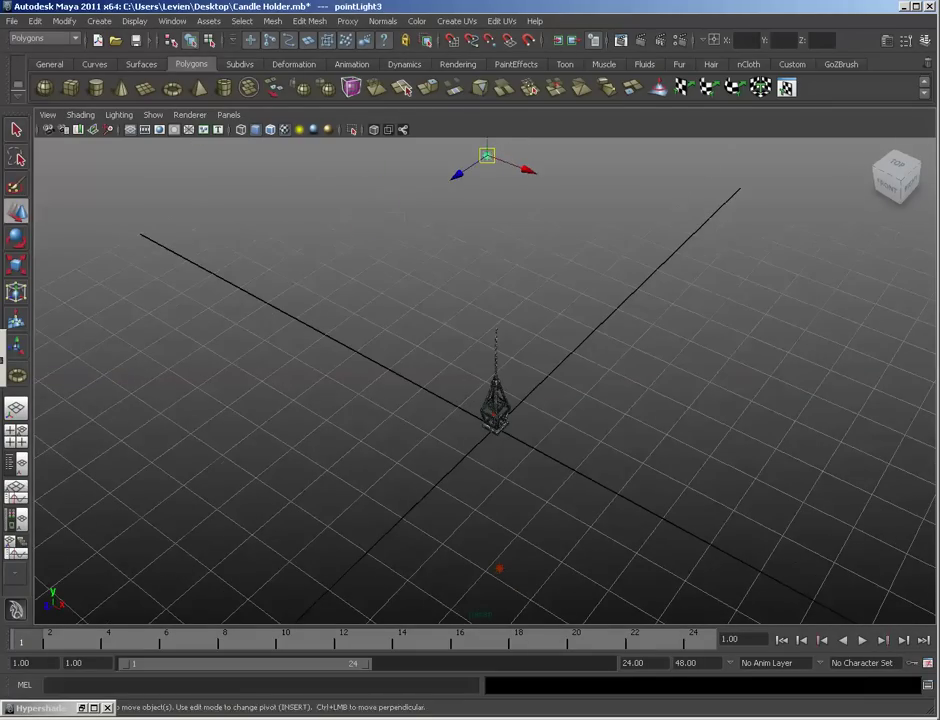
{"action": "left_click_drag", "start_coordinate": [457, 174], "coordinate": [552, 186]}
{"action": "left_click_drag", "start_coordinate": [462, 258], "coordinate": [362, 289]}
Step: Set the bluish point light's intensity to about 0.483 and check its color
{"action": "left_click", "coordinate": [886, 41]}
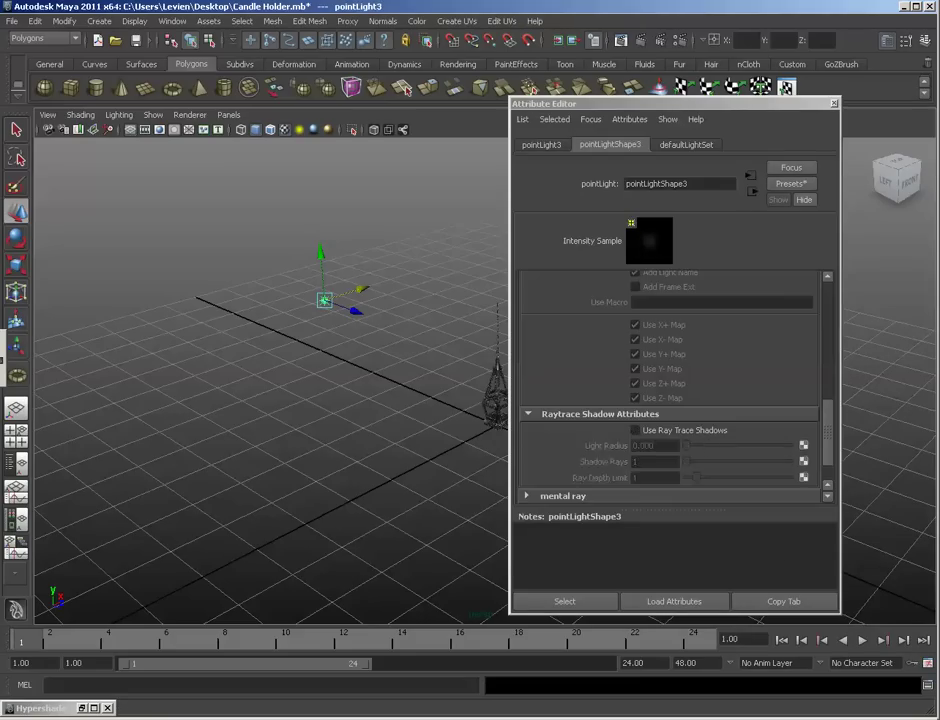
{"action": "scroll", "coordinate": [668, 388], "scroll_direction": "up", "scroll_amount": 2}
{"action": "scroll", "coordinate": [668, 388], "scroll_direction": "up", "scroll_amount": 6}
{"action": "left_click_drag", "start_coordinate": [687, 332], "coordinate": [693, 332]}
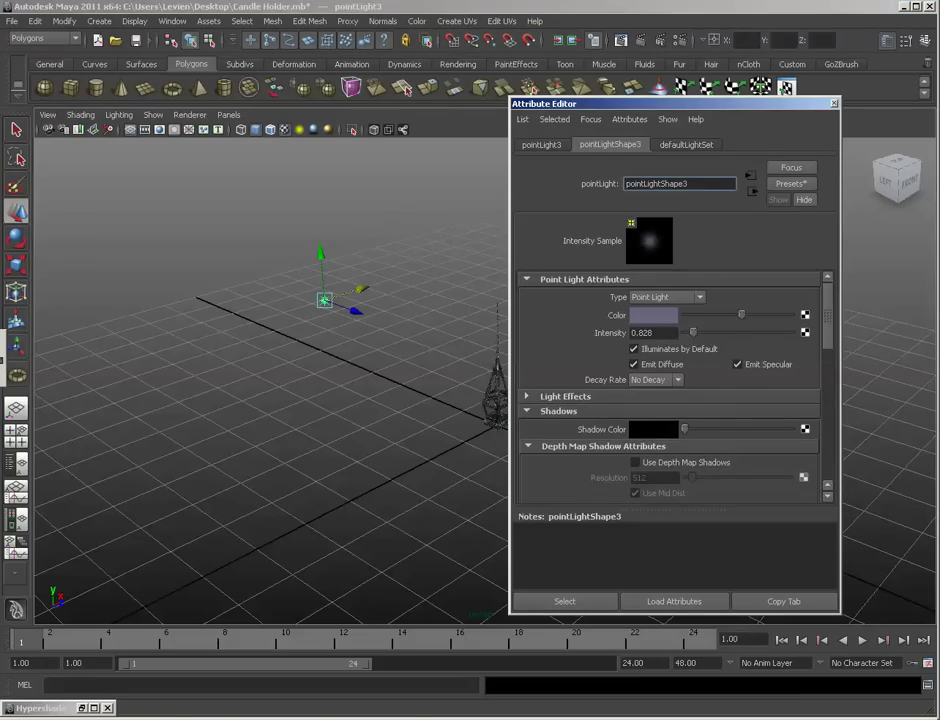
{"action": "left_click", "coordinate": [653, 315]}
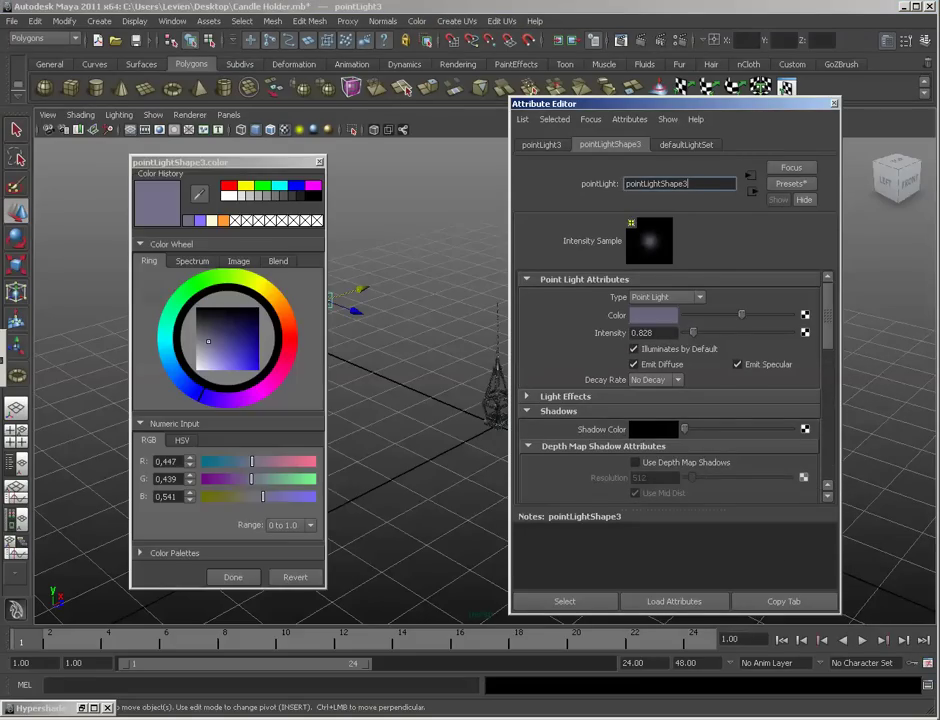
{"action": "left_click_drag", "start_coordinate": [693, 332], "coordinate": [689, 332]}
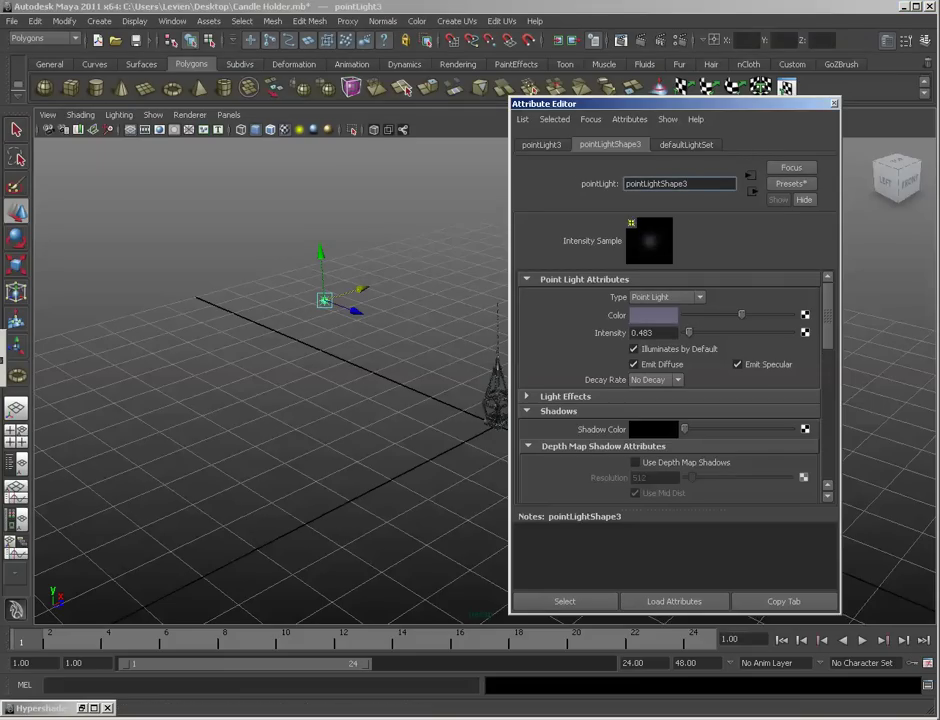
{"action": "left_click", "coordinate": [834, 104]}
Step: Move the cream-colored point light along the Z axis to a new position in front of the lantern
{"action": "left_click_drag", "start_coordinate": [450, 400], "coordinate": [660, 410], "text": "alt"}
{"action": "left_click", "coordinate": [723, 431]}
{"action": "left_click_drag", "start_coordinate": [723, 431], "coordinate": [580, 424], "text": "alt"}
{"action": "left_click_drag", "start_coordinate": [696, 399], "coordinate": [655, 455]}
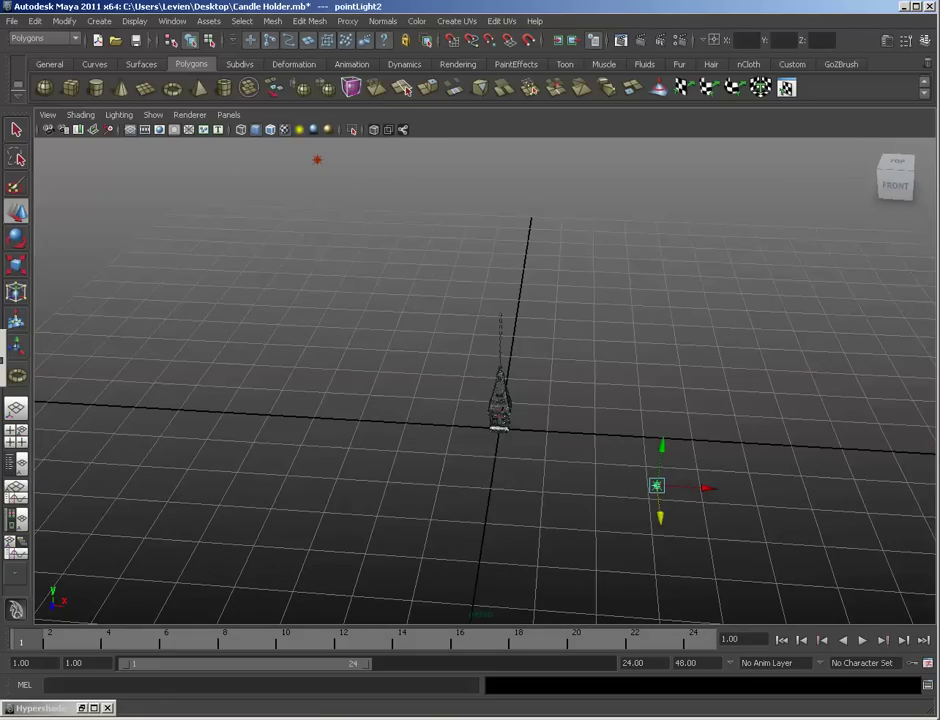
Step: Enable ray trace shadows on the cream-colored point light with light radius 0.255 and 40 shadow rays
{"action": "key", "text": "ctrl+a"}
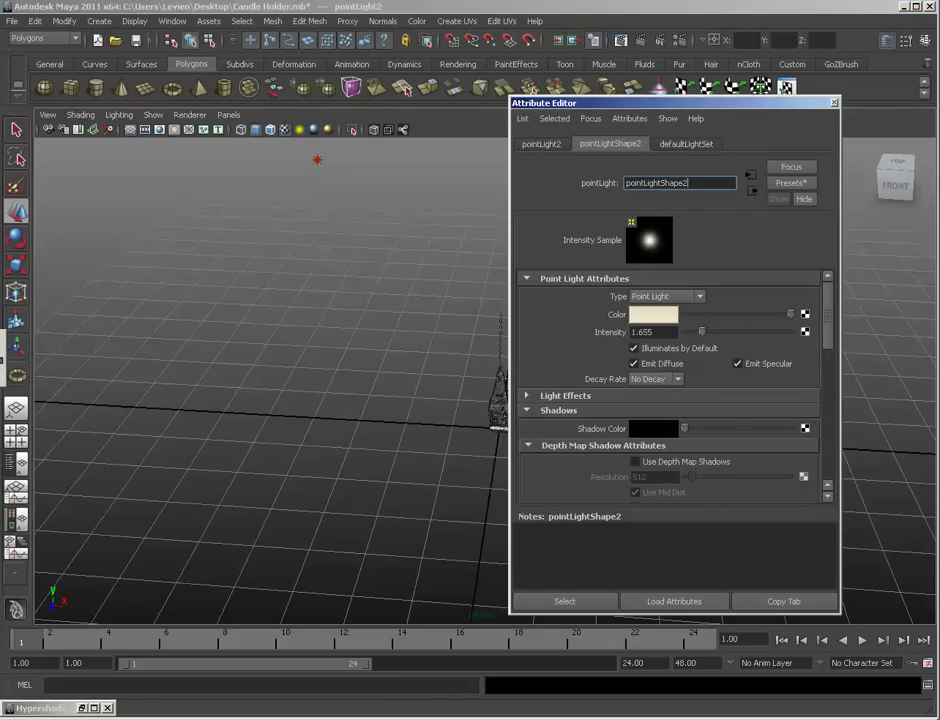
{"action": "scroll", "coordinate": [668, 390], "scroll_direction": "down", "scroll_amount": 8}
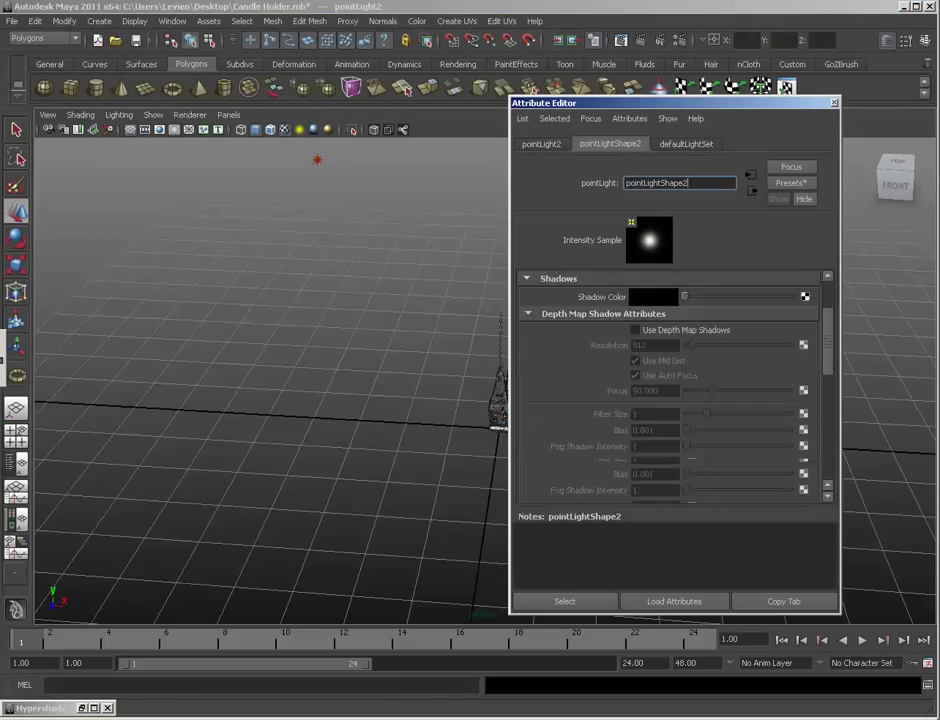
{"action": "scroll", "coordinate": [668, 390], "scroll_direction": "down", "scroll_amount": 2}
{"action": "left_click", "coordinate": [636, 384]}
{"action": "mouse_move", "coordinate": [687, 399]}
{"action": "left_mouse_down"}
{"action": "mouse_move", "coordinate": [749, 399]}
{"action": "mouse_move", "coordinate": [697, 415]}
{"action": "mouse_move", "coordinate": [743, 415]}
{"action": "mouse_move", "coordinate": [722, 415]}
{"action": "left_mouse_up"}
{"action": "left_click_drag", "start_coordinate": [749, 399], "coordinate": [789, 415]}
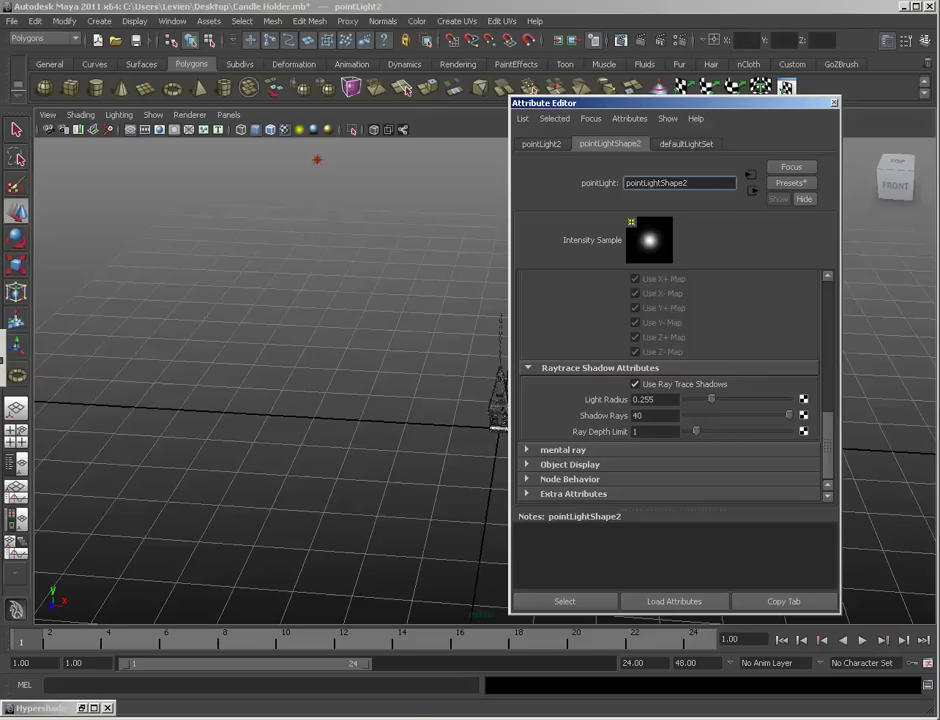
{"action": "left_click", "coordinate": [834, 103]}
Step: Test-render a close-up of the lantern from a slightly raised rear angle with mental ray
{"action": "left_click_drag", "start_coordinate": [740, 330], "coordinate": [605, 285], "text": "alt"}
{"action": "scroll", "coordinate": [605, 285], "scroll_direction": "up", "scroll_amount": 6}
{"action": "left_click_drag", "start_coordinate": [605, 330], "coordinate": [460, 285], "text": "alt"}
{"action": "scroll", "coordinate": [460, 285], "scroll_direction": "up", "scroll_amount": 5}
{"action": "middle_click_drag", "start_coordinate": [460, 285], "coordinate": [528, 230], "text": "alt"}
{"action": "scroll", "coordinate": [565, 216], "scroll_direction": "up", "scroll_amount": 5}
{"action": "scroll", "coordinate": [565, 230], "scroll_direction": "up", "scroll_amount": 2}
{"action": "left_click_drag", "start_coordinate": [528, 230], "coordinate": [504, 302], "text": "alt"}
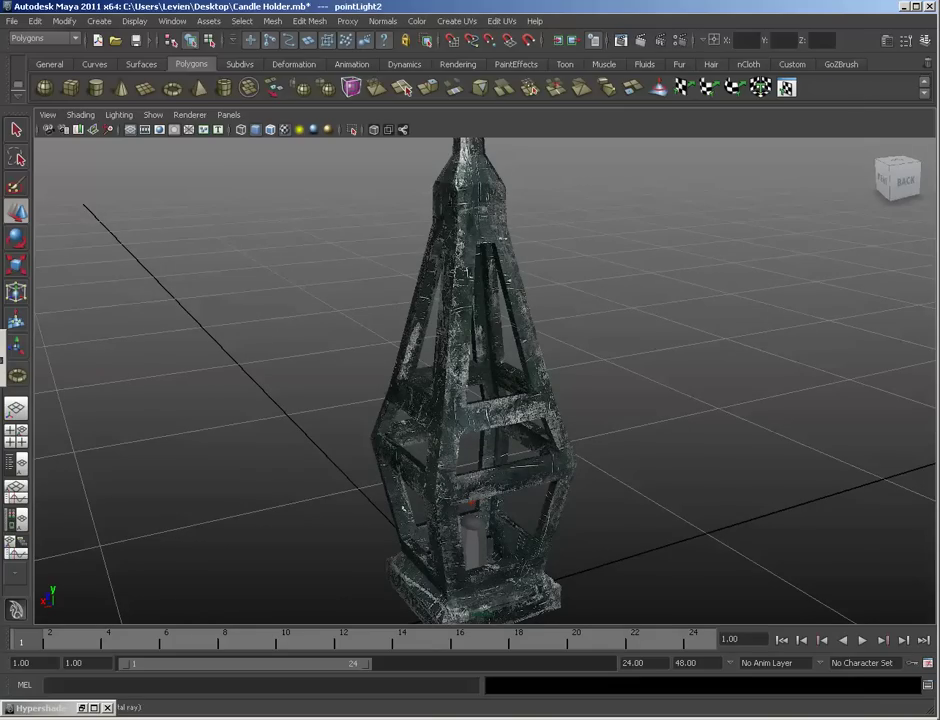
{"action": "left_click", "coordinate": [640, 41]}
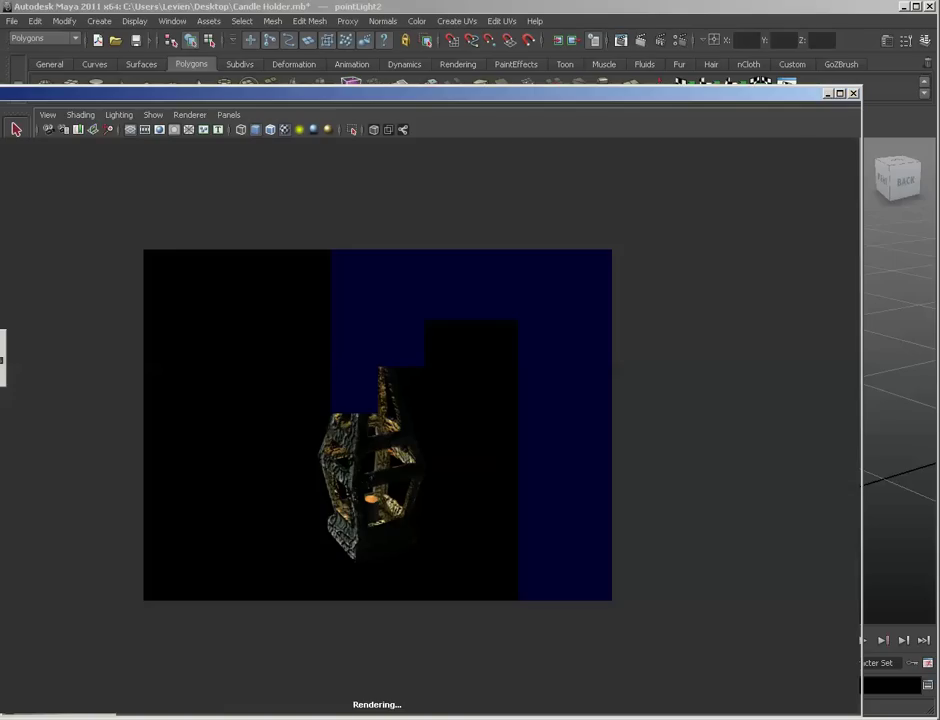
{"action": "left_click", "coordinate": [853, 93]}
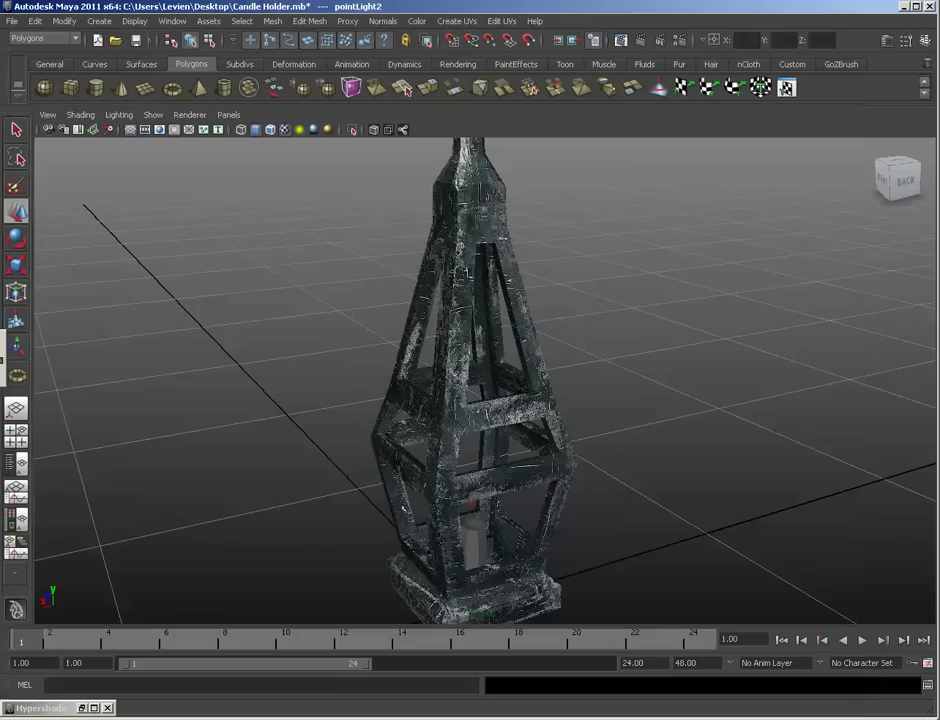
Step: Set the filter type of the ColorMap.jpg file texture in the Blinn material's network to Off
{"action": "left_click", "coordinate": [82, 708]}
{"action": "double_click", "coordinate": [357, 522]}
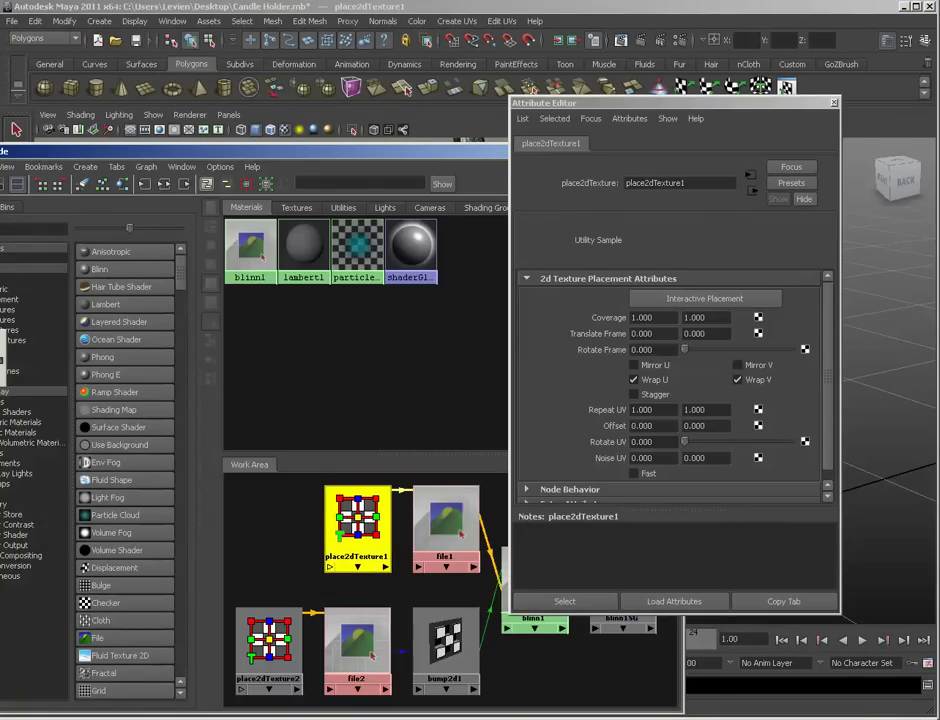
{"action": "left_click", "coordinate": [446, 522]}
{"action": "scroll", "coordinate": [670, 390], "scroll_direction": "down", "scroll_amount": 3}
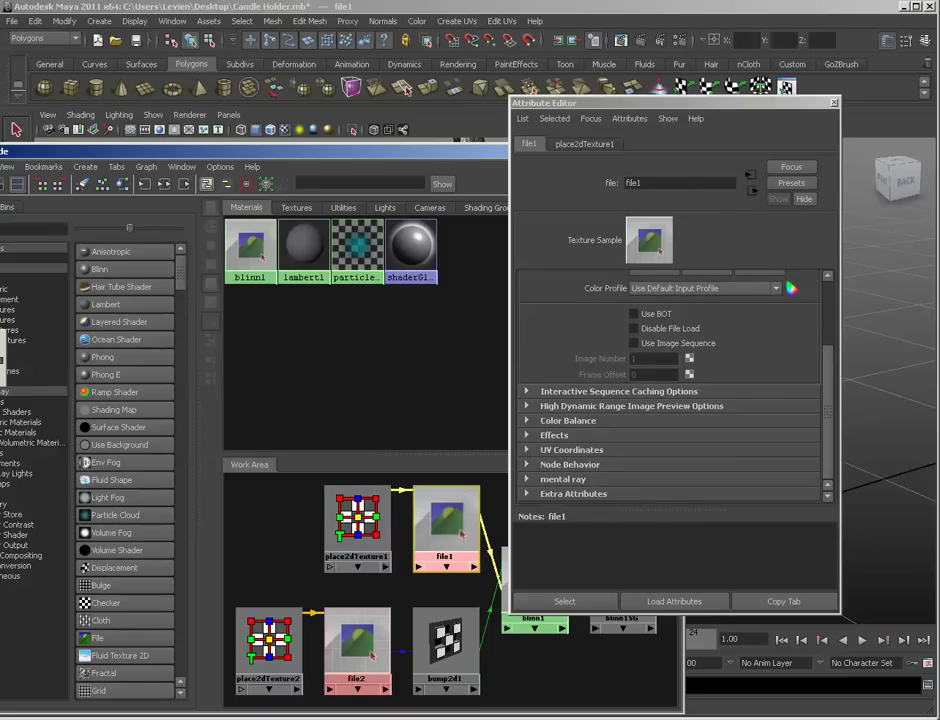
{"action": "left_click_drag", "start_coordinate": [783, 102], "coordinate": [939, 97]}
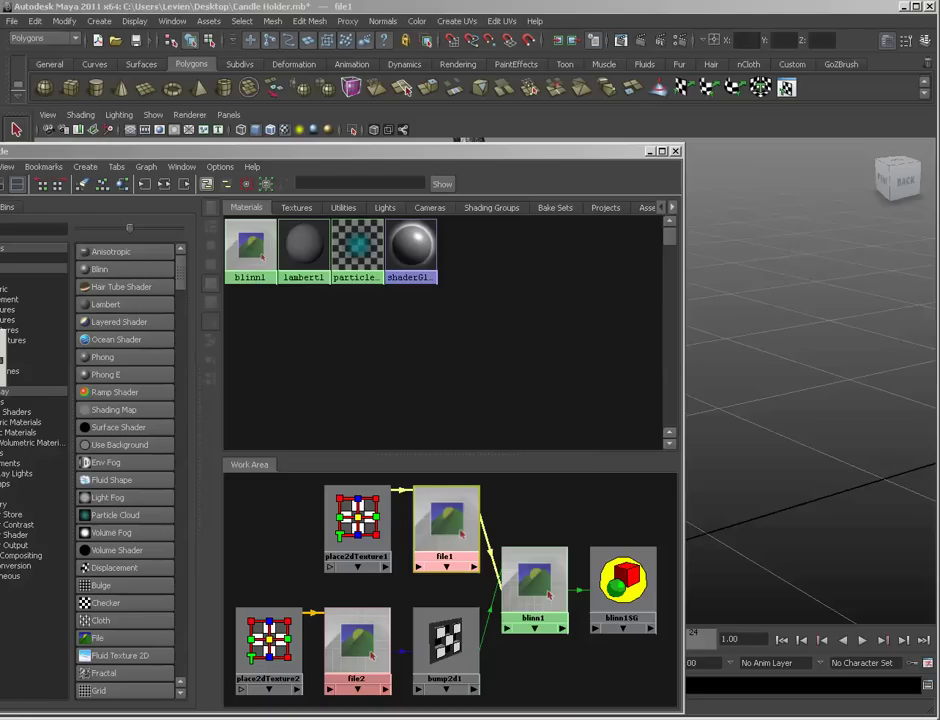
{"action": "left_click_drag", "start_coordinate": [939, 247], "coordinate": [743, 247]}
{"action": "left_click", "coordinate": [729, 440]}
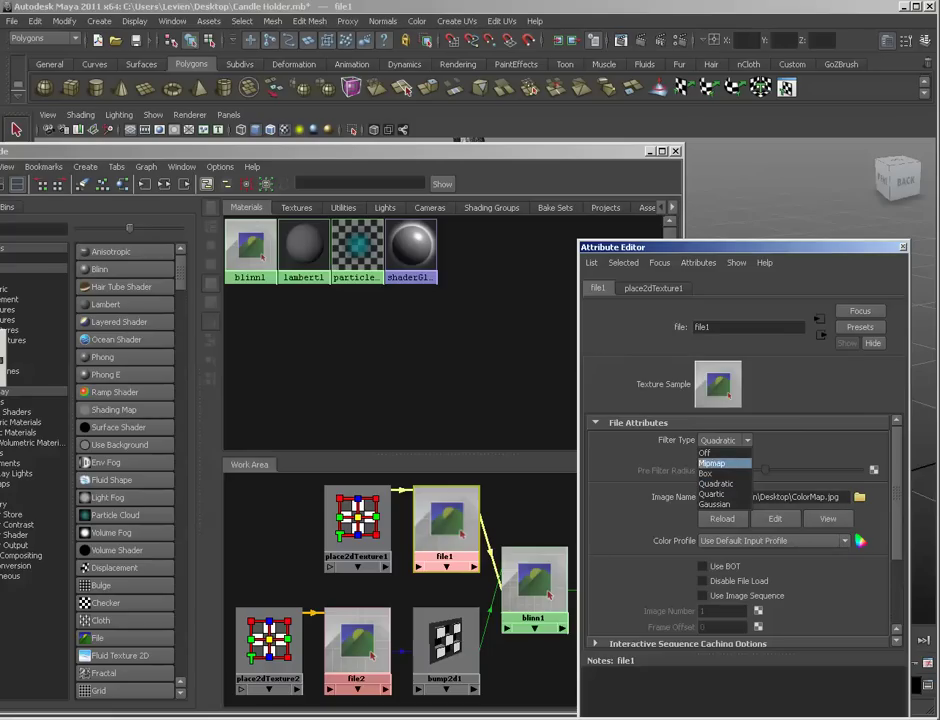
{"action": "left_click", "coordinate": [706, 453]}
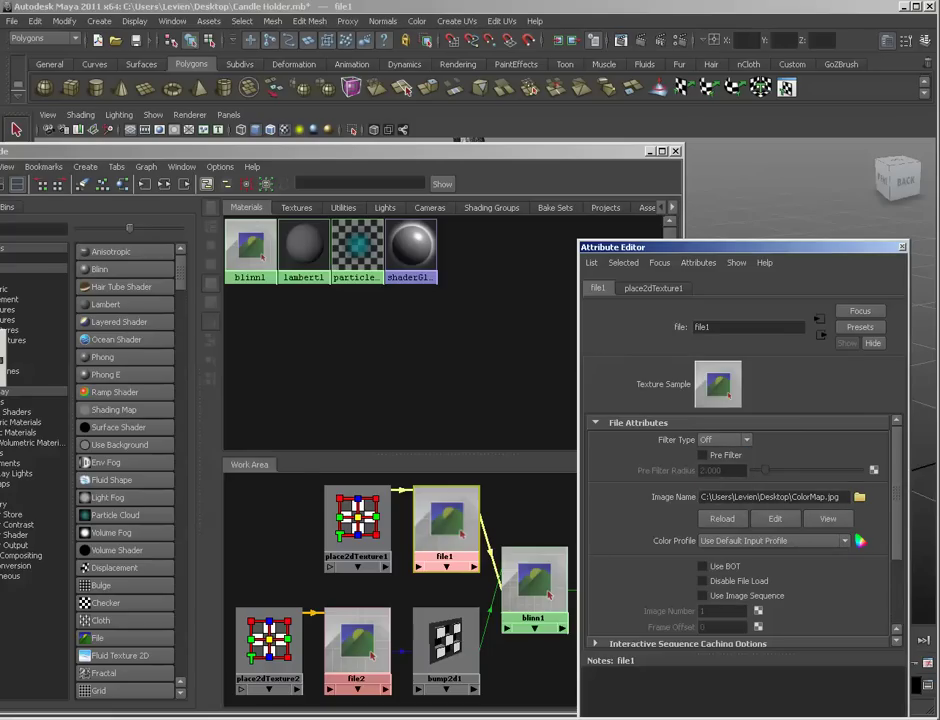
{"action": "left_click", "coordinate": [903, 247]}
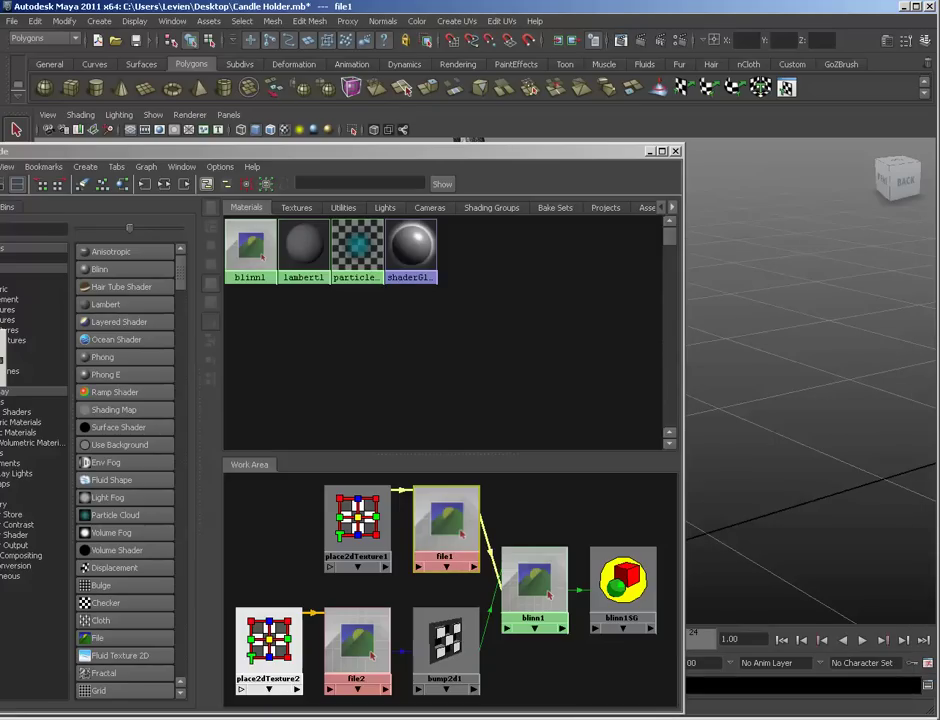
Step: Check the filter type of the BumbMap.jpg file texture and the bump2d node's depth, and close the Hypershade
{"action": "left_click", "coordinate": [357, 643]}
{"action": "double_click", "coordinate": [357, 643]}
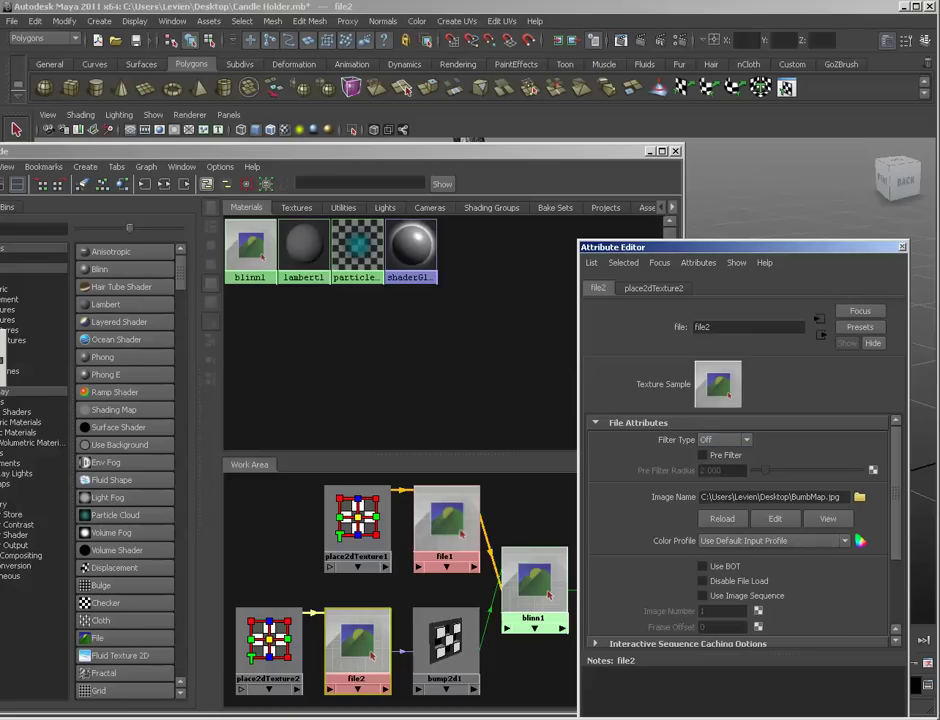
{"action": "left_click", "coordinate": [902, 247]}
{"action": "left_click_drag", "start_coordinate": [784, 377], "coordinate": [770, 417]}
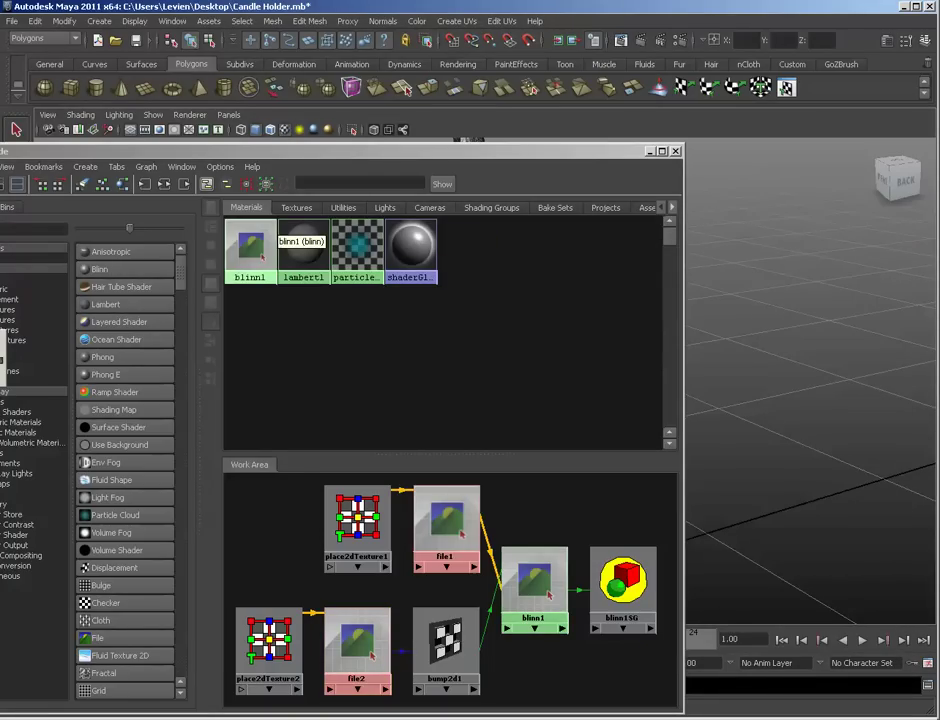
{"action": "left_click_drag", "start_coordinate": [290, 151], "coordinate": [460, 174]}
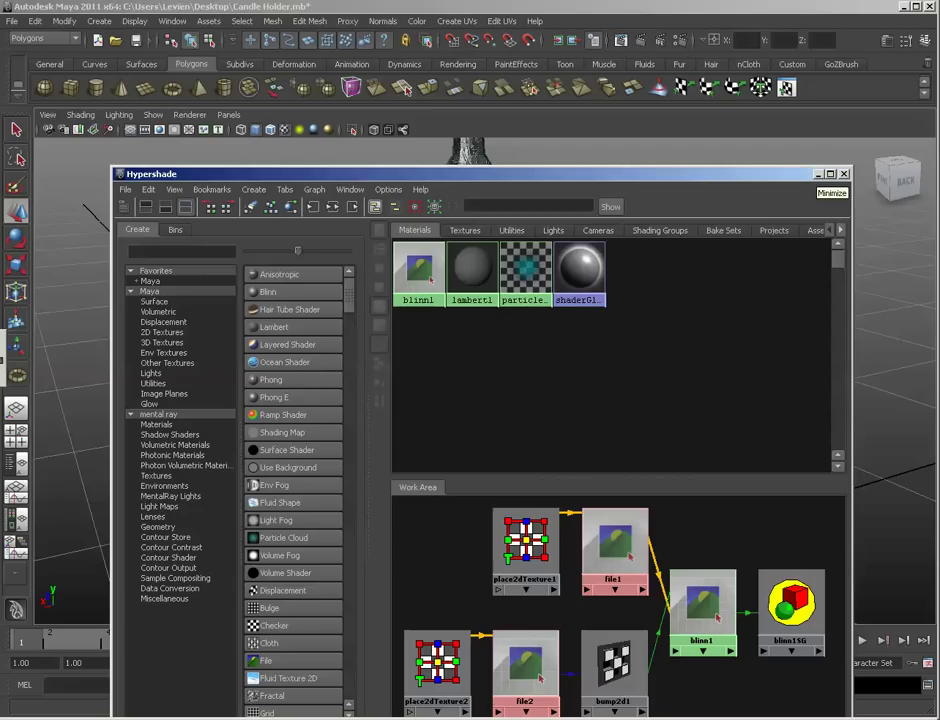
{"action": "double_click", "coordinate": [614, 660]}
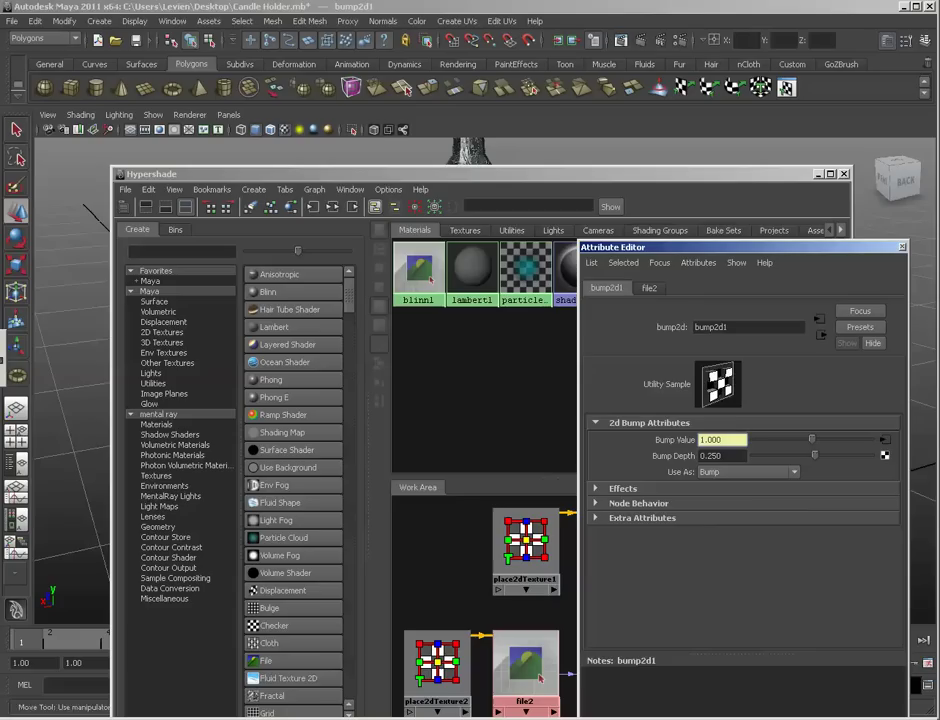
{"action": "key", "text": "ctrl+a"}
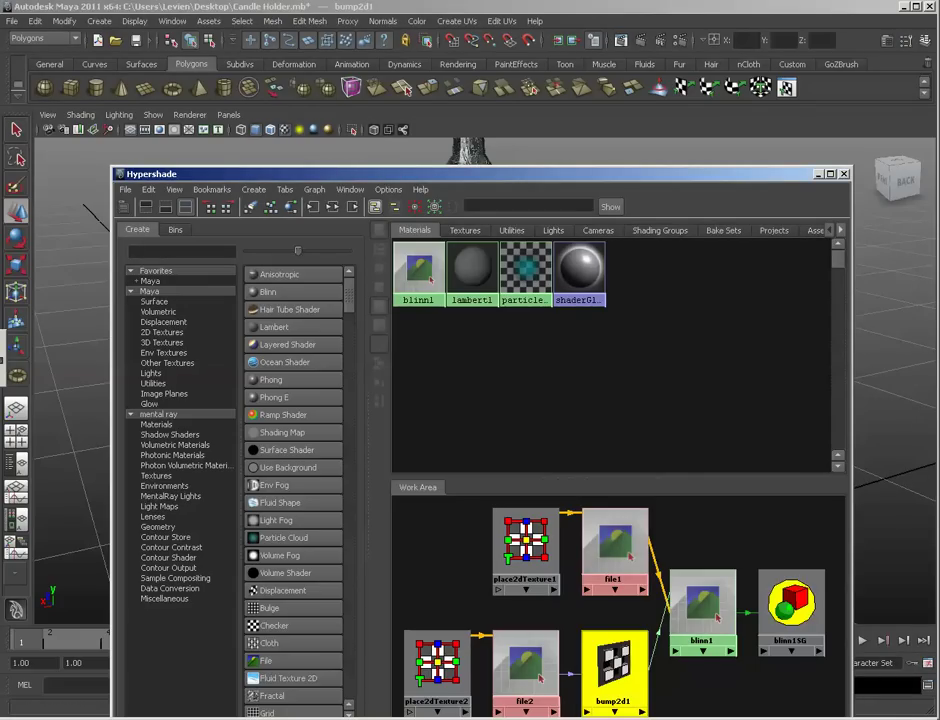
{"action": "key", "text": "alt+F4"}
Step: Frame the whole lantern from a low side angle and test-render it with mental ray
{"action": "left_click_drag", "start_coordinate": [480, 450], "coordinate": [560, 180], "text": "alt"}
{"action": "middle_click_drag", "start_coordinate": [505, 500], "coordinate": [497, 400], "text": "alt"}
{"action": "left_click_drag", "start_coordinate": [497, 400], "coordinate": [450, 480], "text": "alt"}
{"action": "right_click_drag", "start_coordinate": [450, 480], "coordinate": [360, 485], "text": "alt"}
{"action": "left_click_drag", "start_coordinate": [360, 485], "coordinate": [440, 430], "text": "alt"}
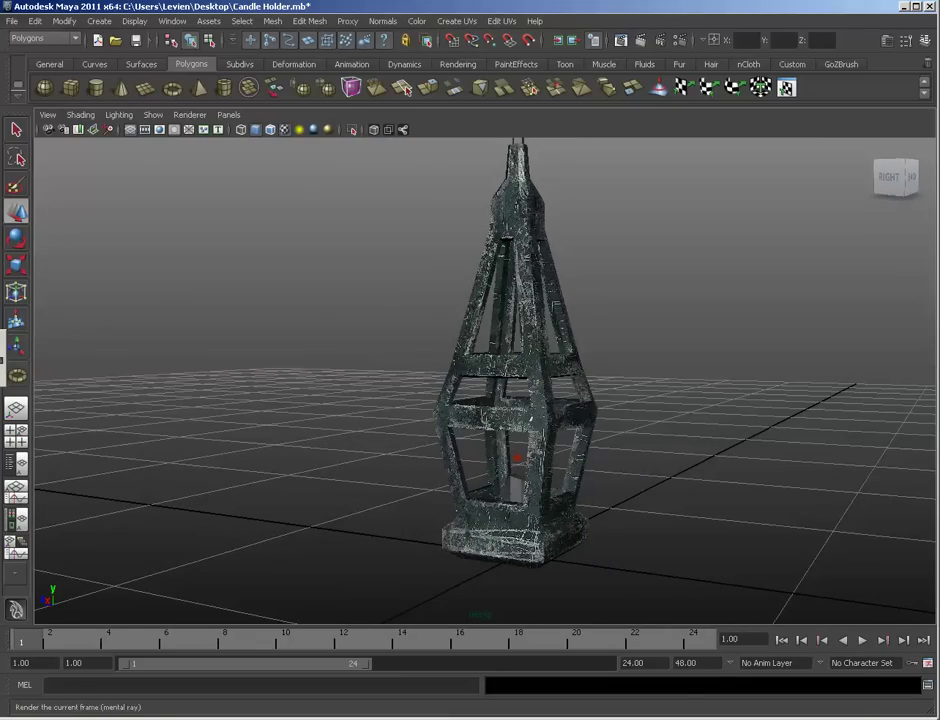
{"action": "left_click", "coordinate": [405, 40]}
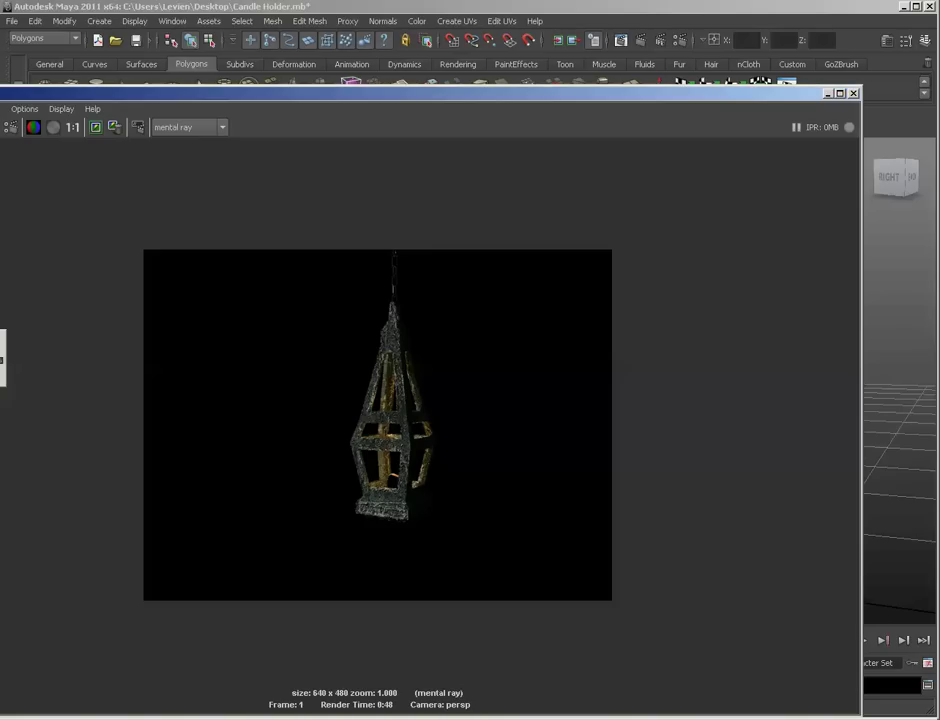
{"action": "left_click", "coordinate": [853, 93]}
Step: Set the mental ray quality preset to Production in the Render Settings
{"action": "left_click", "coordinate": [679, 40]}
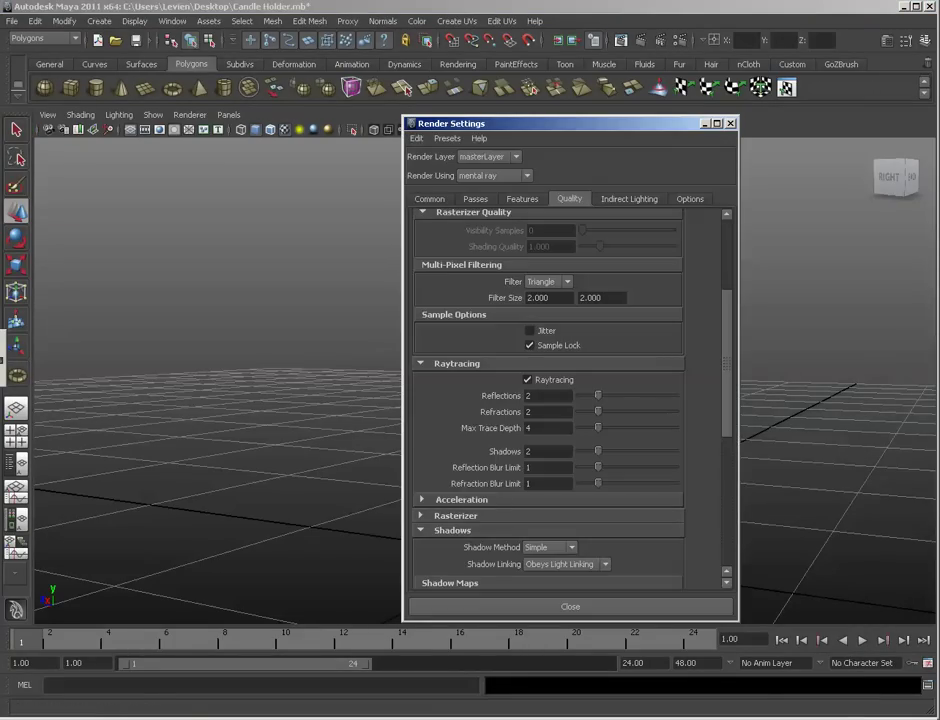
{"action": "scroll", "coordinate": [570, 400], "scroll_direction": "up", "scroll_amount": 3}
{"action": "left_click", "coordinate": [580, 221]}
{"action": "scroll", "coordinate": [575, 326], "scroll_direction": "down", "scroll_amount": 2}
{"action": "left_click", "coordinate": [560, 285]}
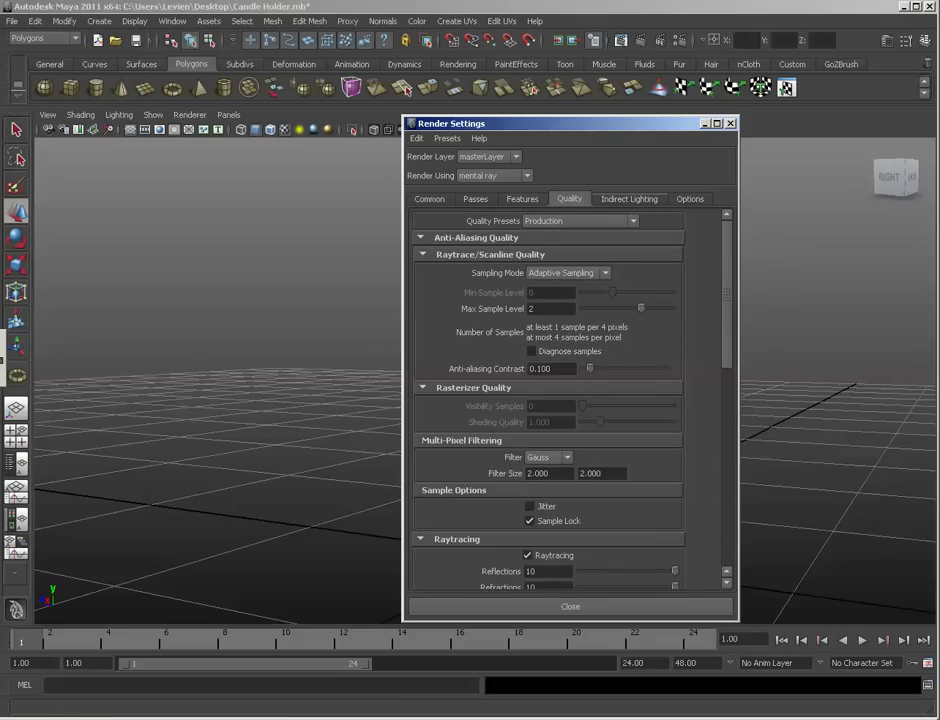
Step: Enable Final Gathering in the mental ray indirect lighting settings
{"action": "left_click", "coordinate": [629, 199]}
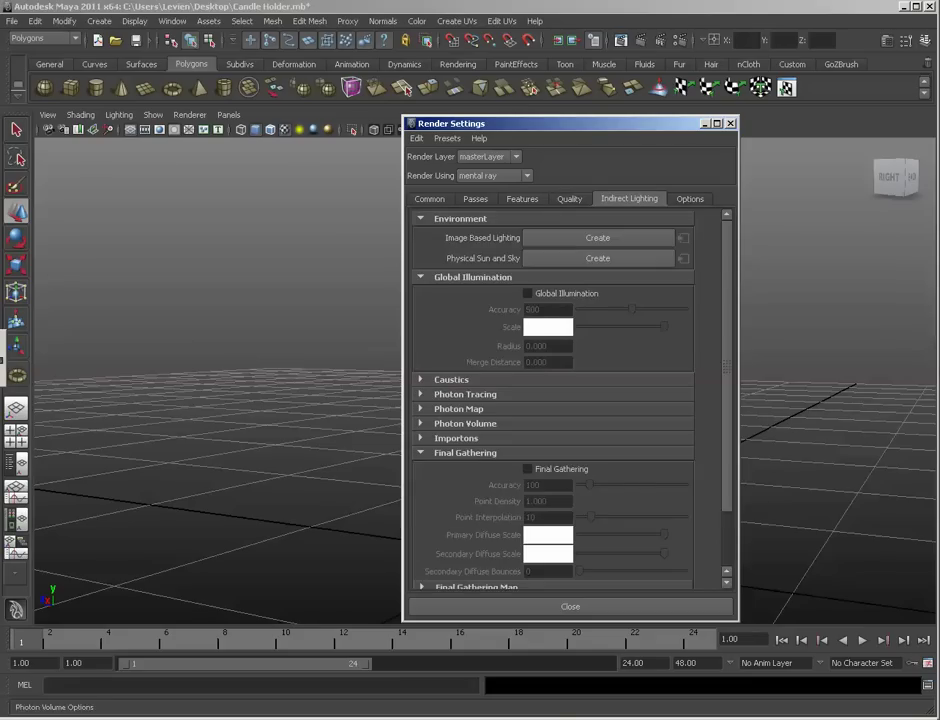
{"action": "scroll", "coordinate": [580, 419], "scroll_direction": "down", "scroll_amount": 2}
{"action": "left_click", "coordinate": [527, 400]}
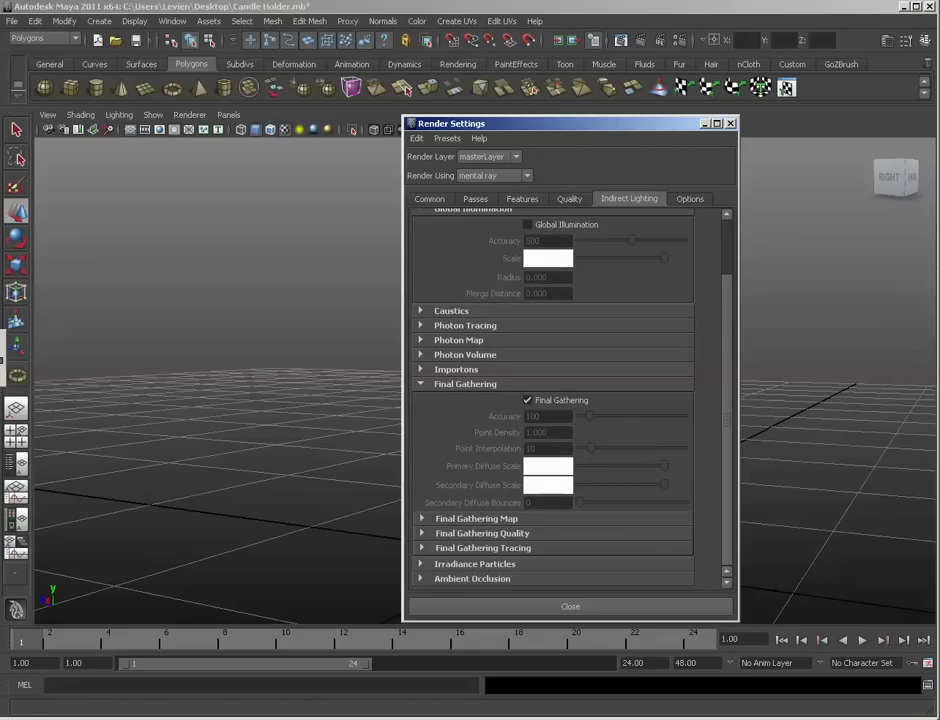
Step: Set the render image size to 600 by 900 pixels and close the Render Settings
{"action": "left_click", "coordinate": [430, 199]}
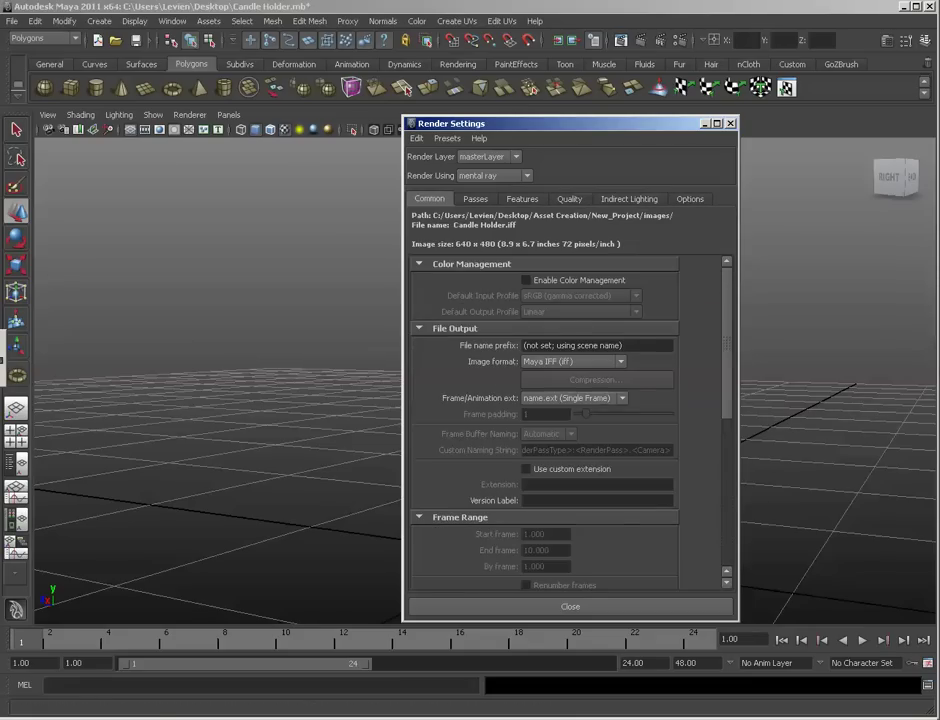
{"action": "scroll", "coordinate": [545, 440], "scroll_direction": "down", "scroll_amount": 6}
{"action": "double_click", "coordinate": [545, 459]}
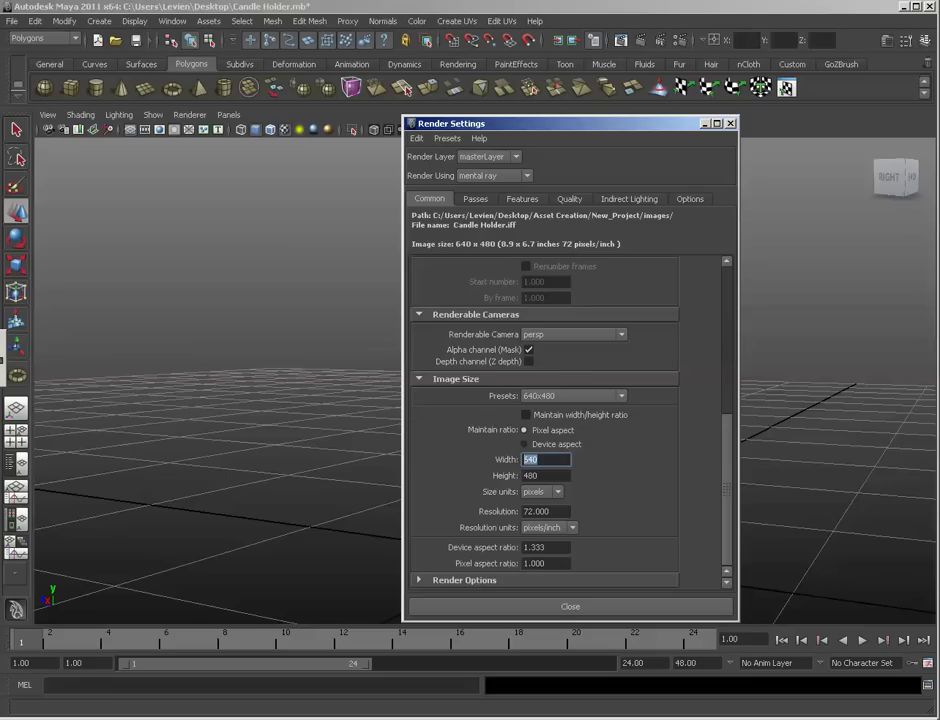
{"action": "type", "text": "600"}
{"action": "key", "text": "Tab"}
{"action": "type", "text": "900"}
{"action": "key", "text": "Return"}
{"action": "left_click", "coordinate": [731, 123]}
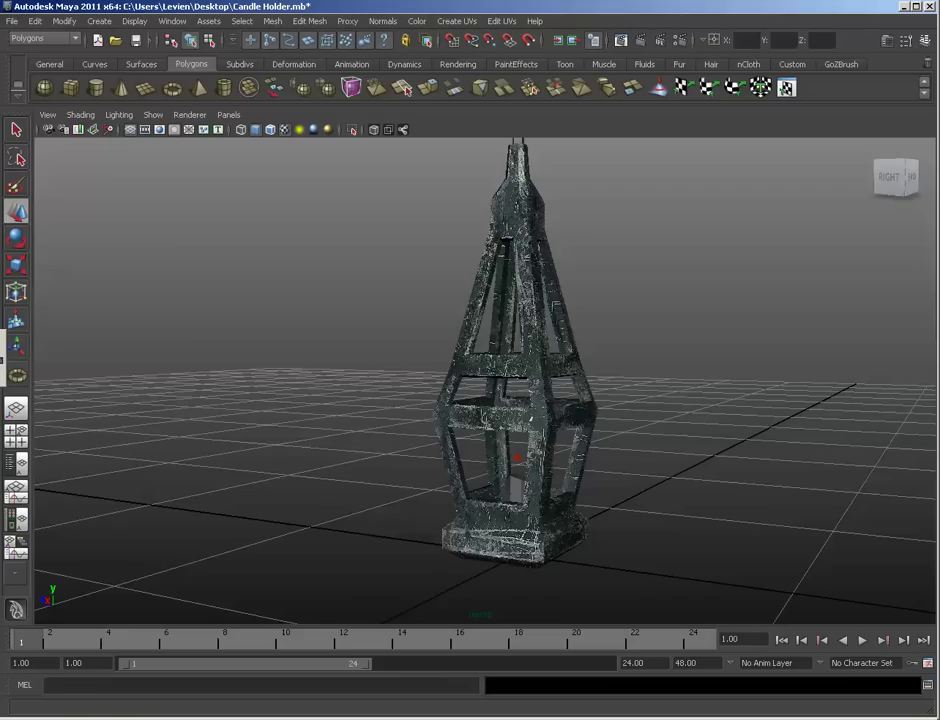
Step: Display the resolution gate in the perspective view
{"action": "left_click", "coordinate": [48, 115]}
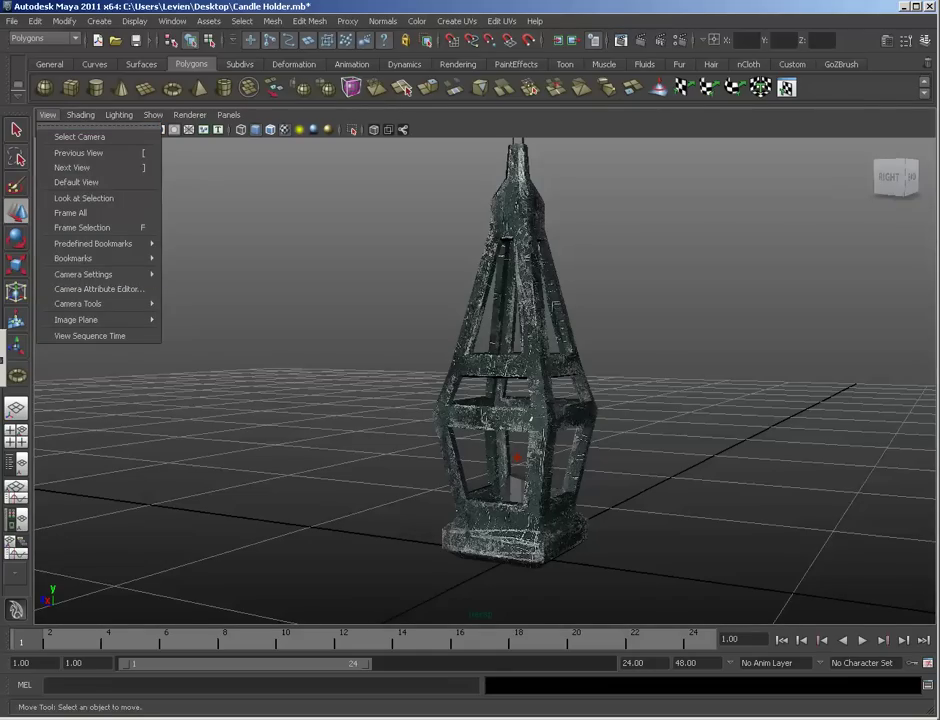
{"action": "mouse_move", "coordinate": [84, 274]}
{"action": "left_click", "coordinate": [207, 357]}
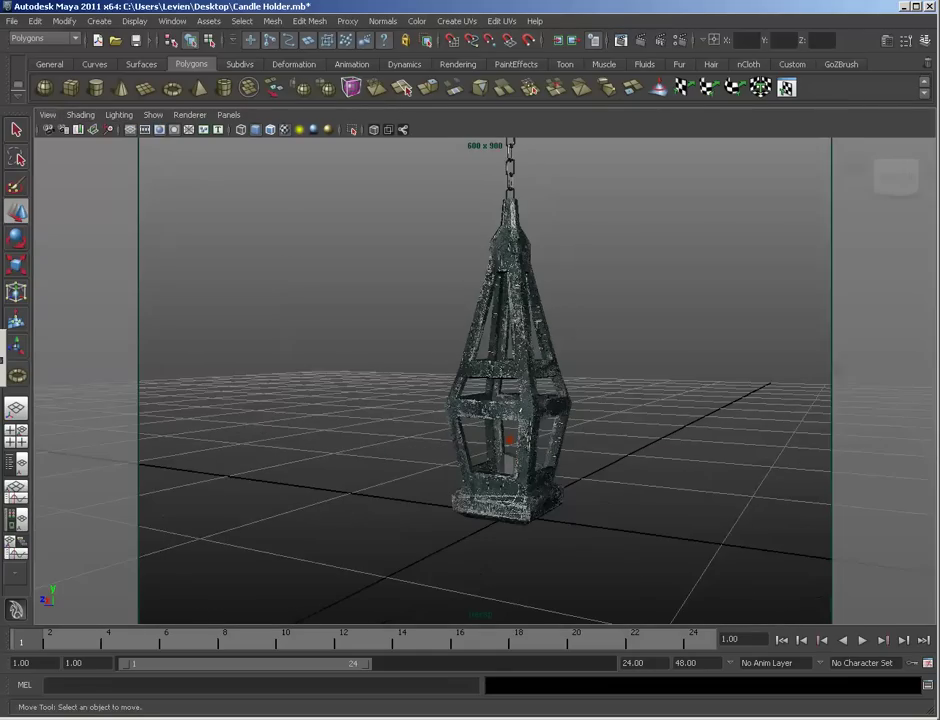
Step: Switch to the four-view layout and resize the panes so the perspective view fits the entire 600 x 900 resolution gate
{"action": "middle_click_drag", "start_coordinate": [510, 400], "coordinate": [440, 457], "text": "alt"}
{"action": "right_click_drag", "start_coordinate": [440, 457], "coordinate": [320, 457], "text": "alt"}
{"action": "left_click", "coordinate": [641, 40]}
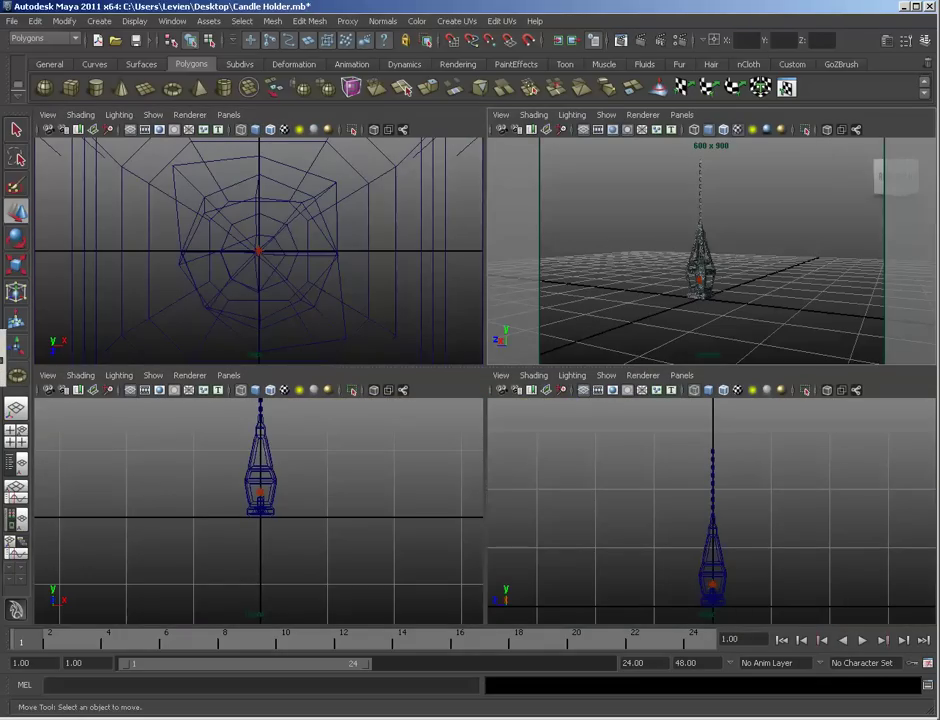
{"action": "left_click_drag", "start_coordinate": [486, 367], "coordinate": [486, 625]}
{"action": "left_click_drag", "start_coordinate": [486, 380], "coordinate": [608, 380]}
{"action": "middle_click_drag", "start_coordinate": [755, 405], "coordinate": [784, 410], "text": "alt"}
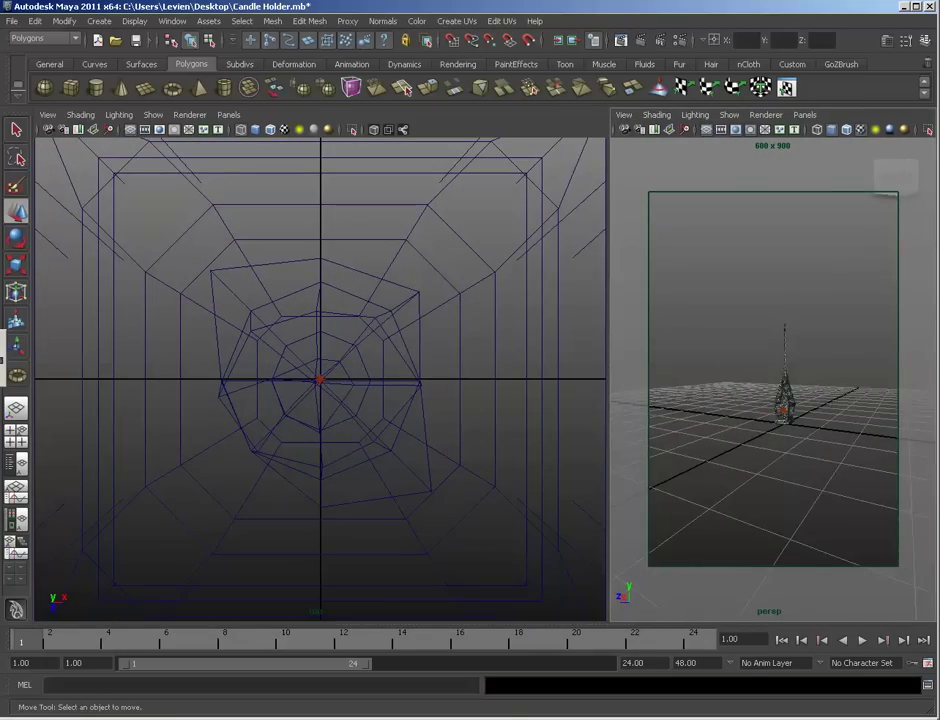
Step: Frame the candle holder from slightly above so it fills the resolution gate, and render the current frame with mental ray
{"action": "right_click_drag", "start_coordinate": [784, 410], "coordinate": [825, 410], "text": "alt"}
{"action": "middle_click_drag", "start_coordinate": [825, 410], "coordinate": [780, 450], "text": "alt"}
{"action": "mouse_move", "coordinate": [780, 450]}
{"action": "right_mouse_down", "text": "alt"}
{"action": "mouse_move", "coordinate": [772, 450]}
{"action": "mouse_move", "coordinate": [786, 450]}
{"action": "right_mouse_up", "text": "alt"}
{"action": "middle_click_drag", "start_coordinate": [786, 450], "coordinate": [775, 434], "text": "alt"}
{"action": "right_click_drag", "start_coordinate": [775, 434], "coordinate": [815, 434], "text": "alt"}
{"action": "middle_click_drag", "start_coordinate": [815, 434], "coordinate": [818, 365], "text": "alt"}
{"action": "mouse_move", "coordinate": [818, 365]}
{"action": "right_mouse_down", "text": "alt"}
{"action": "mouse_move", "coordinate": [855, 365]}
{"action": "mouse_move", "coordinate": [832, 365]}
{"action": "right_mouse_up", "text": "alt"}
{"action": "left_click_drag", "start_coordinate": [832, 365], "coordinate": [853, 374], "text": "alt"}
{"action": "right_click_drag", "start_coordinate": [853, 374], "coordinate": [845, 374], "text": "alt"}
{"action": "left_click_drag", "start_coordinate": [845, 374], "coordinate": [836, 362], "text": "alt"}
{"action": "middle_click_drag", "start_coordinate": [836, 362], "coordinate": [836, 363], "text": "alt"}
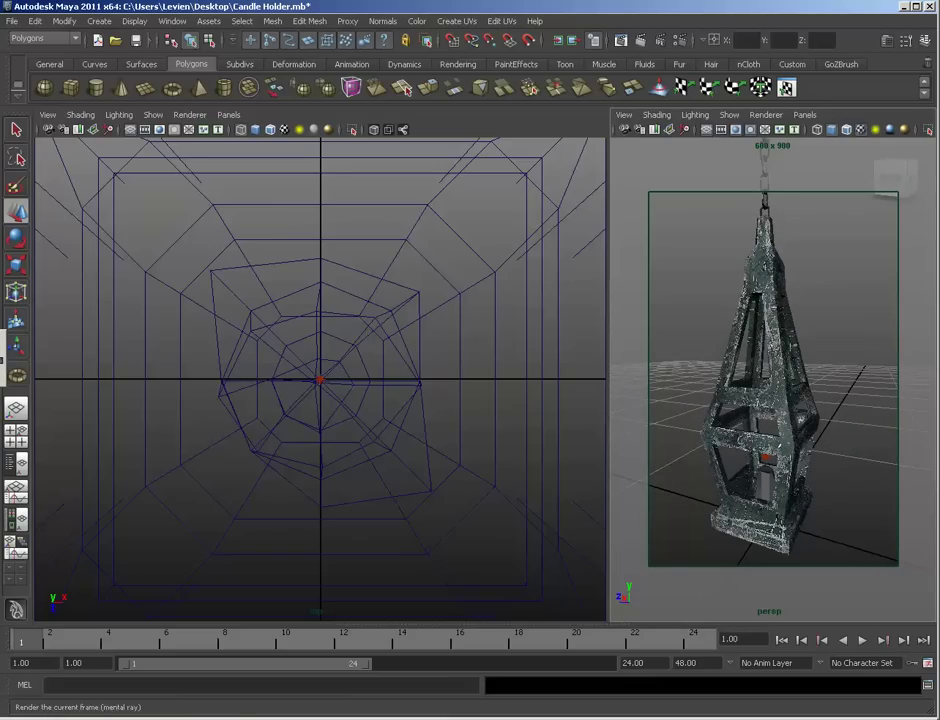
{"action": "left_click", "coordinate": [620, 40]}
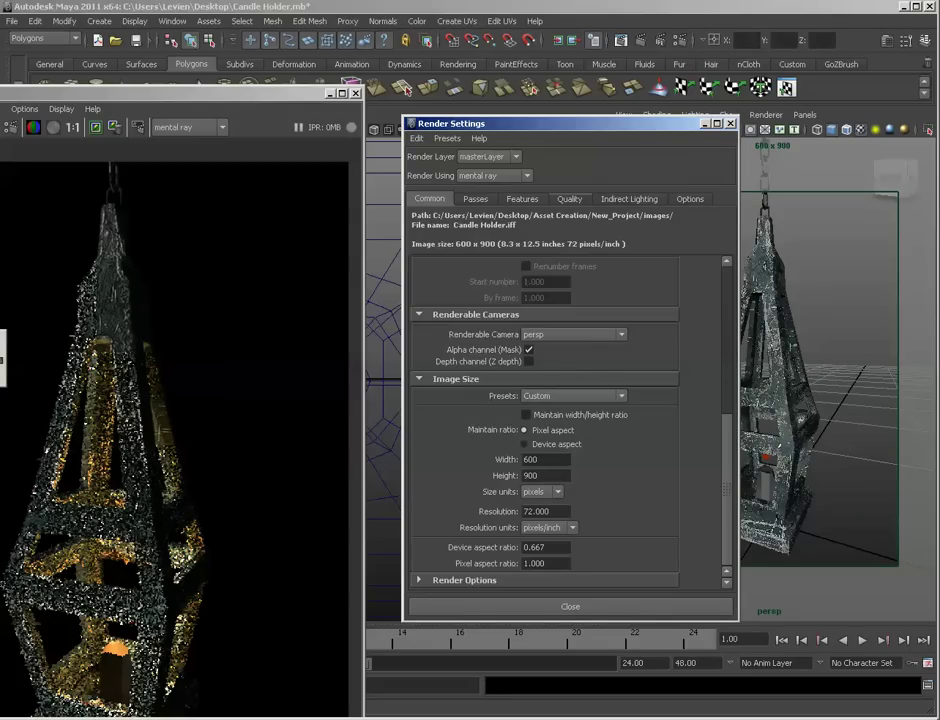
Step: Set the mental ray Max Sample Level to 1 and redo the candle holder render in a maximized Render View
{"action": "left_click", "coordinate": [569, 198]}
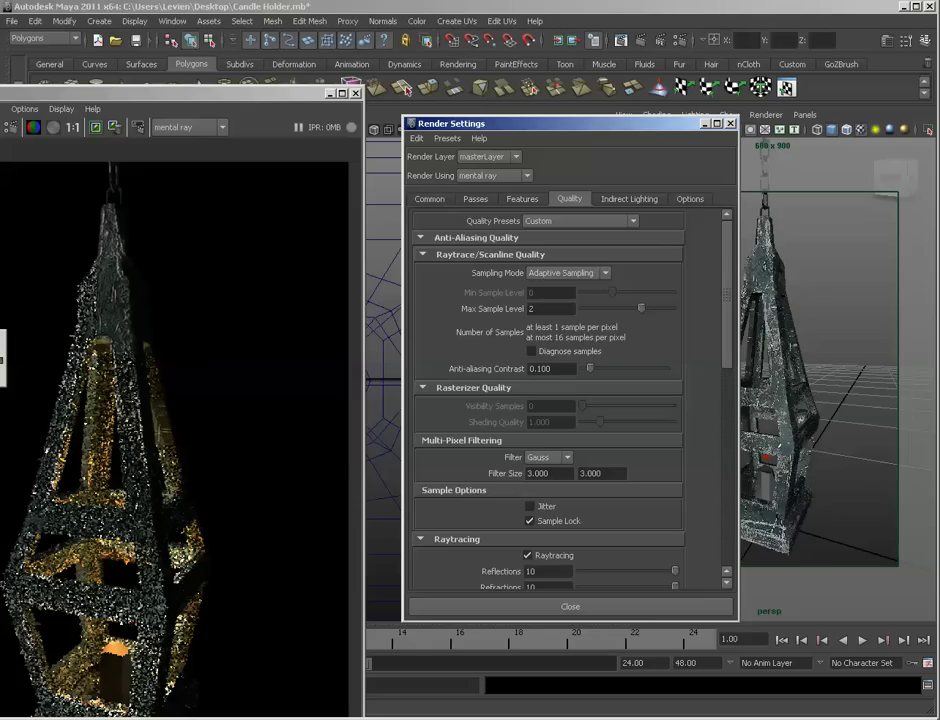
{"action": "left_click_drag", "start_coordinate": [641, 308], "coordinate": [627, 308]}
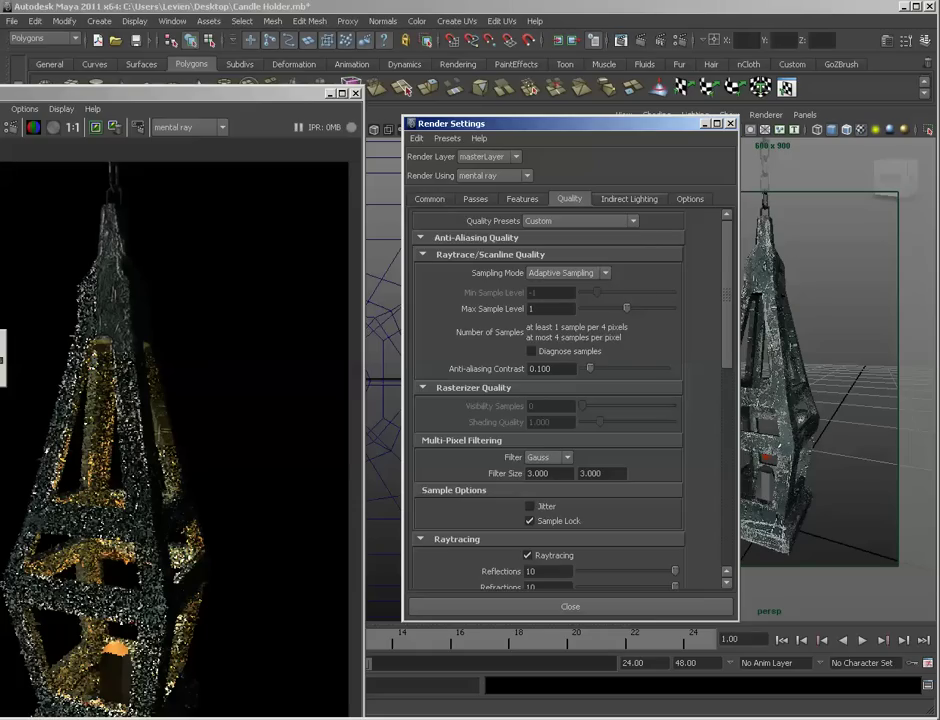
{"action": "left_click_drag", "start_coordinate": [220, 93], "coordinate": [512, 13]}
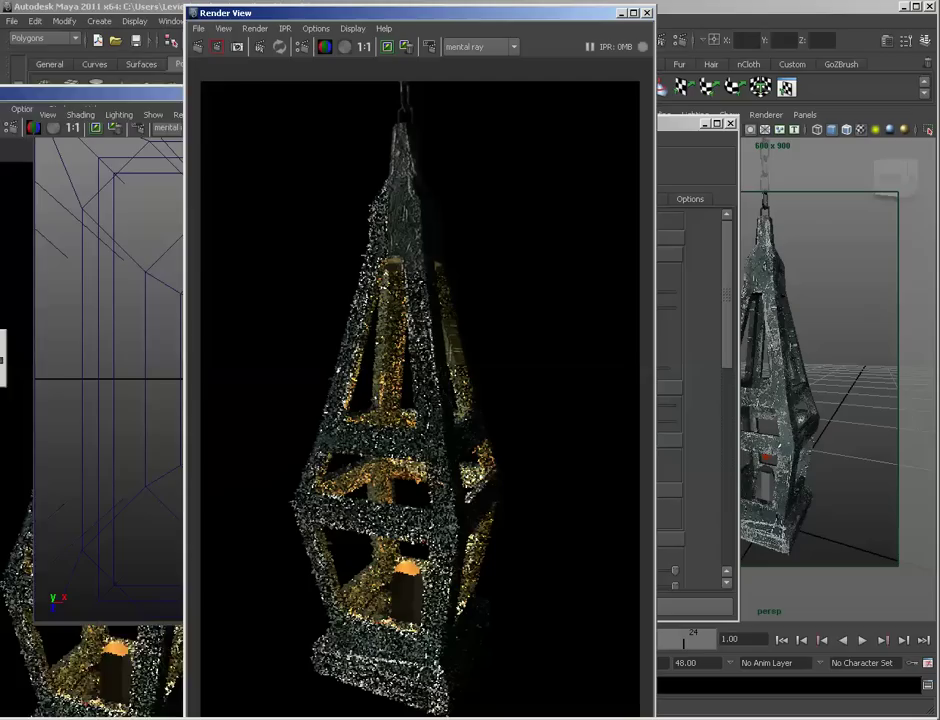
{"action": "left_click", "coordinate": [198, 46]}
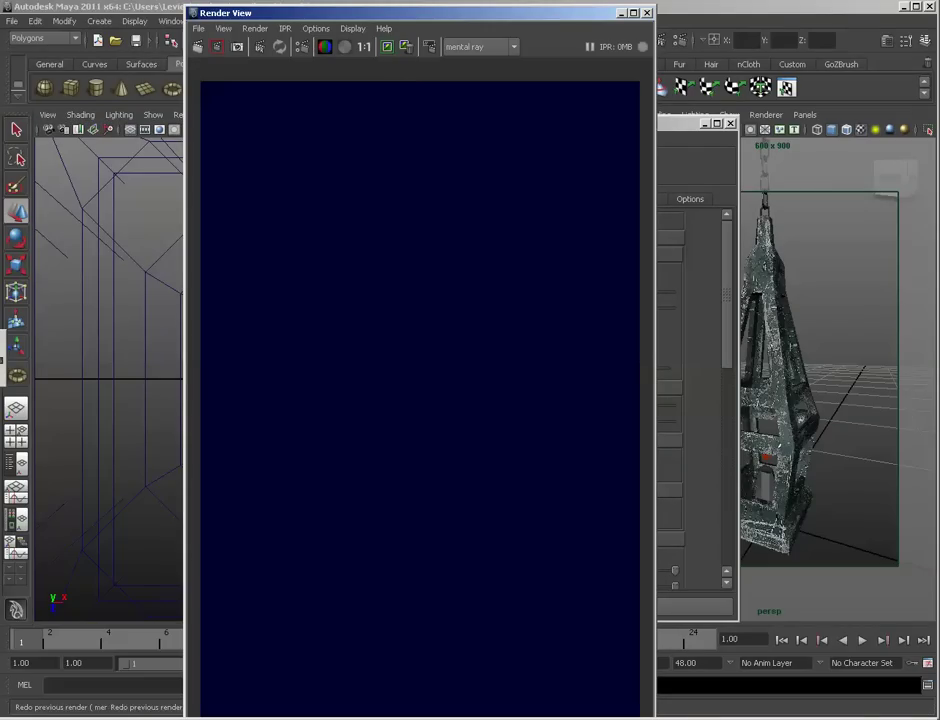
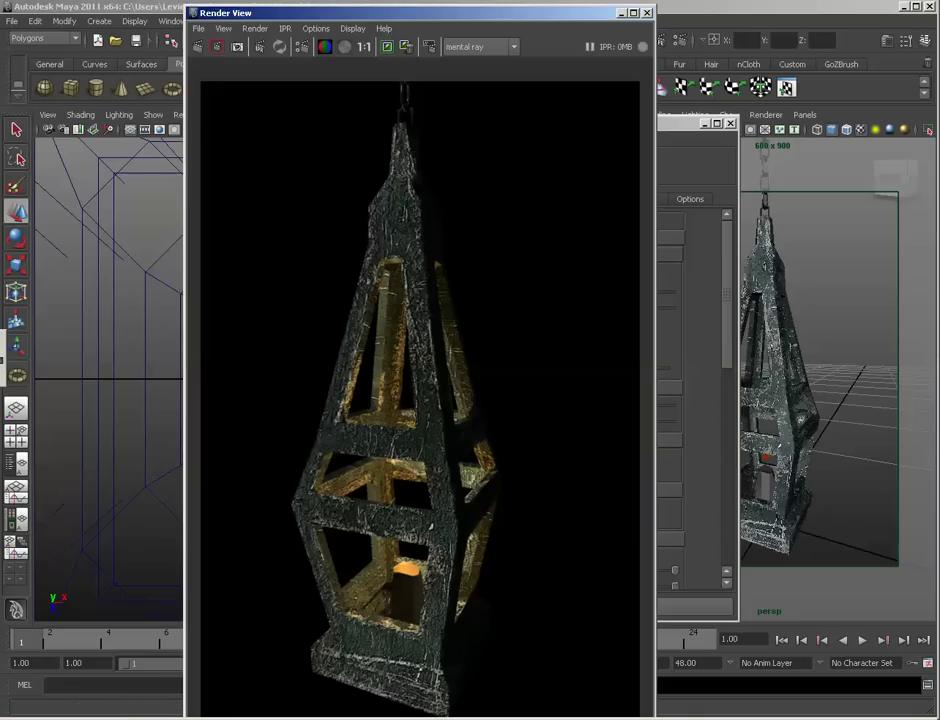
{"action": "left_click", "coordinate": [633, 13]}
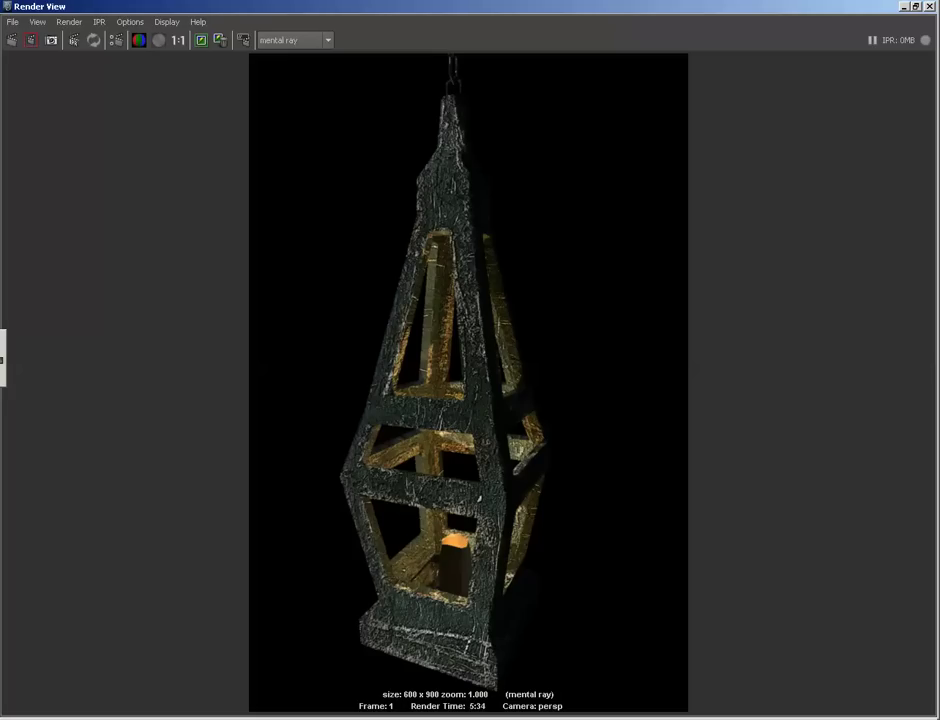